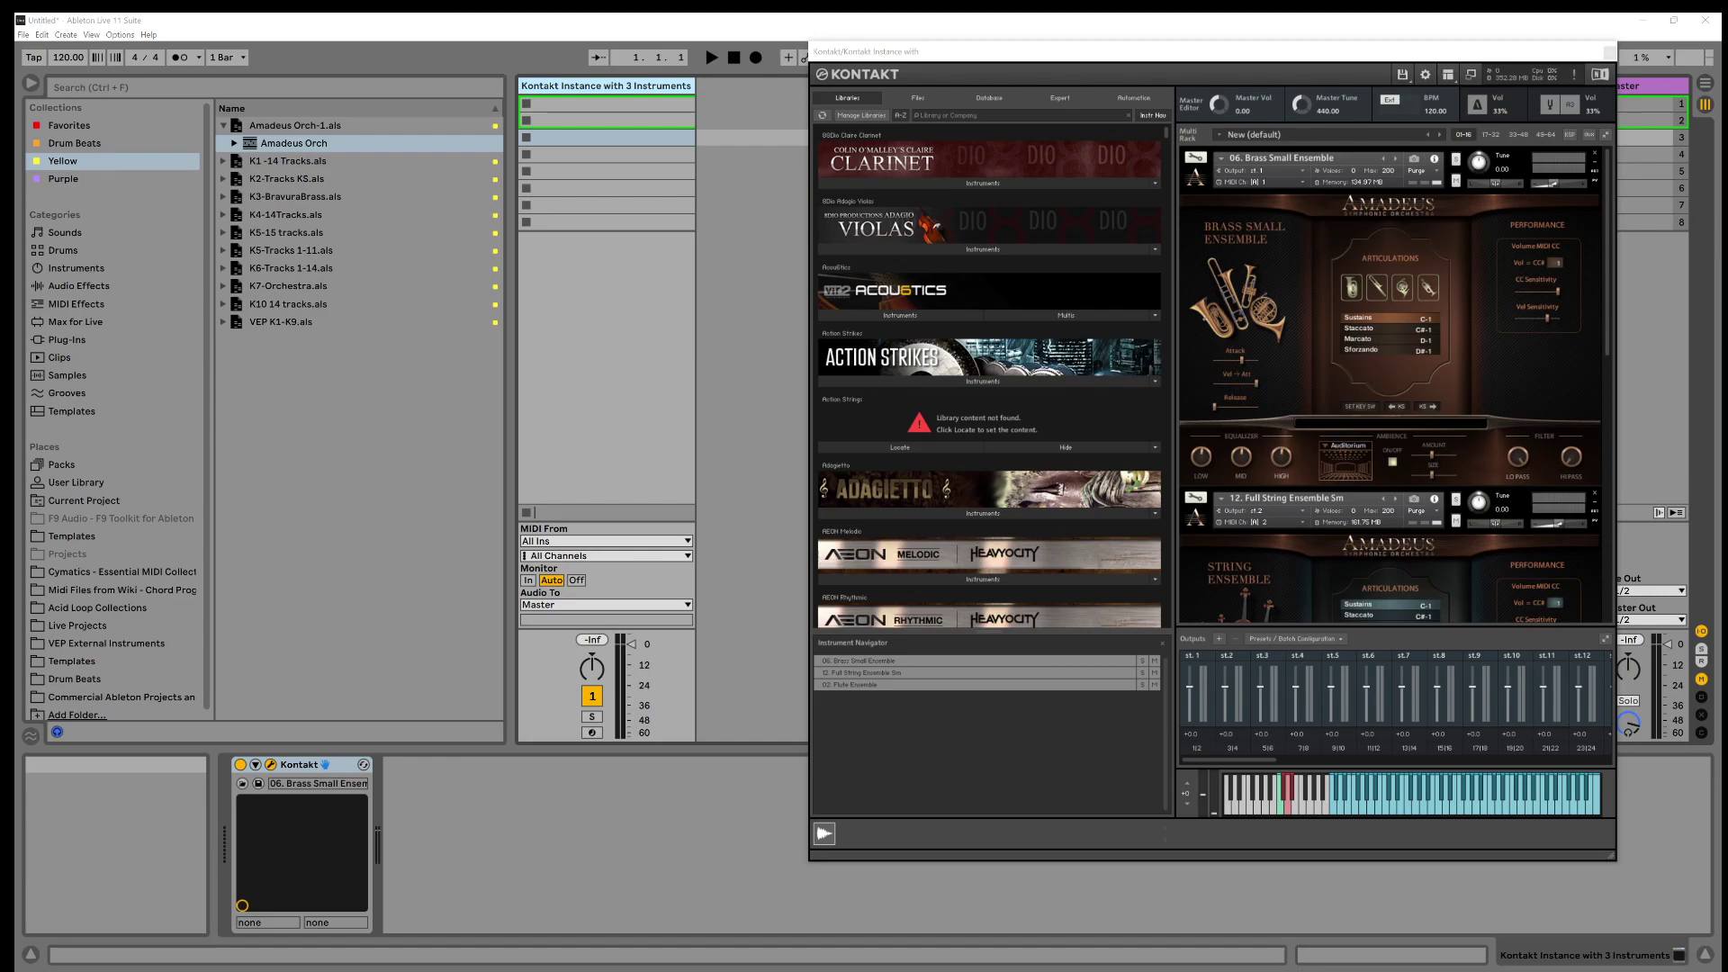
pyautogui.moveTo(1608, 187)
pyautogui.mouseDown()
pyautogui.moveTo(1611, 352)
pyautogui.moveTo(1601, 181)
pyautogui.mouseUp()
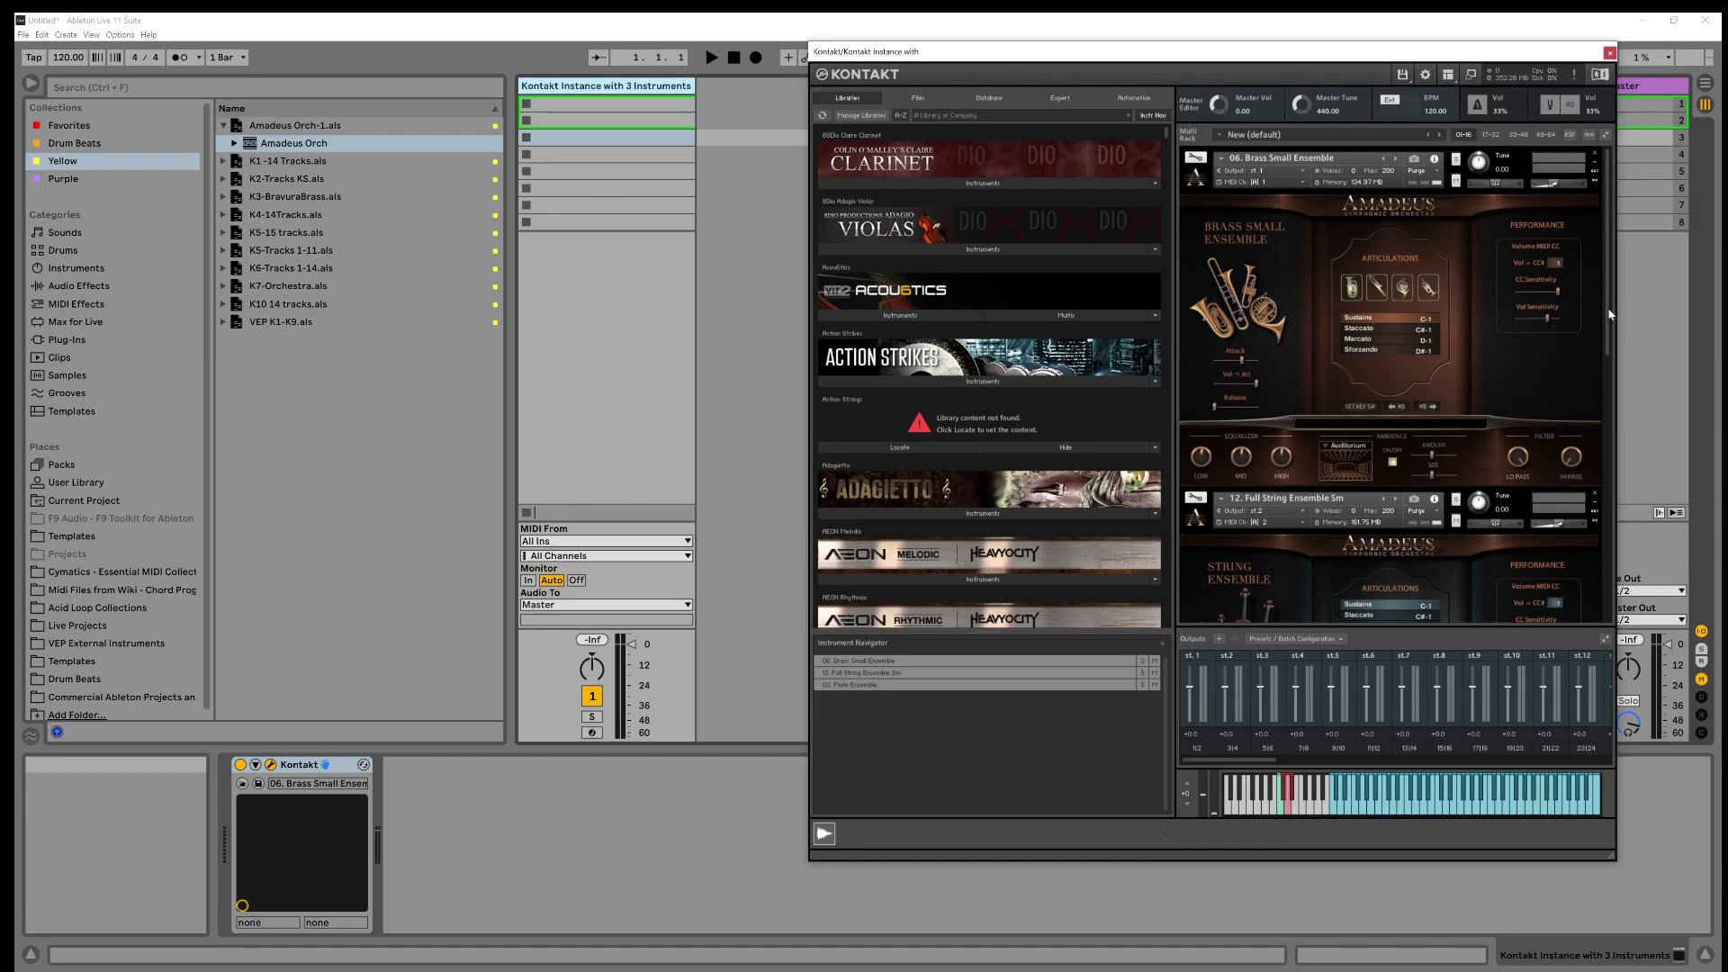
pyautogui.scroll(-3, 1611, 314)
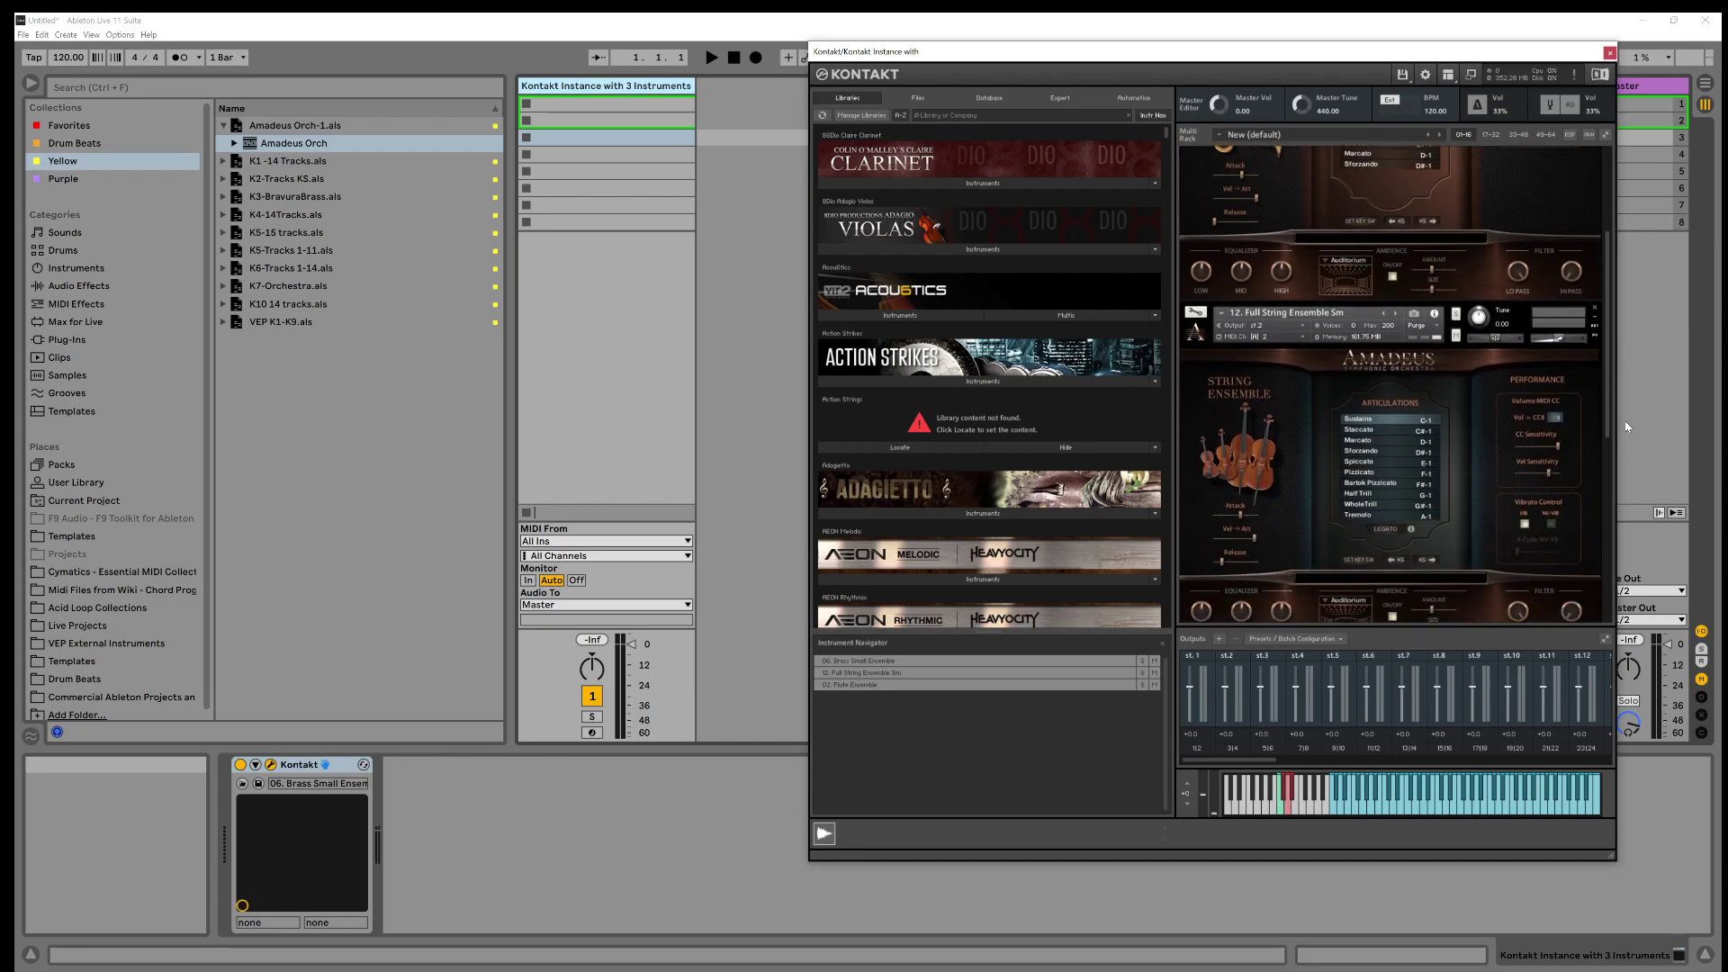
pyautogui.moveTo(1628, 427); pyautogui.dragTo(1624, 304)
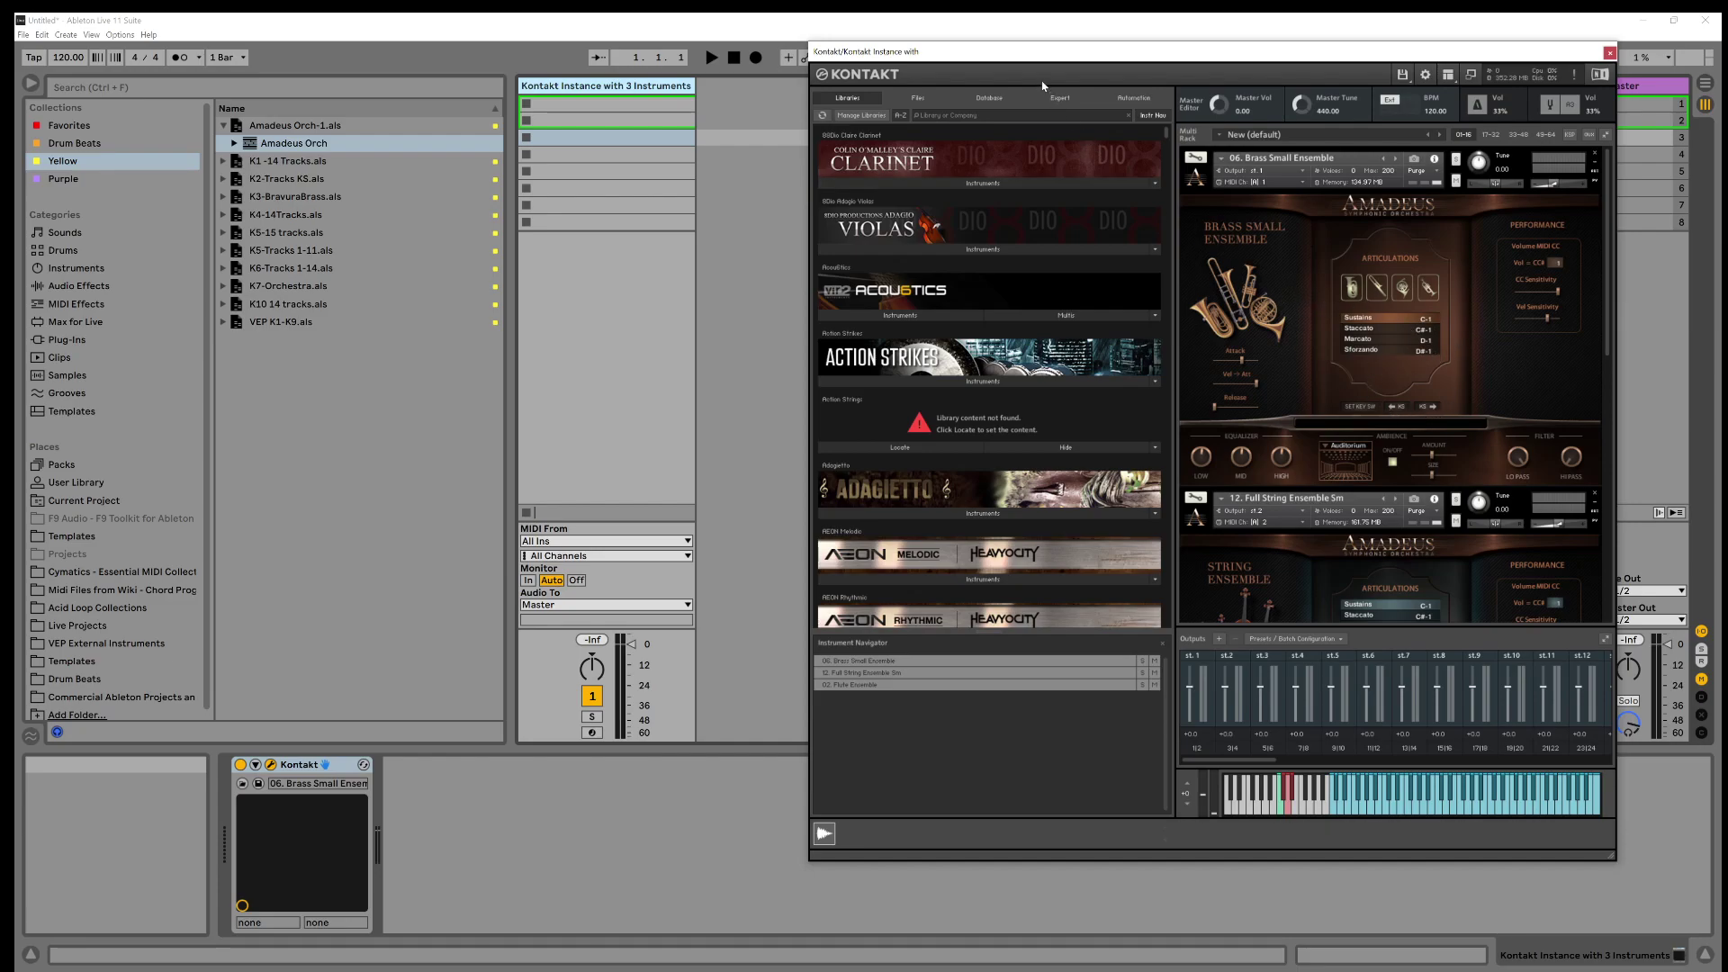
# Move the Kontakt window clear of the session tracks and arm the Kontakt Instance with 3 Instruments track for recording
pyautogui.moveTo(1110, 52); pyautogui.dragTo(1141, 38)
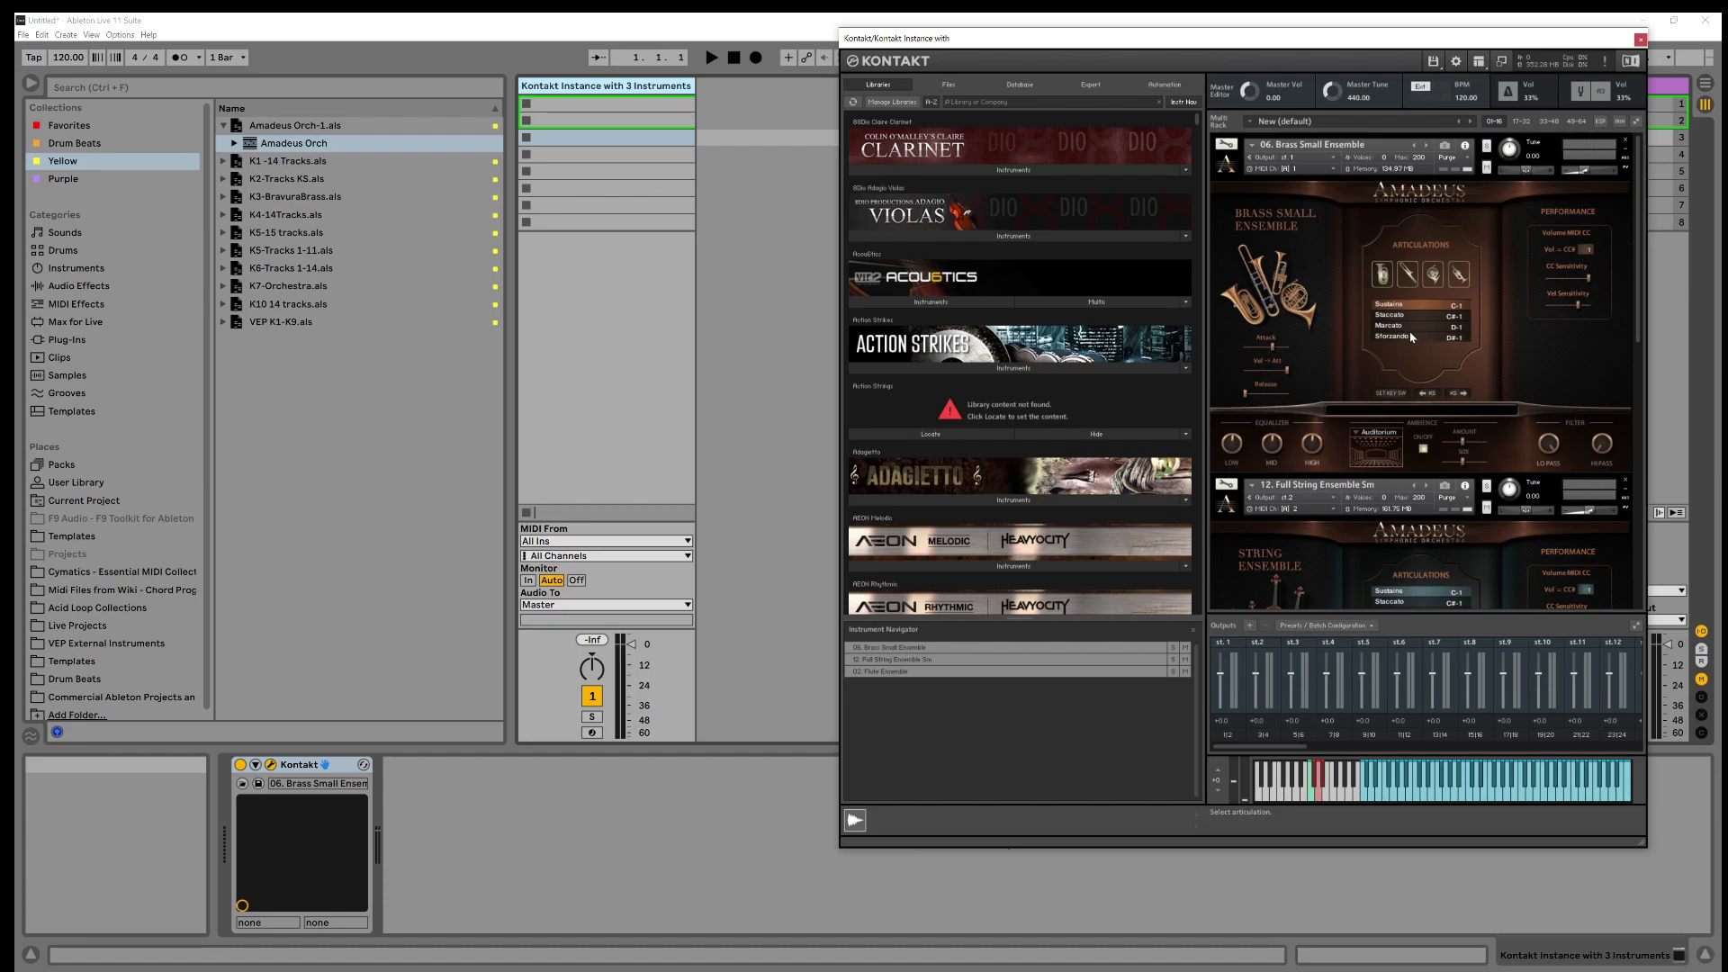
pyautogui.moveTo(1149, 37); pyautogui.dragTo(1136, 81)
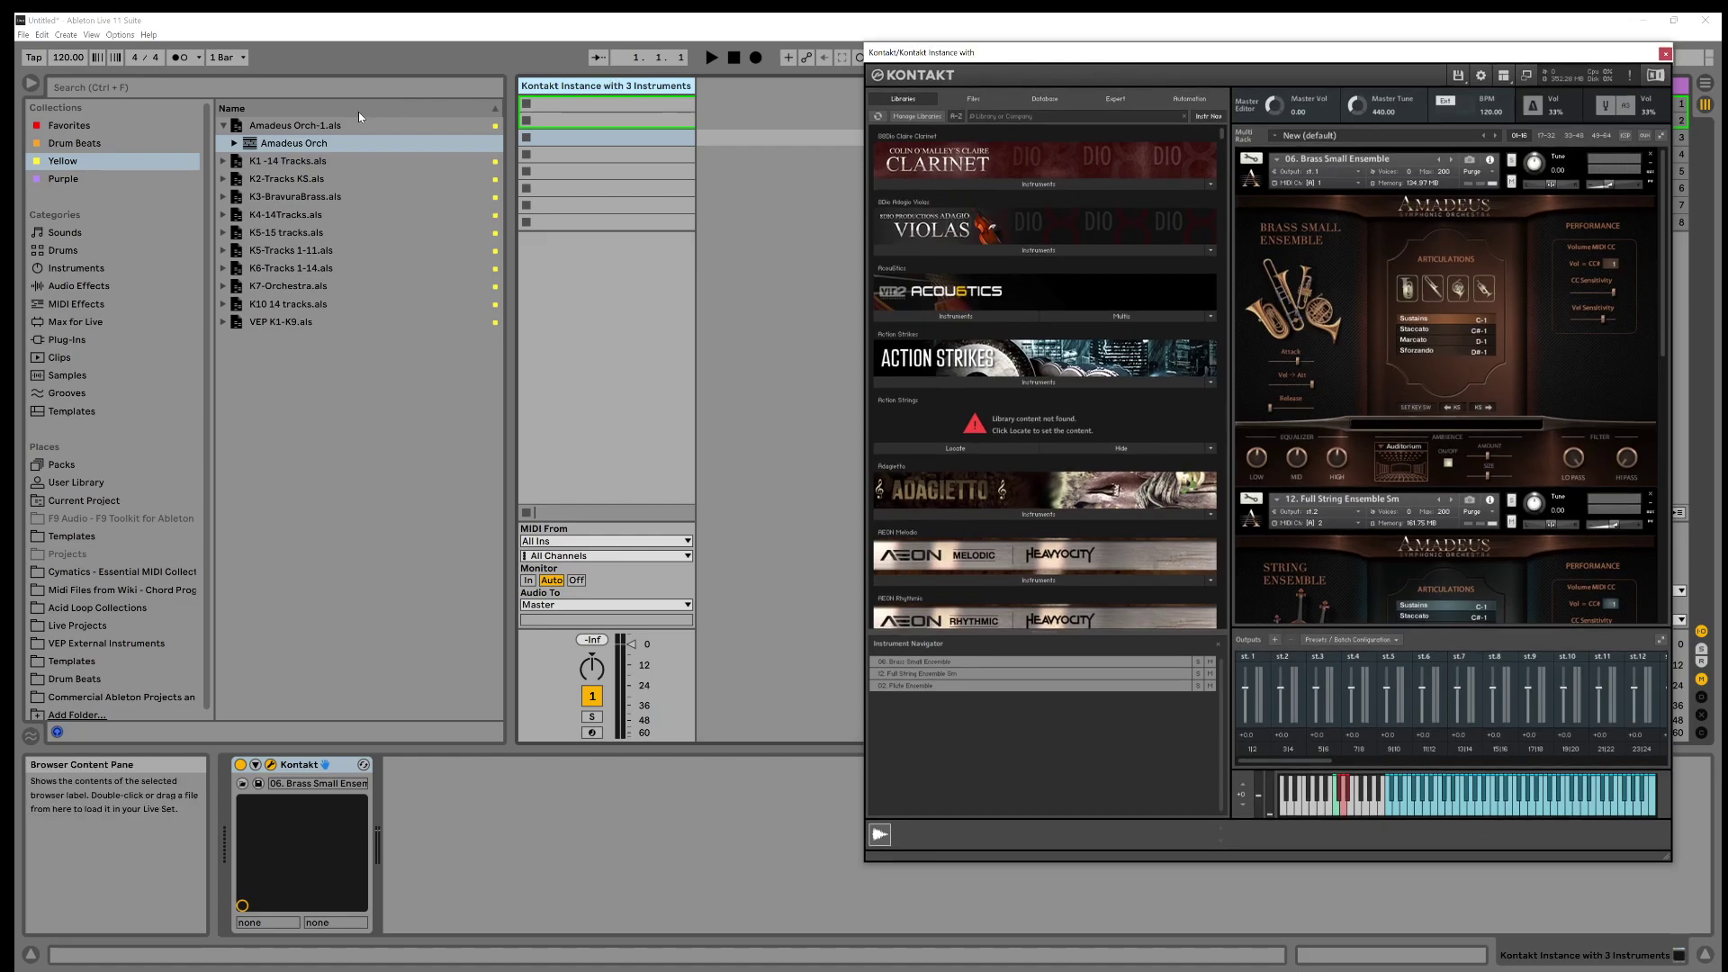
pyautogui.moveTo(962, 59); pyautogui.dragTo(989, 36)
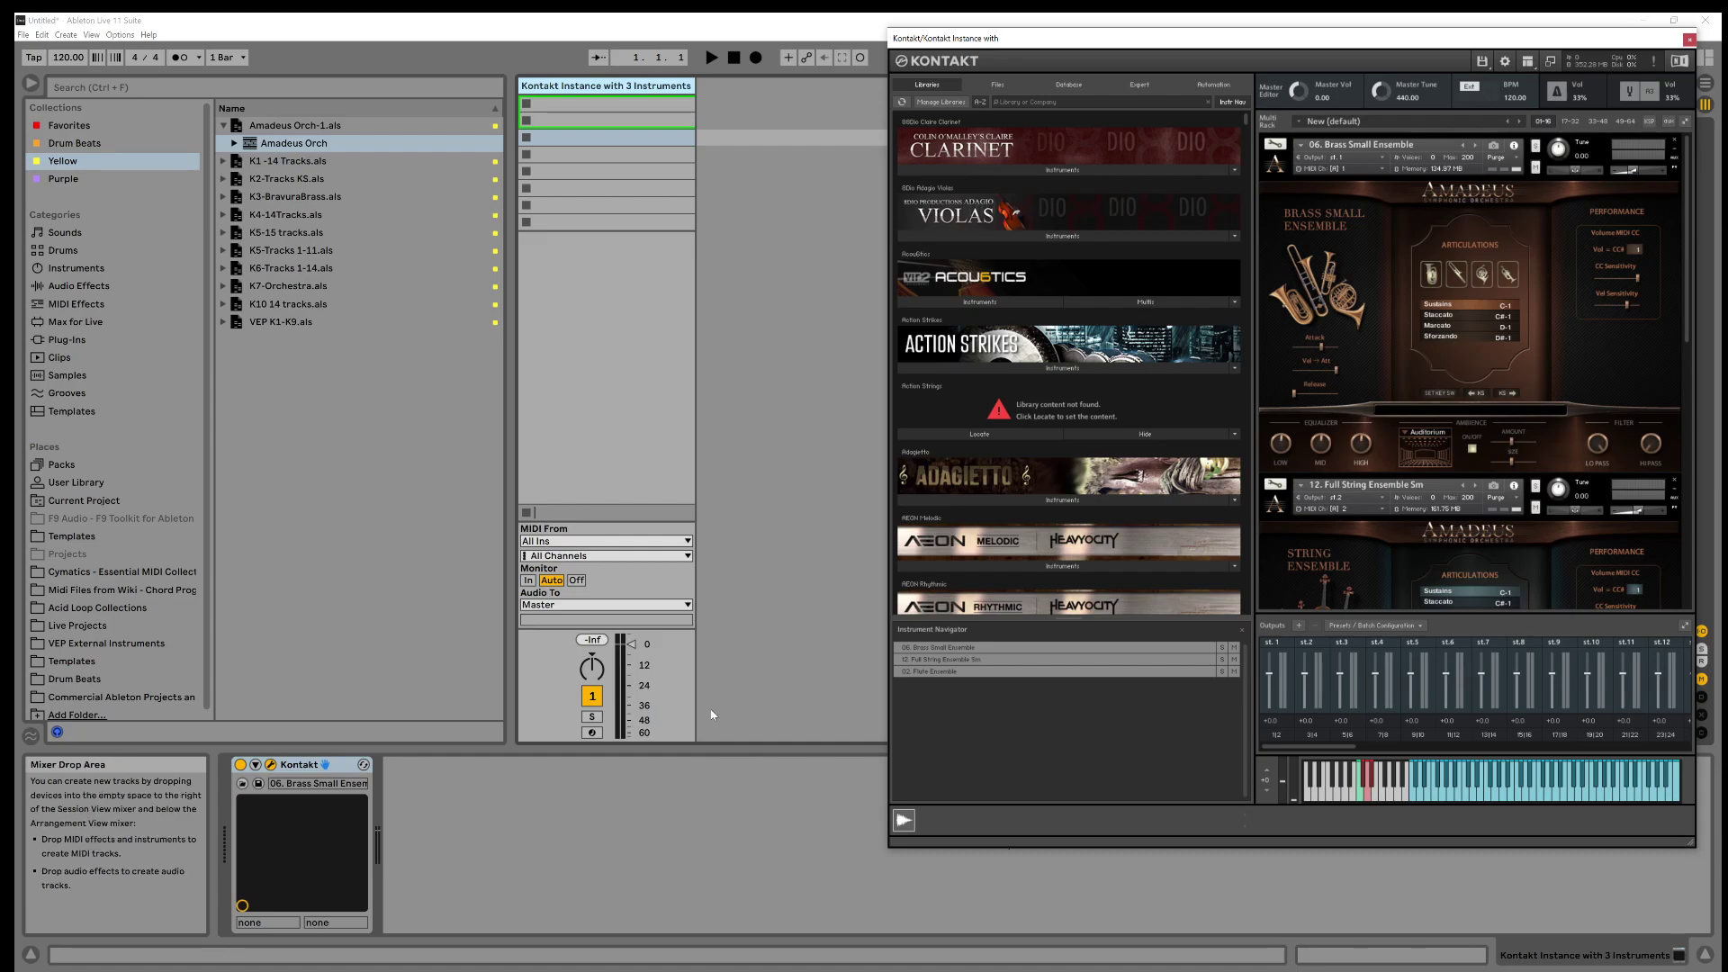
pyautogui.click(592, 731)
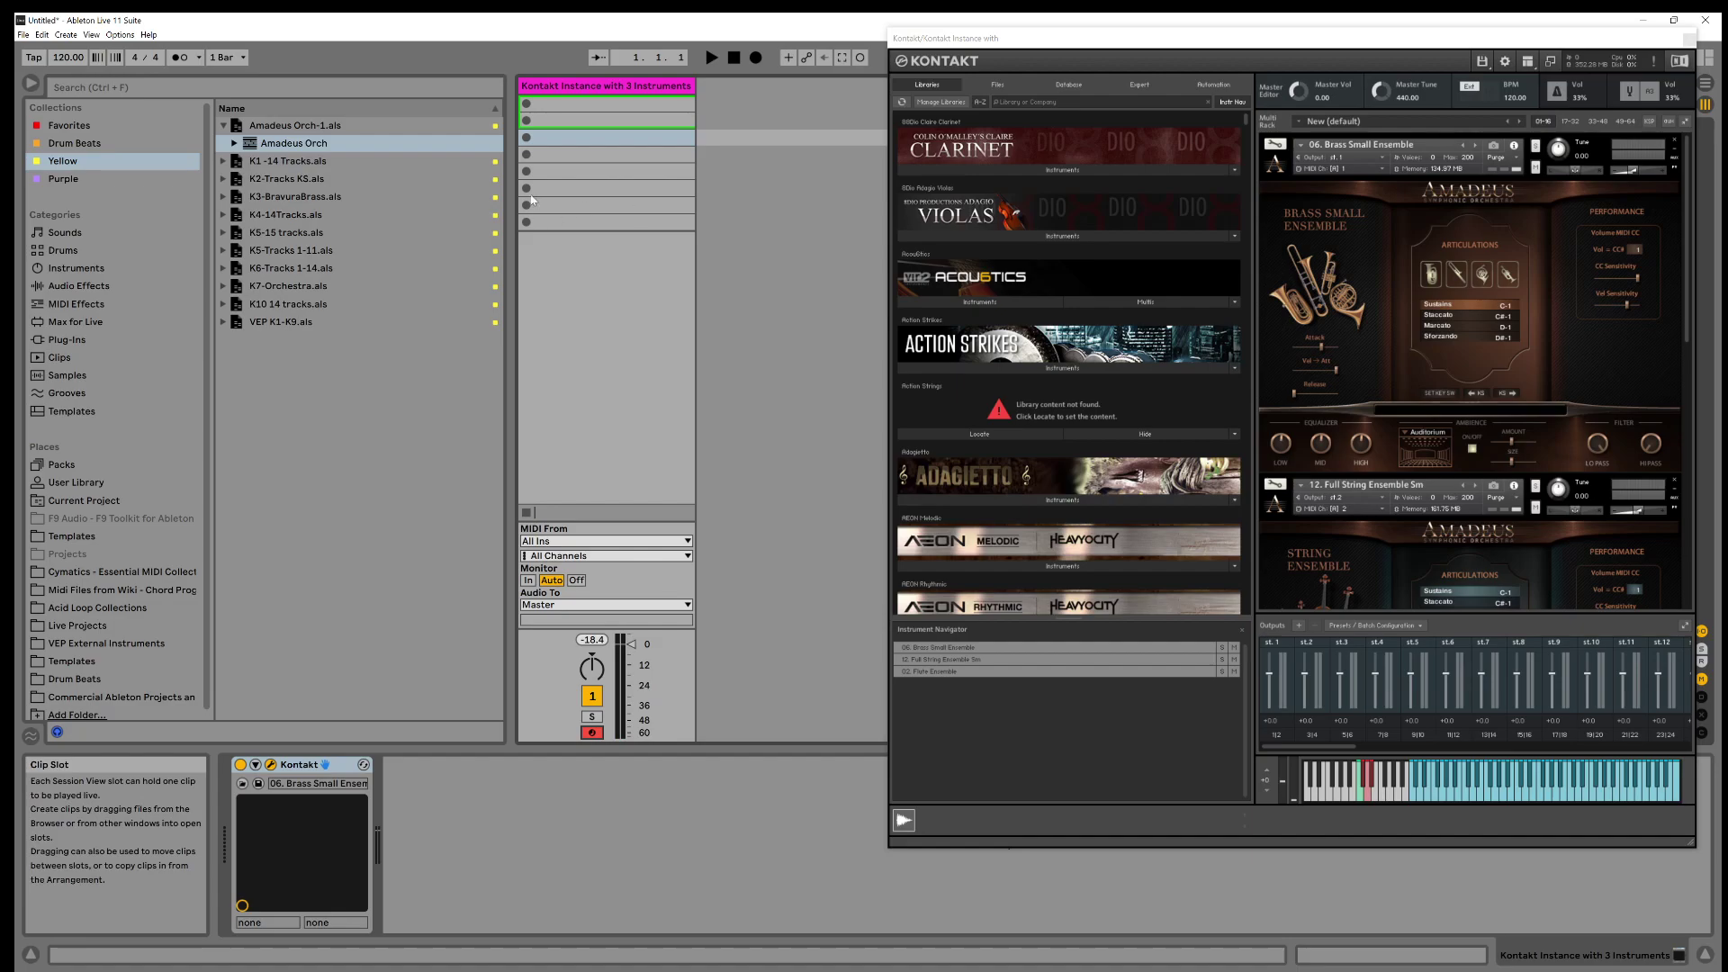
# Search the browser for "extern" within Favorites and add External Instrument as a new MIDI track beside the Kontakt track
pyautogui.click(72, 90)
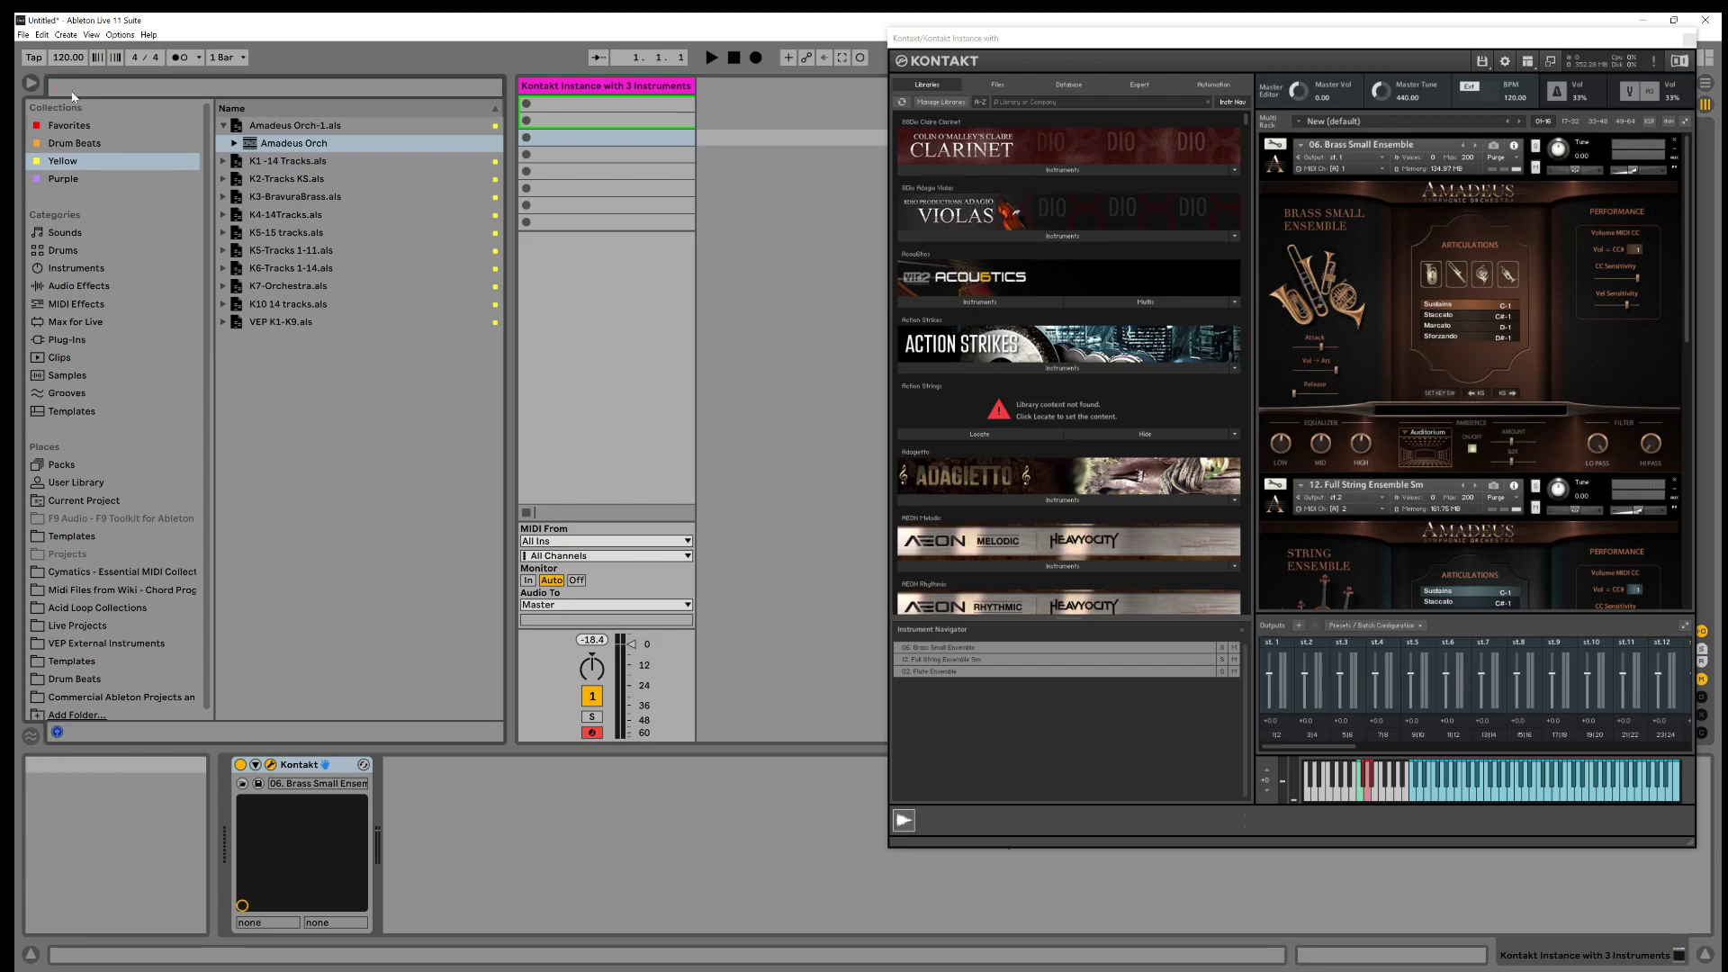
pyautogui.write('extern')
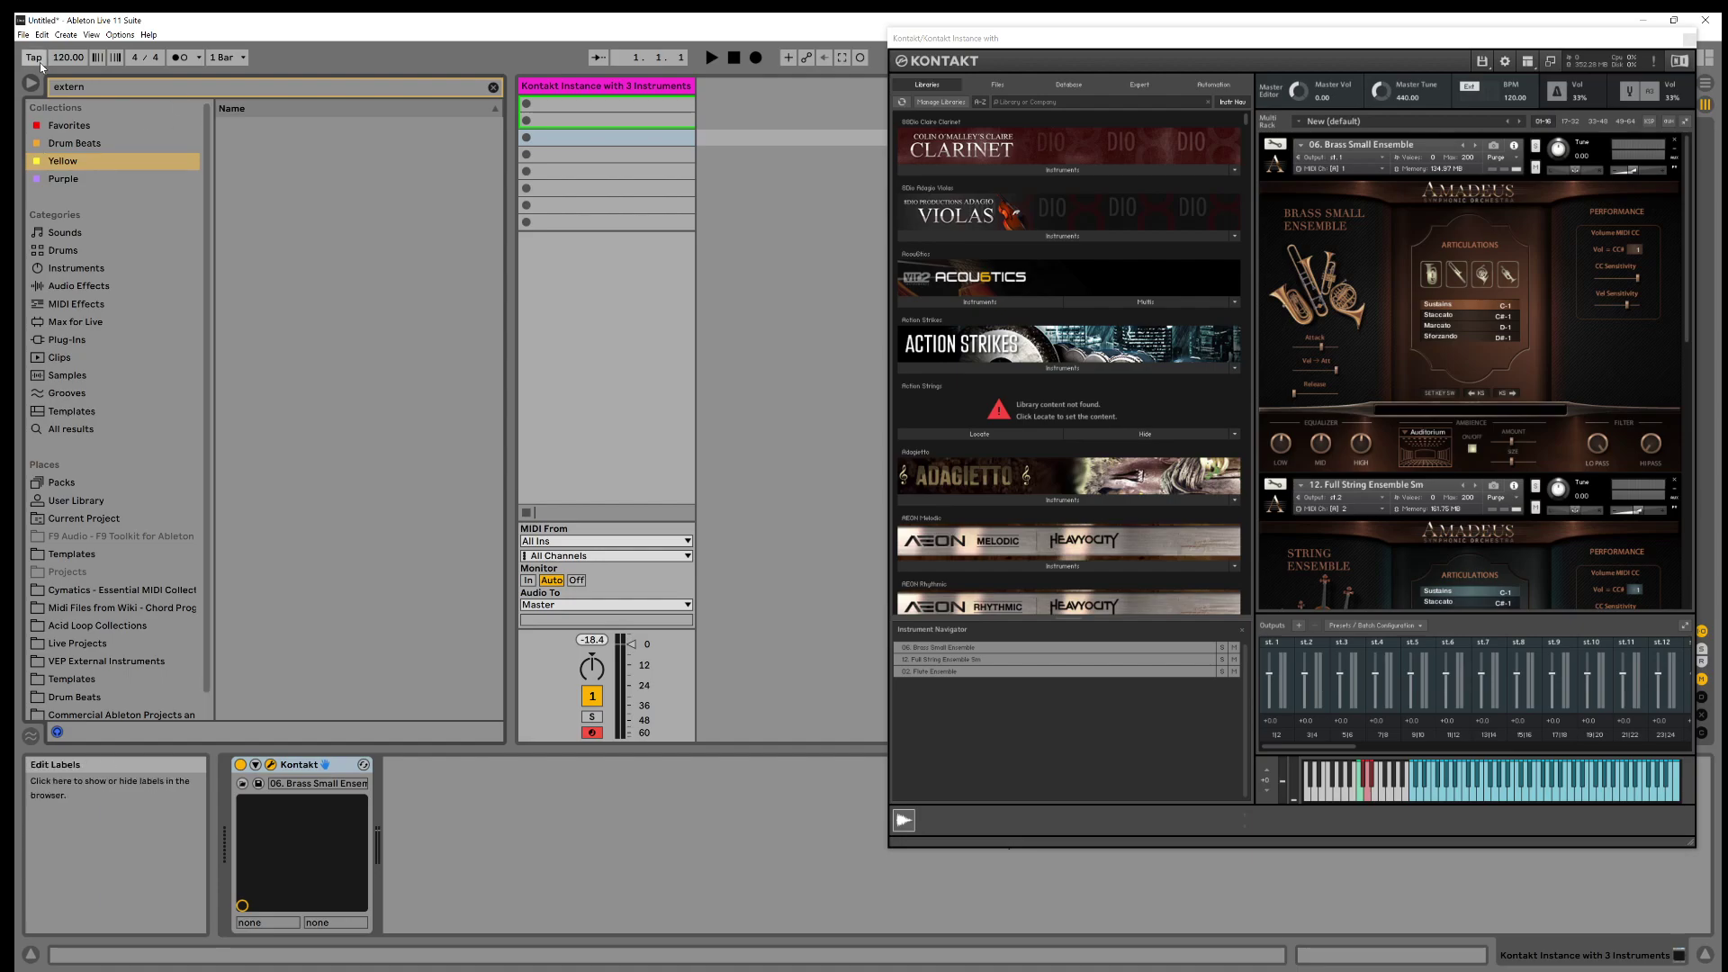
pyautogui.click(493, 87)
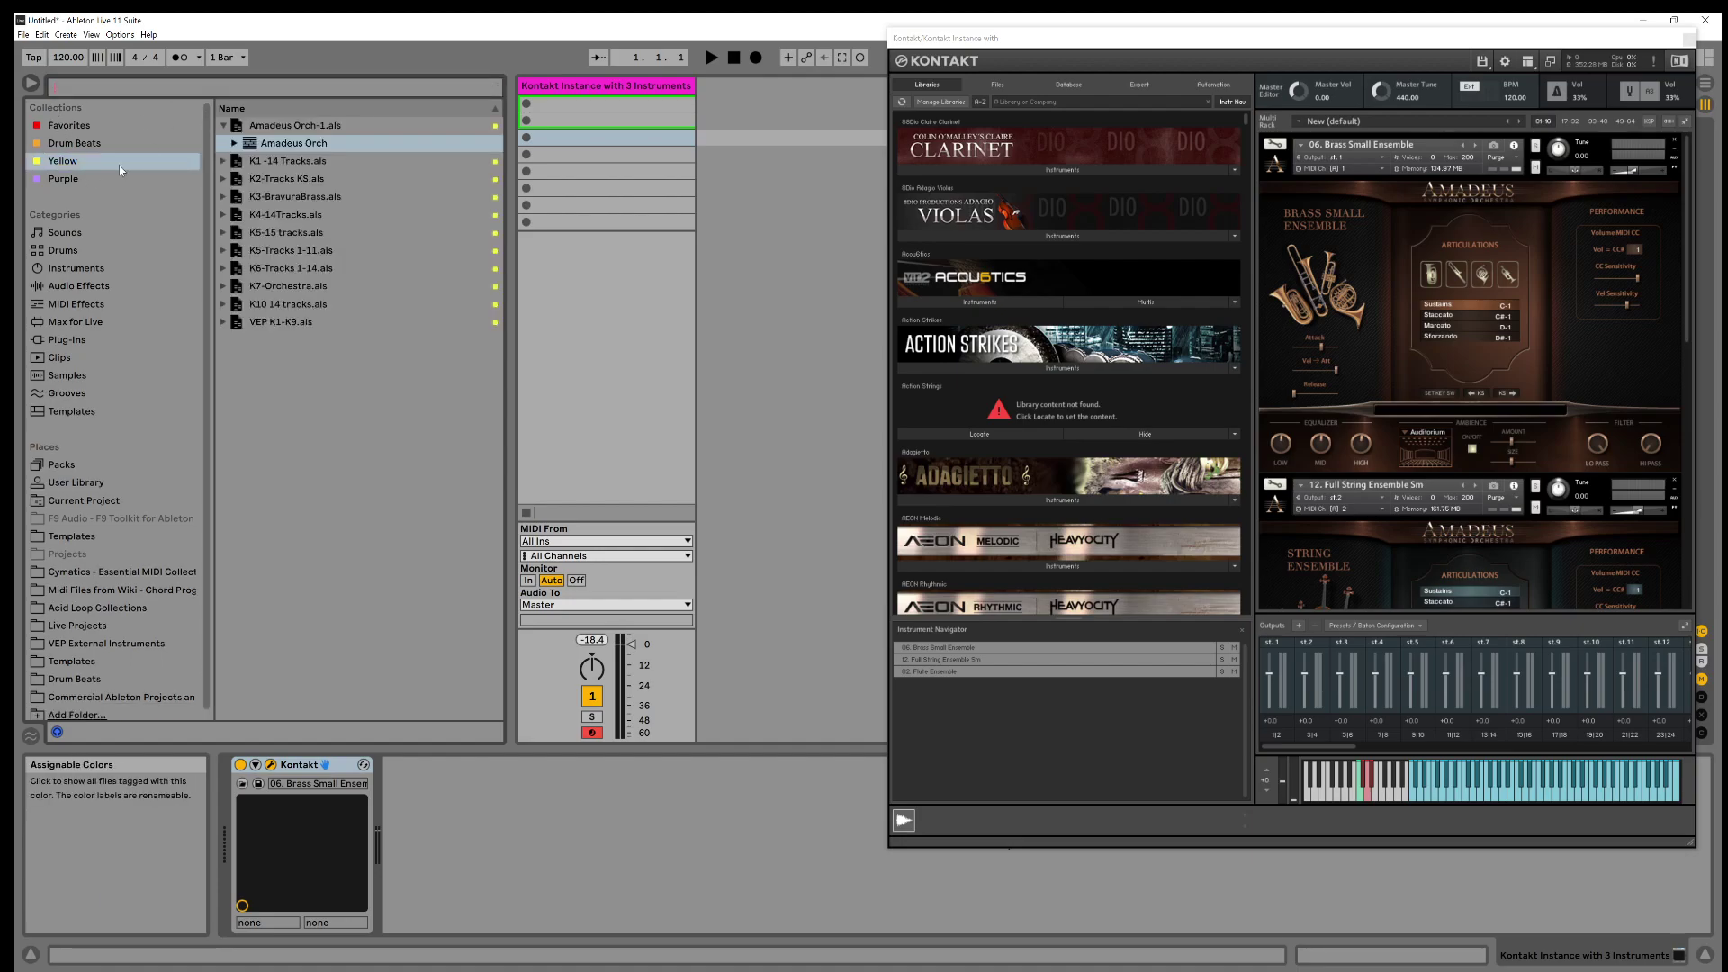
pyautogui.write('extern')
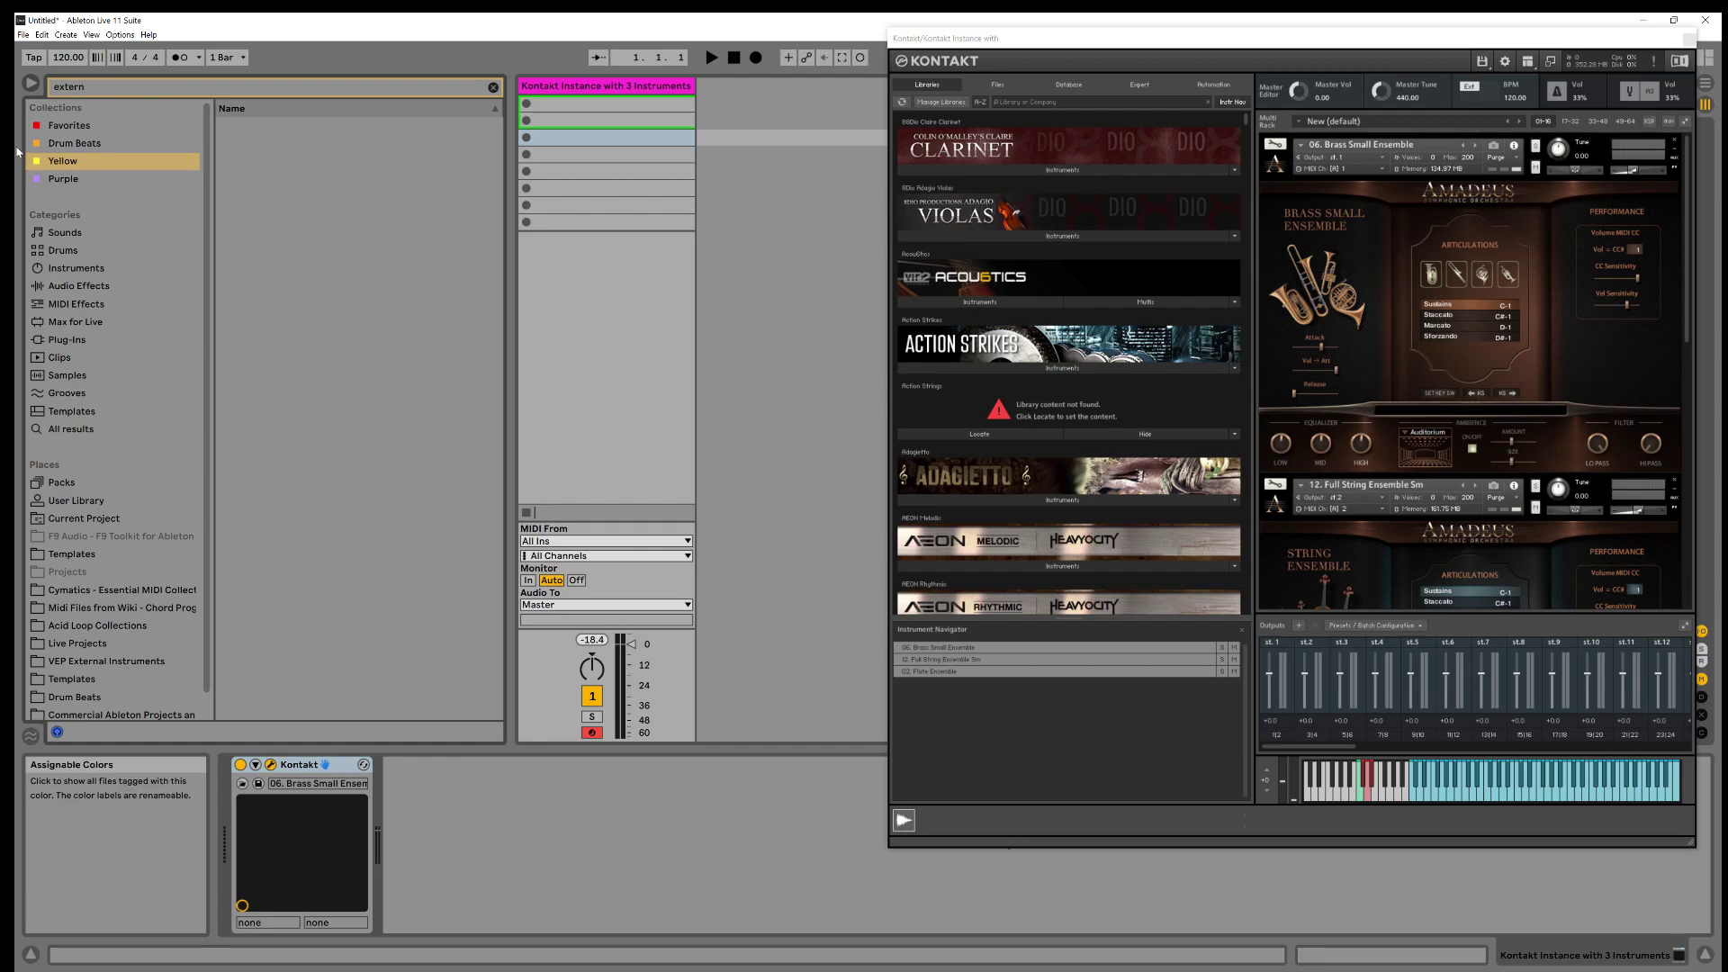
pyautogui.click(88, 128)
pyautogui.moveTo(295, 126); pyautogui.dragTo(725, 83)
# Route the External Instrument's MIDI output to Kontakt Instance with 3 Instruments
pyautogui.moveTo(964, 40); pyautogui.dragTo(1046, 54)
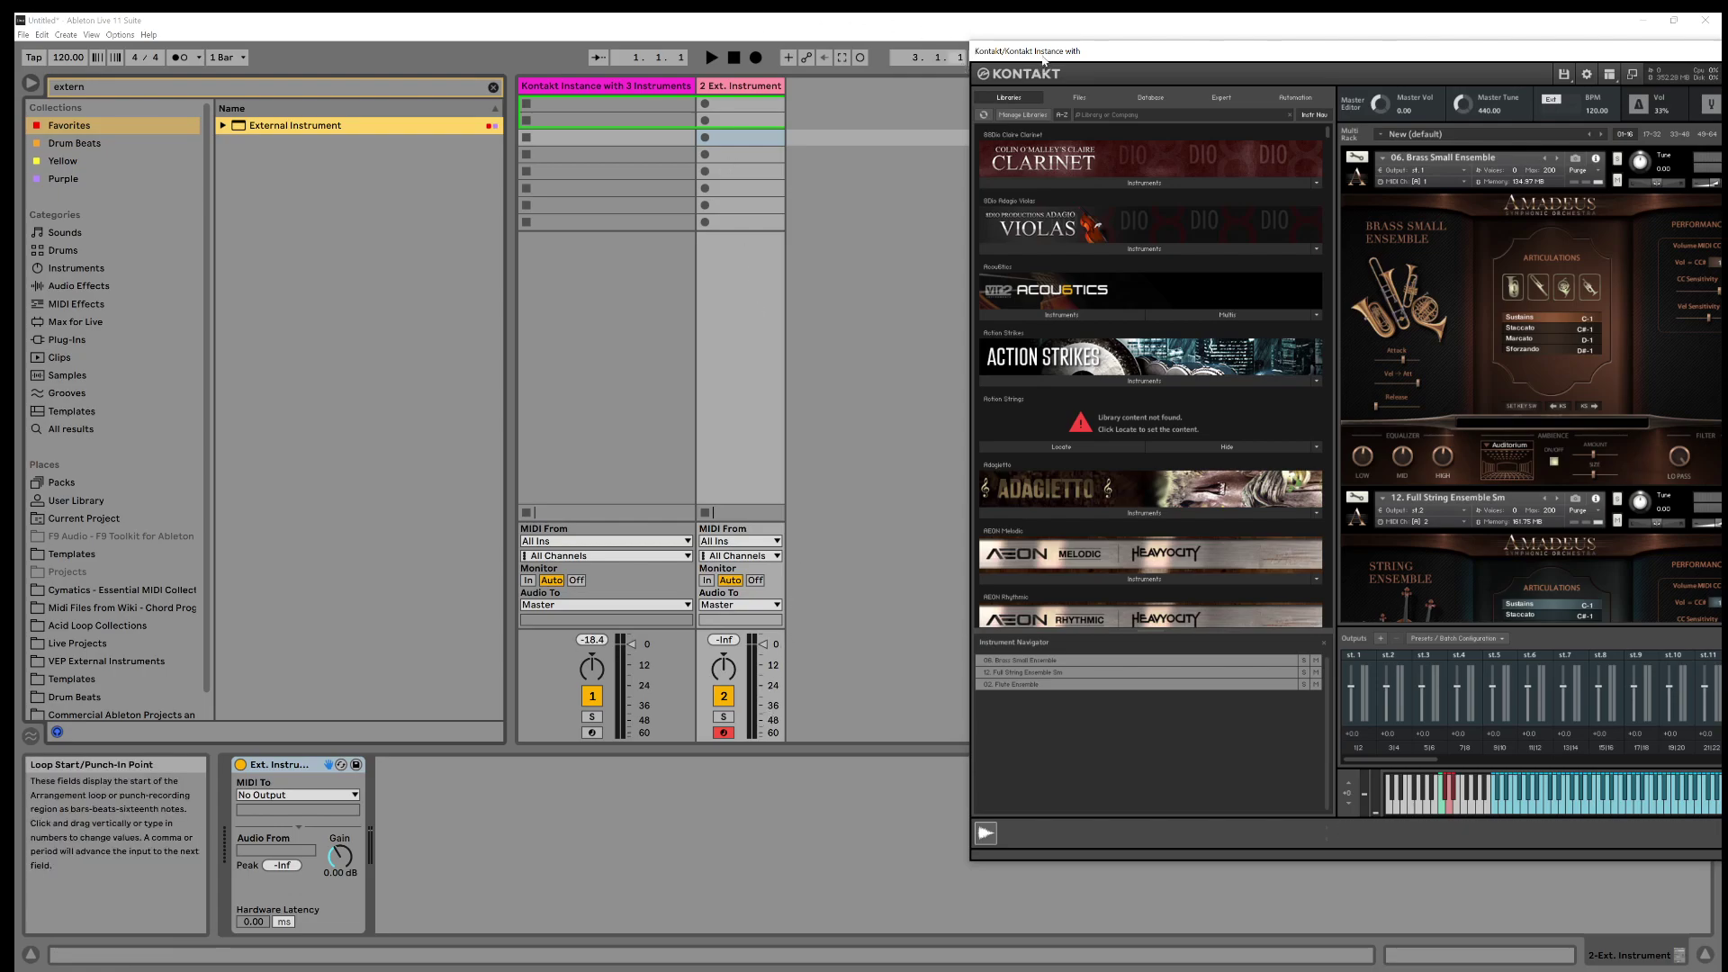
pyautogui.moveTo(1045, 59); pyautogui.dragTo(1074, 22)
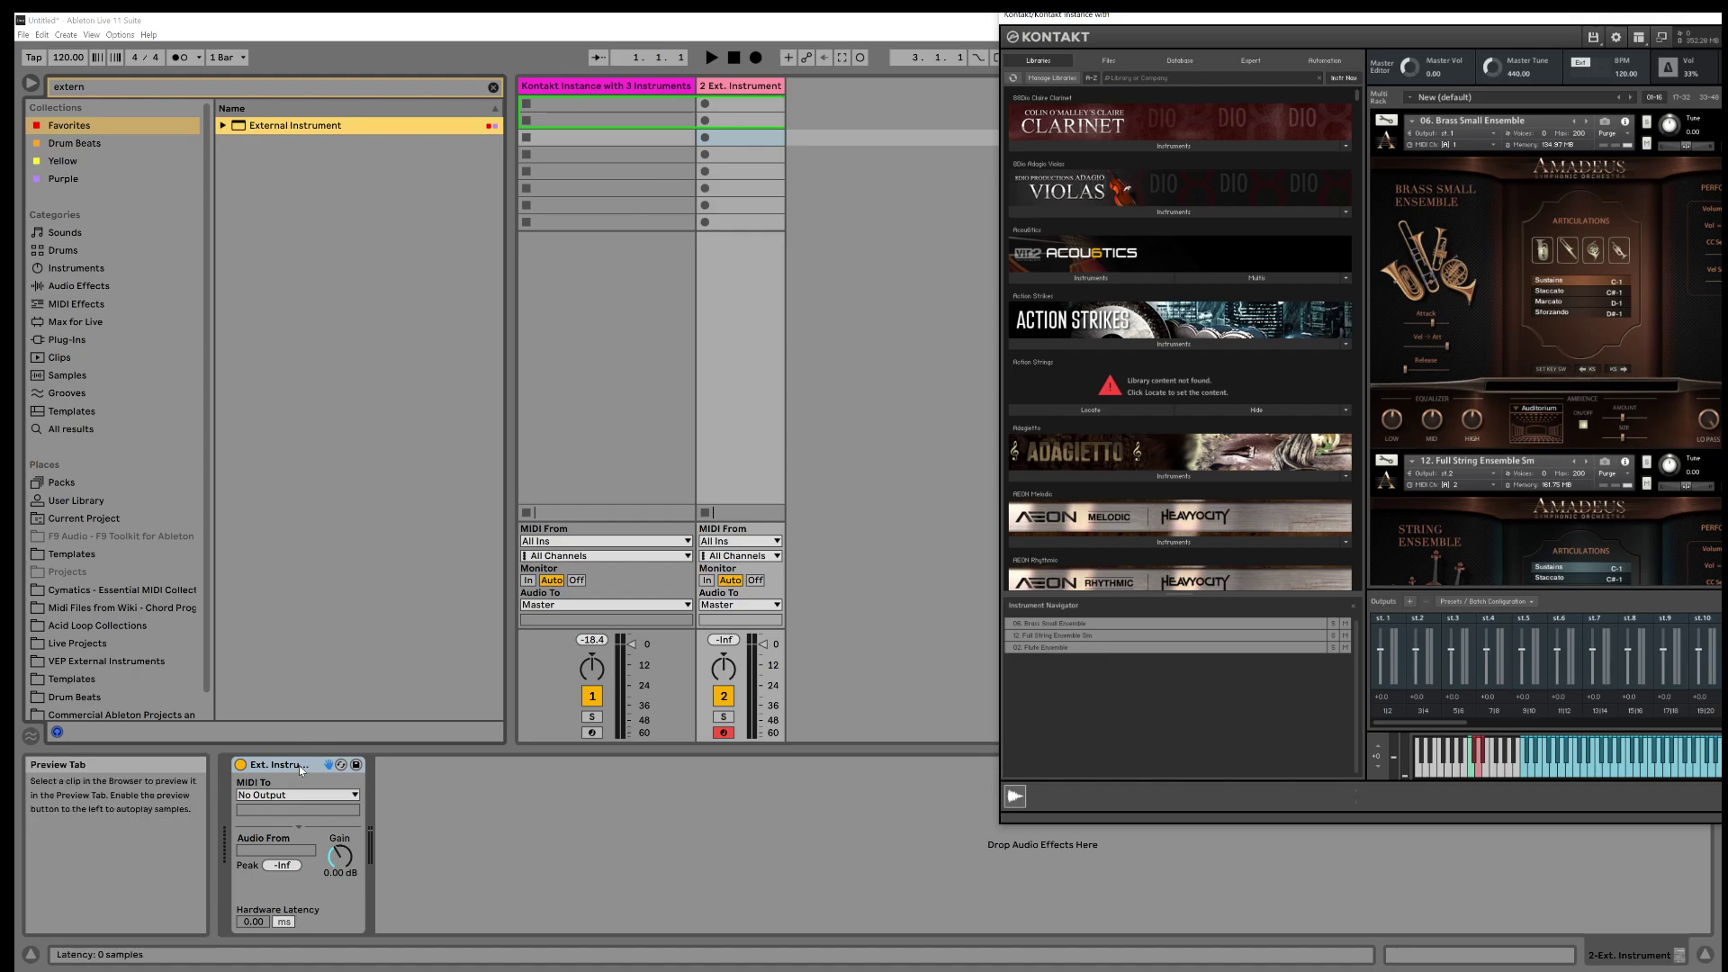
pyautogui.click(282, 796)
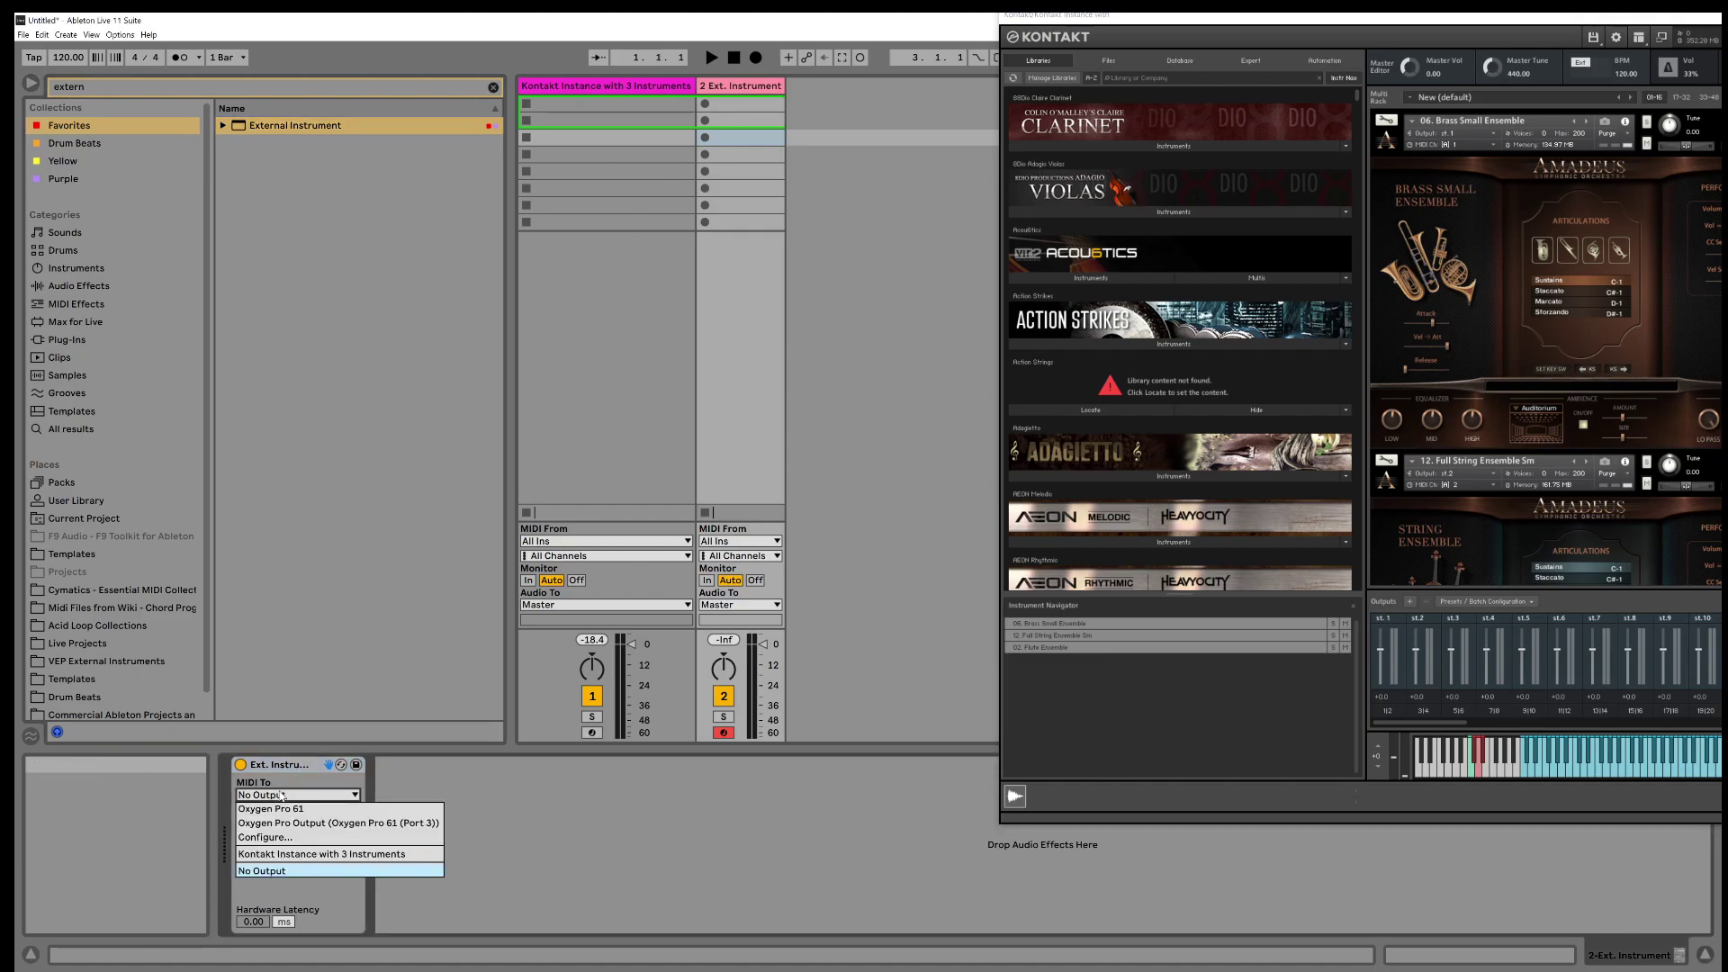
pyautogui.click(291, 855)
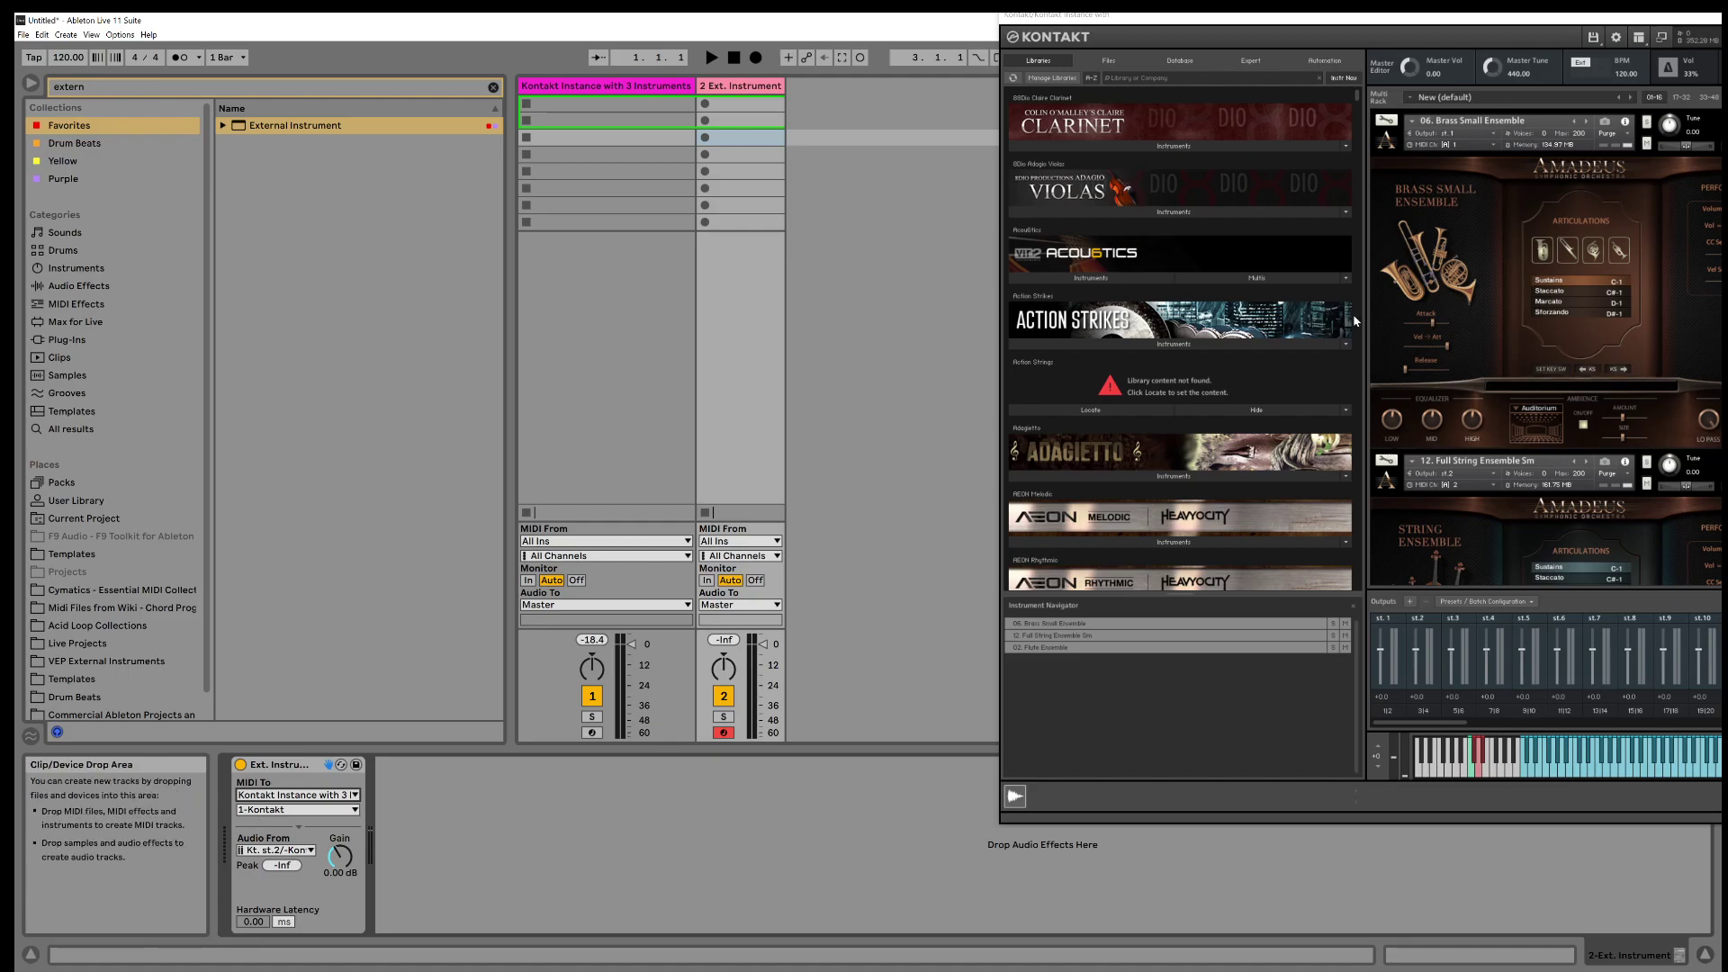
# Set the External Instrument's MIDI channel to 2-Kontakt and its audio source to Kt. st.2/-Kontakt, matching the Full String Ensemble
pyautogui.moveTo(1192, 18); pyautogui.dragTo(1062, 34)
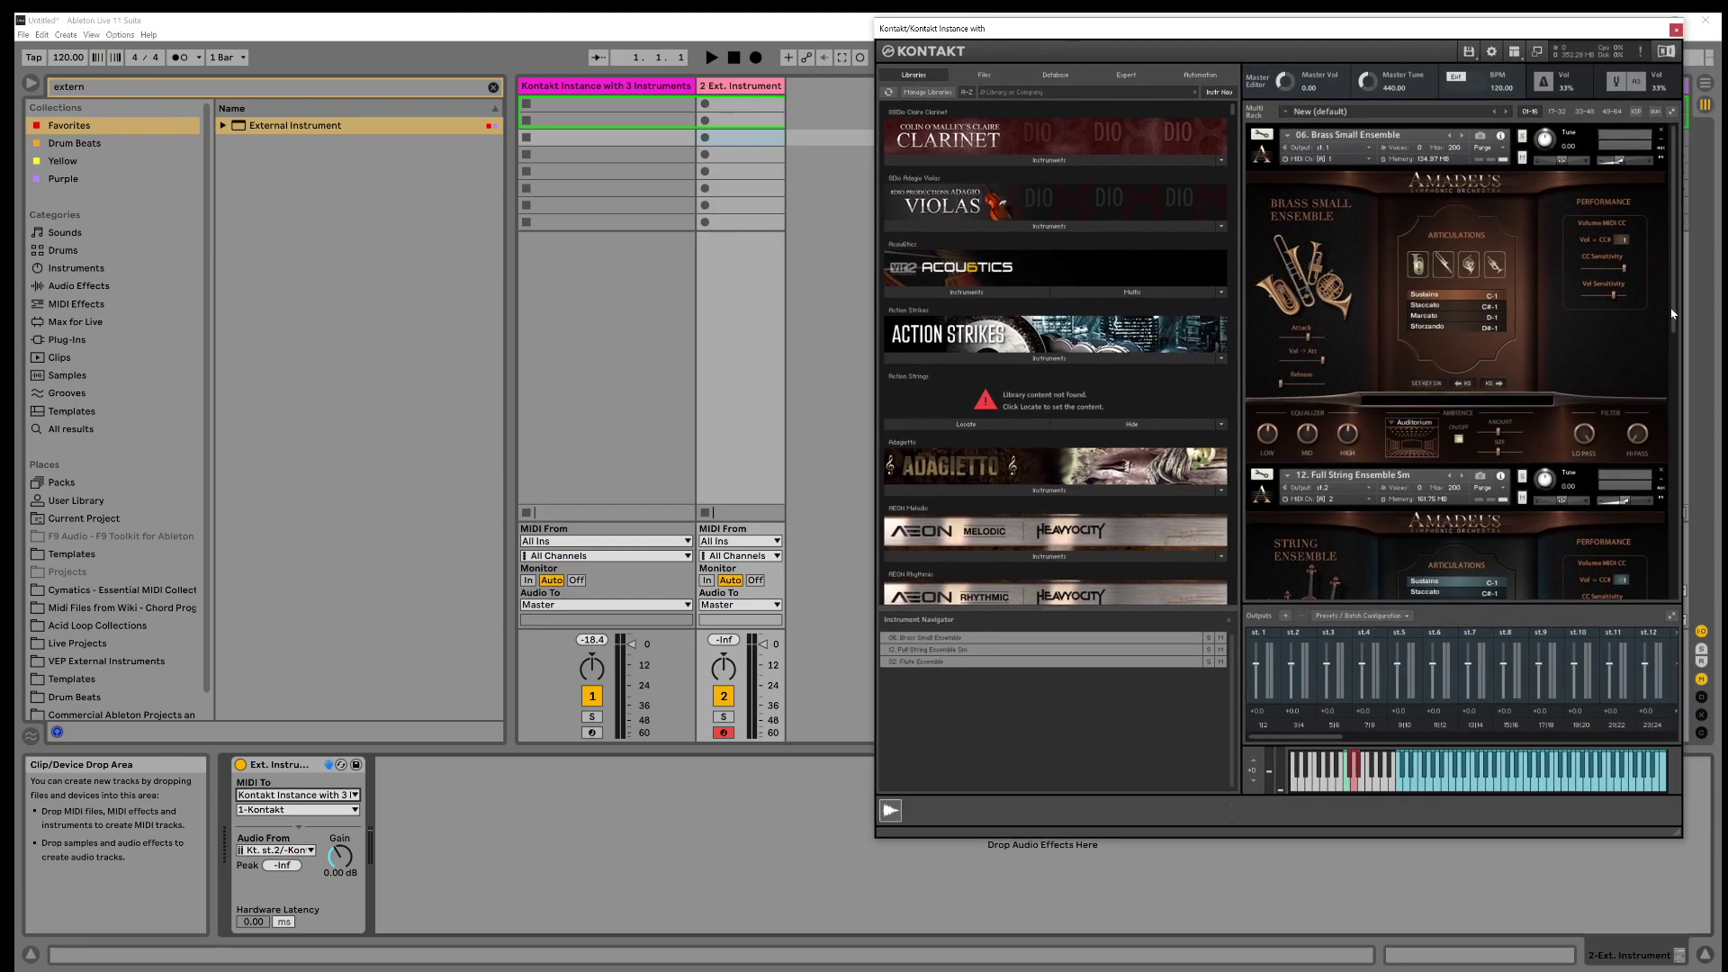
pyautogui.moveTo(1672, 314); pyautogui.dragTo(1679, 387)
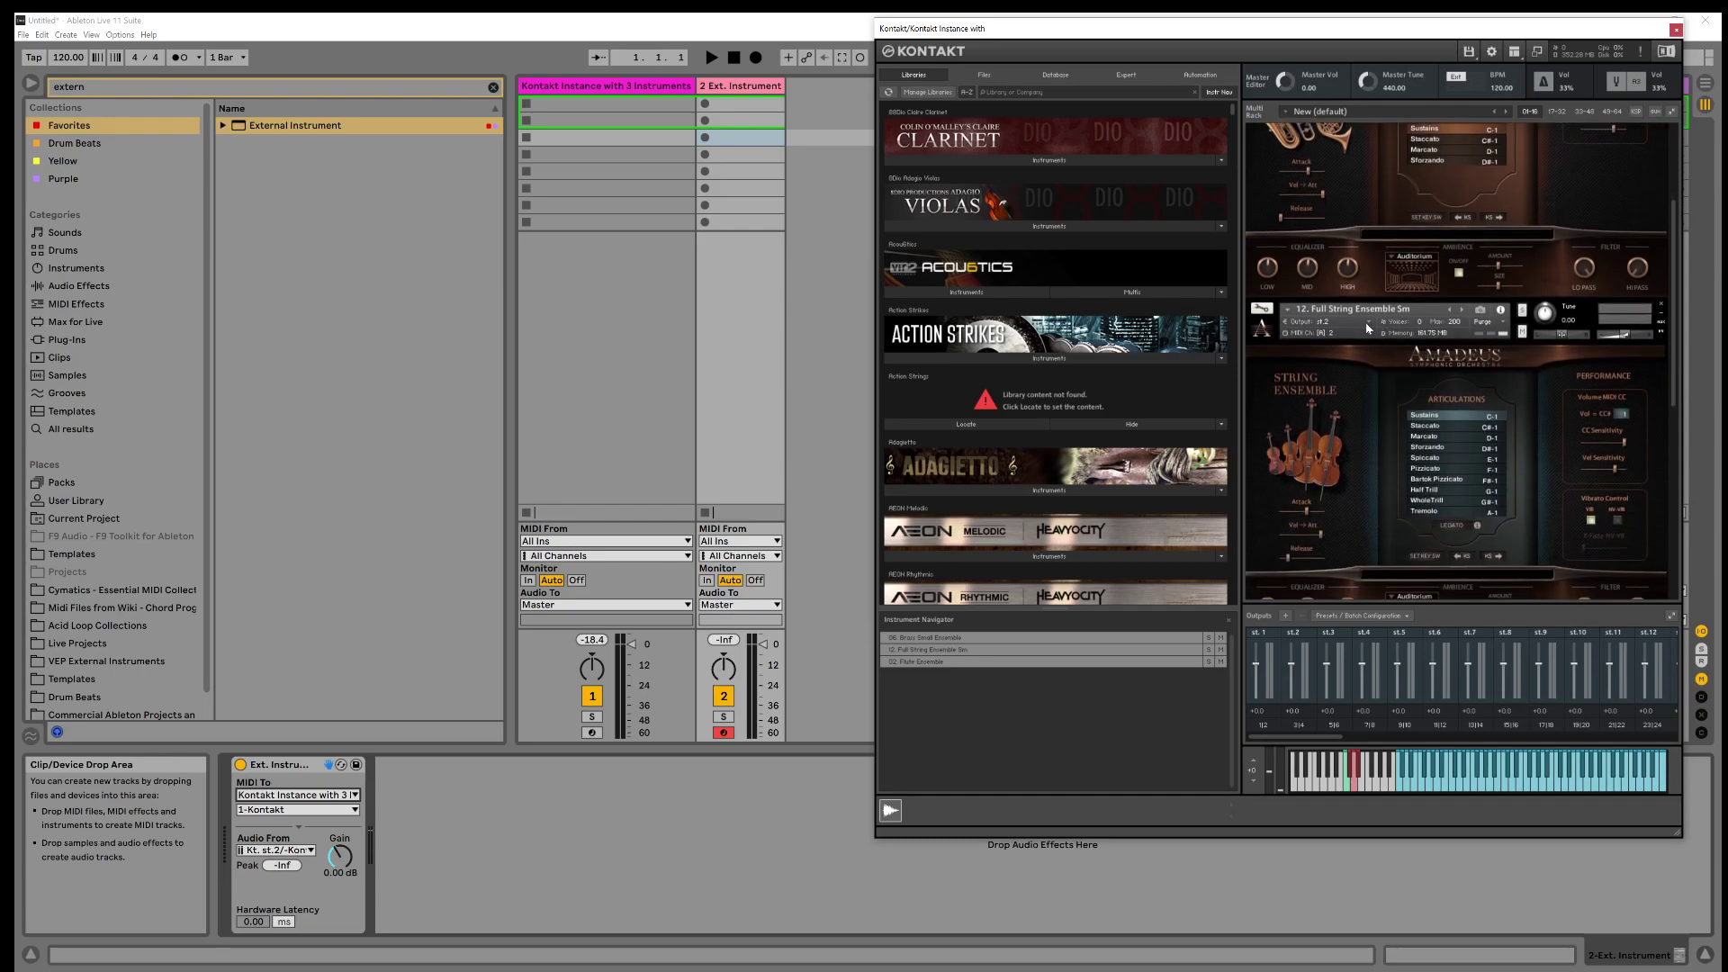
pyautogui.click(295, 814)
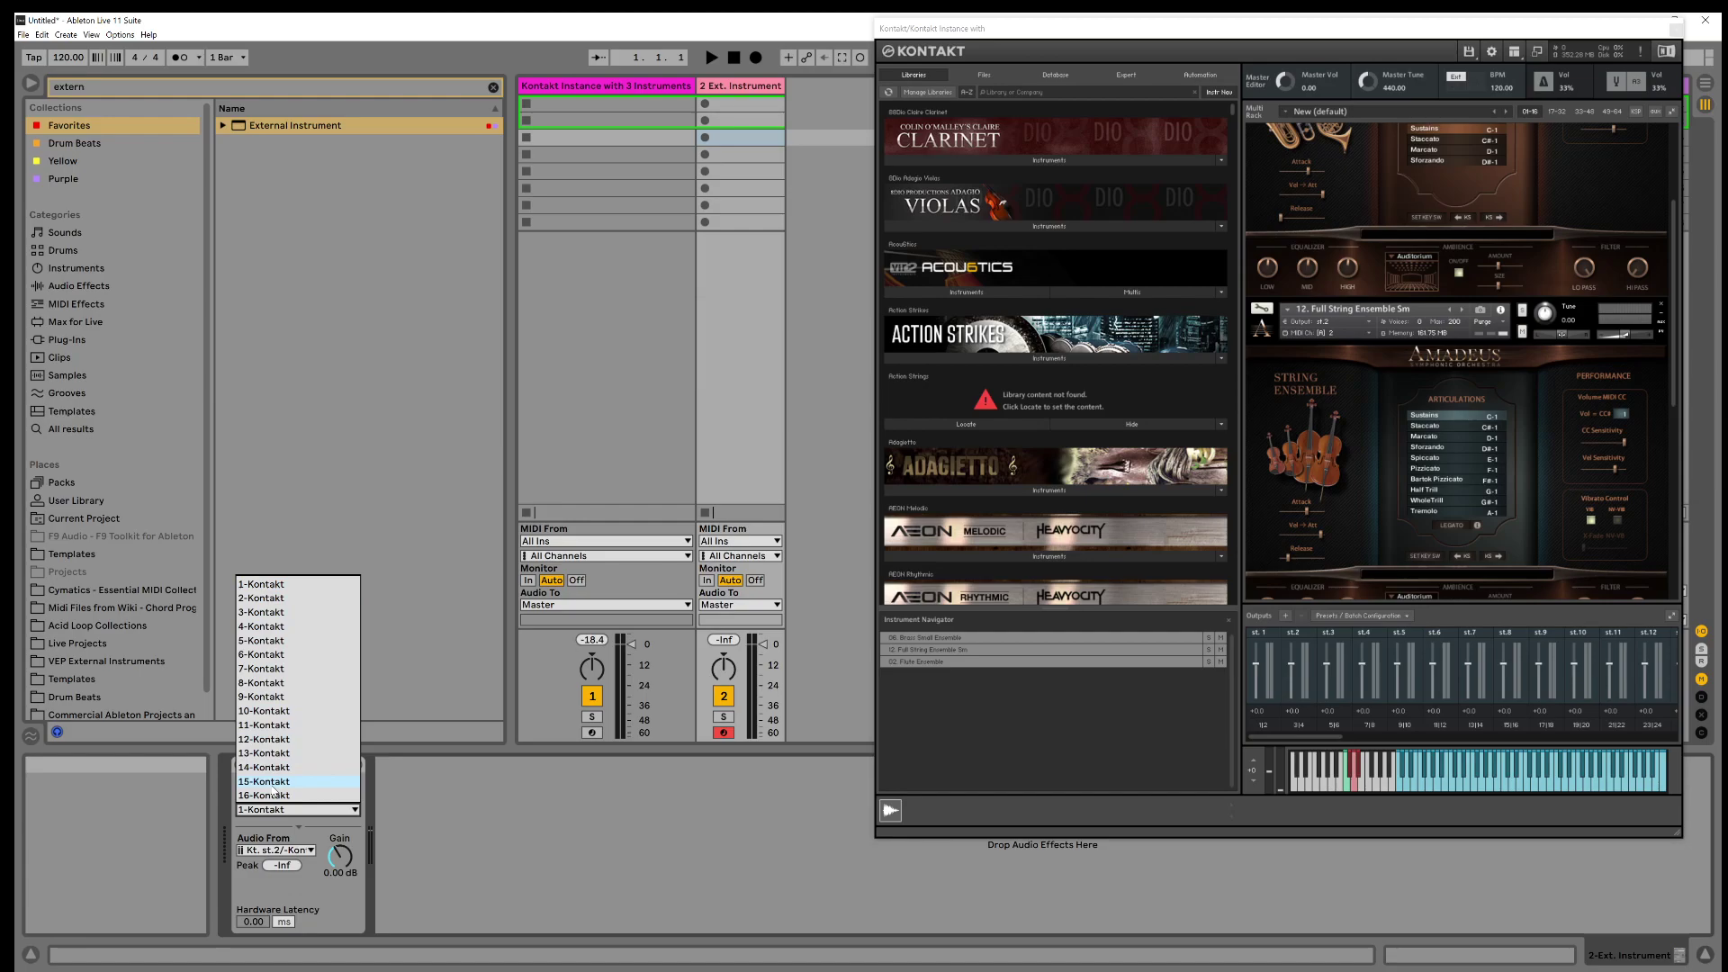
pyautogui.click(260, 599)
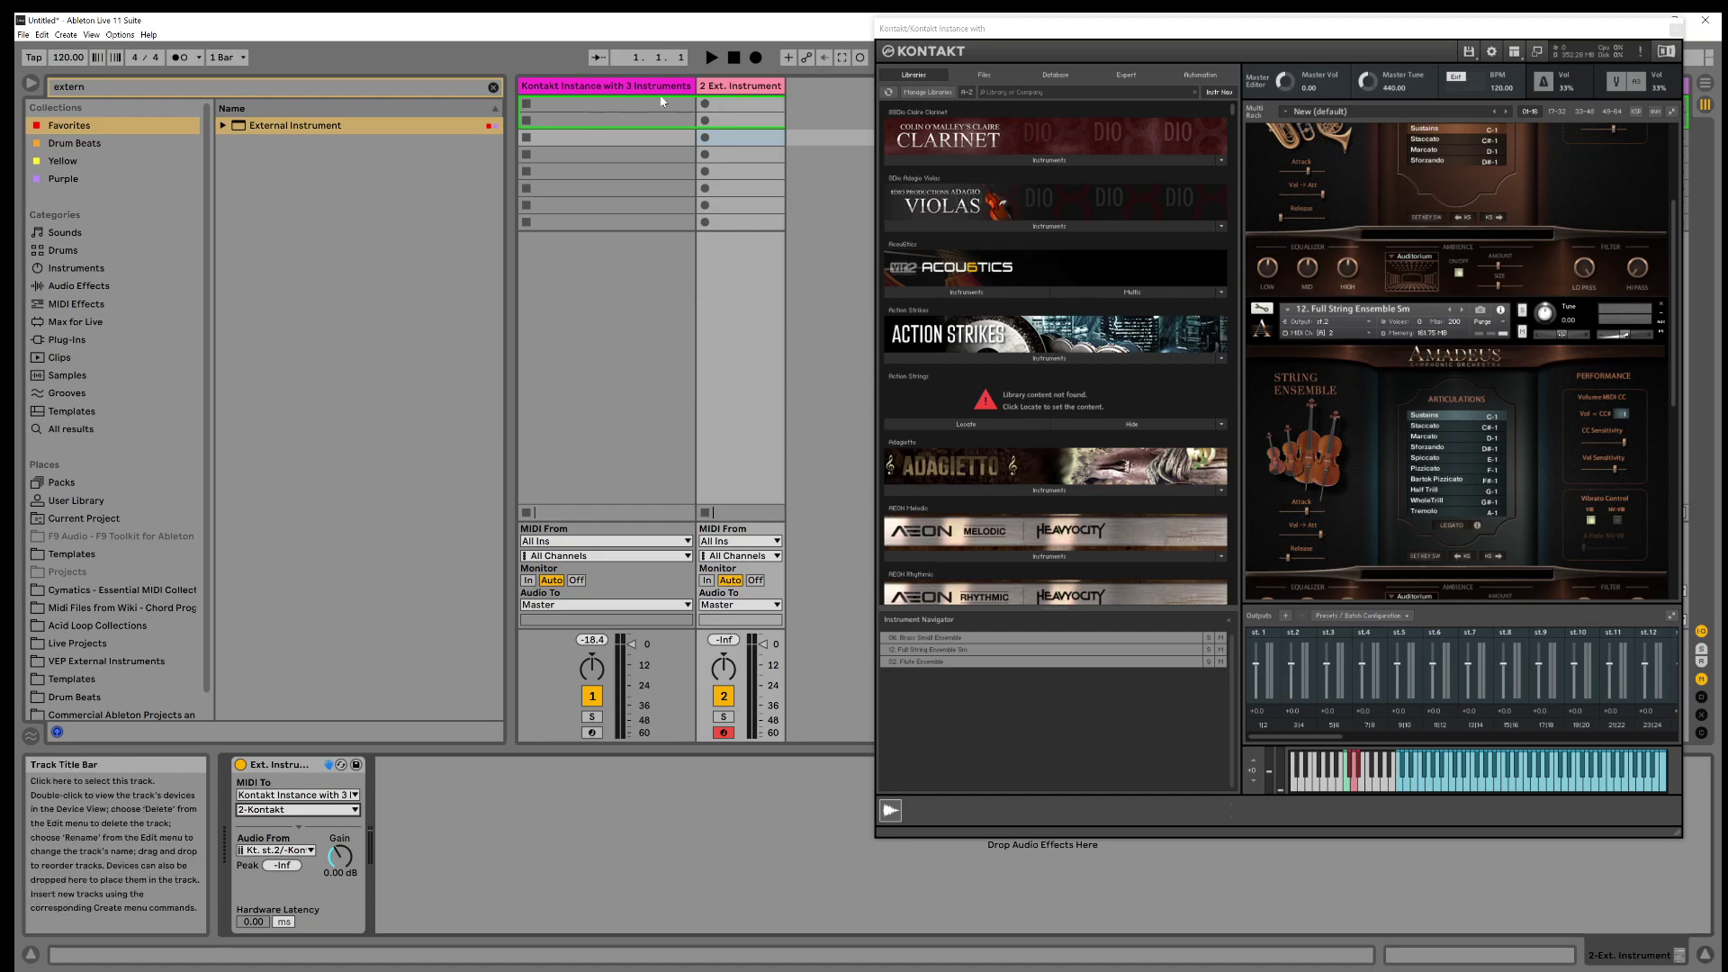
pyautogui.click(279, 851)
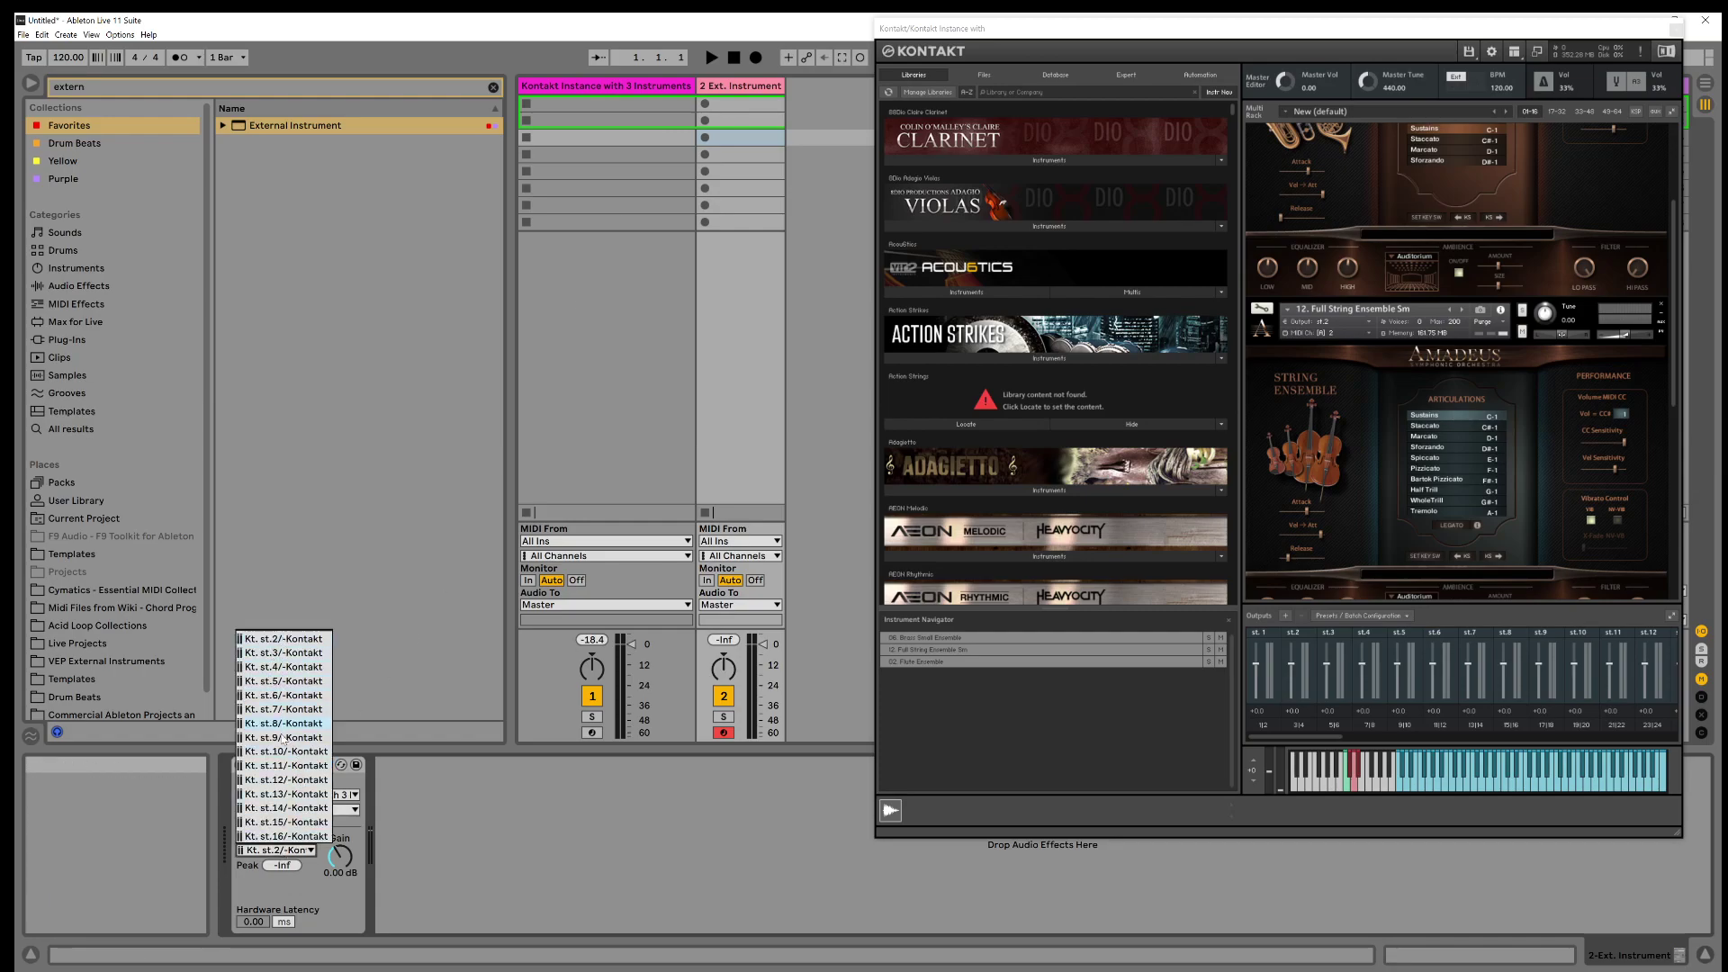
pyautogui.click(292, 638)
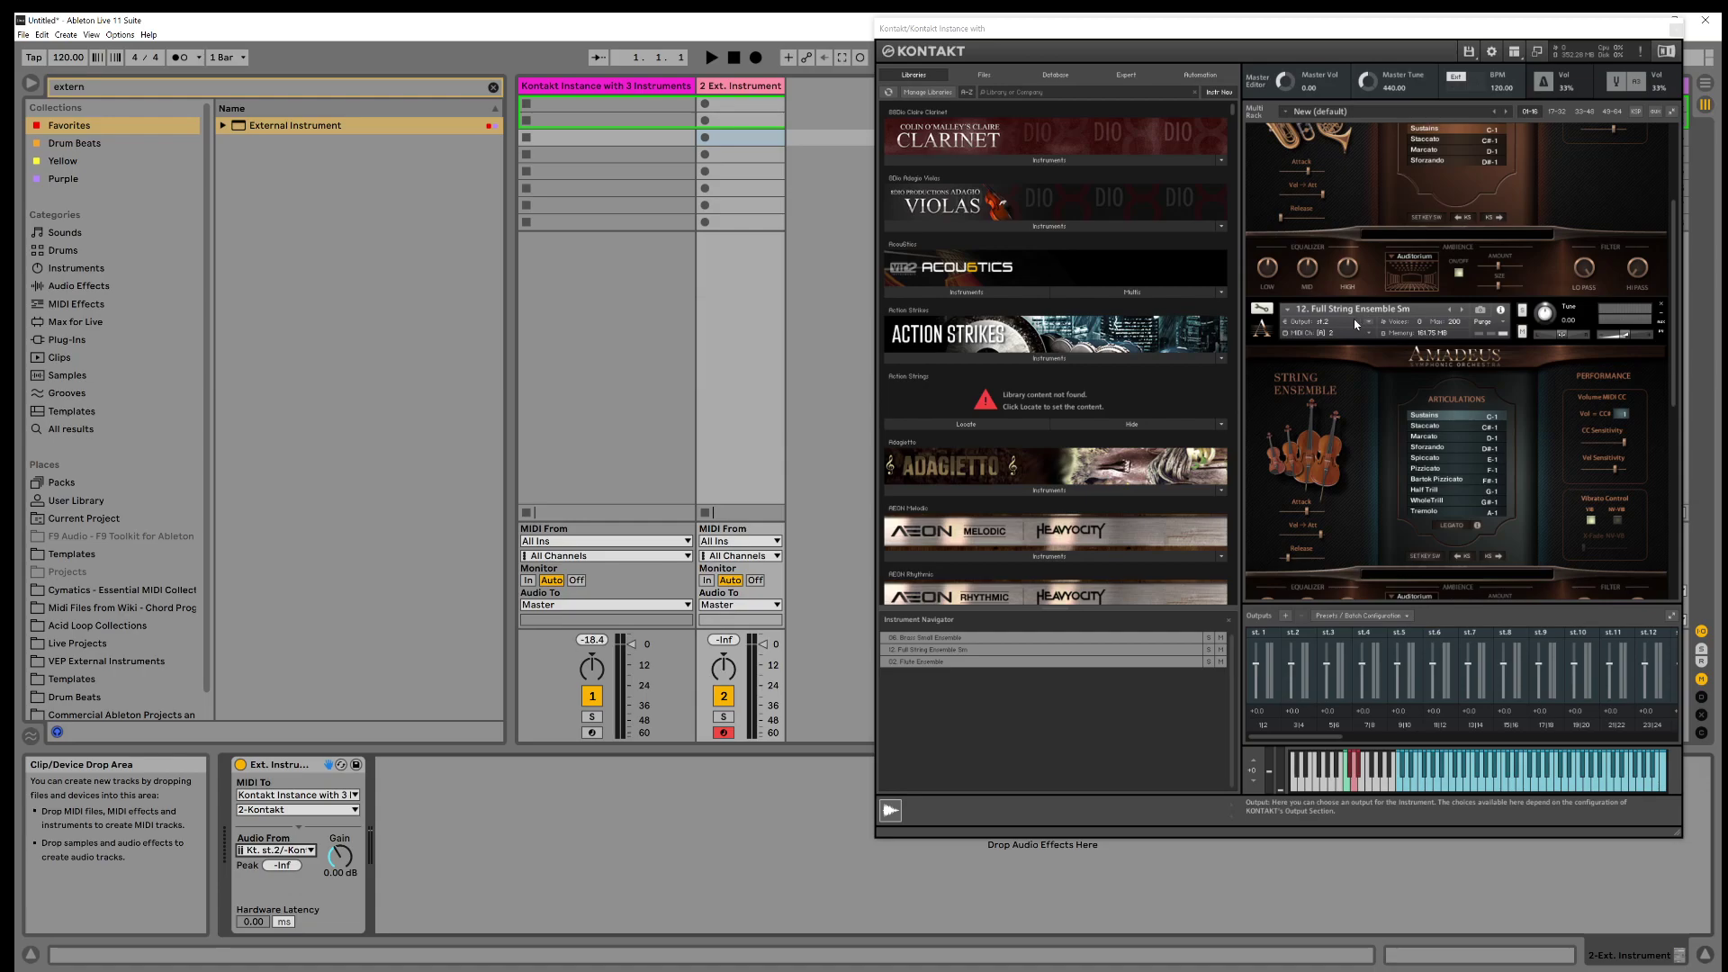
# Rename the External Instrument track as Strings
pyautogui.moveTo(1013, 29); pyautogui.dragTo(1098, 27)
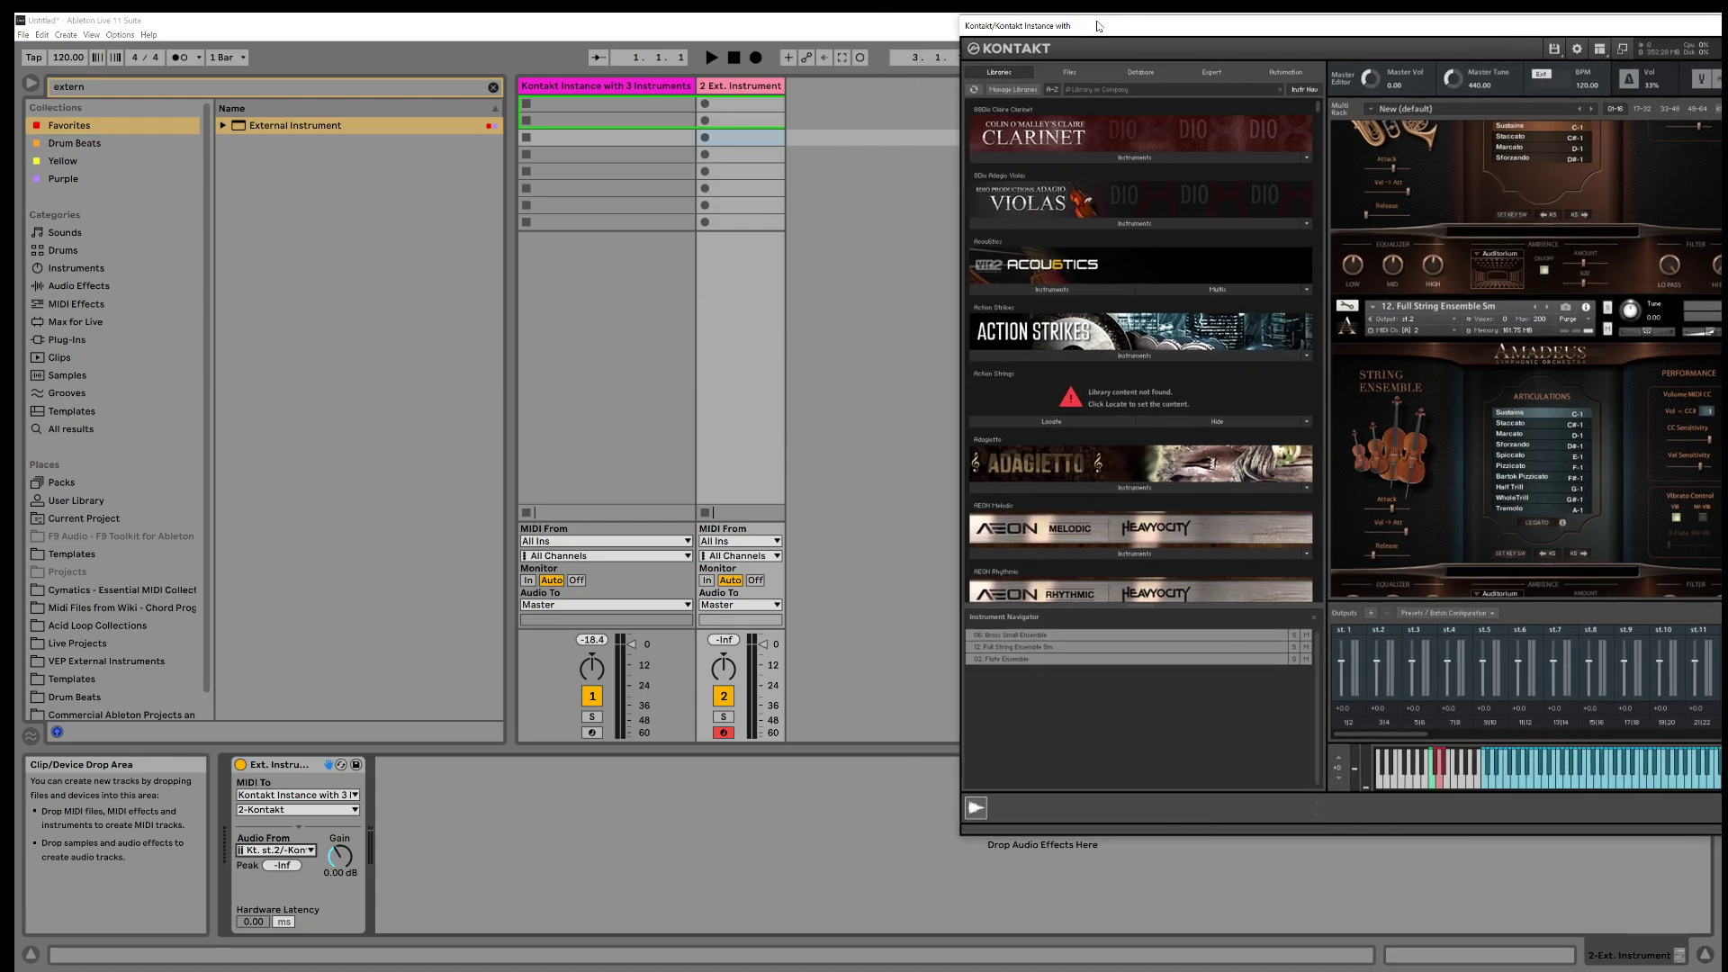
pyautogui.rightClick(732, 88)
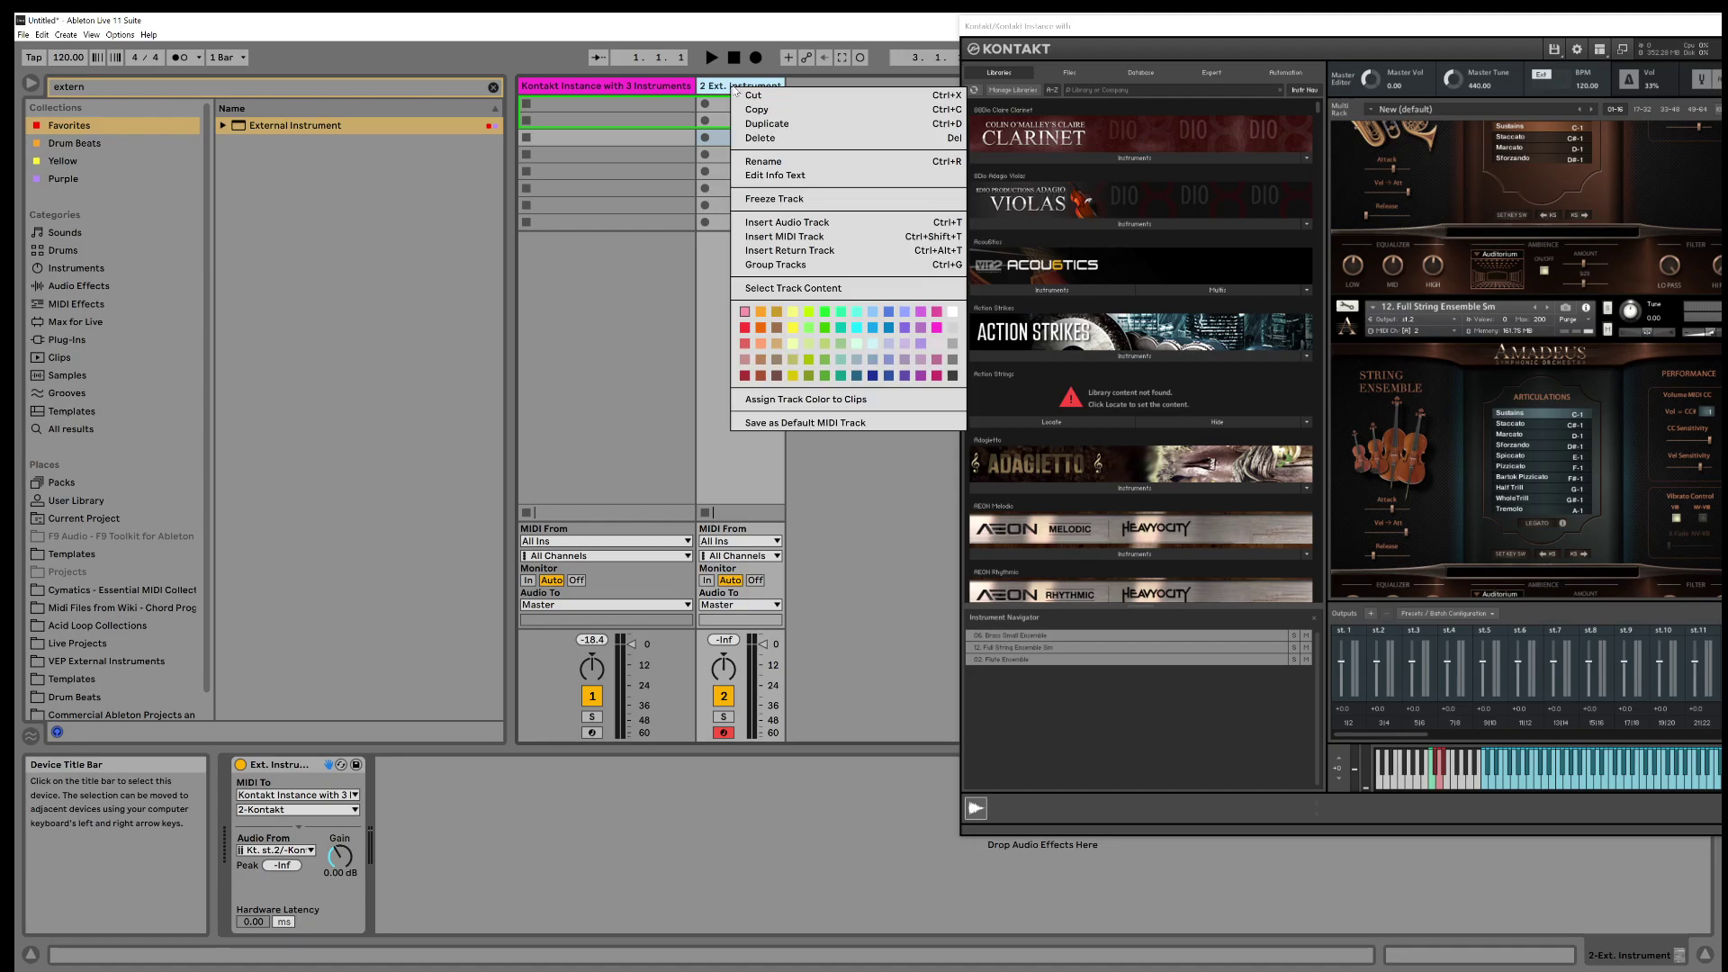
pyautogui.click(759, 162)
pyautogui.write('Strings')
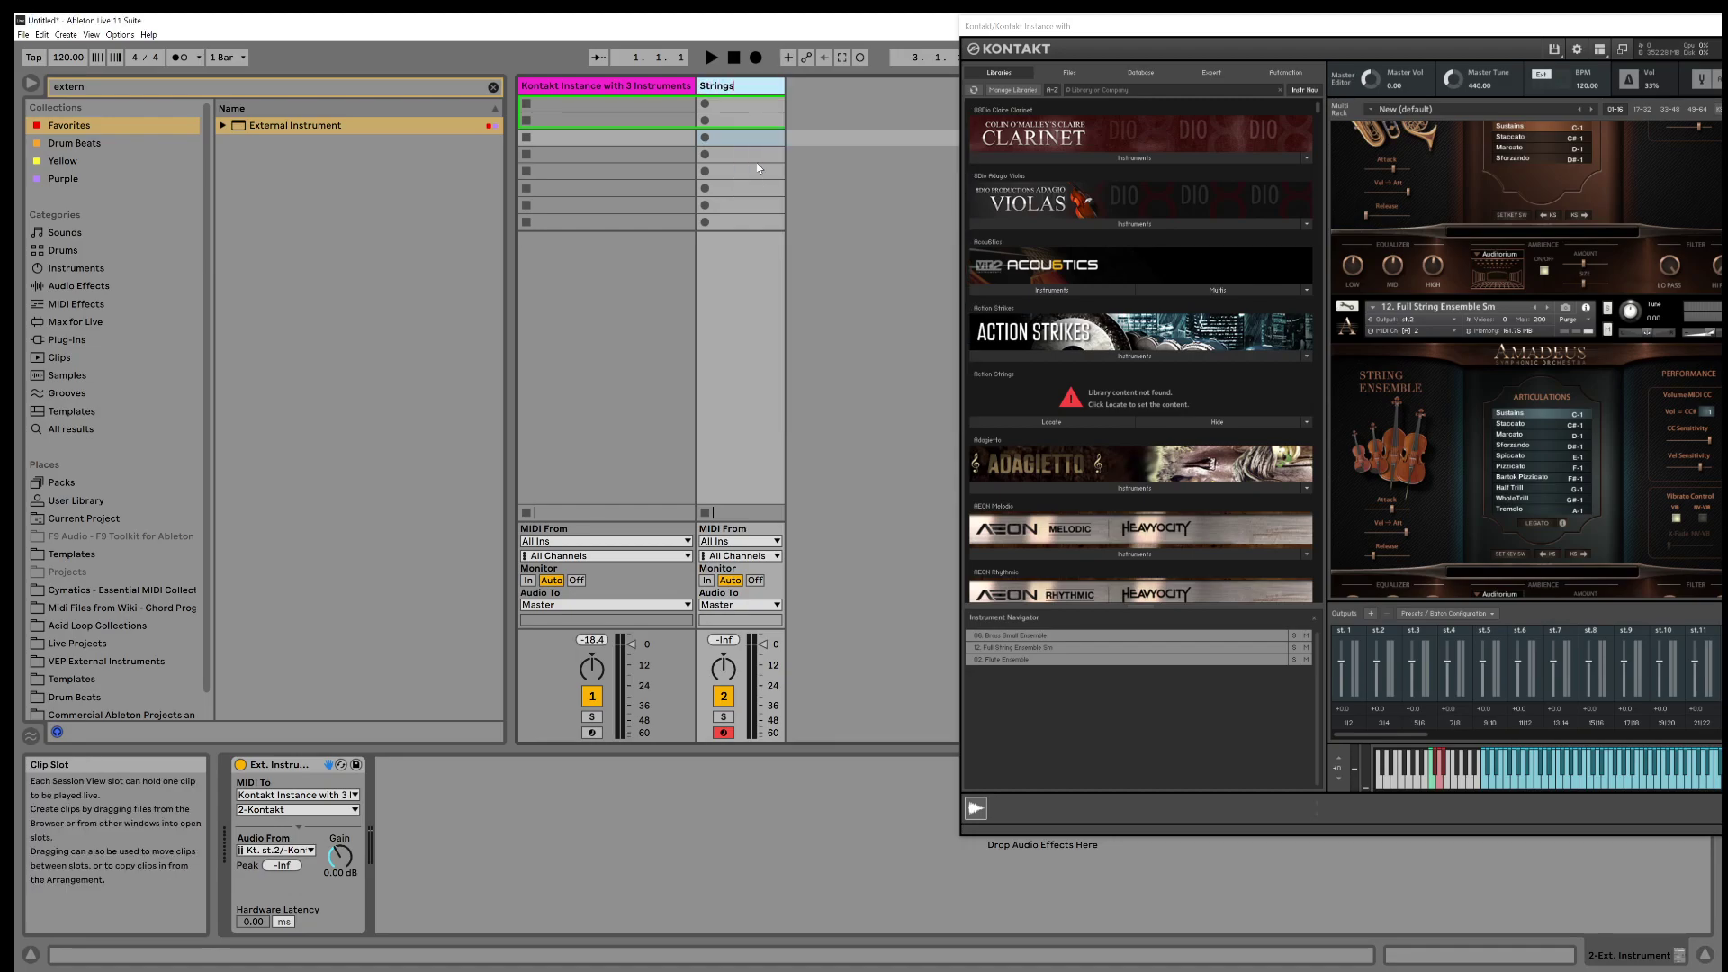
pyautogui.press('Return')
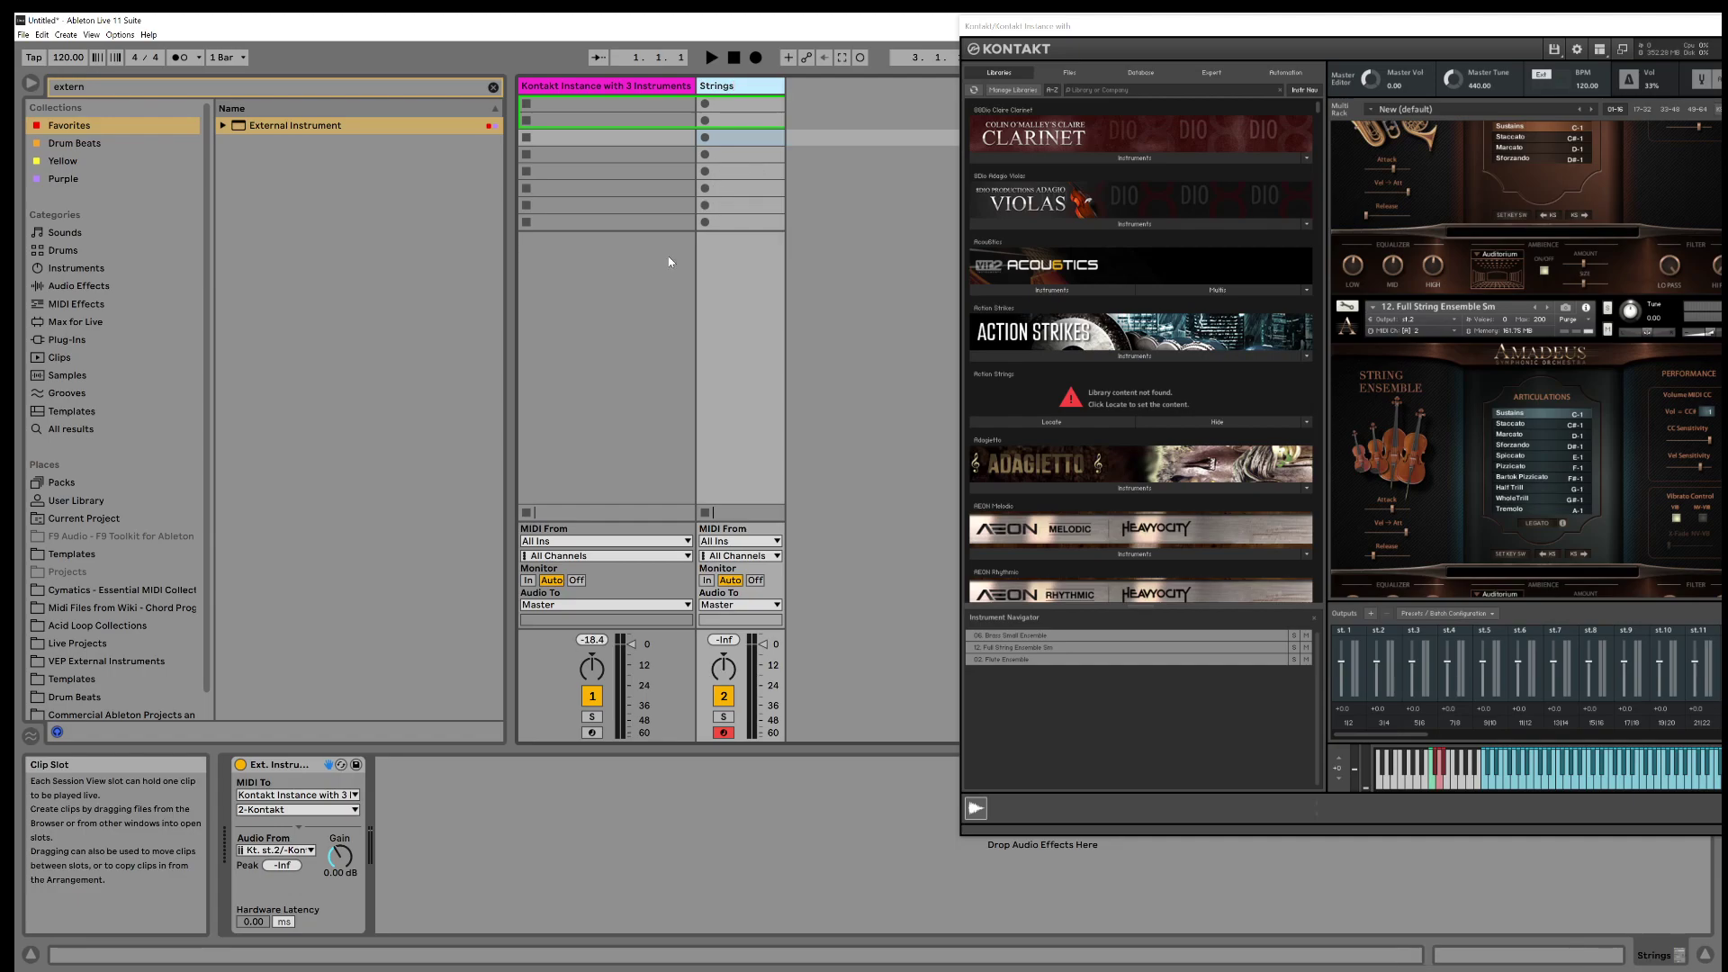
# Clear the browser search and add KeySwitch & Expression Map 3.0 beta to the Strings track
pyautogui.click(105, 92)
pyautogui.press('BackSpace')
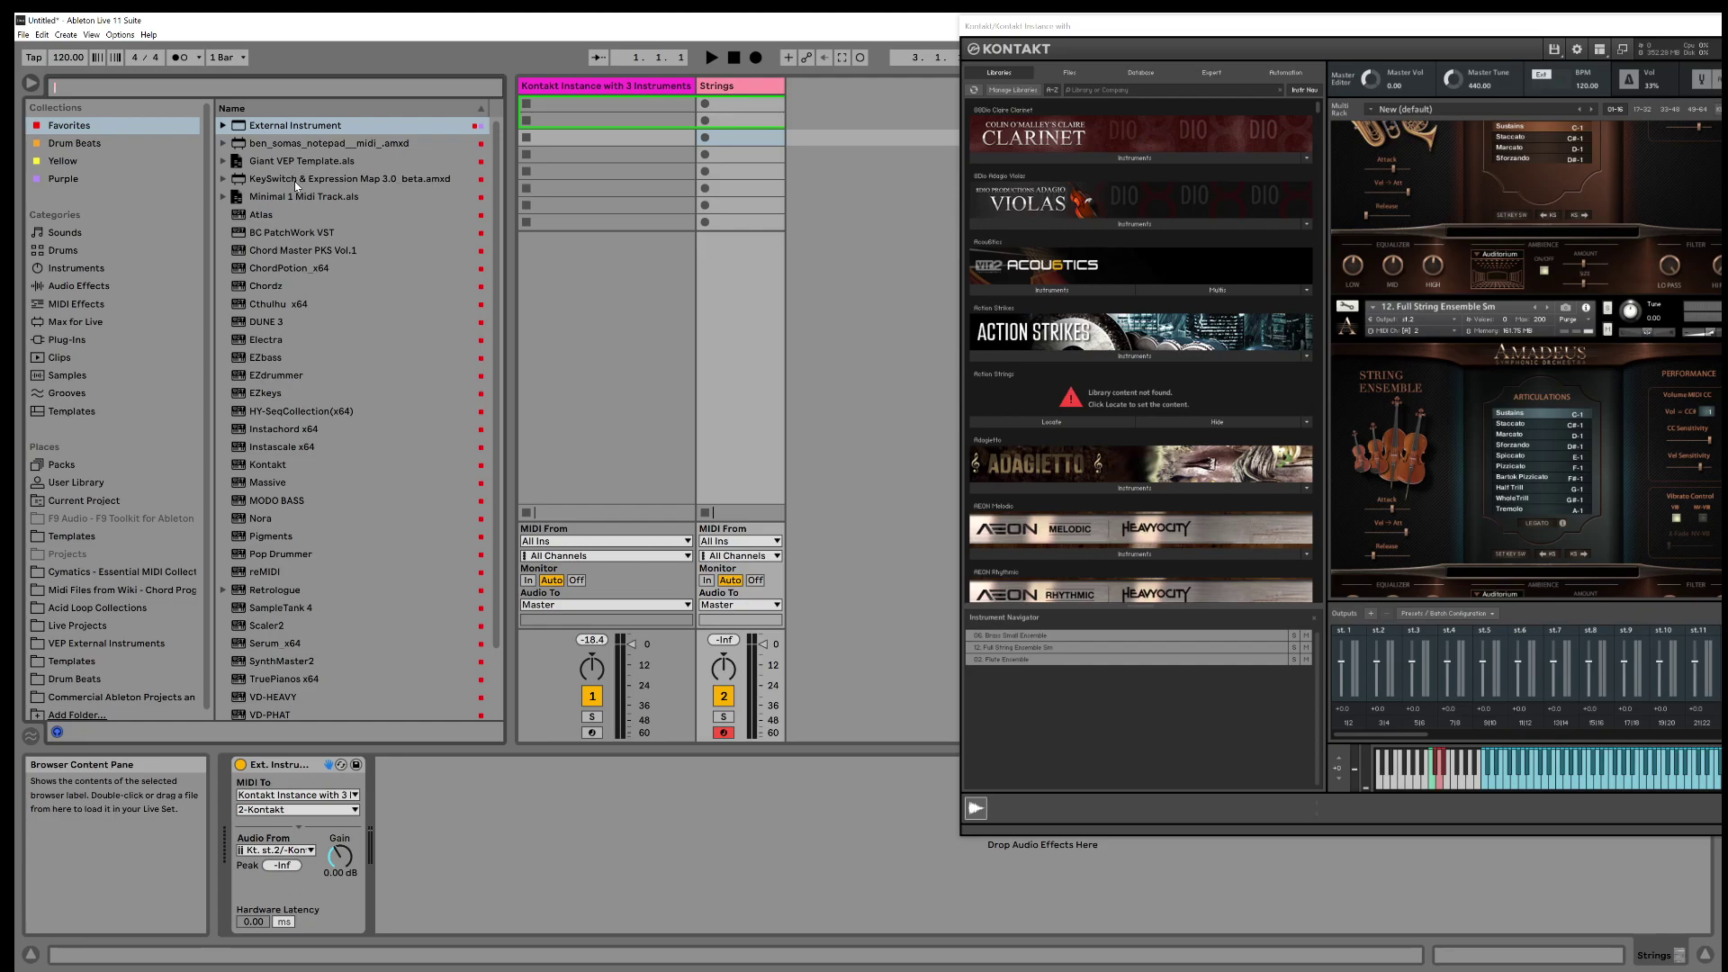
pyautogui.moveTo(295, 181); pyautogui.dragTo(437, 828)
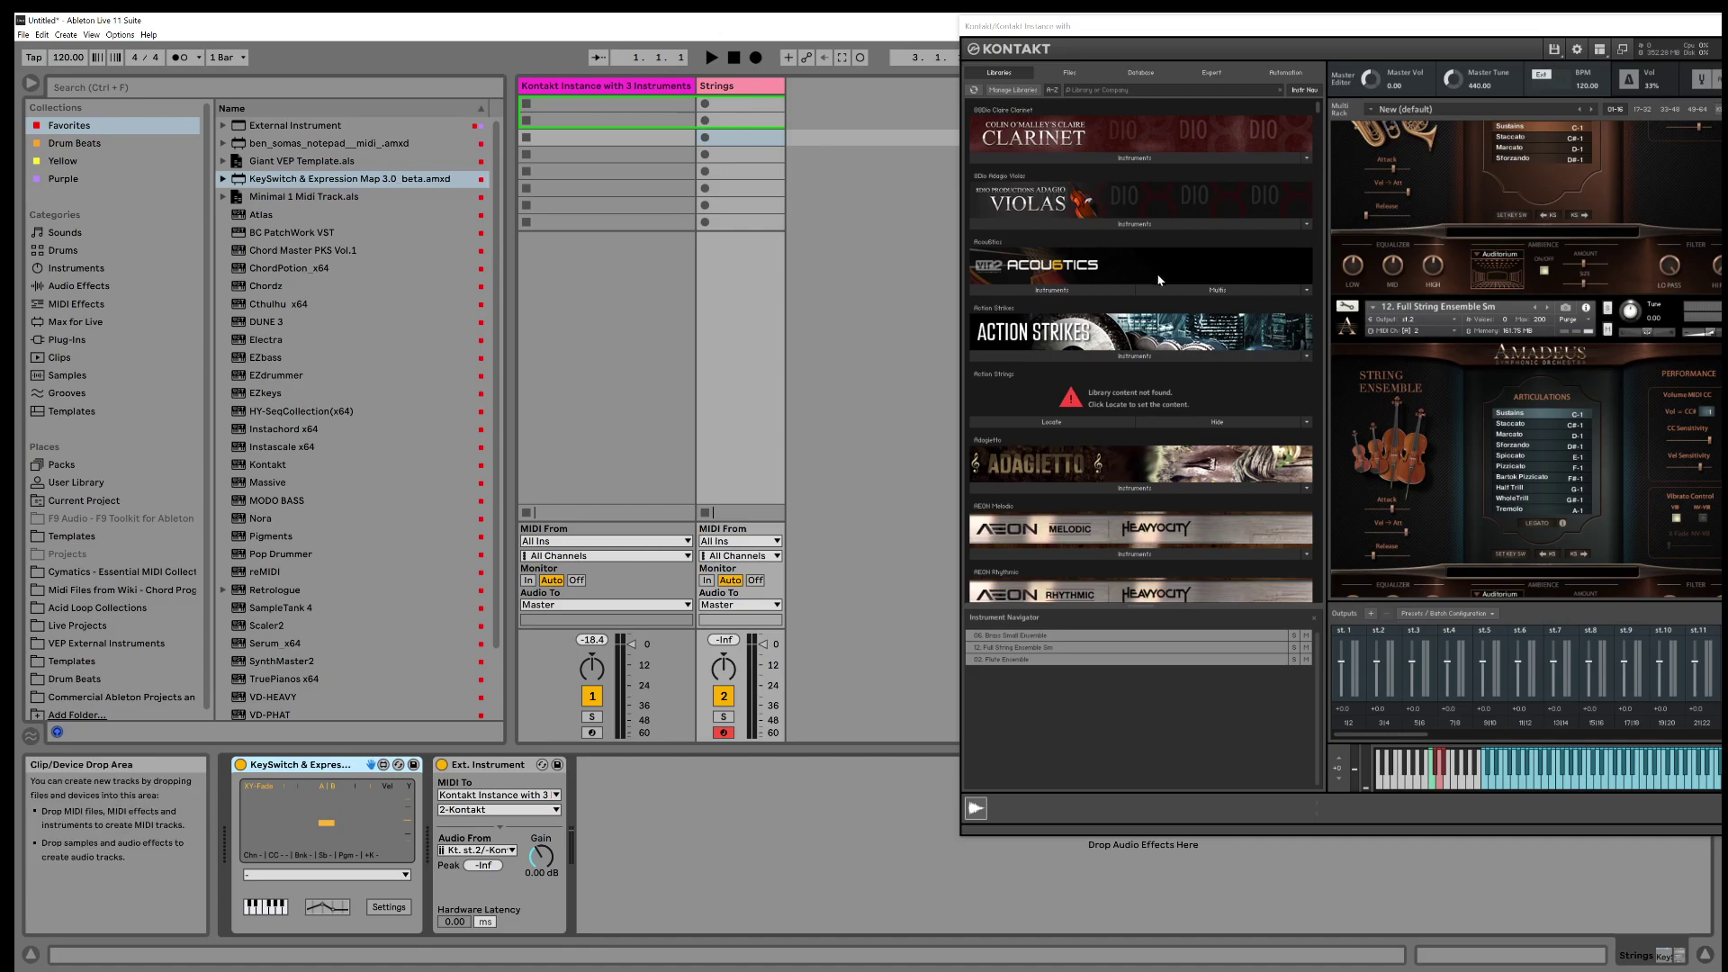
# Open the settings of the KeySwitch & Expression Map device and set the amount of keyswitches to 18
pyautogui.moveTo(1202, 39); pyautogui.dragTo(1054, 60)
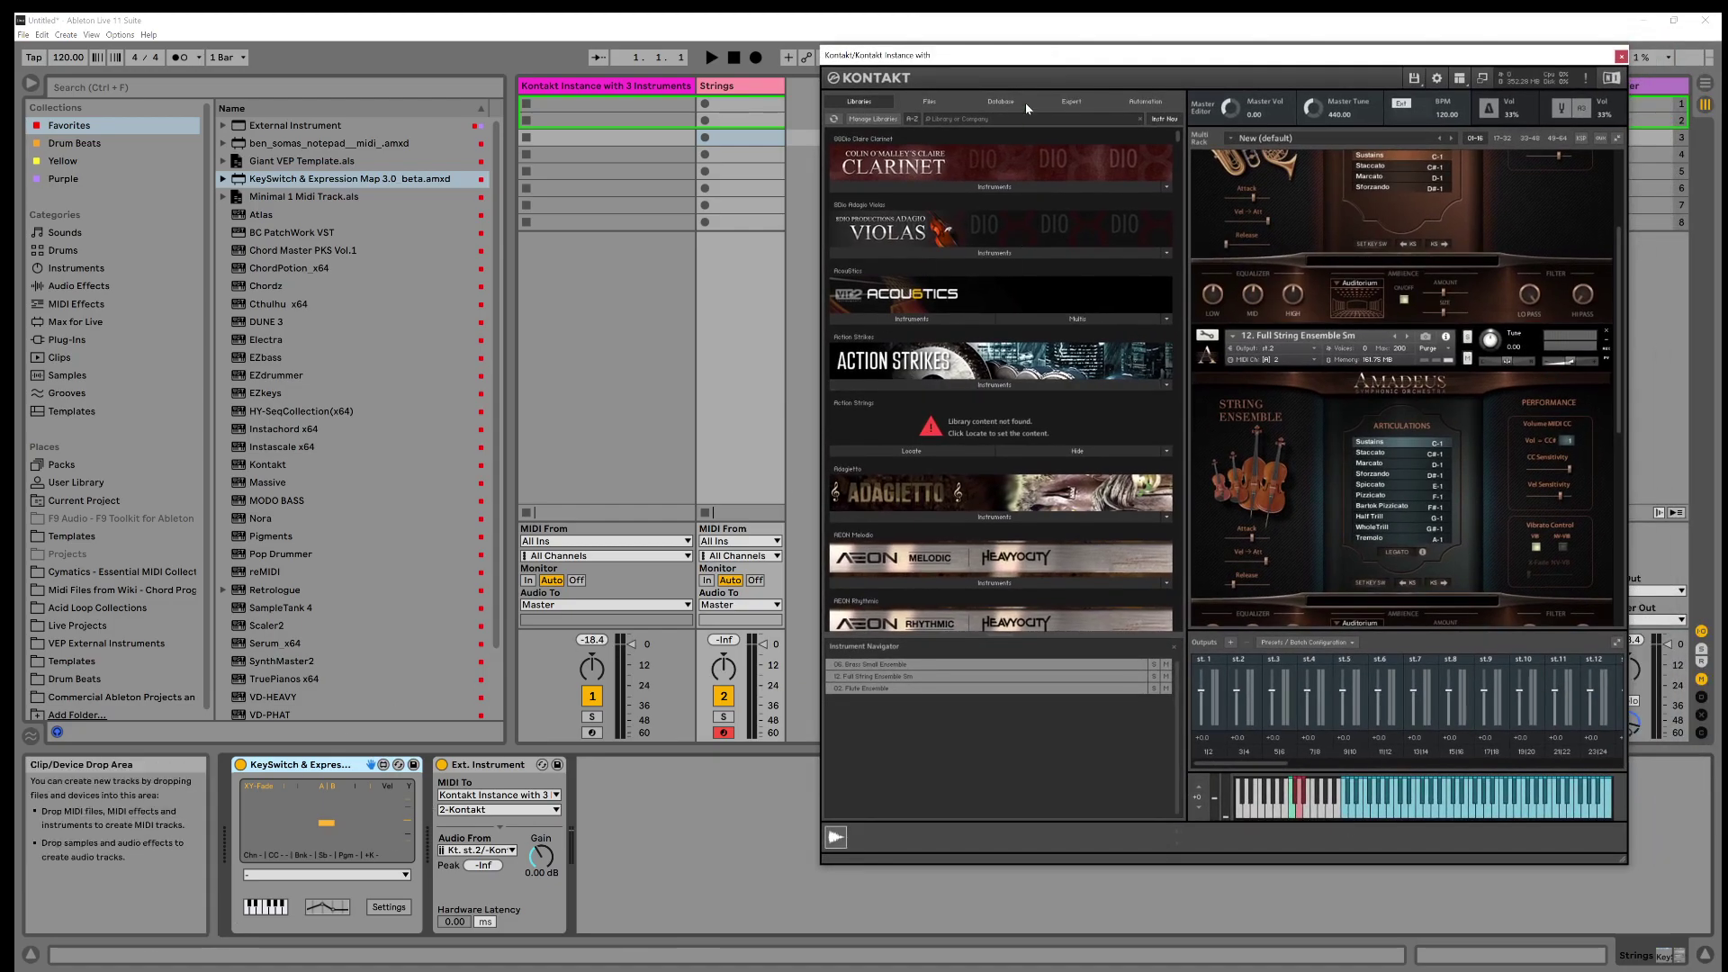
pyautogui.moveTo(1017, 67); pyautogui.dragTo(1047, 50)
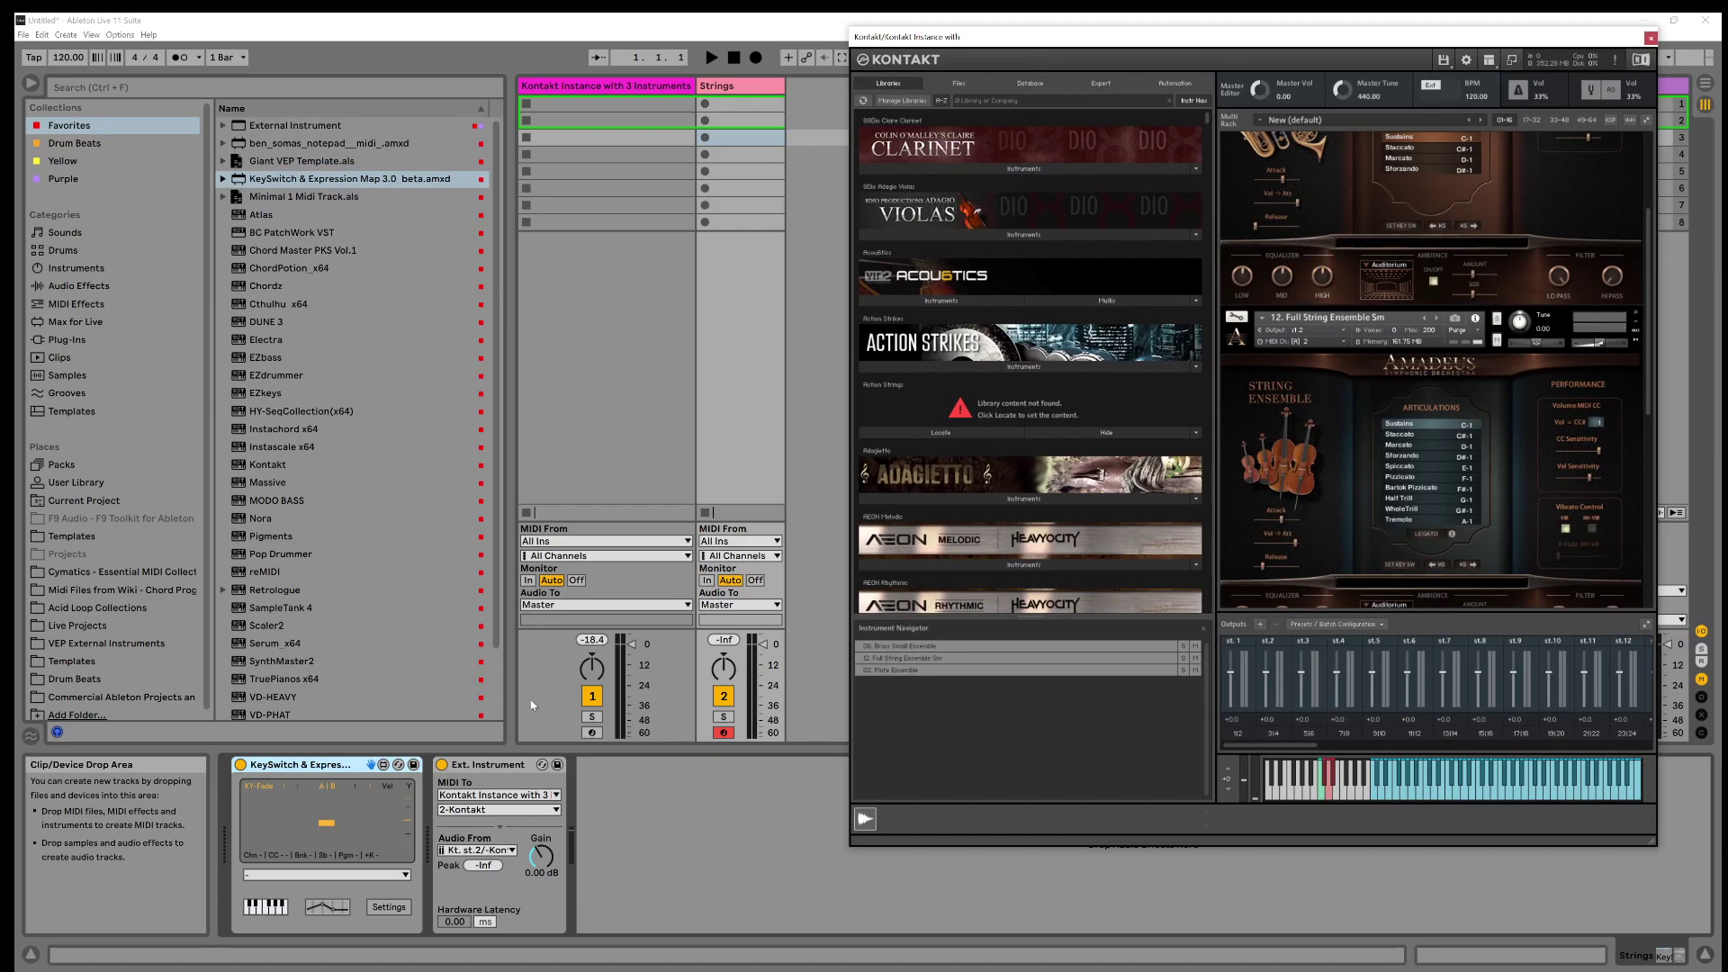
pyautogui.click(387, 908)
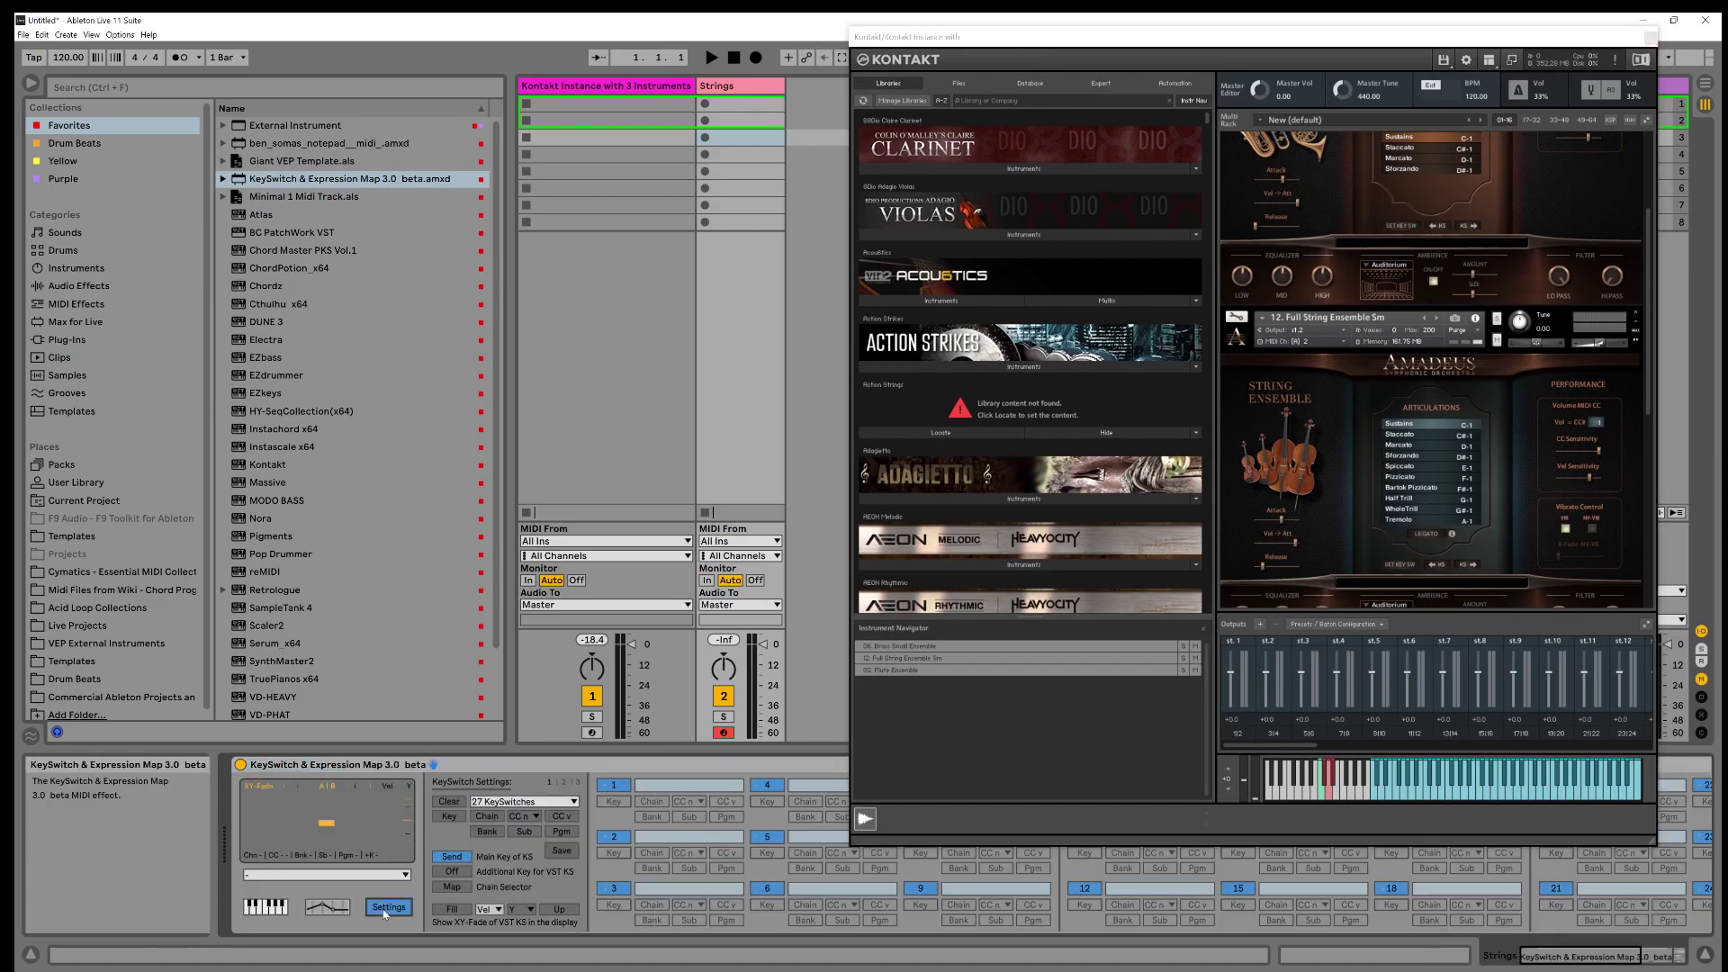
pyautogui.click(536, 801)
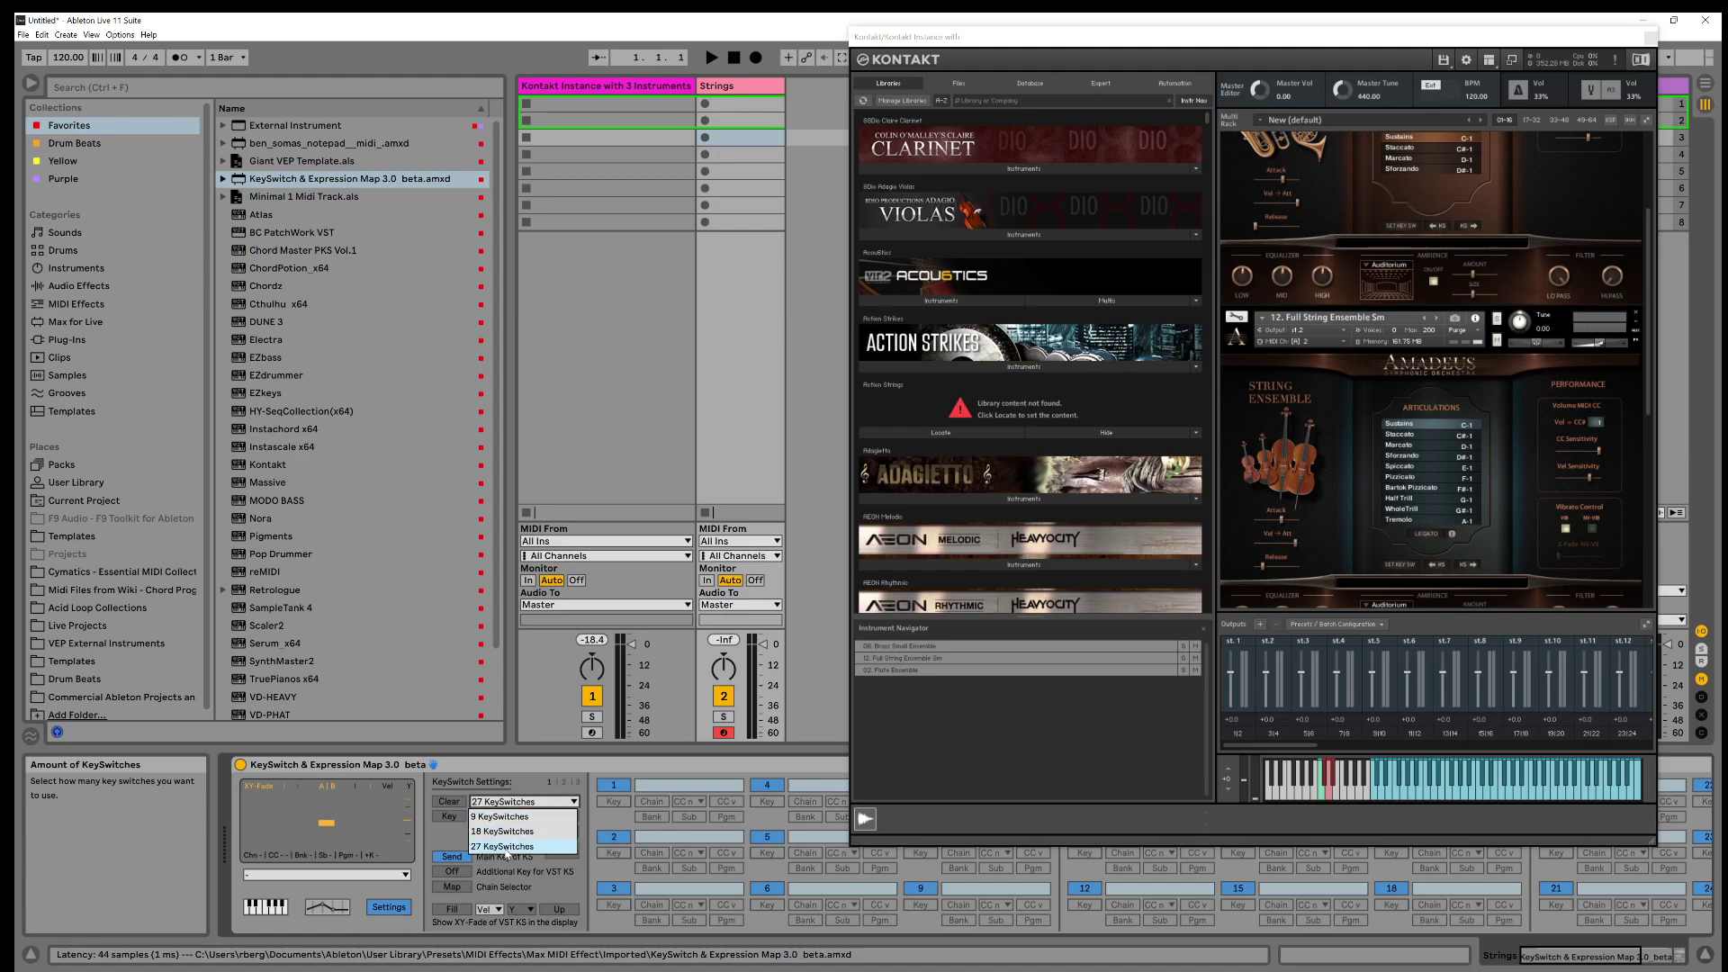
pyautogui.click(501, 817)
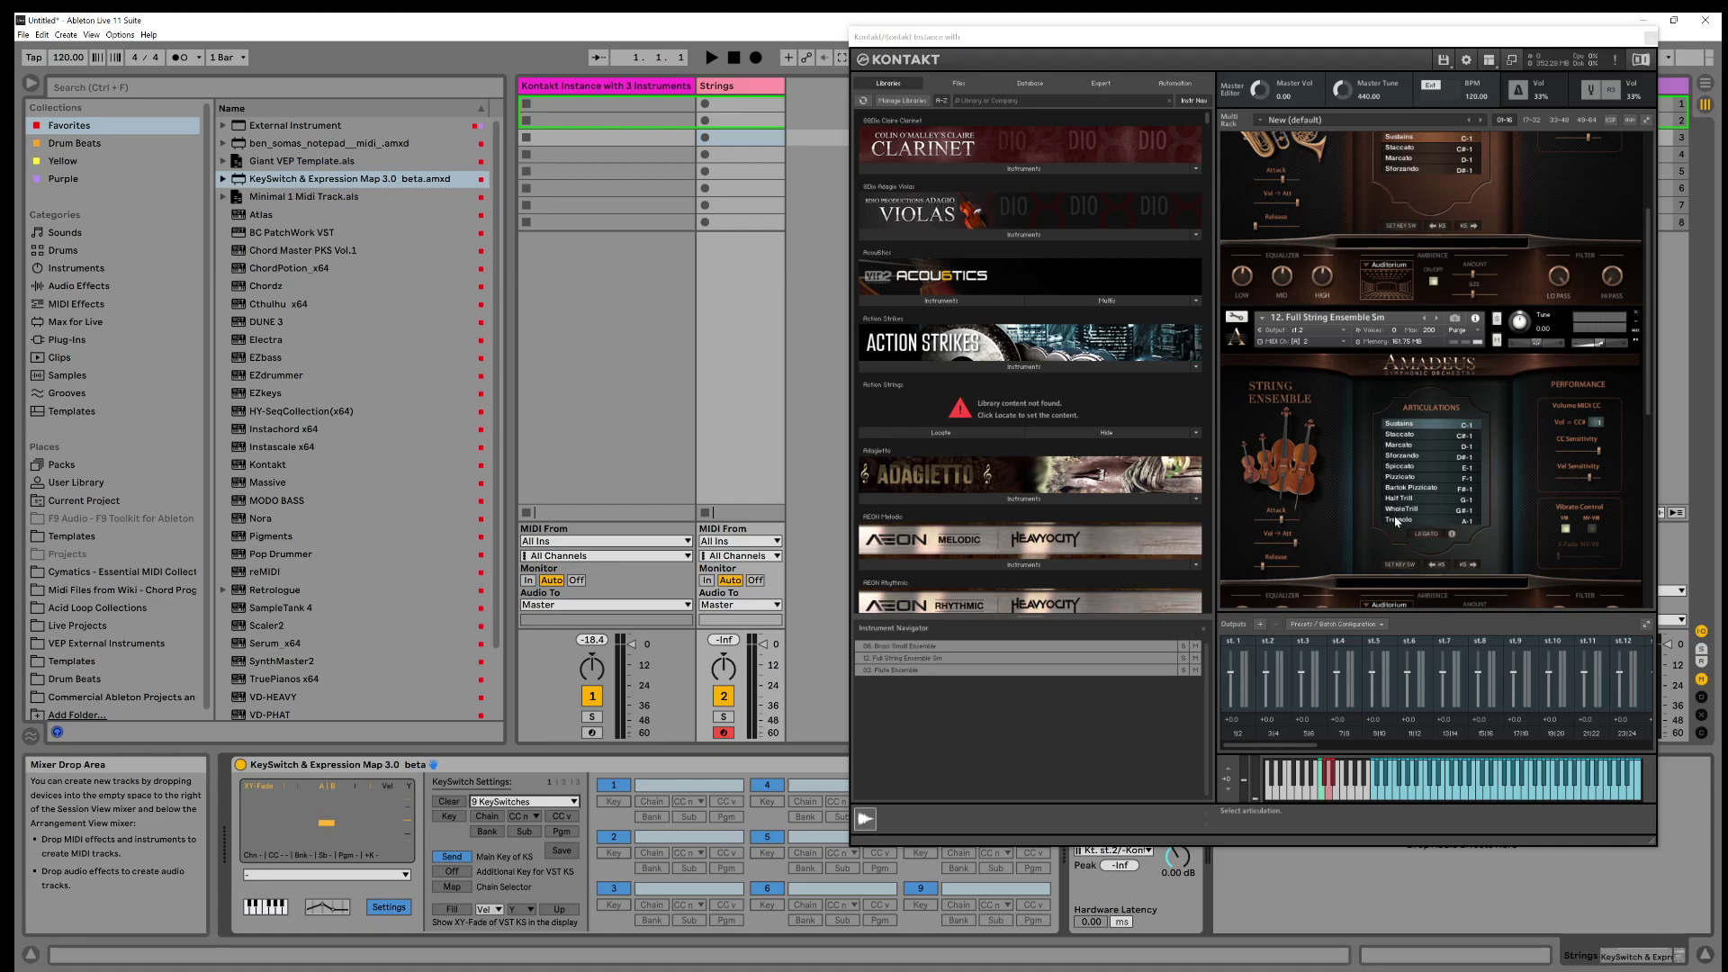
pyautogui.click(508, 802)
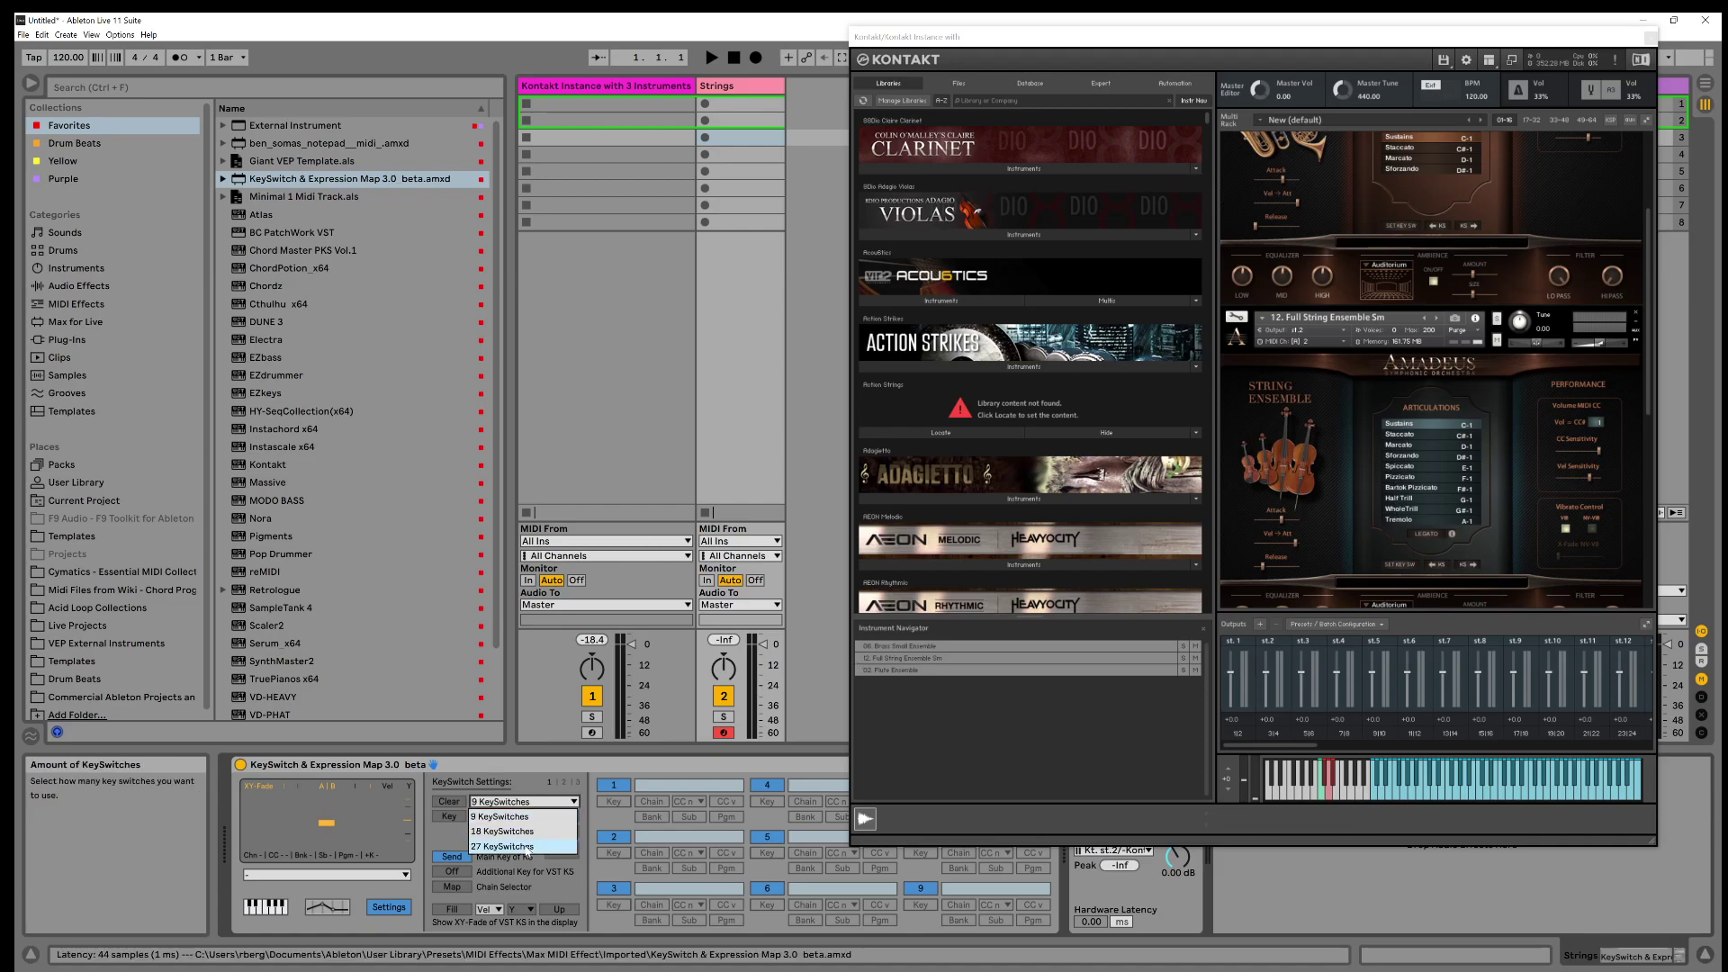
pyautogui.click(518, 832)
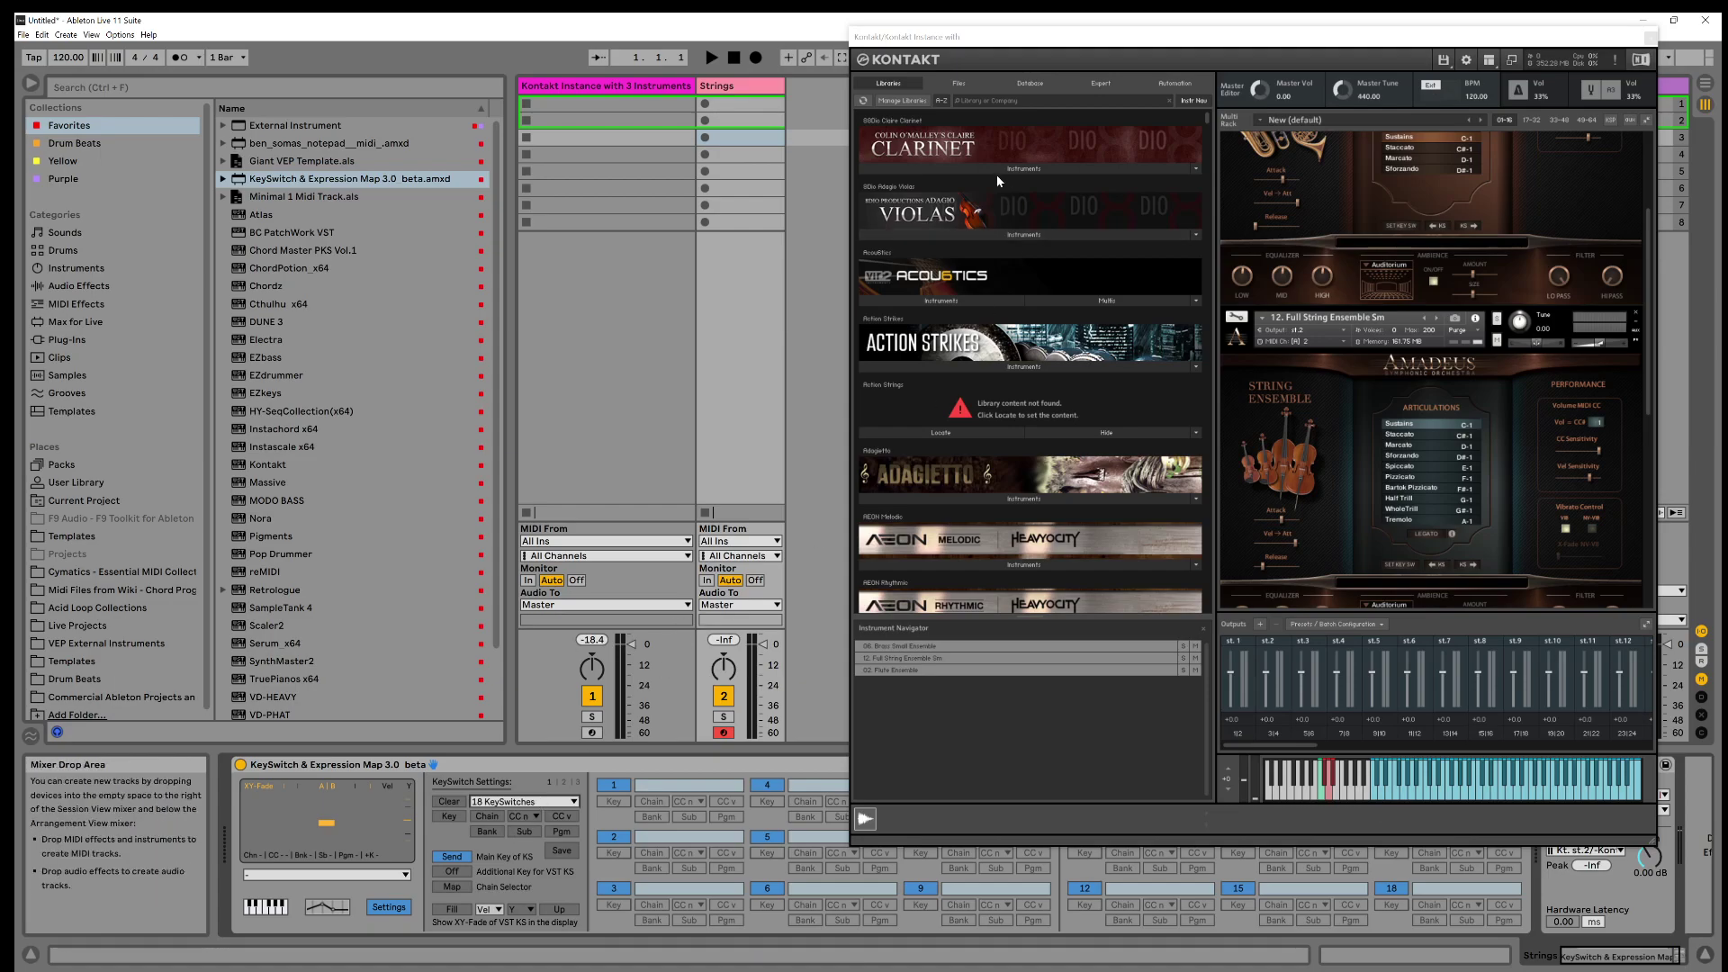
pyautogui.click(1022, 35)
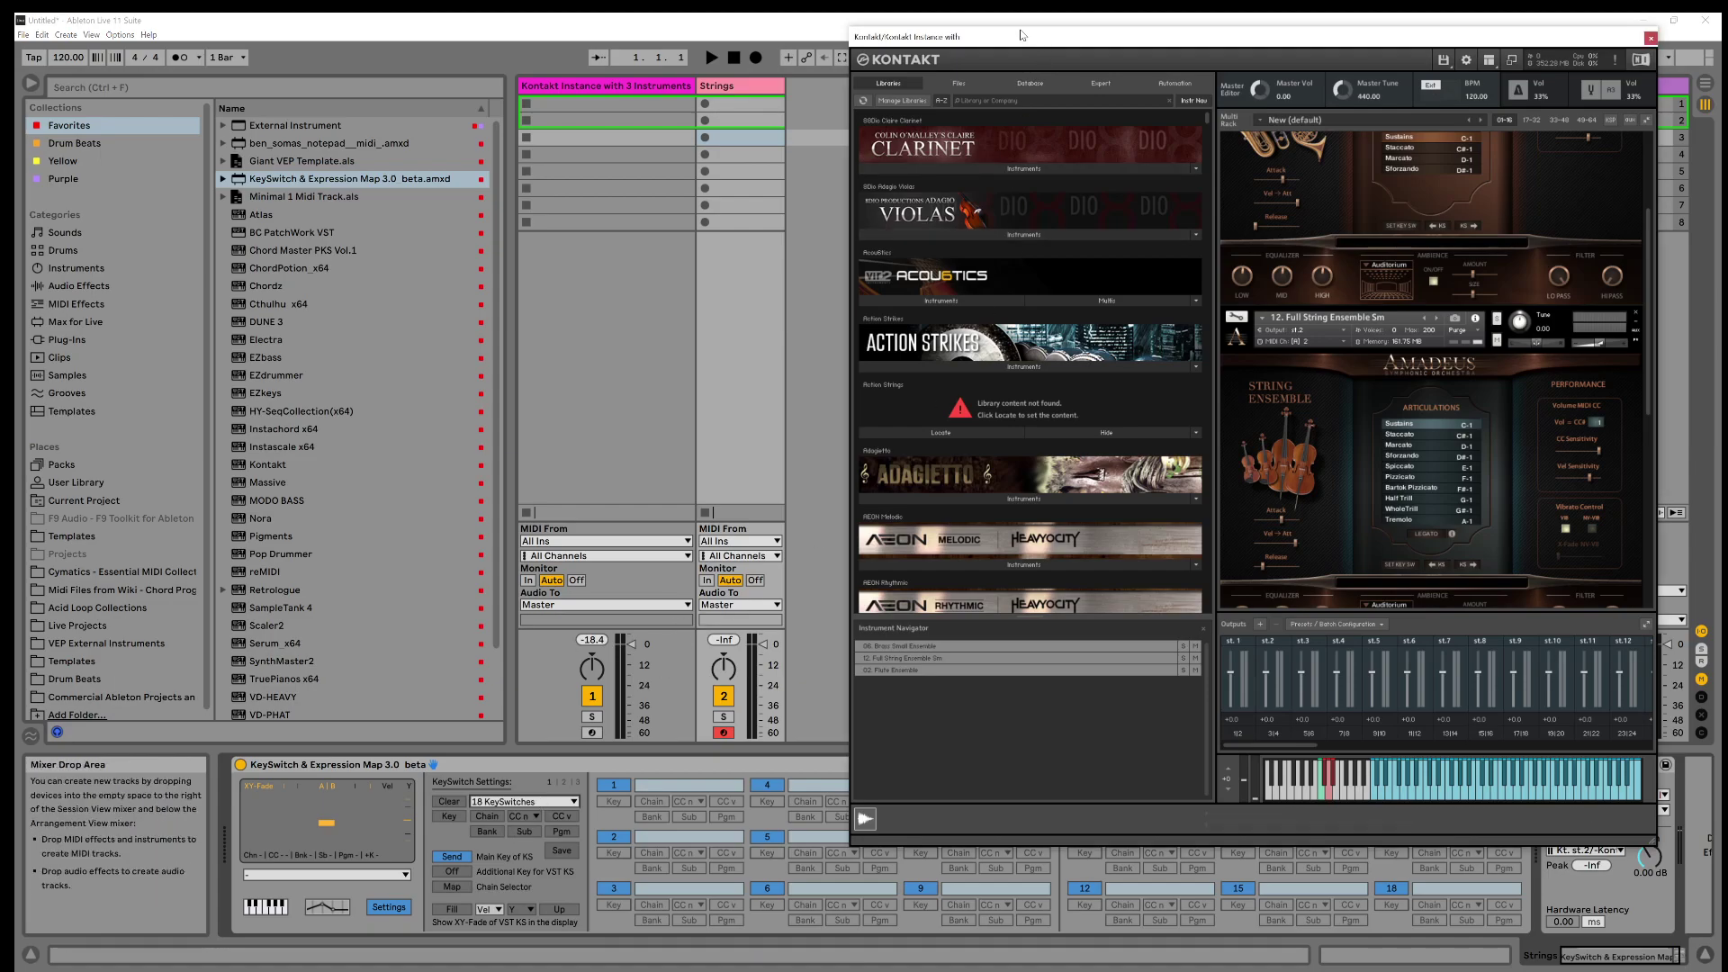
# Name keyswitches 1 and 2 Sustains and Staccato, and assign them the main keys C-1 and C#-1
pyautogui.moveTo(1021, 35); pyautogui.dragTo(1011, 43)
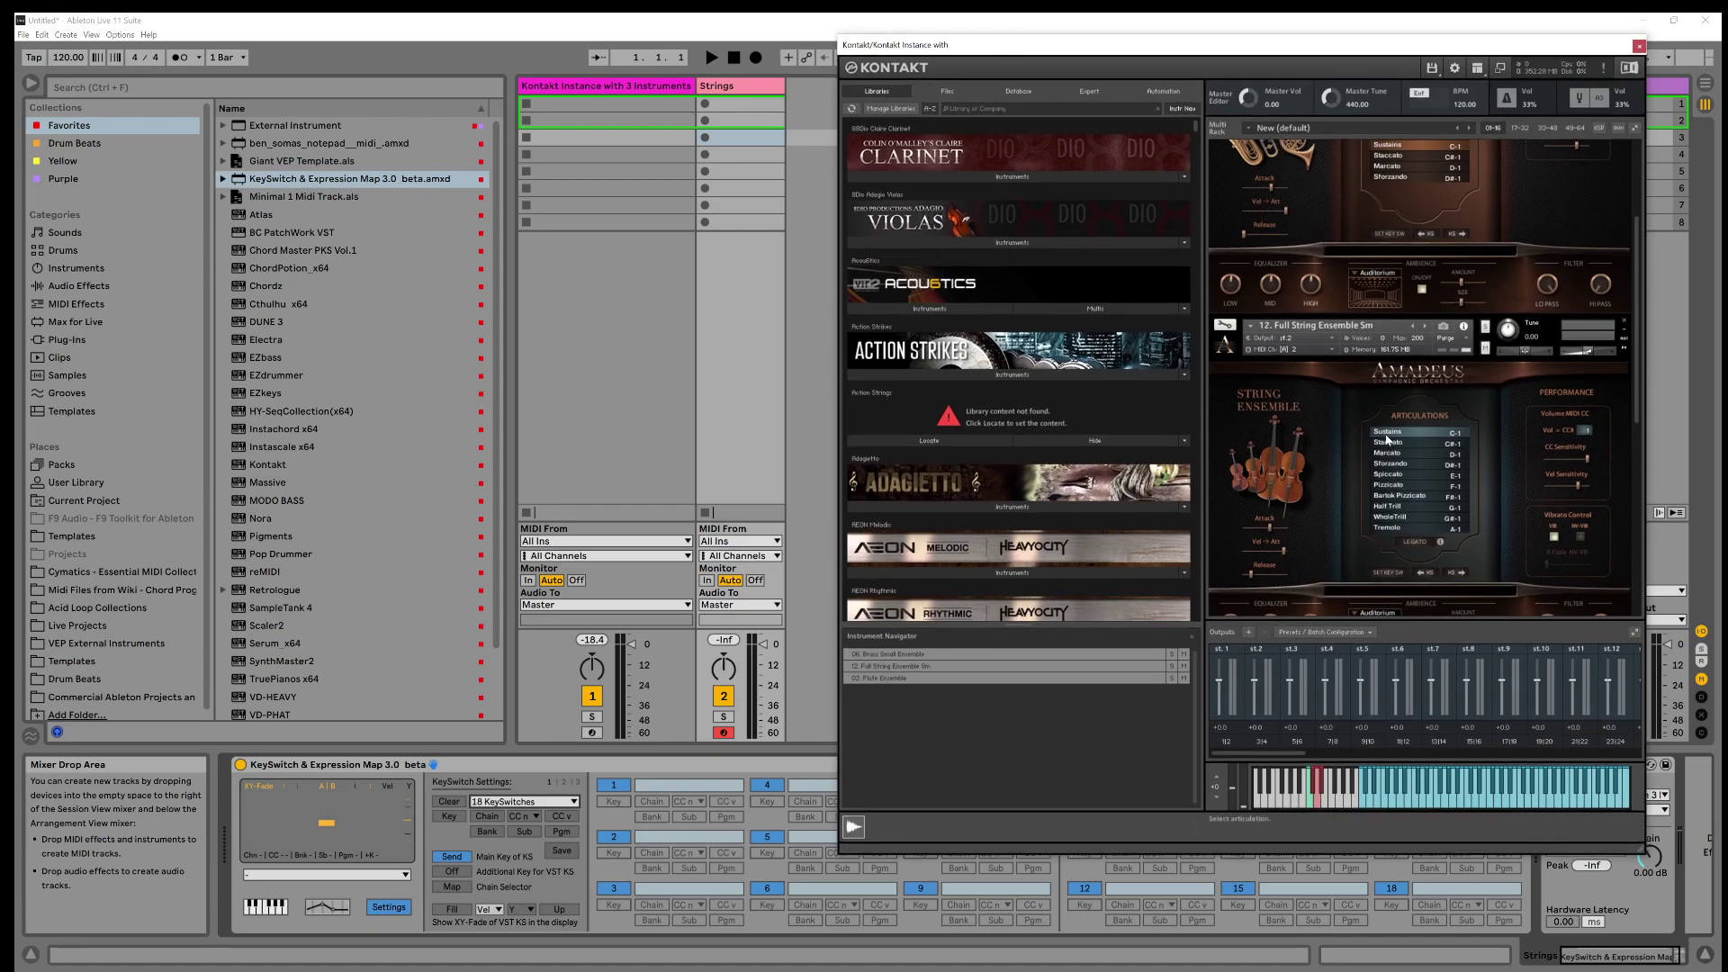
pyautogui.click(680, 787)
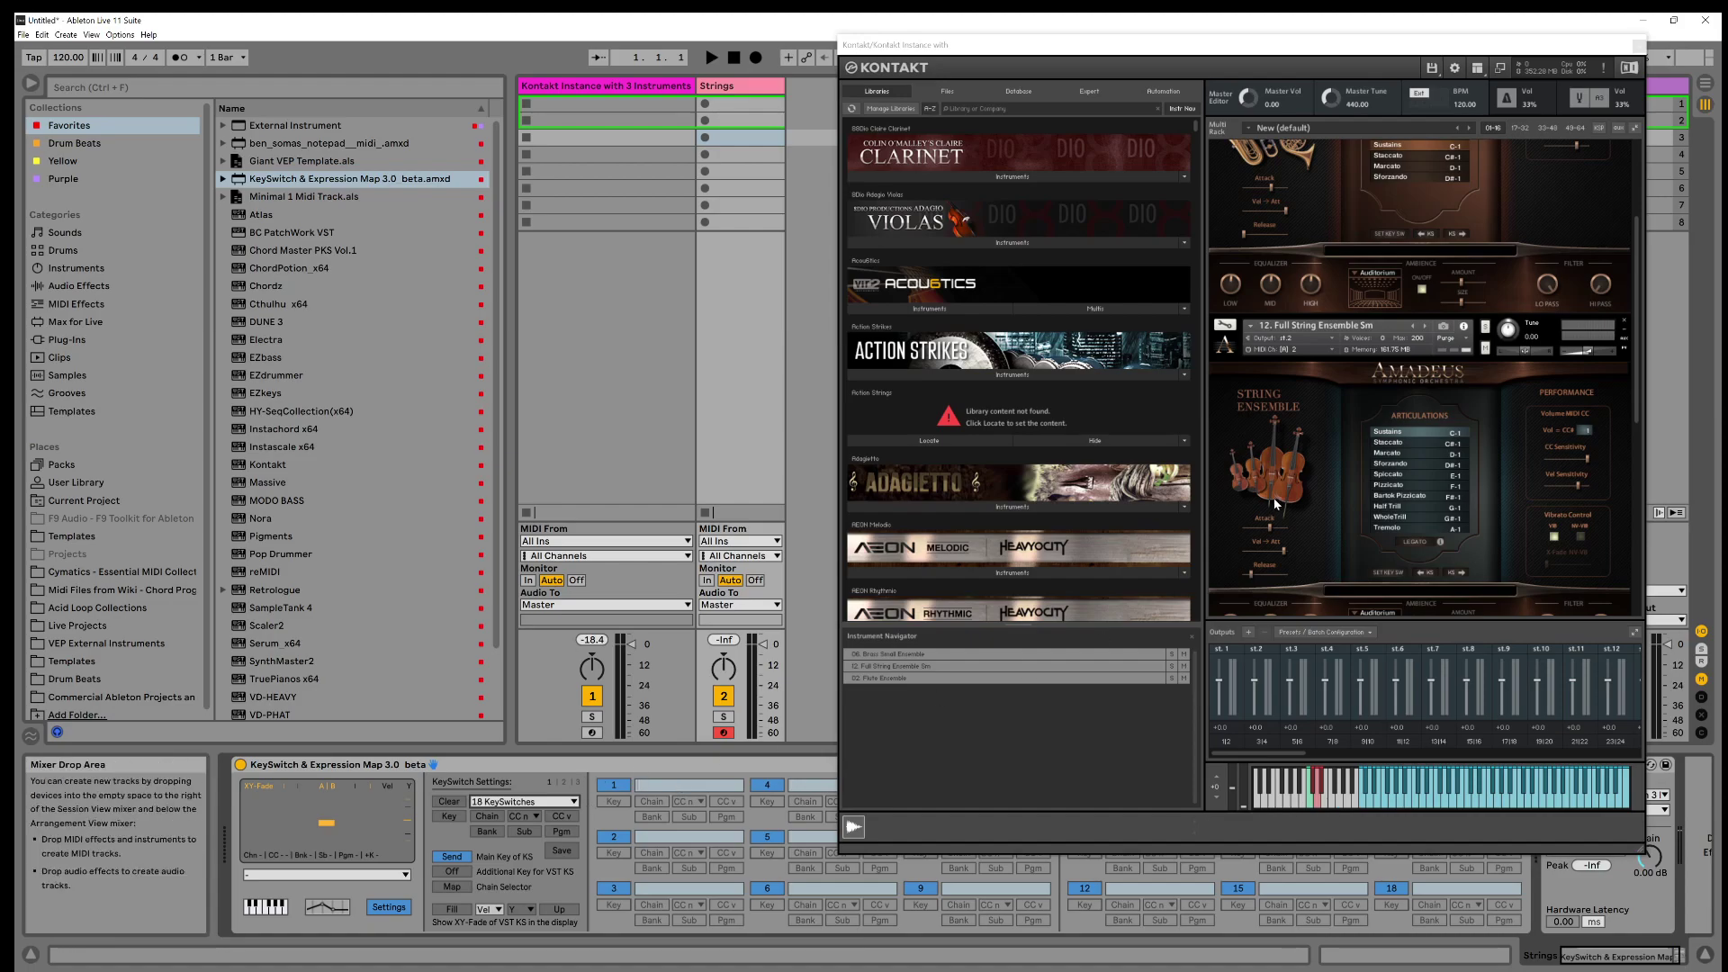
pyautogui.write('Sustains')
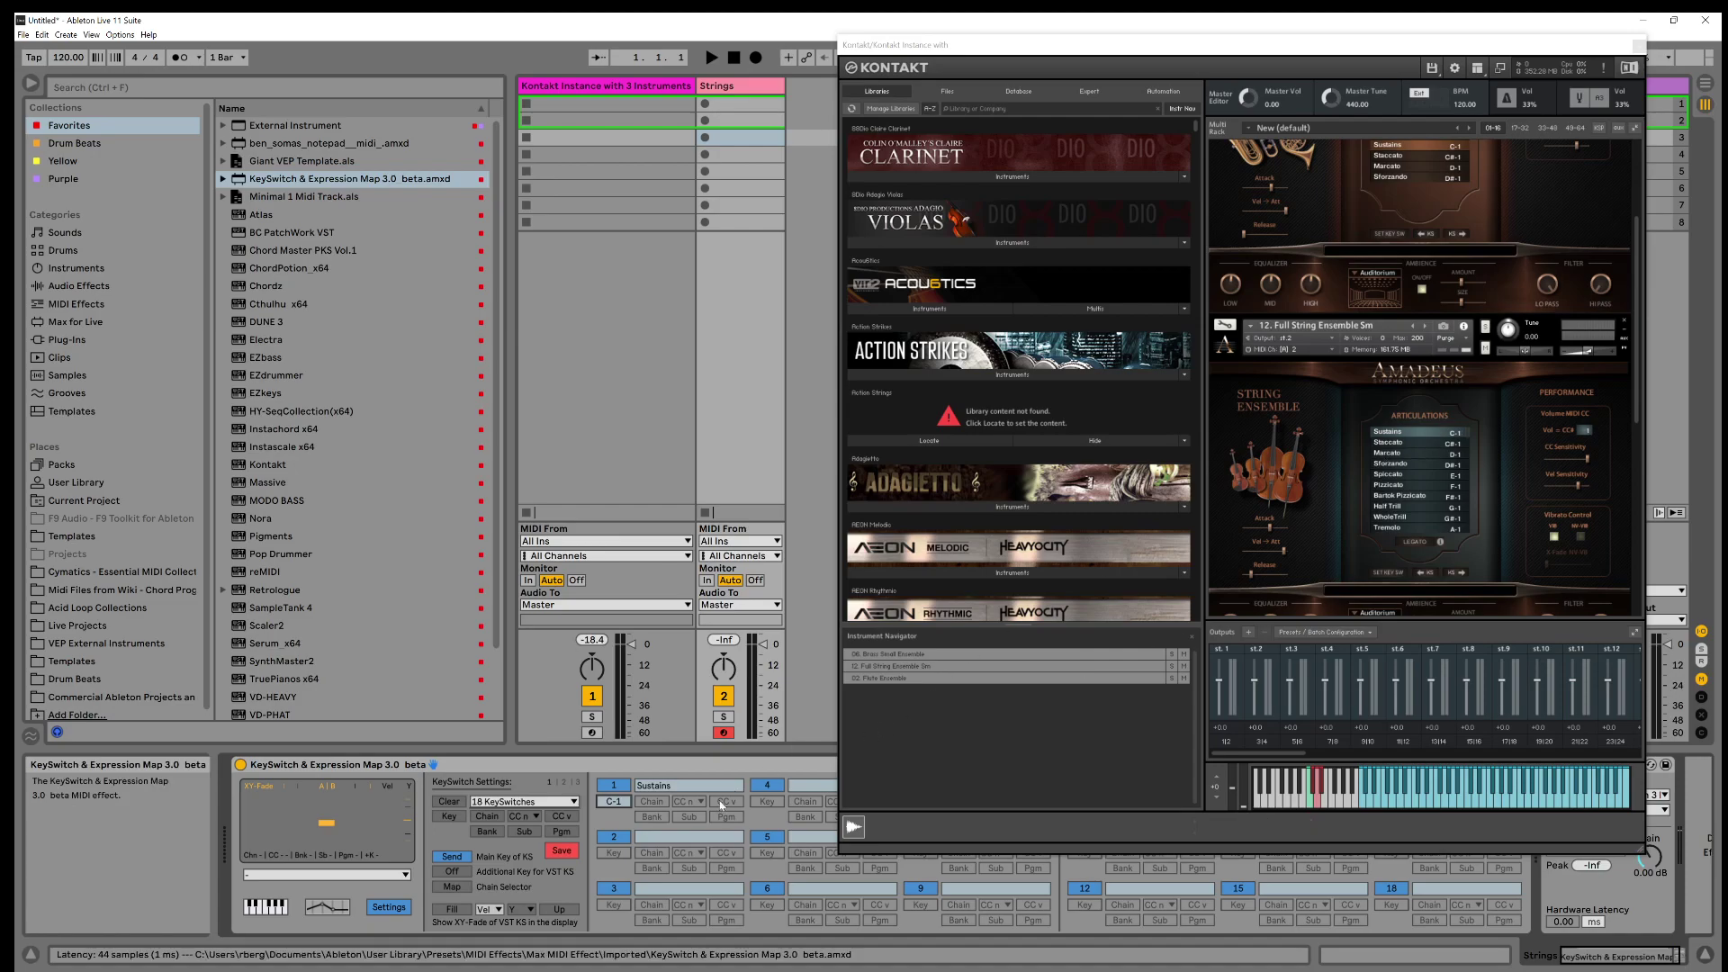
pyautogui.write('Staccato')
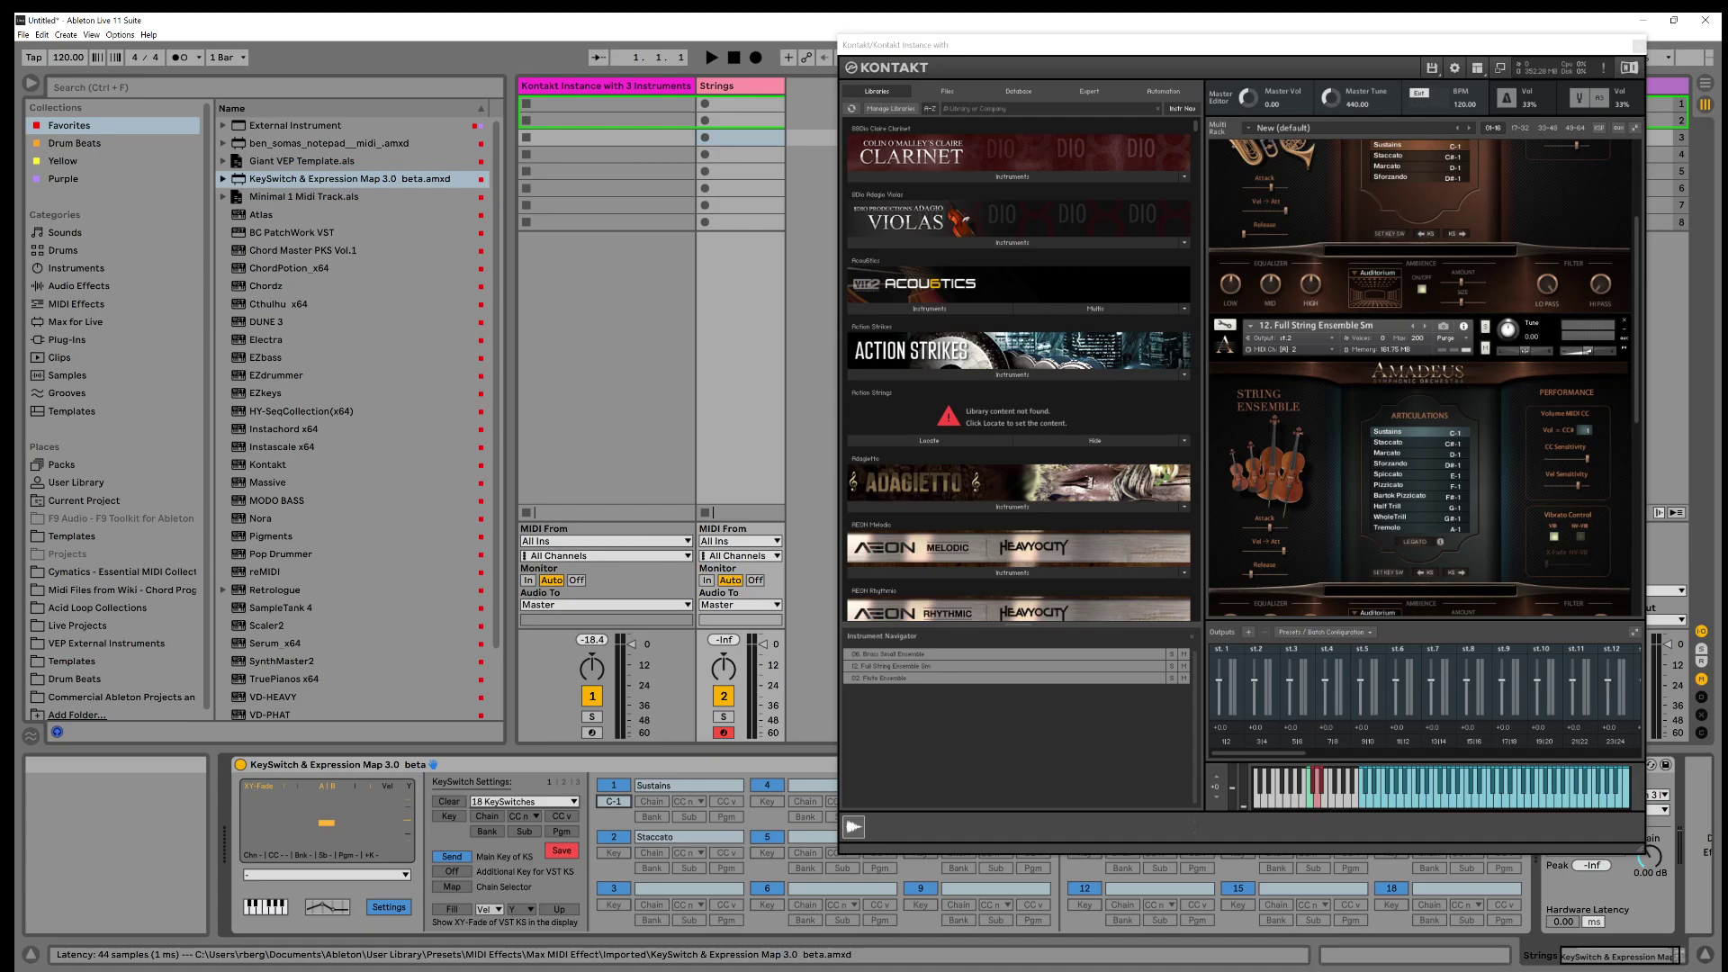
pyautogui.click(601, 857)
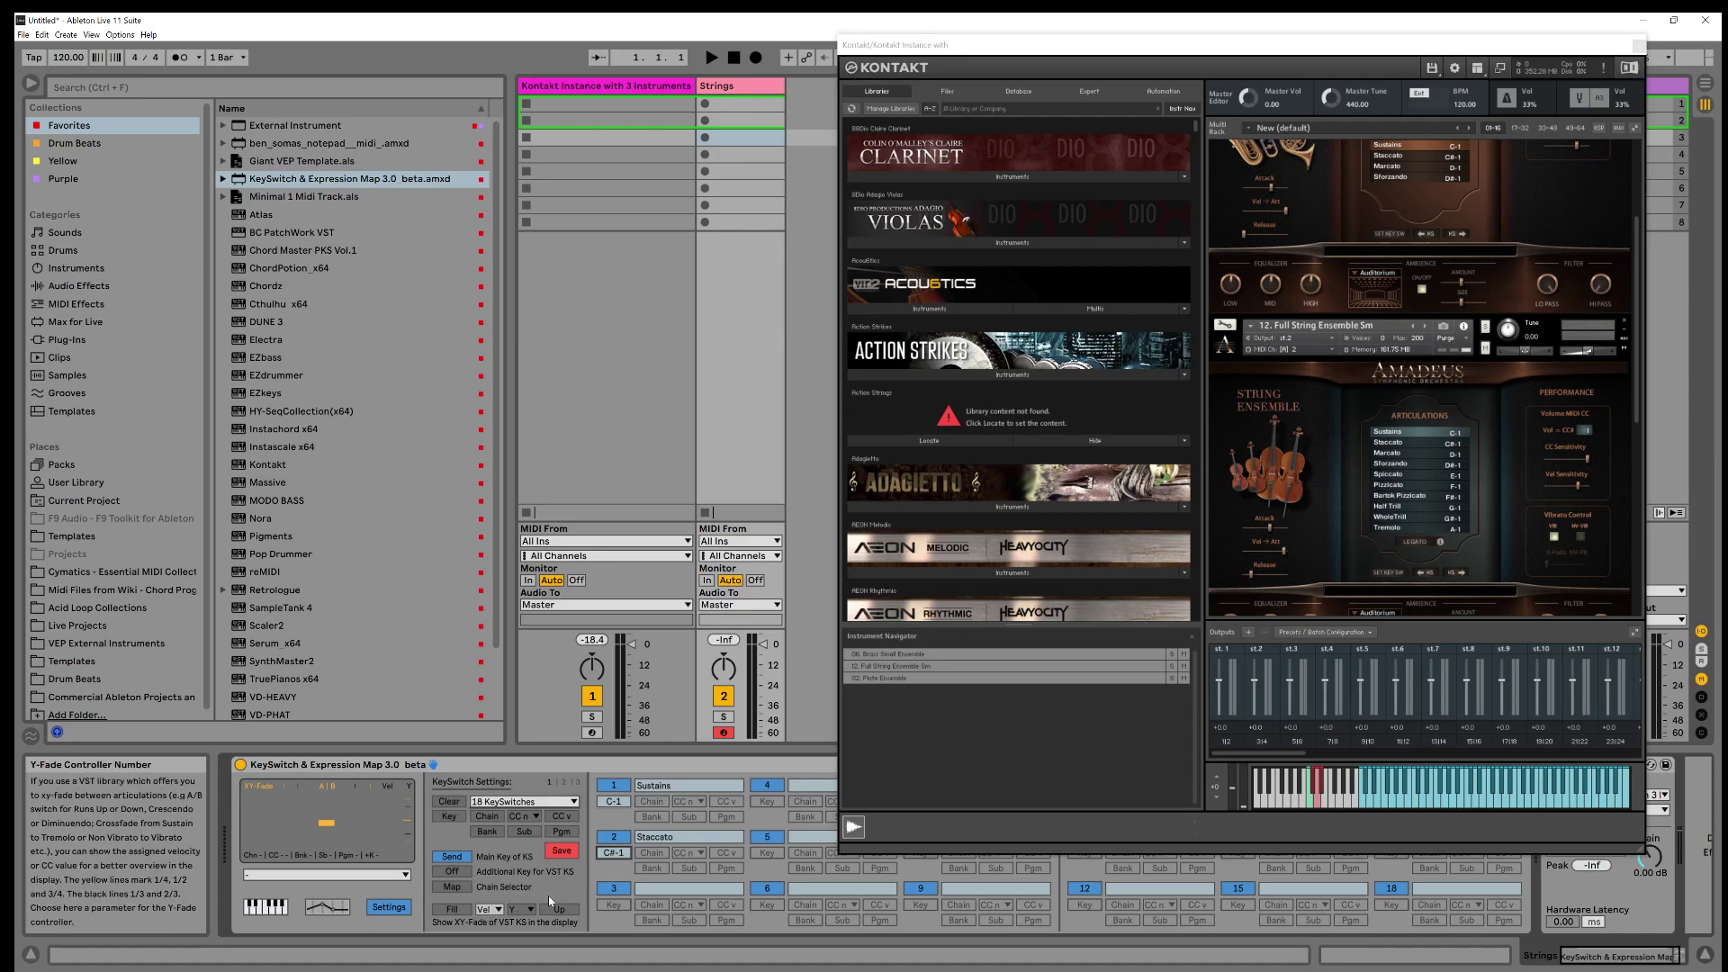
# Set up keyswitch 3 as Marcato with the main key D-1
pyautogui.click(614, 904)
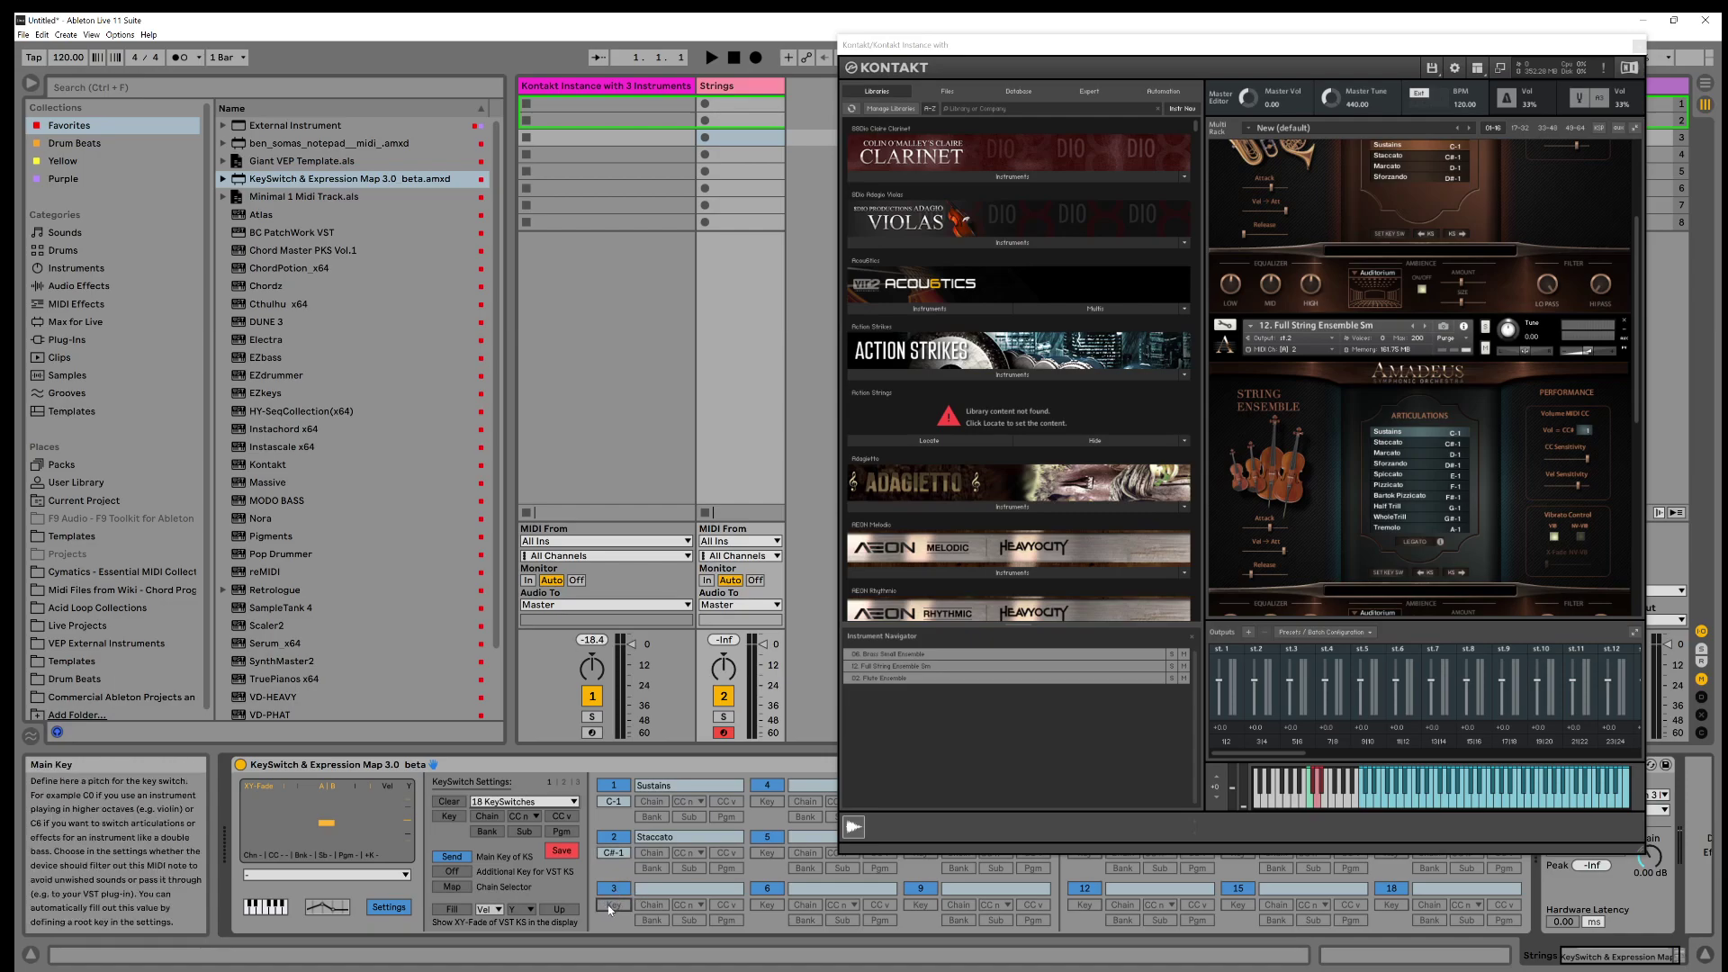
pyautogui.write('D-1')
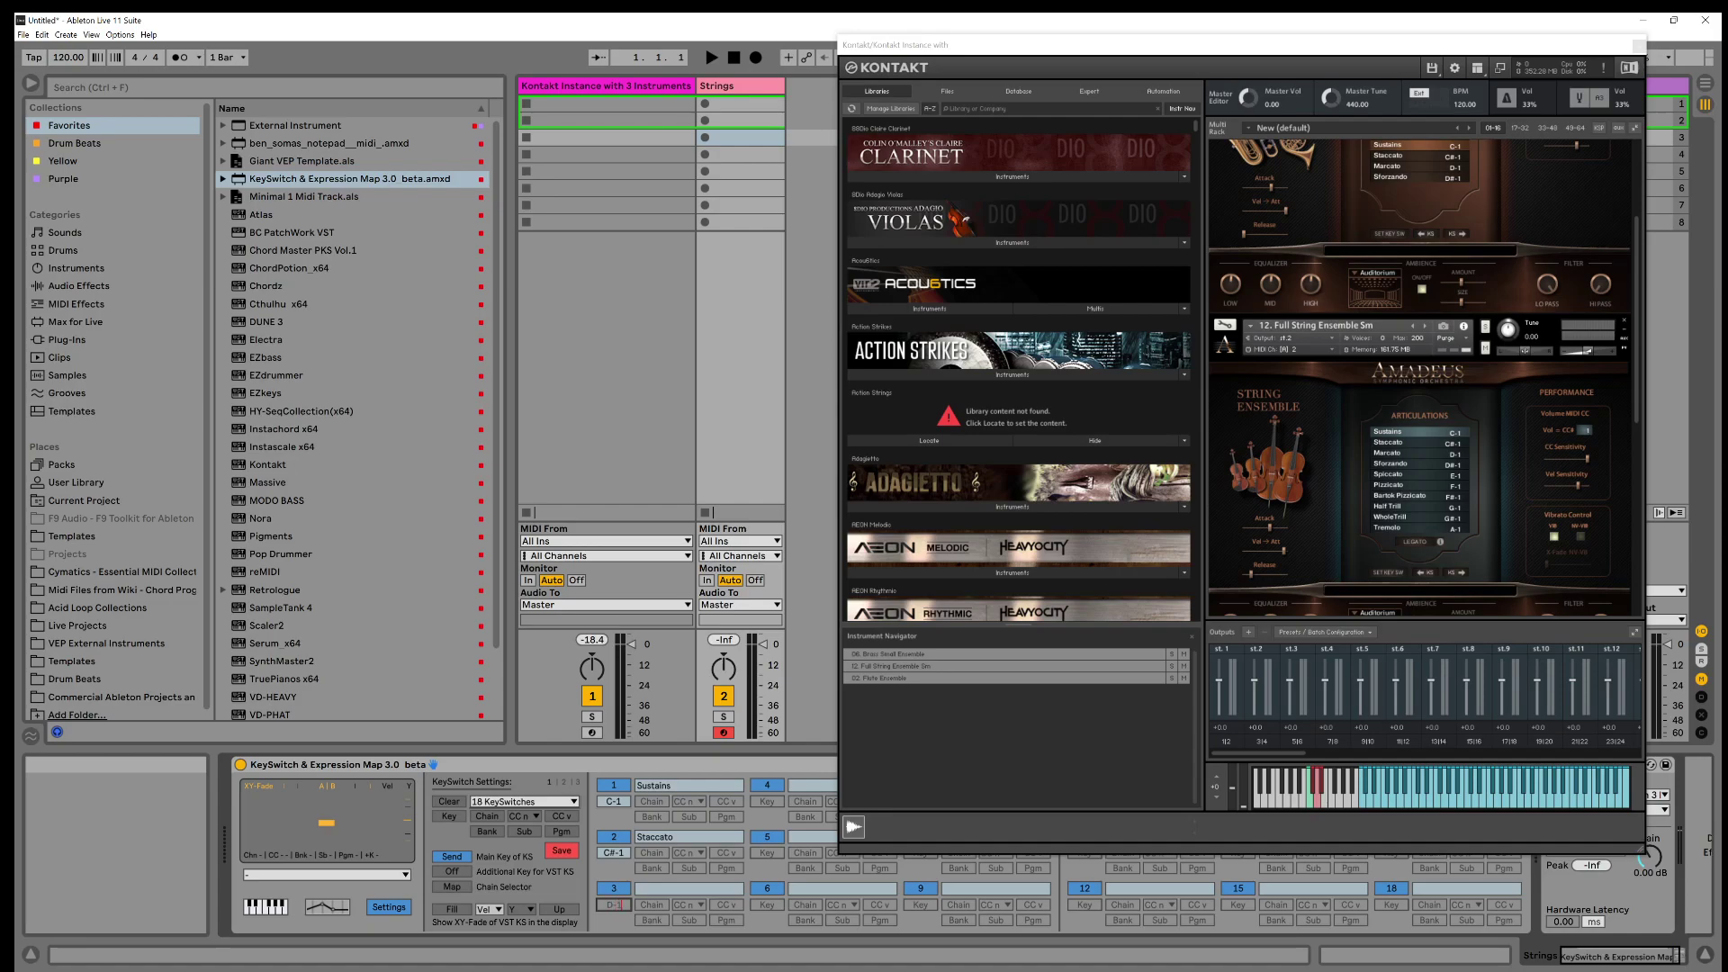
pyautogui.press('Return')
# Set up keyswitch 4 as Sforzando on D#-1 and keyswitch 5 as Spiccato on E-1
pyautogui.click(937, 46)
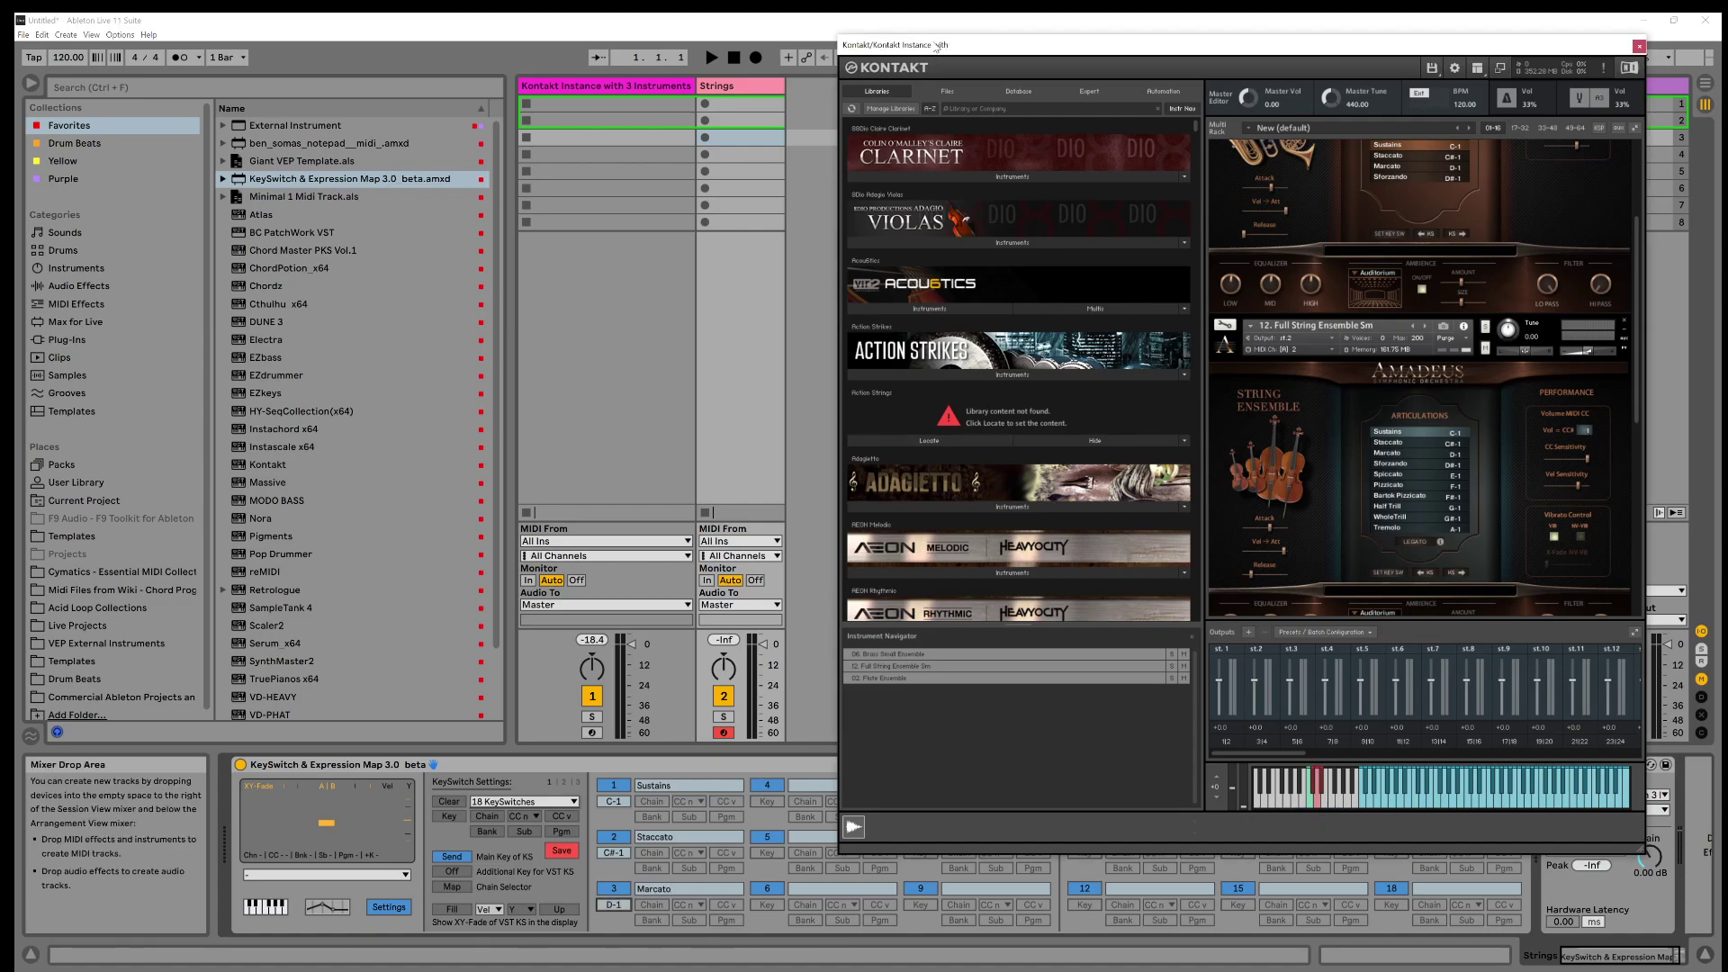
pyautogui.moveTo(936, 46); pyautogui.dragTo(1113, 28)
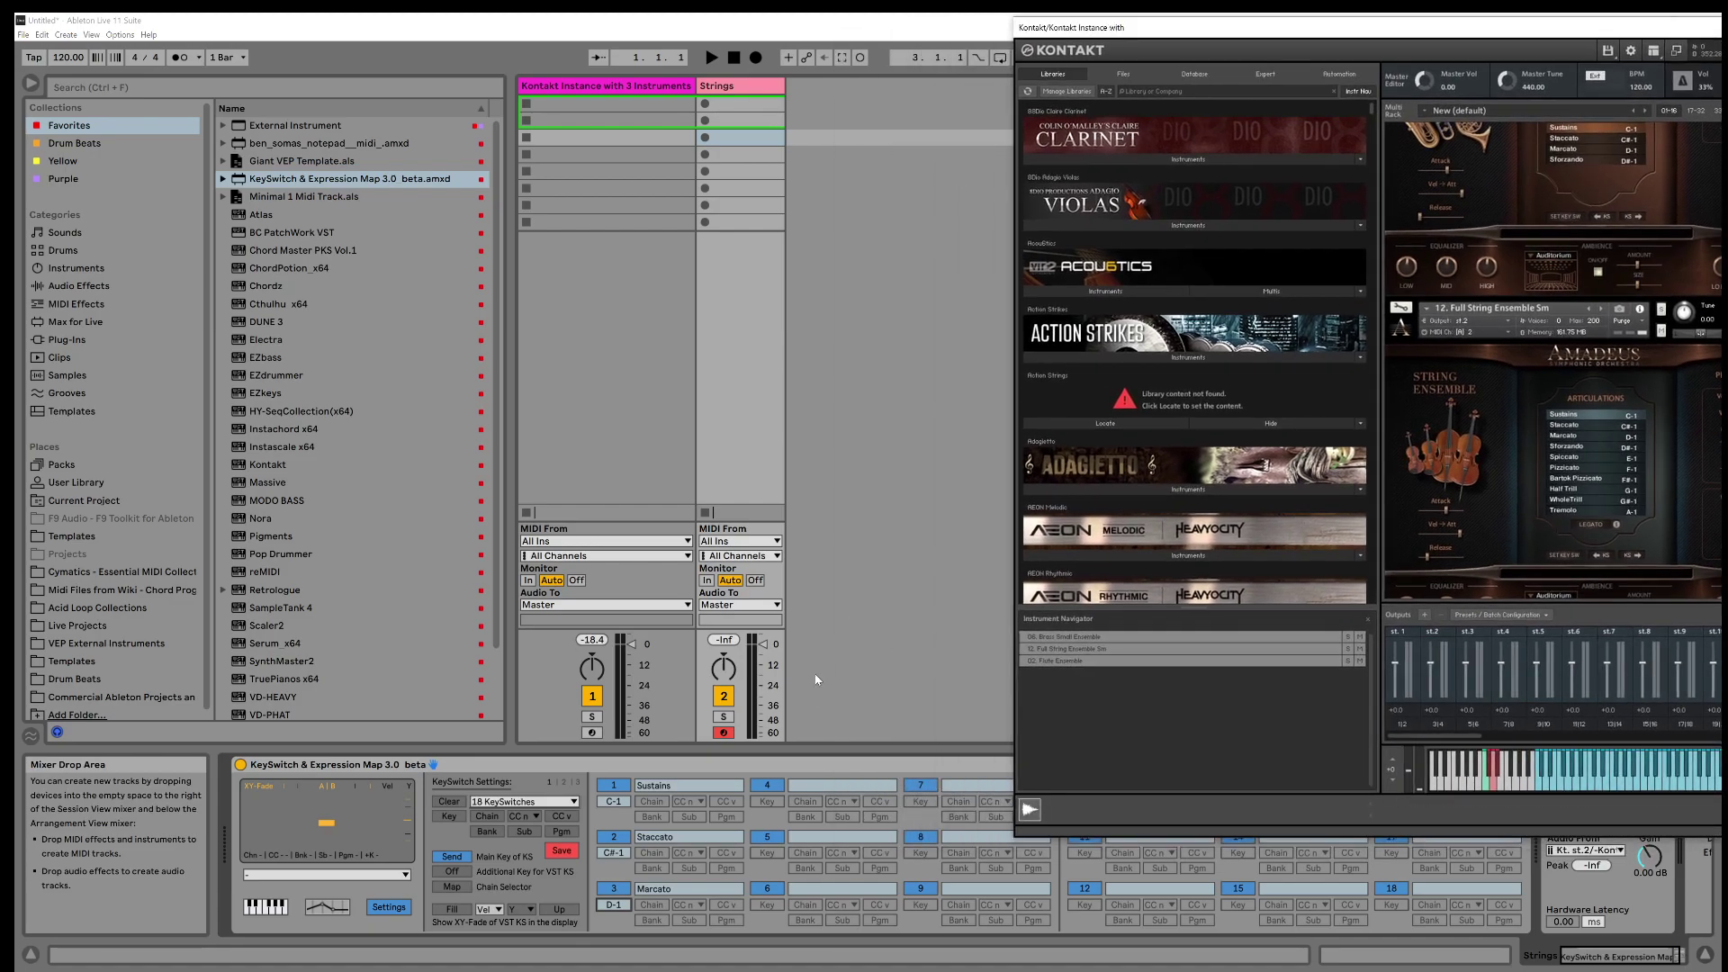
pyautogui.click(827, 787)
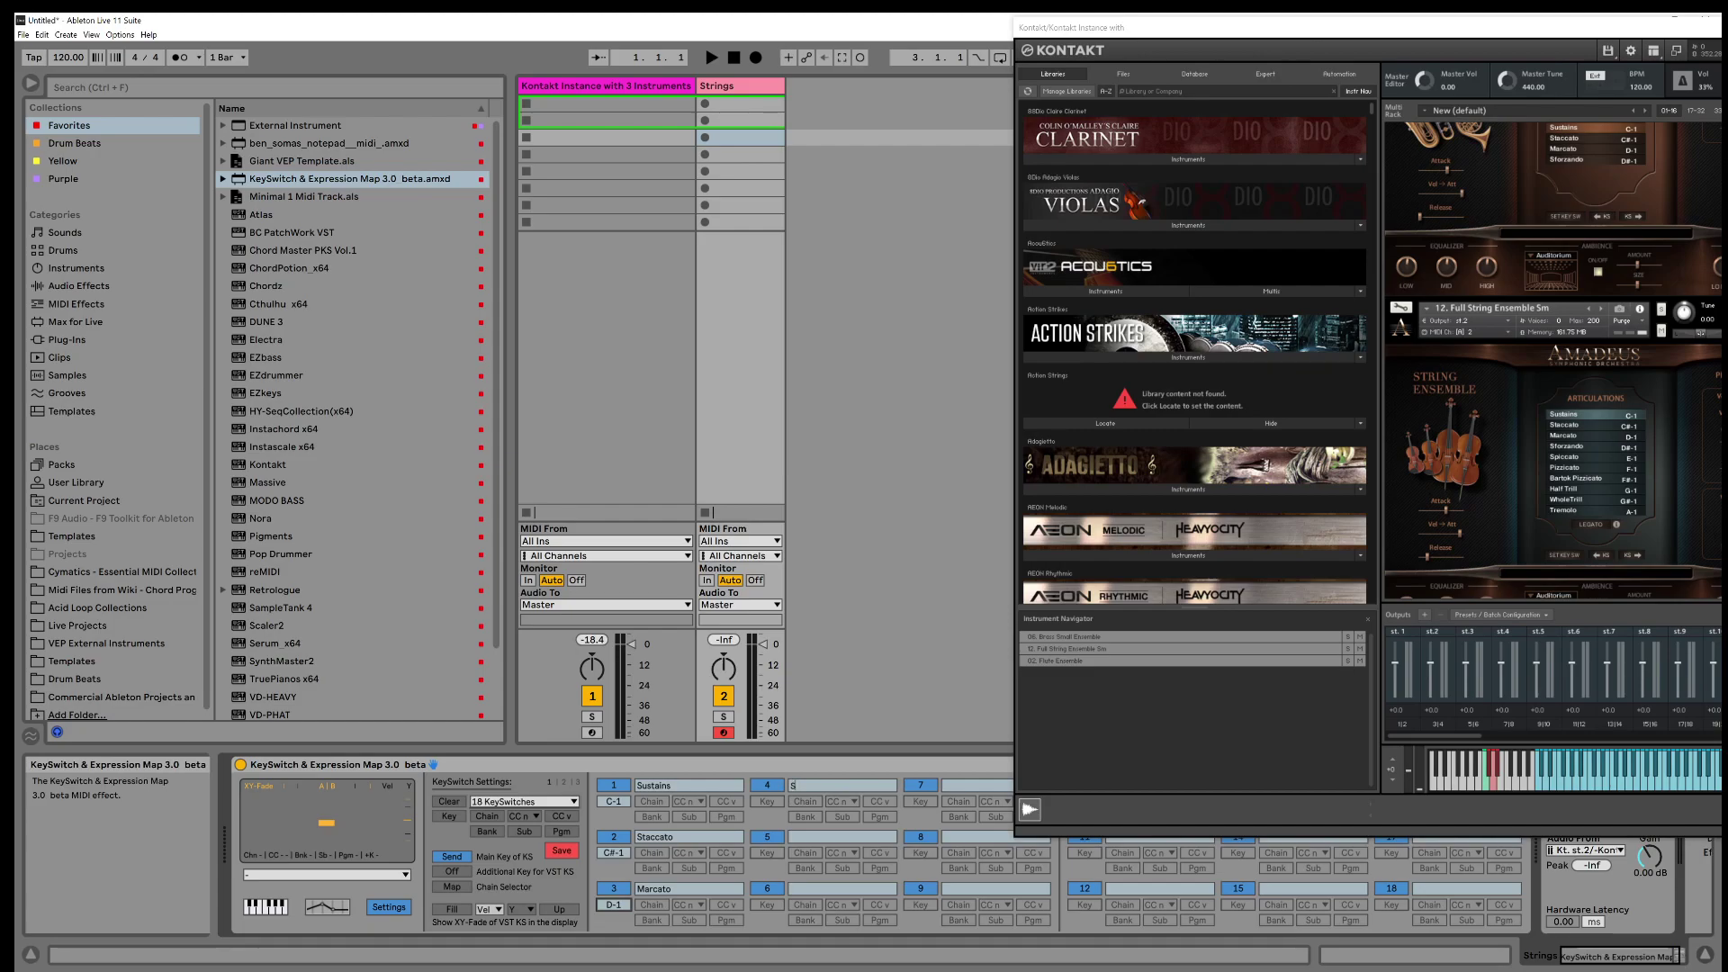
pyautogui.write('Sforzando')
pyautogui.press('Return')
pyautogui.click(763, 803)
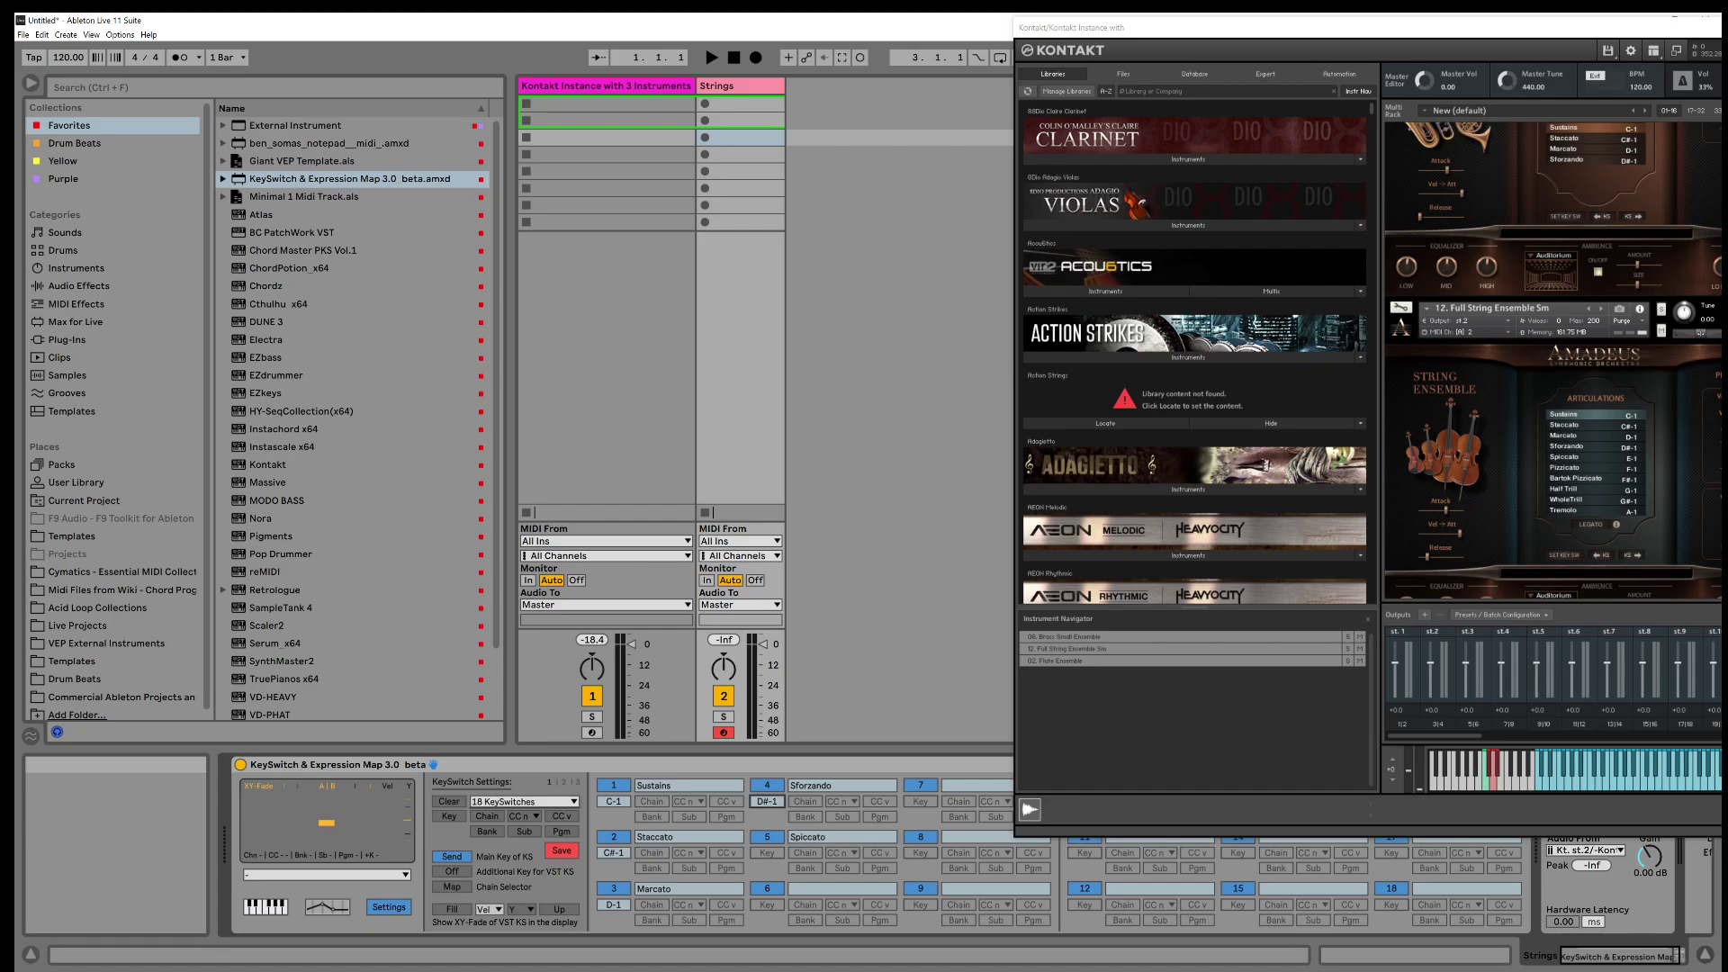
pyautogui.click(763, 854)
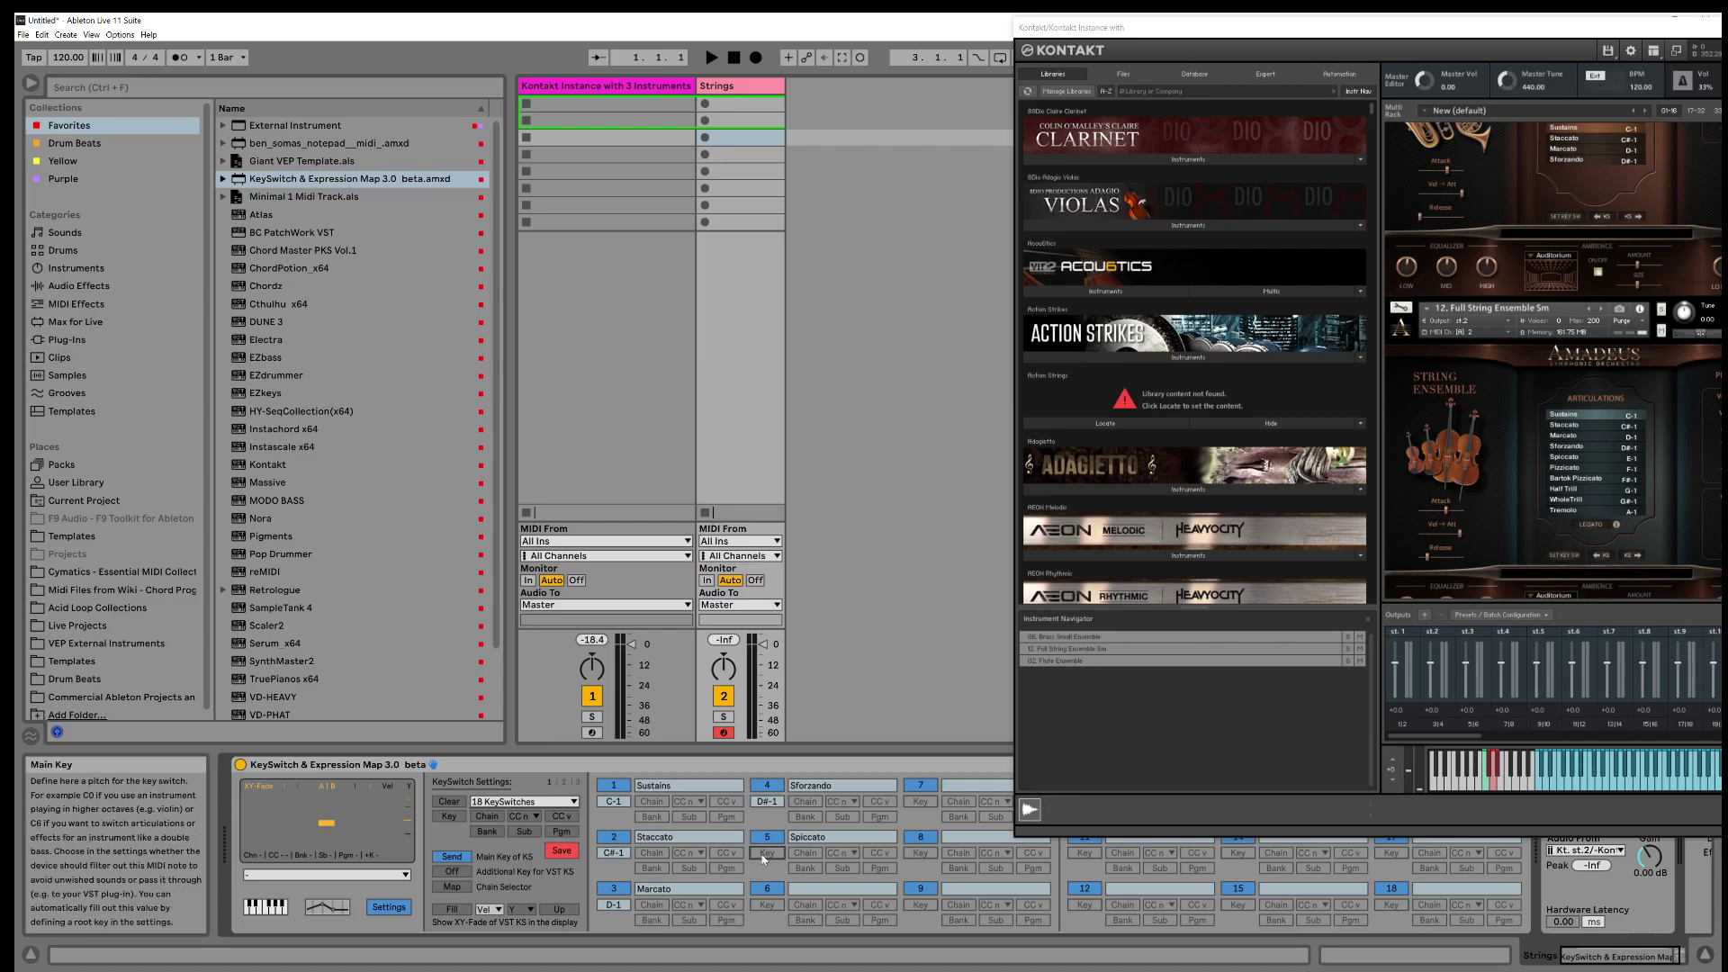
pyautogui.press('d')
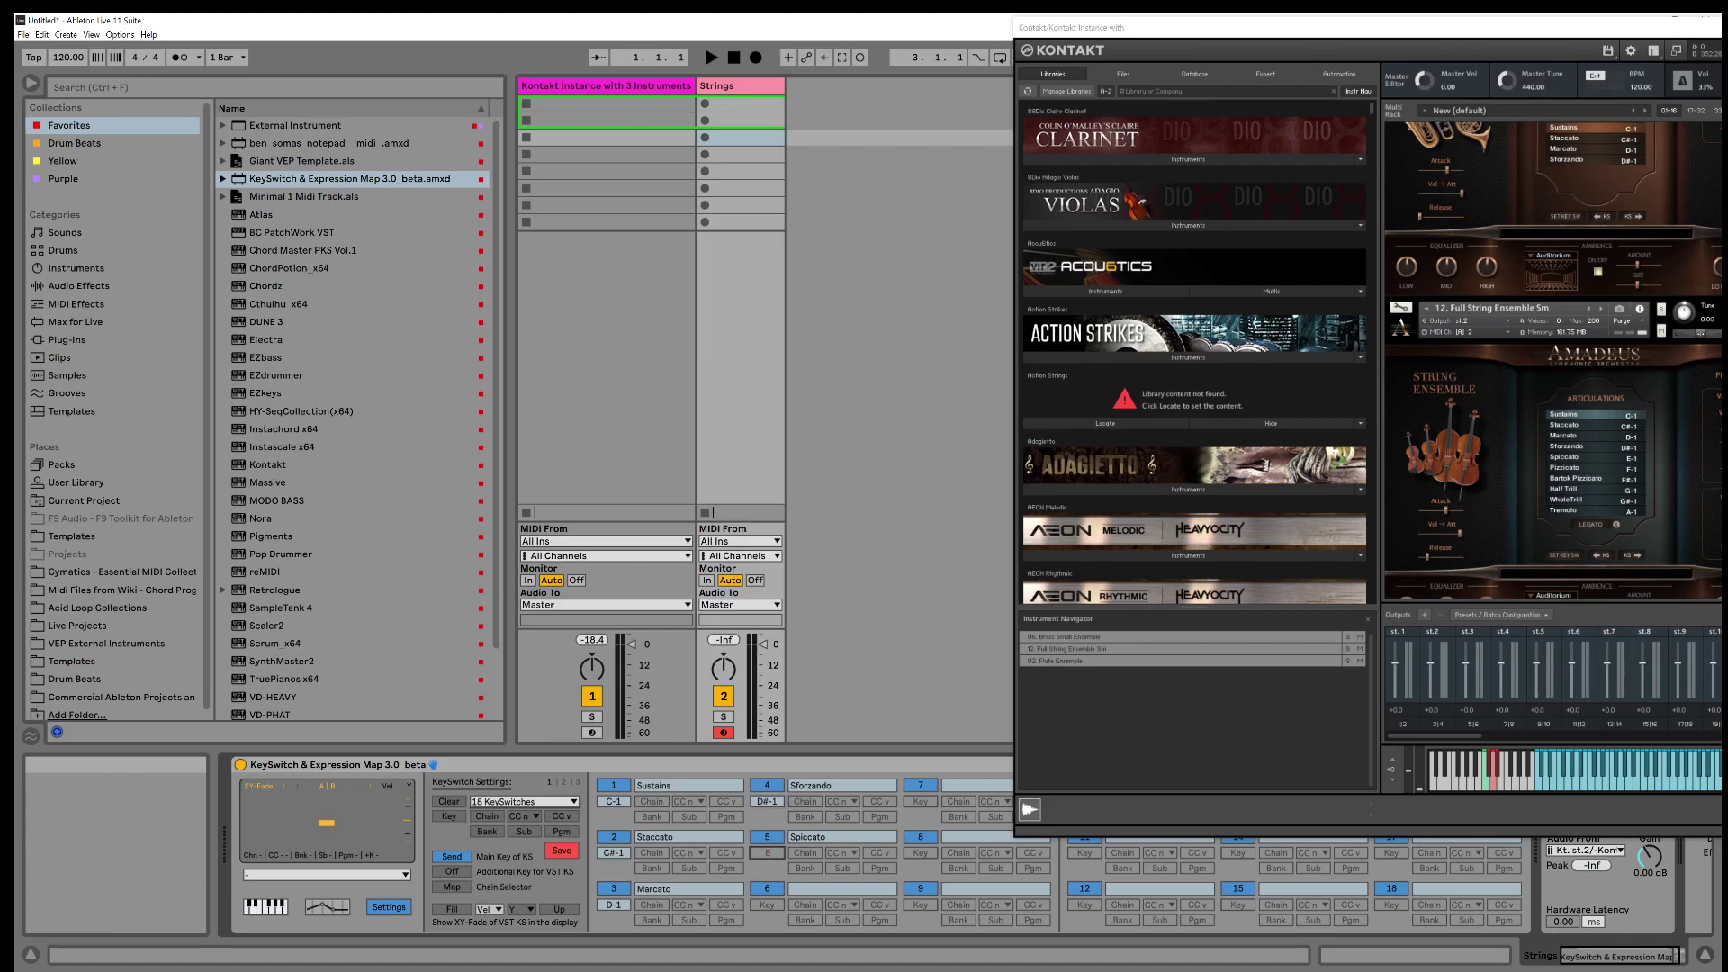
pyautogui.press('Return')
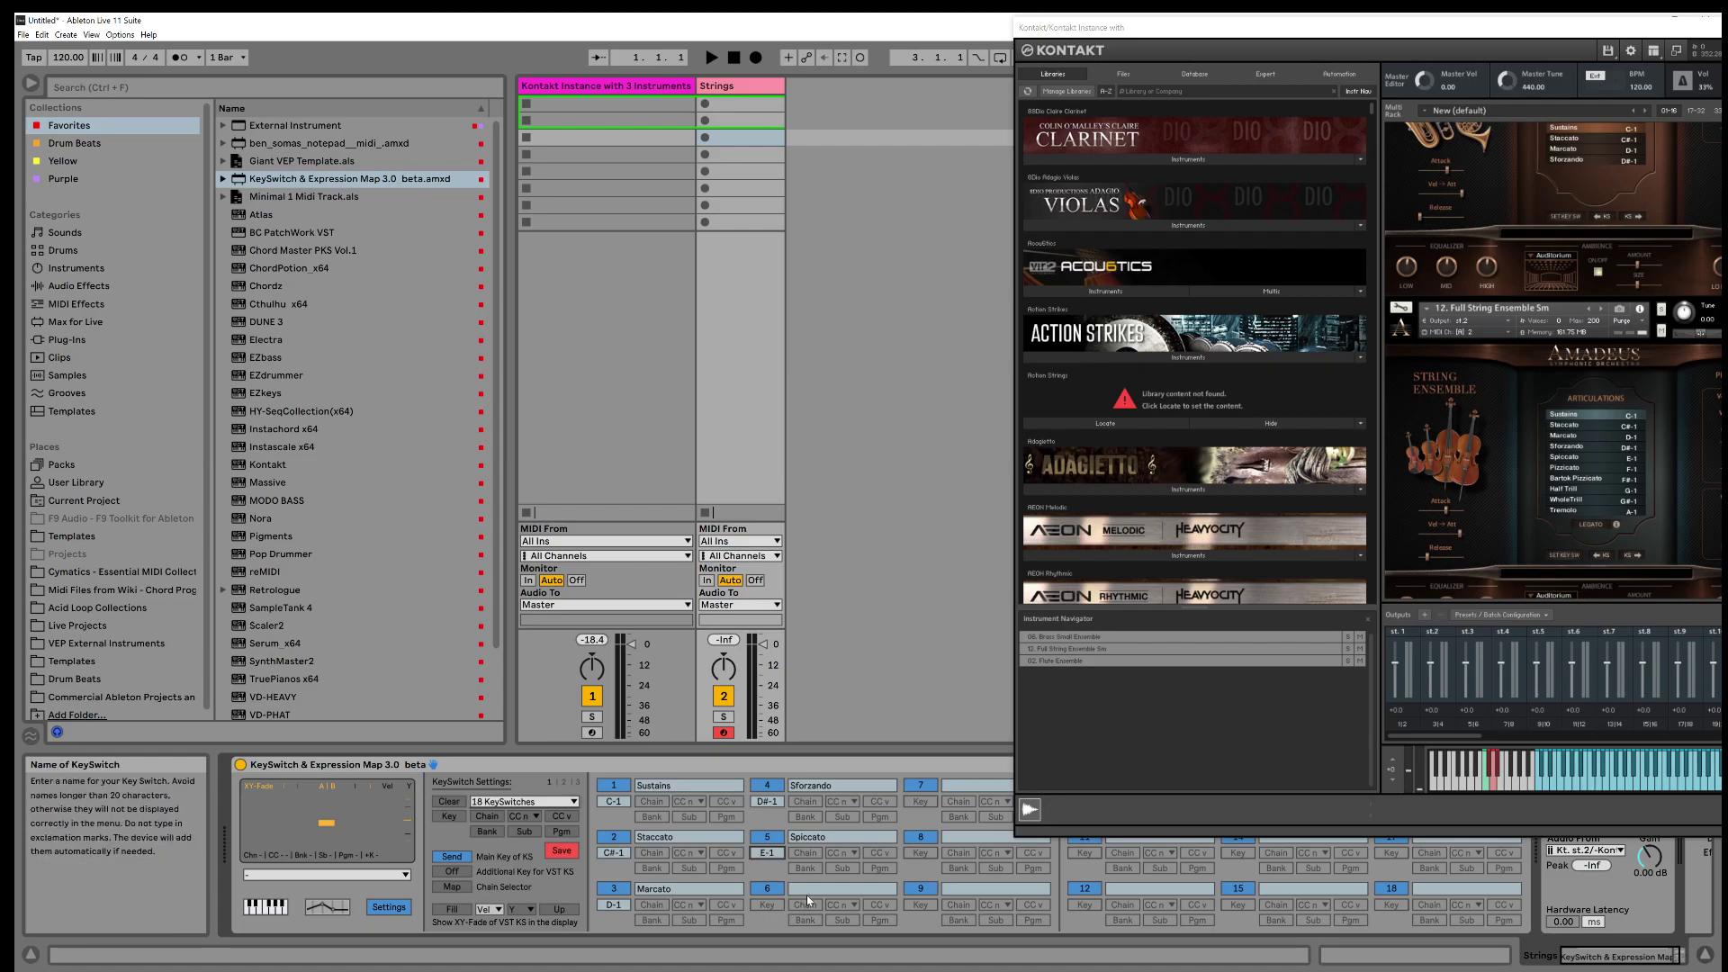
# Name keyswitch 6 Pizzacato and assign it the main key F-1
pyautogui.write('Pizzacato')
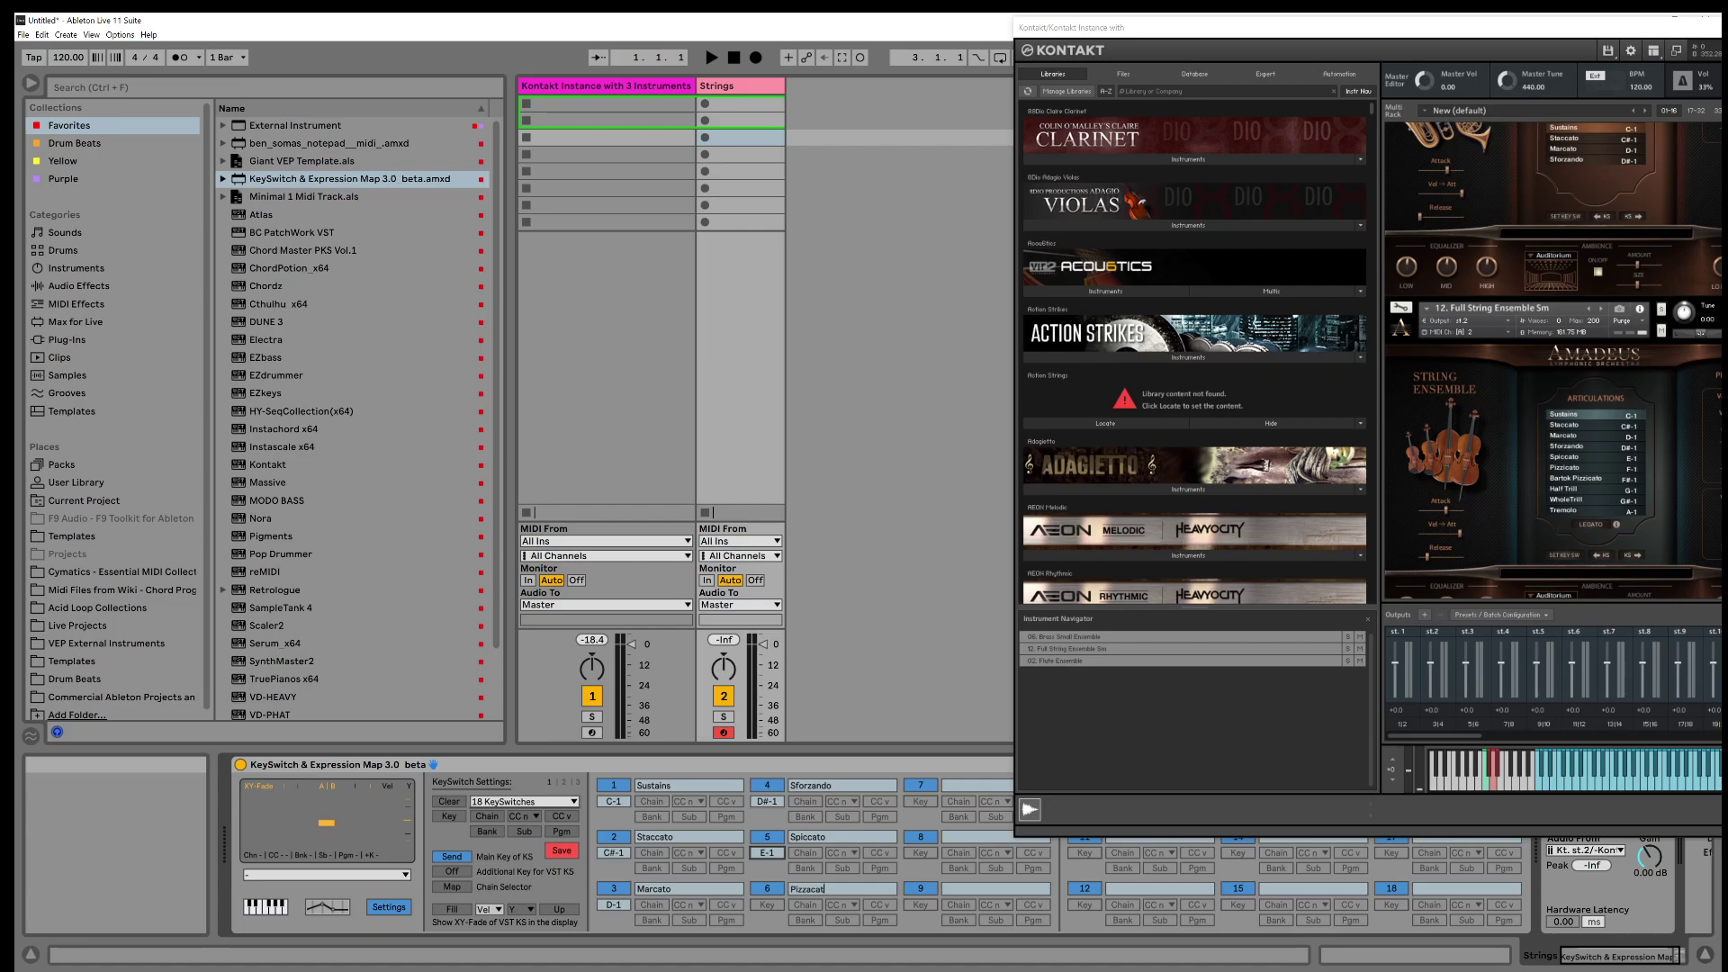
pyautogui.click(767, 905)
pyautogui.write('F-1')
pyautogui.press('Return')
# Name keyswitches 7, 8 and 9 Bartok Pizzacato, Half Trill and Whole Trill
pyautogui.write('zzacato')
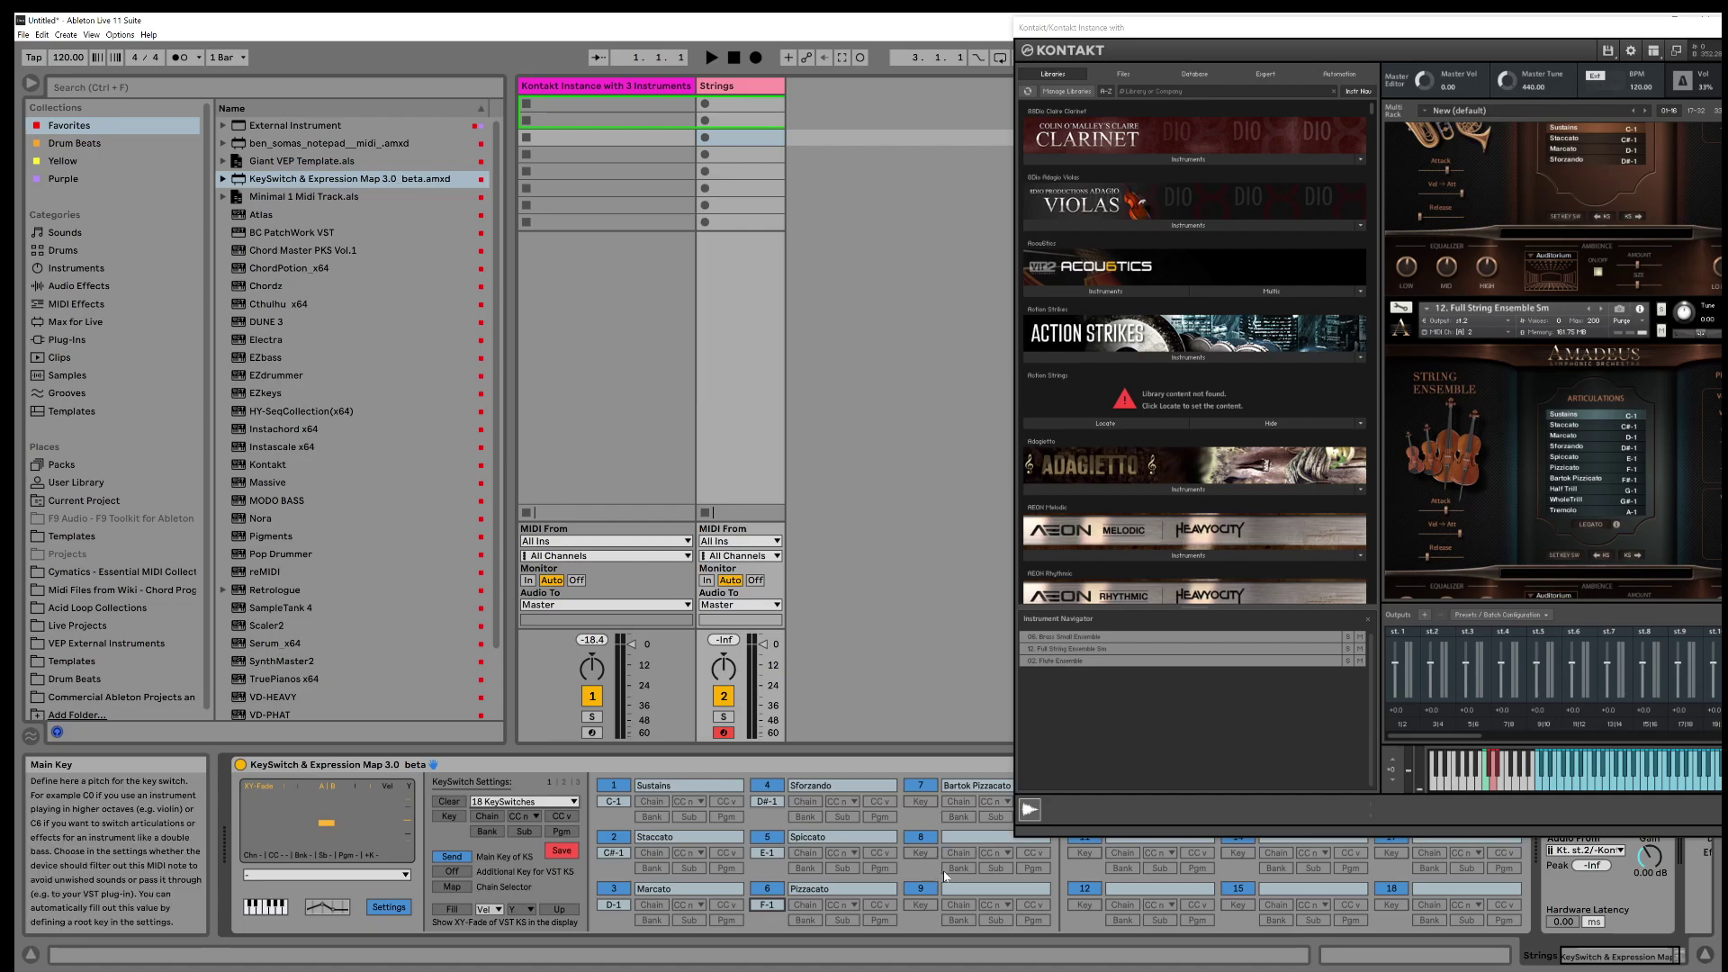
pyautogui.click(977, 837)
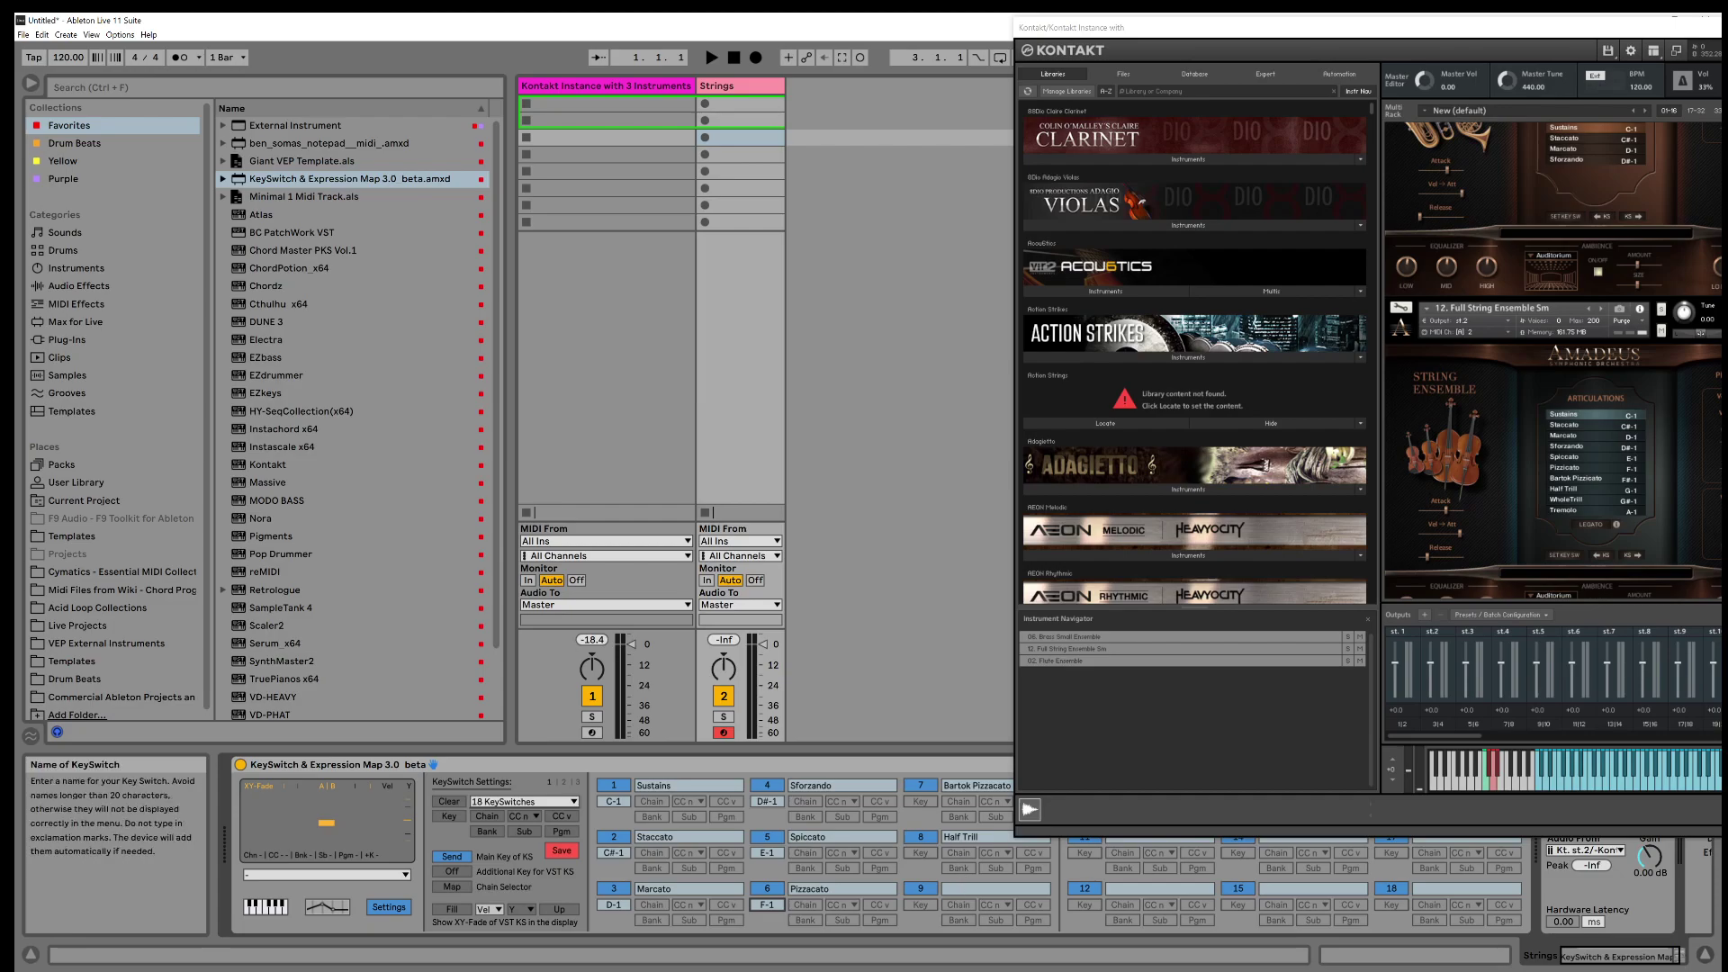
pyautogui.write('Whole Trill')
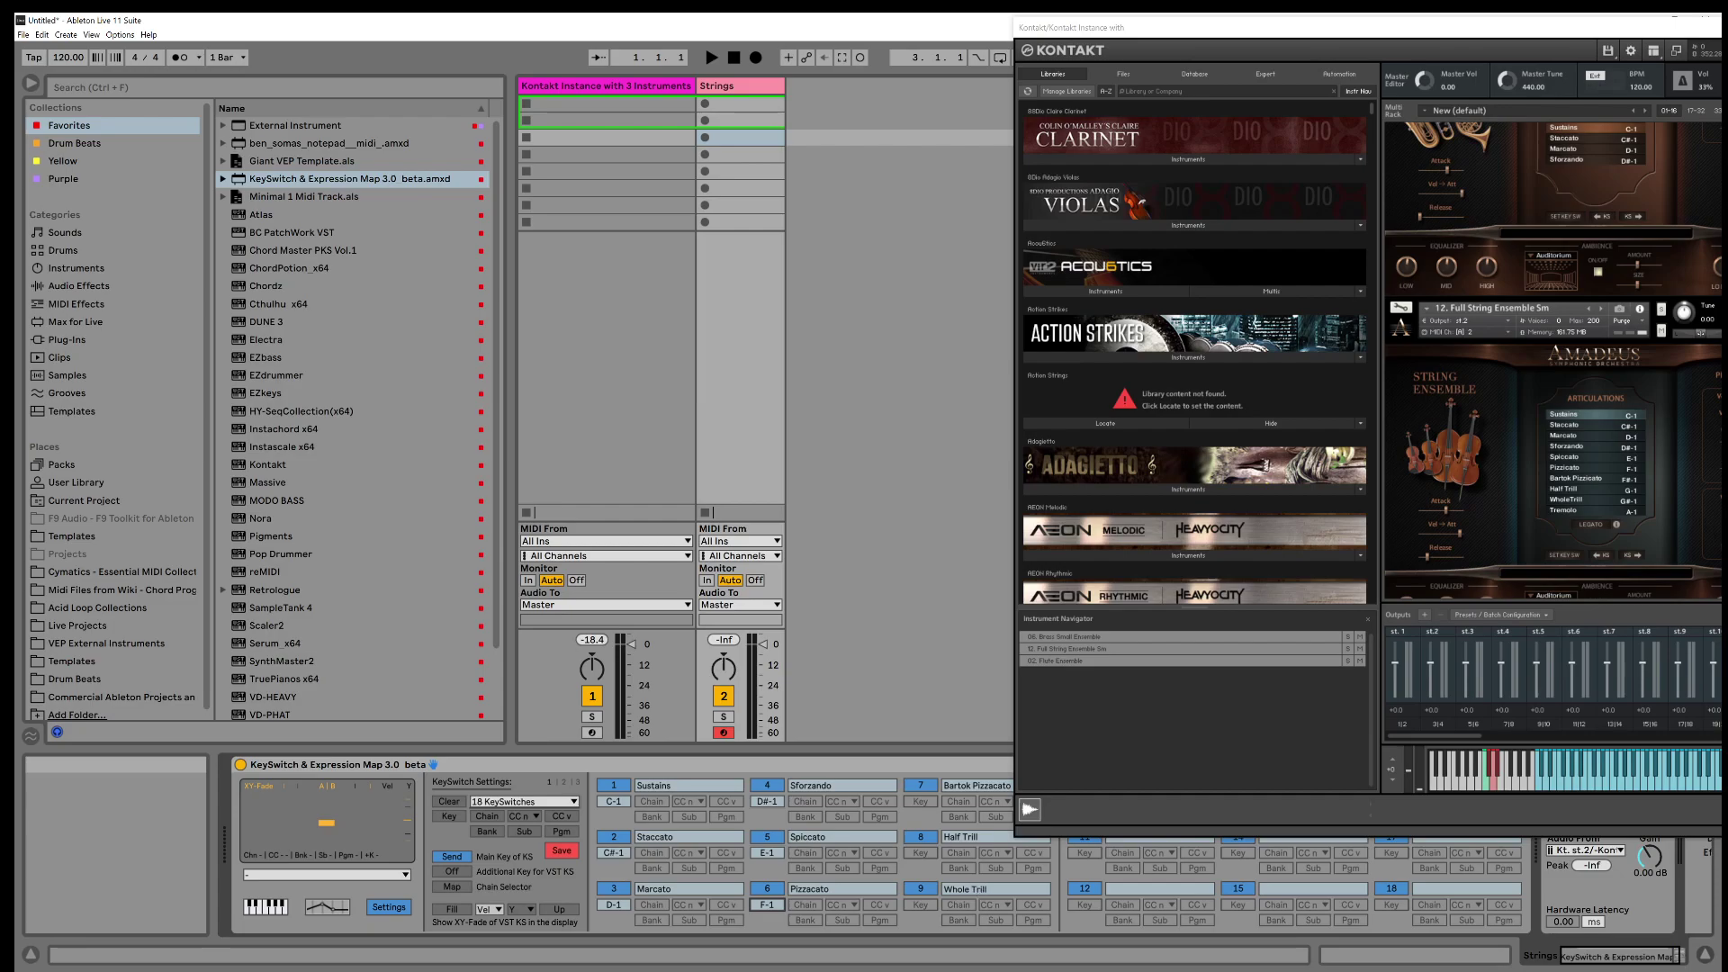
# Assign the main keys F#-1 to Bartok Pizzacato, G-1 to Half Trill and G#-1 to Whole Trill
pyautogui.click(918, 853)
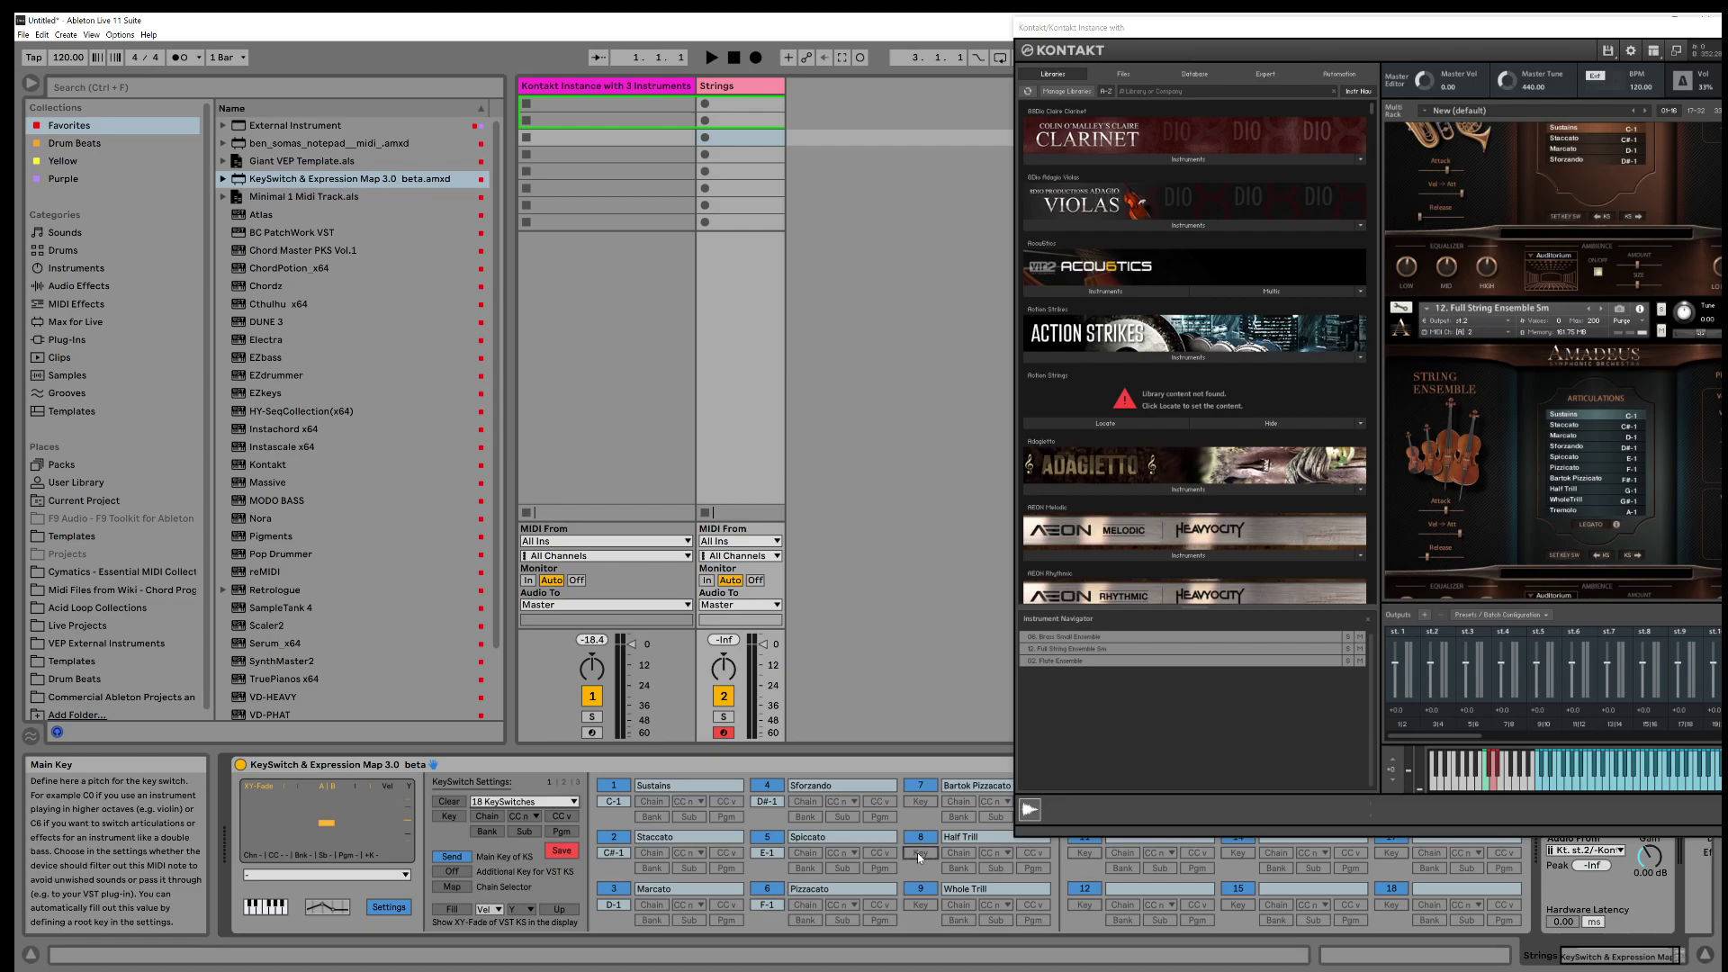
pyautogui.write('G-1')
pyautogui.press('Return')
pyautogui.click(918, 803)
pyautogui.write('F#-1')
pyautogui.press('Return')
pyautogui.click(920, 905)
pyautogui.write('G#-1')
pyautogui.press('Return')
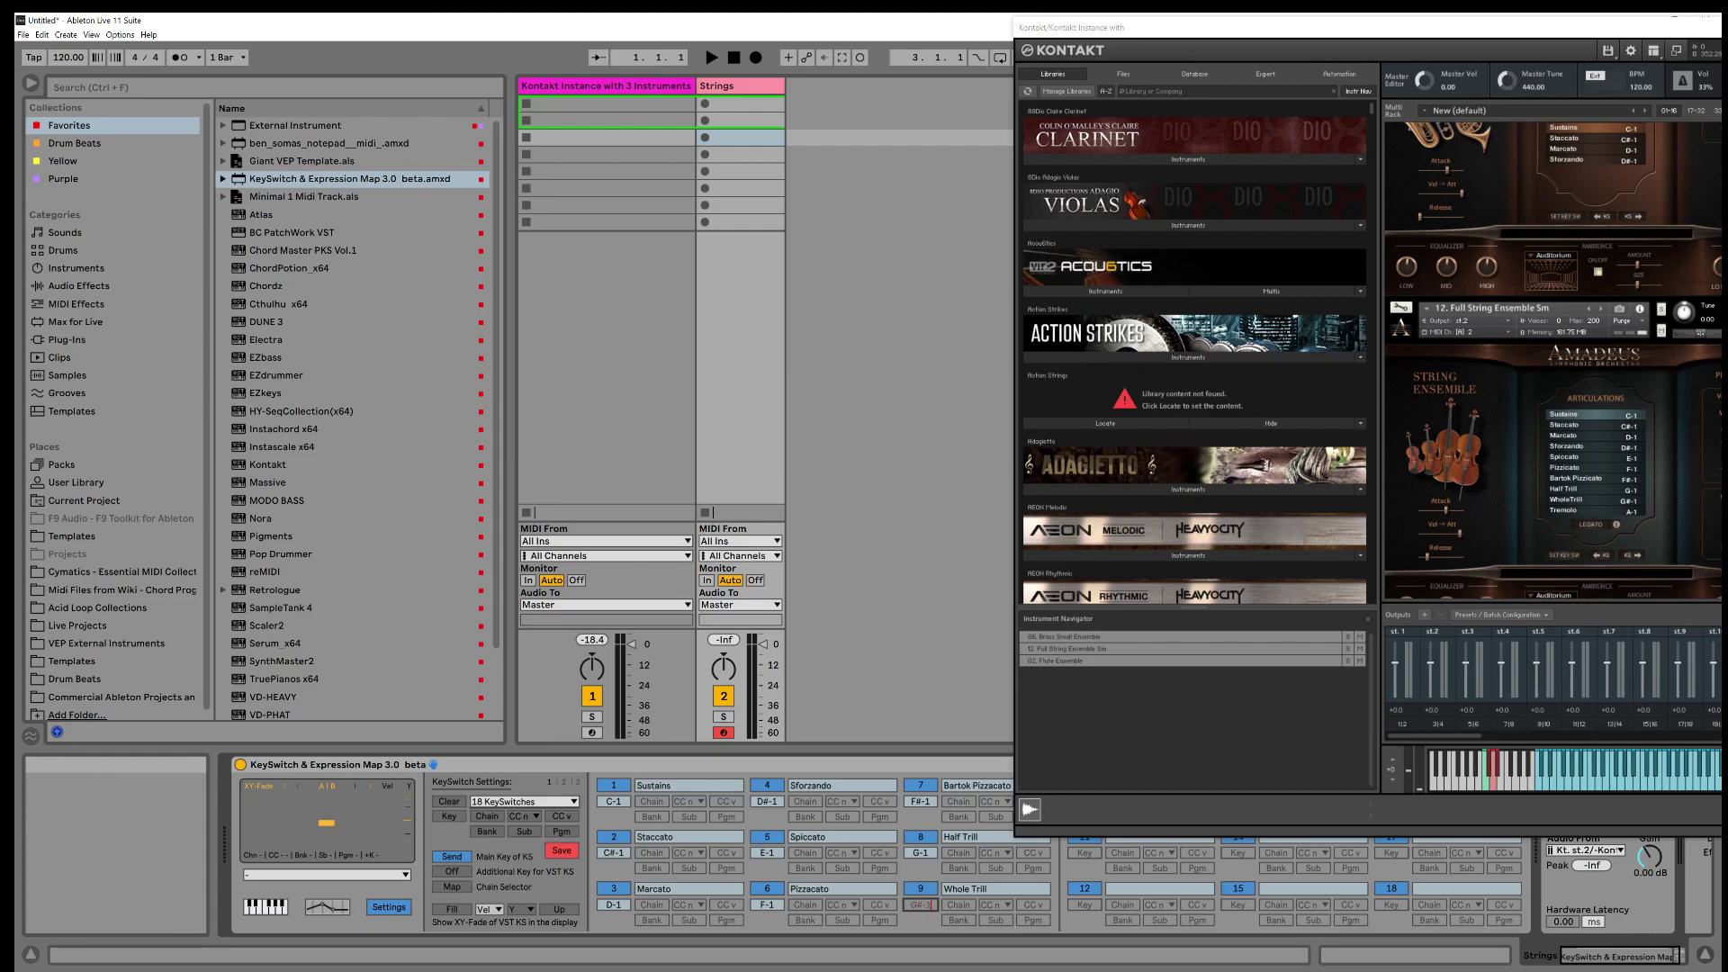
# Set up keyswitch 10 as Tremolo on A-1 and save the keyswitch settings
pyautogui.click(1126, 34)
pyautogui.moveTo(1125, 33); pyautogui.dragTo(1302, 31)
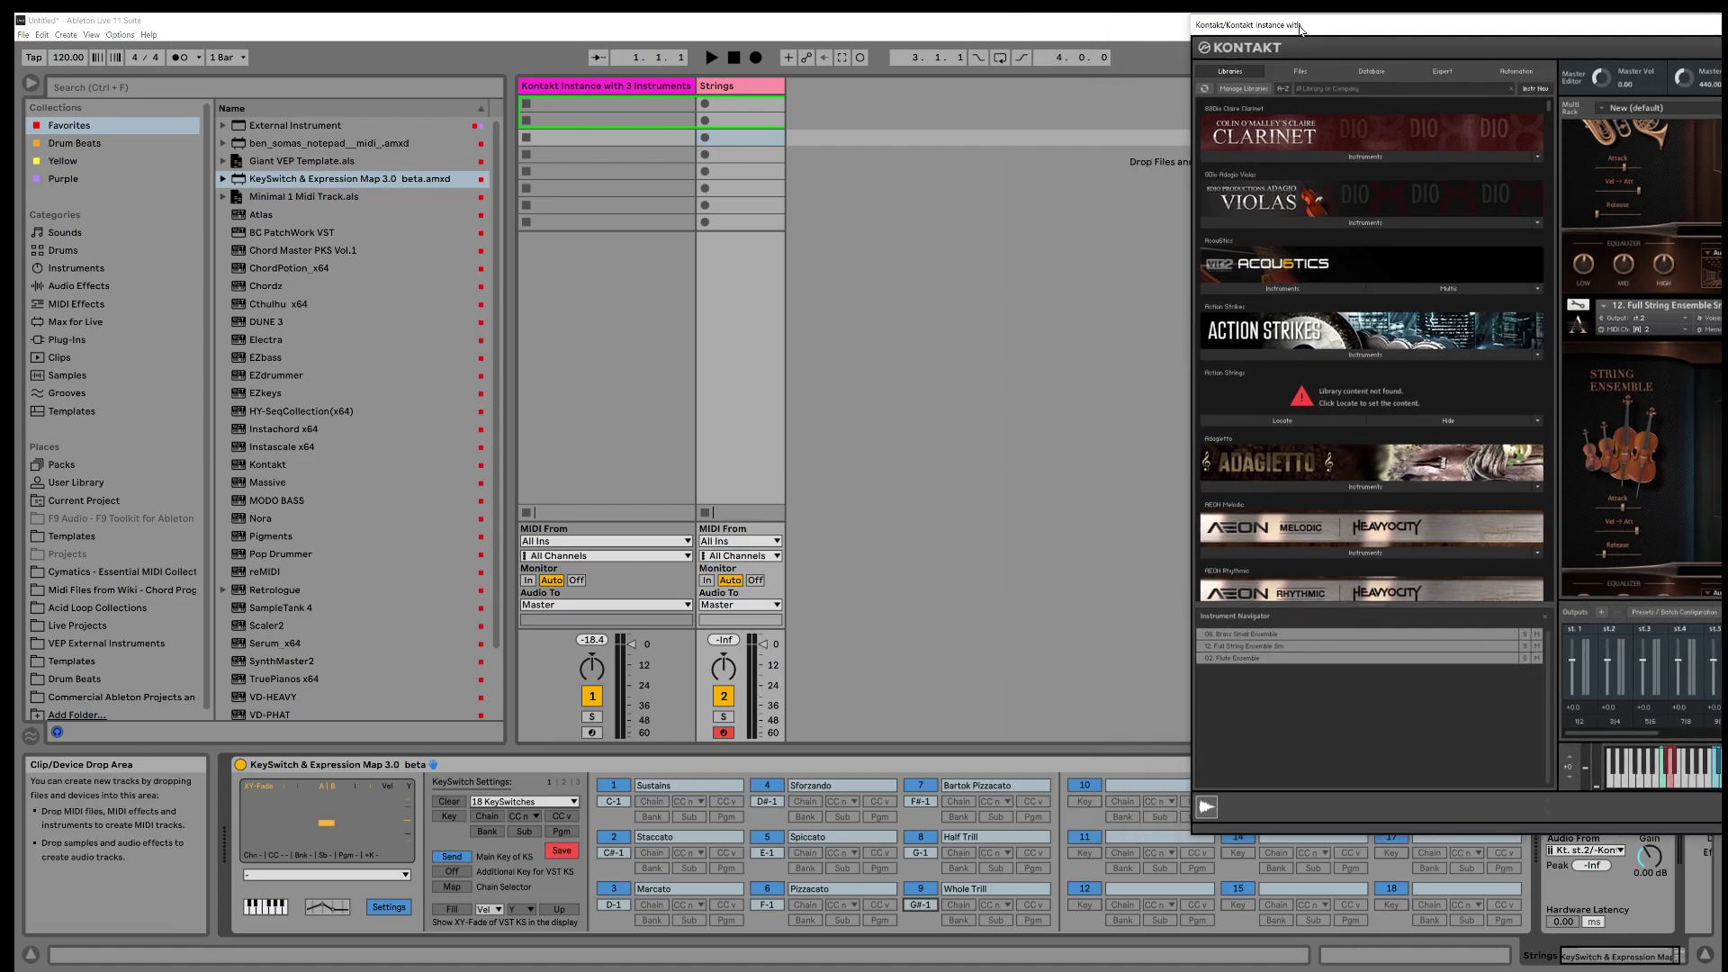
pyautogui.click(1121, 792)
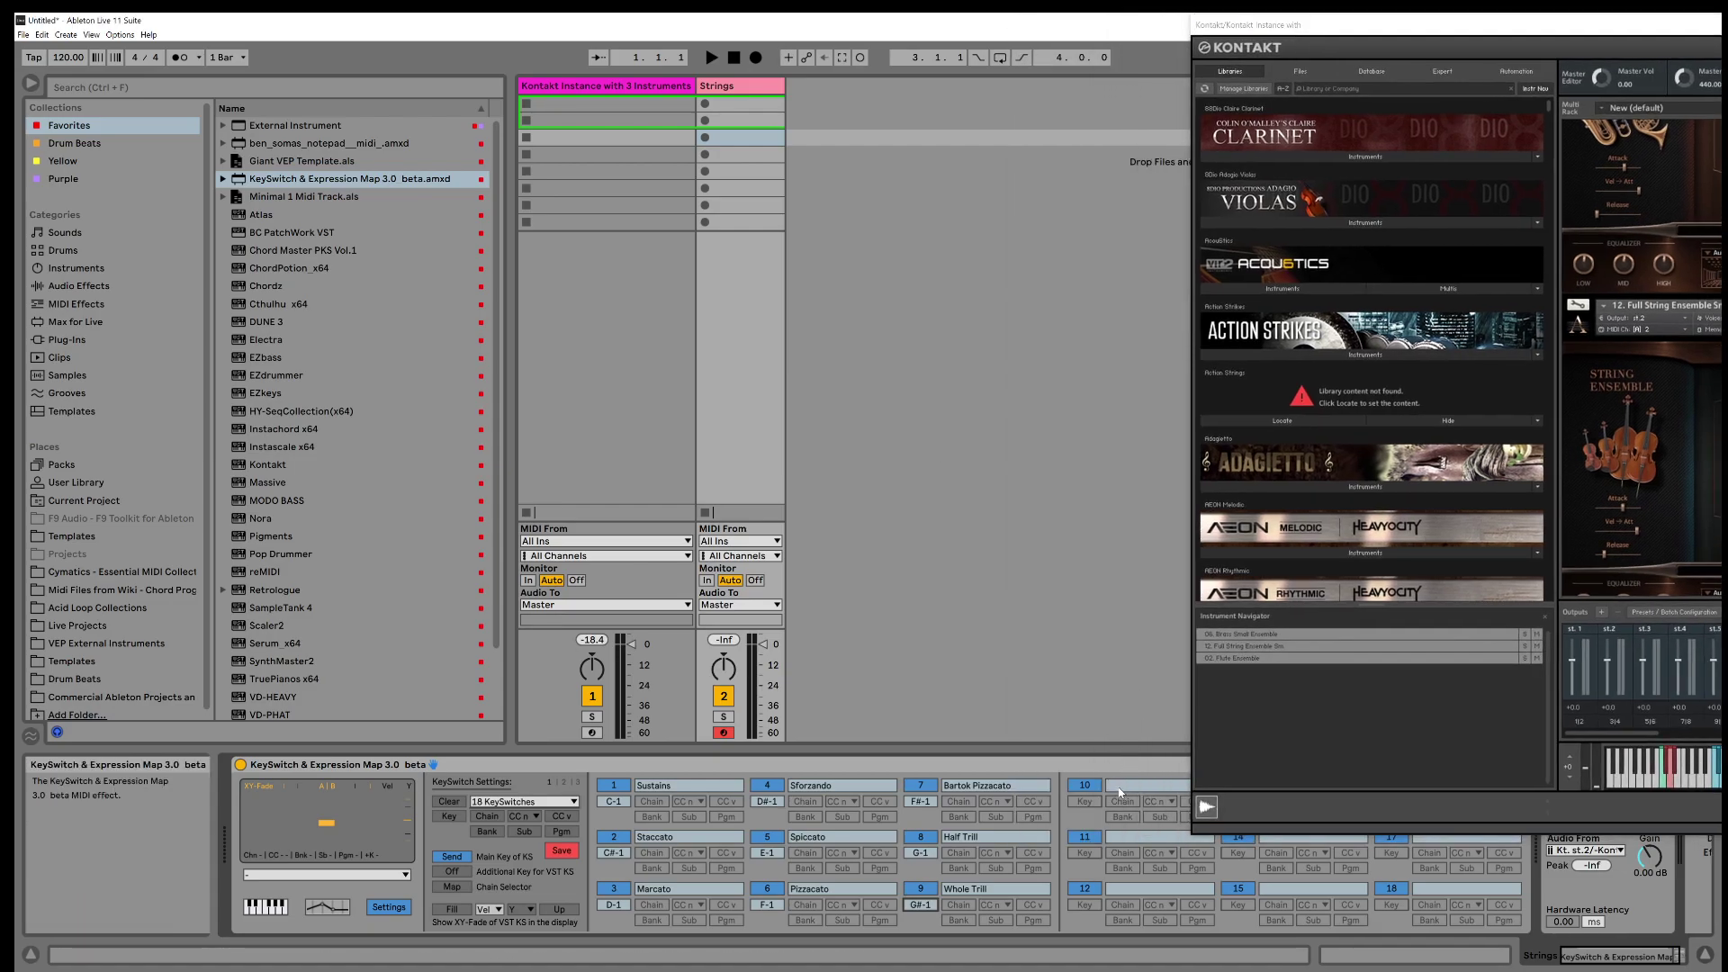
pyautogui.write('Tremolo')
pyautogui.moveTo(1295, 21)
pyautogui.mouseDown()
pyautogui.moveTo(1177, 52)
pyautogui.moveTo(887, 52)
pyautogui.moveTo(1286, 53)
pyautogui.mouseUp()
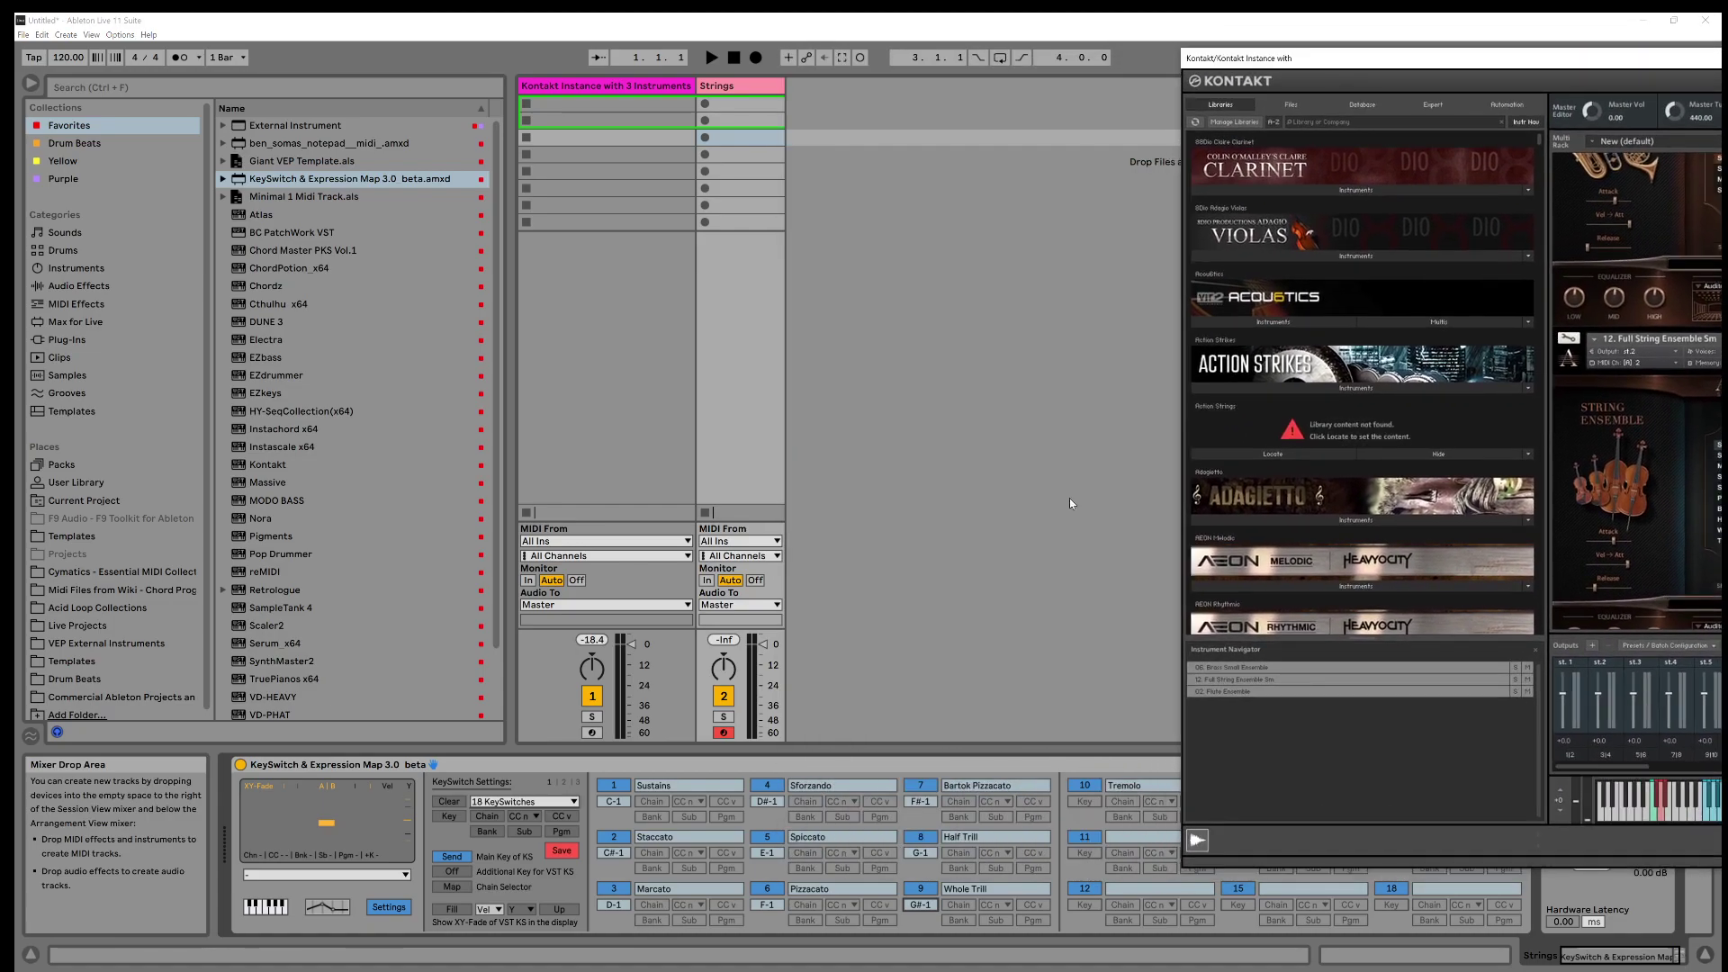
pyautogui.click(1084, 803)
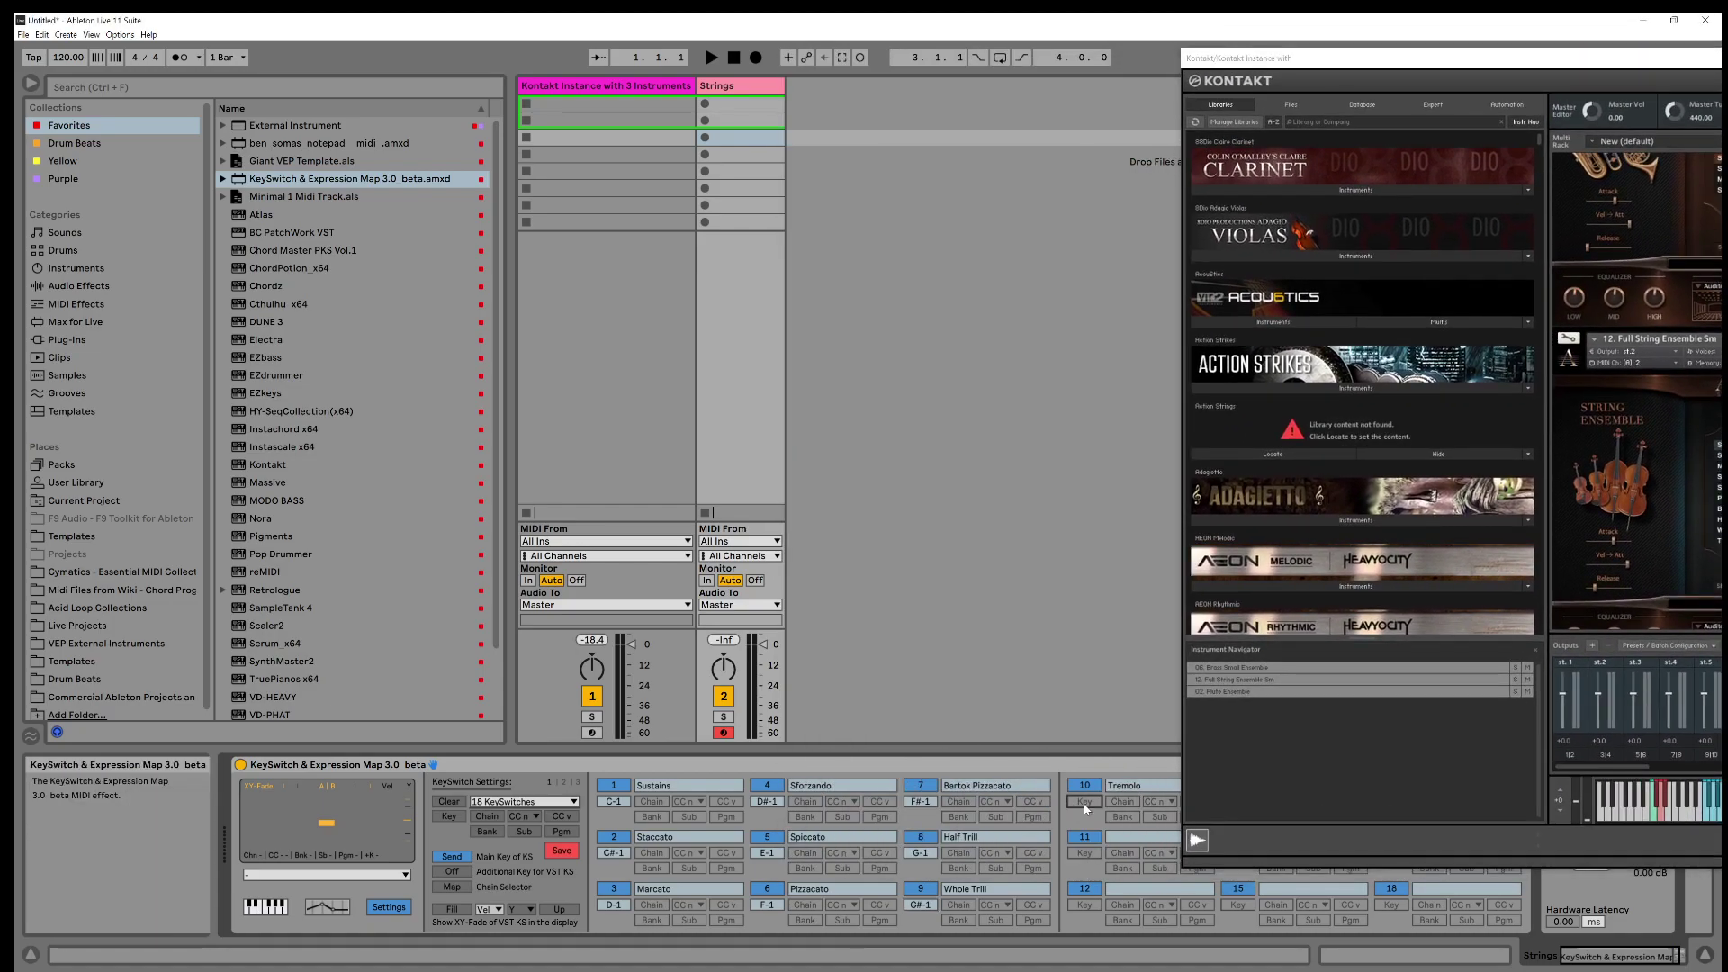
pyautogui.write('A-1')
pyautogui.press('Return')
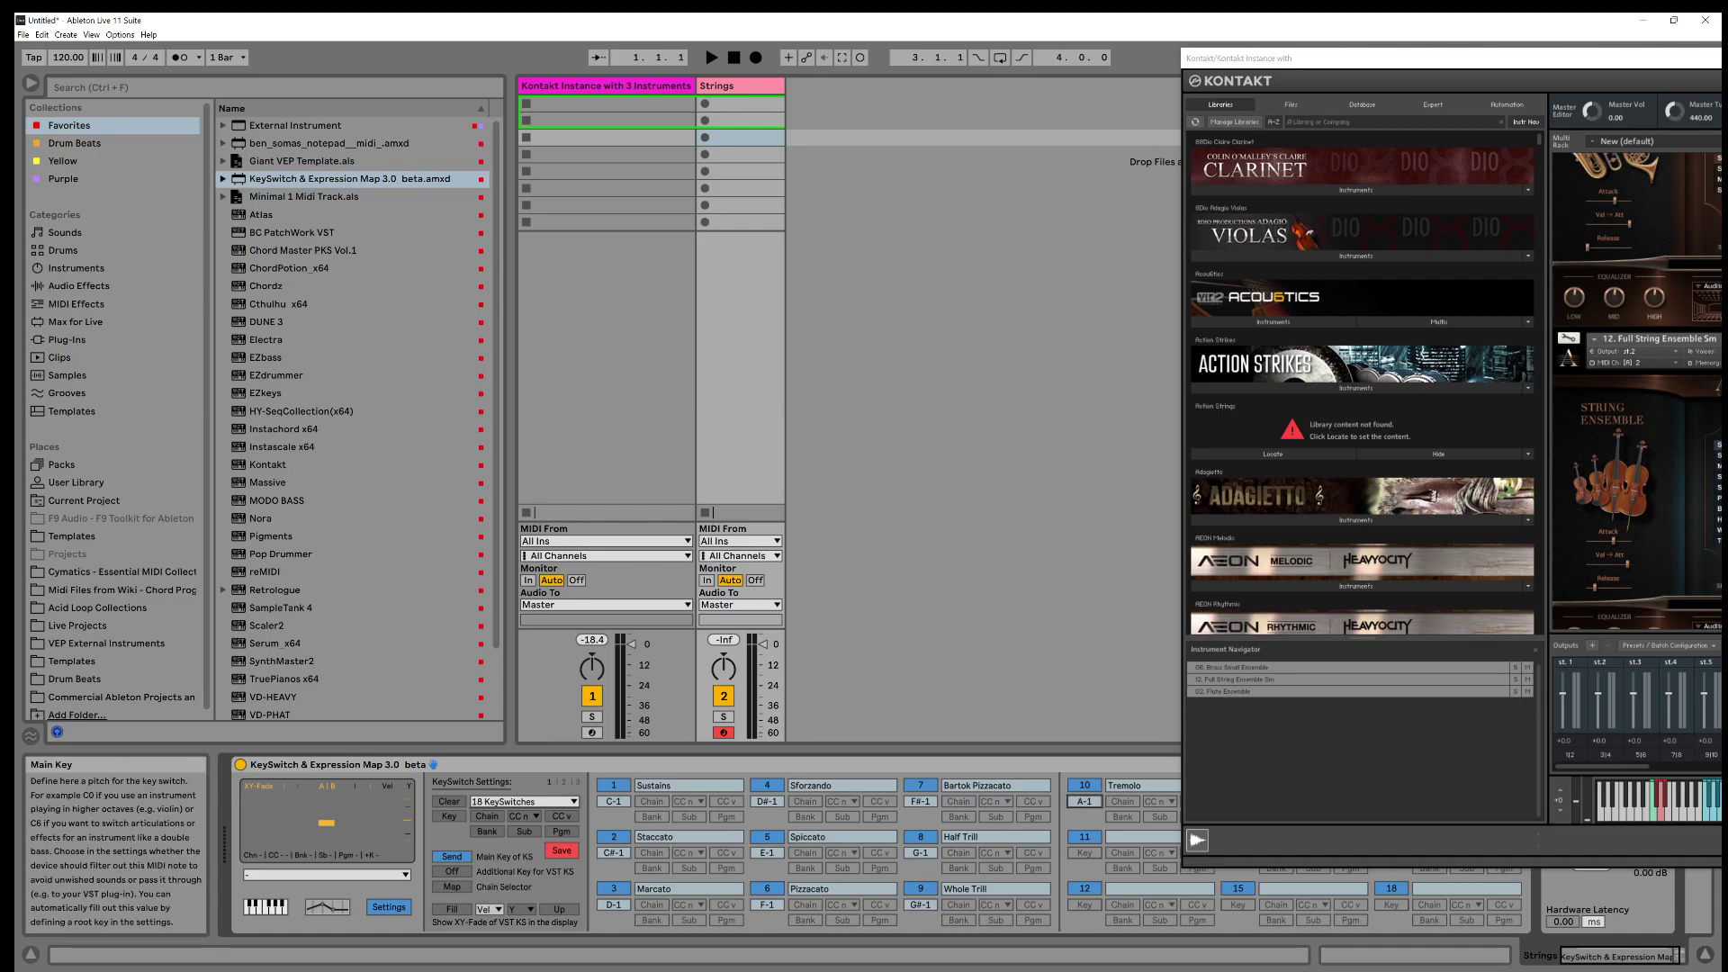
pyautogui.click(558, 851)
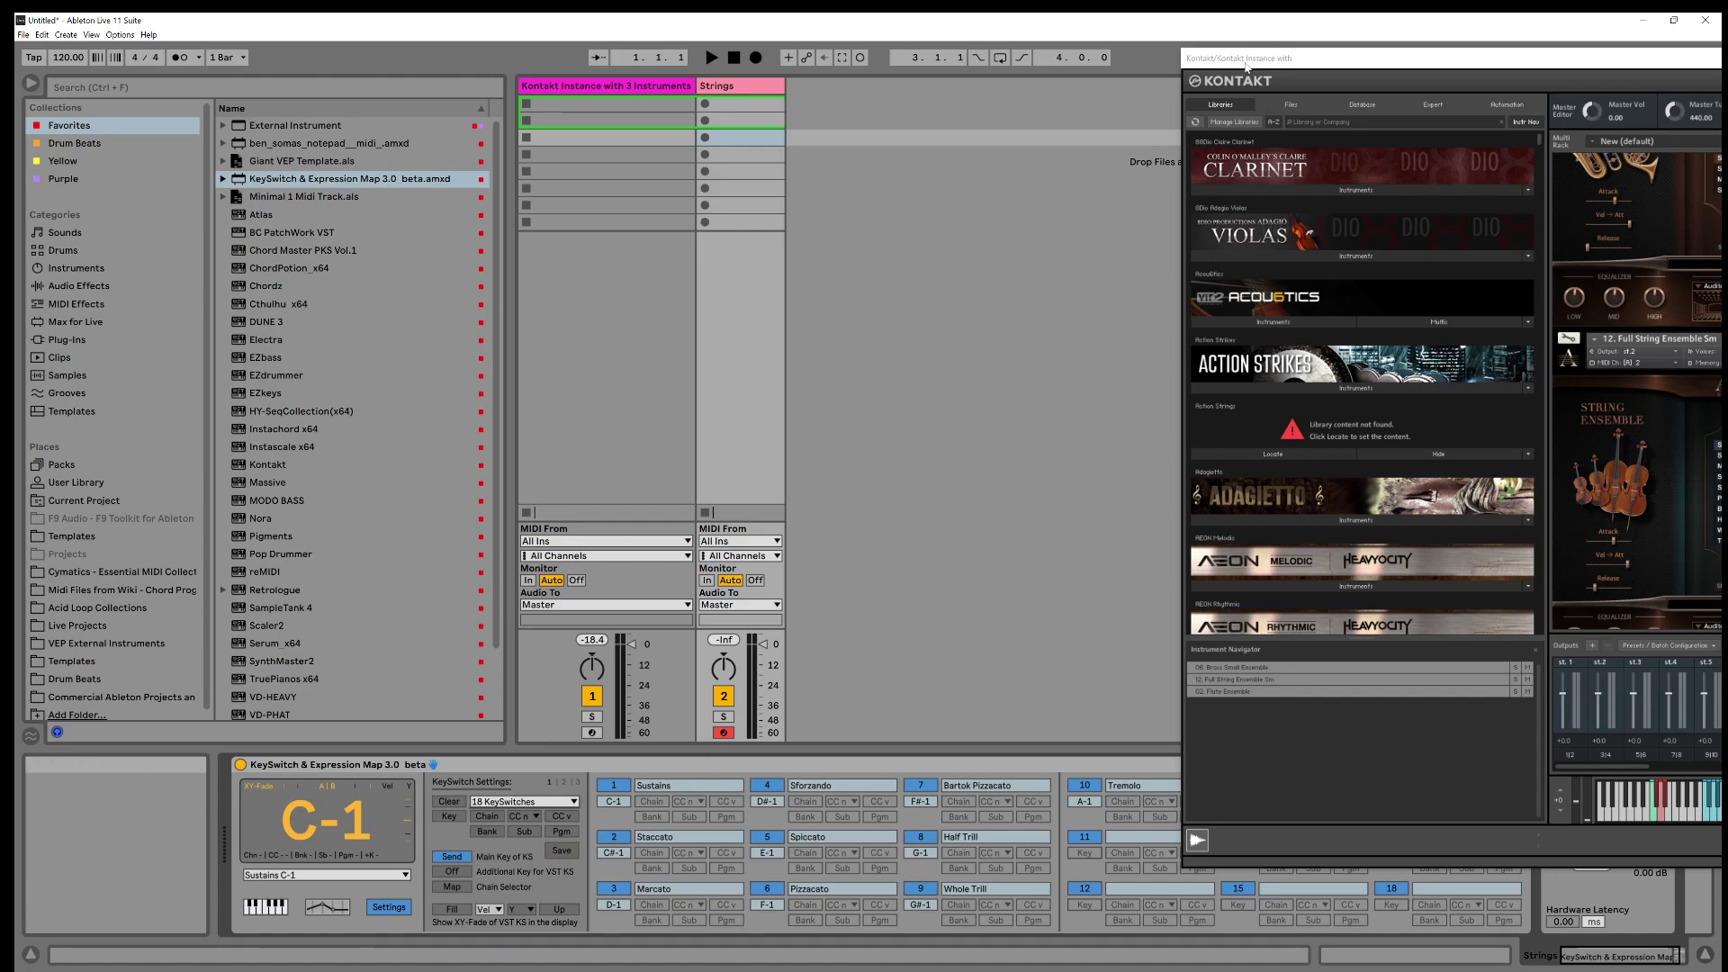
# Search the browser for "exter" and add an External Instrument as a new track beside Strings
pyautogui.moveTo(1250, 63); pyautogui.dragTo(916, 70)
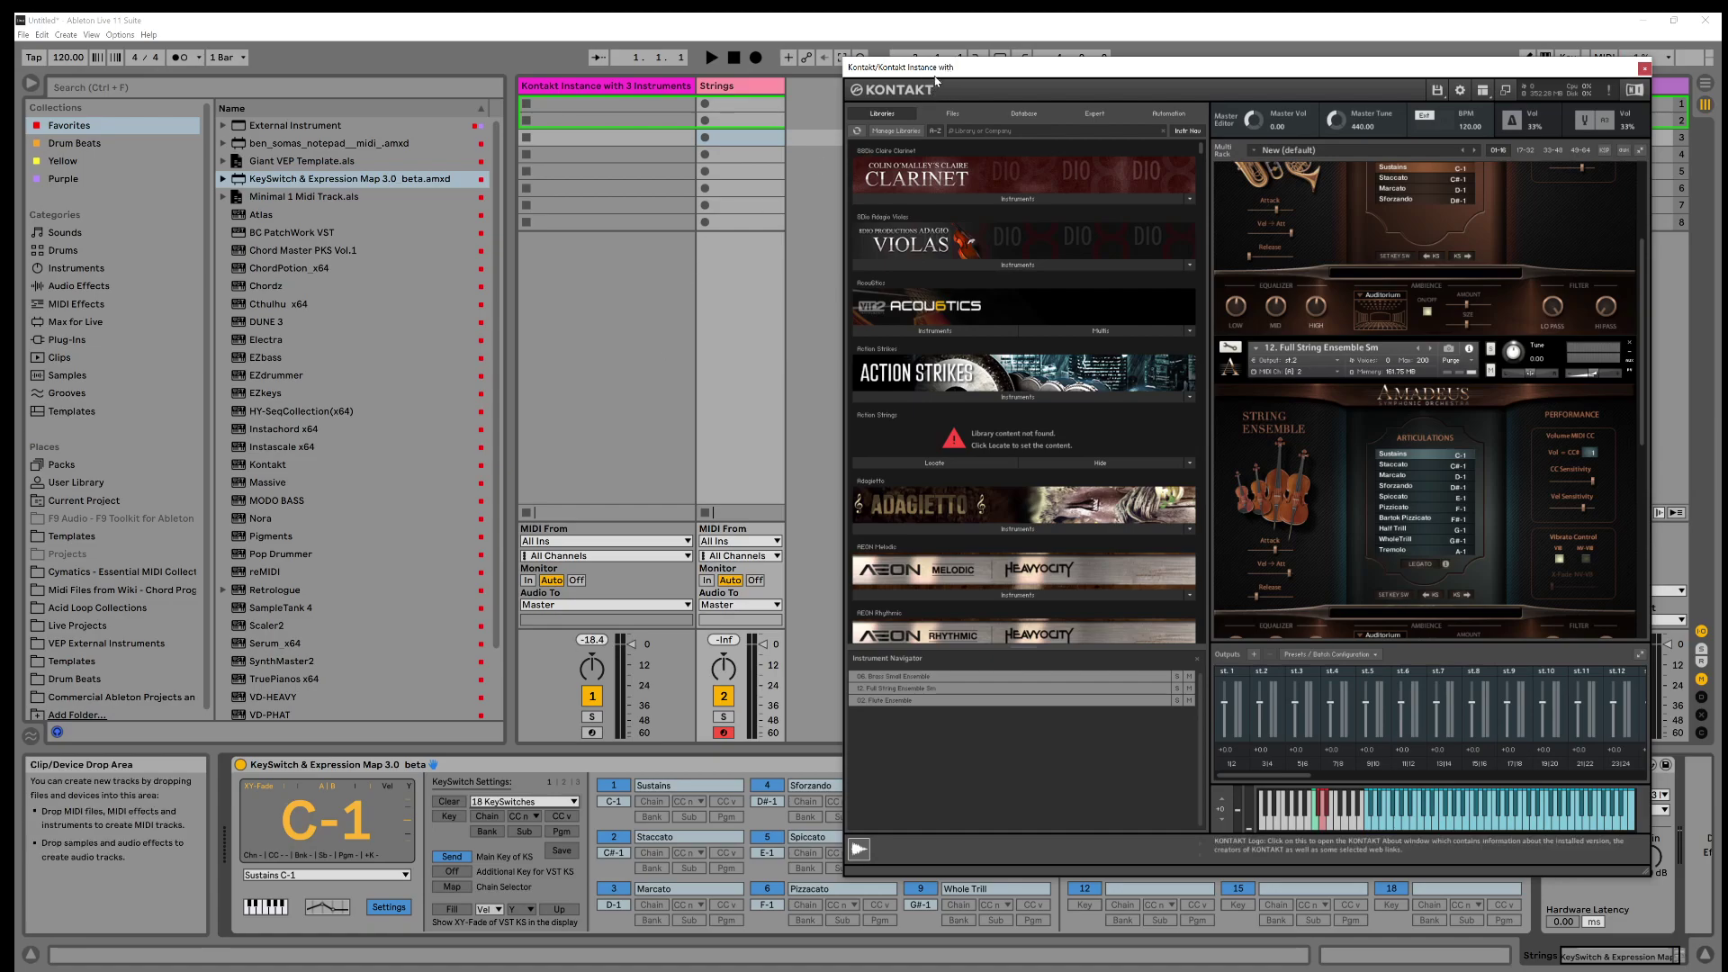
pyautogui.click(95, 90)
pyautogui.write('exe')
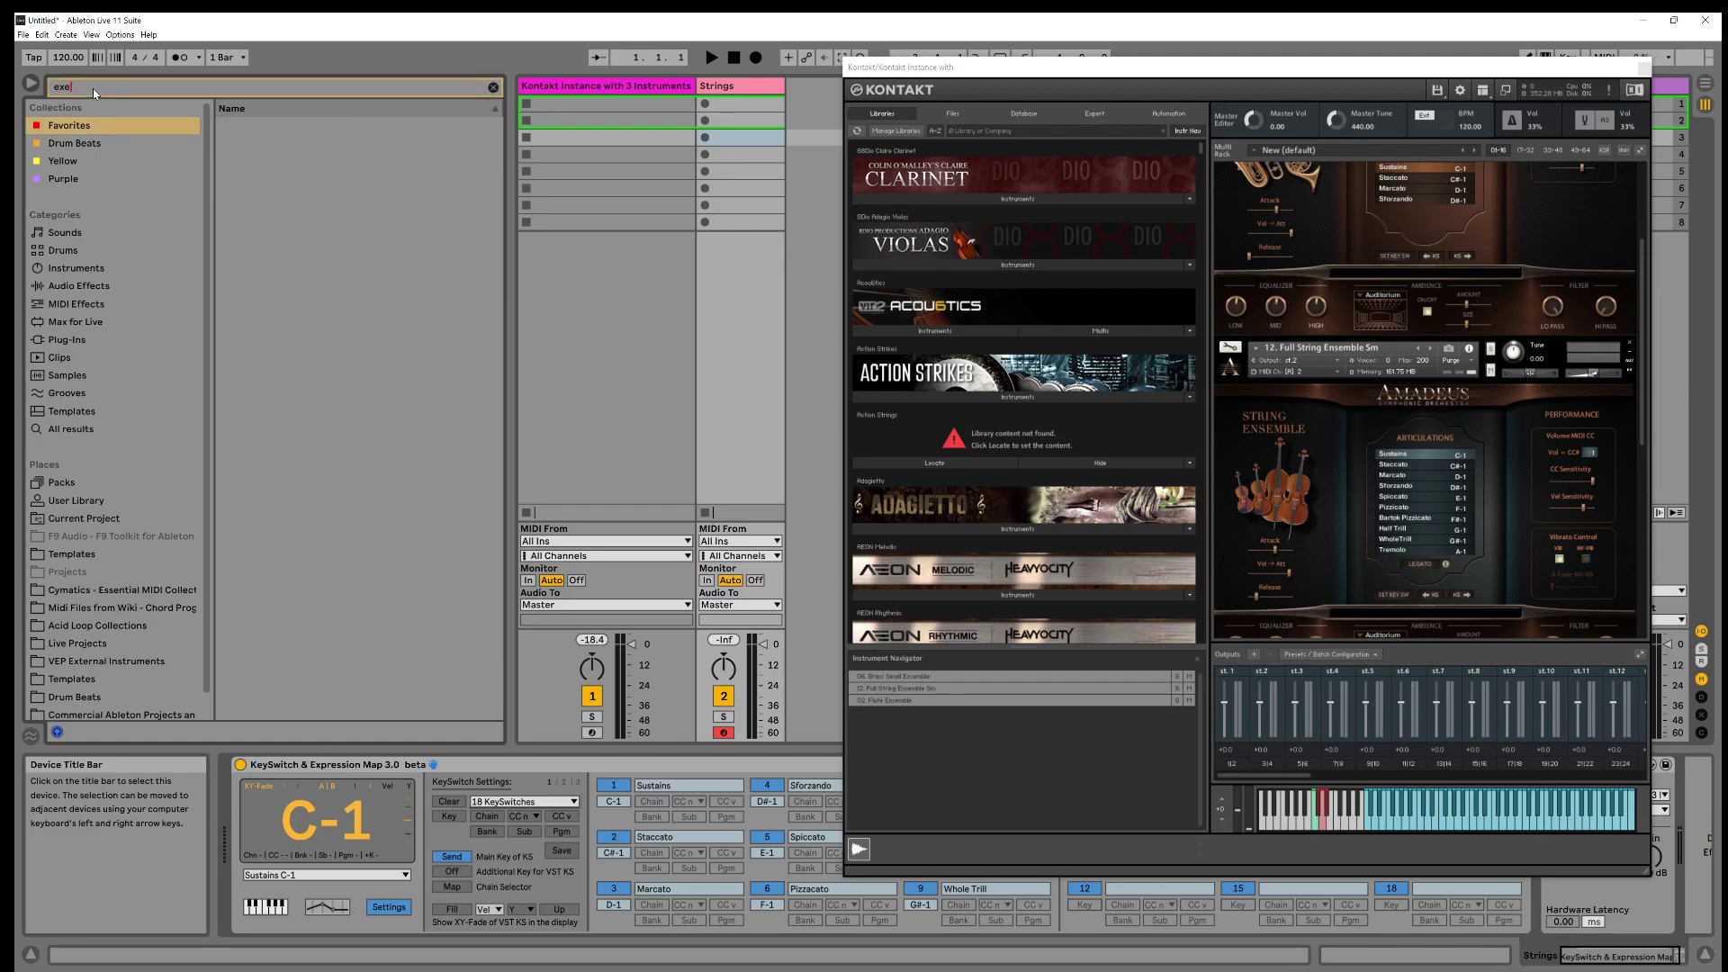
pyautogui.press('BackSpace')
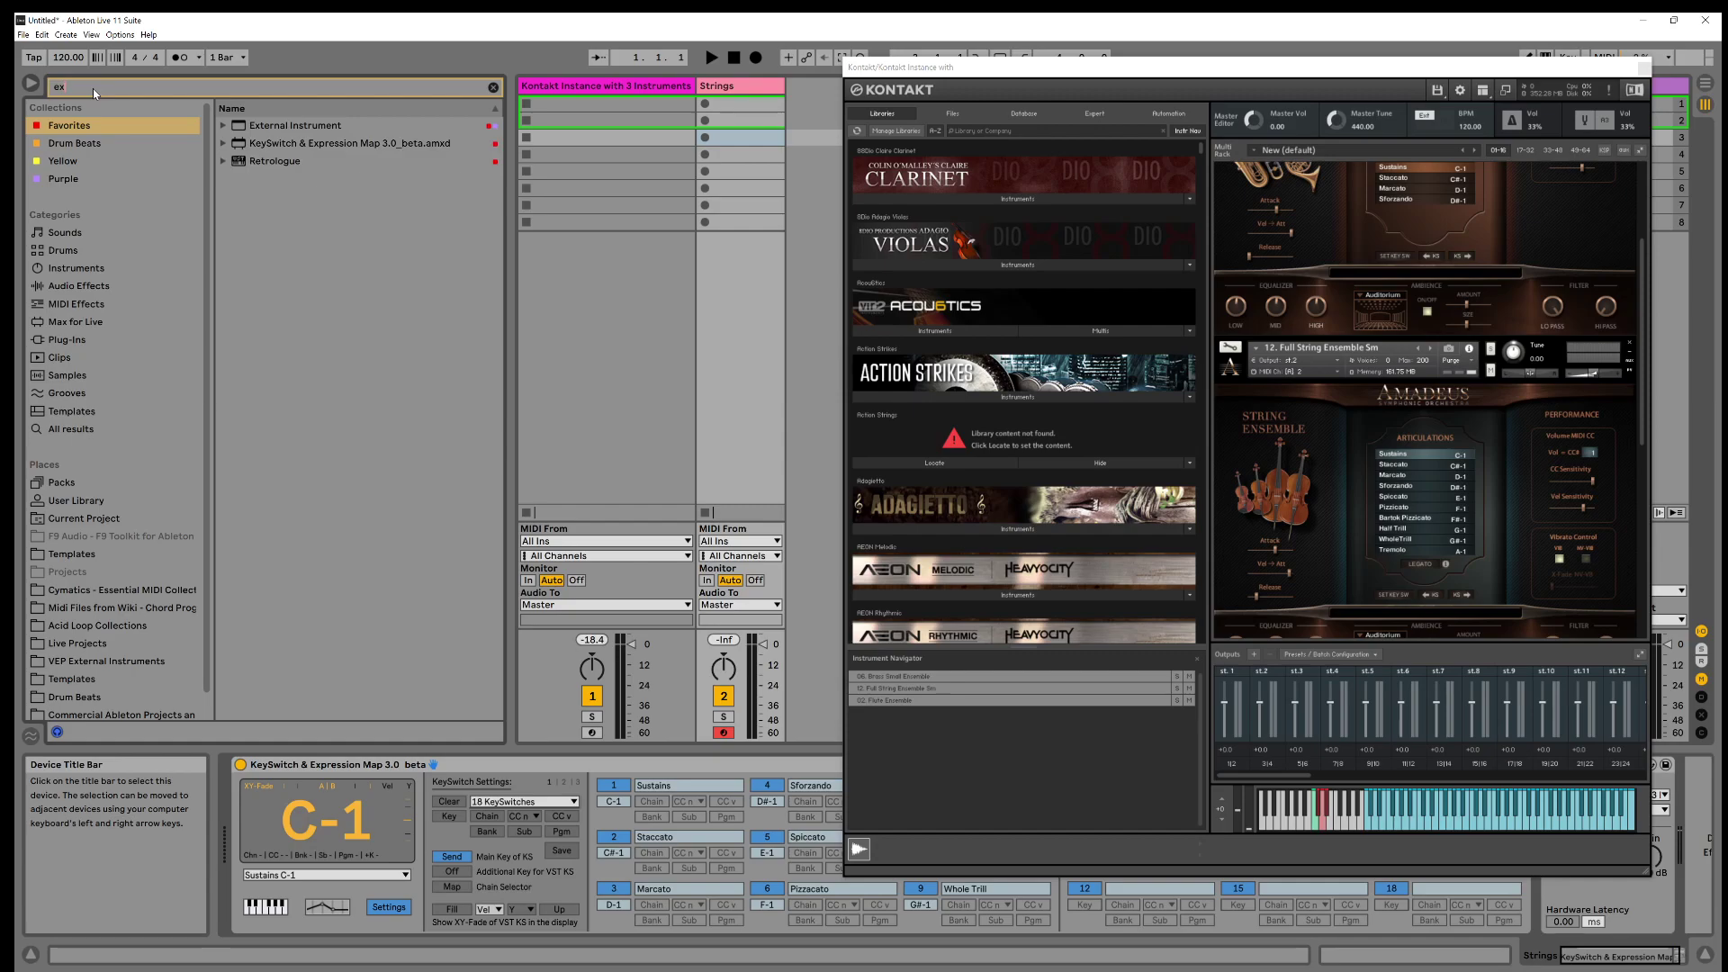
pyautogui.write('ter')
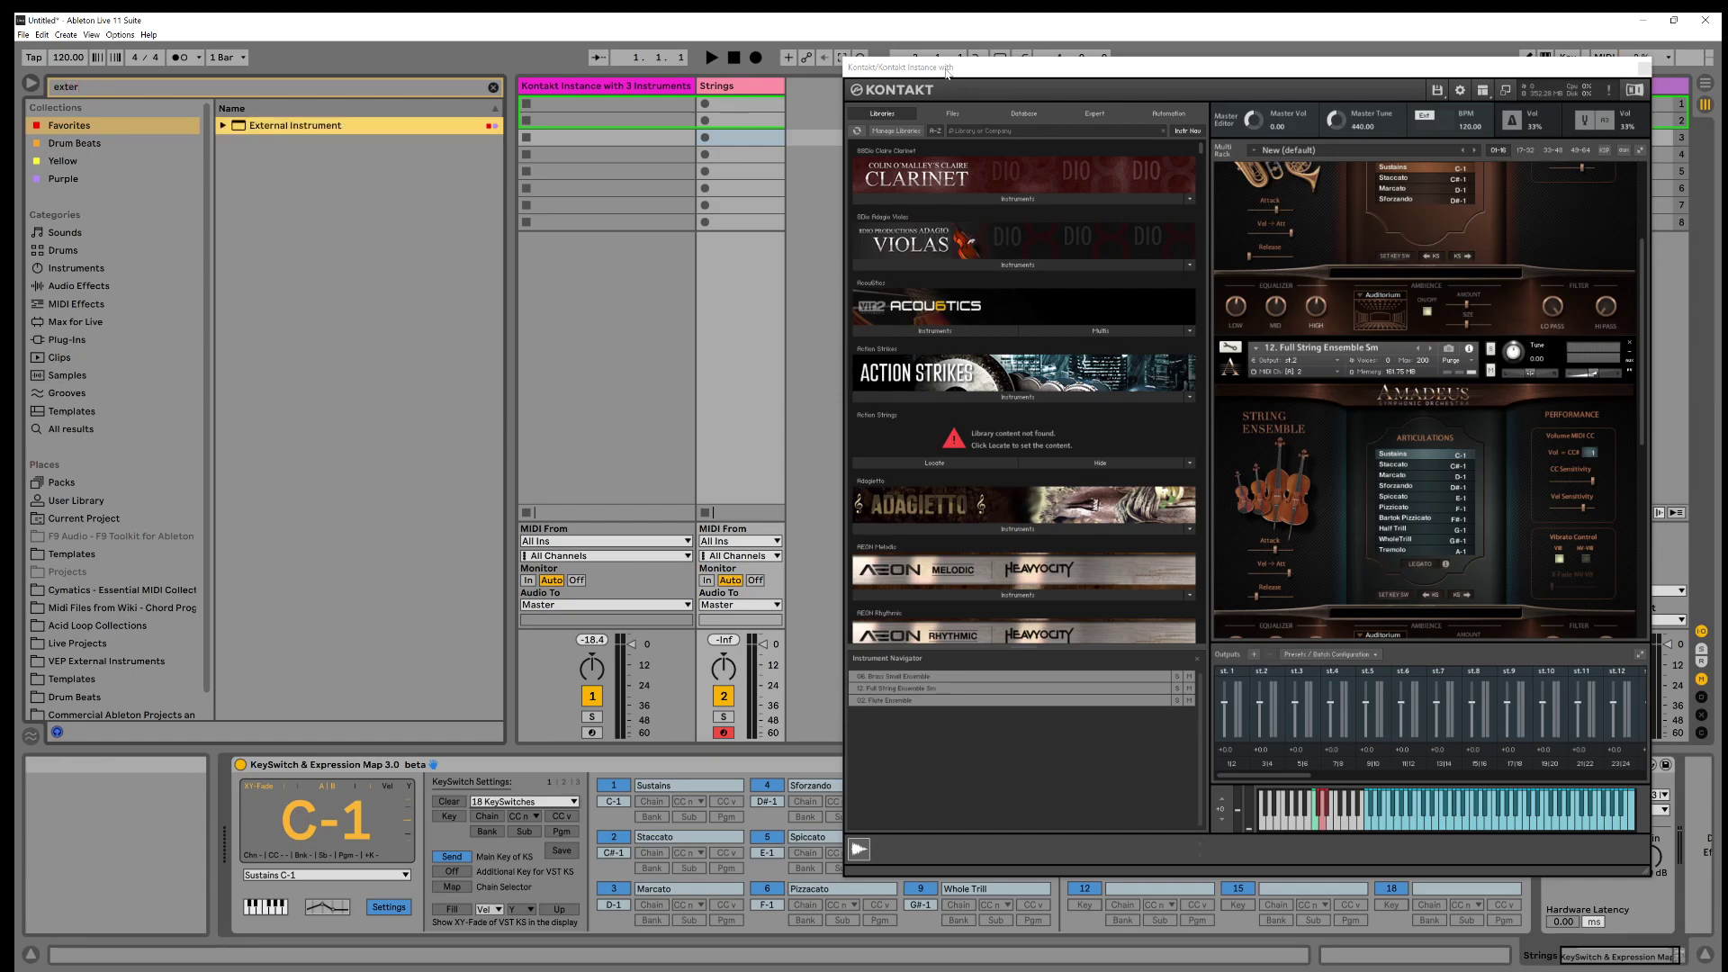
pyautogui.moveTo(946, 73); pyautogui.dragTo(1015, 158)
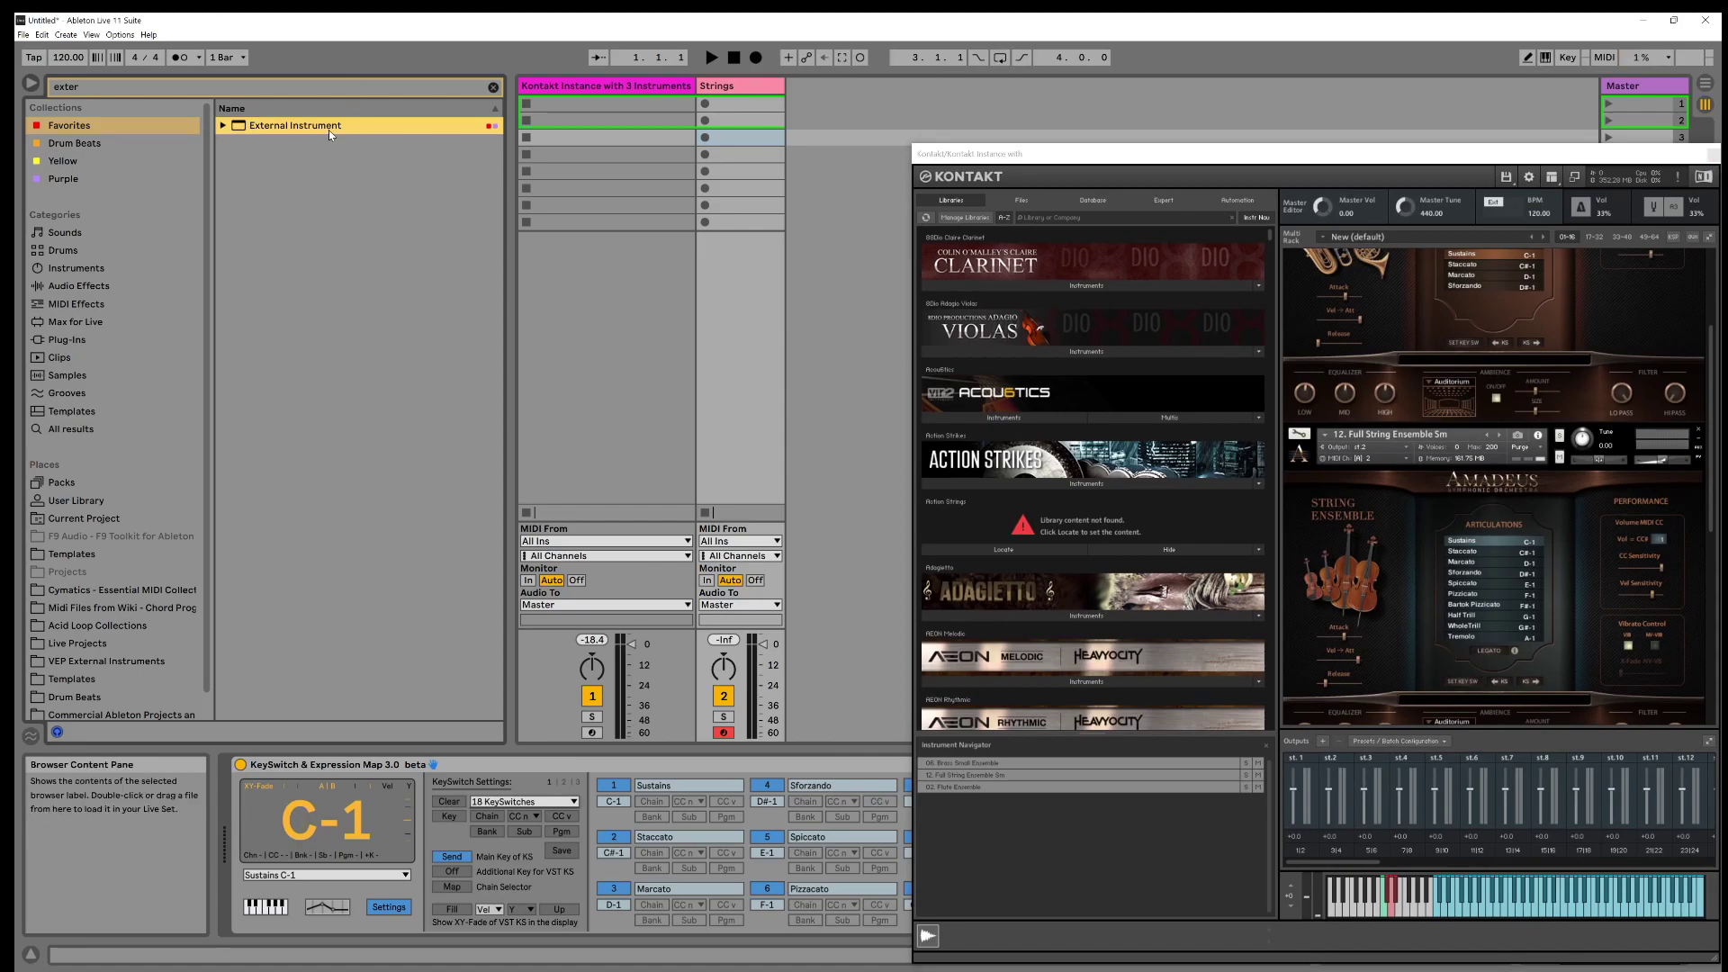
pyautogui.moveTo(816, 82); pyautogui.dragTo(813, 90)
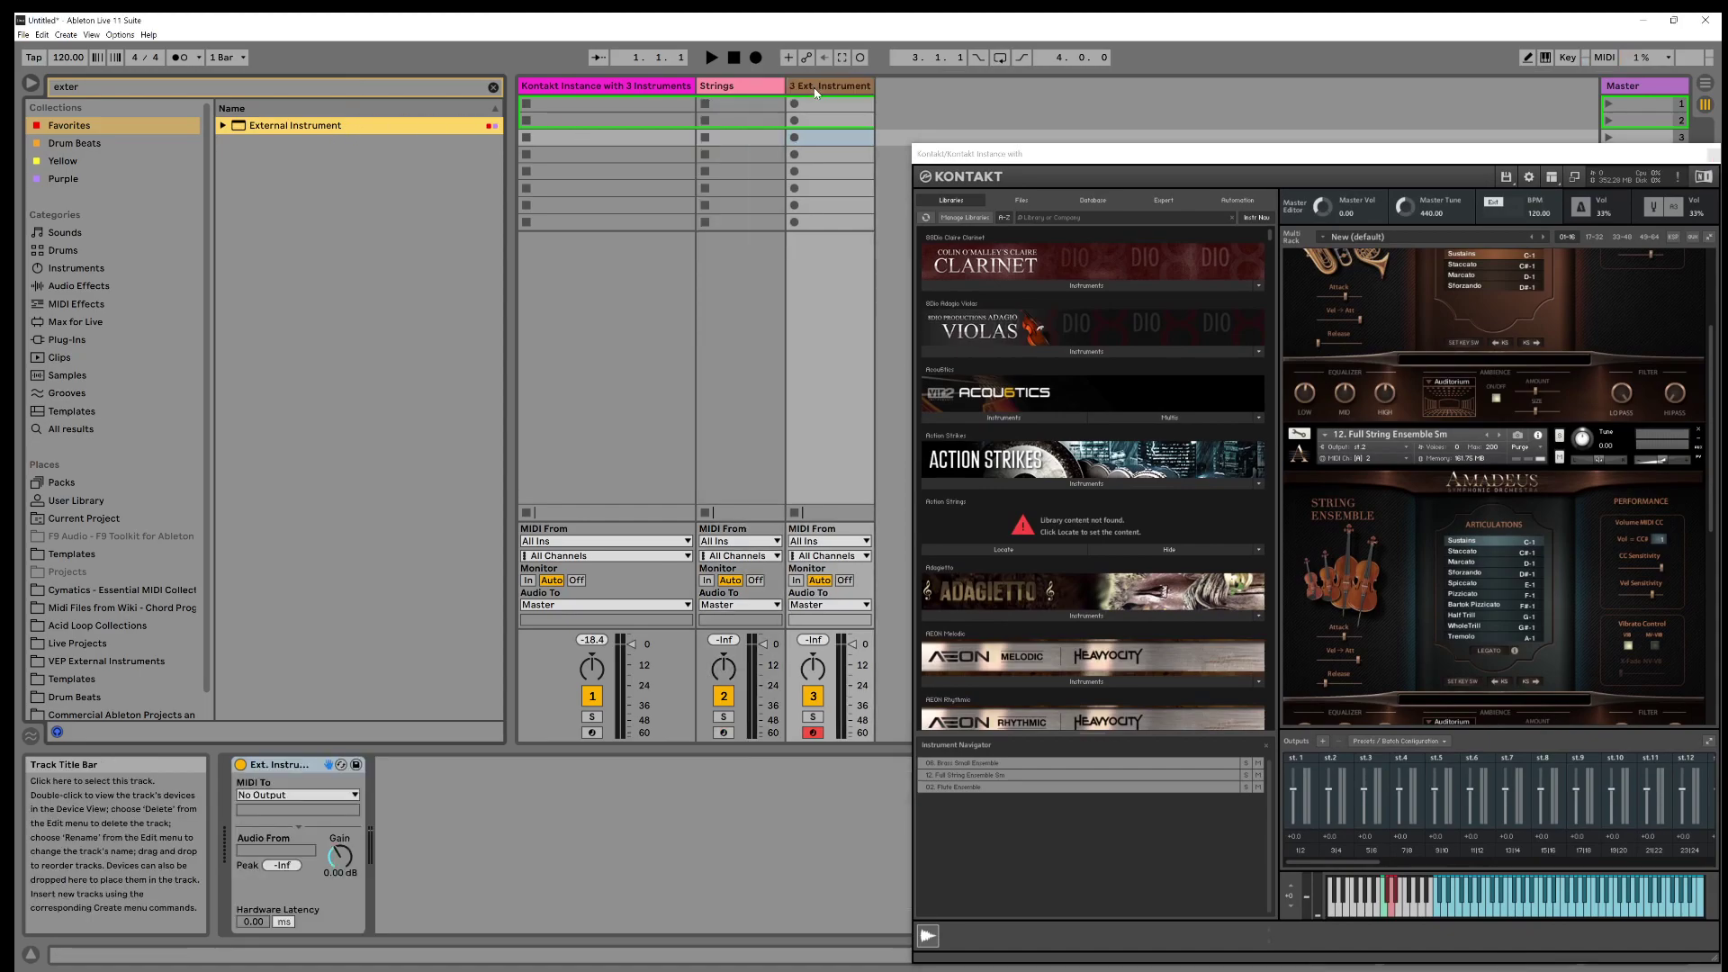
# Locate the Flute Ensemble in the Kontakt rack, keeping the new External Instrument device uncovered
pyautogui.moveTo(1001, 161); pyautogui.dragTo(535, 201)
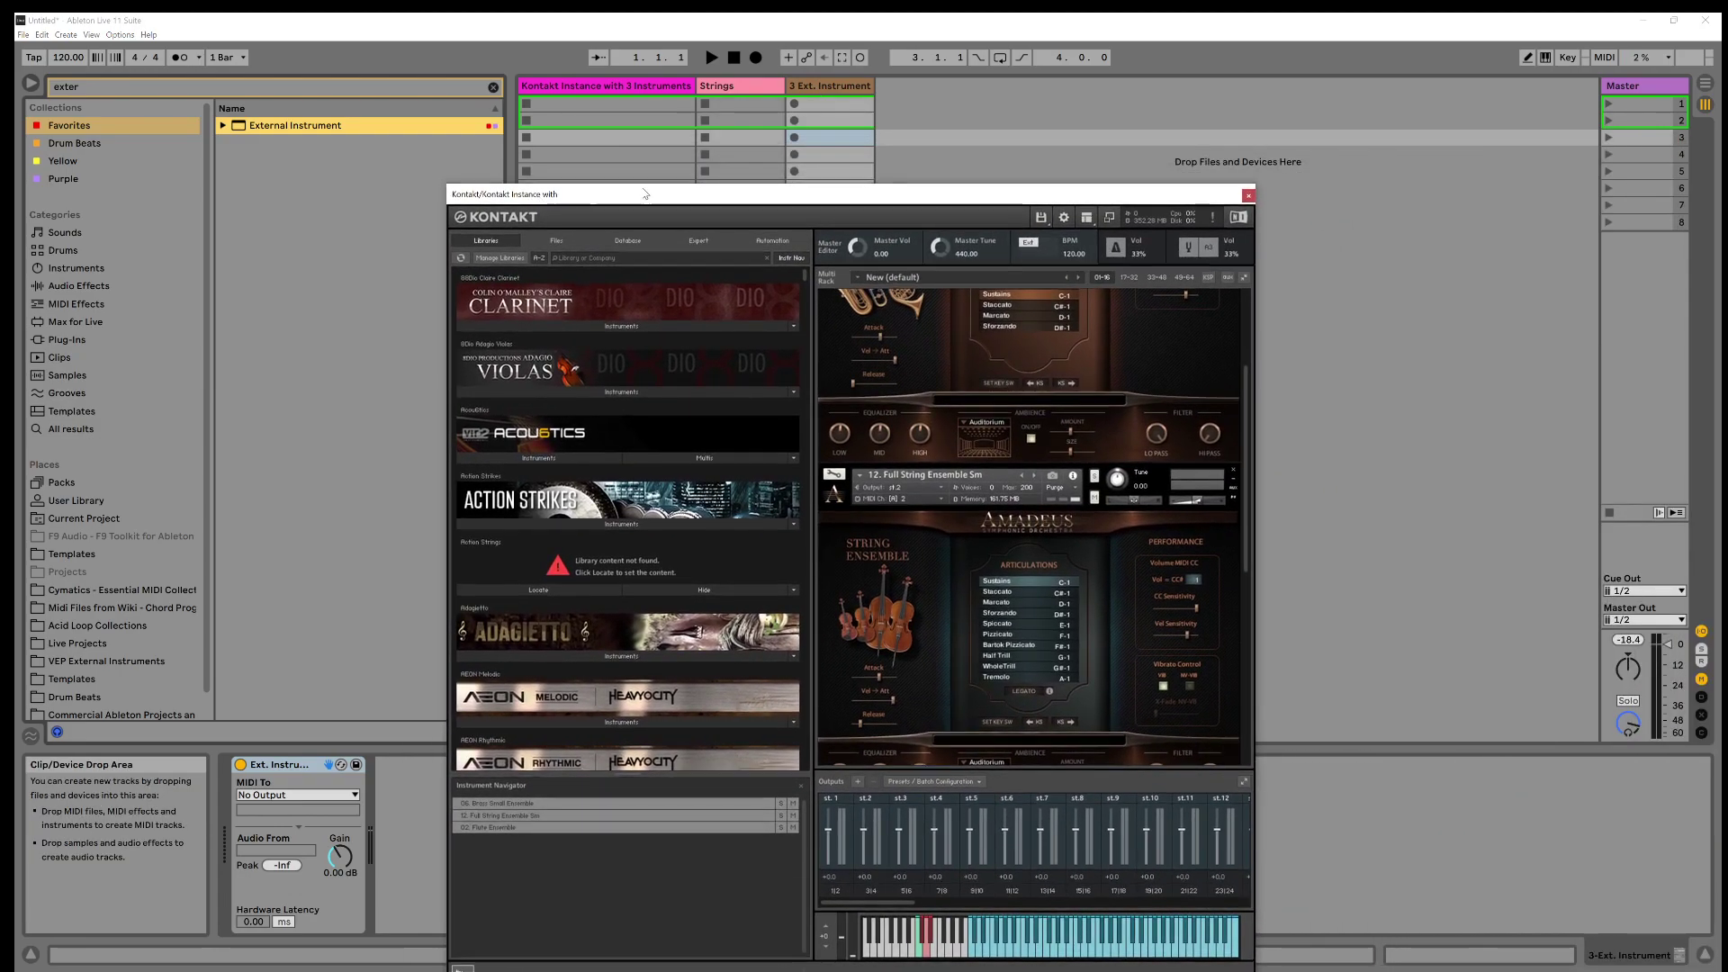
pyautogui.moveTo(1245, 438); pyautogui.dragTo(1221, 569)
pyautogui.scroll(-3, 1222, 576)
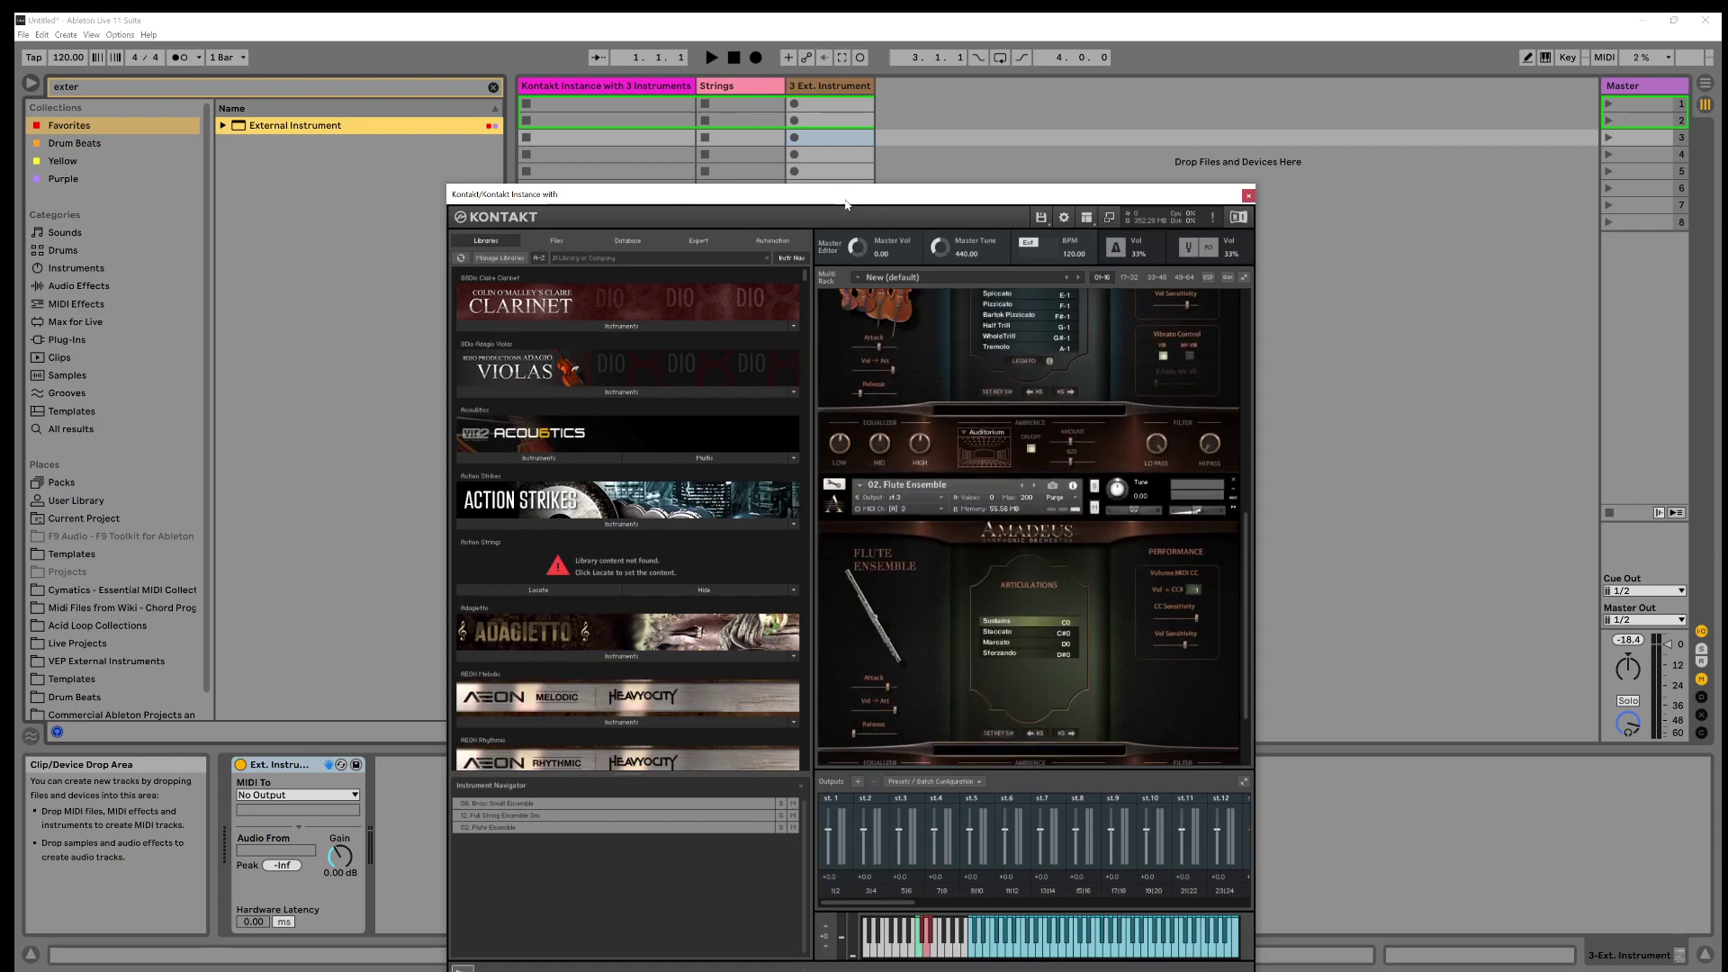
pyautogui.moveTo(848, 207); pyautogui.dragTo(1271, 237)
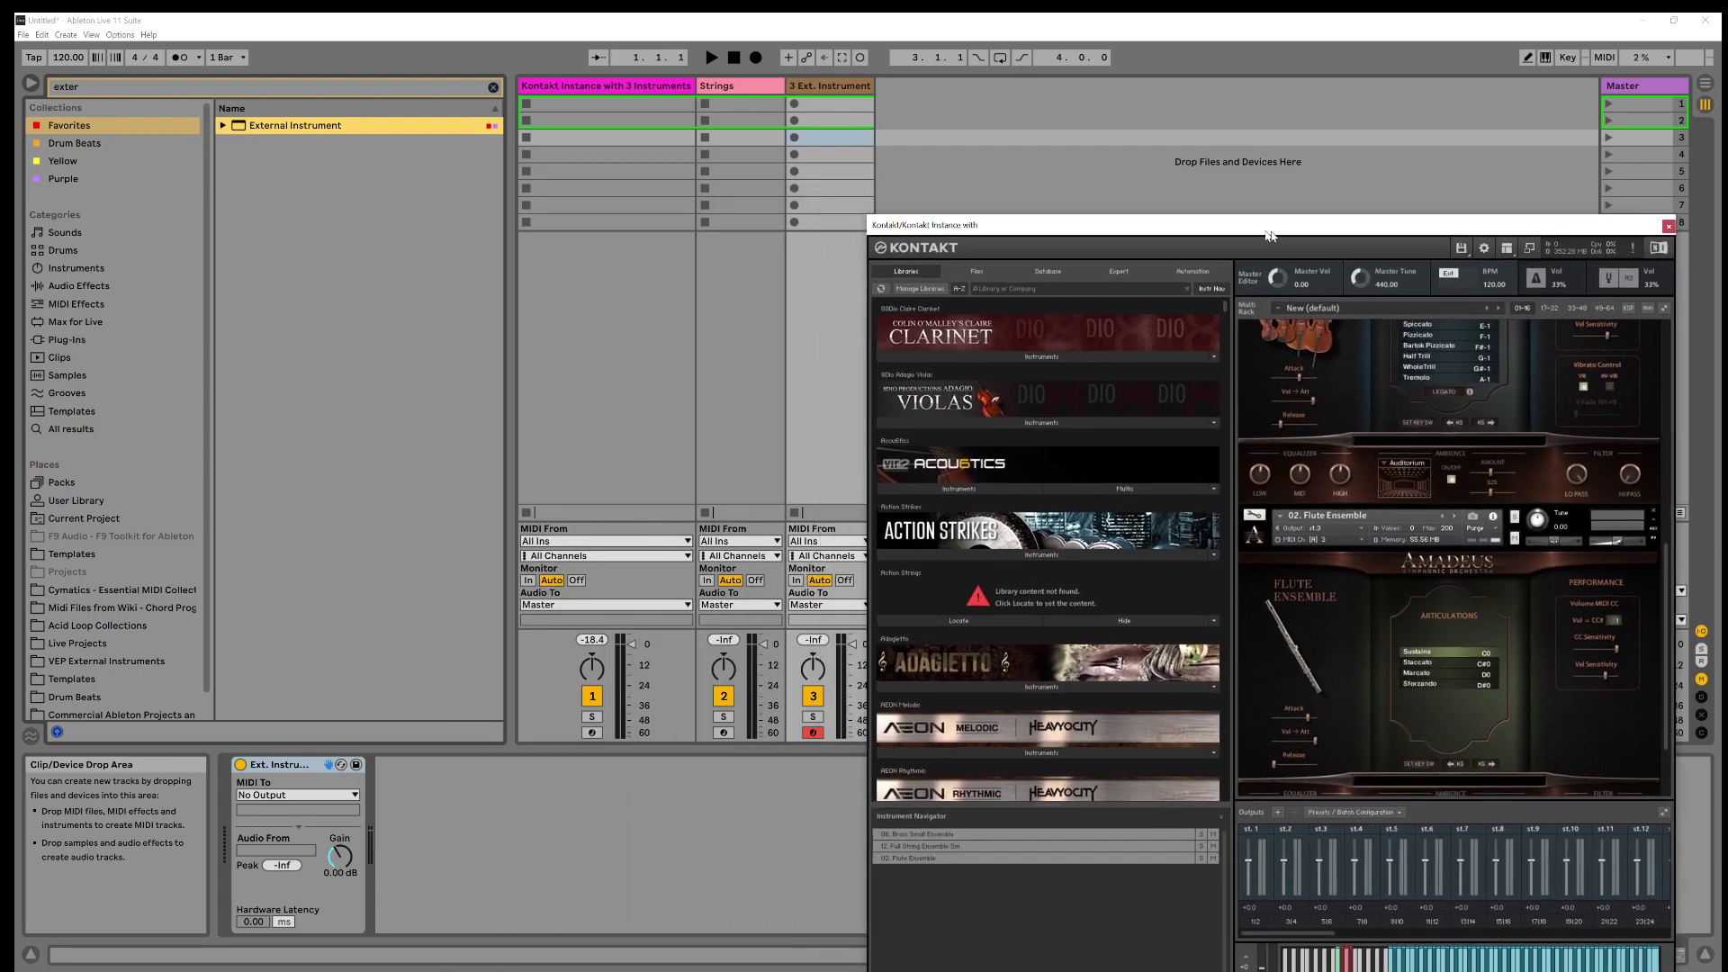
# Rename the third track, which holds the new External Instrument, as "Flutes"
pyautogui.rightClick(816, 87)
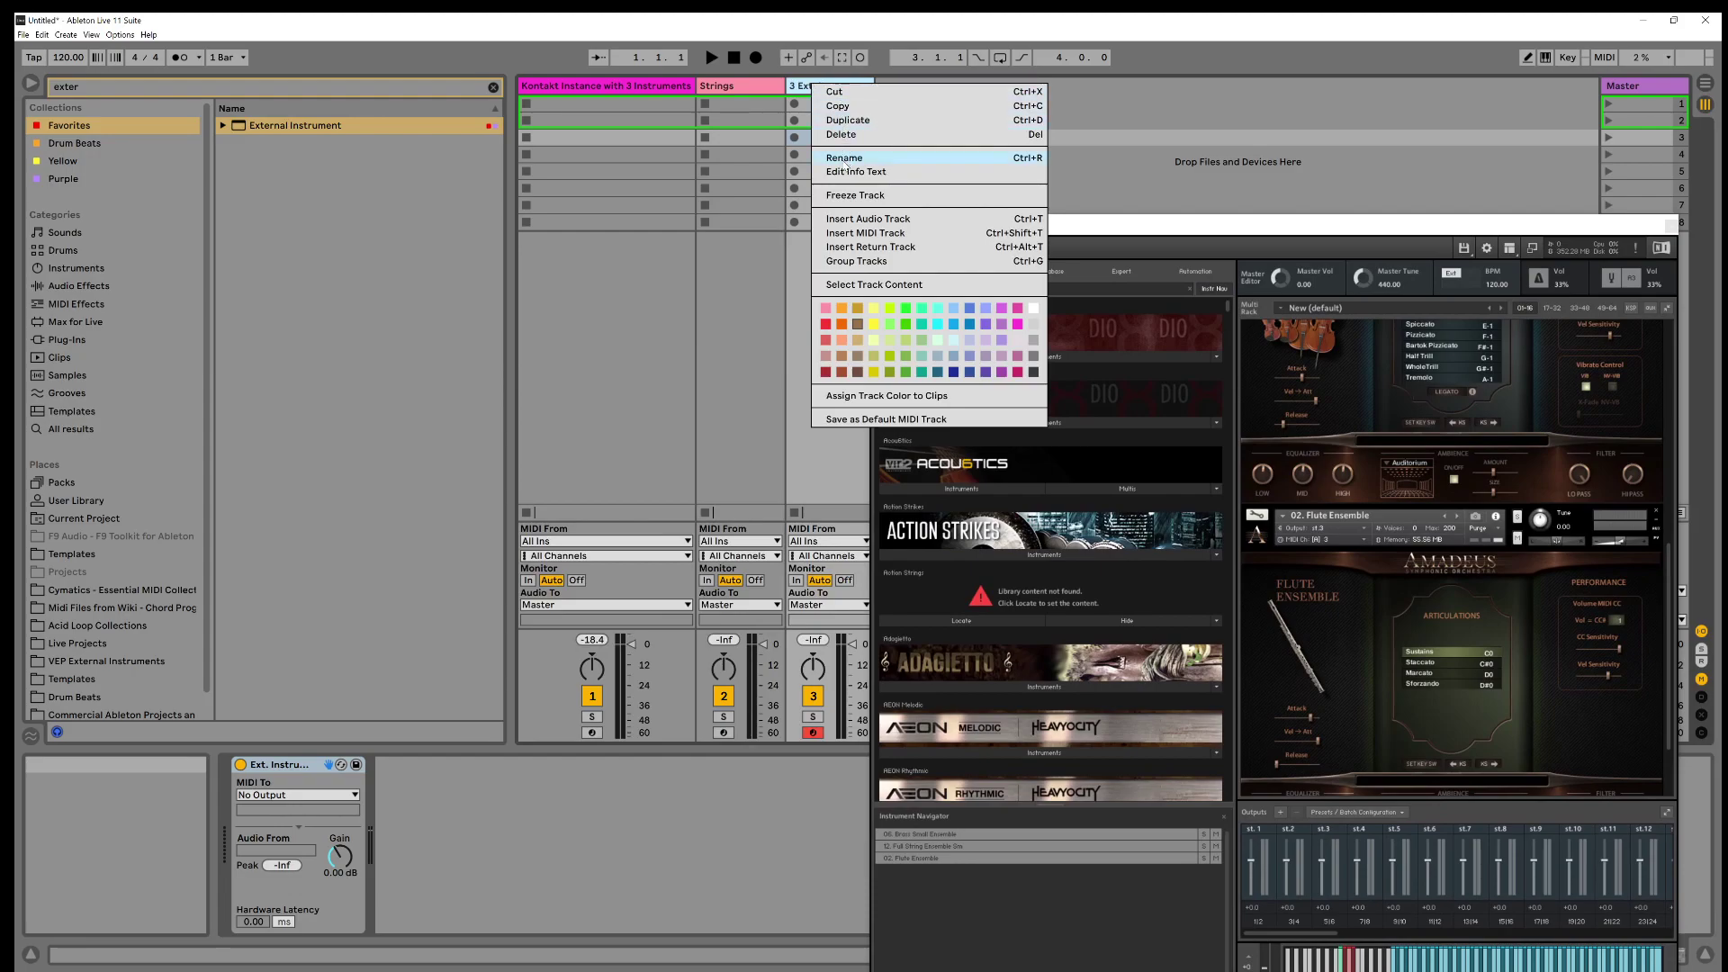
pyautogui.click(846, 158)
pyautogui.write('Flutes')
pyautogui.press('Return')
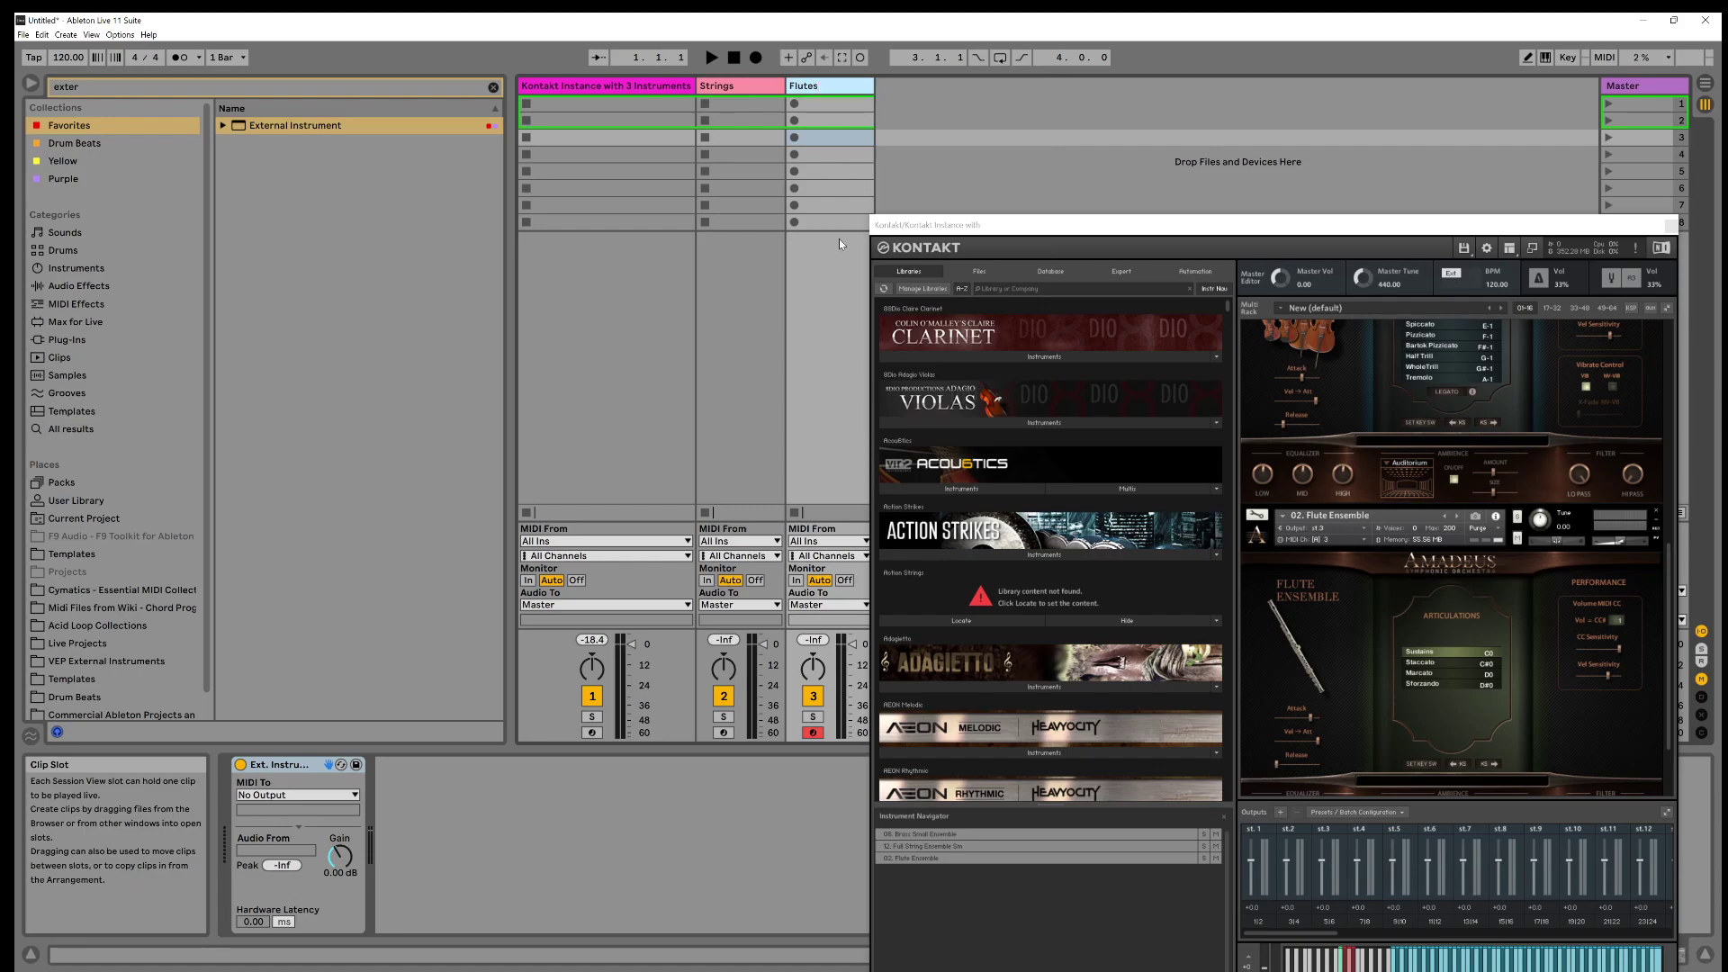
pyautogui.moveTo(936, 231); pyautogui.dragTo(970, 171)
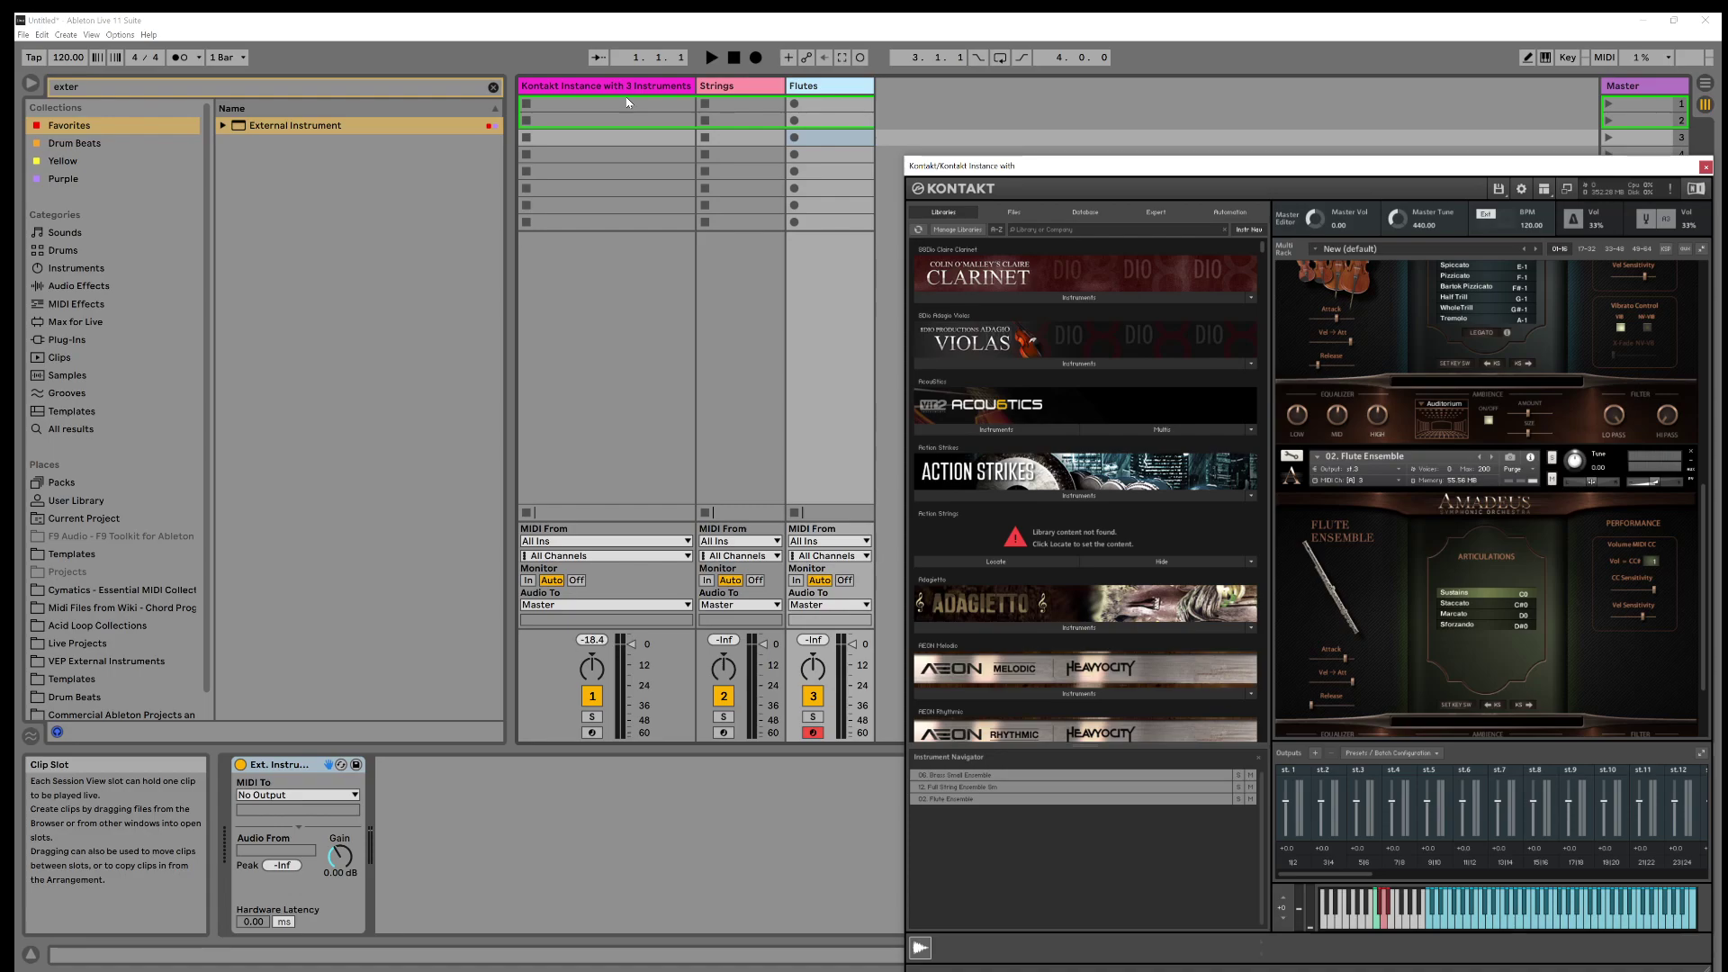
# Route the Flutes External Instrument's MIDI to Kontakt Instance with 3 Instruments on 3-Kontakt and its audio input from Kt. st.3
pyautogui.click(299, 795)
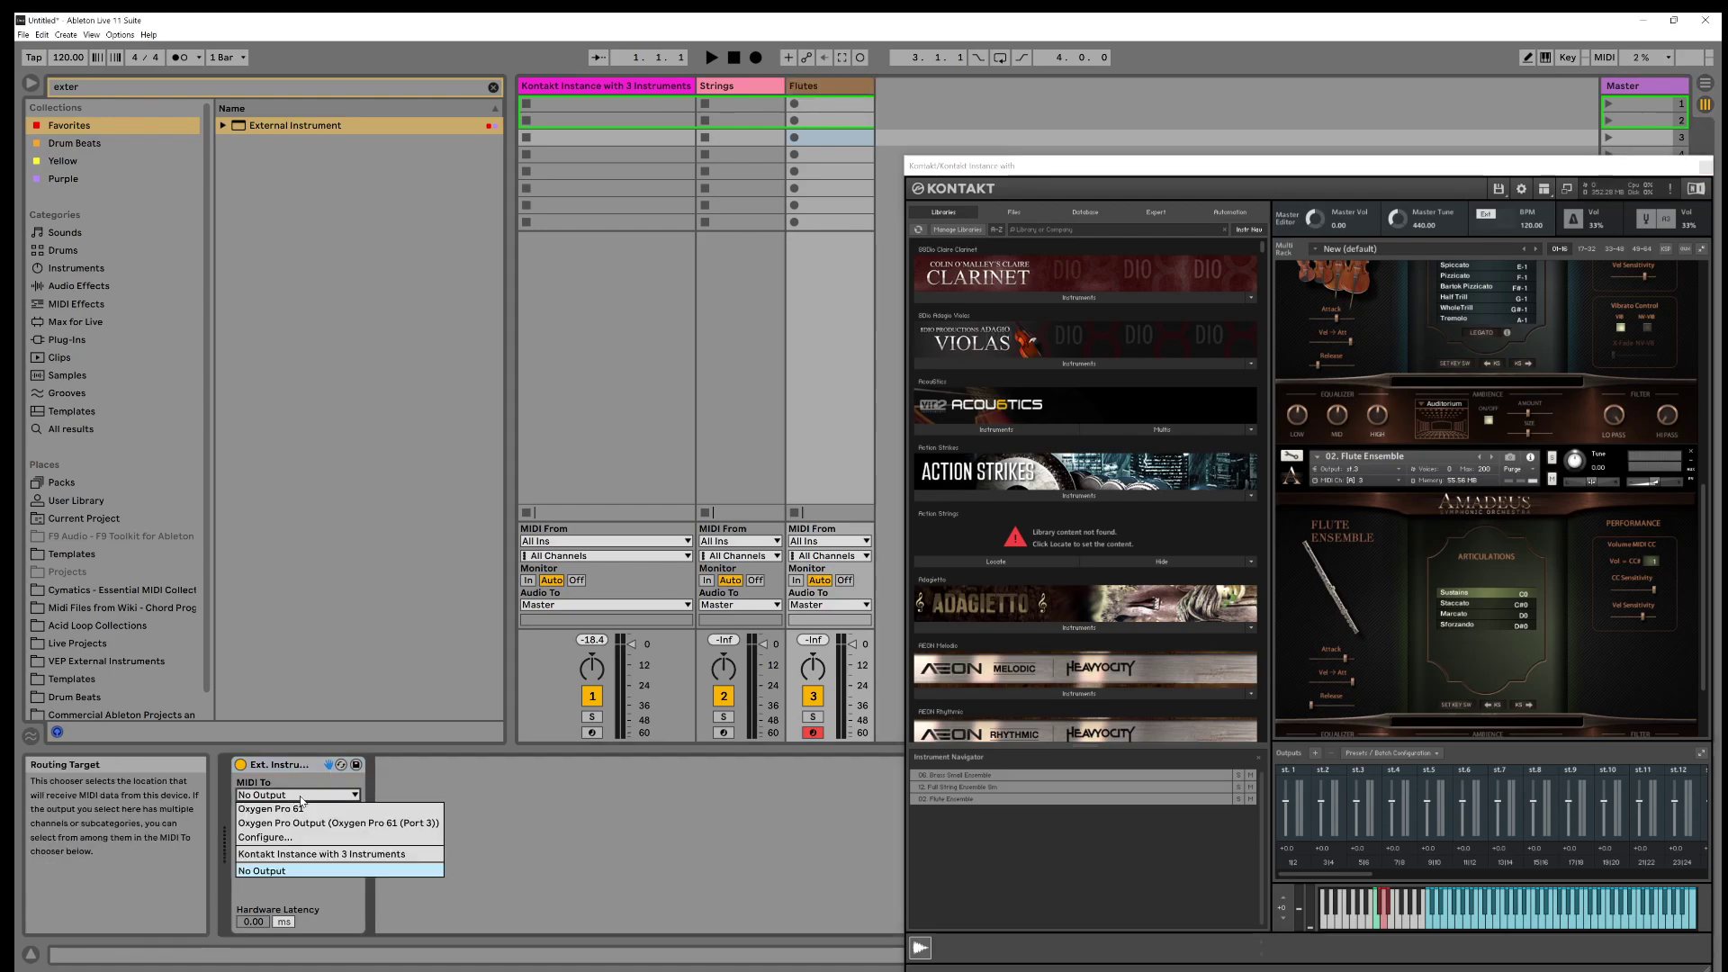
pyautogui.click(302, 855)
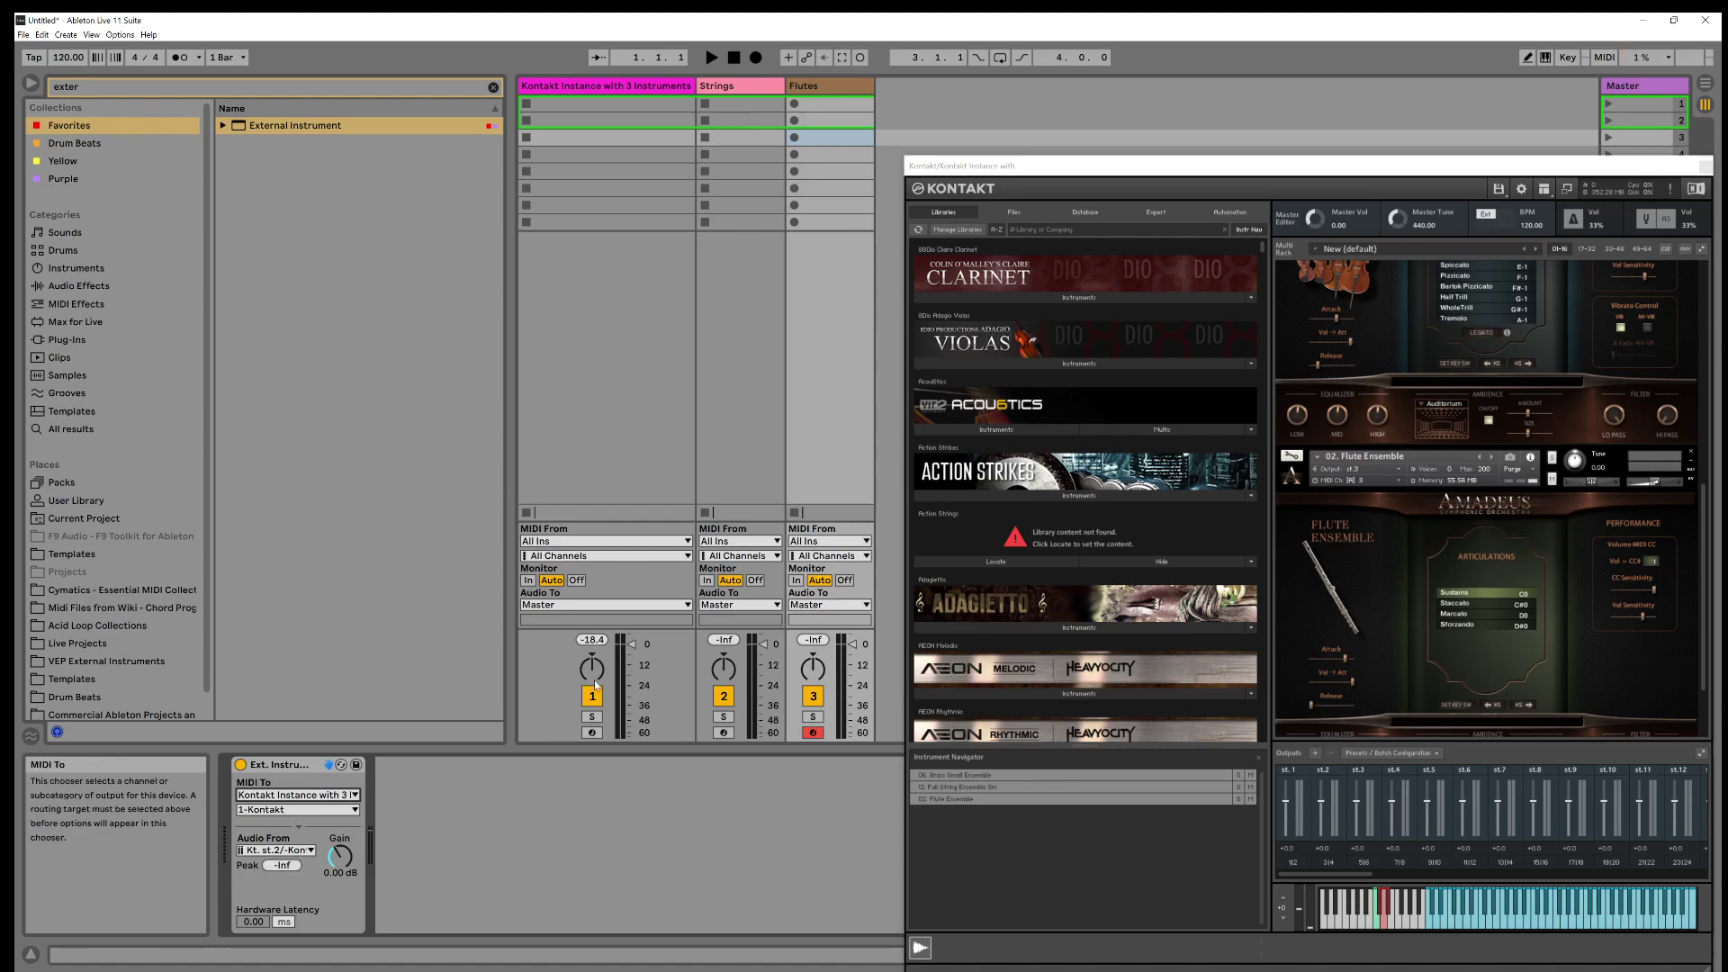
pyautogui.click(277, 810)
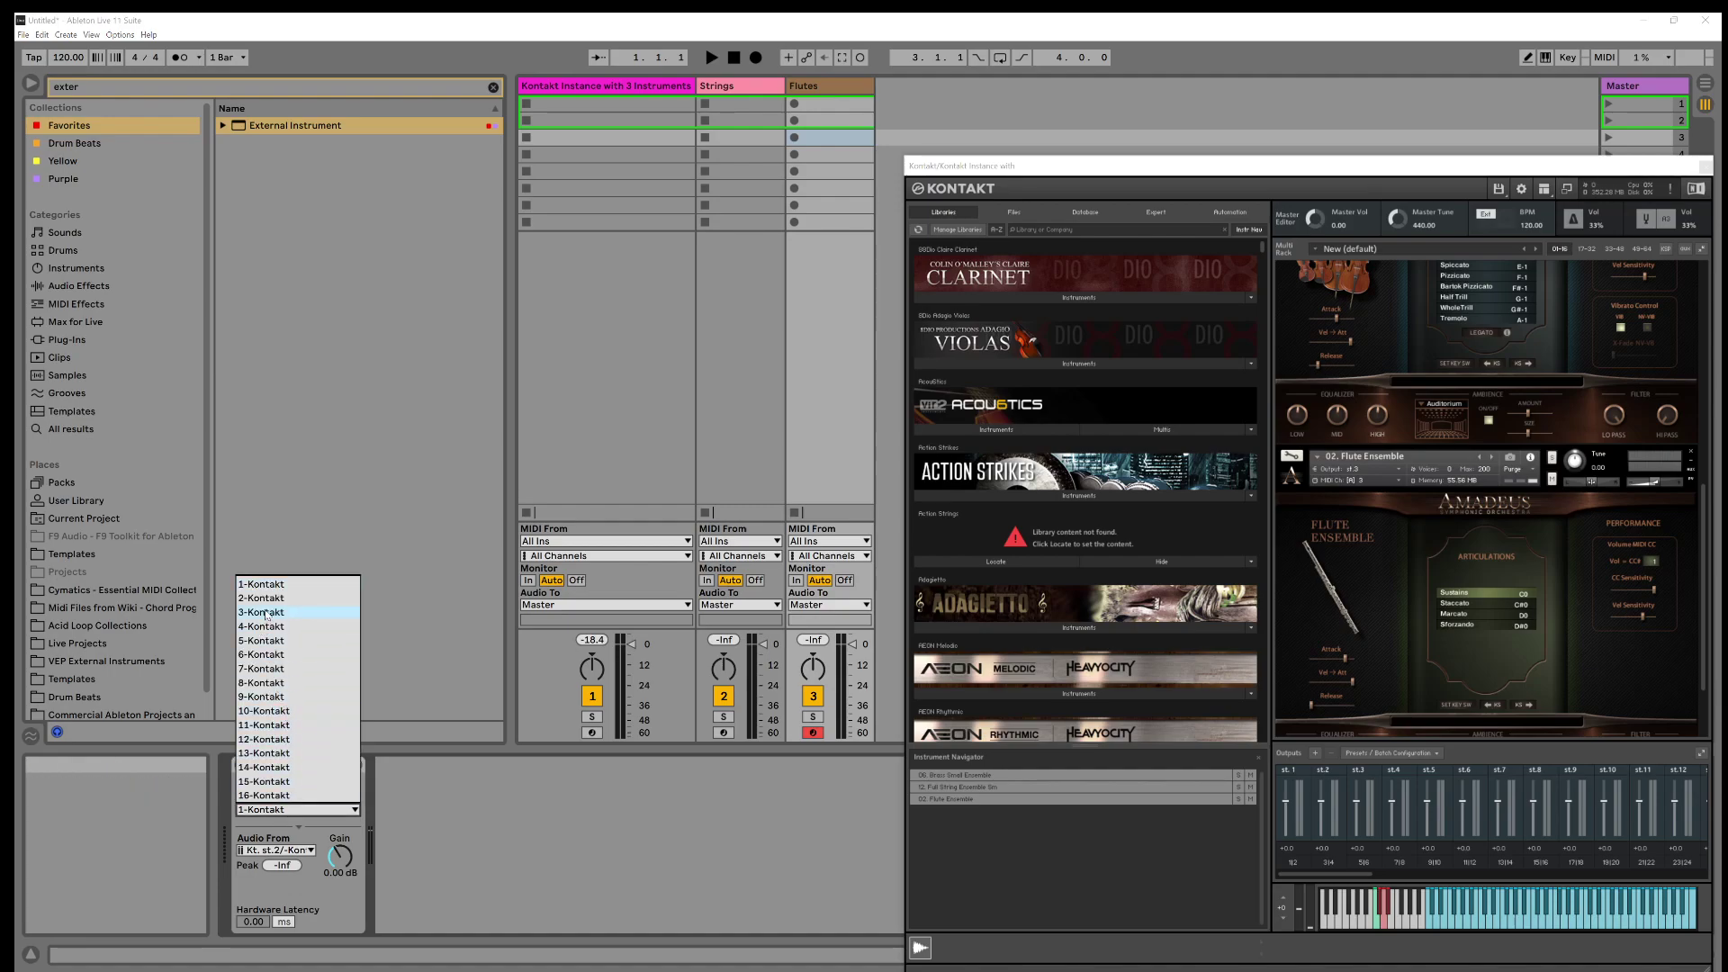
pyautogui.click(267, 613)
pyautogui.click(277, 852)
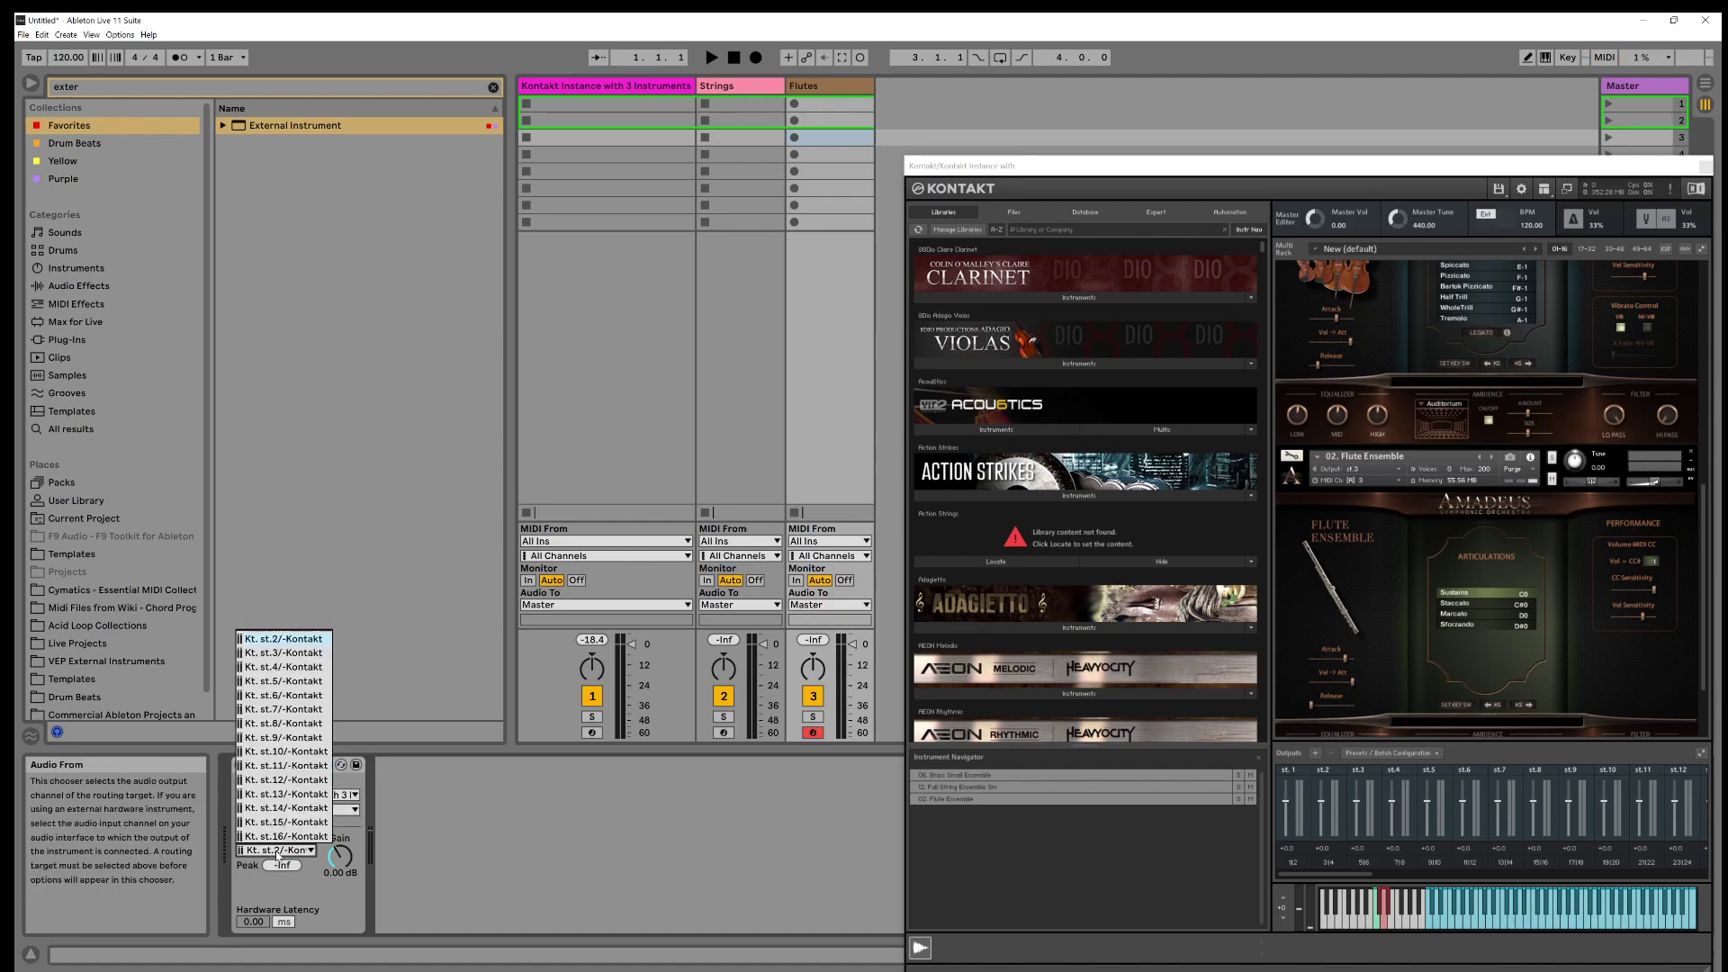
pyautogui.click(270, 654)
# Arm the Strings track to audition its Kontakt routing
pyautogui.moveTo(1135, 180); pyautogui.dragTo(1221, 142)
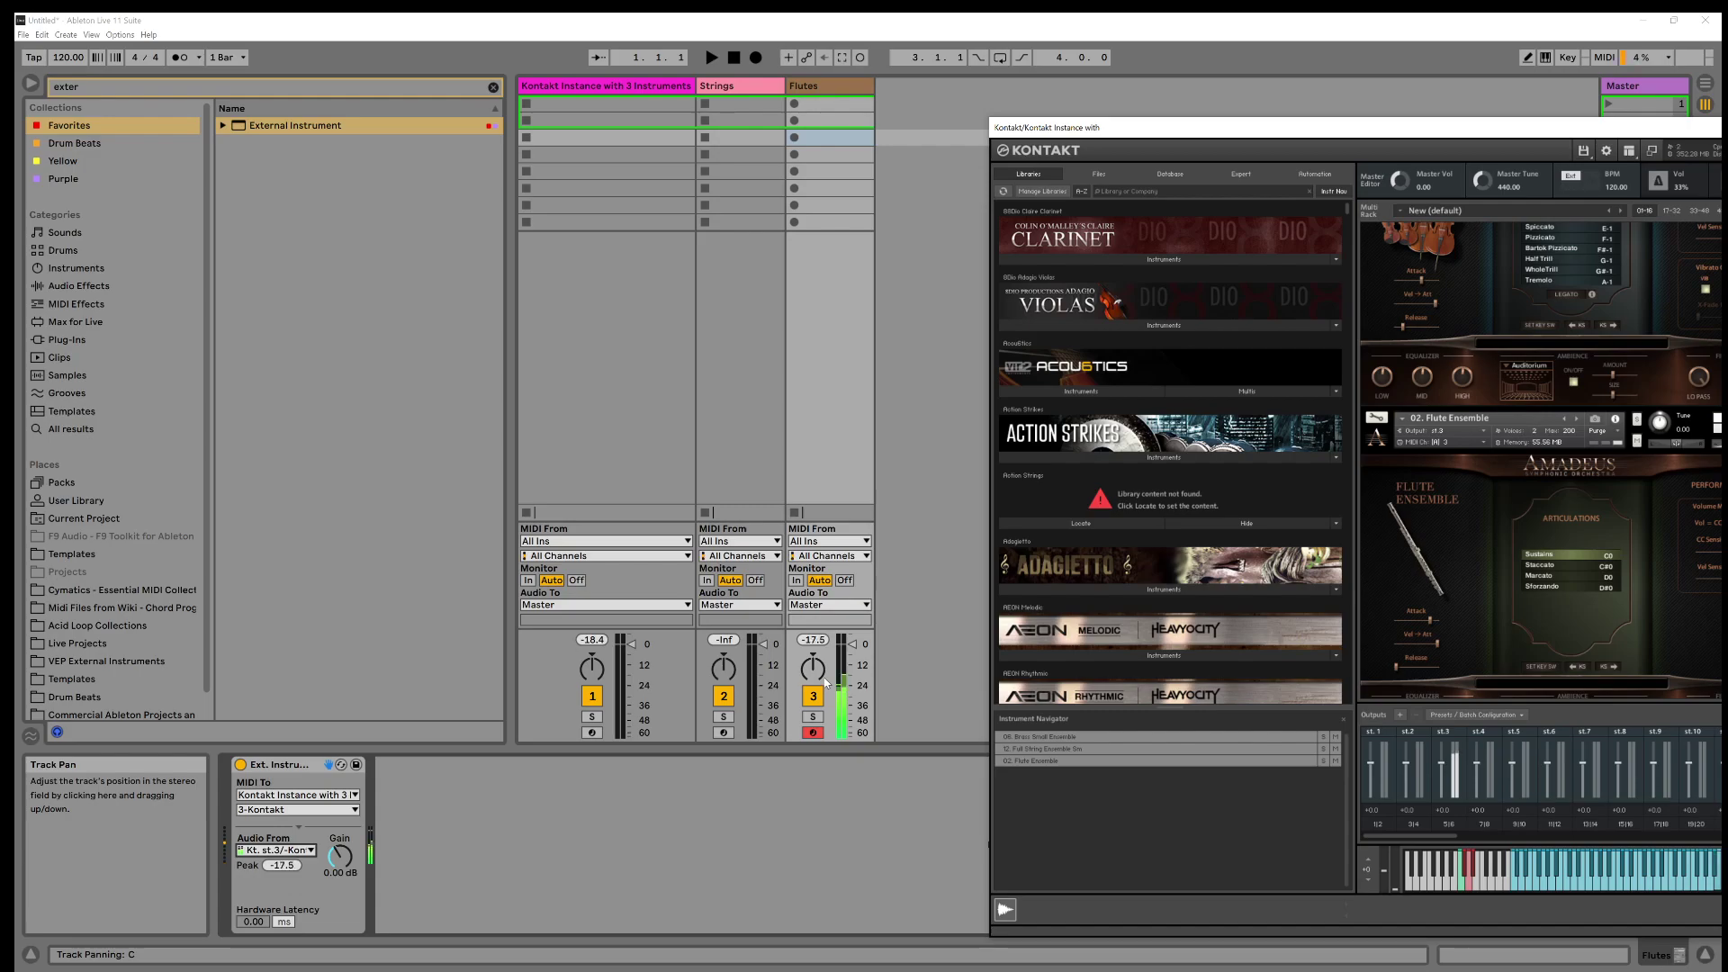
pyautogui.click(720, 85)
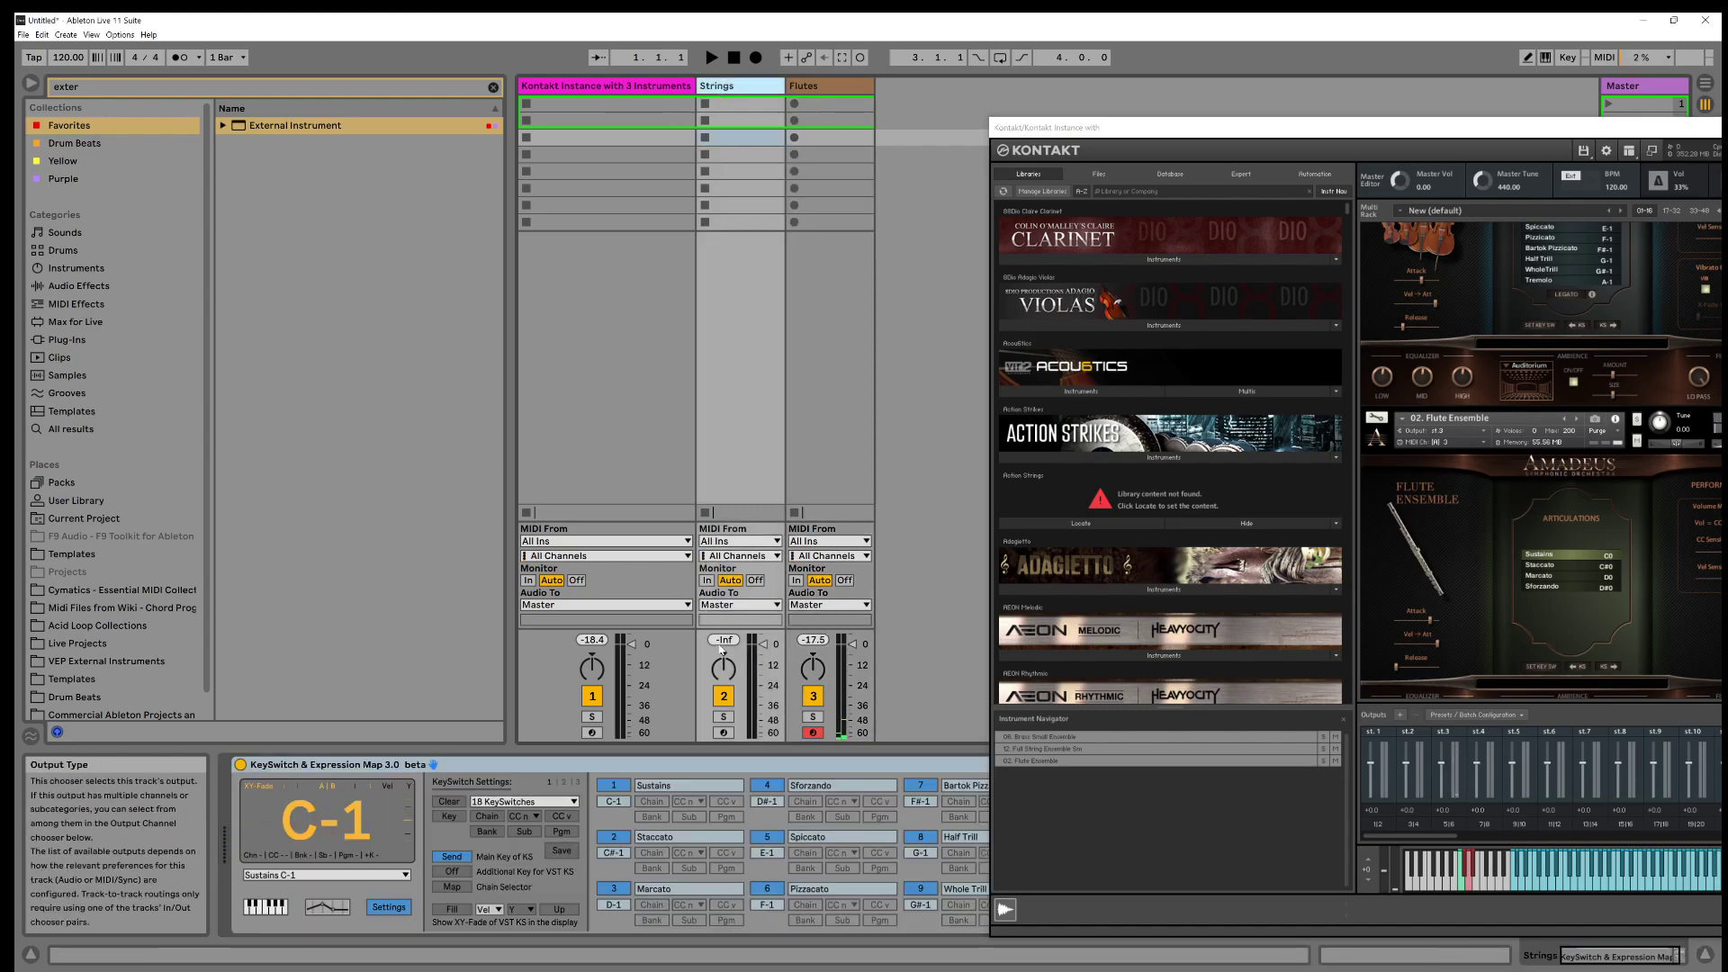
pyautogui.click(724, 733)
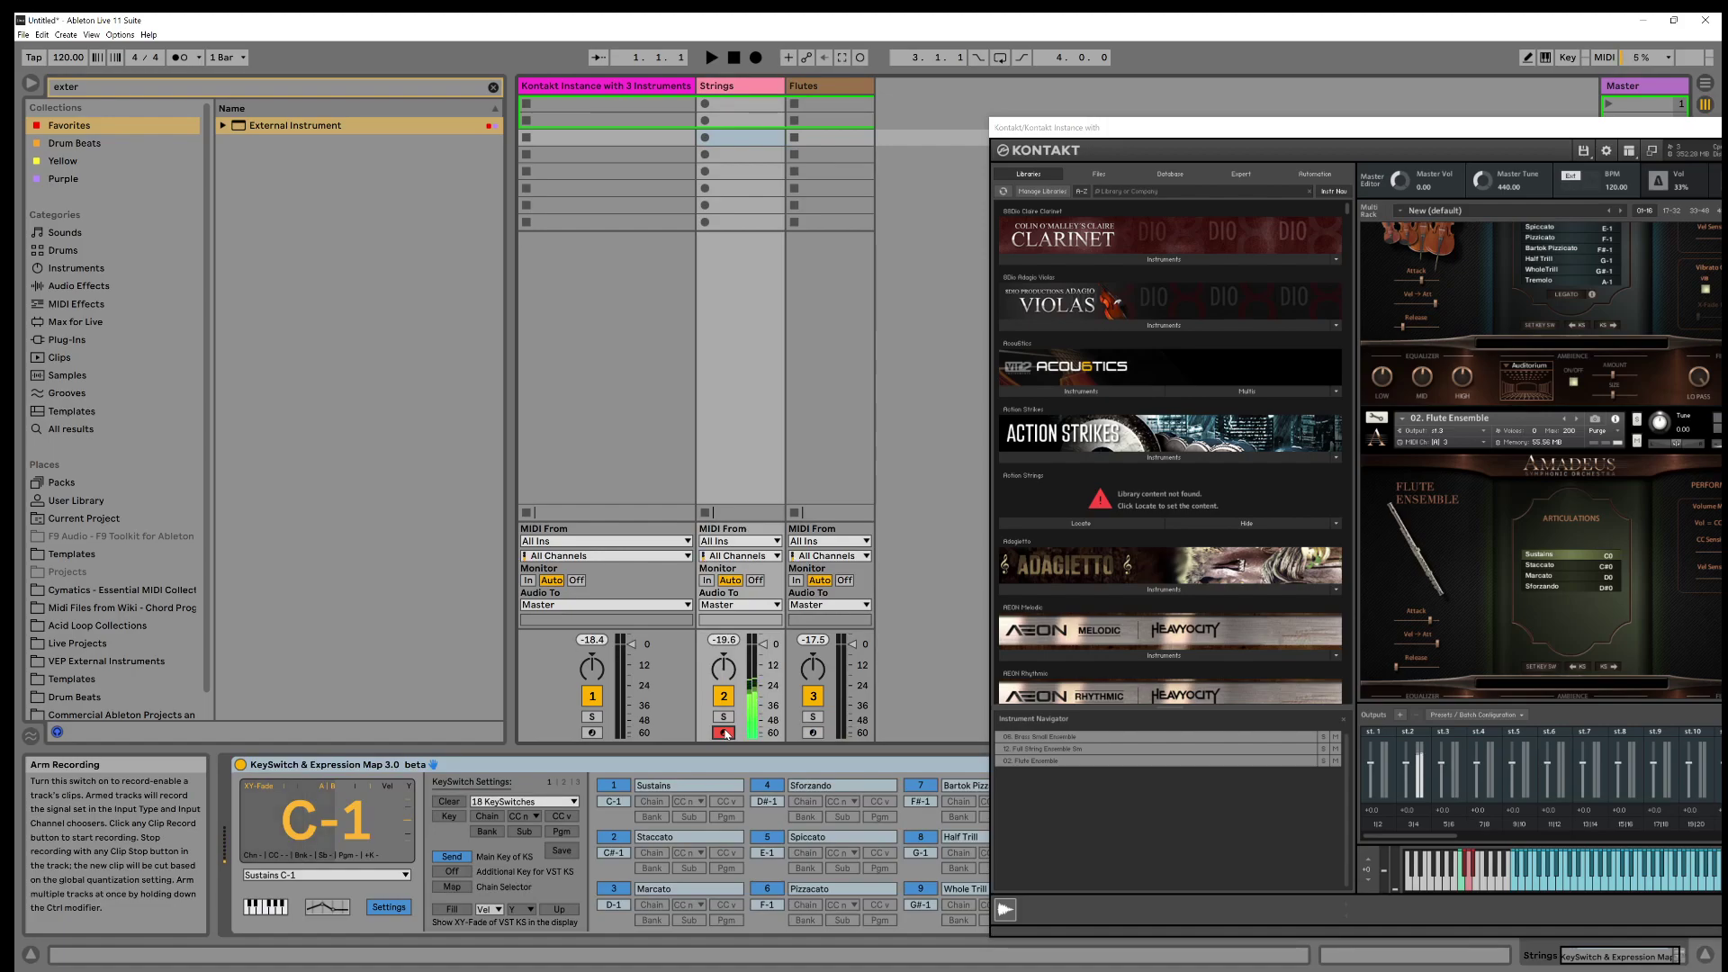
# Bring up the Brass Small Ensemble in the Kontakt rack and arm the Kontakt Instance with 3 Instruments track
pyautogui.click(561, 87)
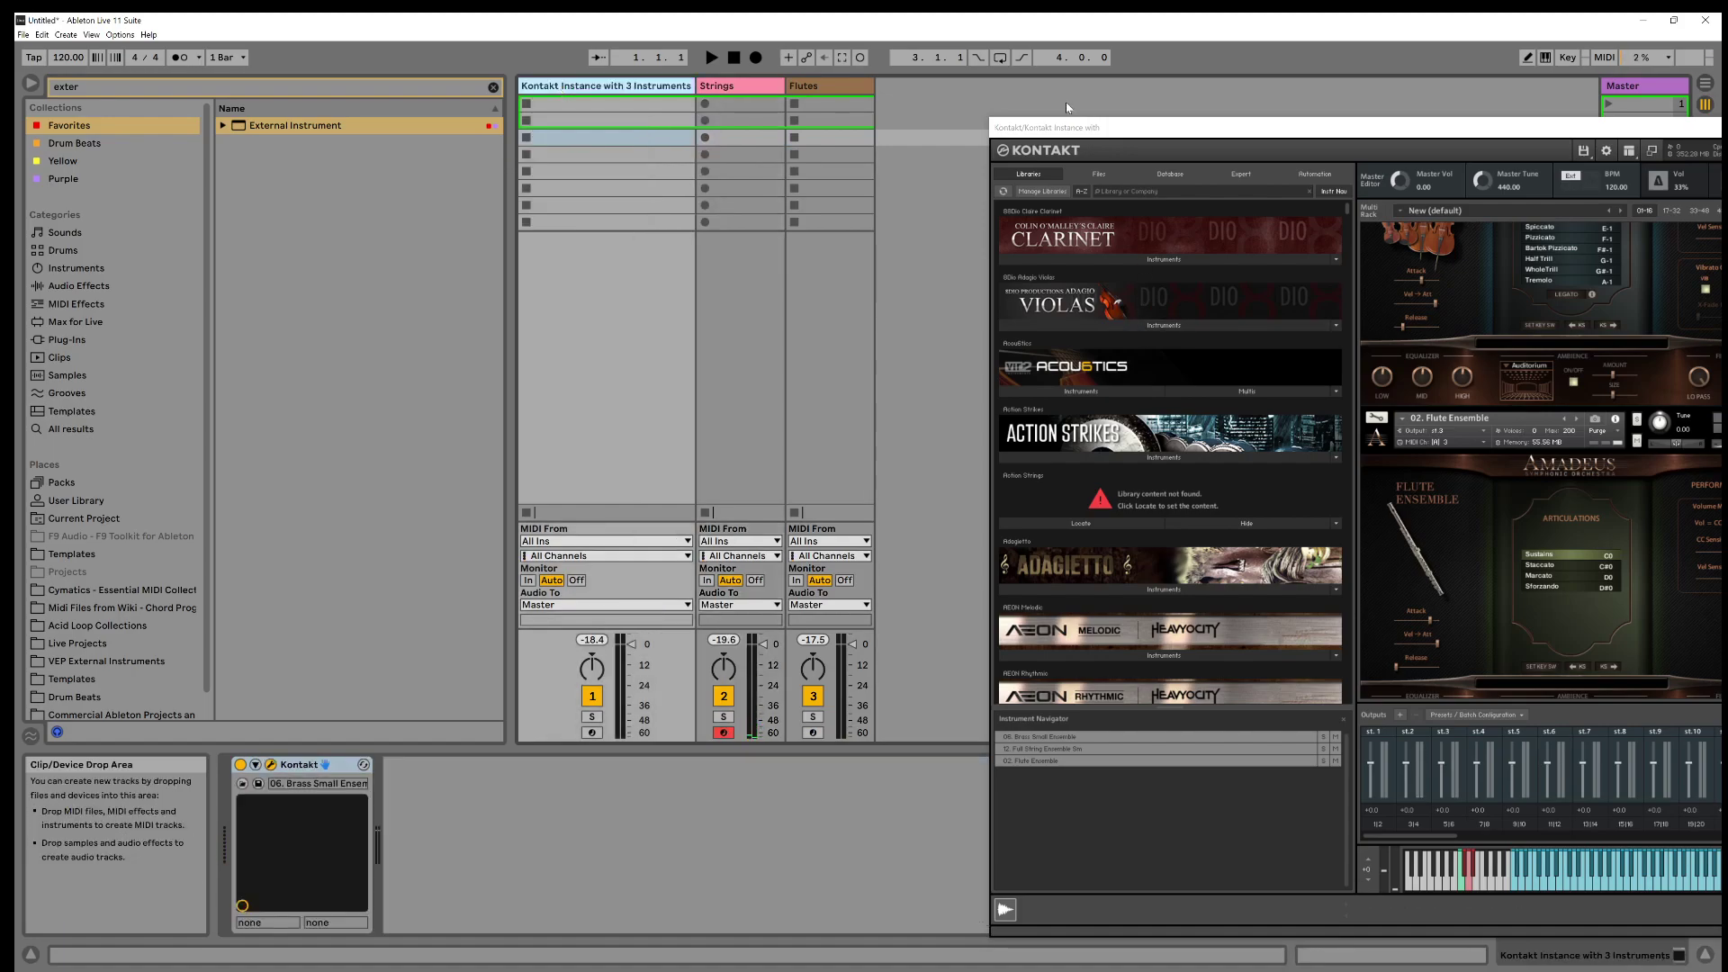
pyautogui.moveTo(1100, 133); pyautogui.dragTo(890, 143)
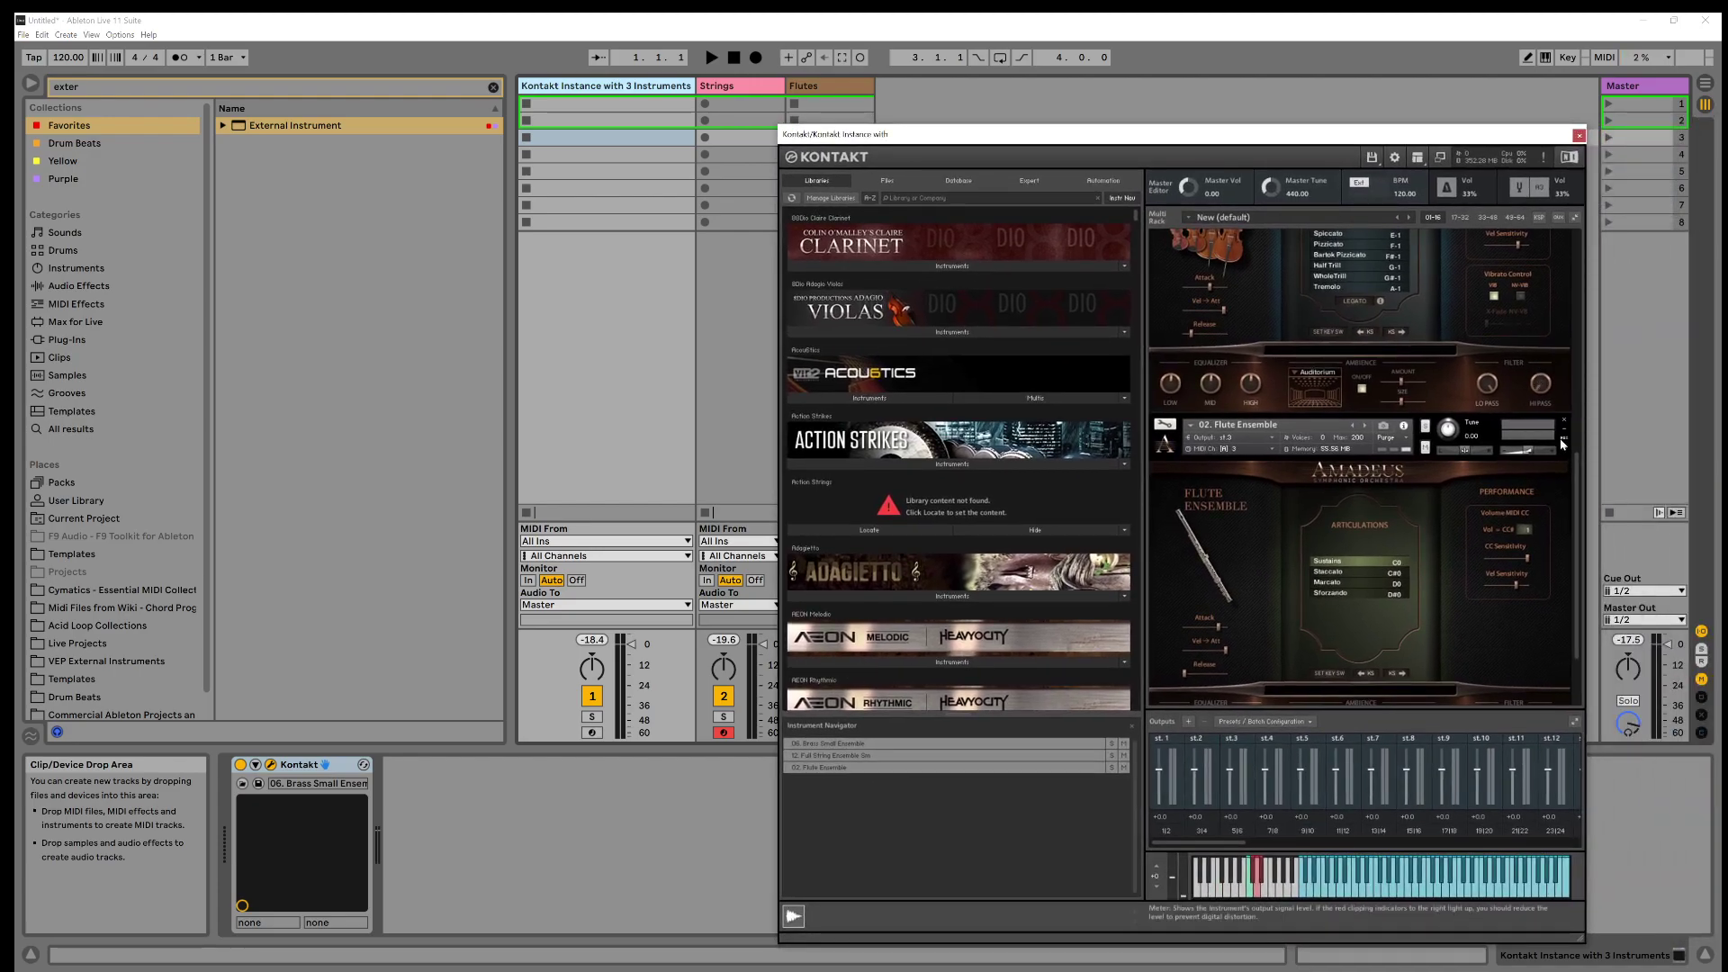
pyautogui.moveTo(1578, 463); pyautogui.dragTo(1584, 240)
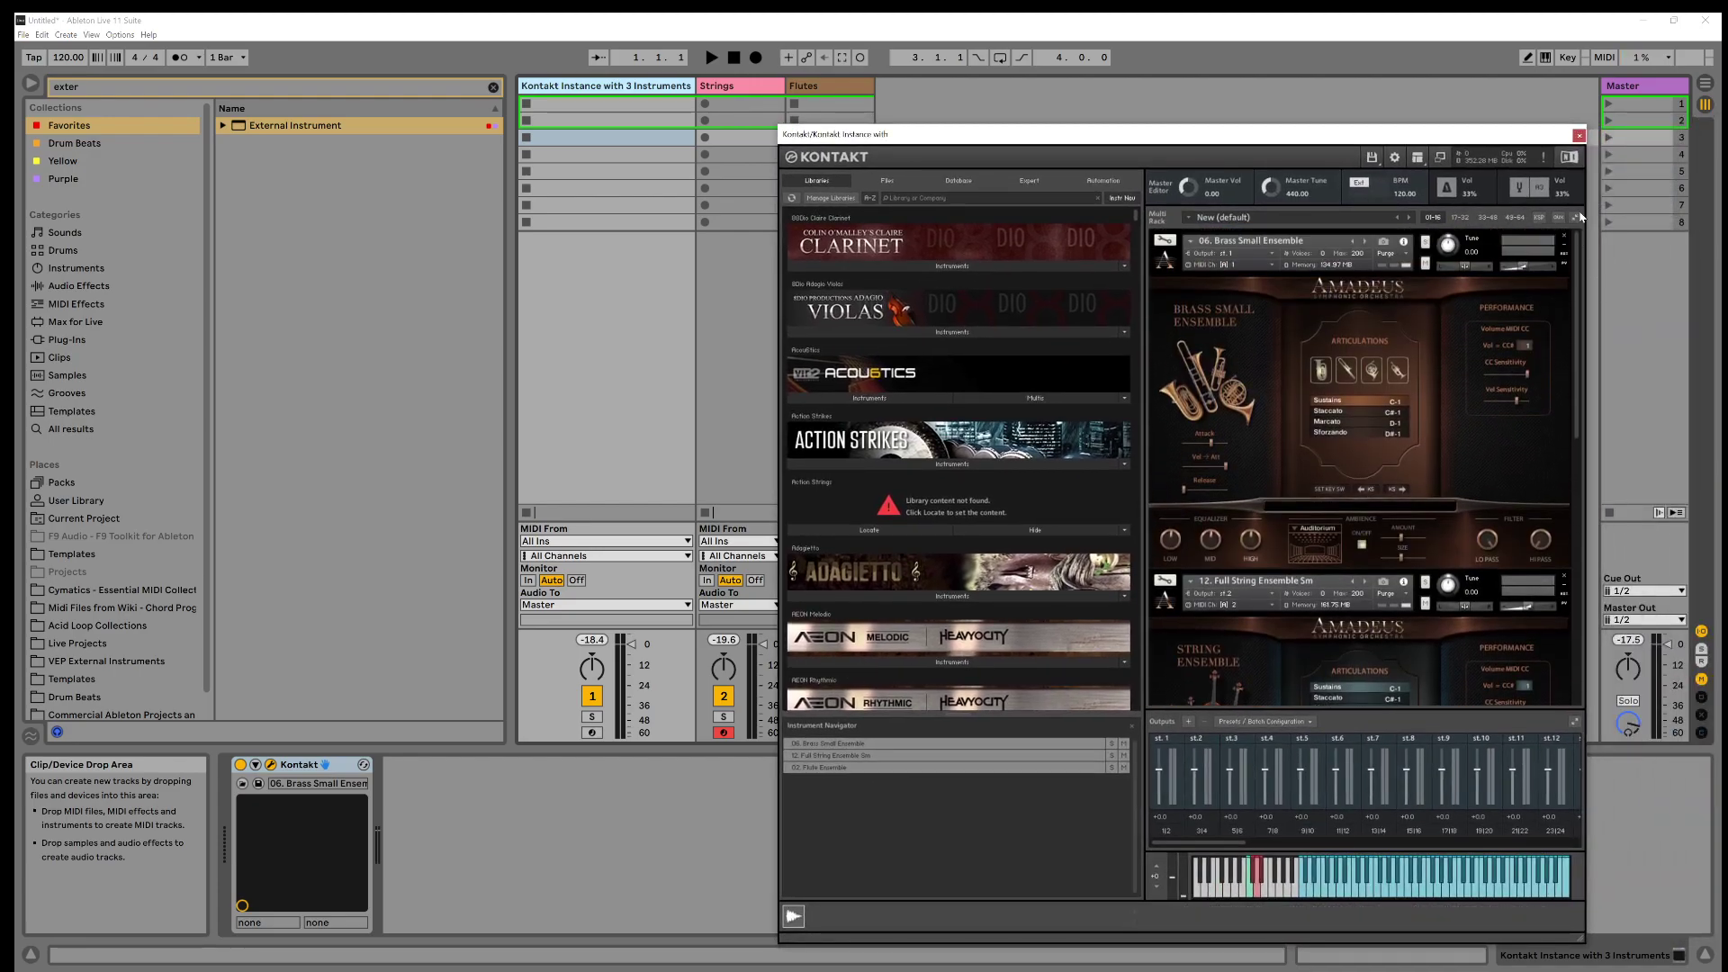
pyautogui.moveTo(1209, 133); pyautogui.dragTo(1330, 141)
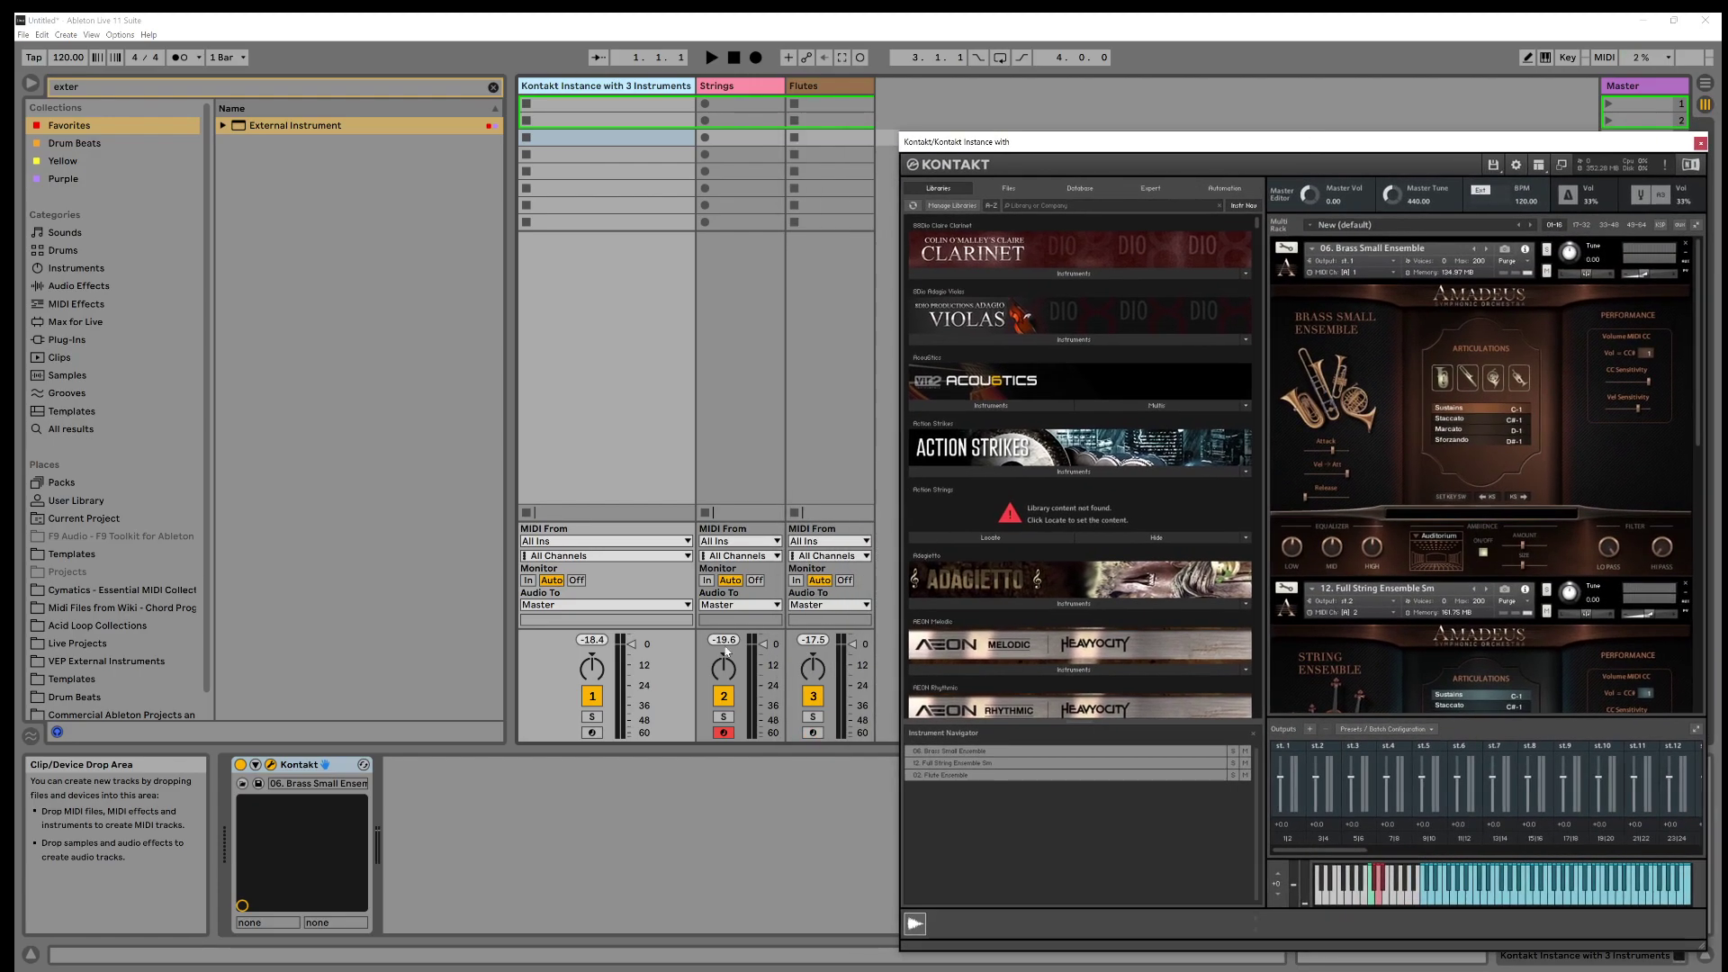
pyautogui.click(593, 732)
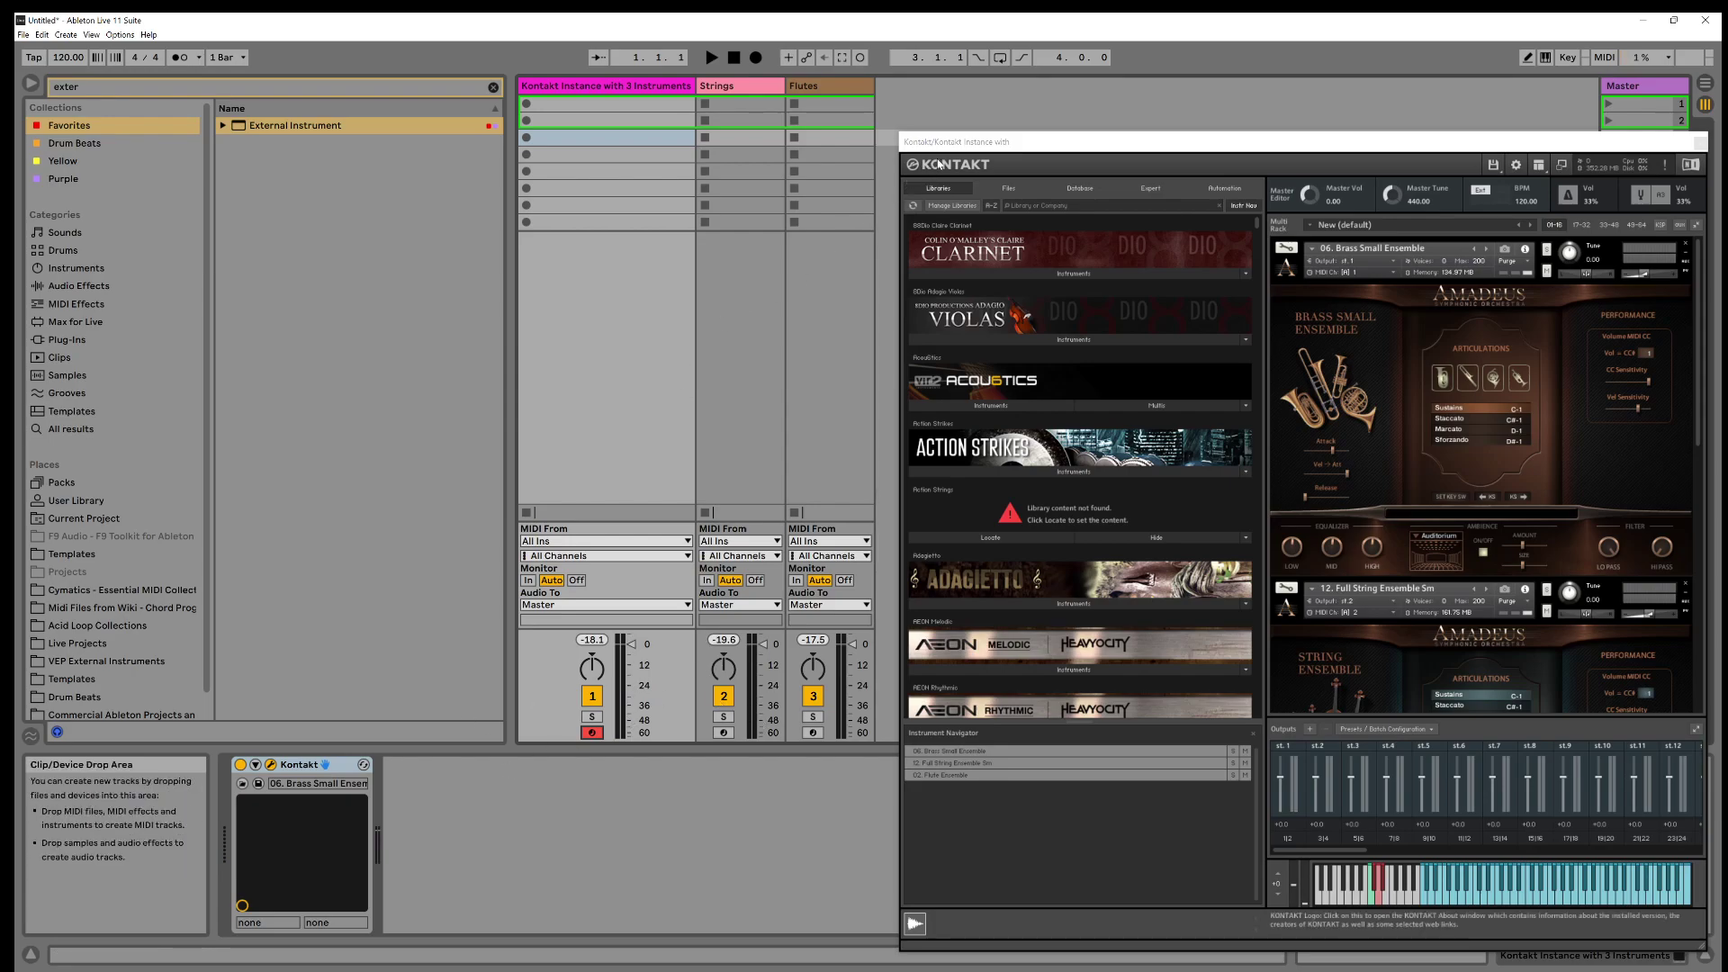
# Clear the browser search and add KeySwitch & Expression Map 3.0 beta before the External Instrument on the Flutes track
pyautogui.moveTo(988, 141); pyautogui.dragTo(1058, 121)
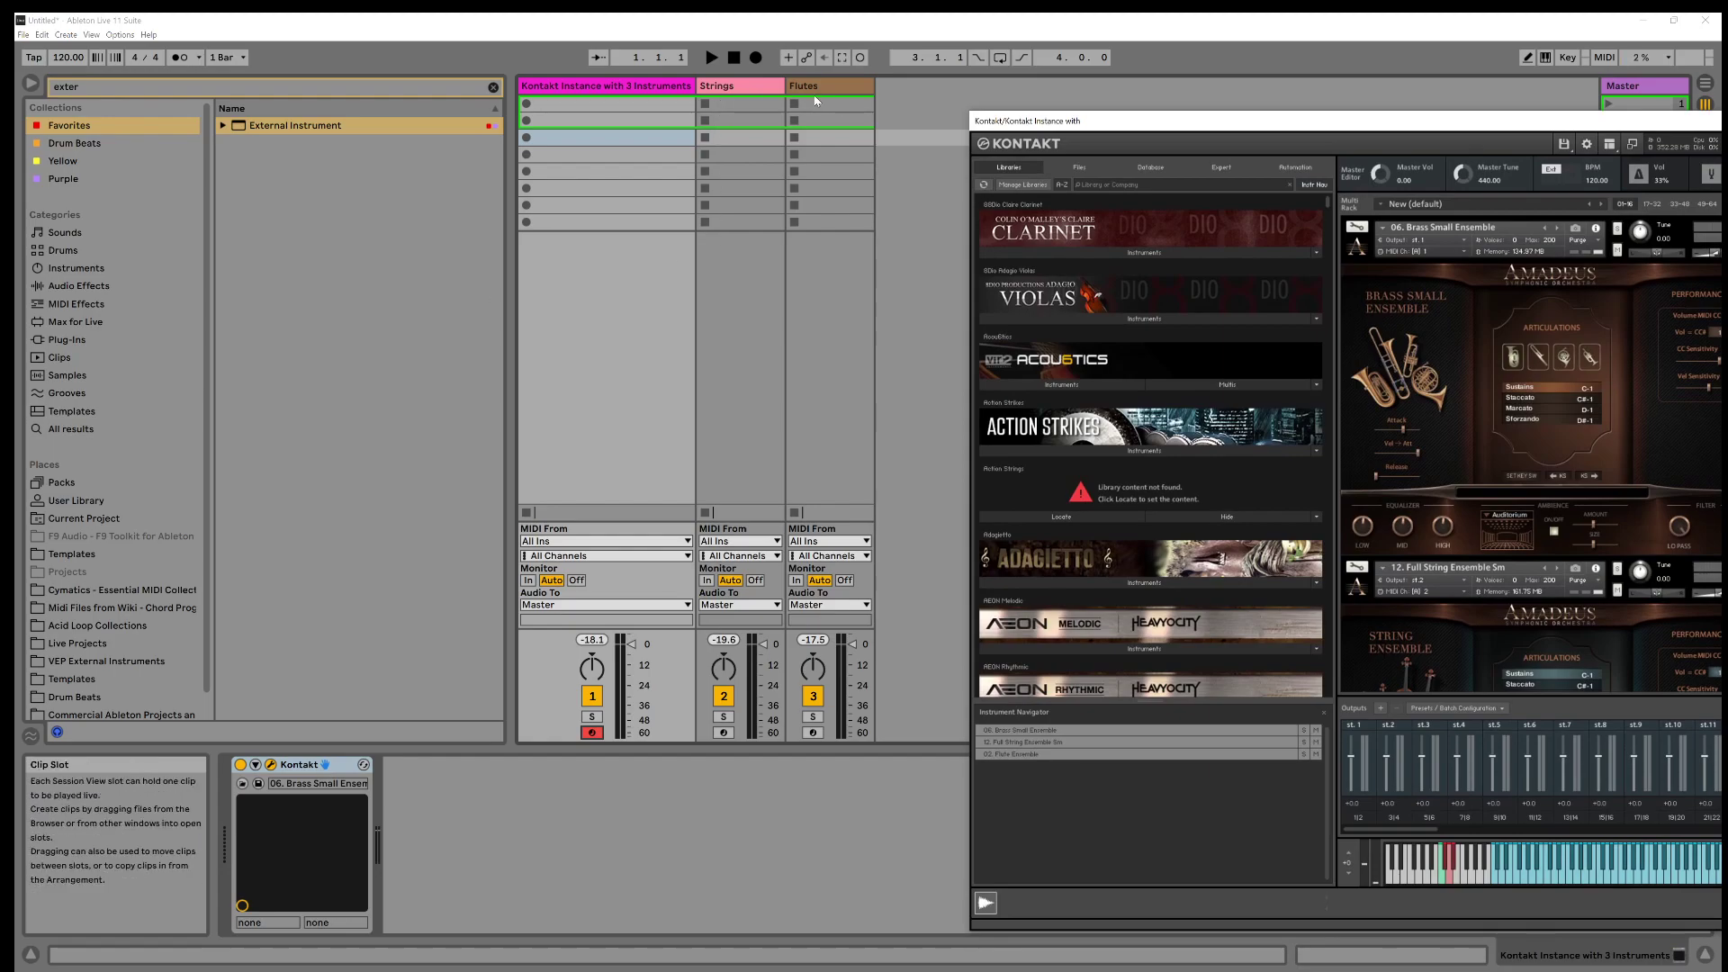
pyautogui.click(829, 137)
pyautogui.click(99, 93)
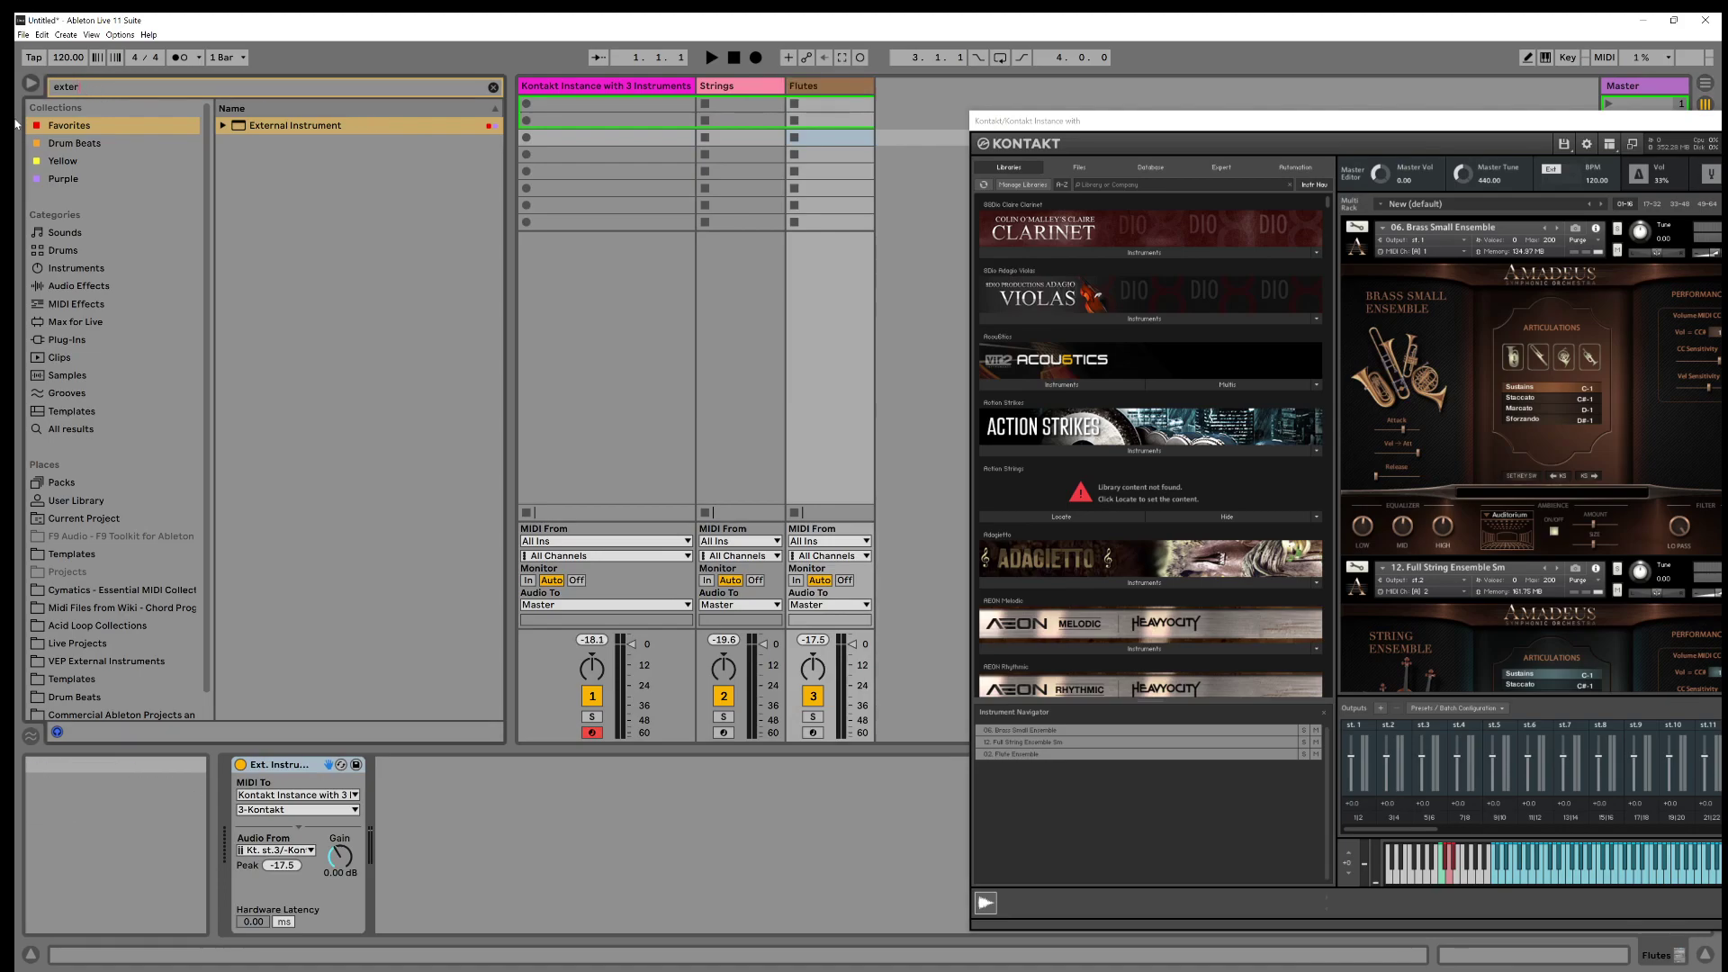
pyautogui.press('BackSpace')
pyautogui.press('BackSpace')
pyautogui.press('BackSpace')
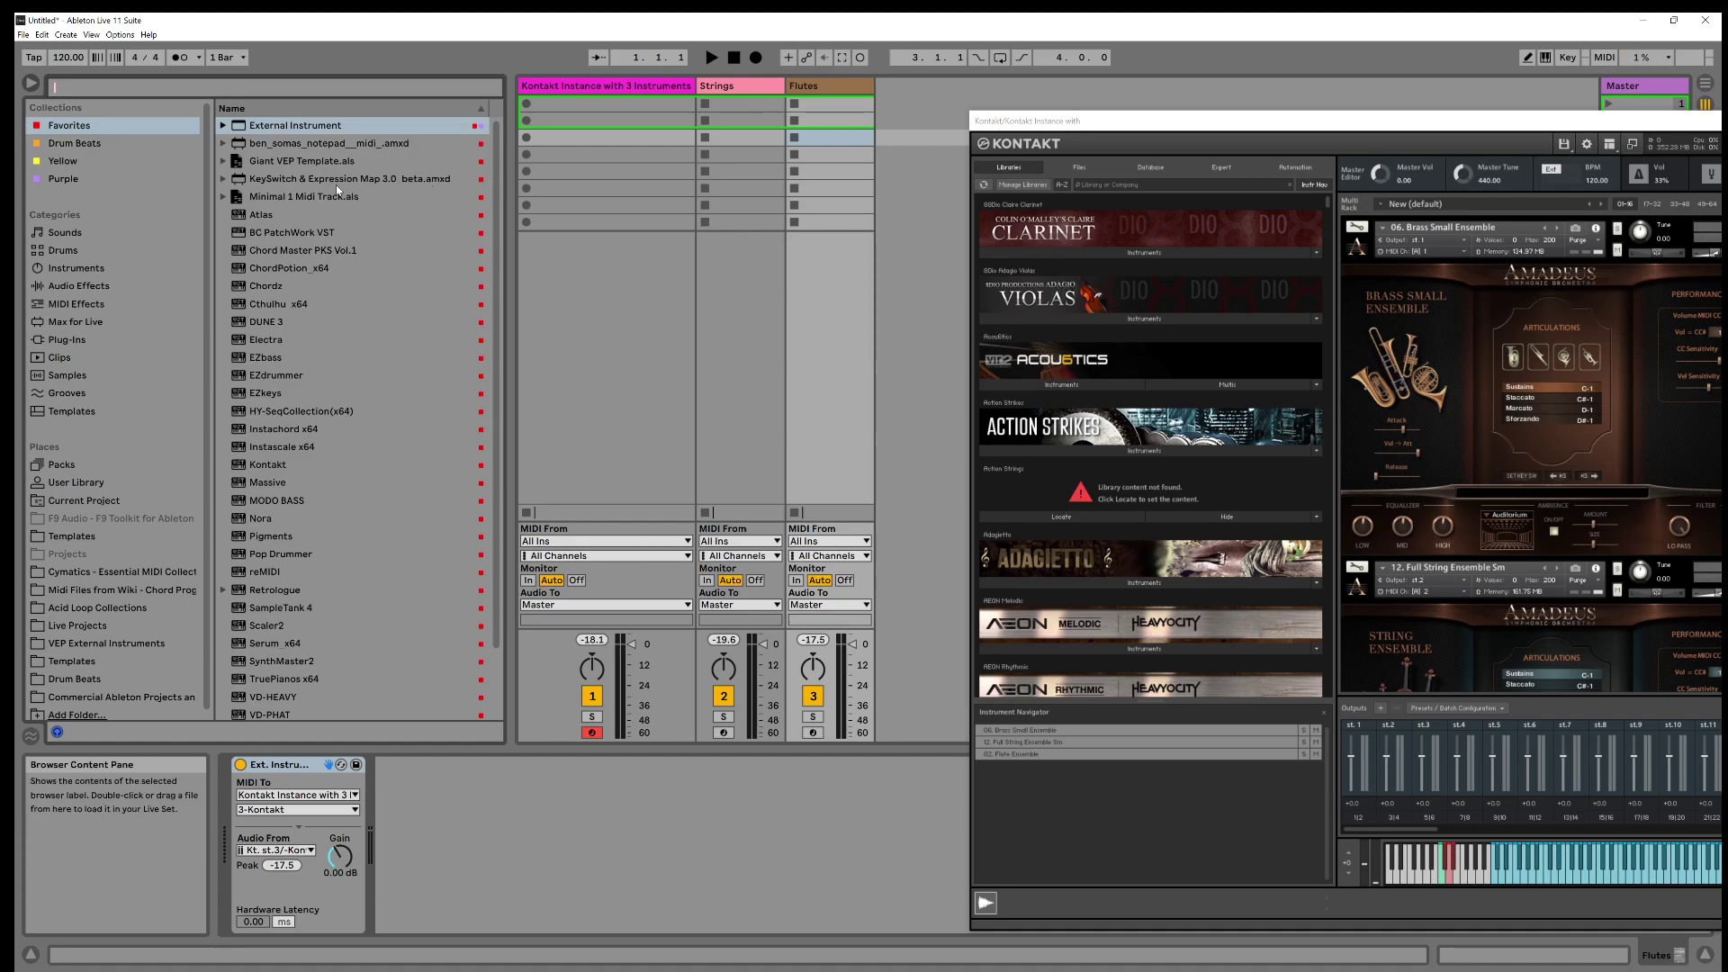
pyautogui.moveTo(326, 183); pyautogui.dragTo(469, 829)
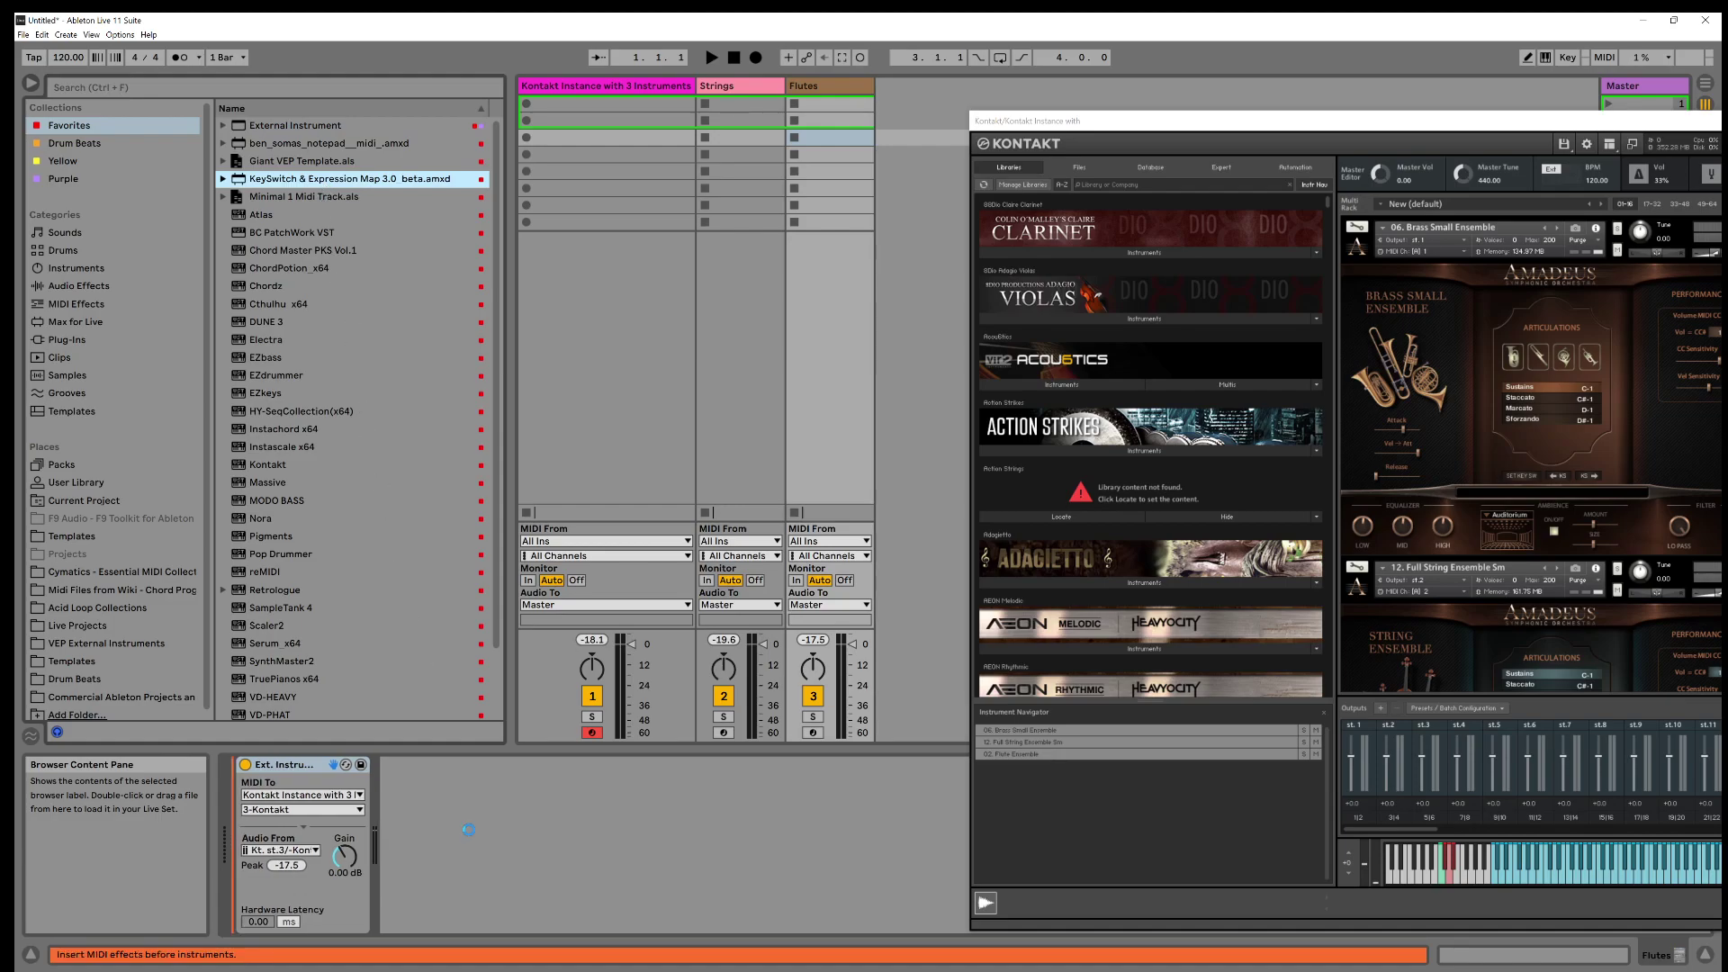
pyautogui.moveTo(469, 829); pyautogui.dragTo(470, 833)
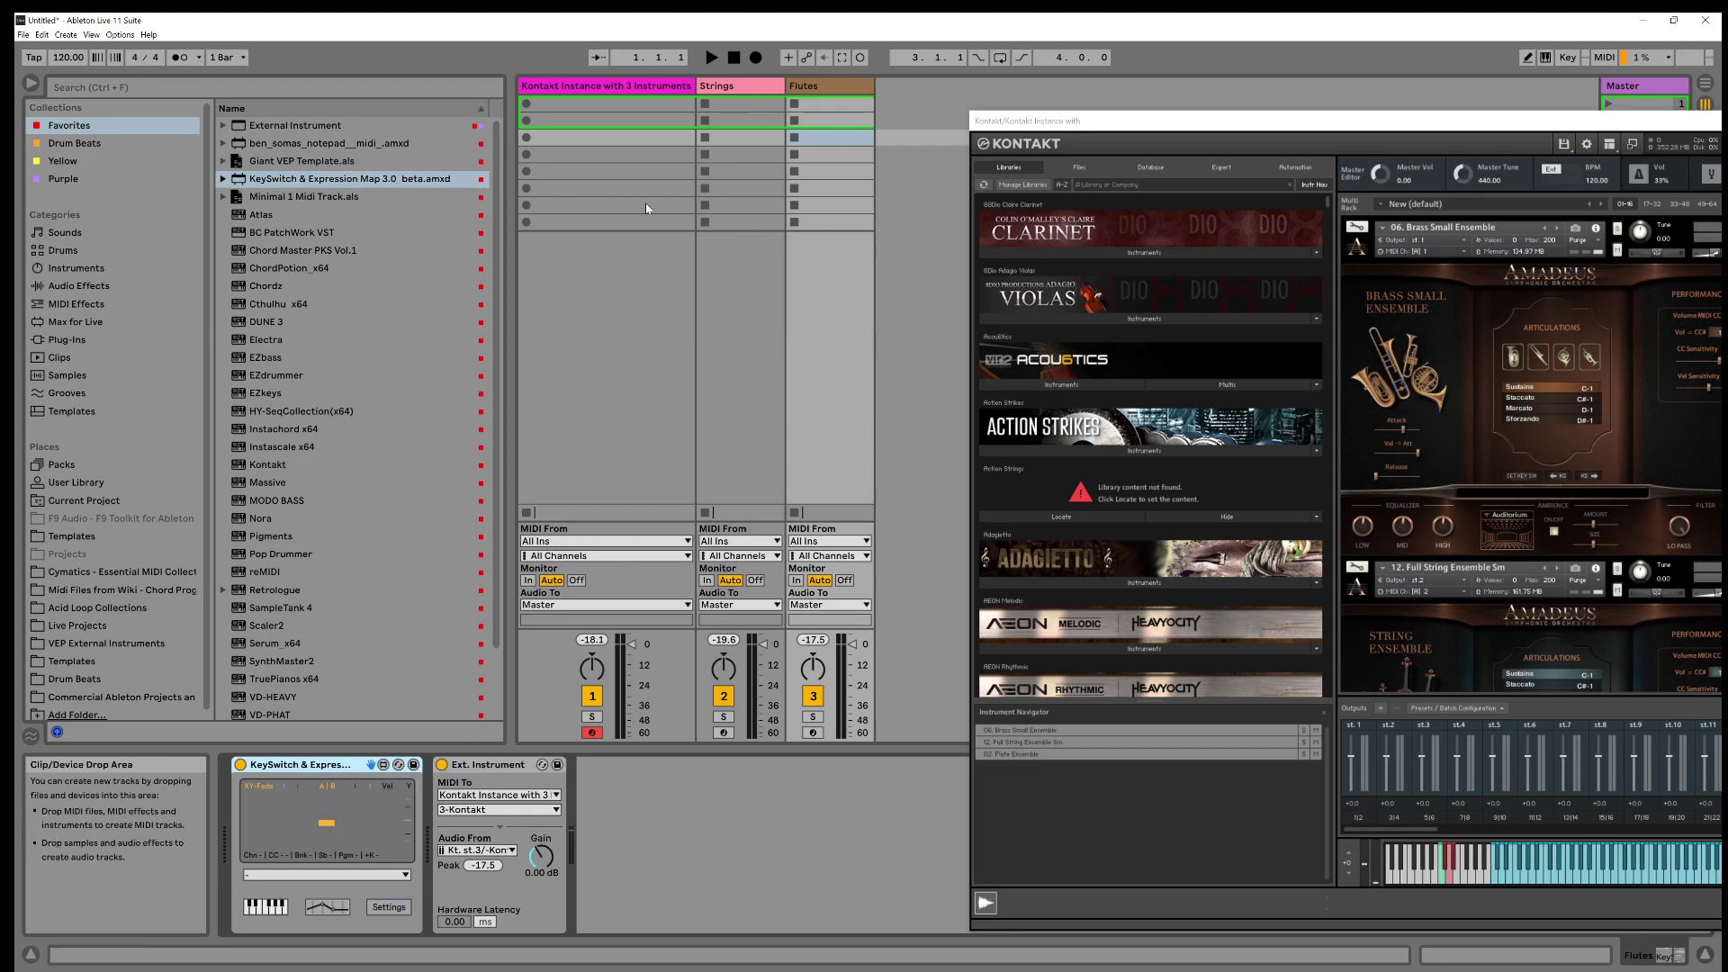
# Add KeySwitch & Expression Map 3.0 beta before Kontakt on the Kontakt Instance with 3 Instruments track
pyautogui.click(587, 87)
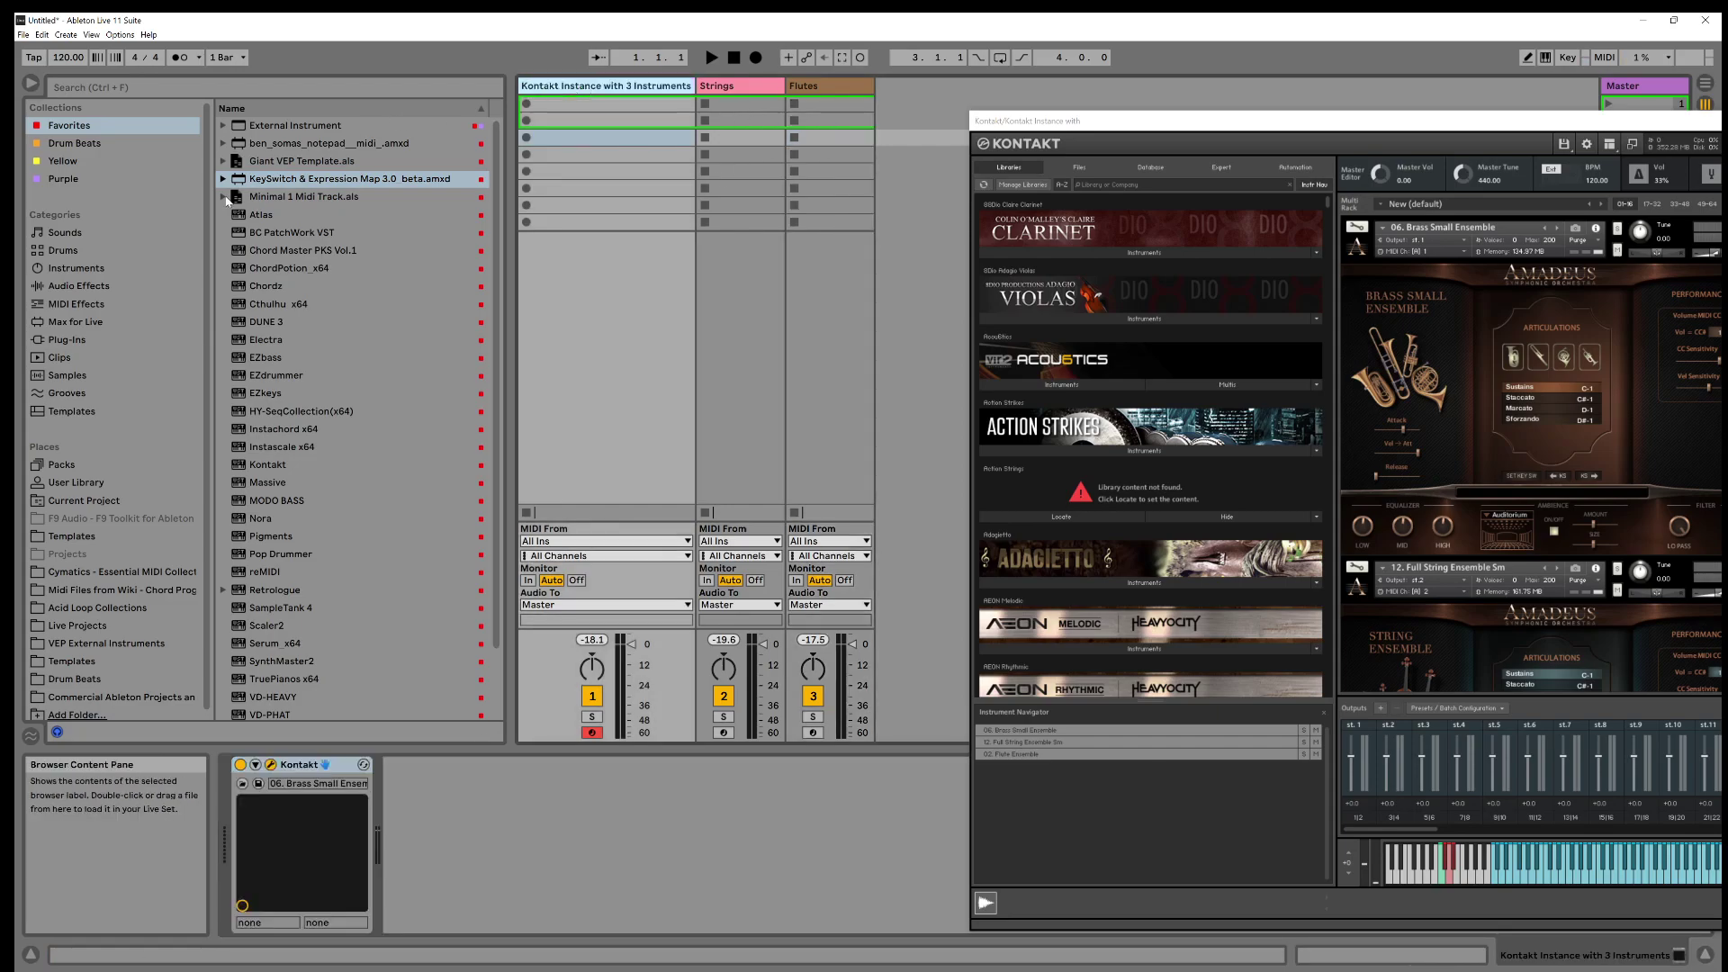
pyautogui.moveTo(271, 181); pyautogui.dragTo(452, 830)
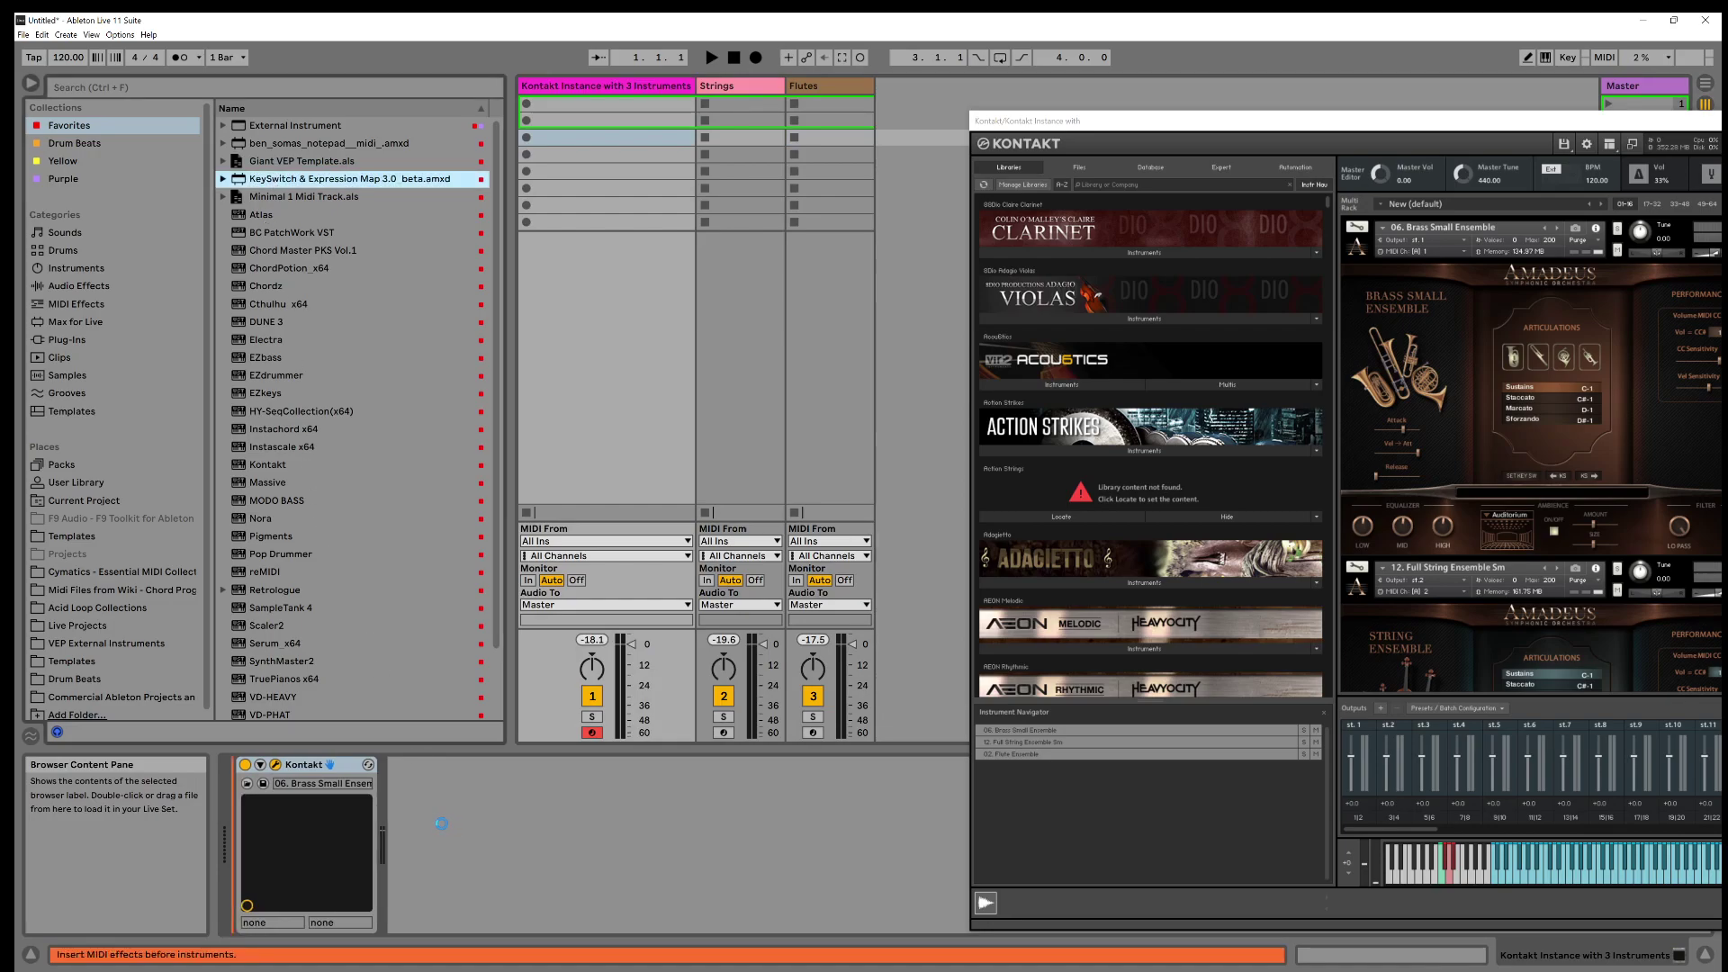
pyautogui.moveTo(440, 824); pyautogui.dragTo(442, 828)
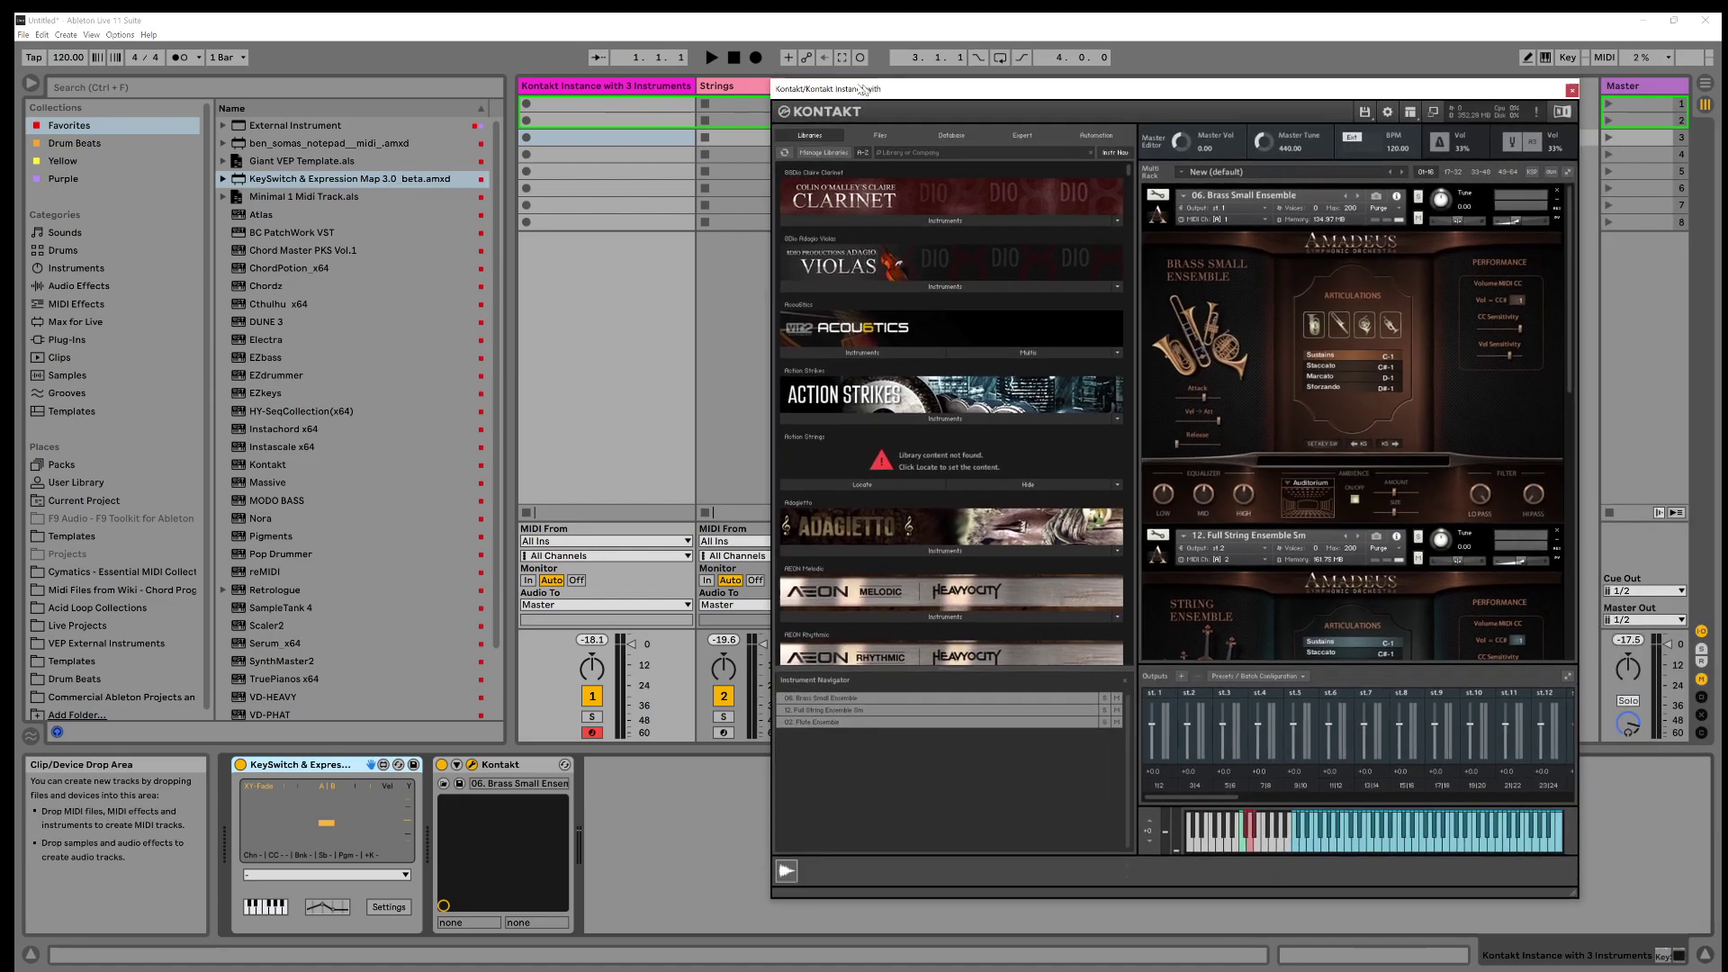
# Search Kontakt's libraries for "spitfi" and look through the Spitfire Solo Strings and Albion instrument lists
pyautogui.moveTo(1059, 120); pyautogui.dragTo(835, 86)
pyautogui.click(880, 151)
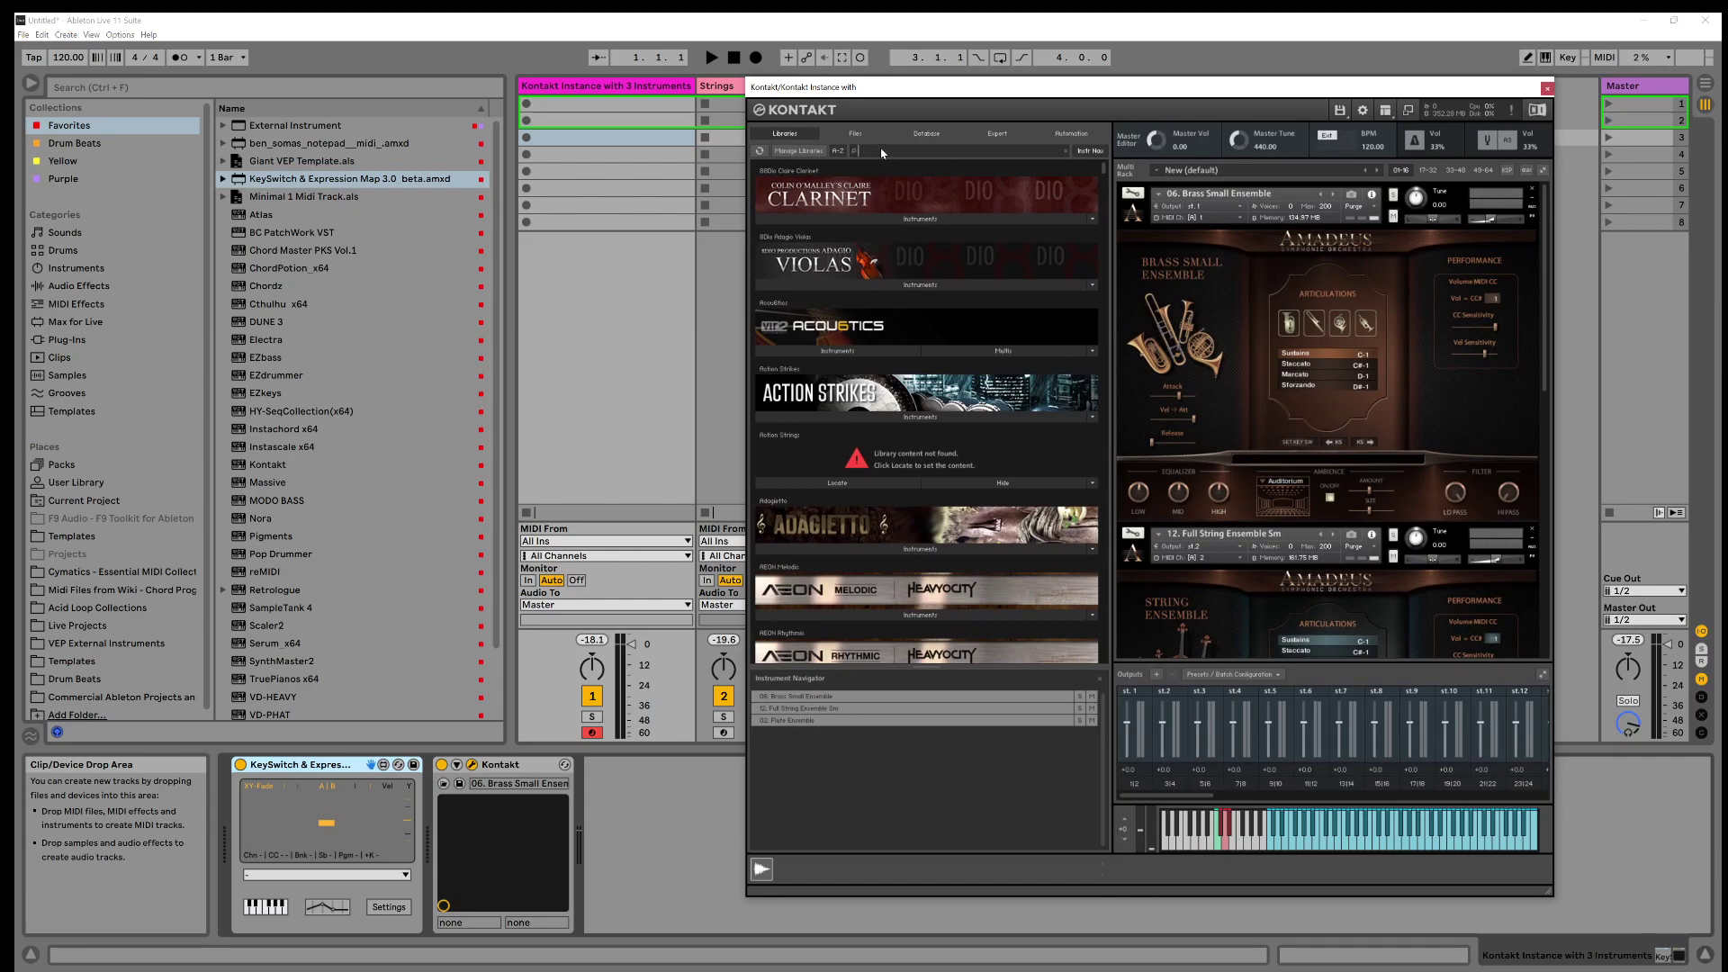
pyautogui.write('spitfi')
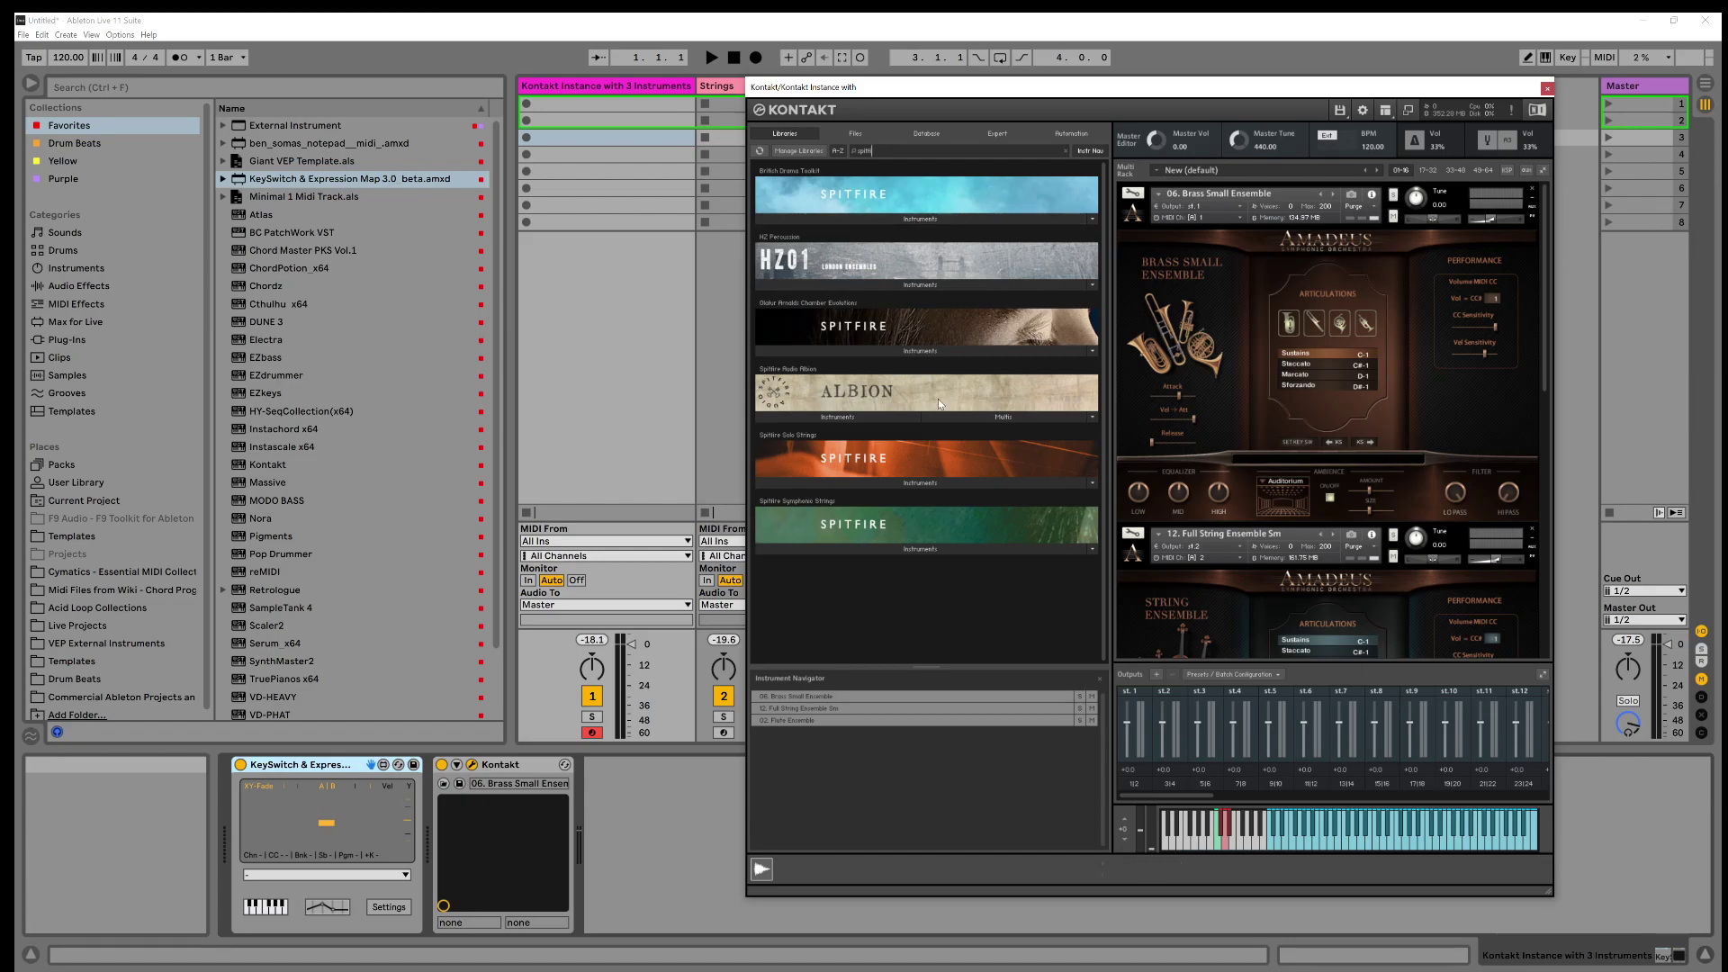
pyautogui.click(915, 483)
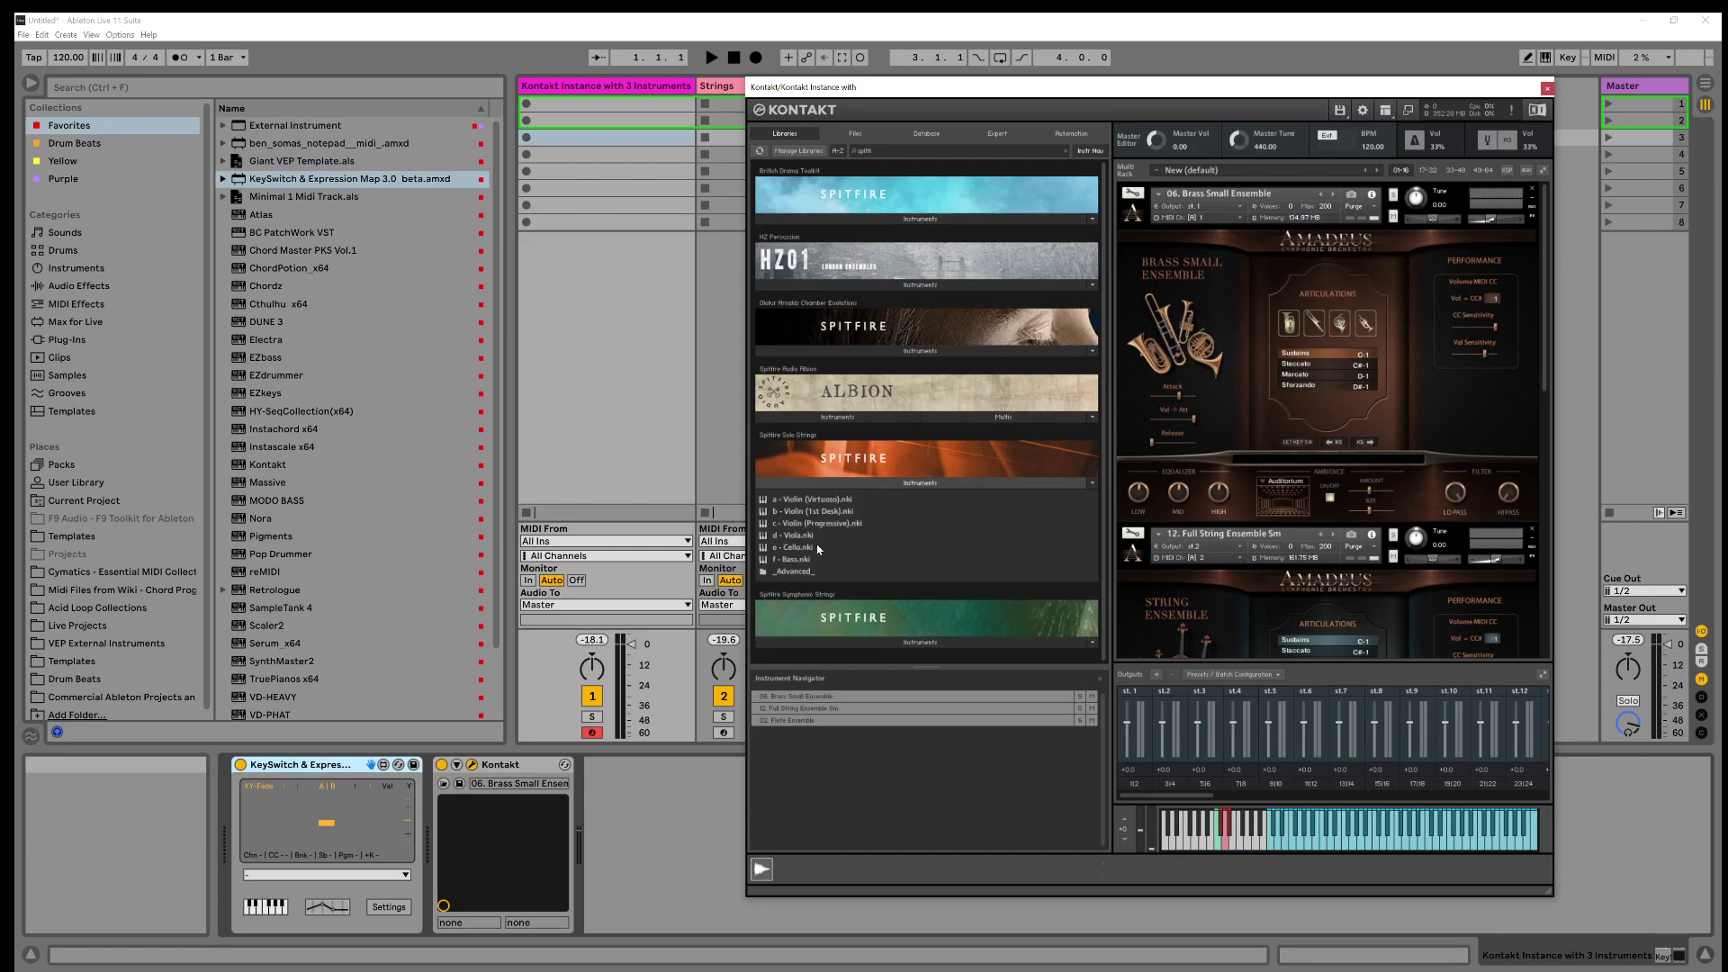
pyautogui.click(835, 418)
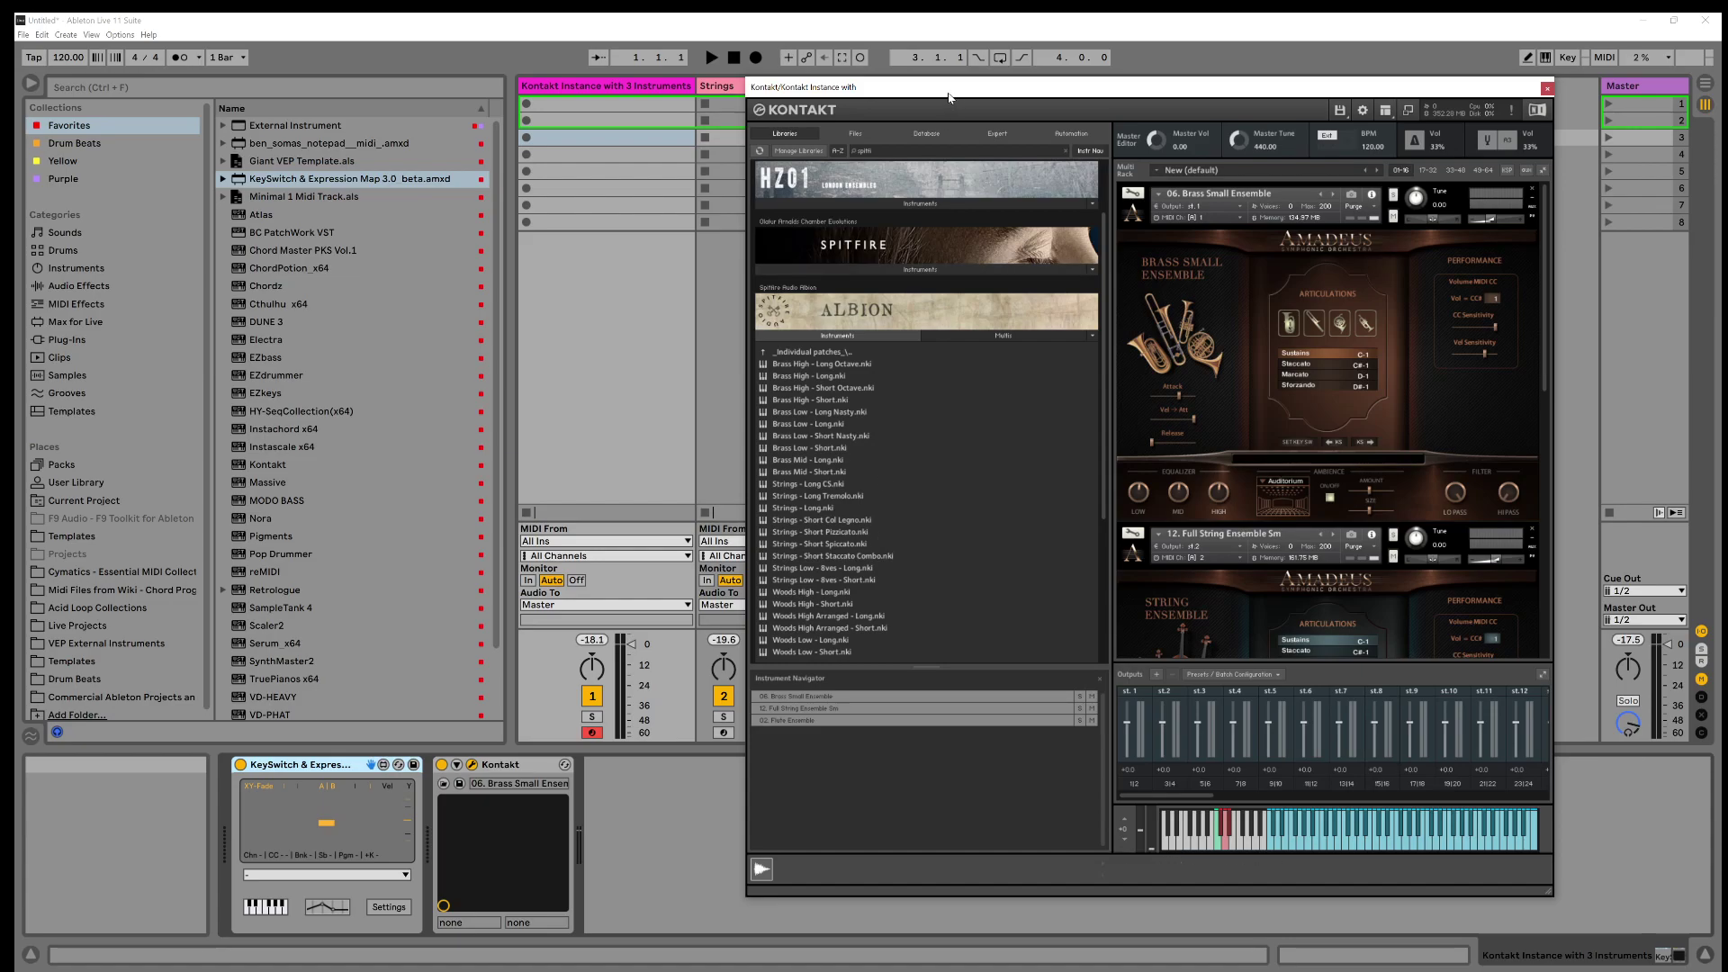
# Review the Full String Ensemble and Flute Ensemble articulation lists in the Kontakt rack
pyautogui.moveTo(945, 92); pyautogui.dragTo(718, 81)
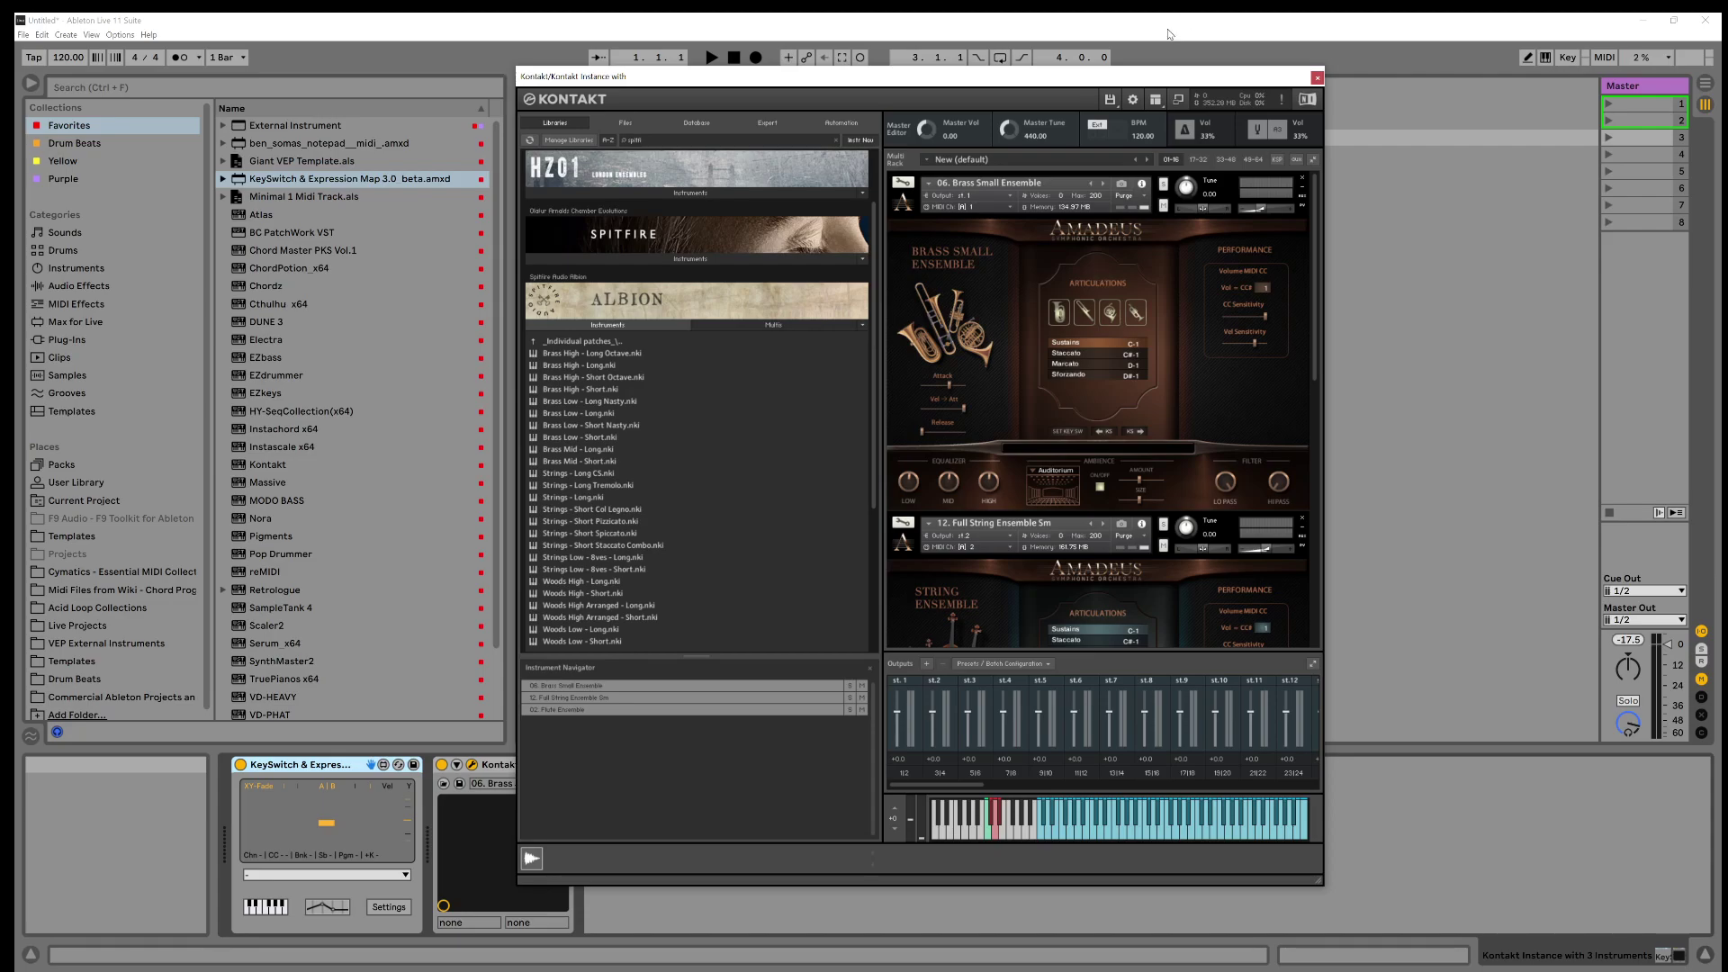
pyautogui.moveTo(1311, 363); pyautogui.dragTo(1336, 477)
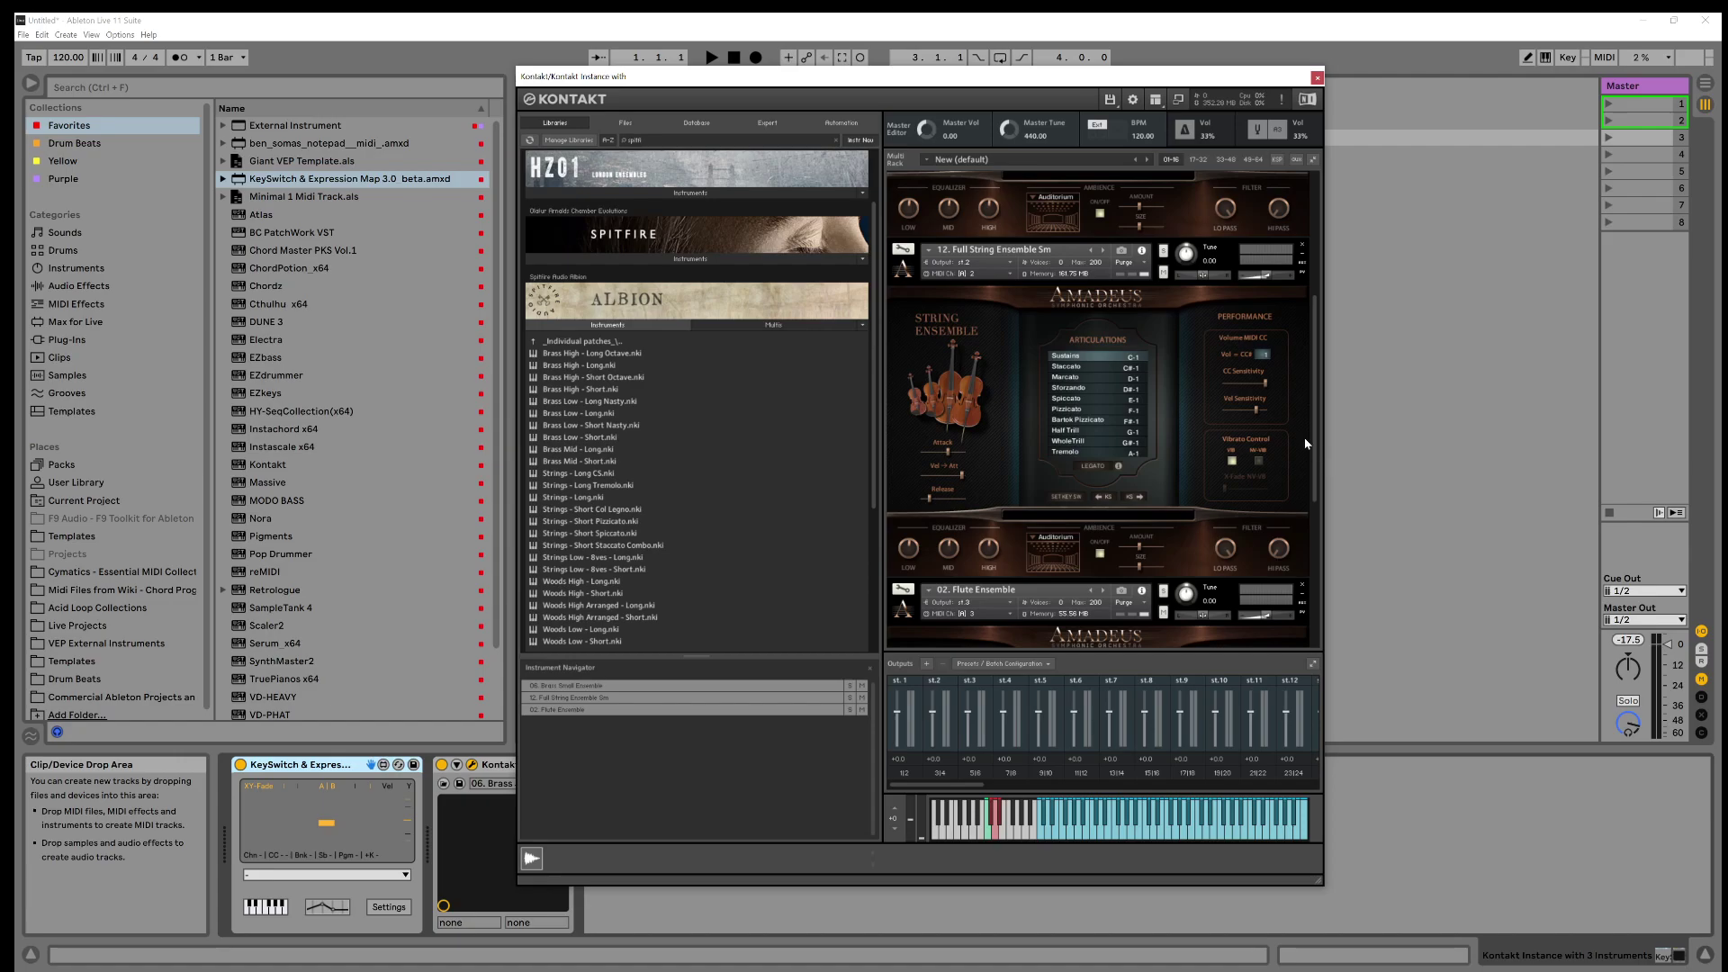
pyautogui.moveTo(1000, 78); pyautogui.dragTo(1313, 62)
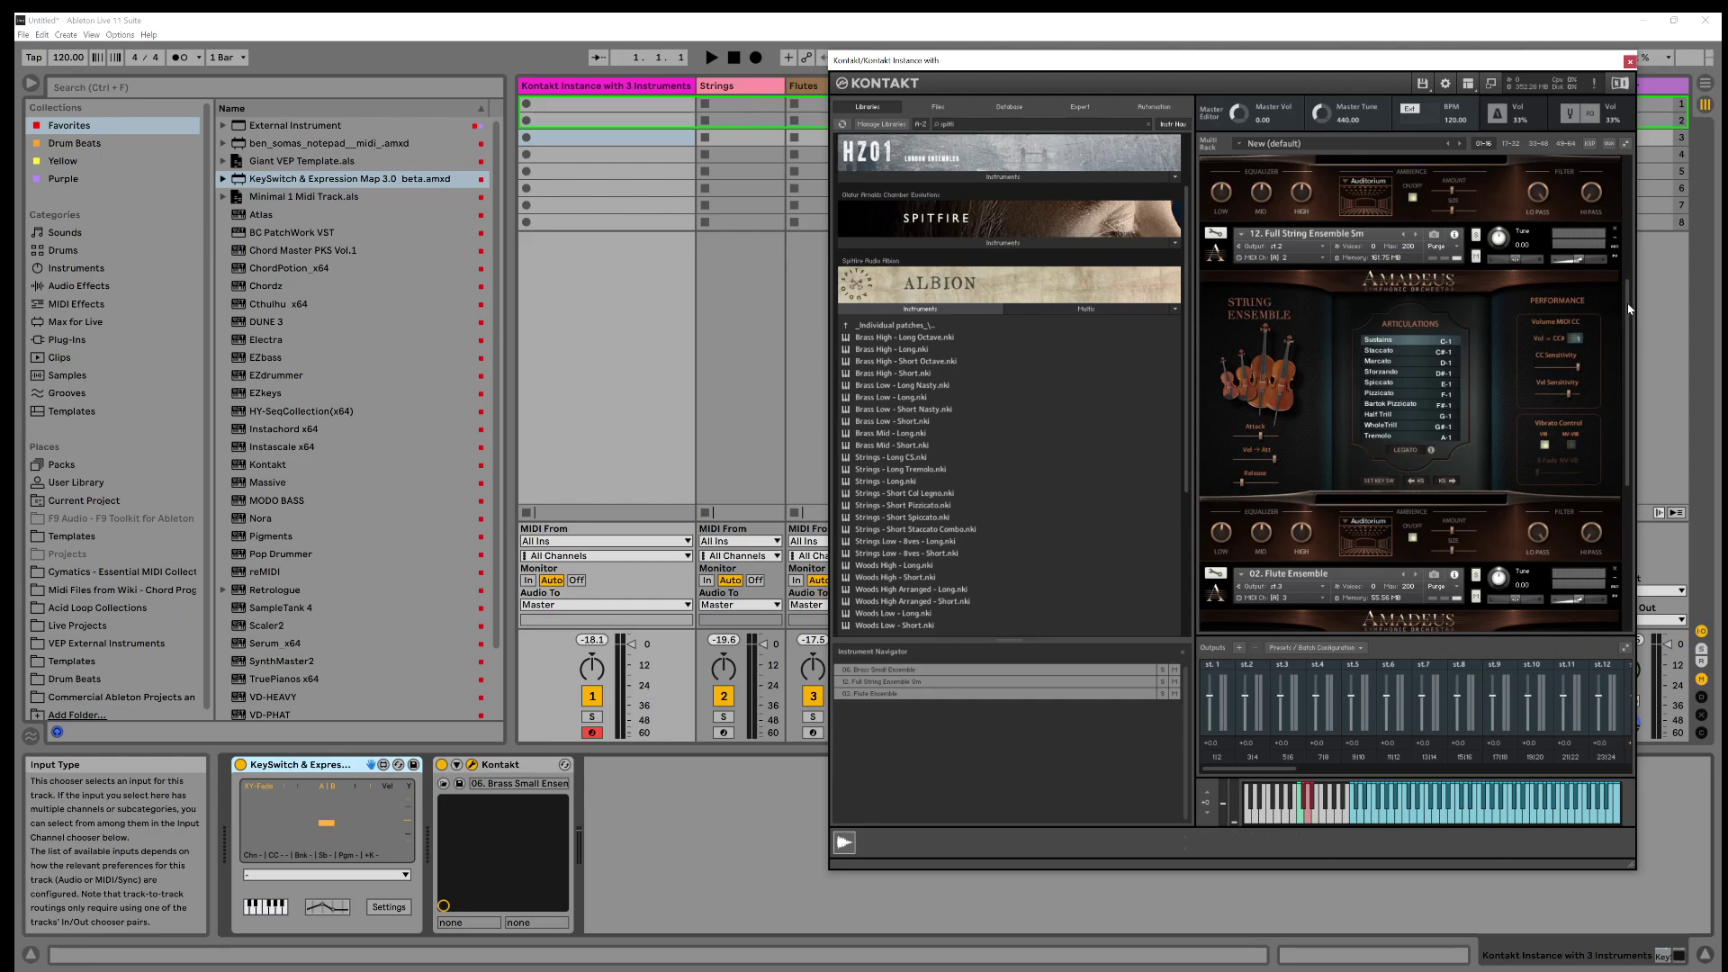
pyautogui.moveTo(1629, 309); pyautogui.dragTo(1623, 501)
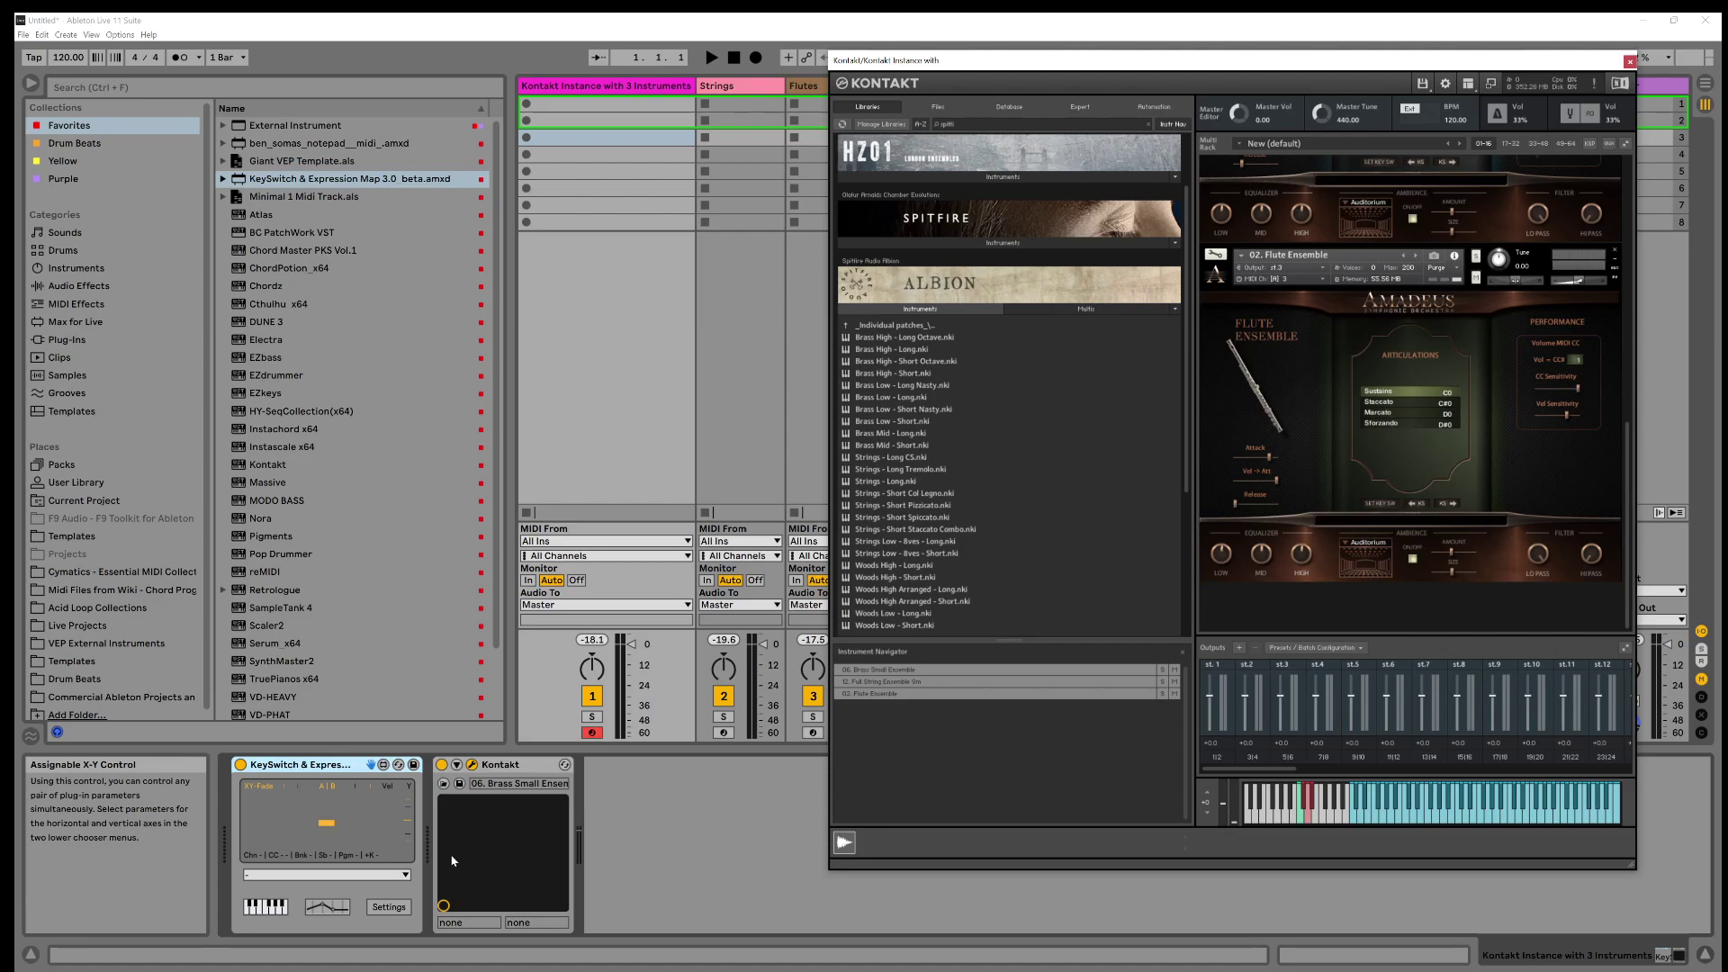
pyautogui.moveTo(996, 63); pyautogui.dragTo(1016, 117)
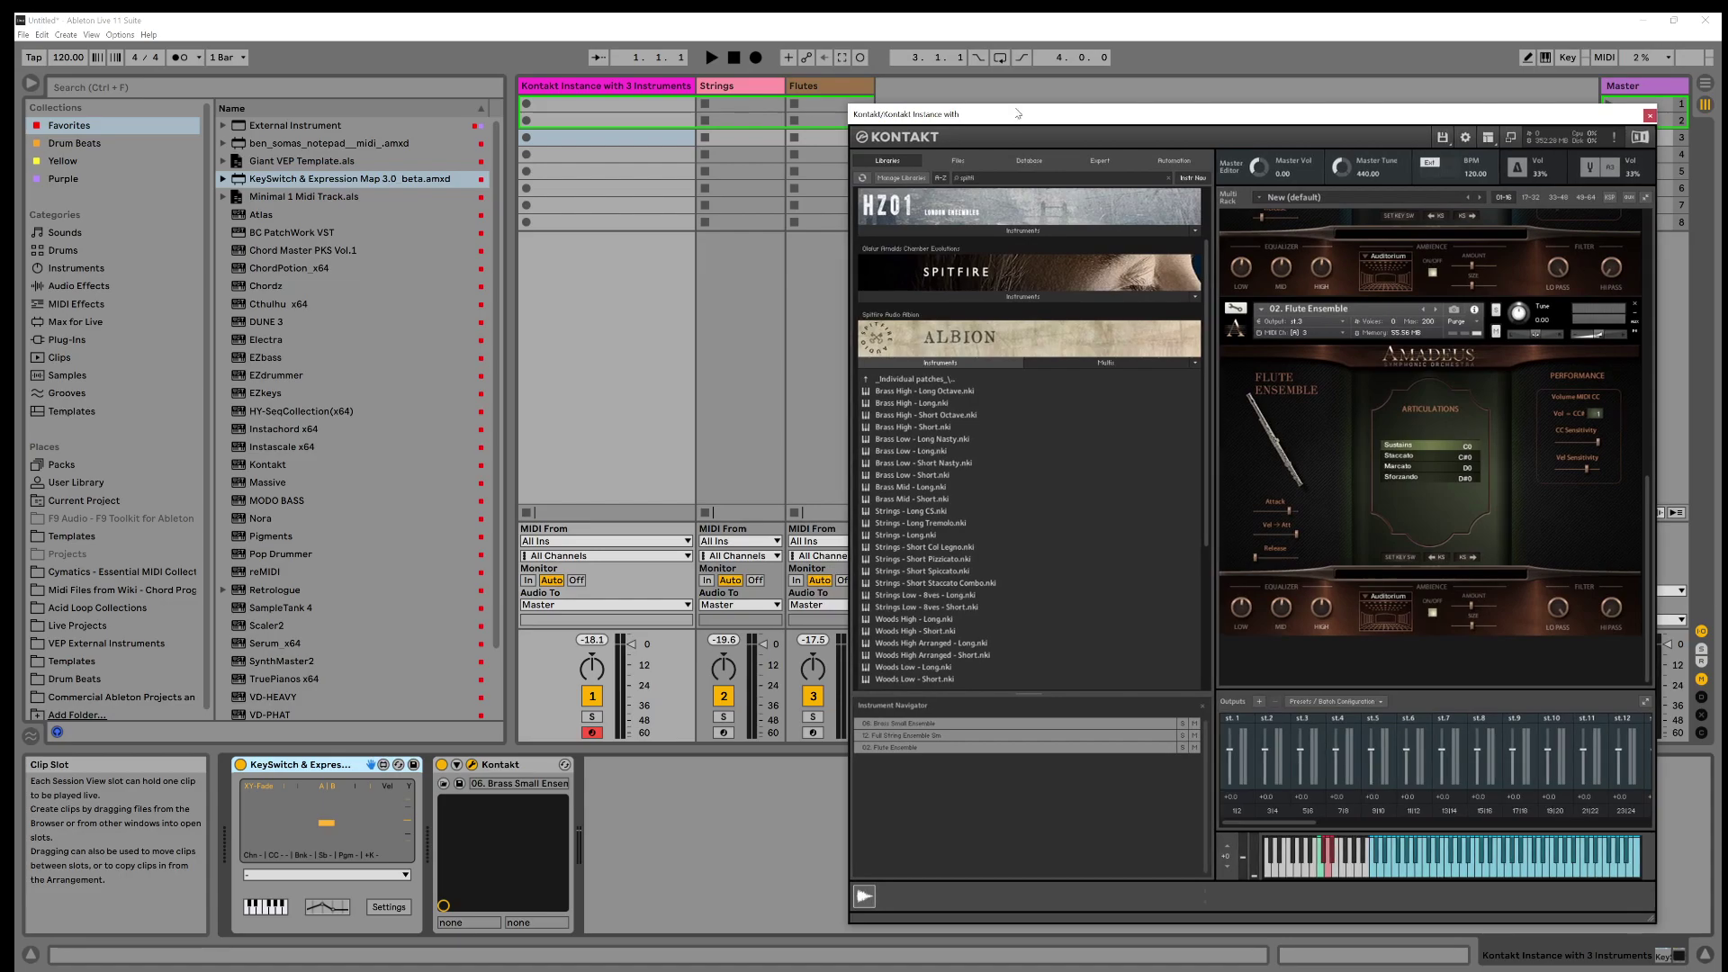
pyautogui.moveTo(1018, 114); pyautogui.dragTo(1002, 83)
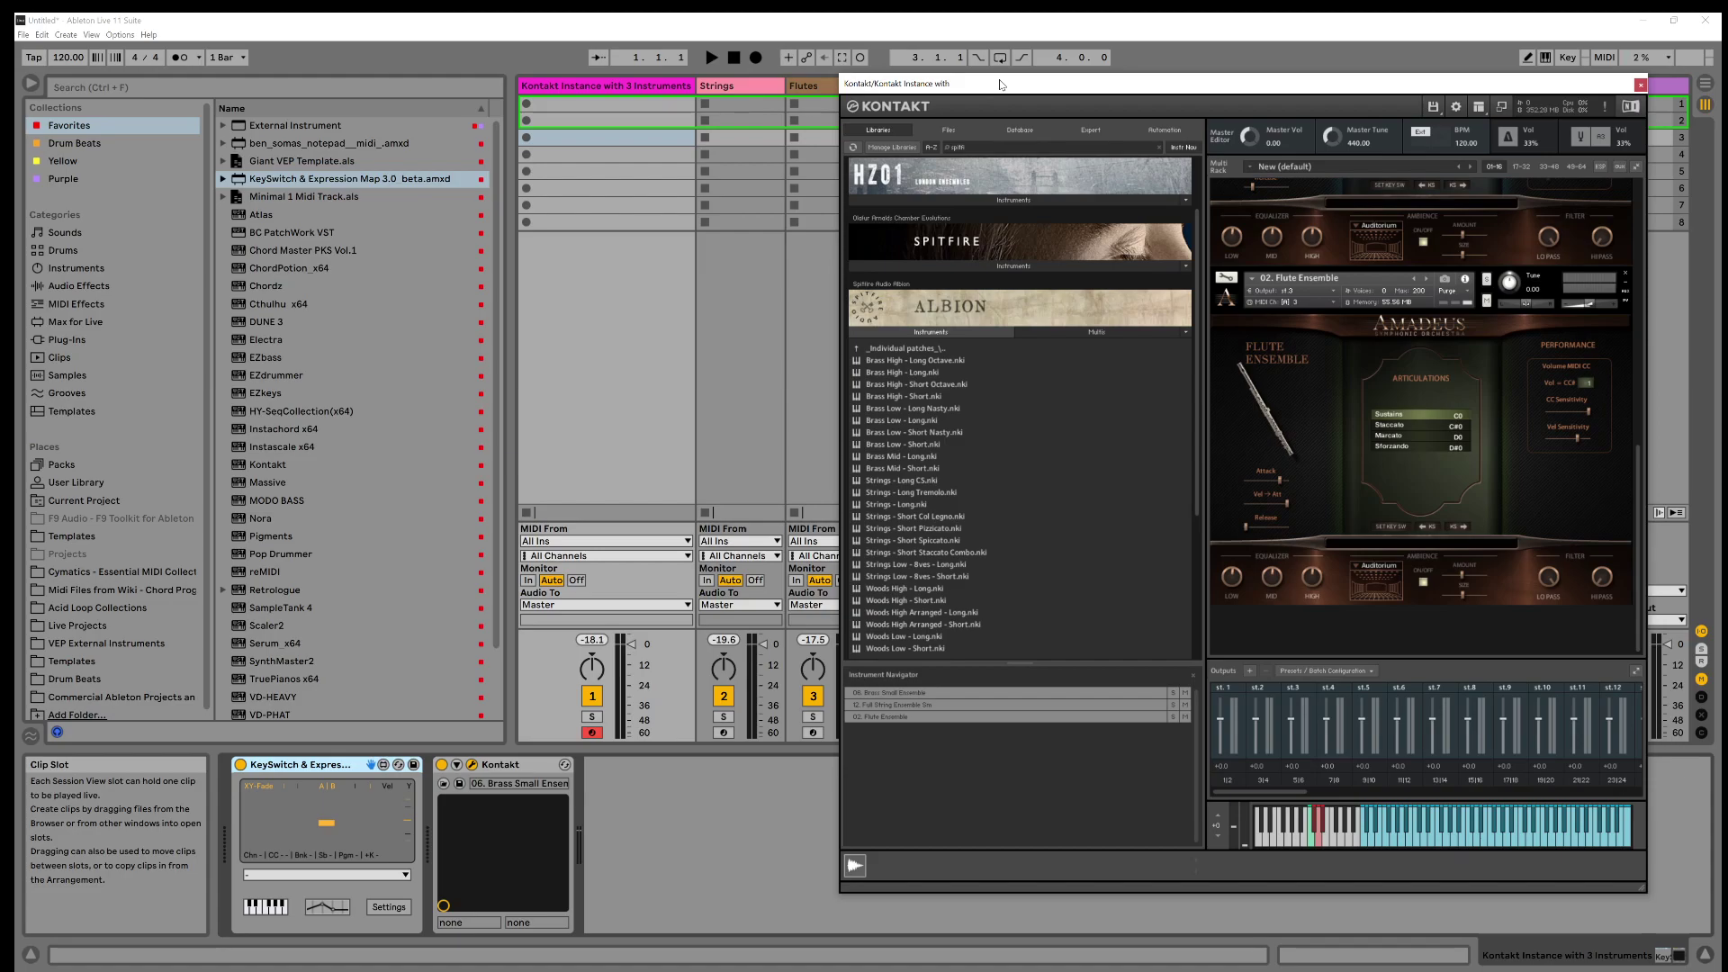
pyautogui.moveTo(998, 86); pyautogui.dragTo(971, 91)
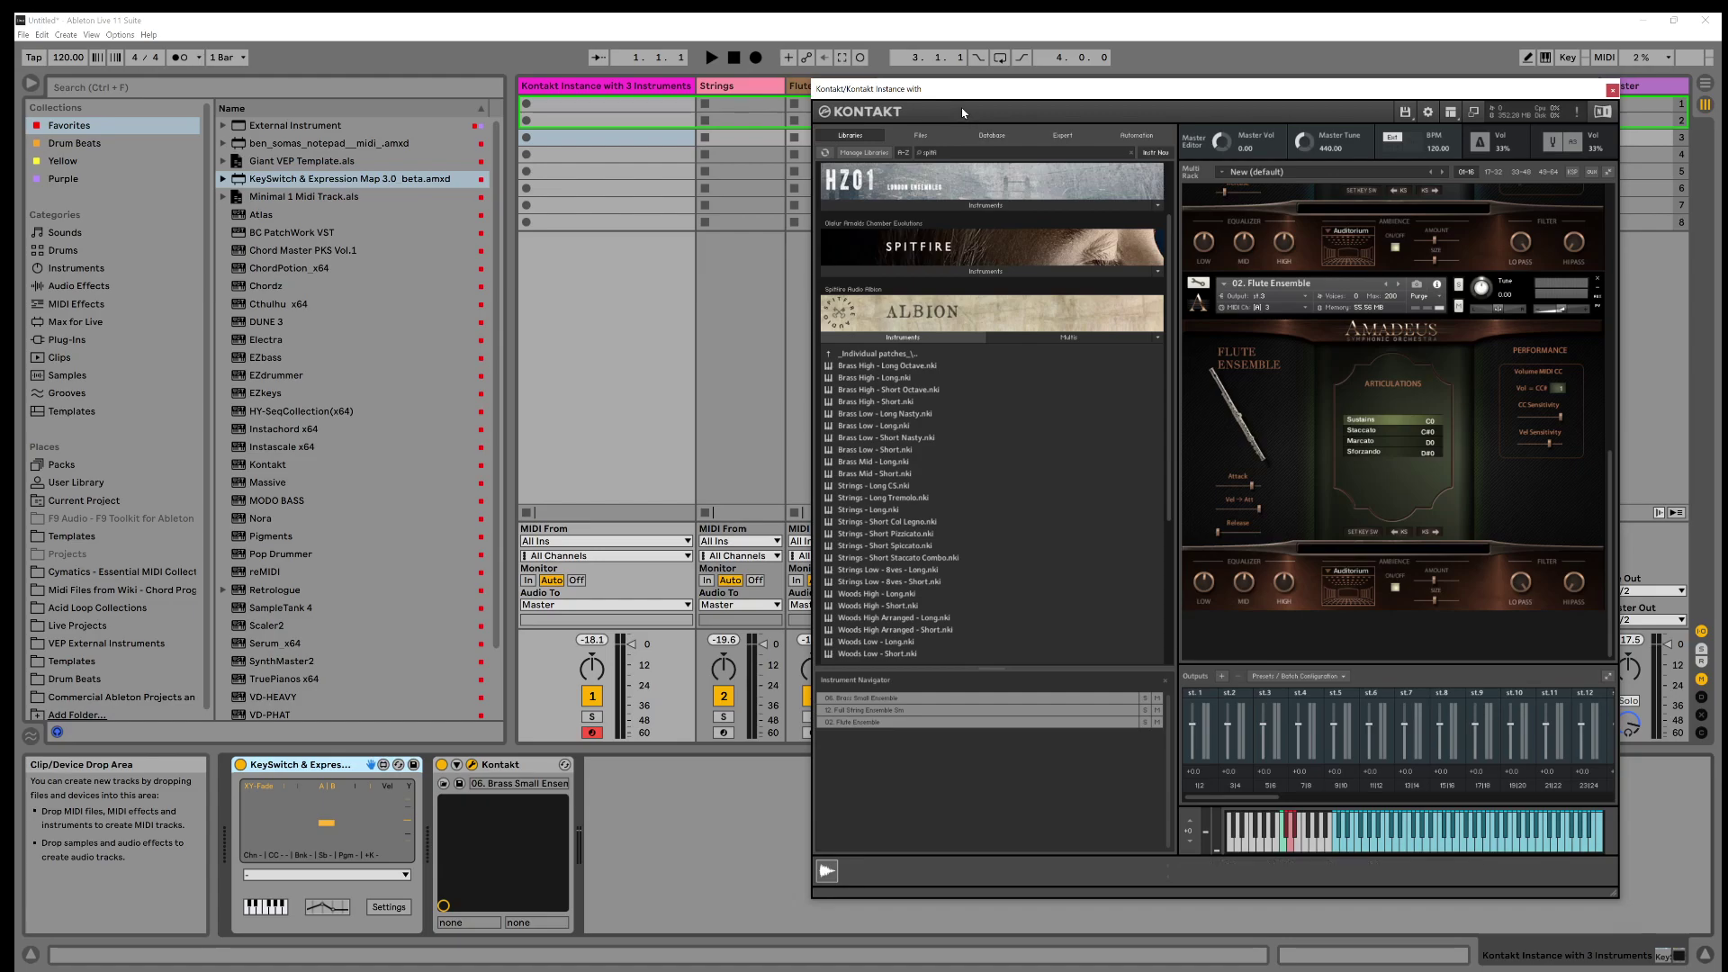
pyautogui.moveTo(961, 92); pyautogui.dragTo(980, 68)
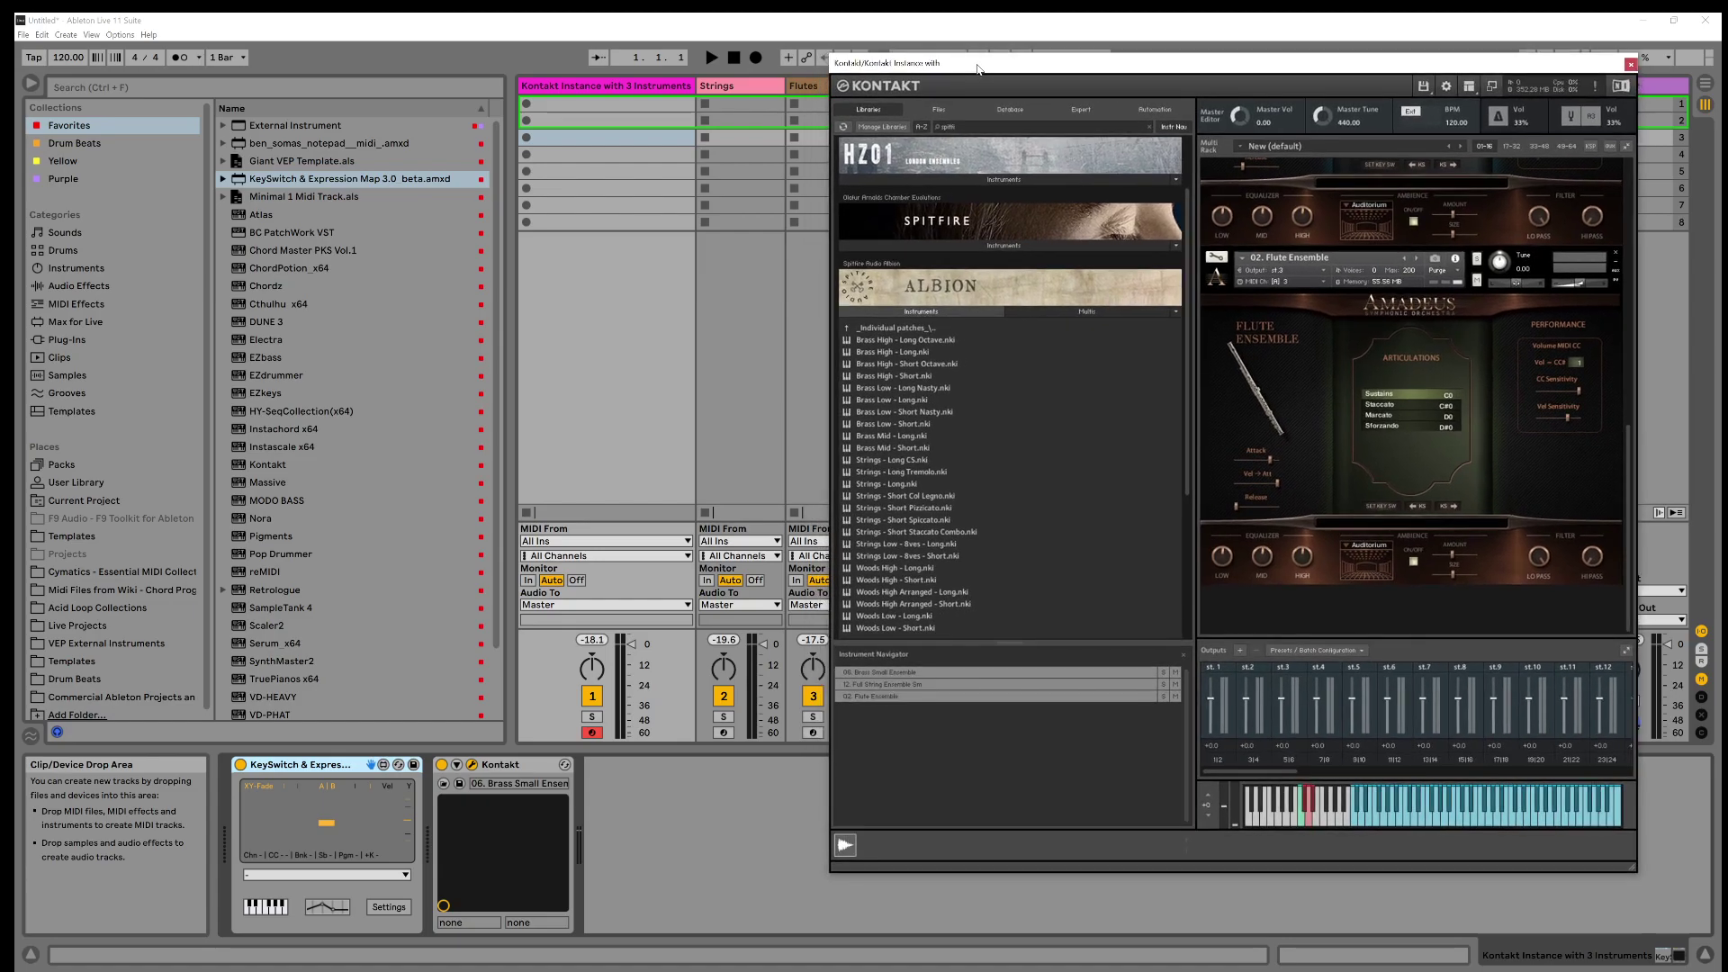
# Move the floating Kontakt window out of the Session View area
pyautogui.moveTo(979, 70); pyautogui.dragTo(982, 57)
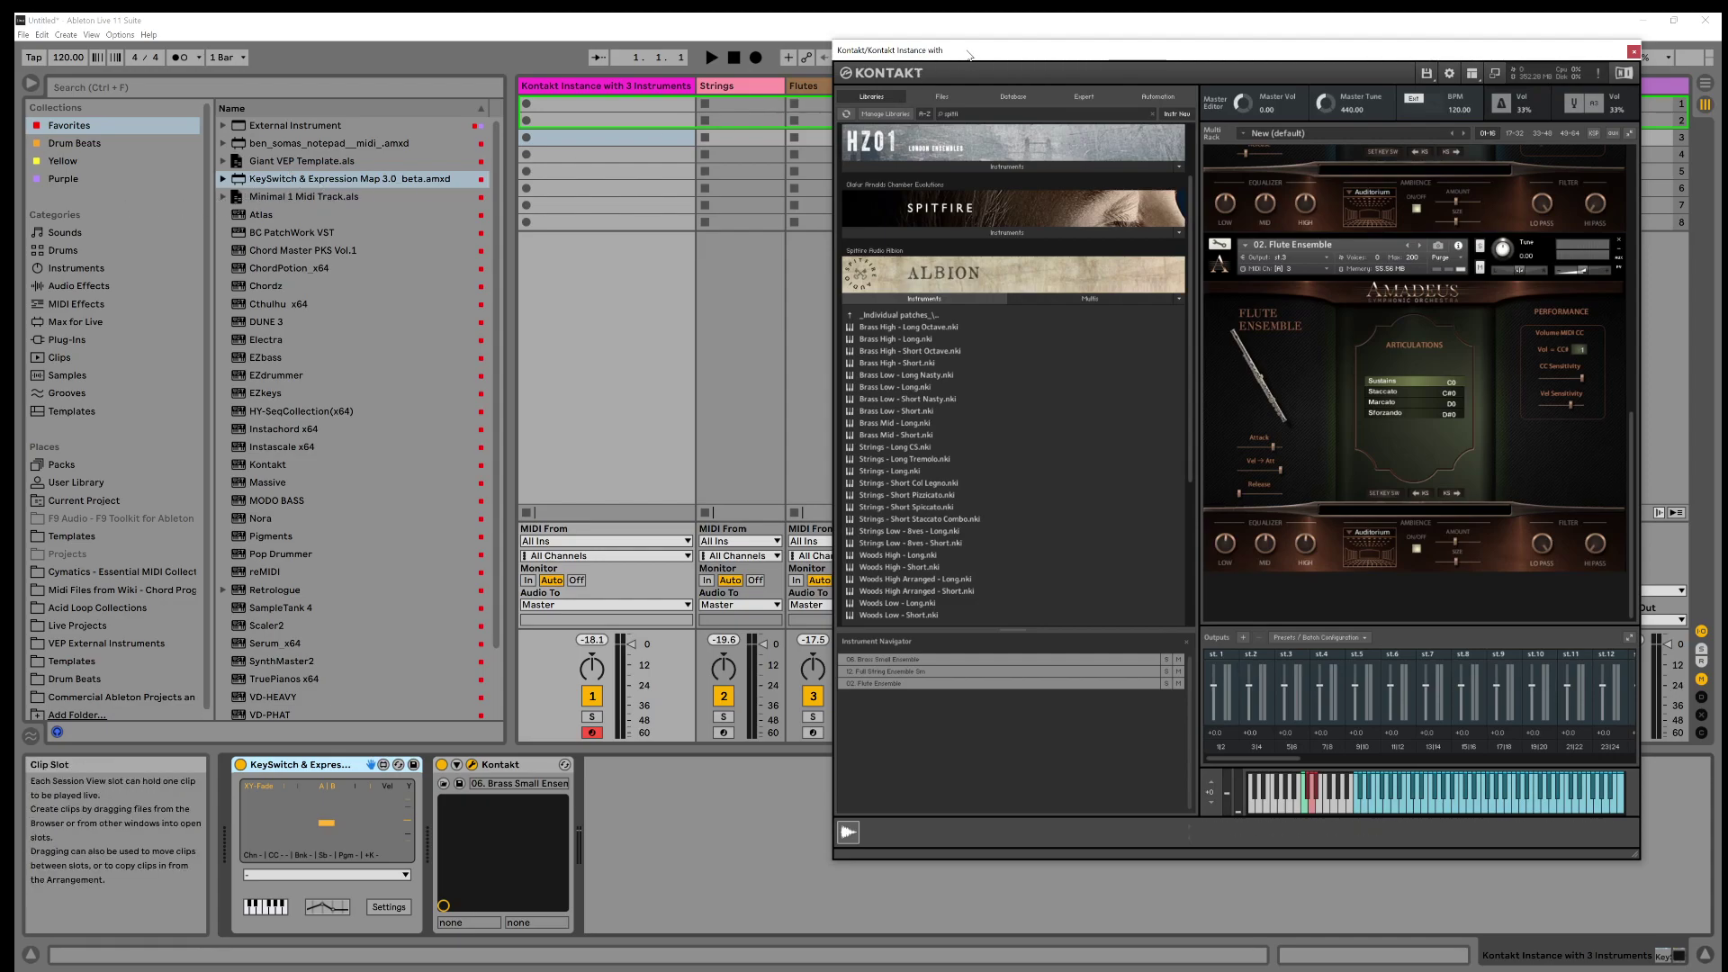
pyautogui.moveTo(969, 52); pyautogui.dragTo(941, 63)
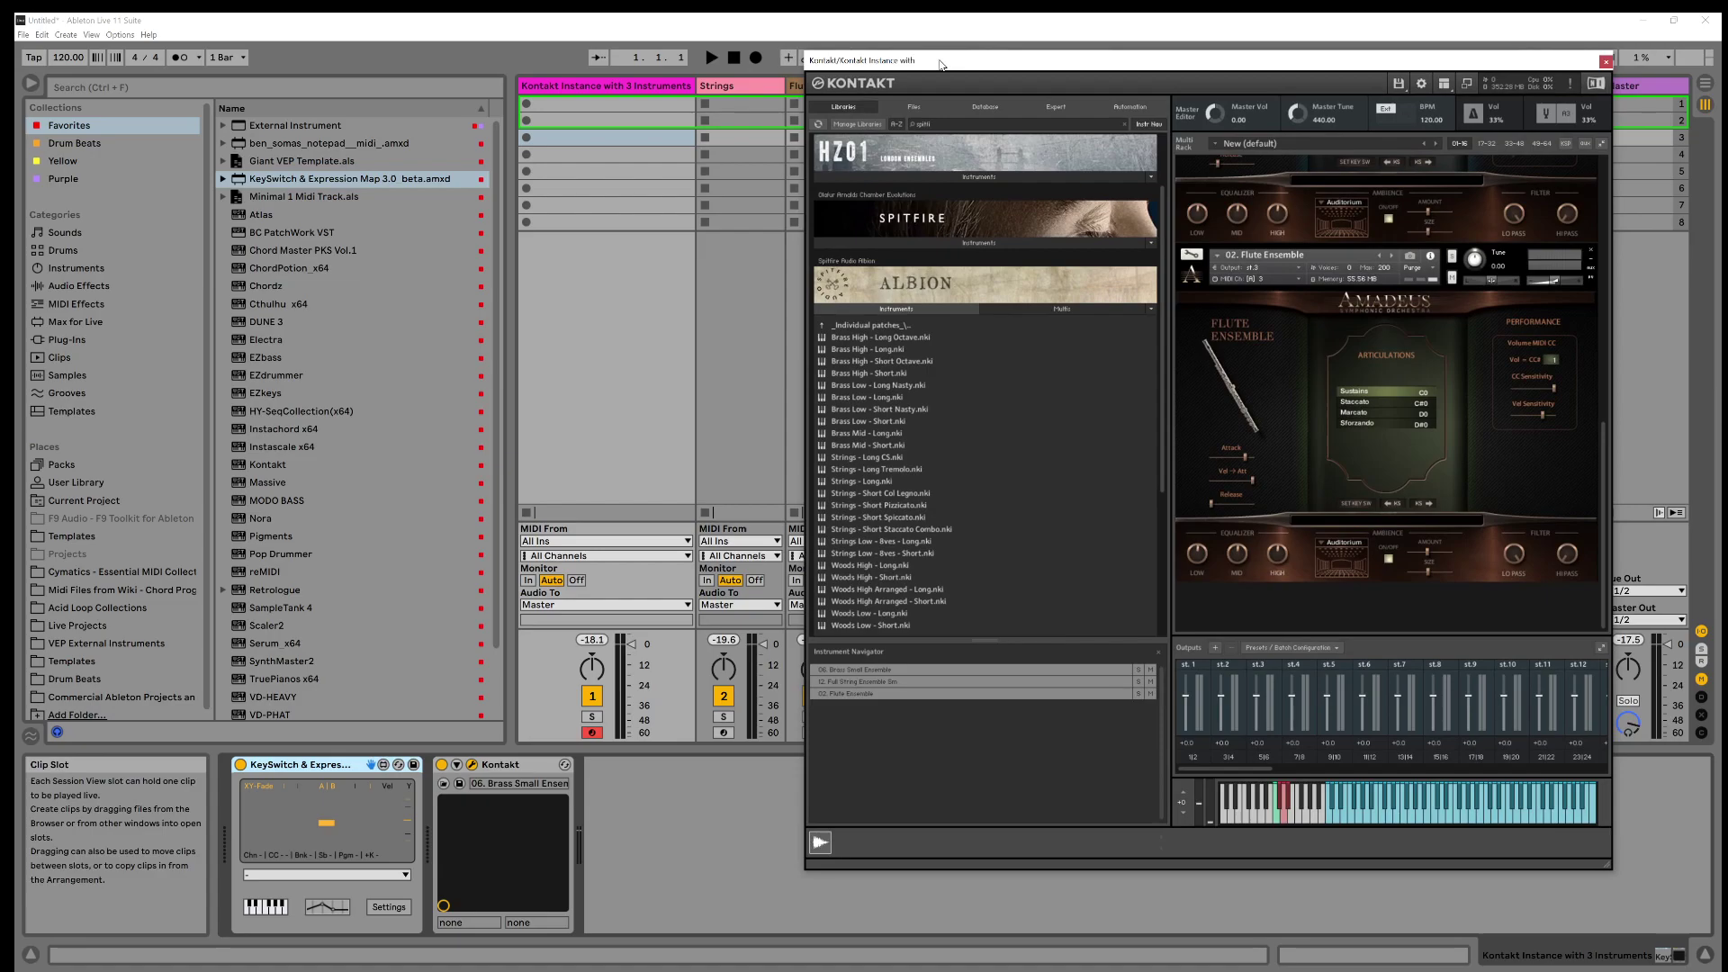
pyautogui.moveTo(941, 63); pyautogui.dragTo(941, 62)
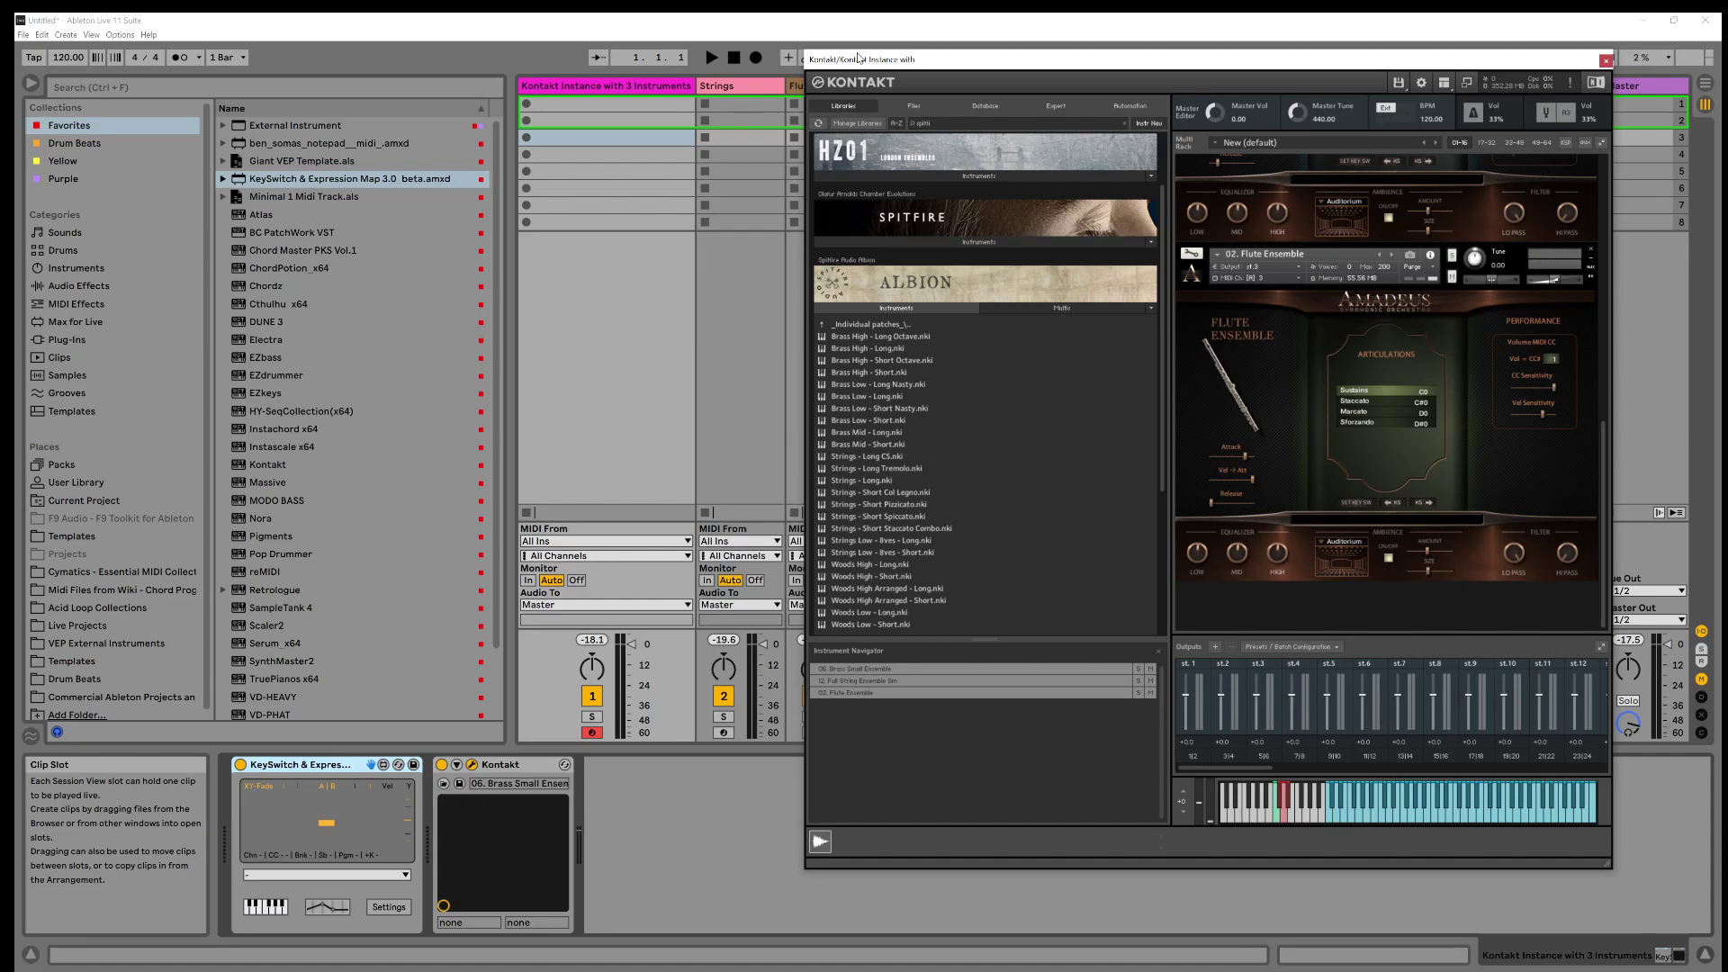
pyautogui.moveTo(894, 65); pyautogui.dragTo(1727, 90)
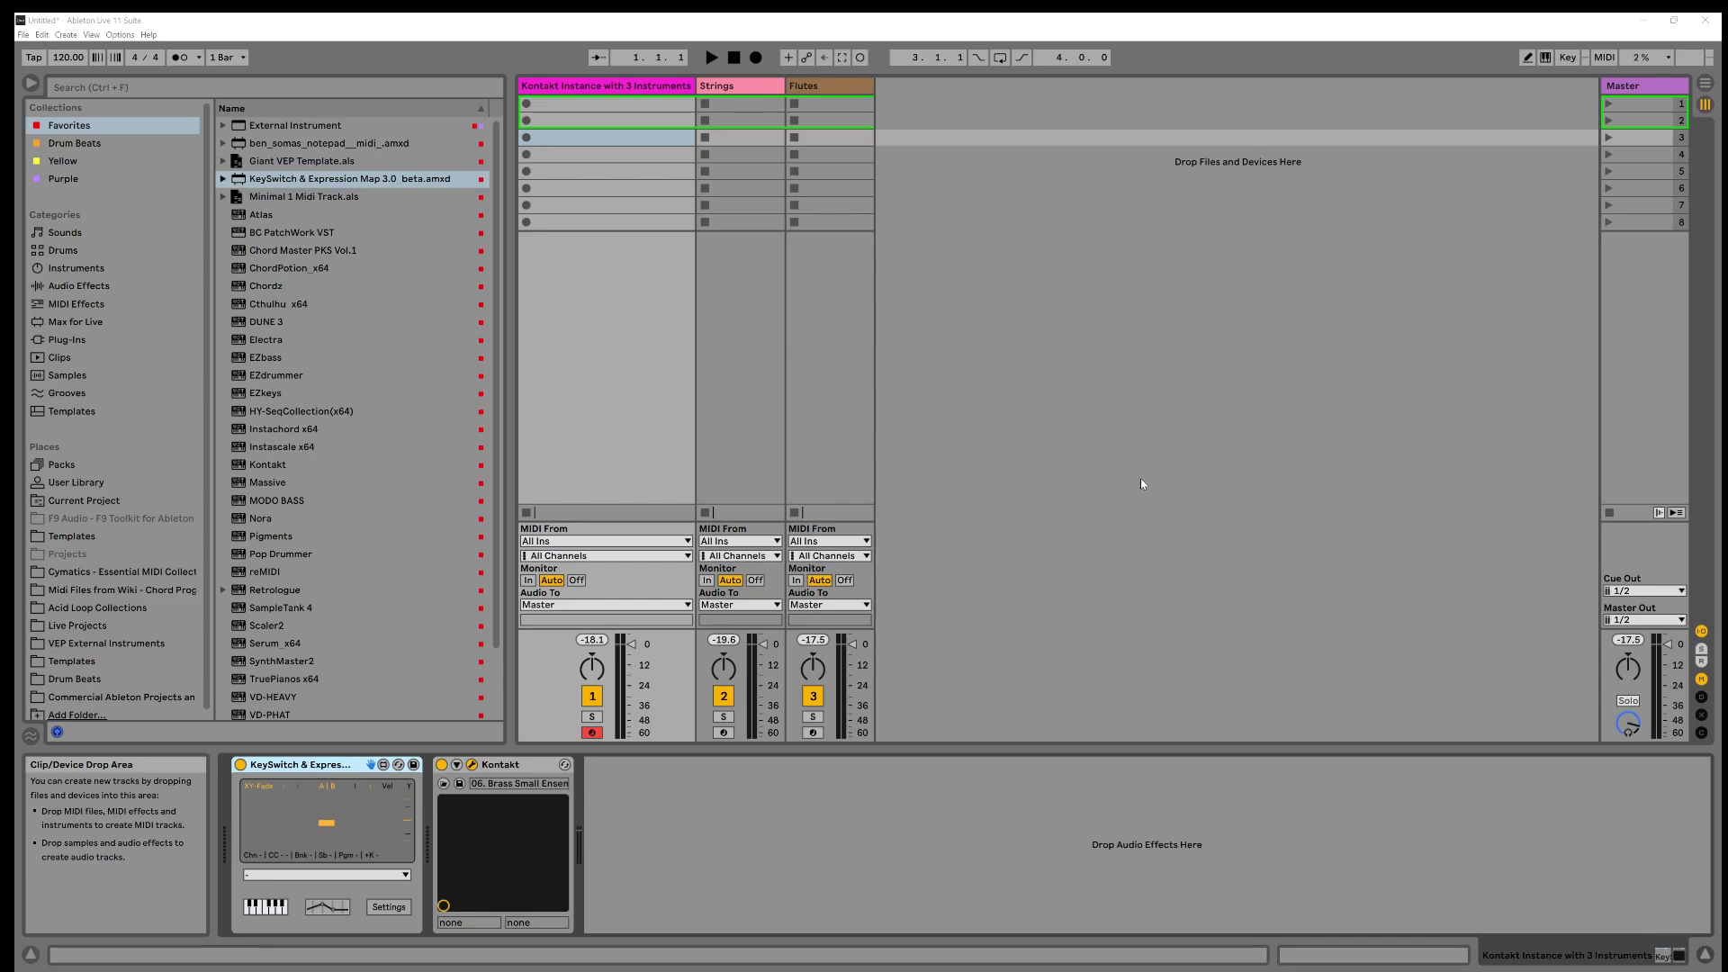
# Create a MIDI clip in the Strings track's first slot and enlarge its note editor
pyautogui.click(733, 88)
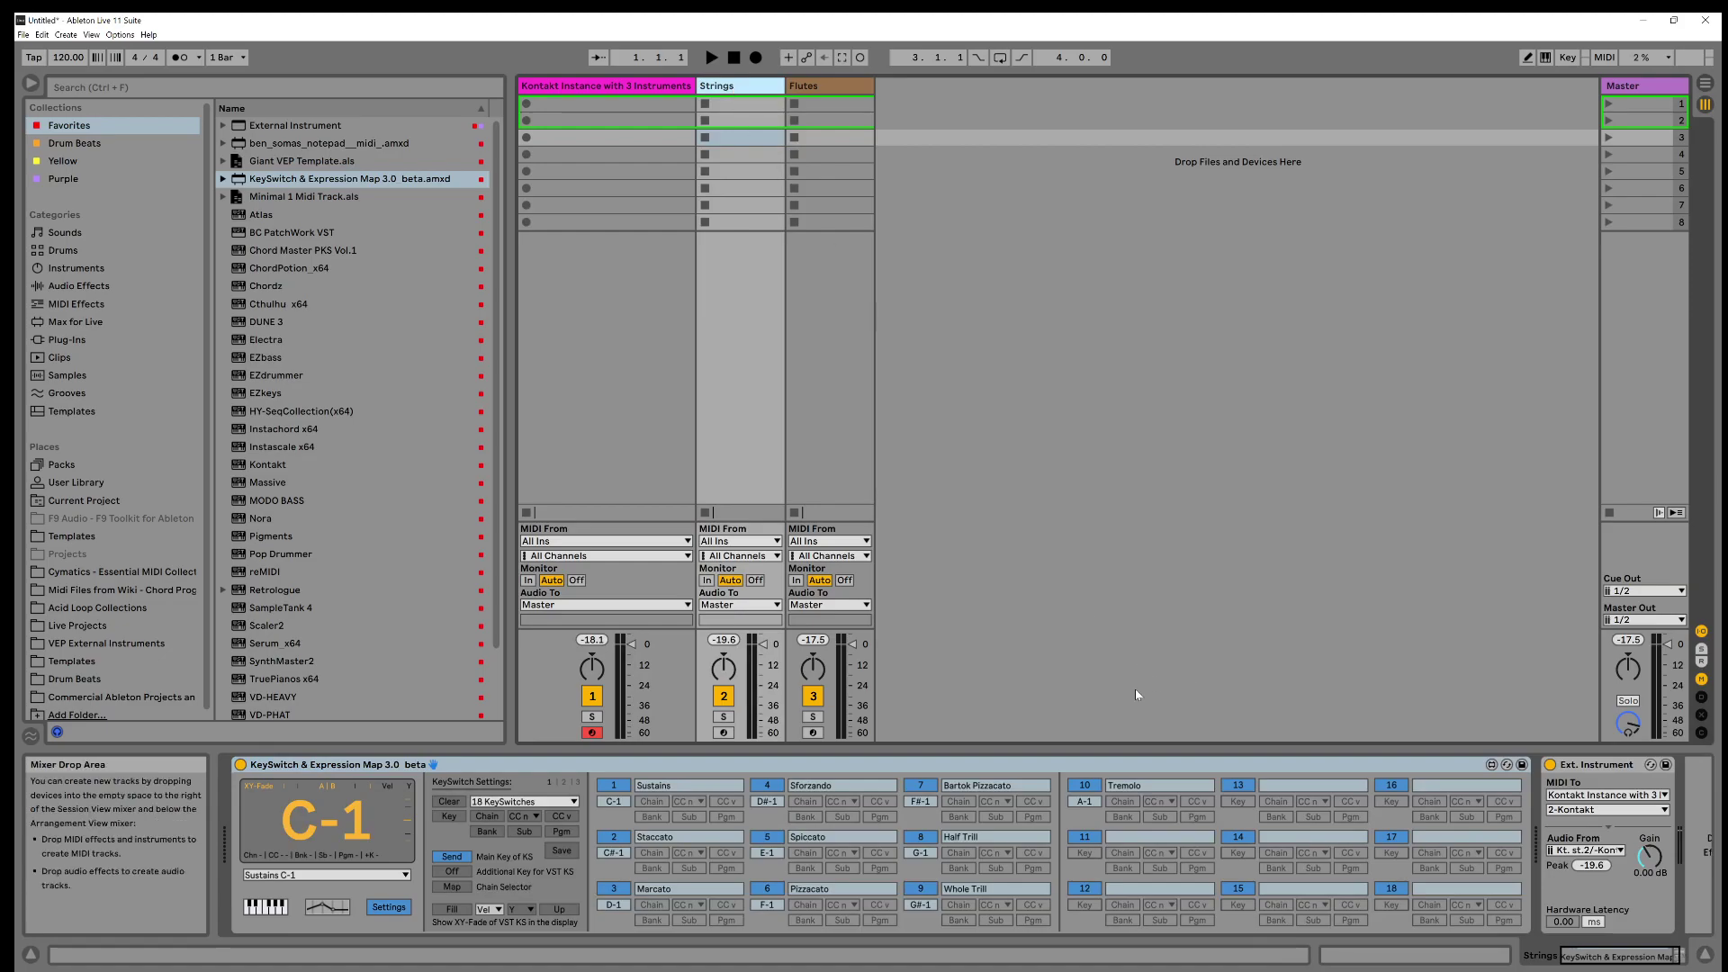
pyautogui.doubleClick(728, 104)
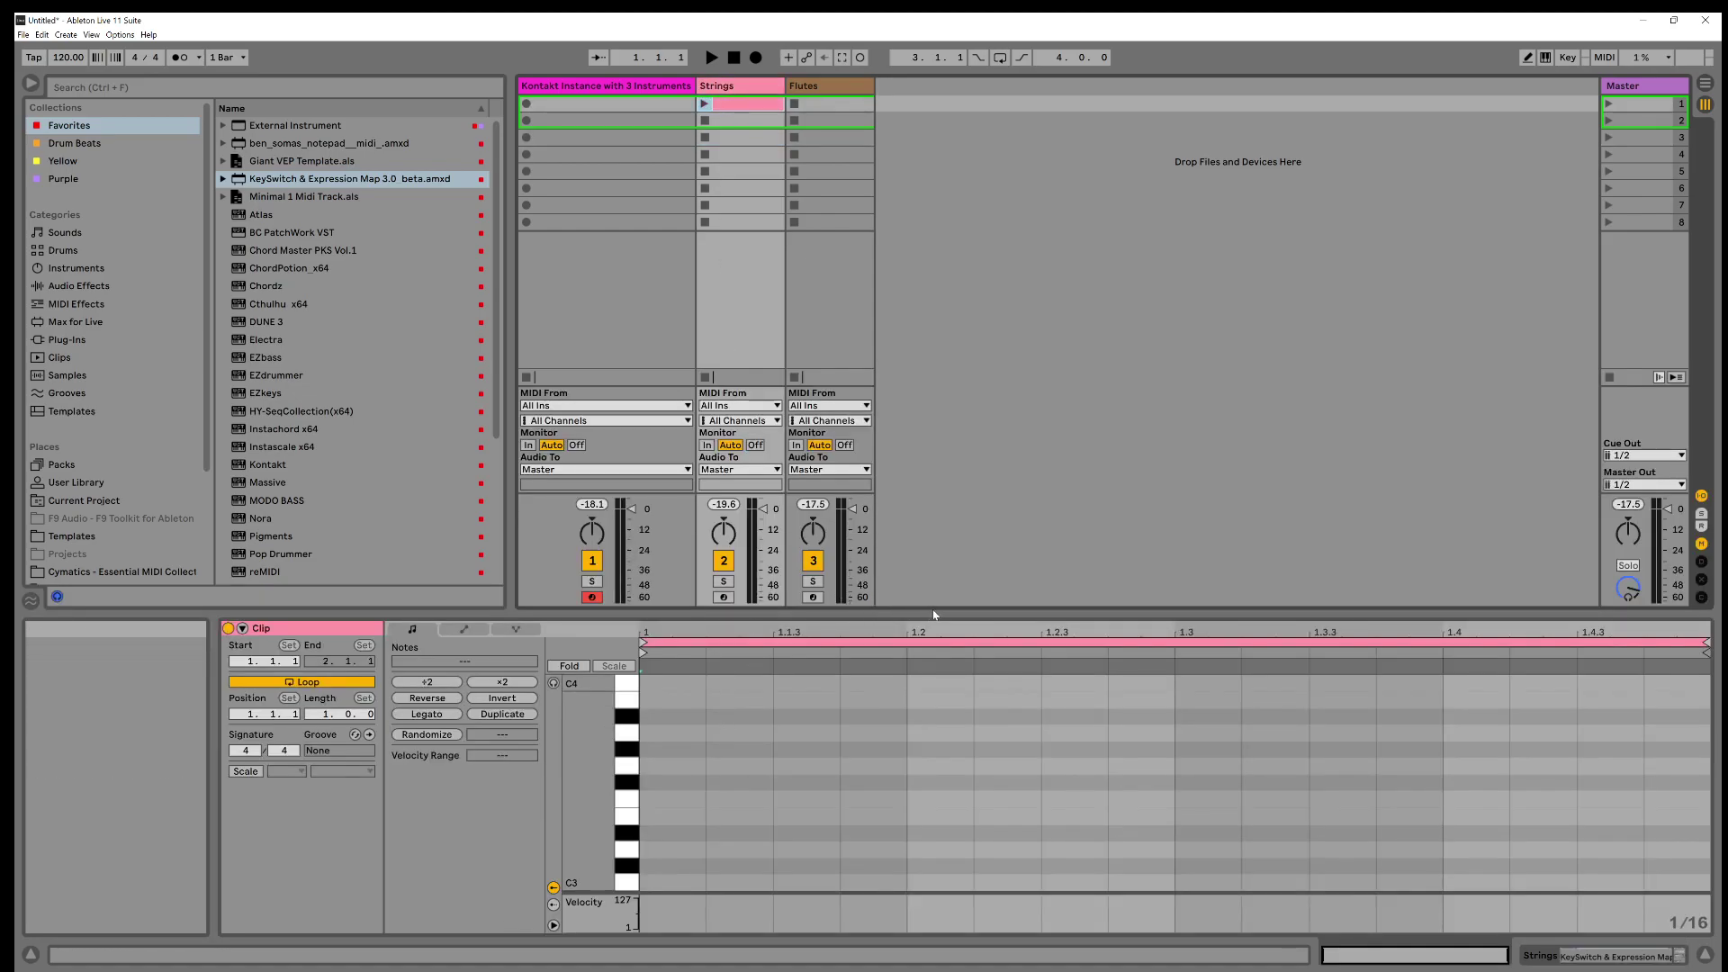
pyautogui.moveTo(932, 591); pyautogui.dragTo(932, 398)
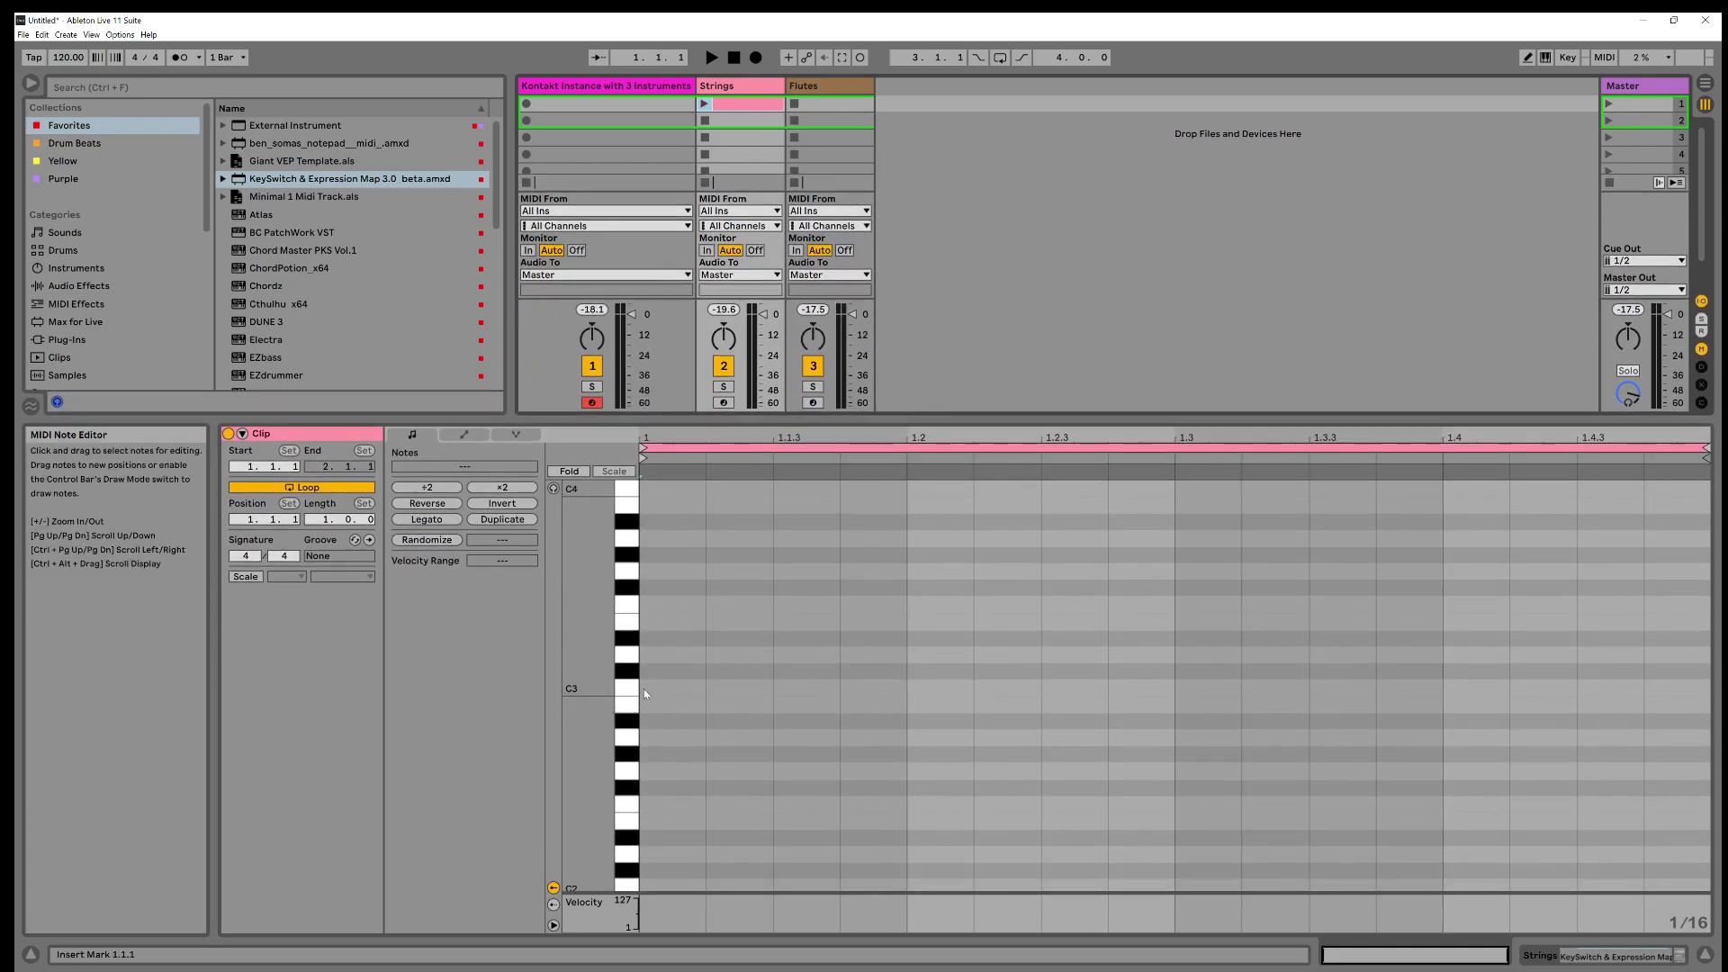
# Draw four consecutive one-beat notes in the Strings clip: C3, E3, G3 and E3
pyautogui.moveTo(644, 689)
pyautogui.mouseDown()
pyautogui.moveTo(1085, 689)
pyautogui.moveTo(915, 709)
pyautogui.mouseUp()
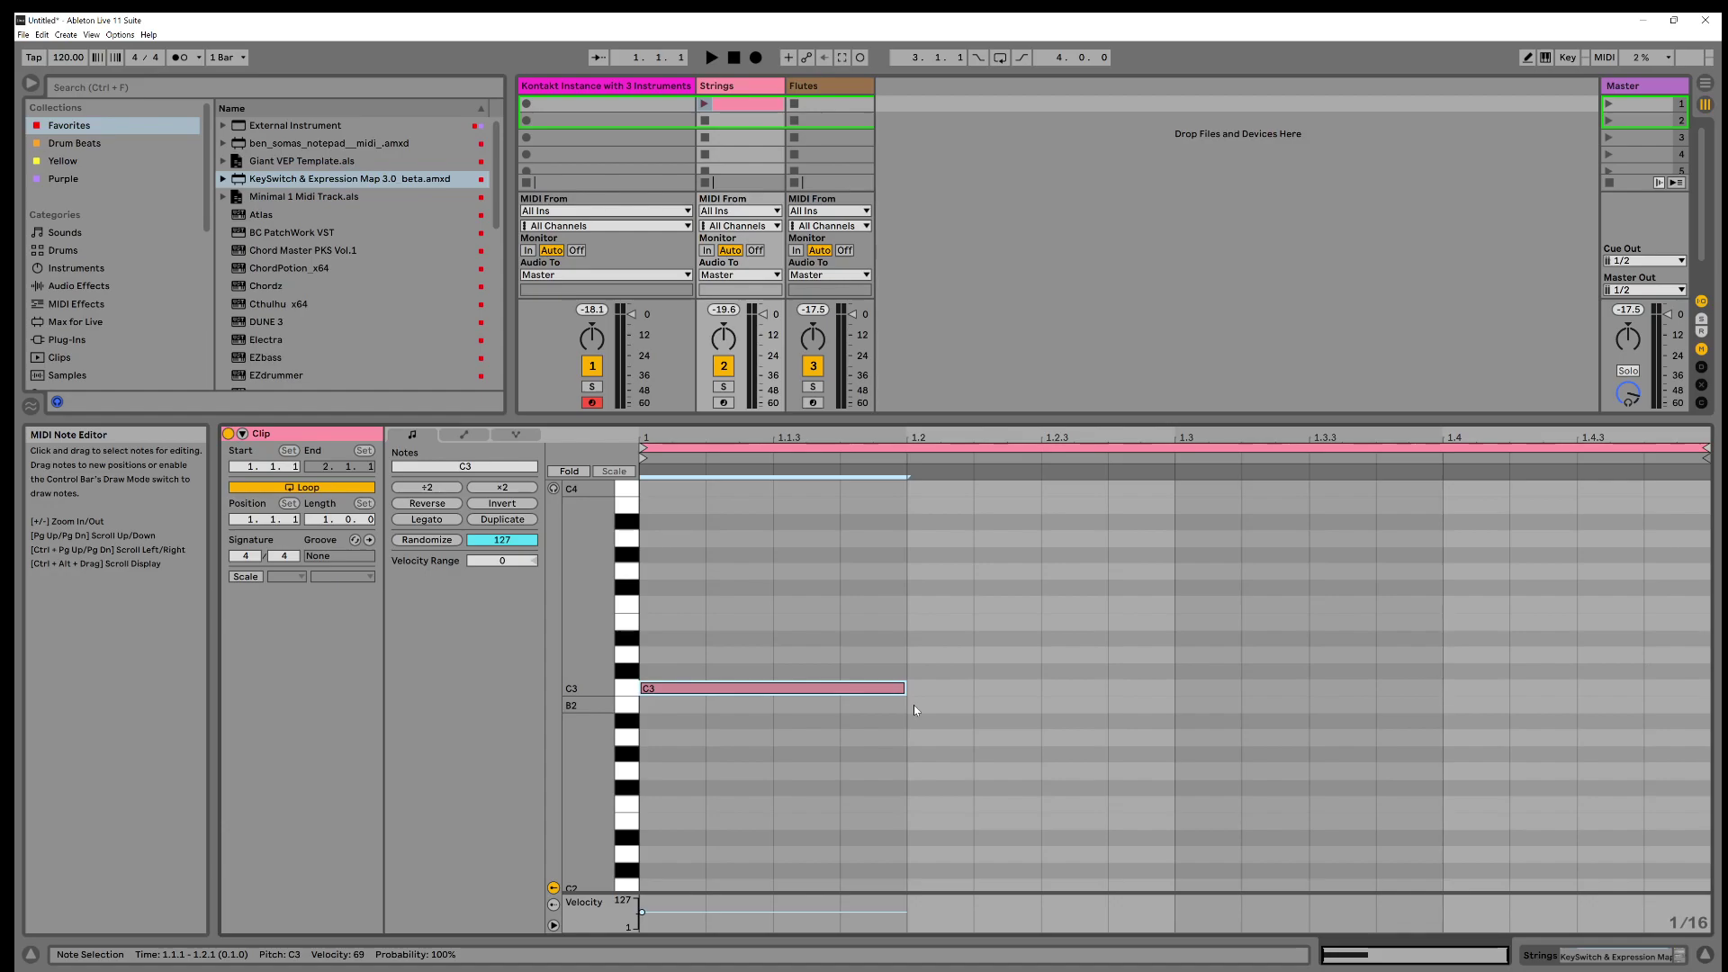
pyautogui.moveTo(909, 658); pyautogui.dragTo(1192, 639)
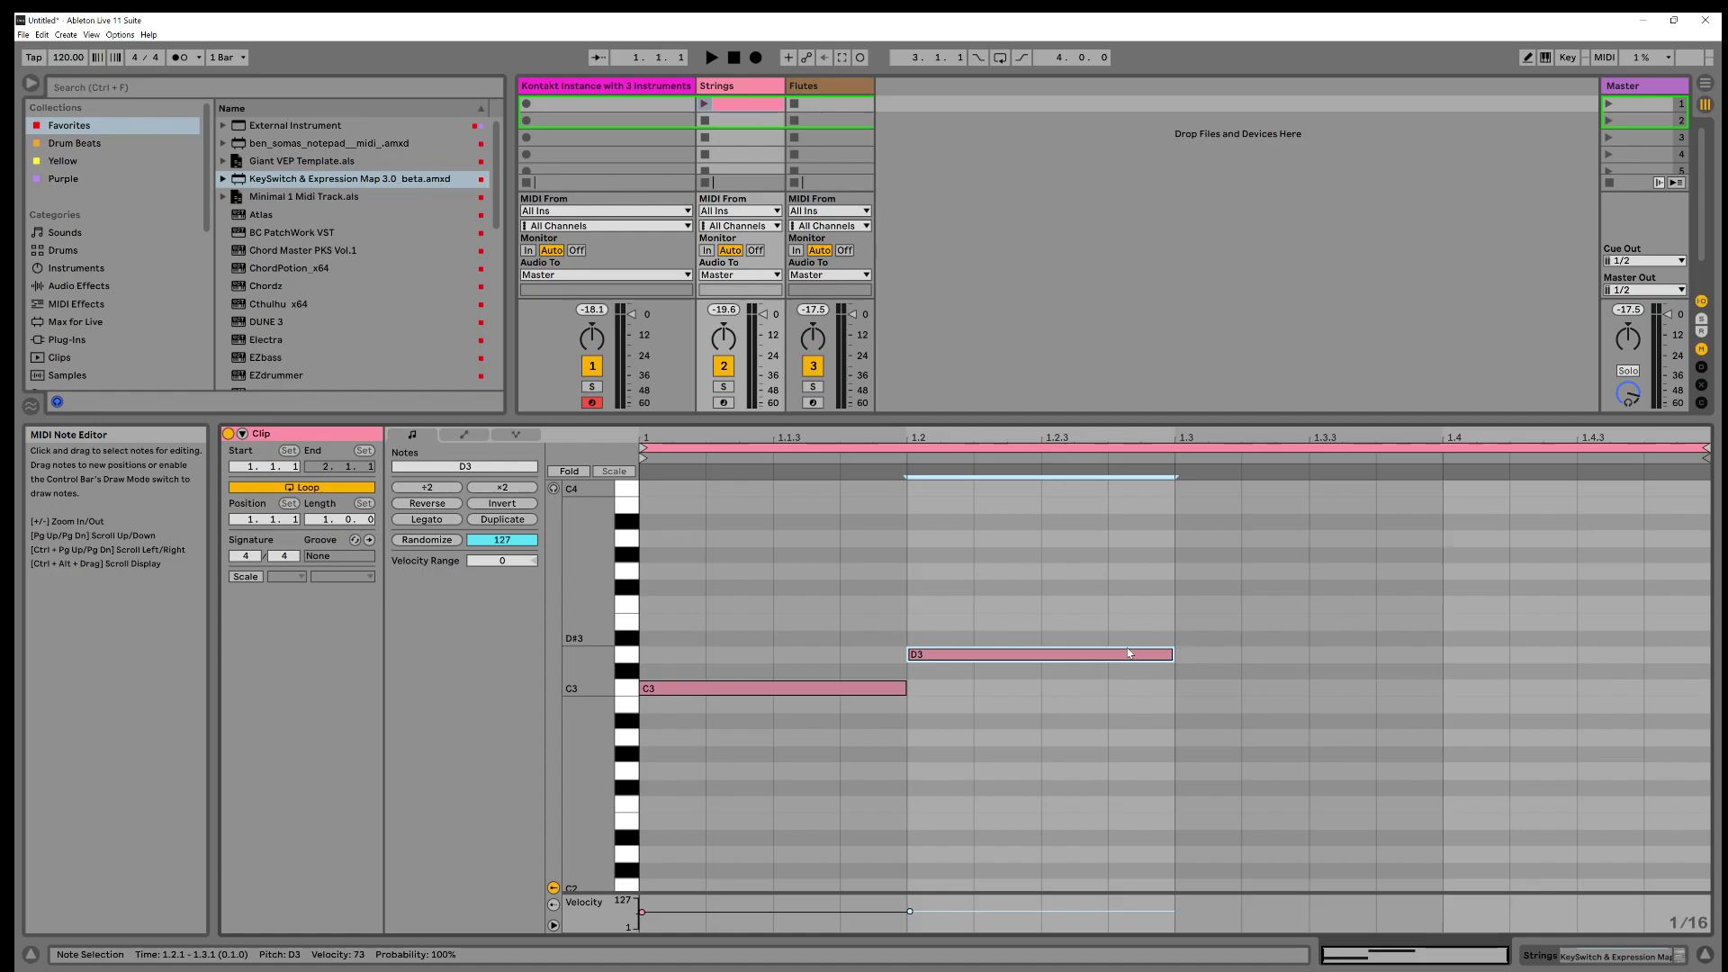
pyautogui.moveTo(1076, 656); pyautogui.dragTo(1081, 629)
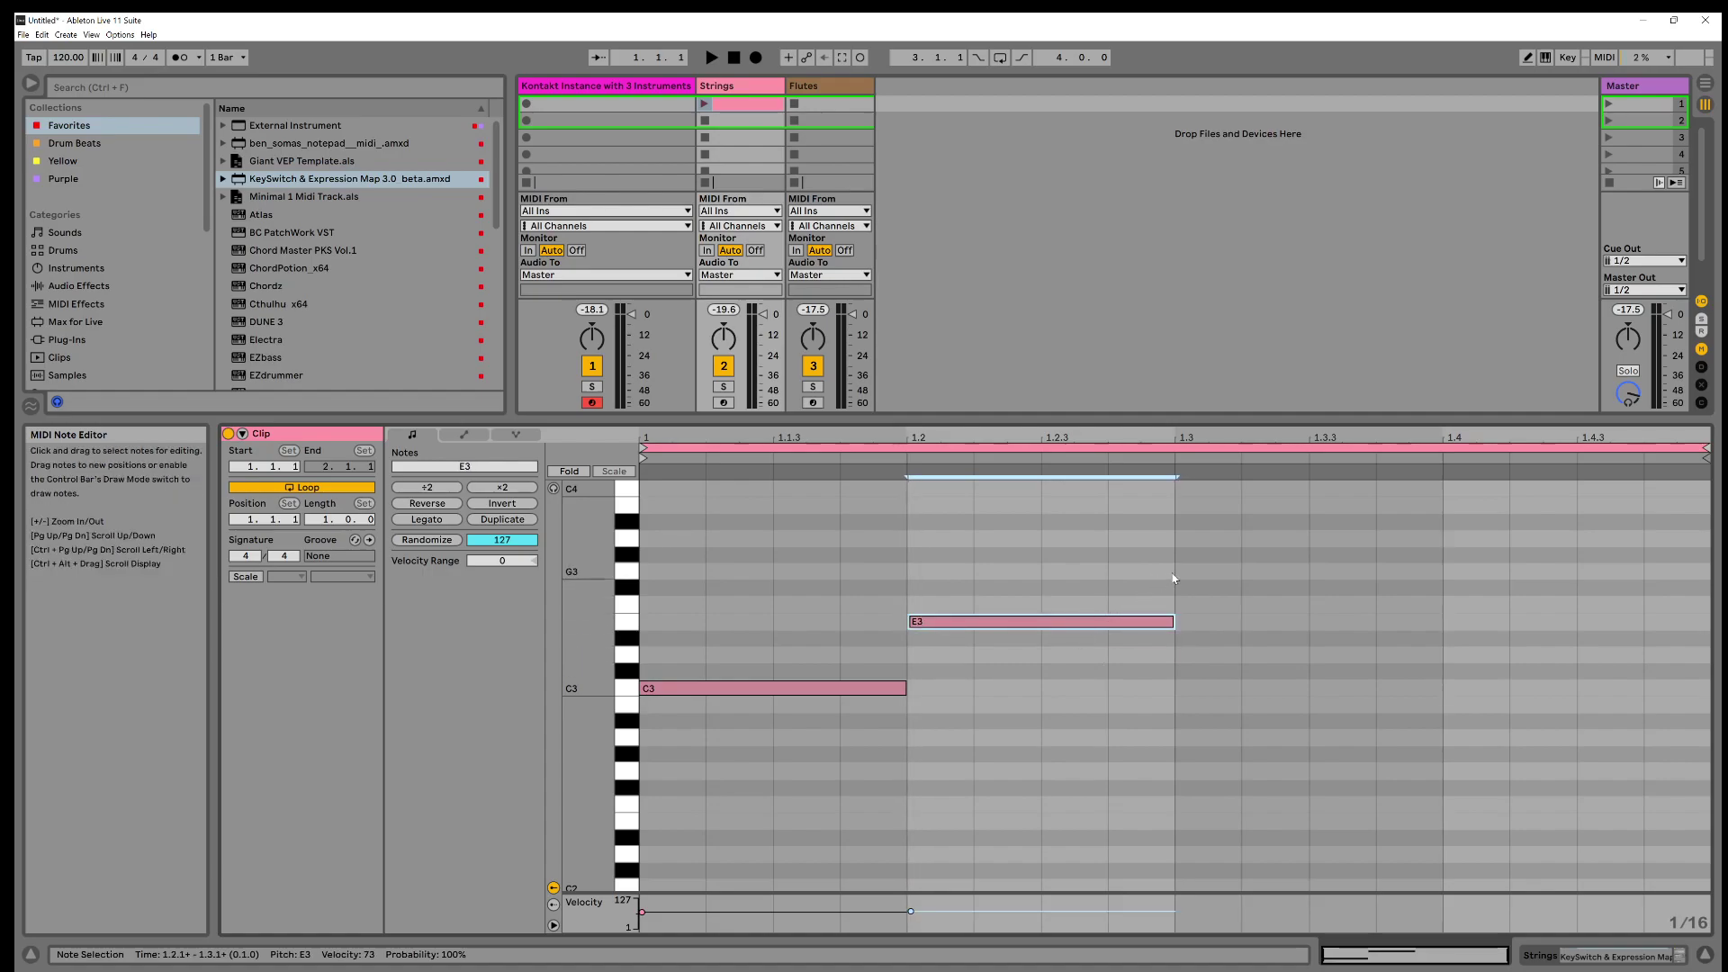
pyautogui.moveTo(1180, 572)
pyautogui.mouseDown()
pyautogui.moveTo(1339, 554)
pyautogui.moveTo(1441, 567)
pyautogui.mouseUp()
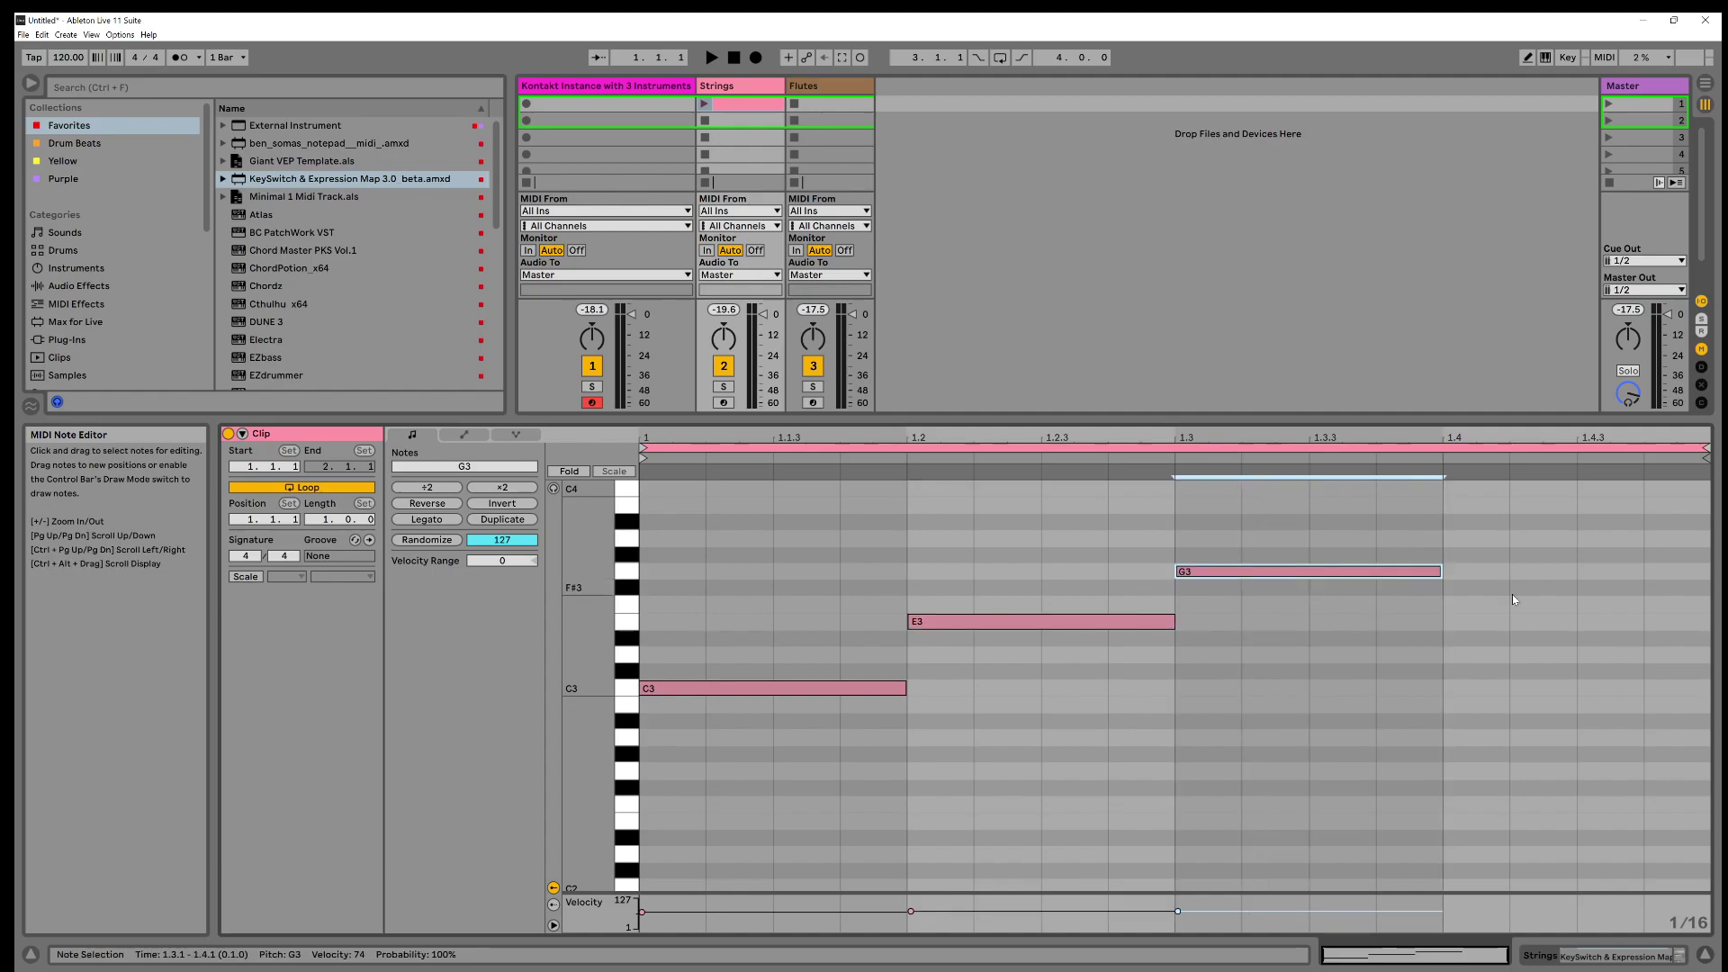
pyautogui.moveTo(1448, 627)
pyautogui.mouseDown()
pyautogui.moveTo(1686, 597)
pyautogui.moveTo(1717, 619)
pyautogui.mouseUp()
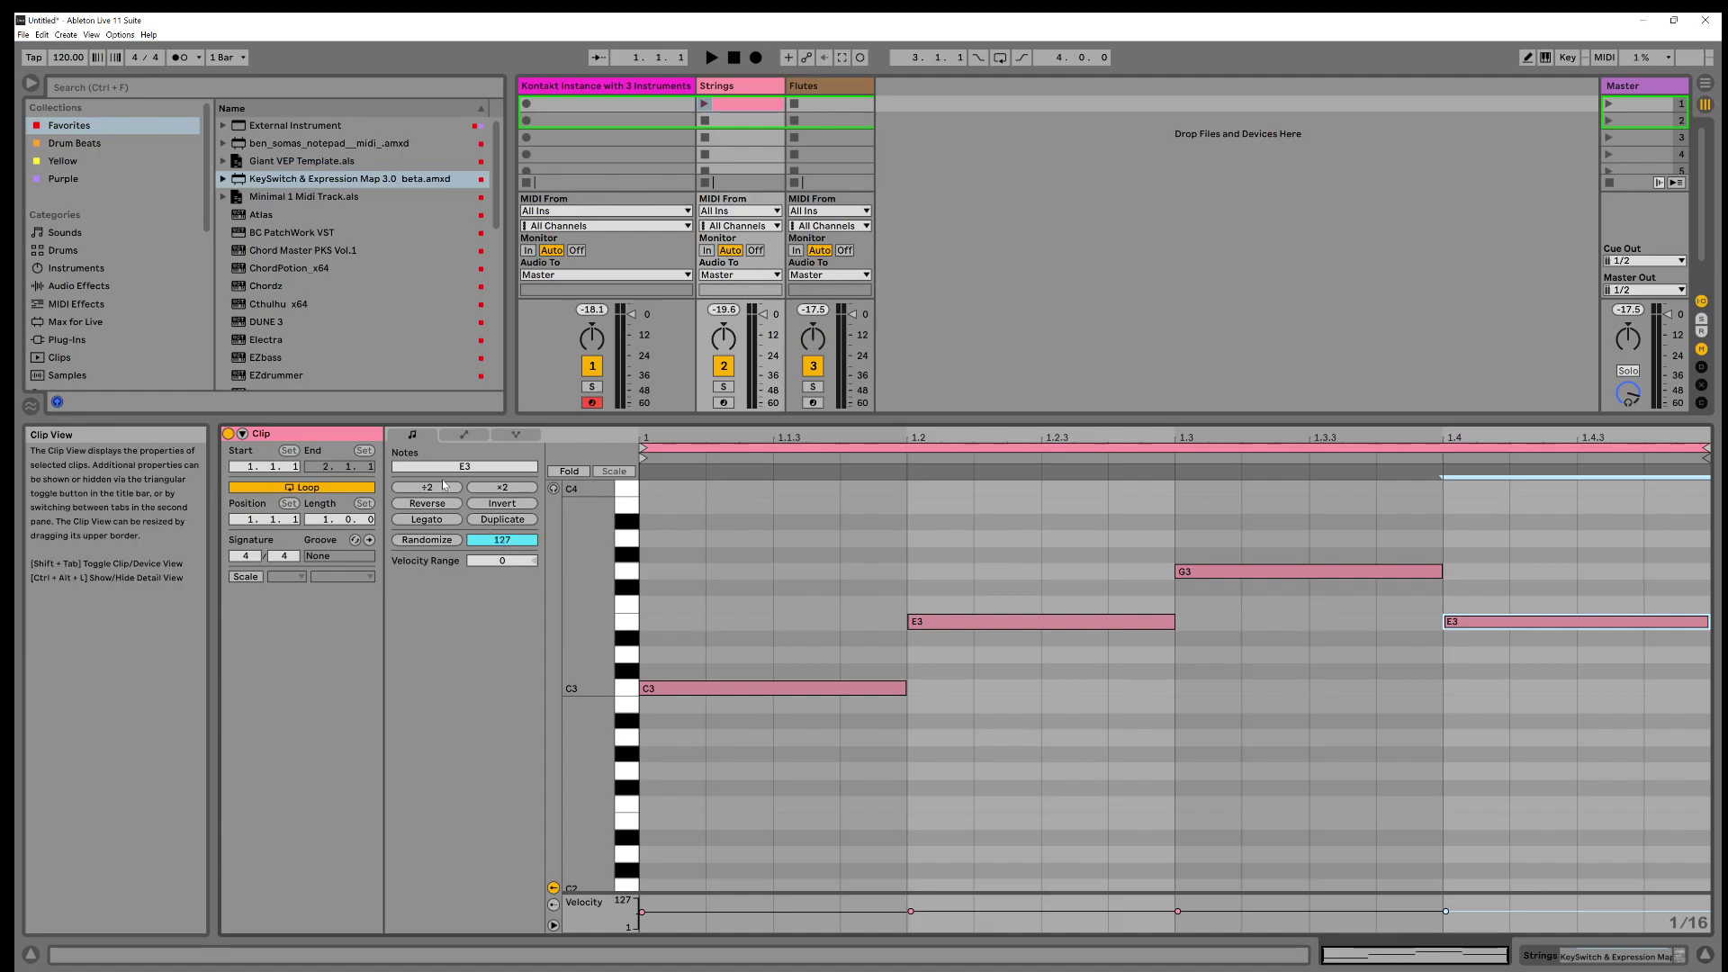
# Show the Strings clip's envelope for the 18 KeySwitches parameter of KeySwitch & Expression Map 3.0 beta
pyautogui.click(464, 435)
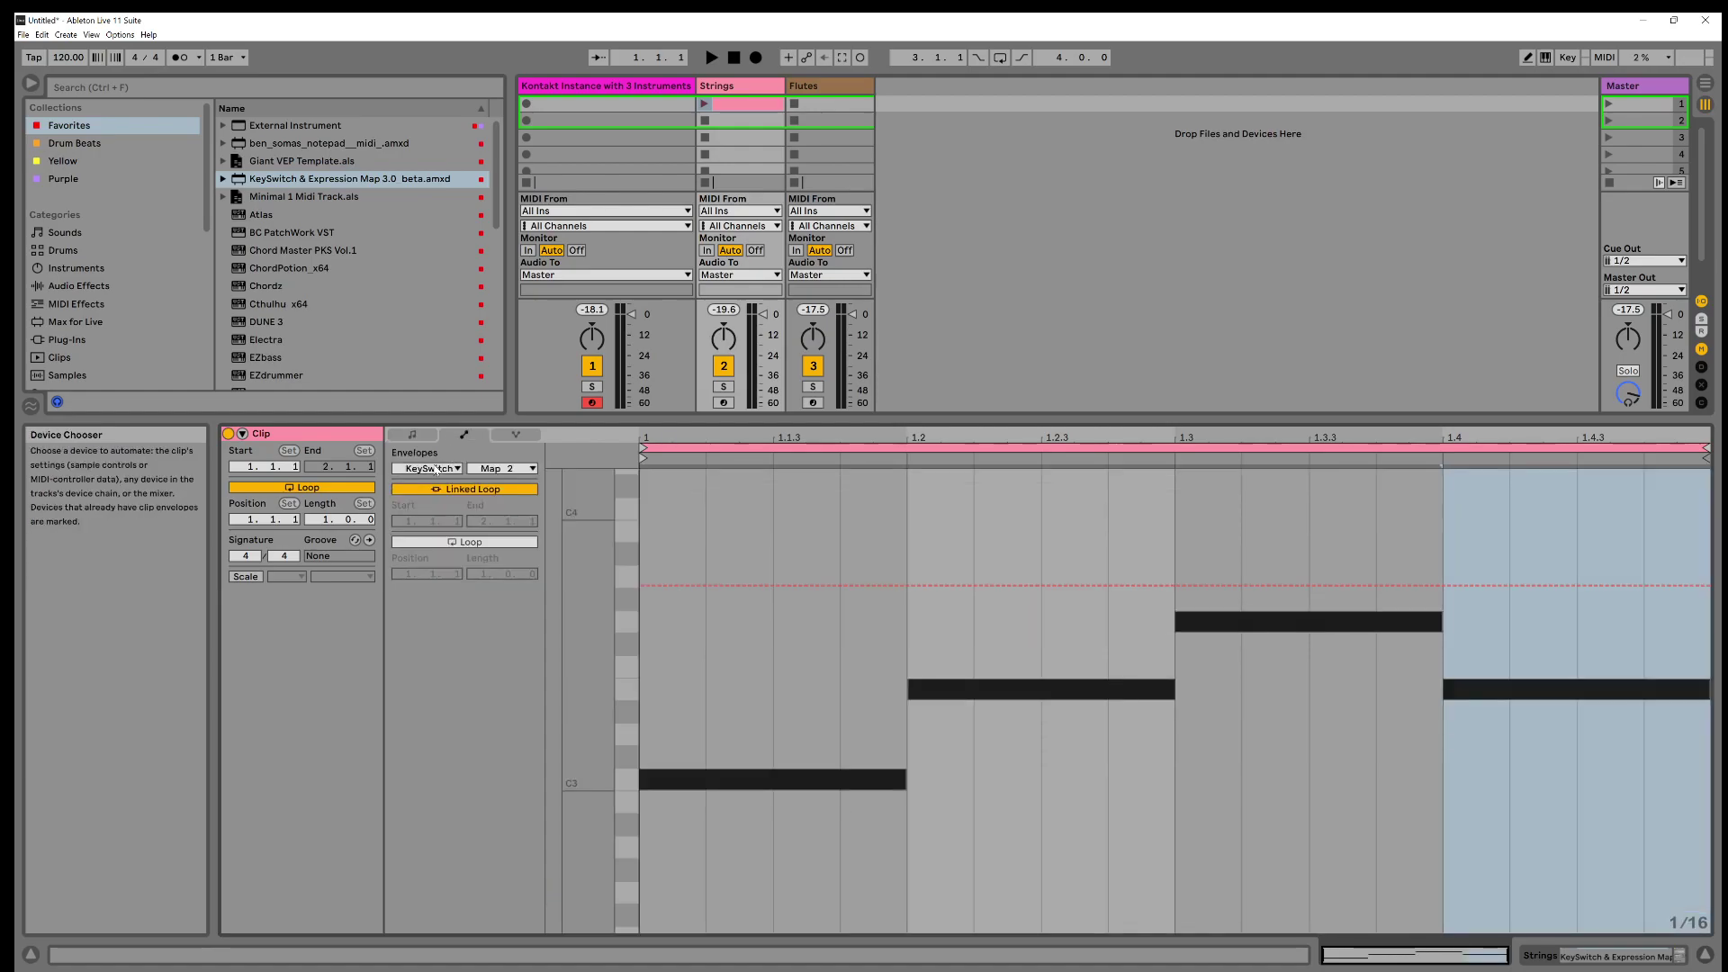
pyautogui.click(430, 469)
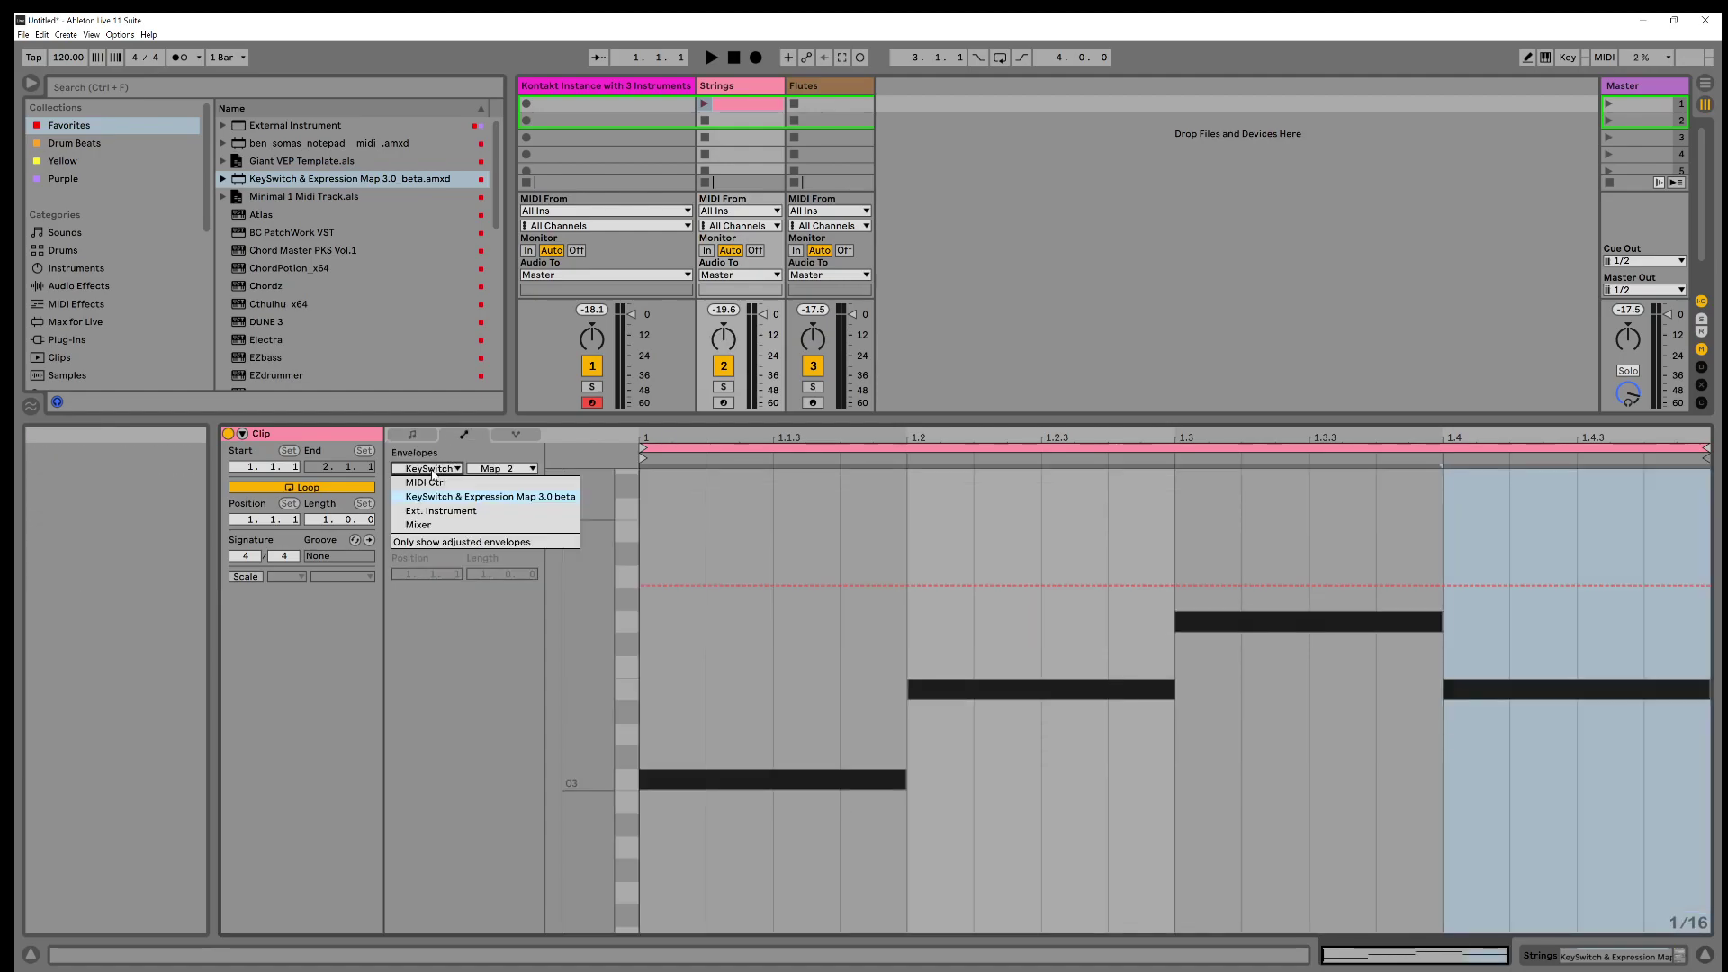
pyautogui.click(432, 497)
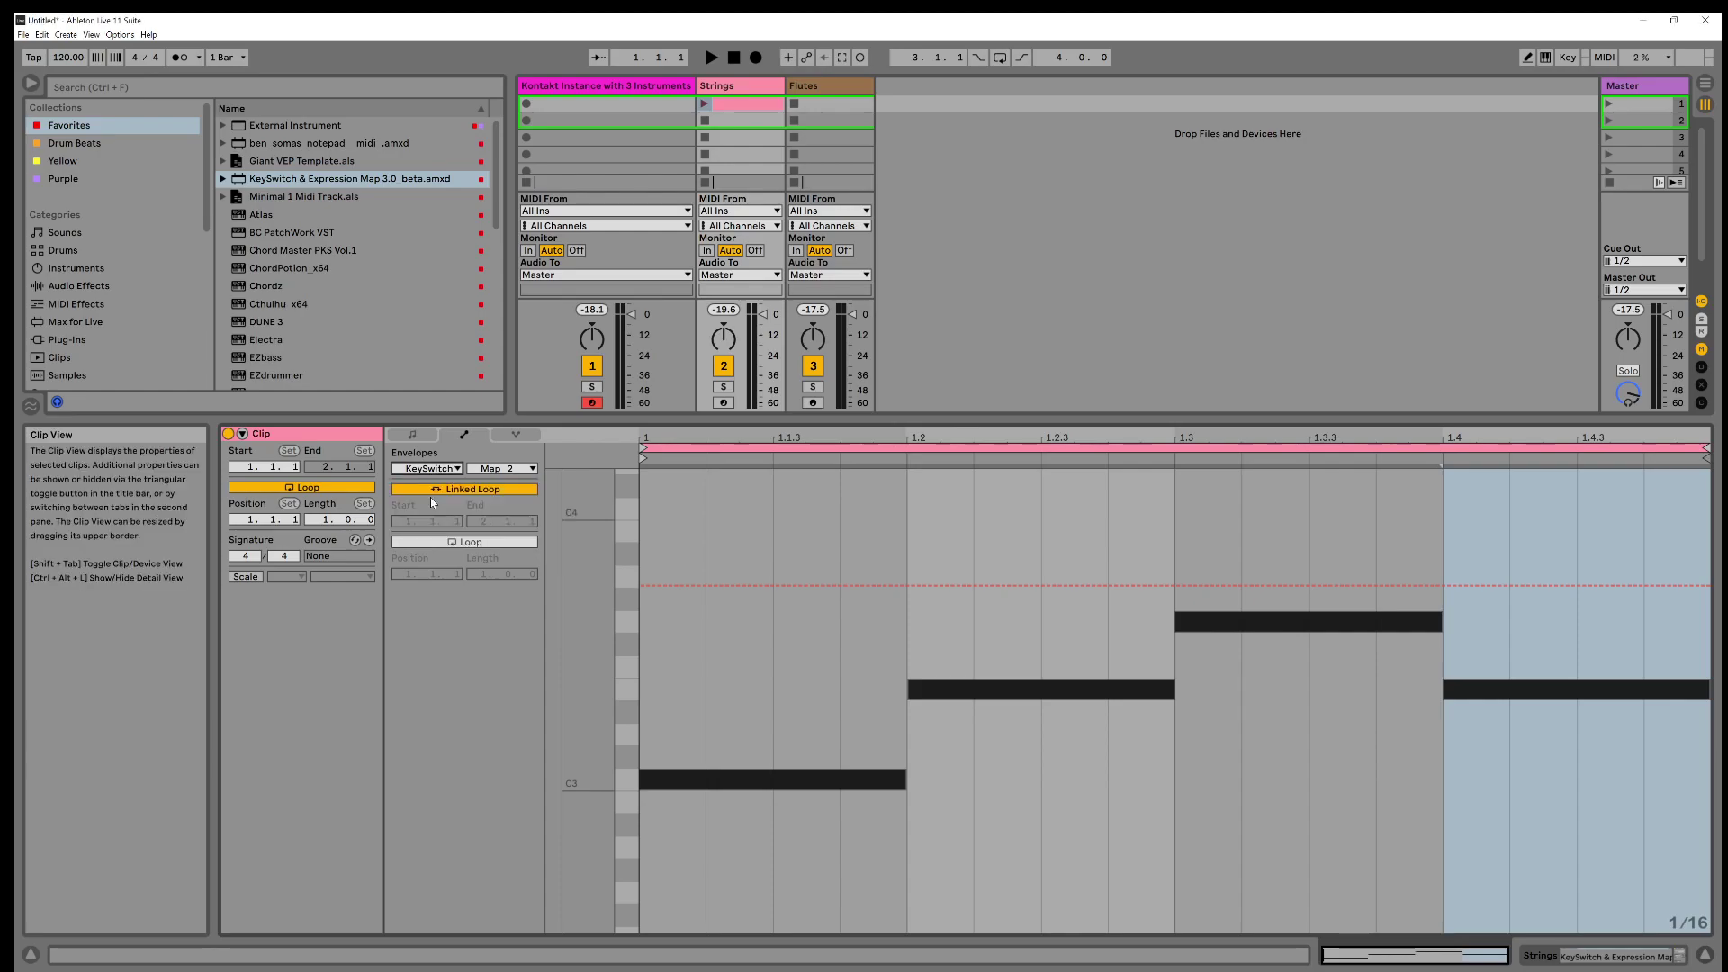
pyautogui.click(493, 469)
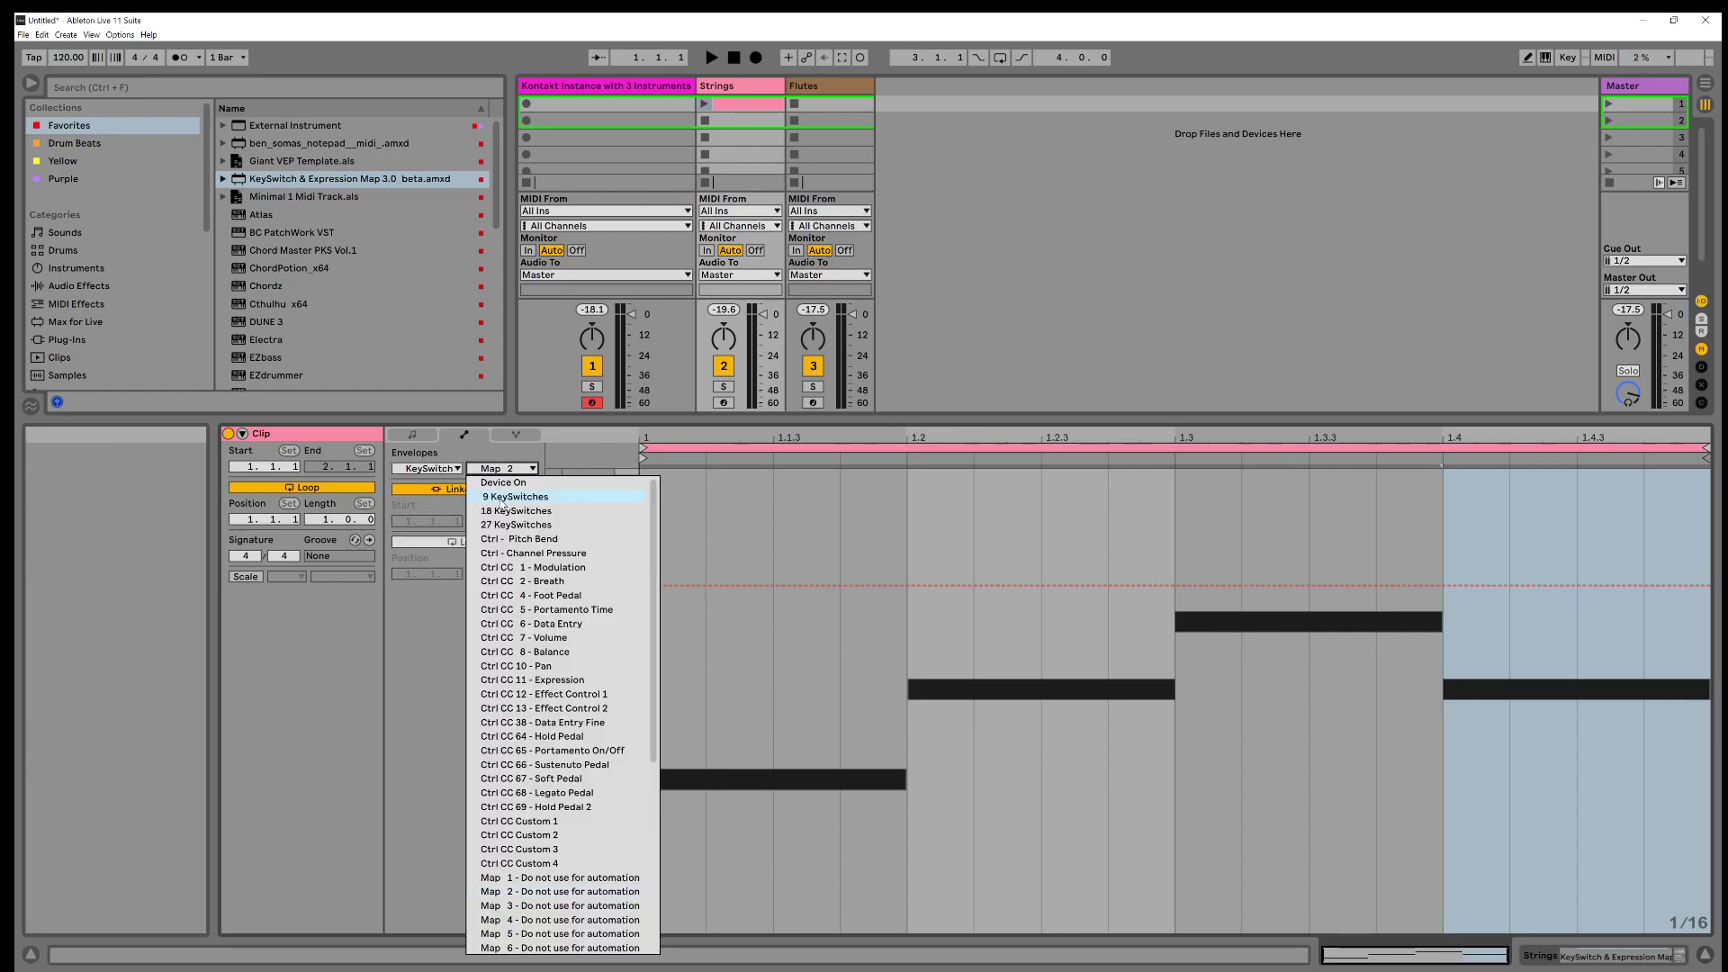
pyautogui.click(499, 511)
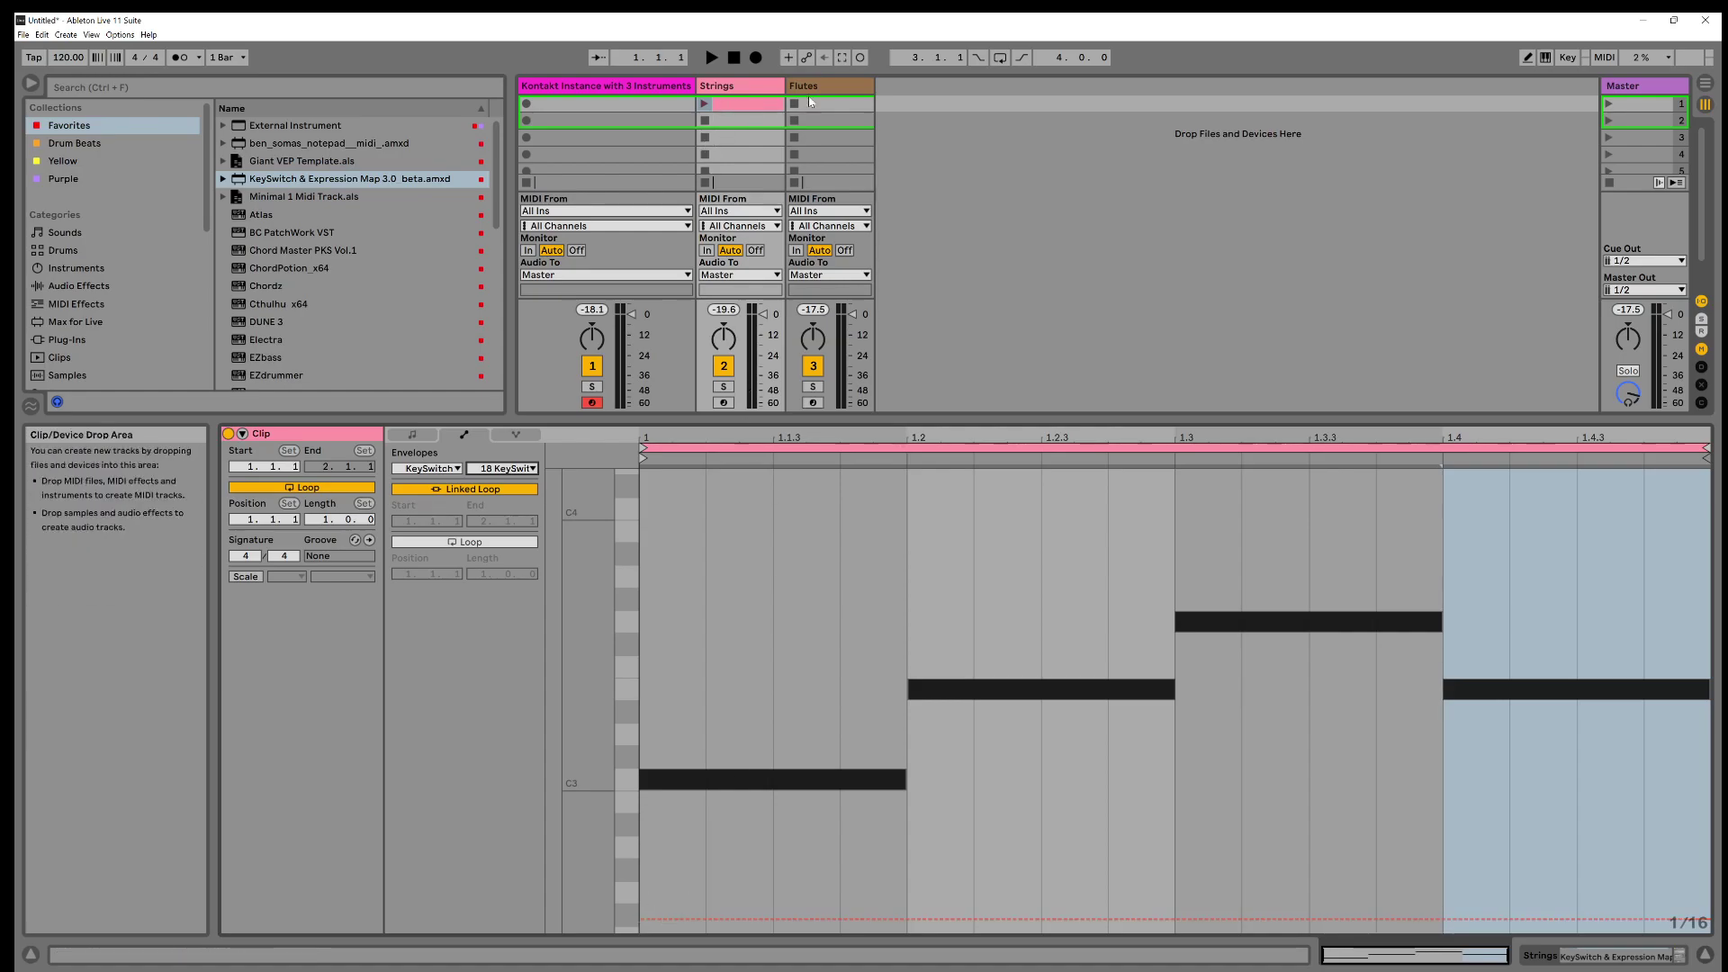
# Arm the Strings track, play its clip, and raise the keyswitch envelope to Tremolo A-1 before returning it to Sustains C-1
pyautogui.click(735, 297)
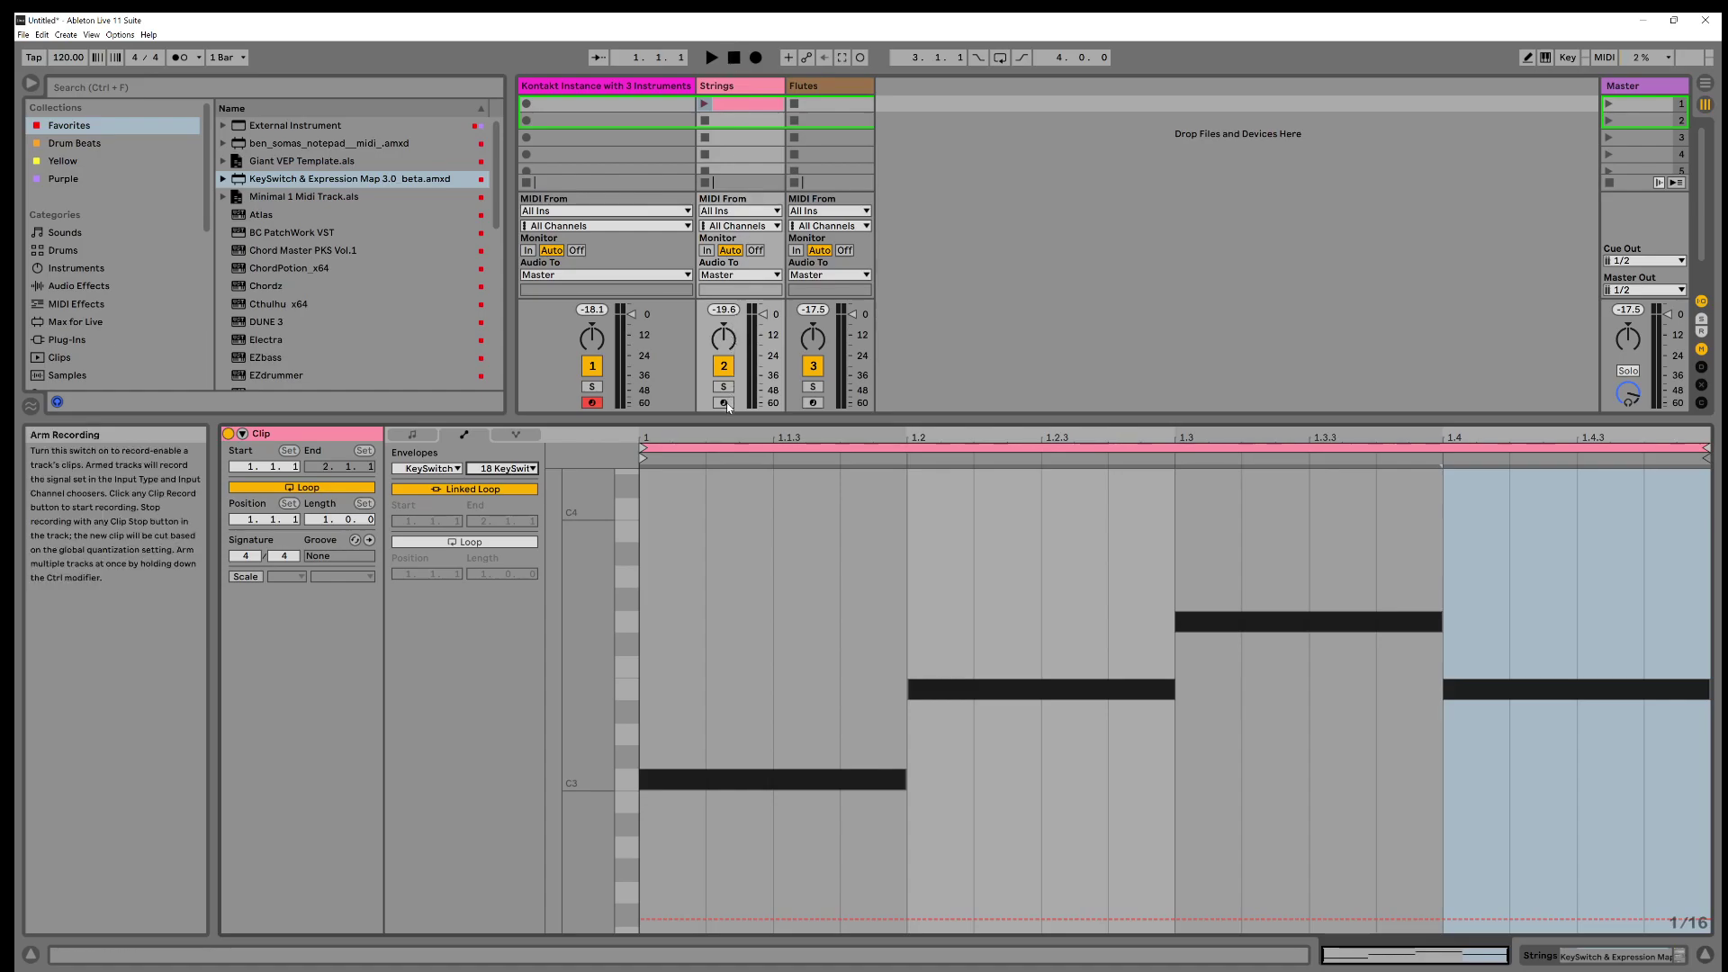
pyautogui.click(703, 105)
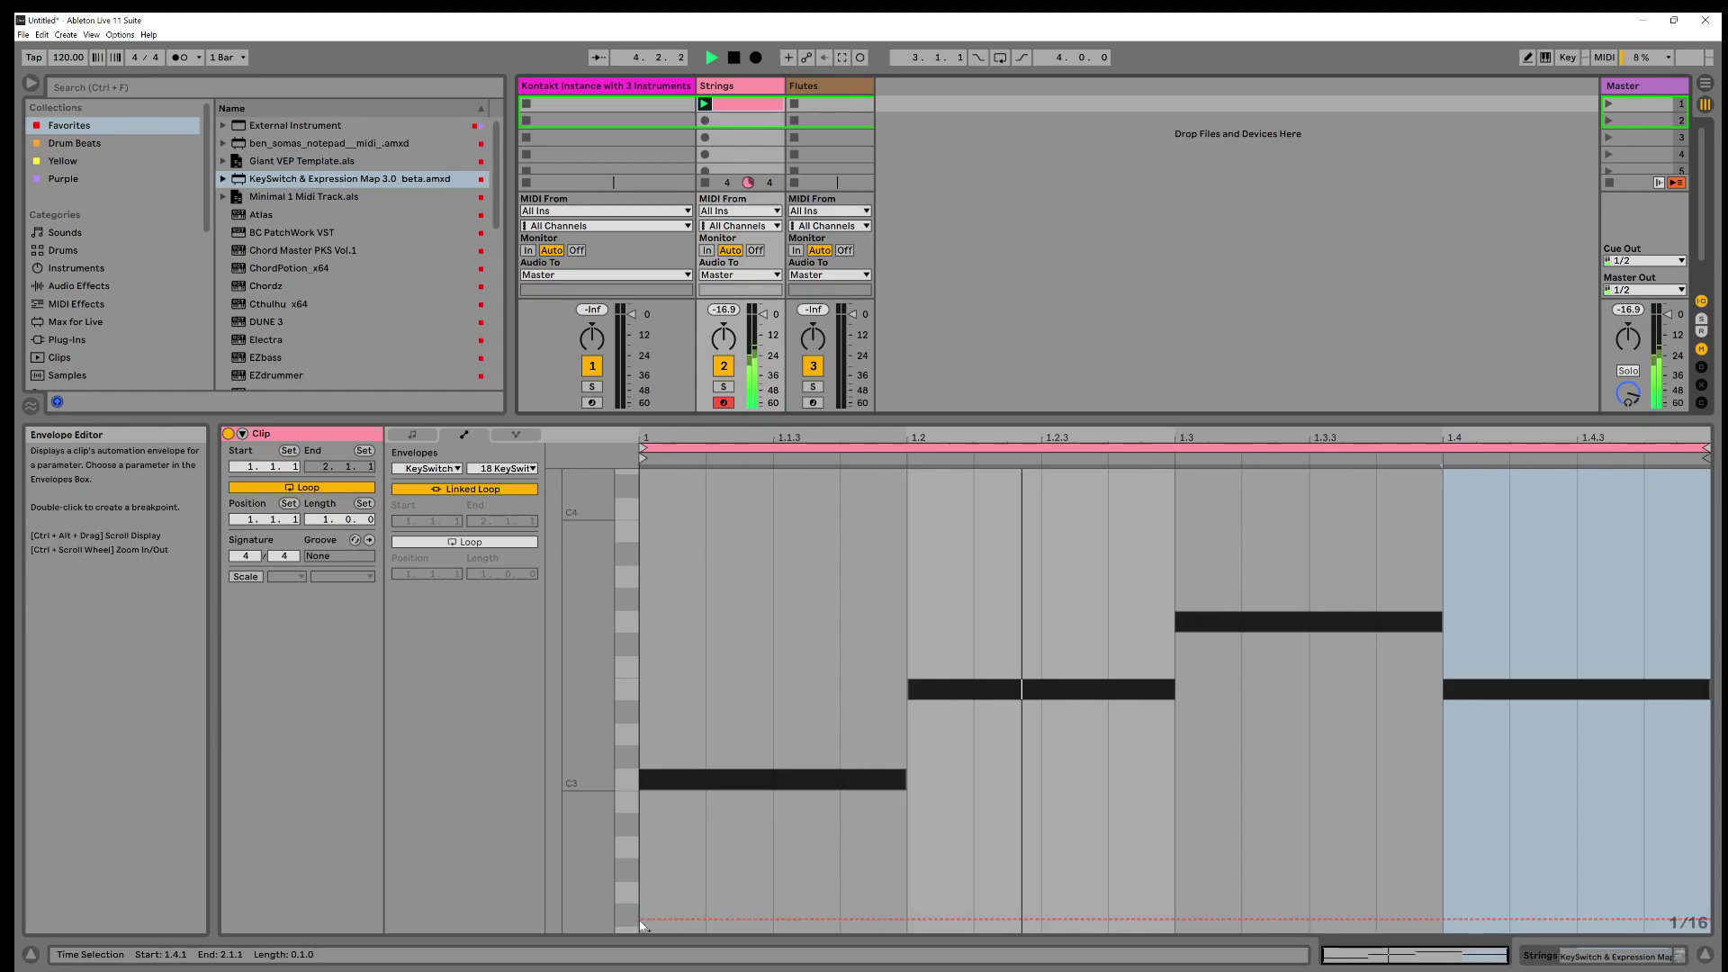
pyautogui.moveTo(645, 926); pyautogui.dragTo(645, 900)
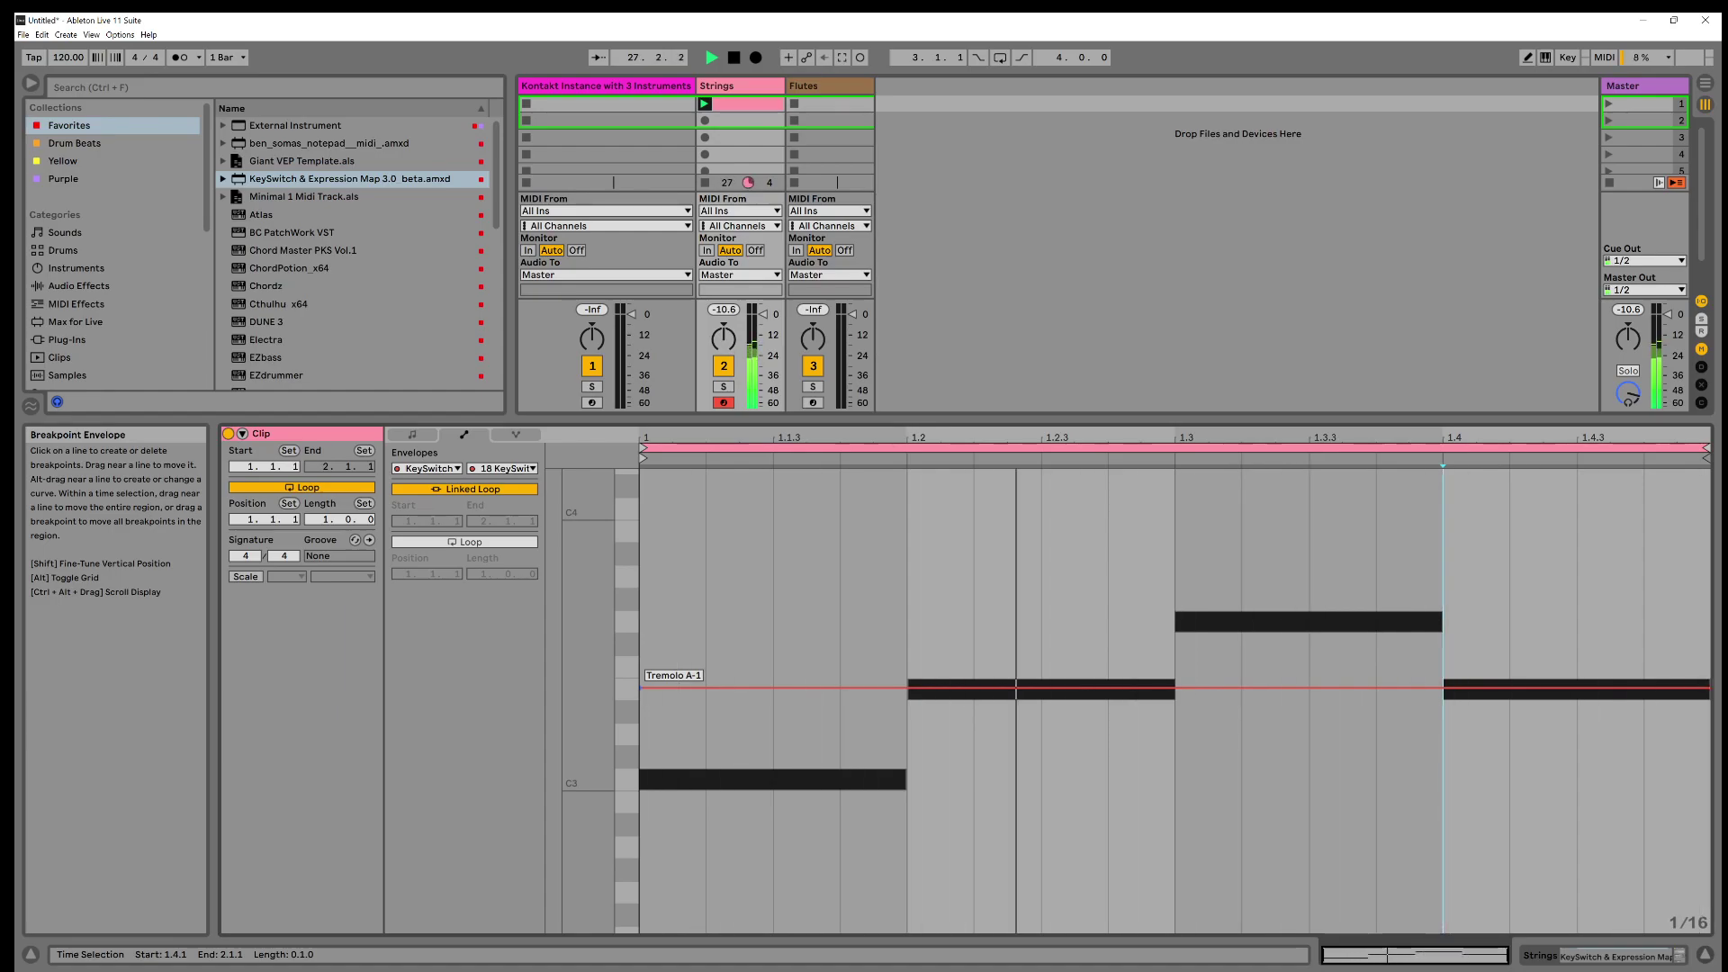
pyautogui.moveTo(706, 662); pyautogui.dragTo(705, 918)
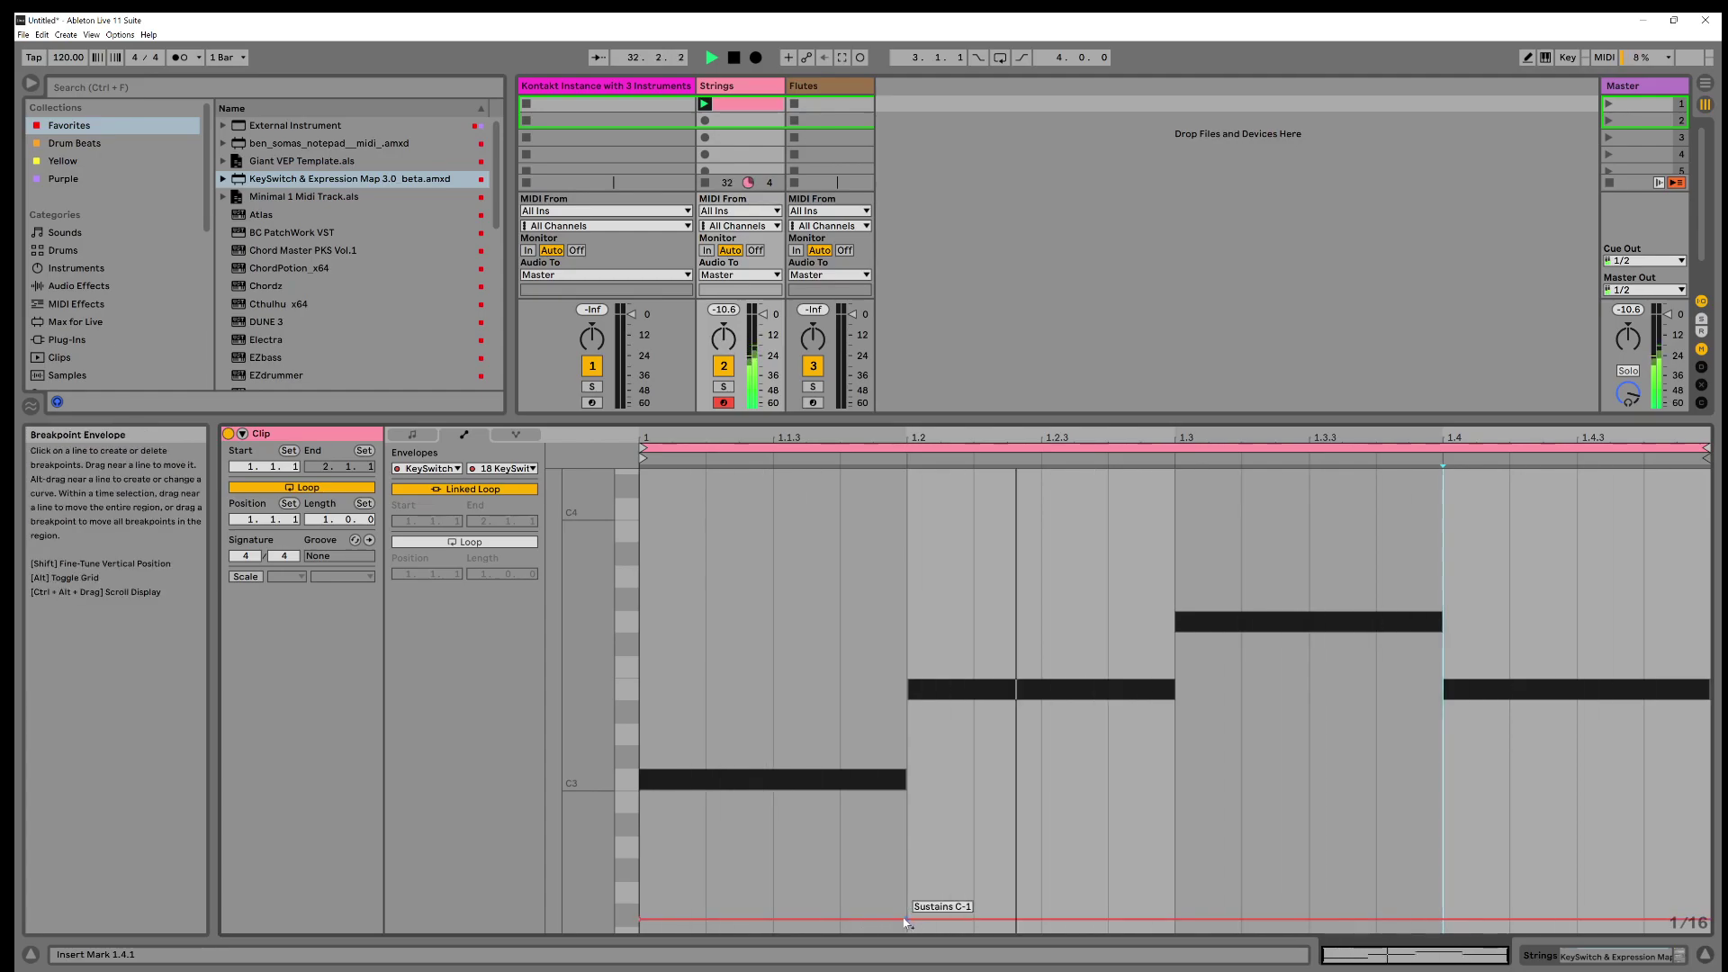
# Add stepped keyswitch breakpoints for Spiccato E-1 on beat 2, Bartok Pizzacato F#-1 on beat 3 and Marcato D-1 on beat 4
pyautogui.moveTo(904, 920); pyautogui.dragTo(906, 816)
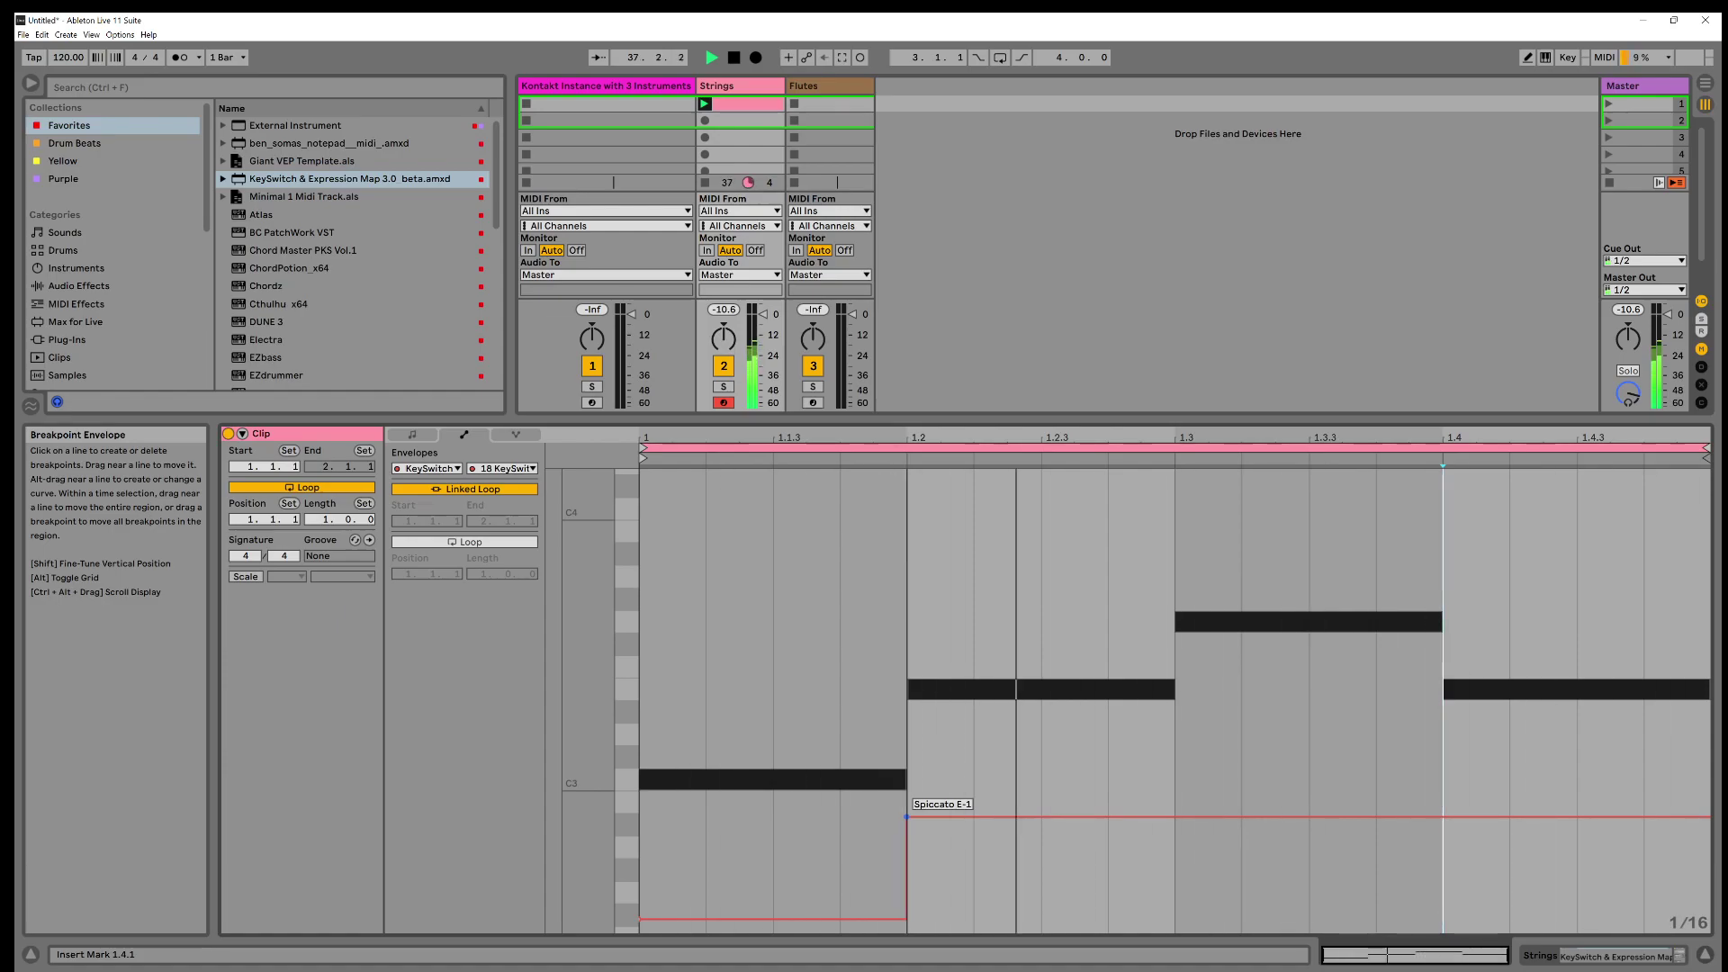
pyautogui.click(1172, 817)
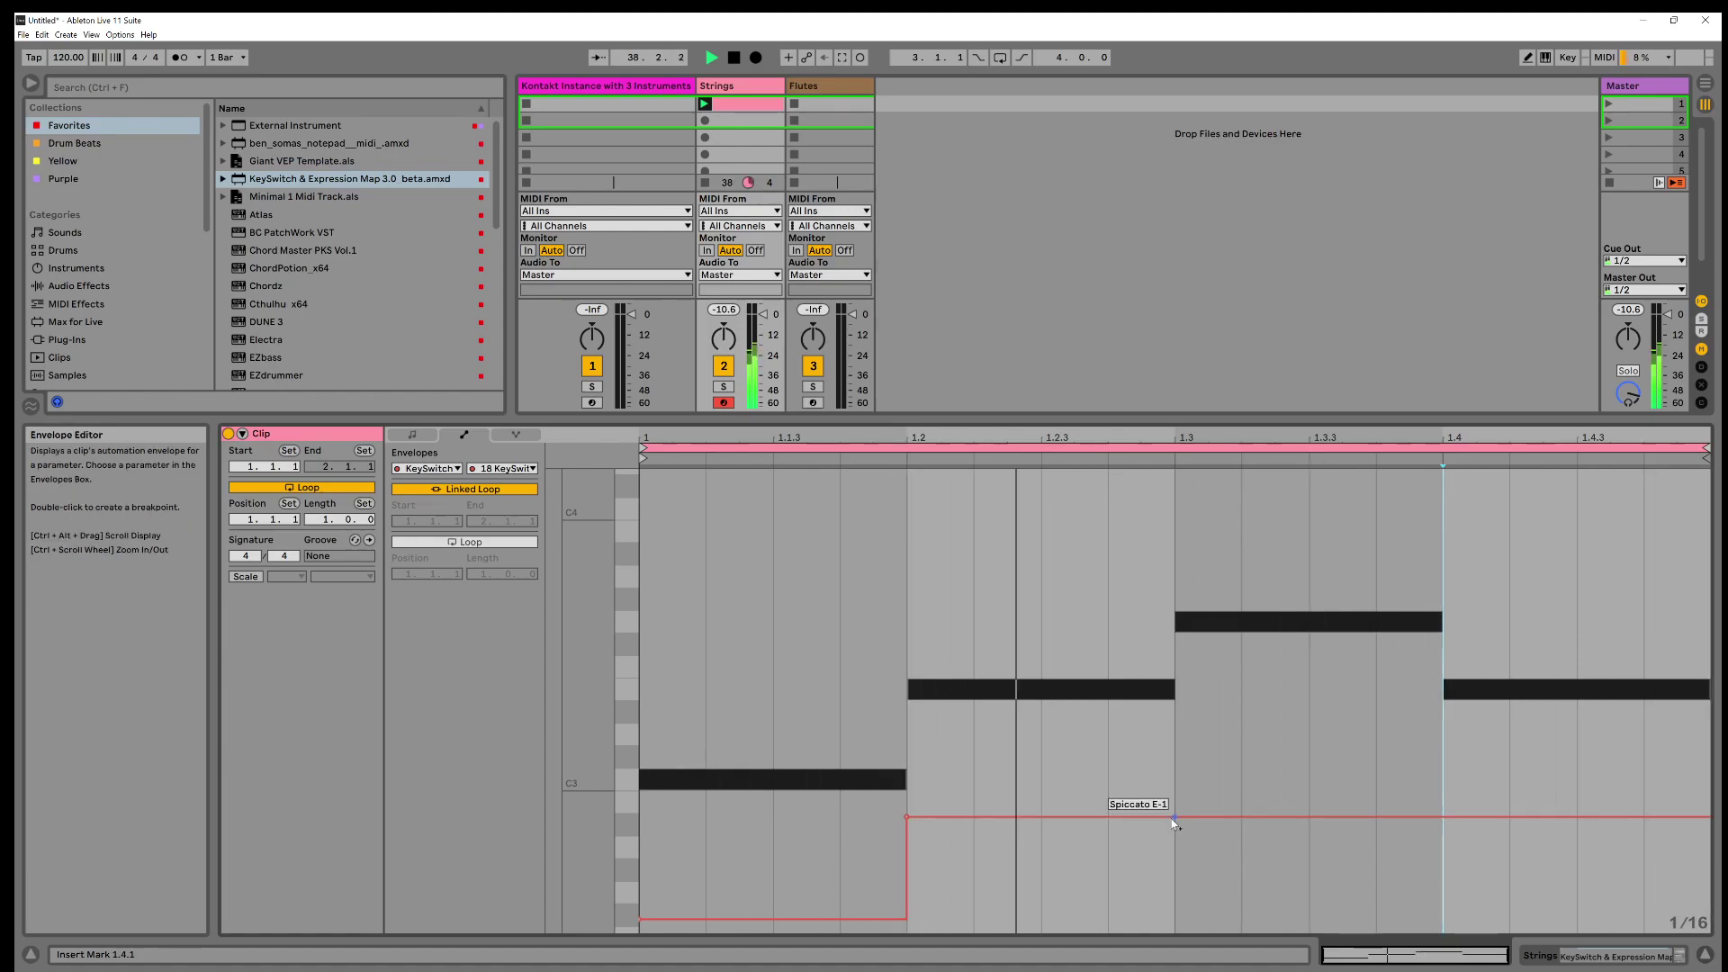
pyautogui.moveTo(1173, 818); pyautogui.dragTo(1175, 765)
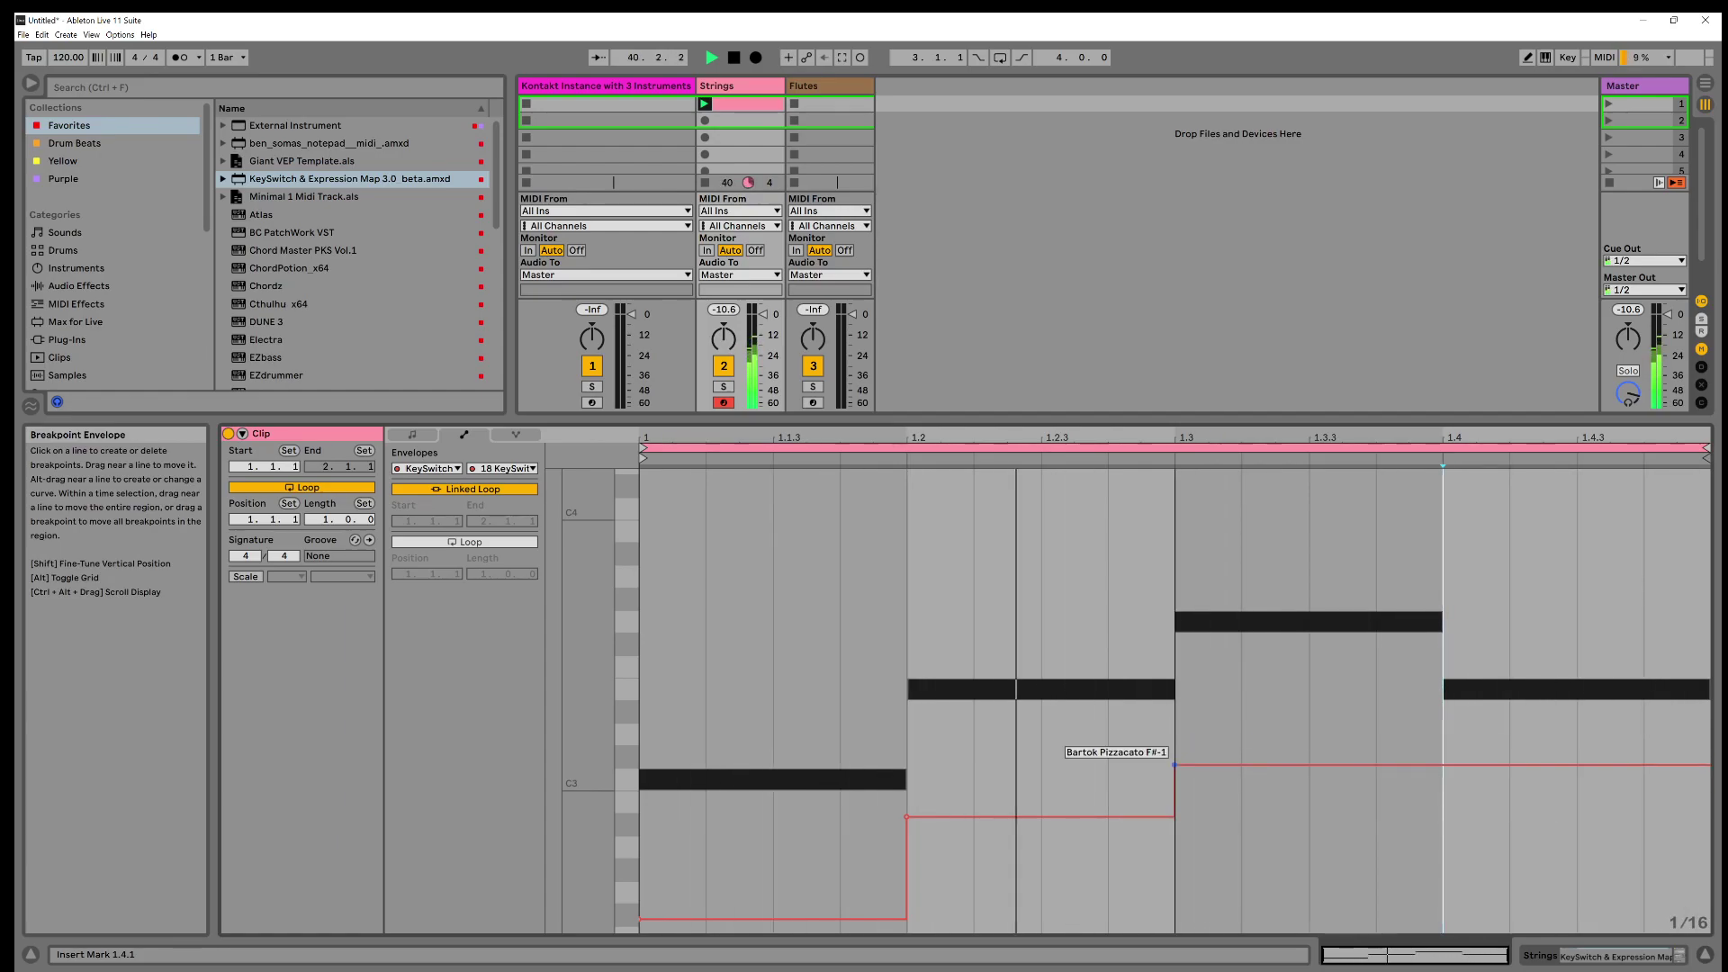
pyautogui.click(1441, 765)
pyautogui.moveTo(1440, 765); pyautogui.dragTo(1443, 842)
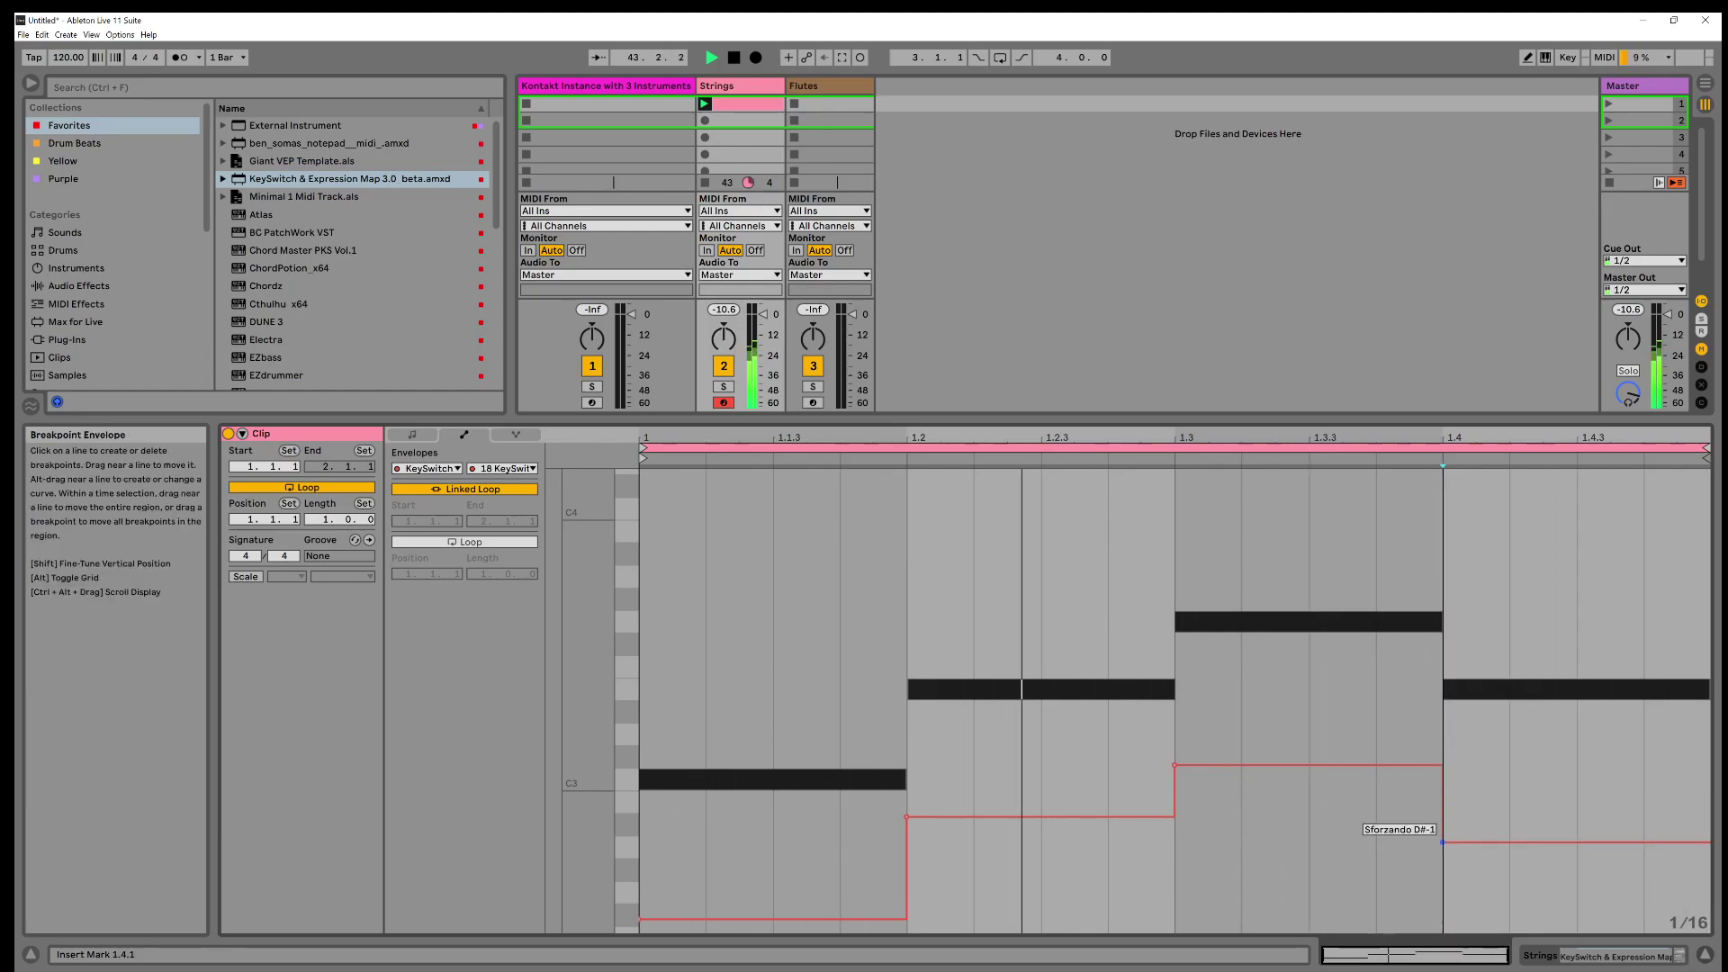
pyautogui.moveTo(1443, 843); pyautogui.dragTo(1443, 867)
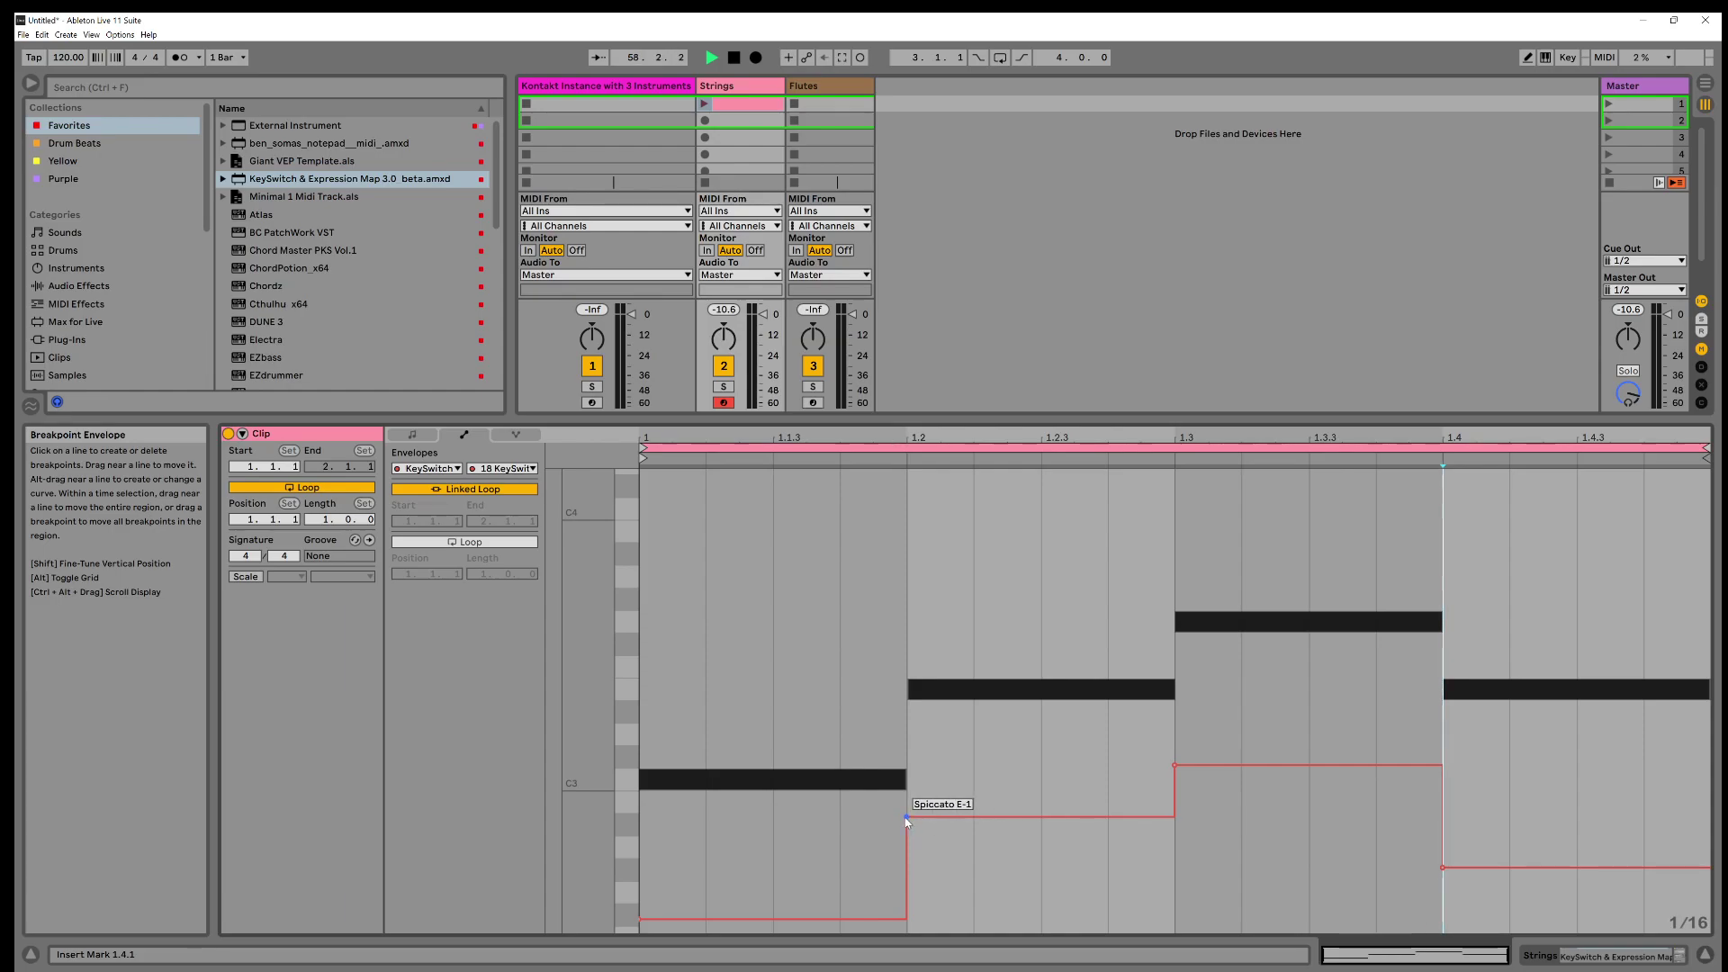
pyautogui.moveTo(907, 817)
pyautogui.mouseDown()
pyautogui.moveTo(1042, 818)
pyautogui.moveTo(906, 818)
pyautogui.mouseUp()
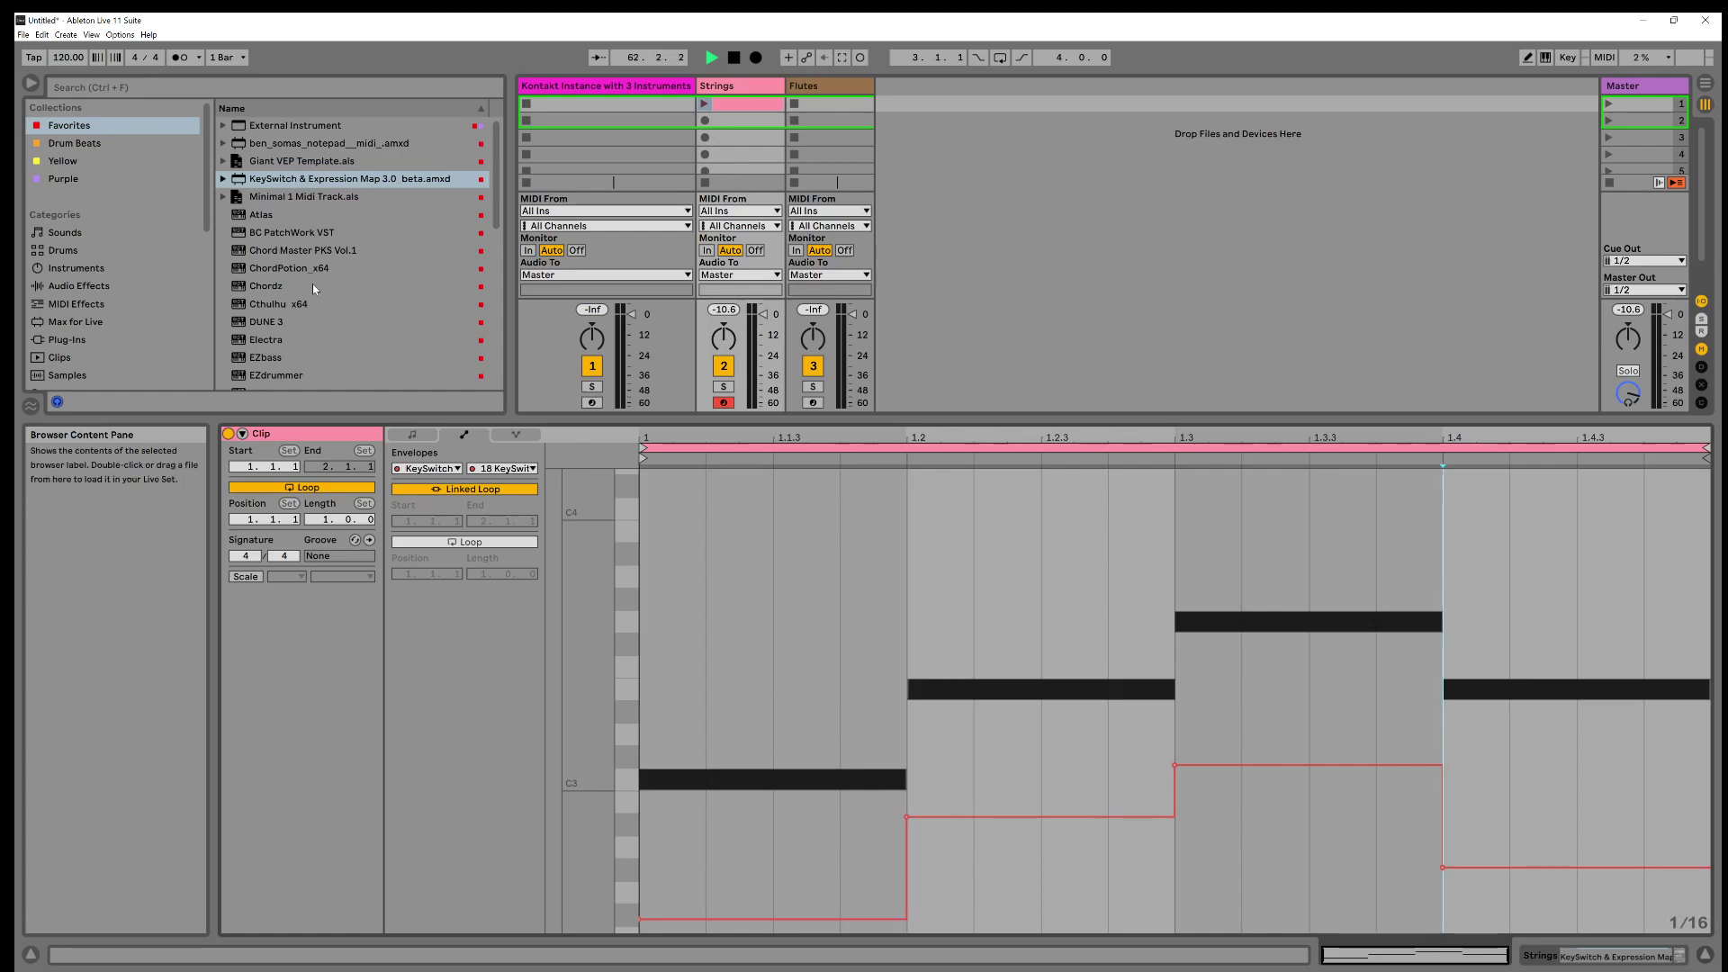
pyautogui.click(70, 39)
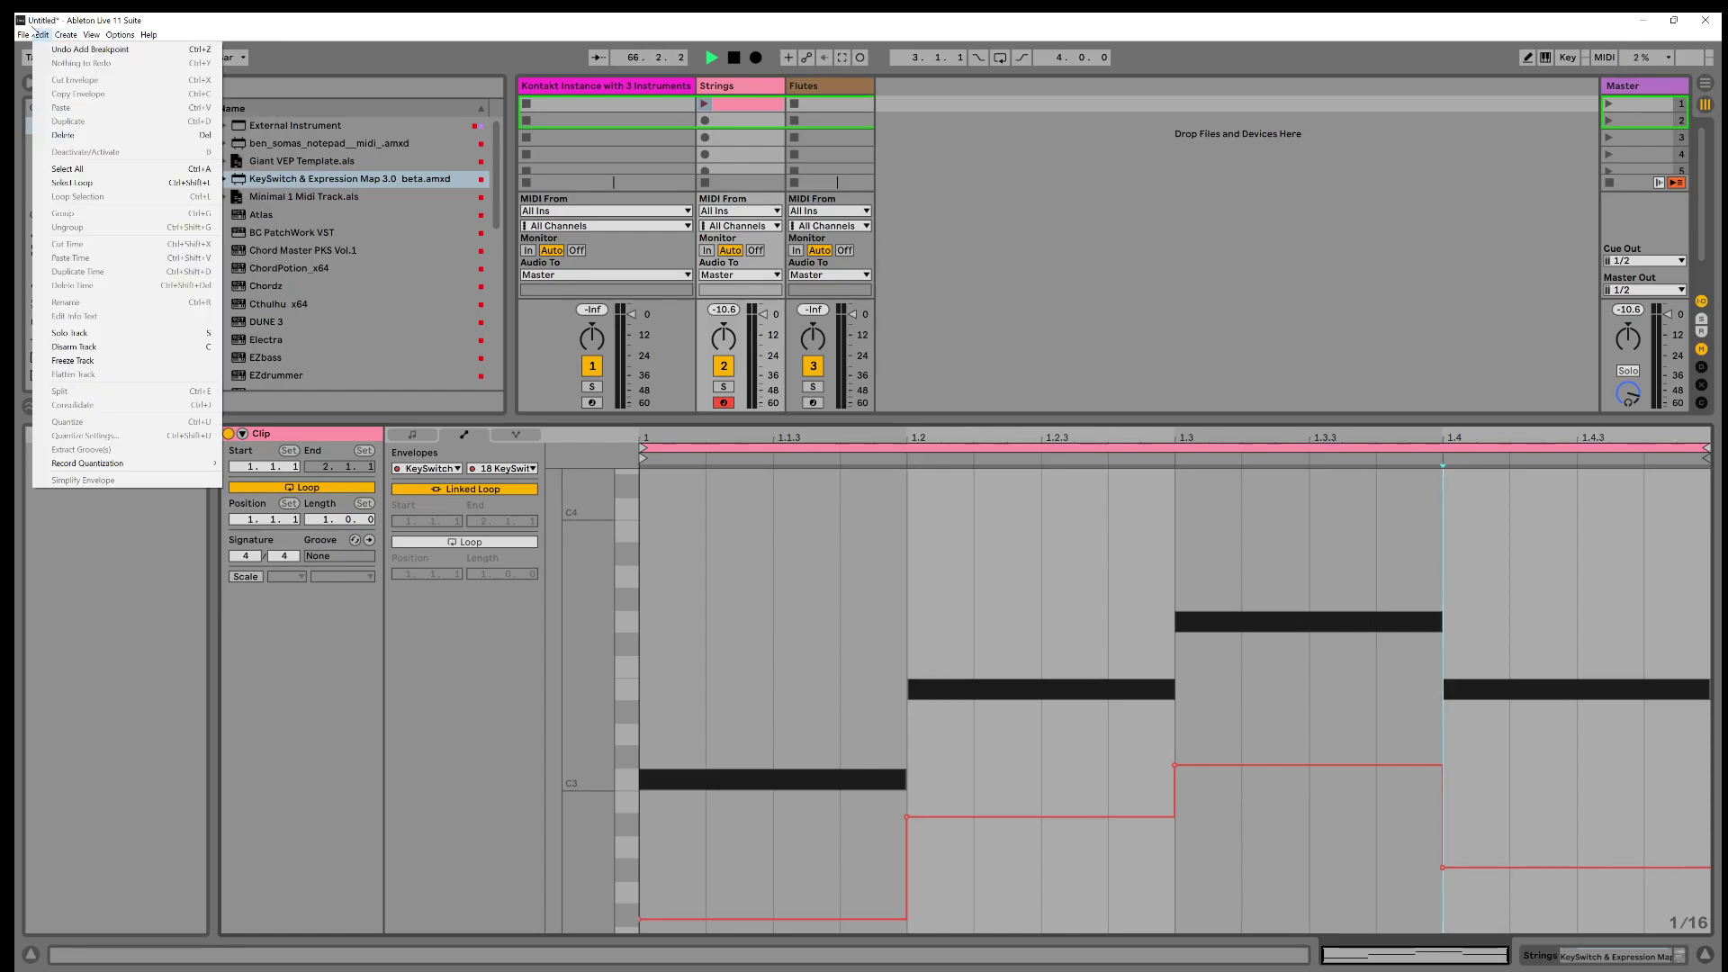
pyautogui.moveTo(18, 35)
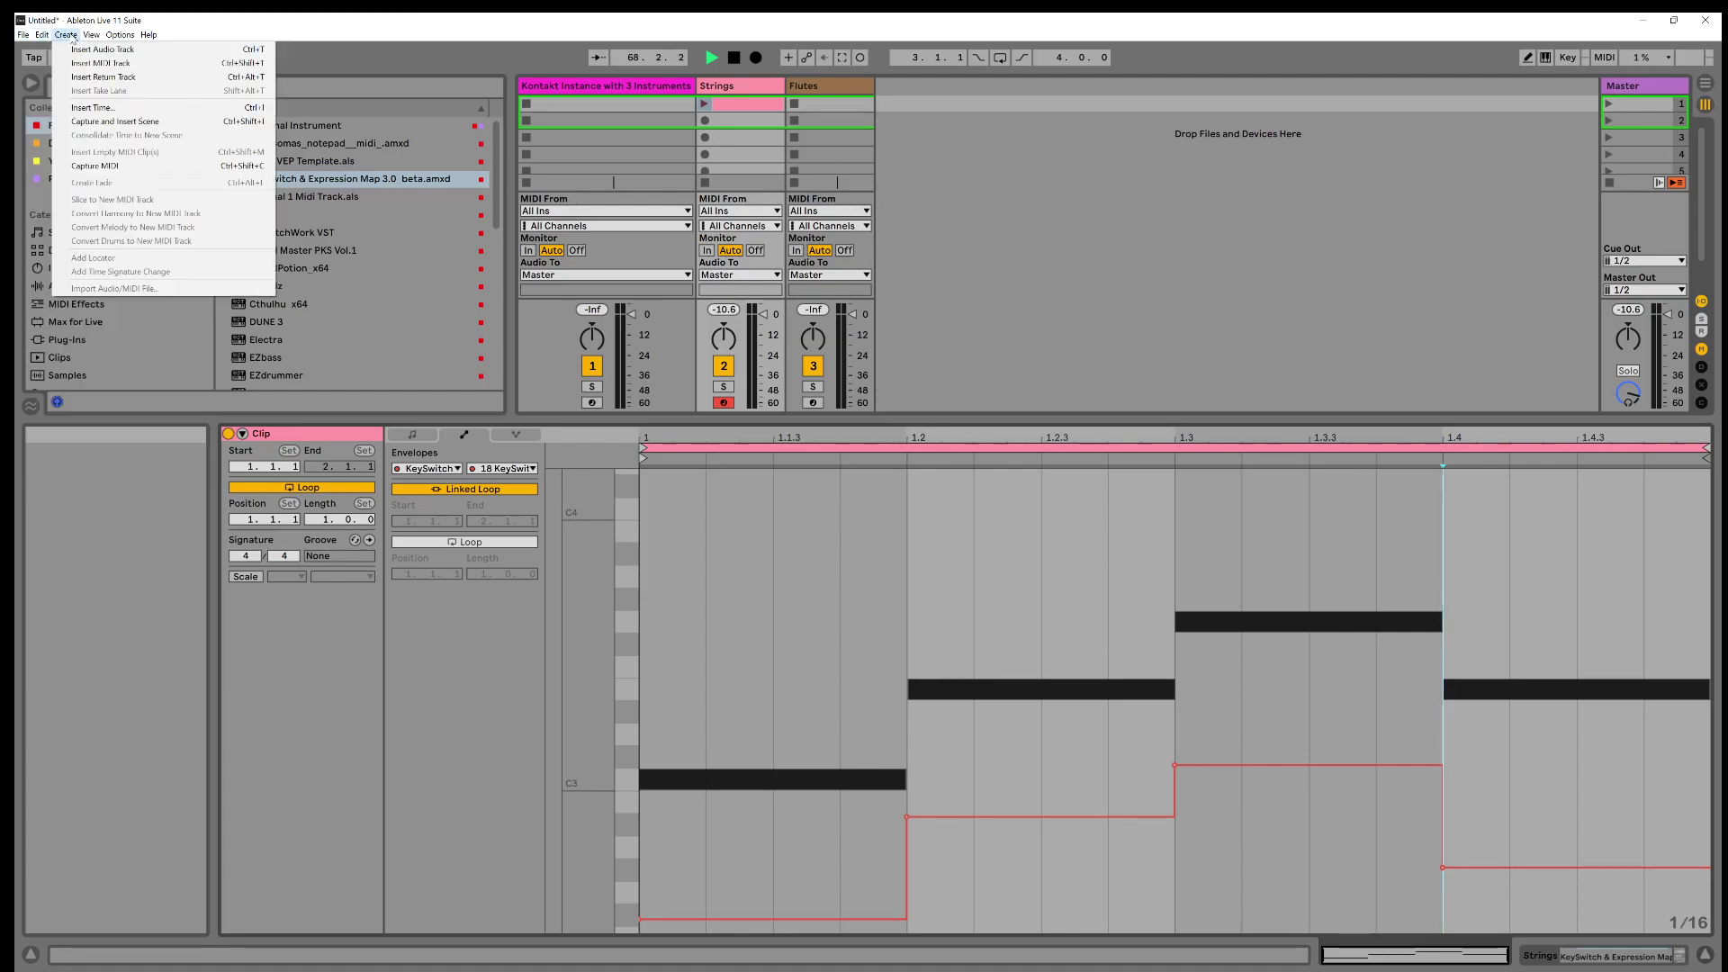
pyautogui.click(191, 18)
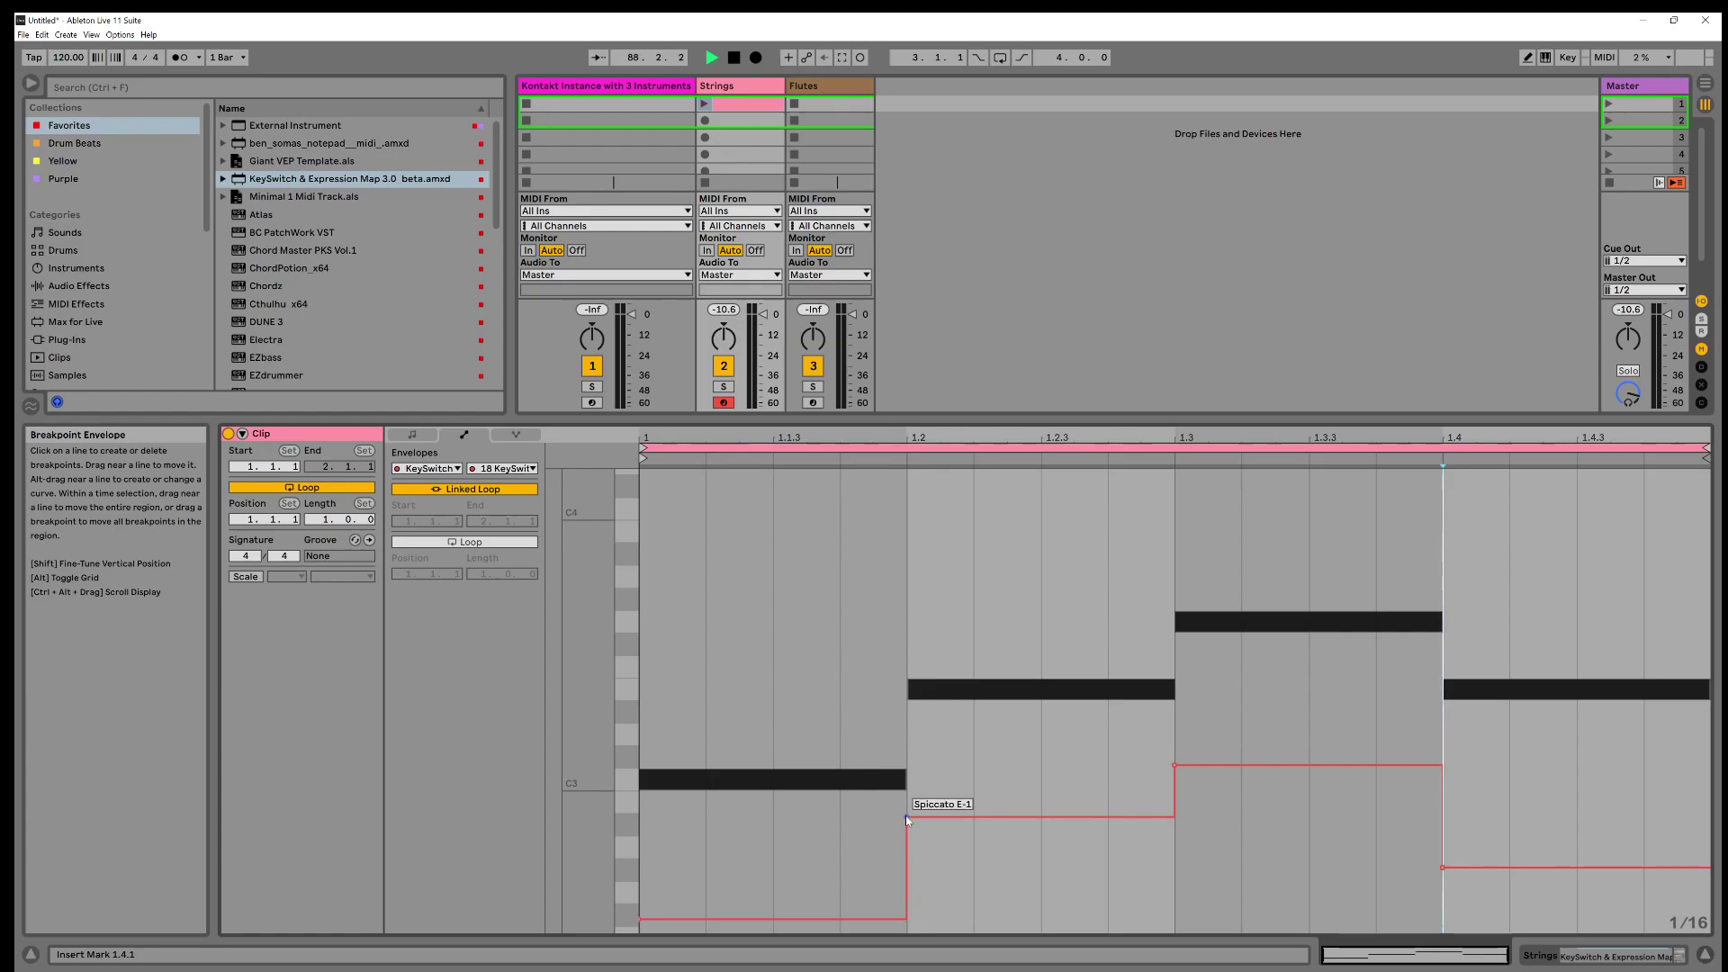
pyautogui.click(771, 775)
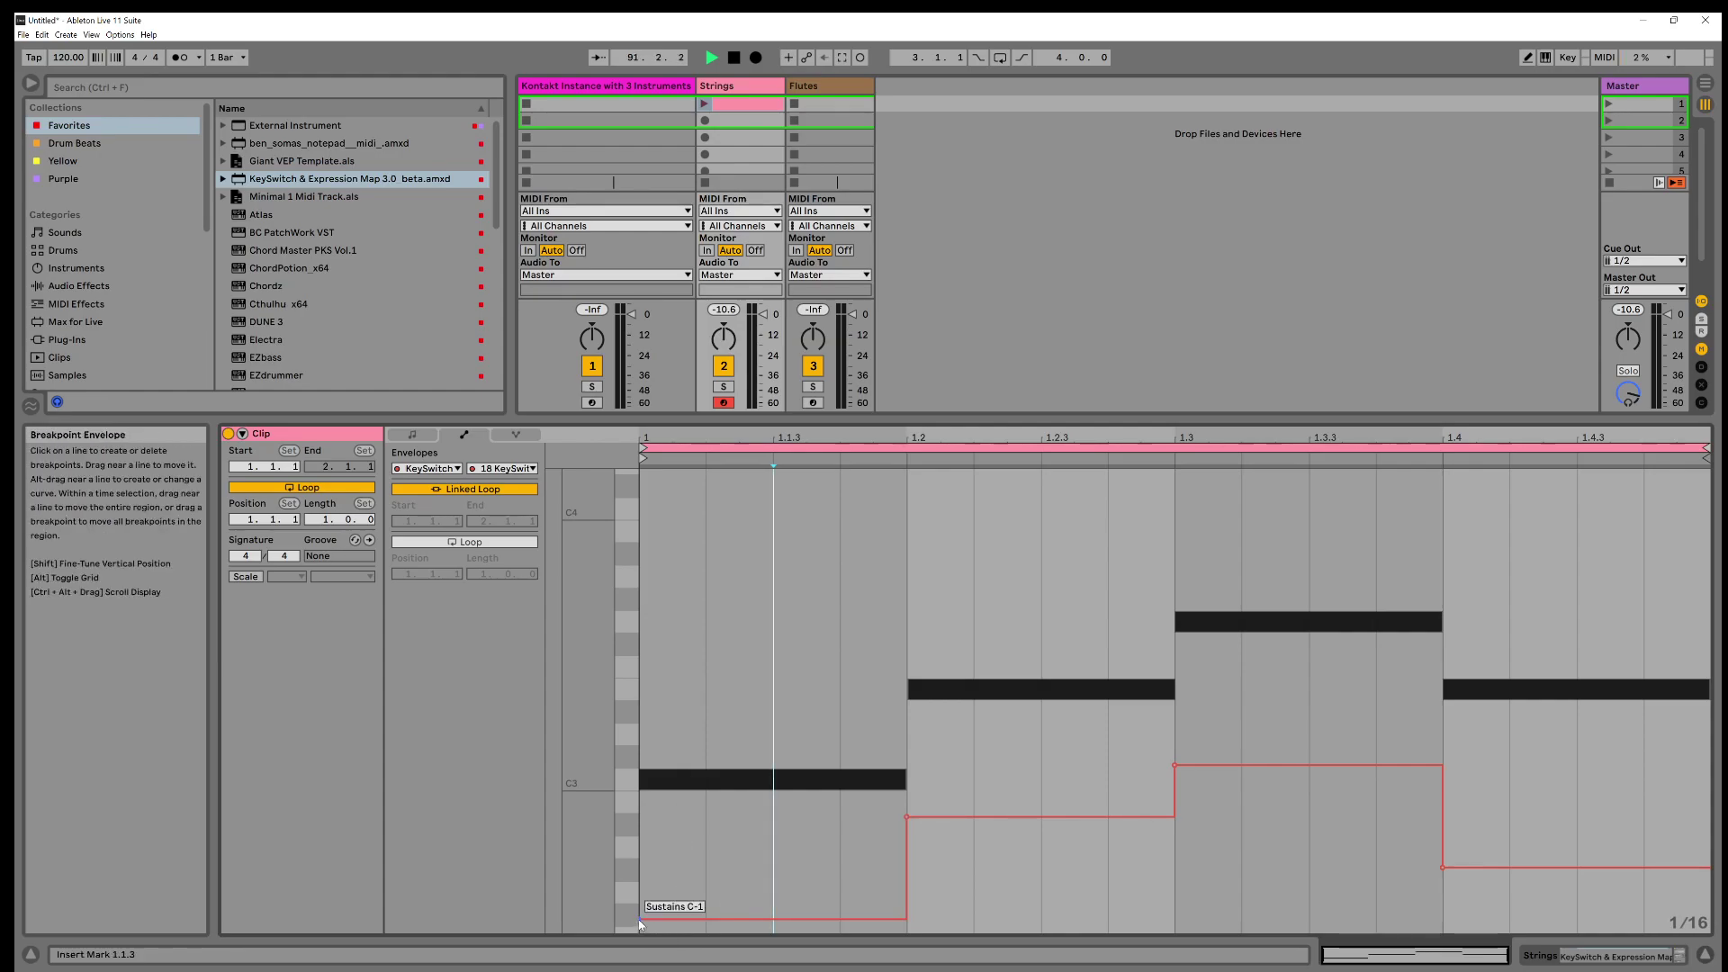
pyautogui.moveTo(641, 921)
pyautogui.mouseDown()
pyautogui.moveTo(641, 715)
pyautogui.moveTo(641, 919)
pyautogui.mouseUp()
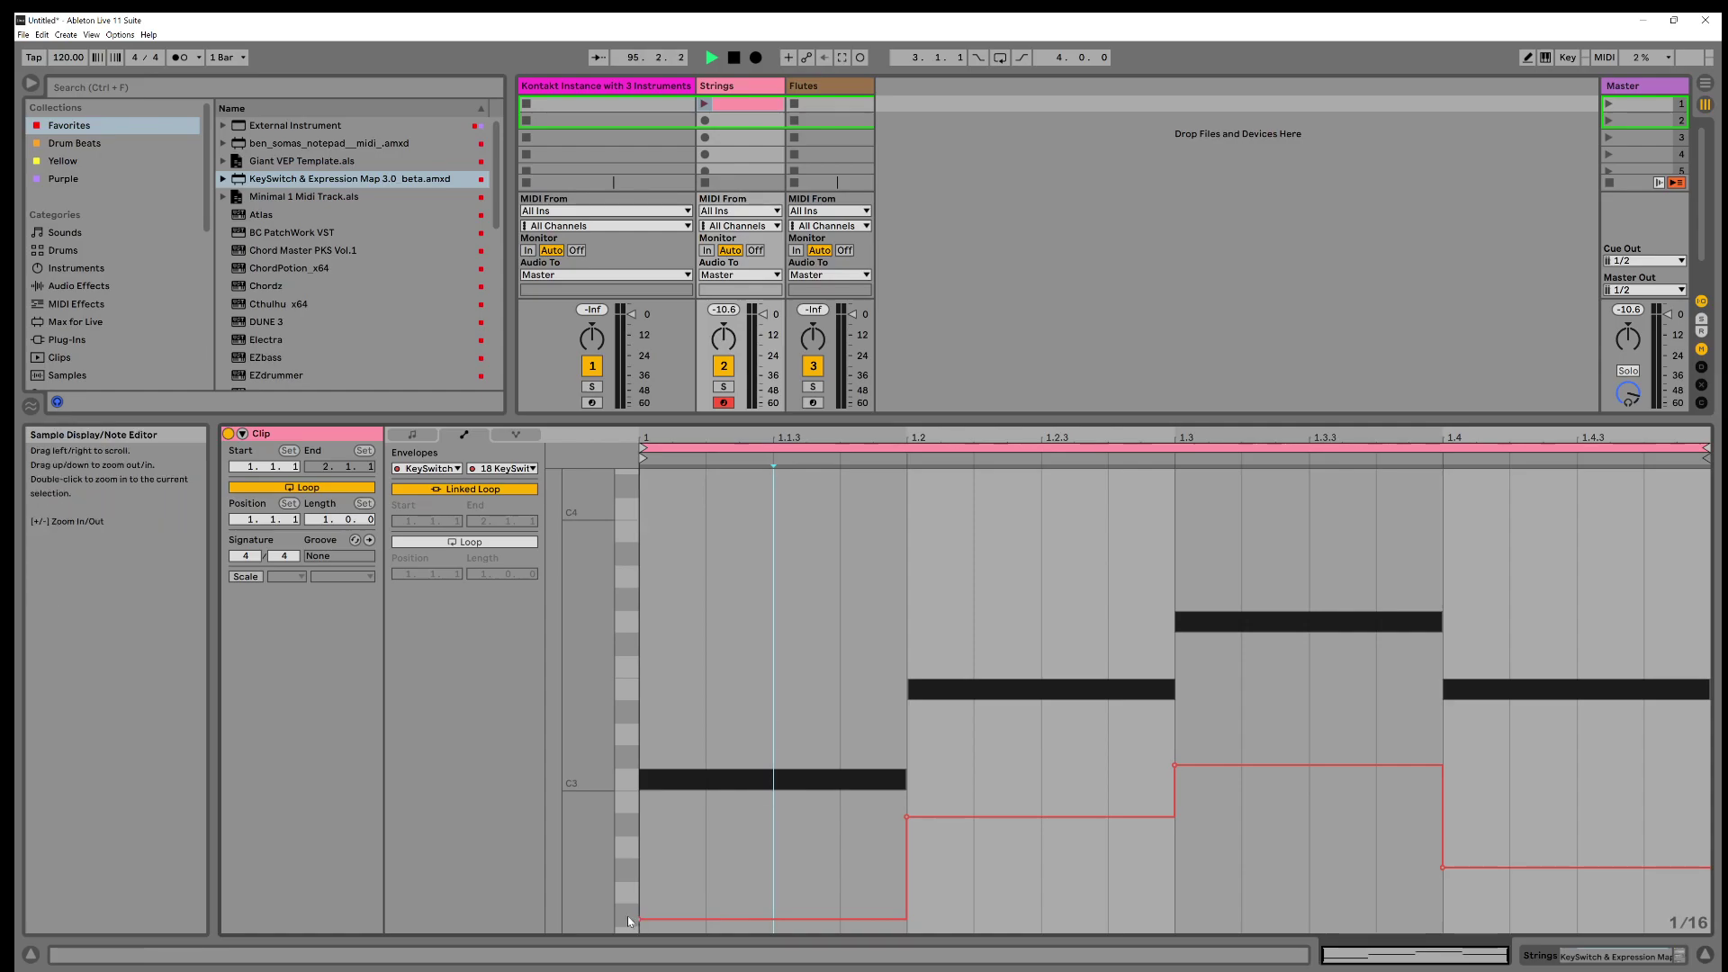
# Lower the beat 2 keyswitch breakpoint to Sustains C-1 and relaunch the Strings clip
pyautogui.moveTo(903, 819); pyautogui.dragTo(900, 918)
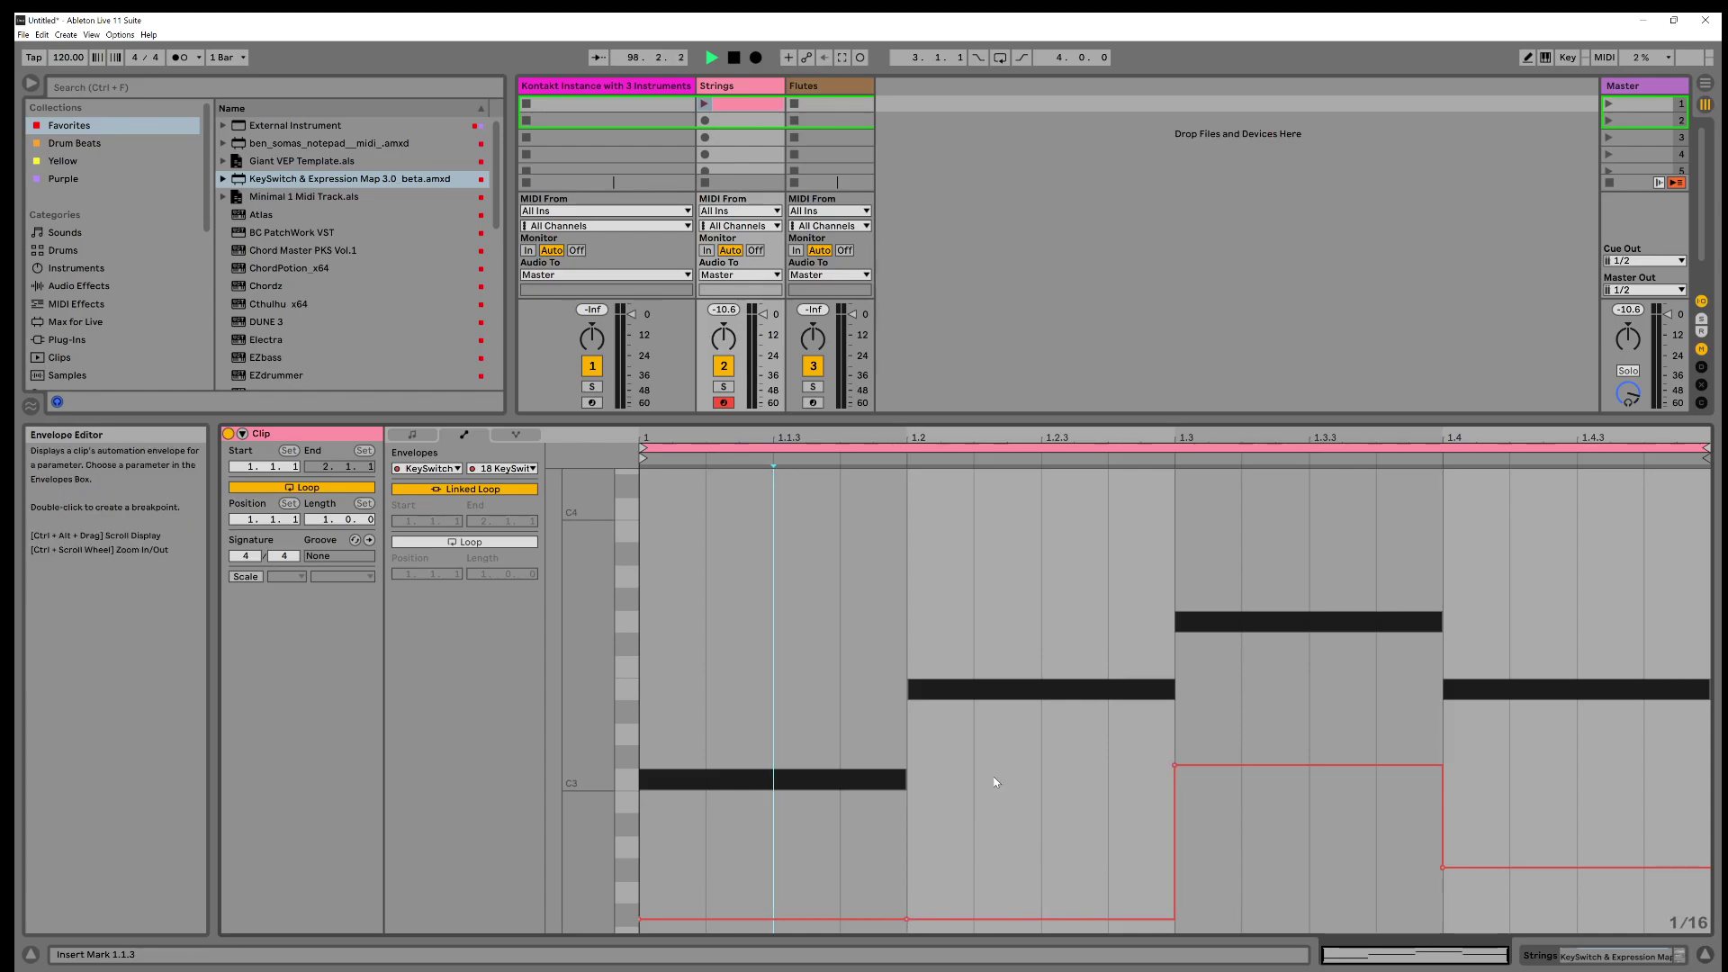
pyautogui.moveTo(907, 920)
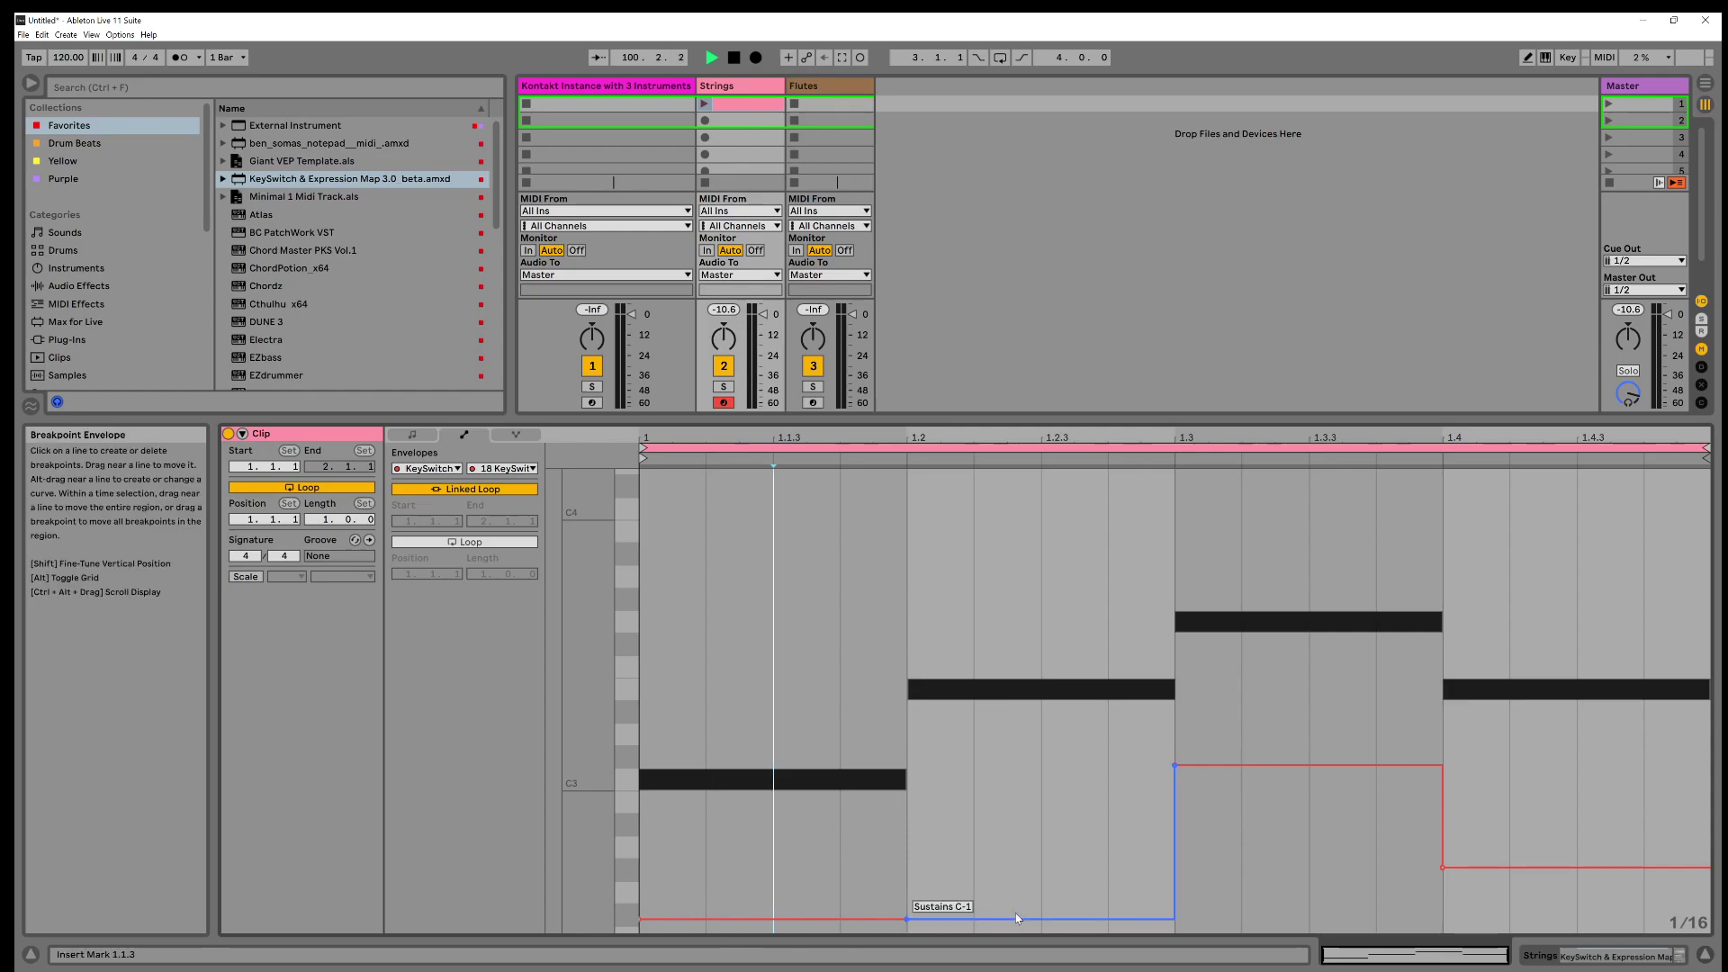
pyautogui.click(706, 106)
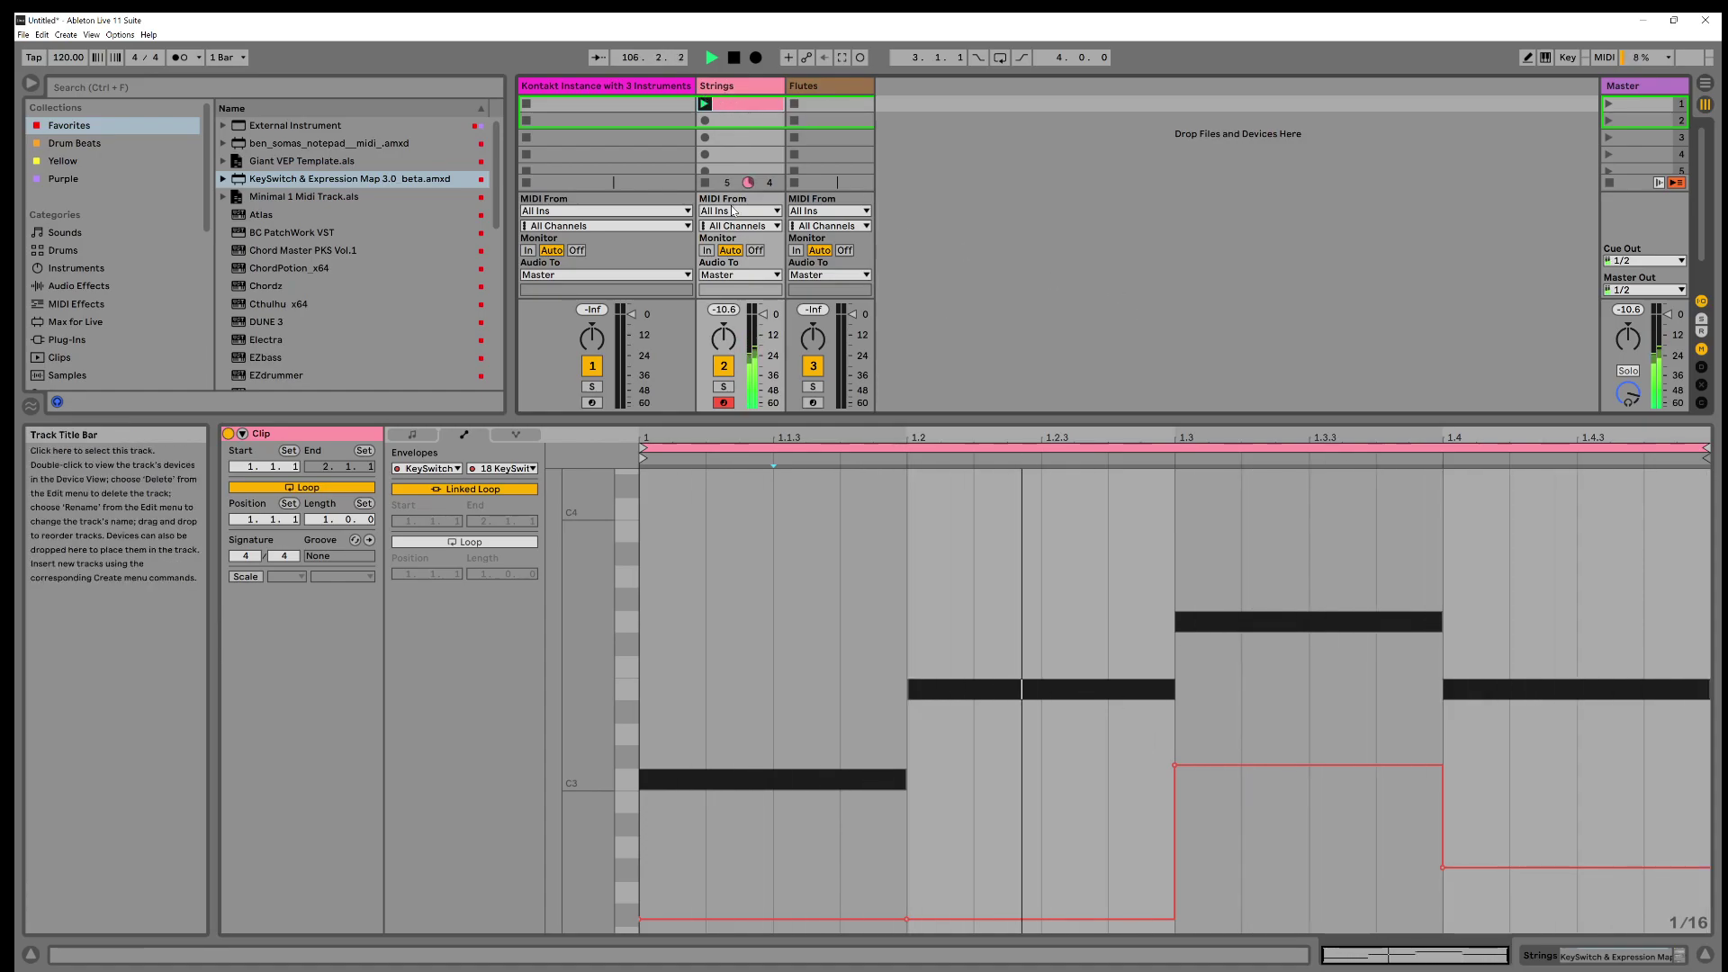
# Stop the Strings clip and group the Kontakt Instance with 3 Instruments, Strings and Flutes tracks together
pyautogui.click(704, 182)
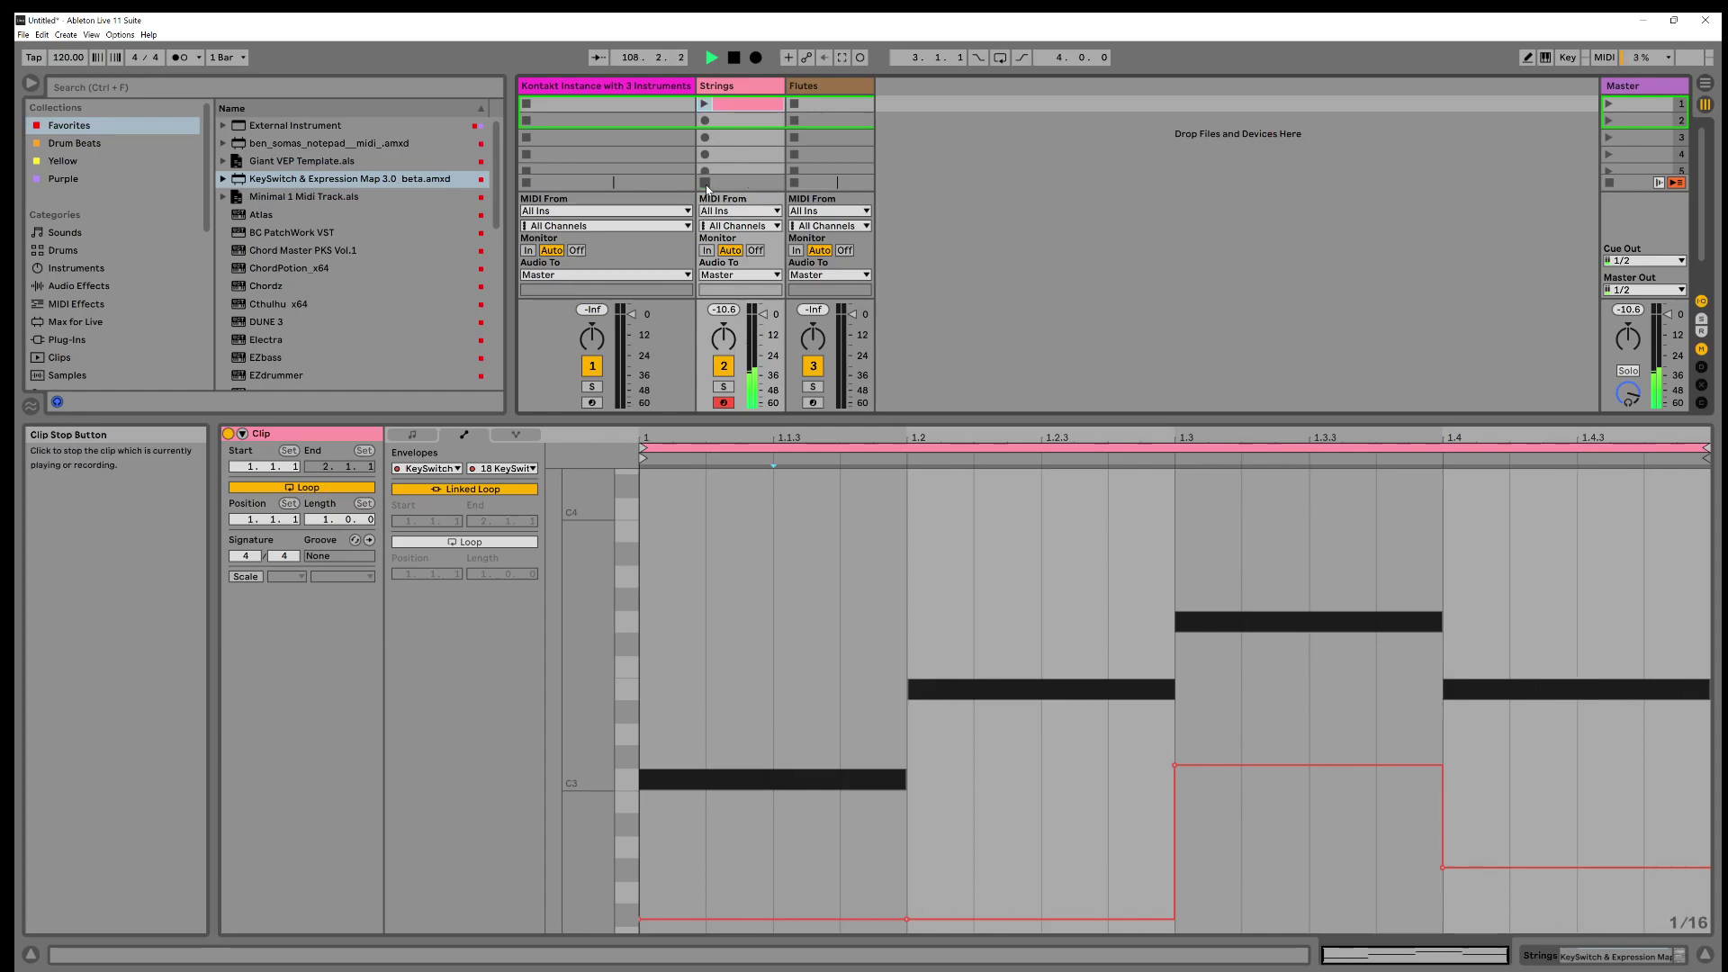
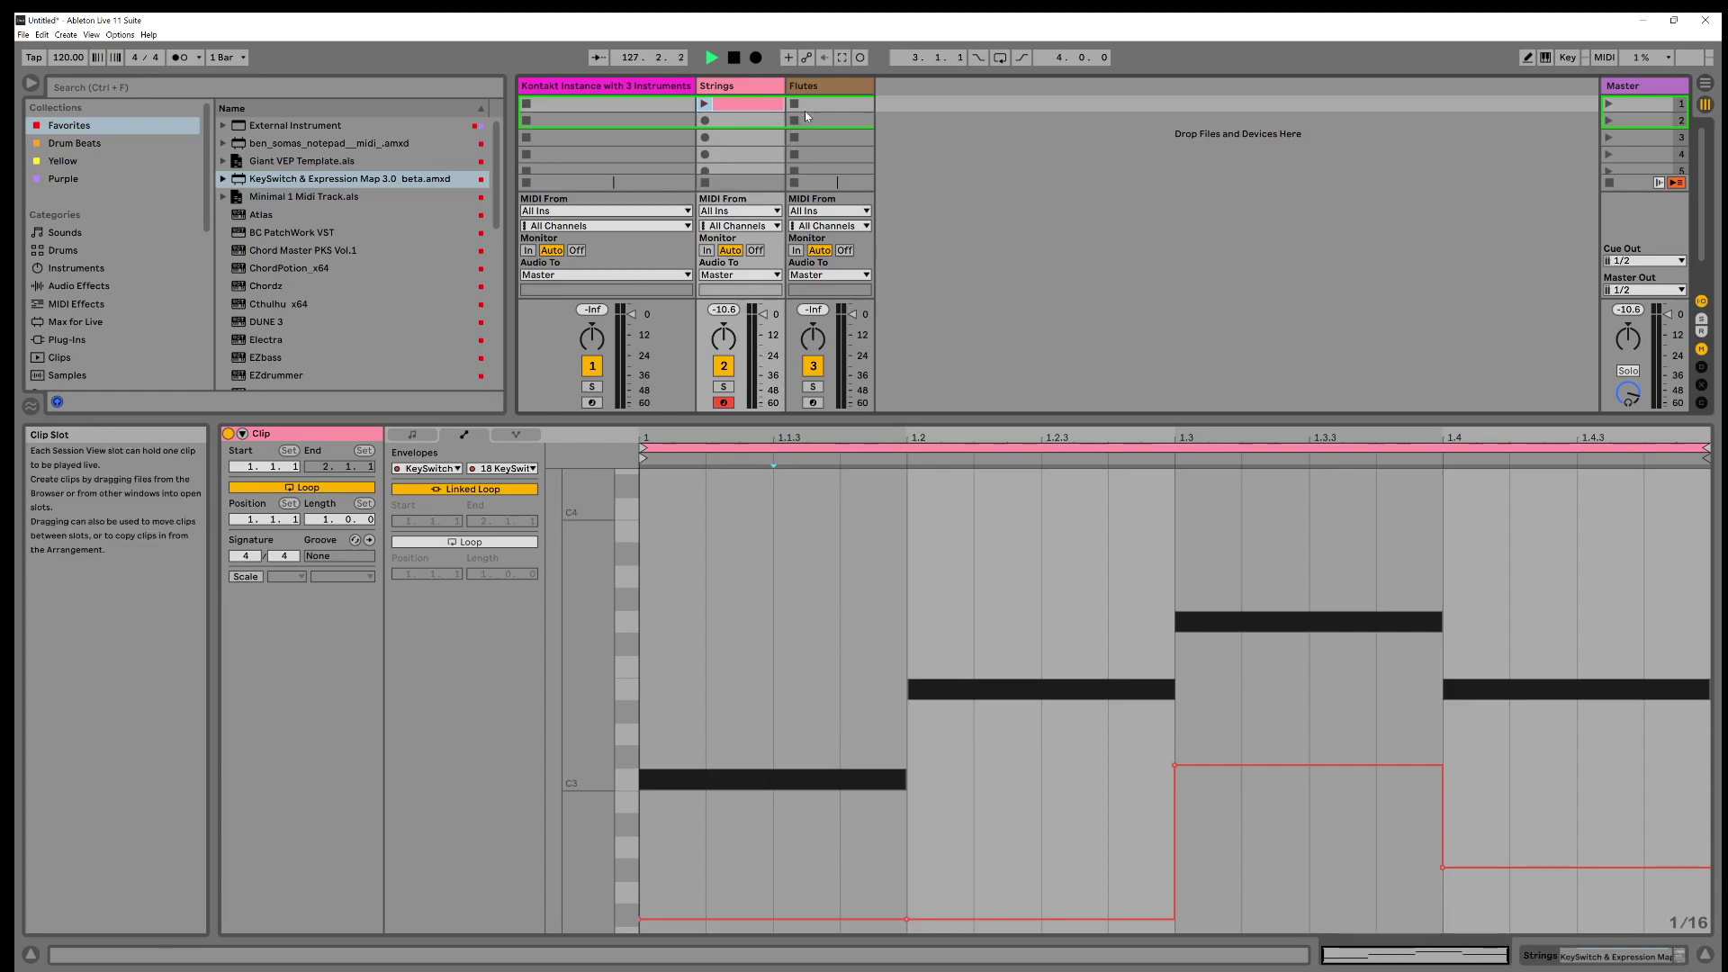
pyautogui.press('Right')
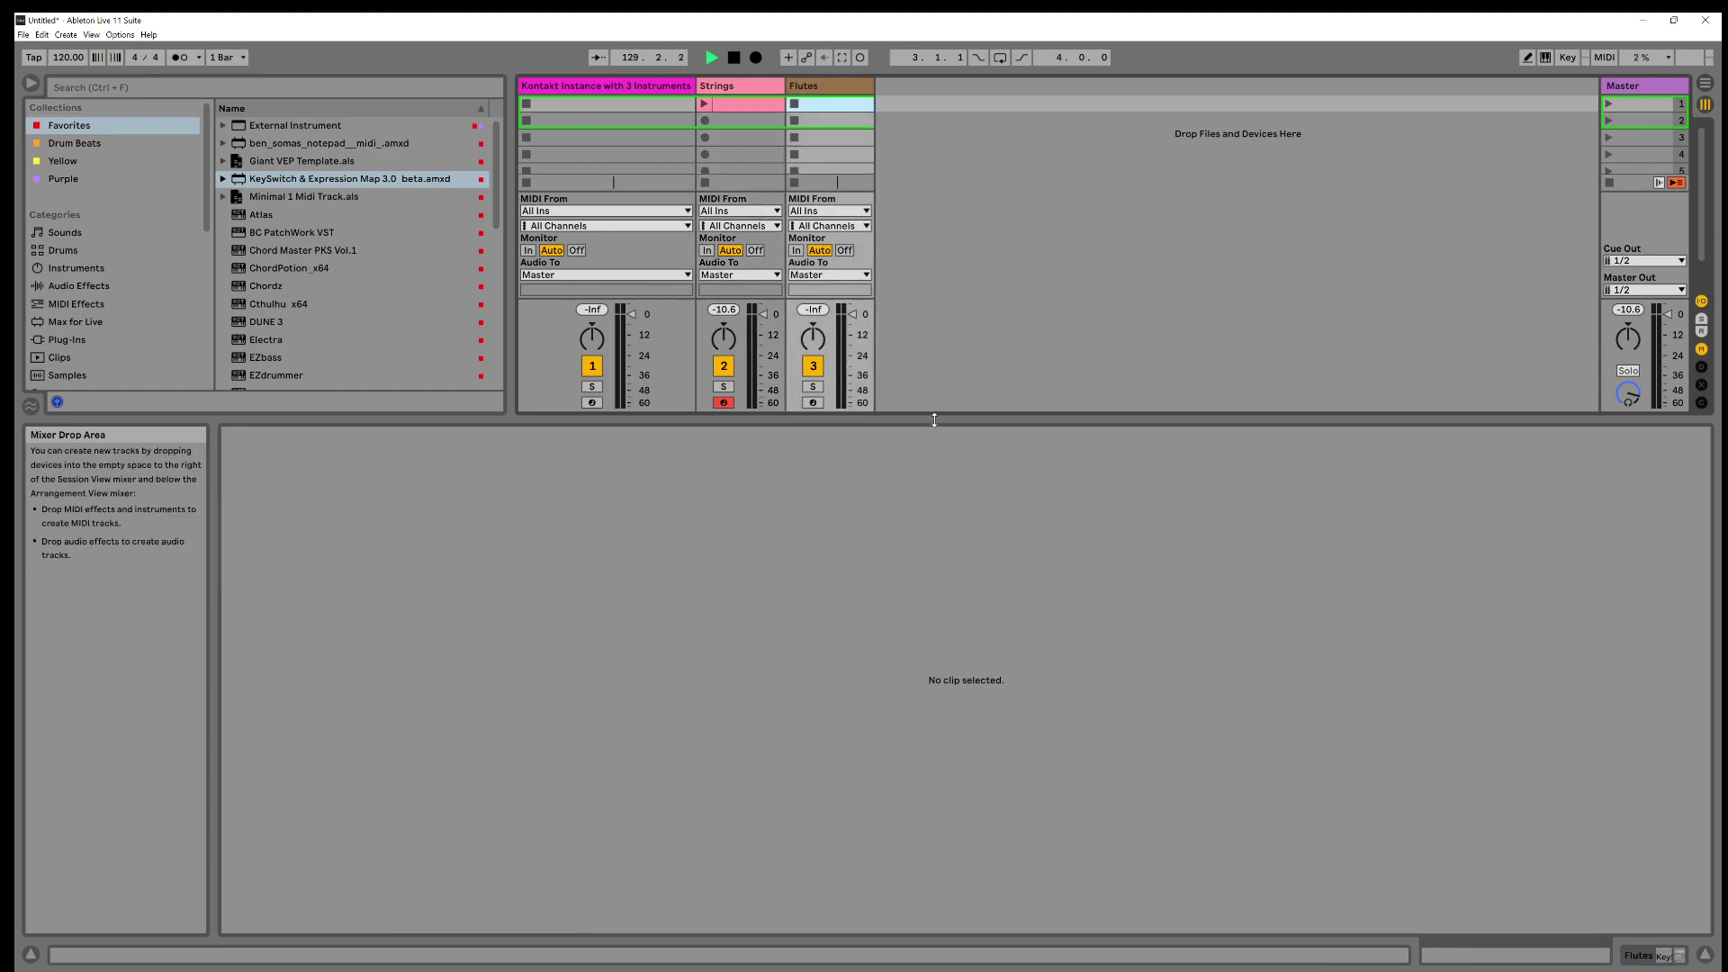
pyautogui.moveTo(945, 415); pyautogui.dragTo(1007, 674)
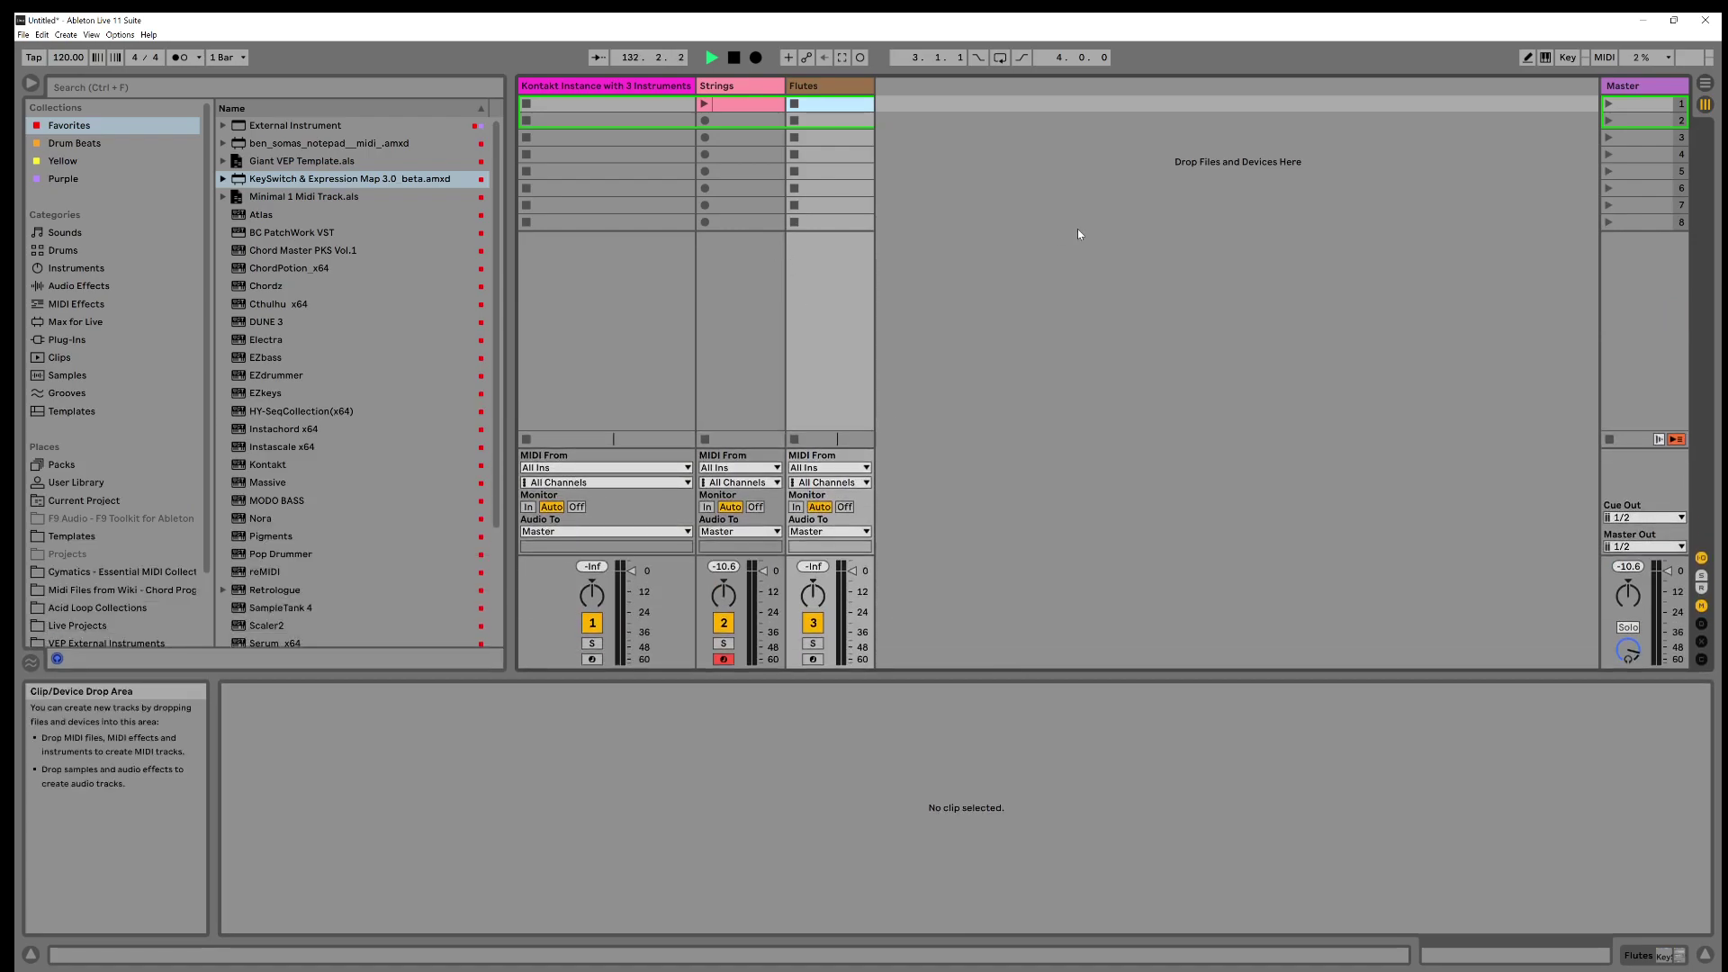
pyautogui.click(648, 85)
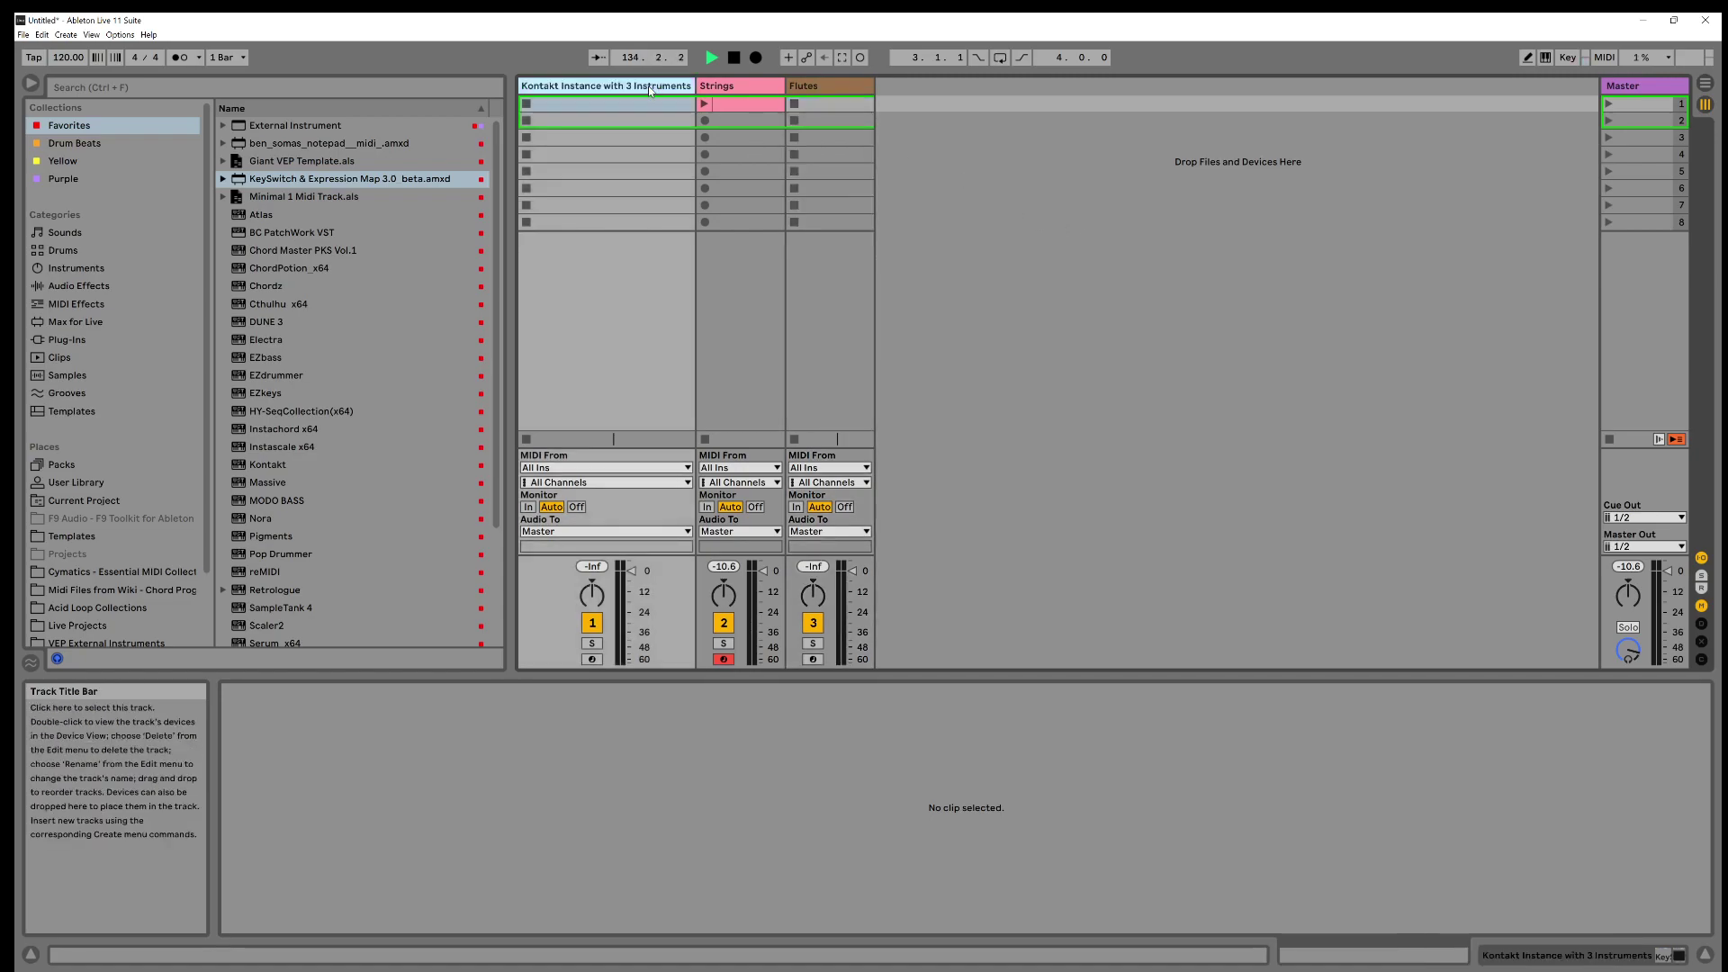
pyautogui.click(831, 93)
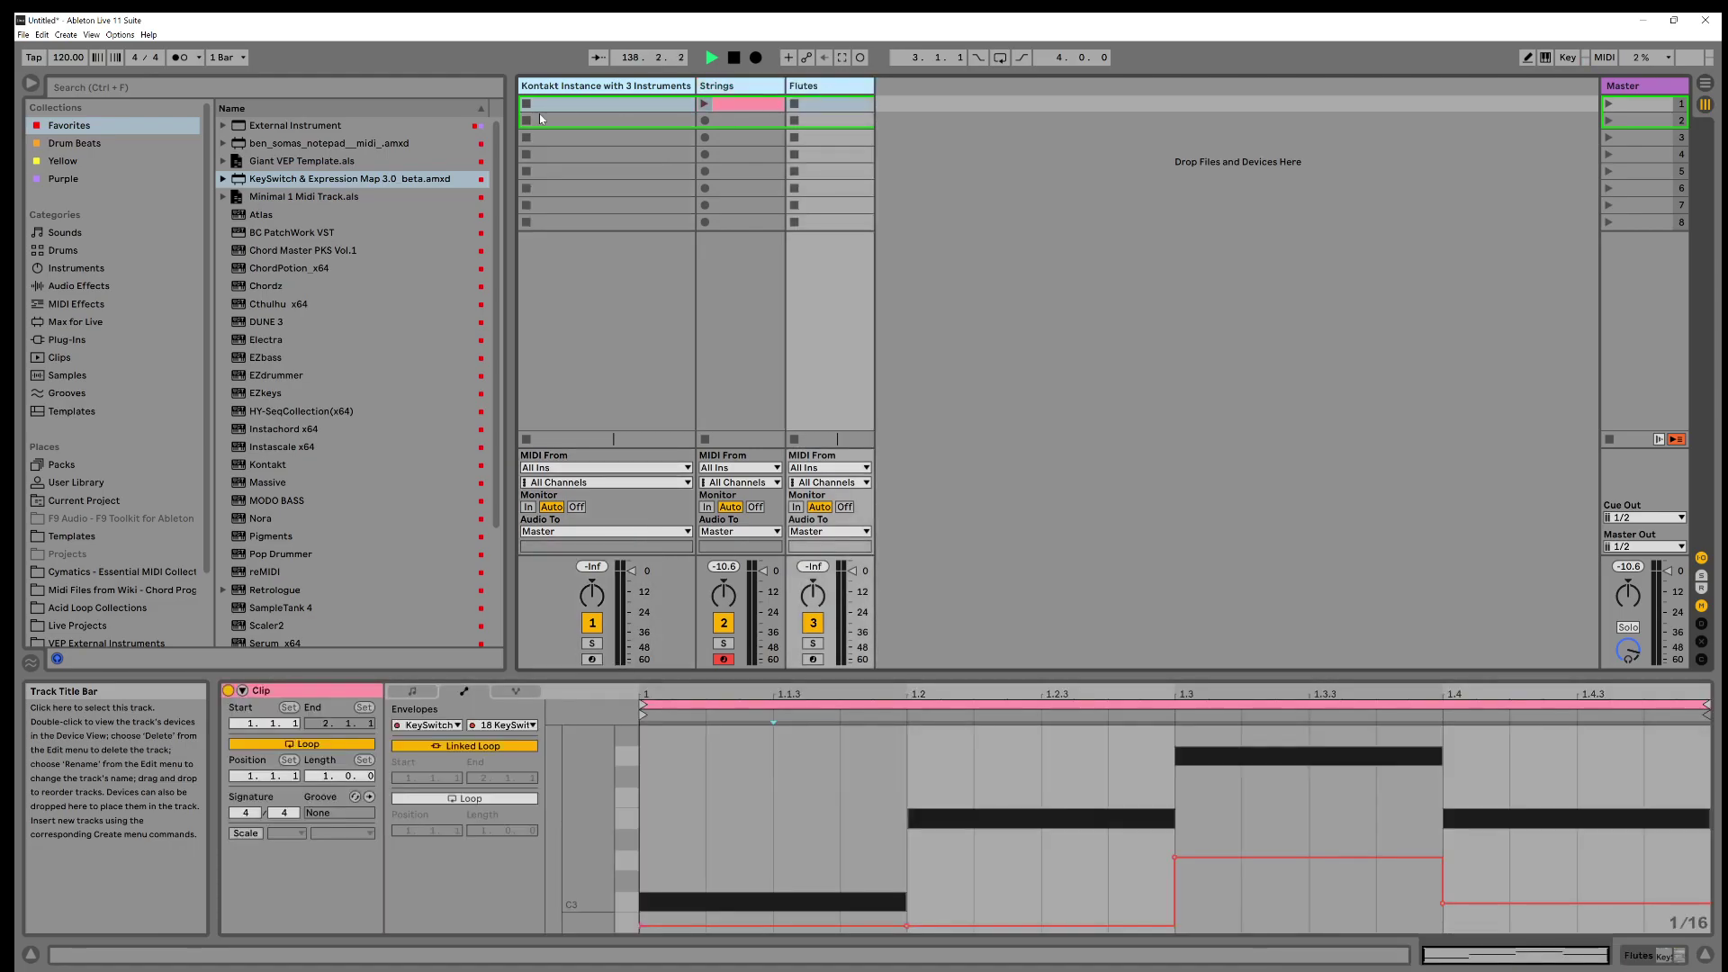
pyautogui.rightClick(842, 87)
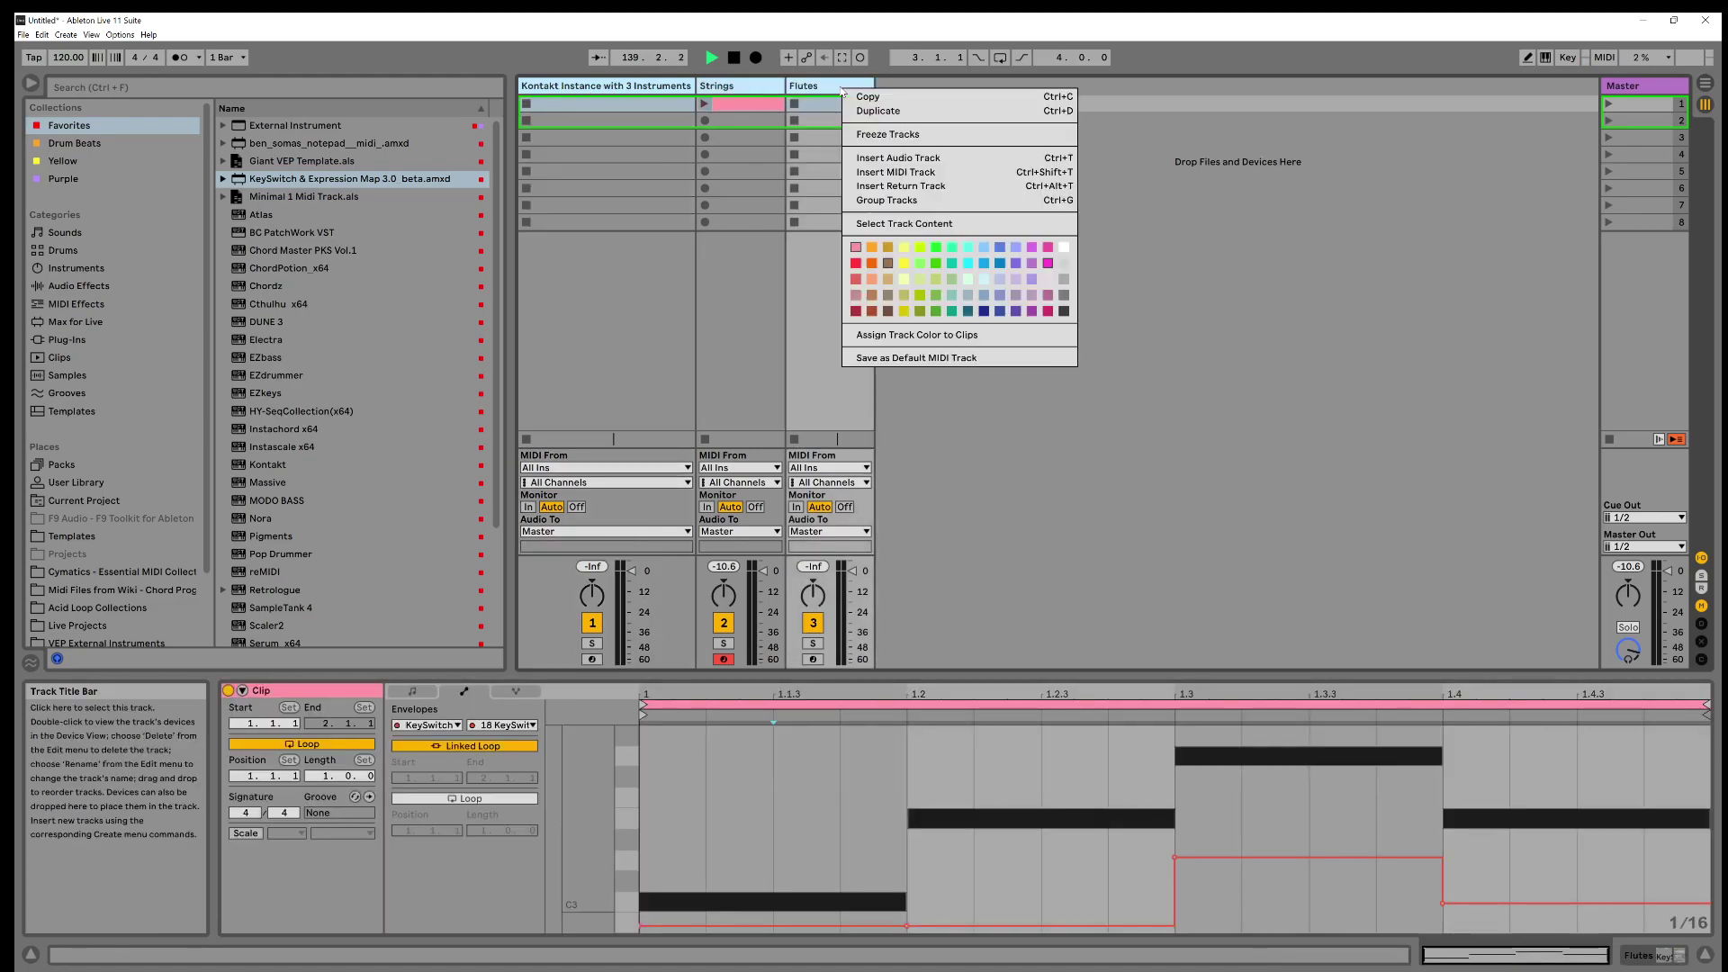
pyautogui.click(866, 201)
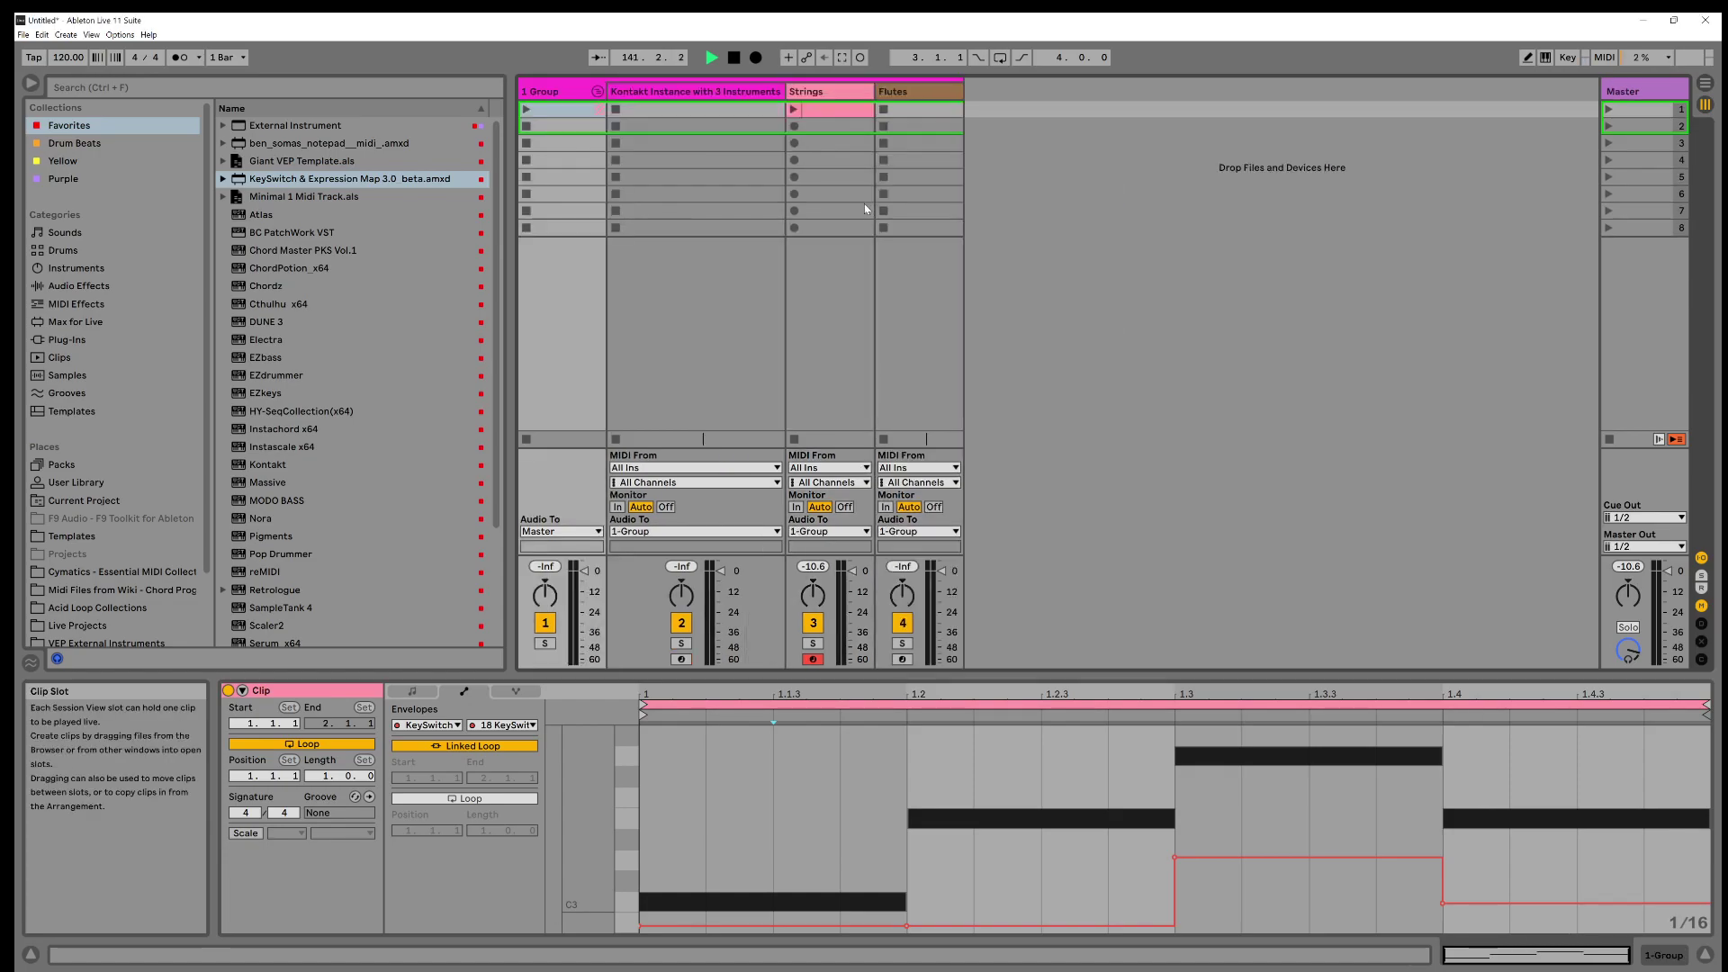
# Rename the new group track as Amadeus KSE and fold it to hide its member tracks
pyautogui.rightClick(572, 91)
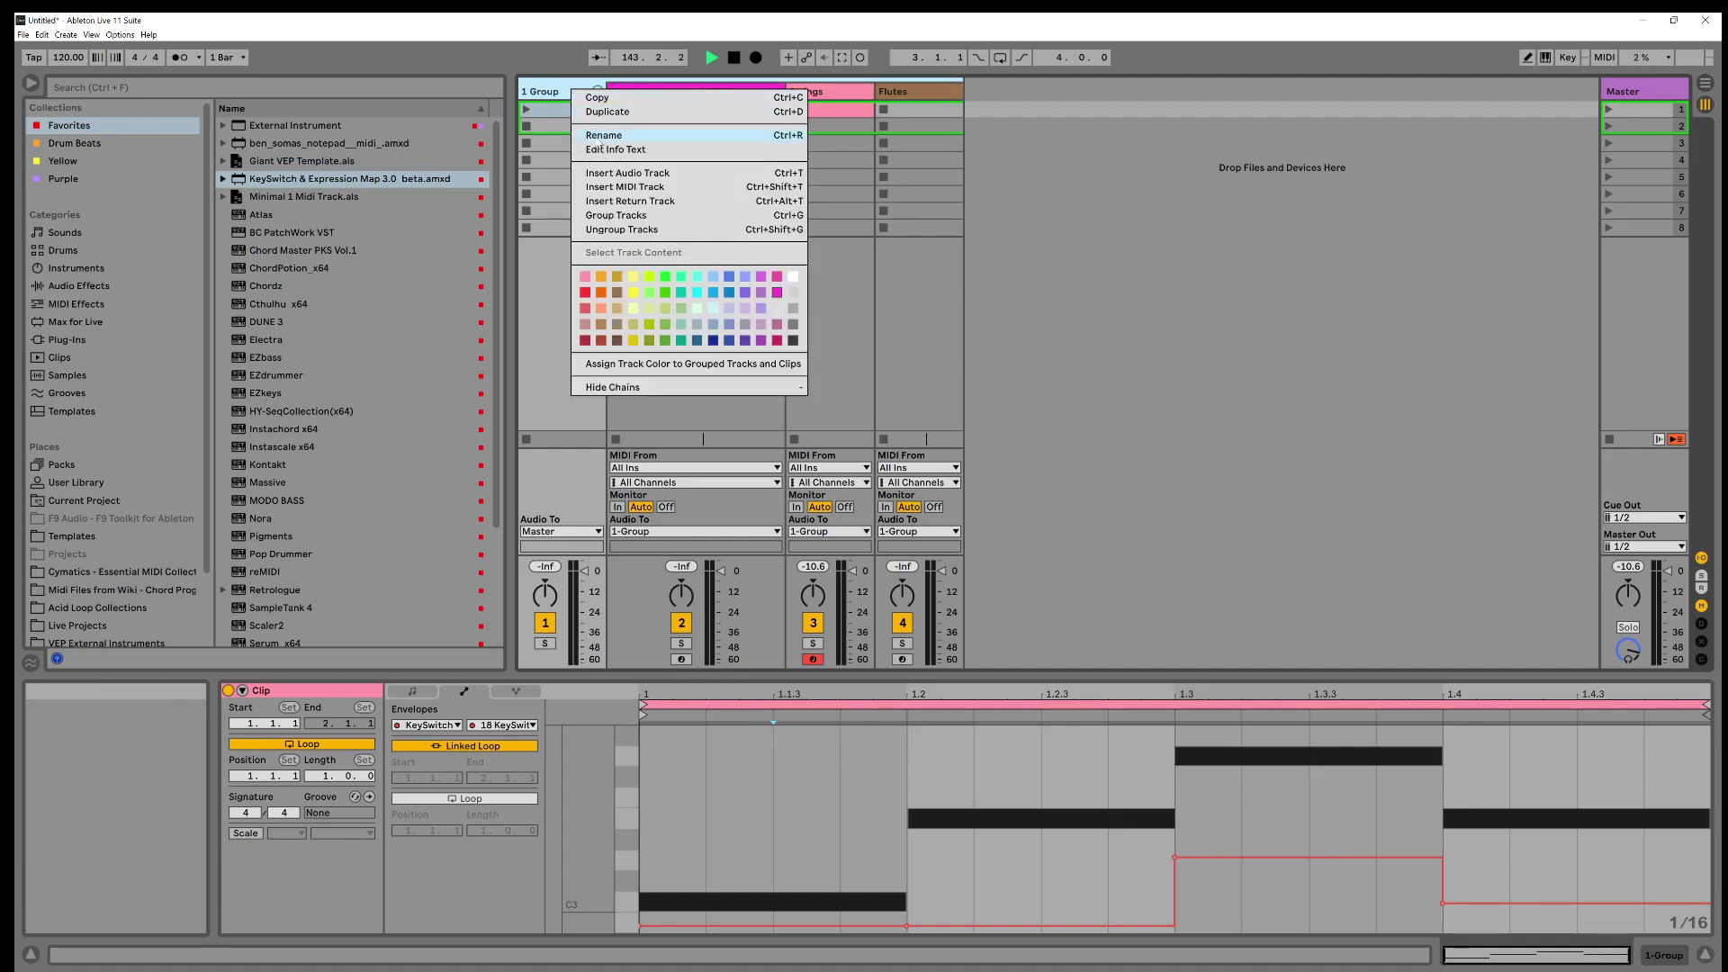
pyautogui.click(599, 136)
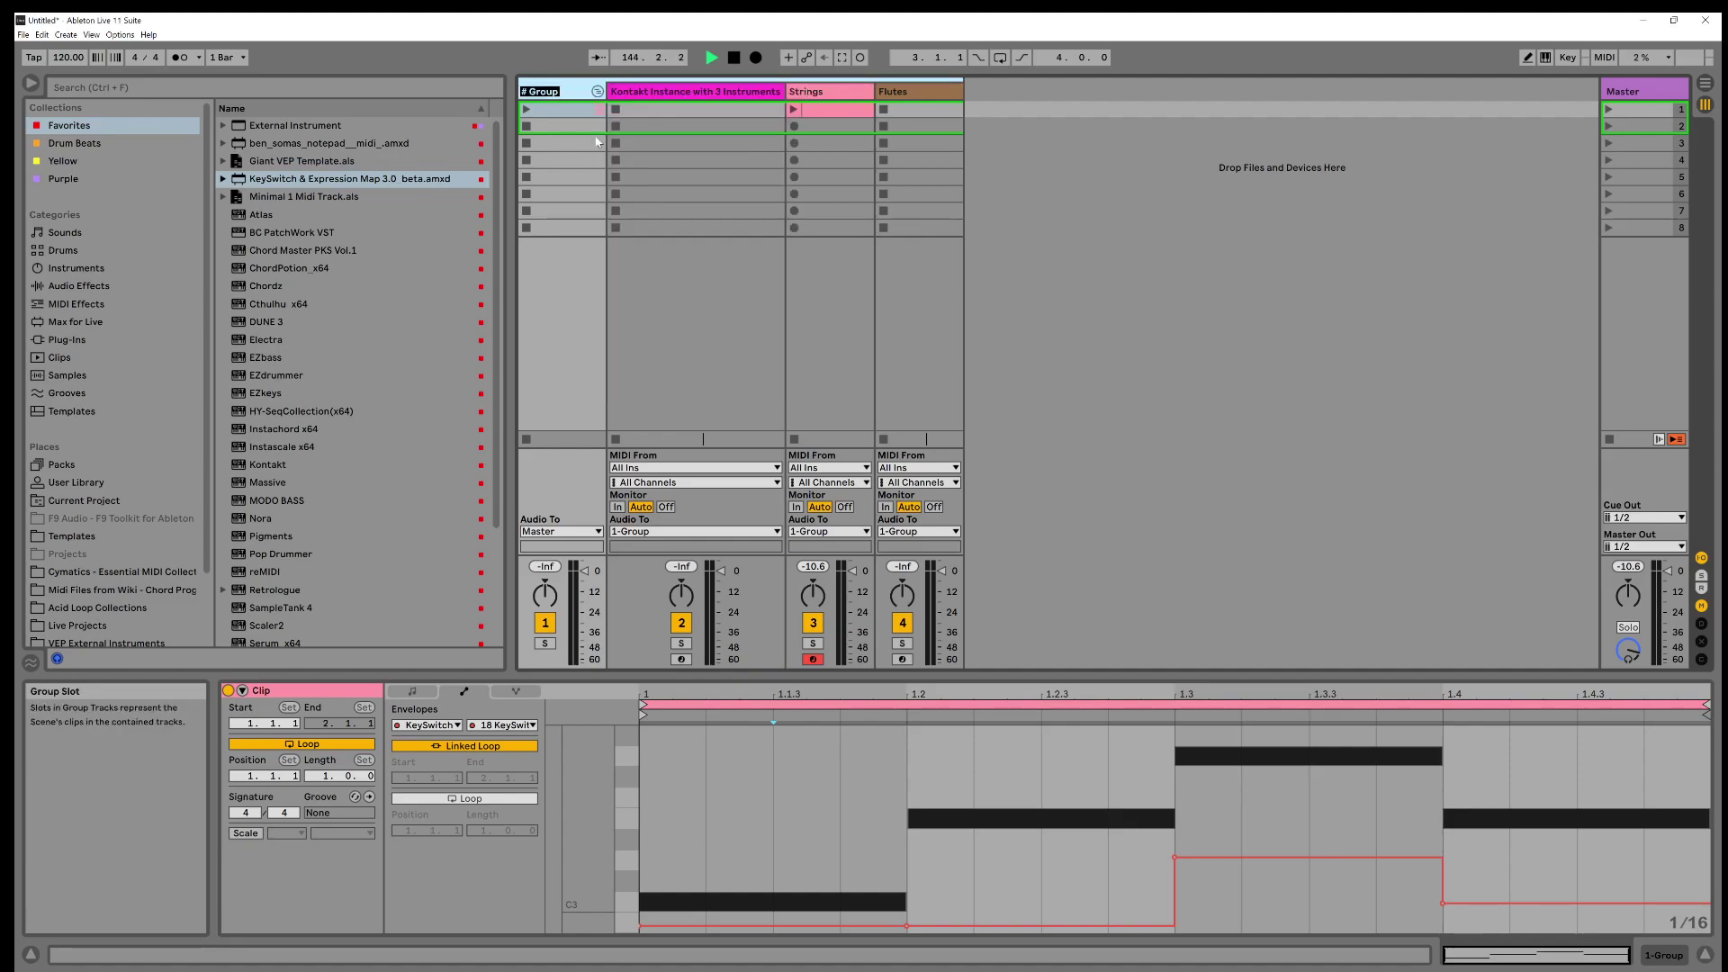
pyautogui.write('A')
pyautogui.press('Return')
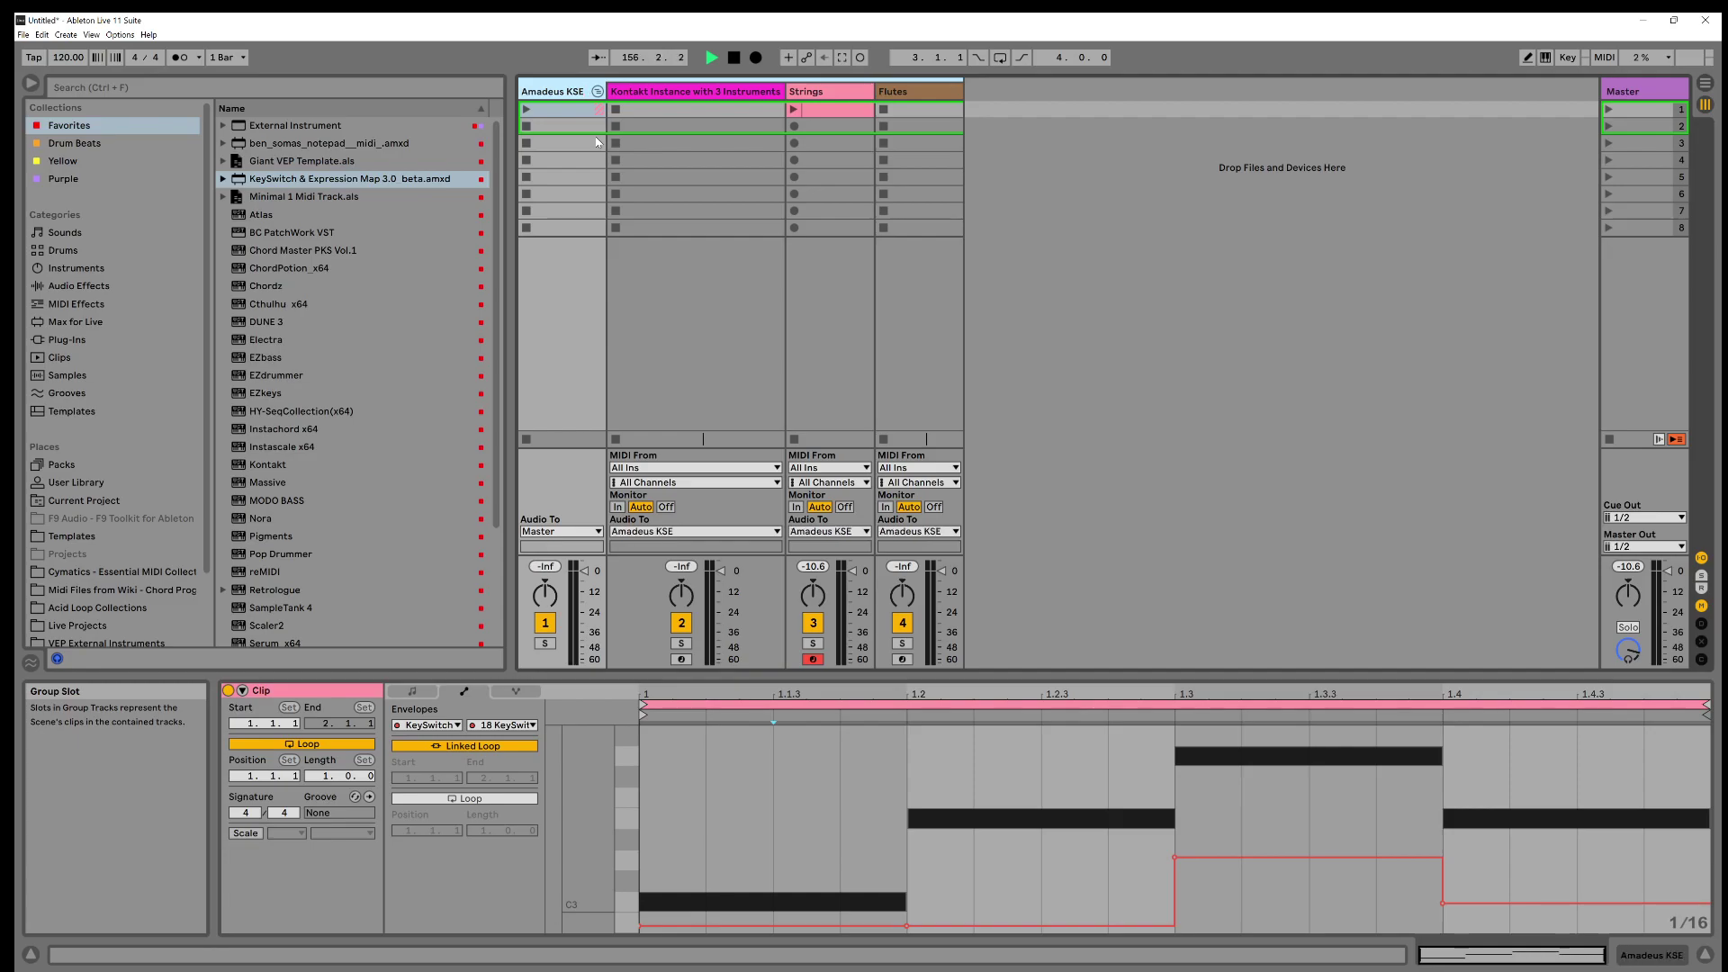
pyautogui.click(598, 91)
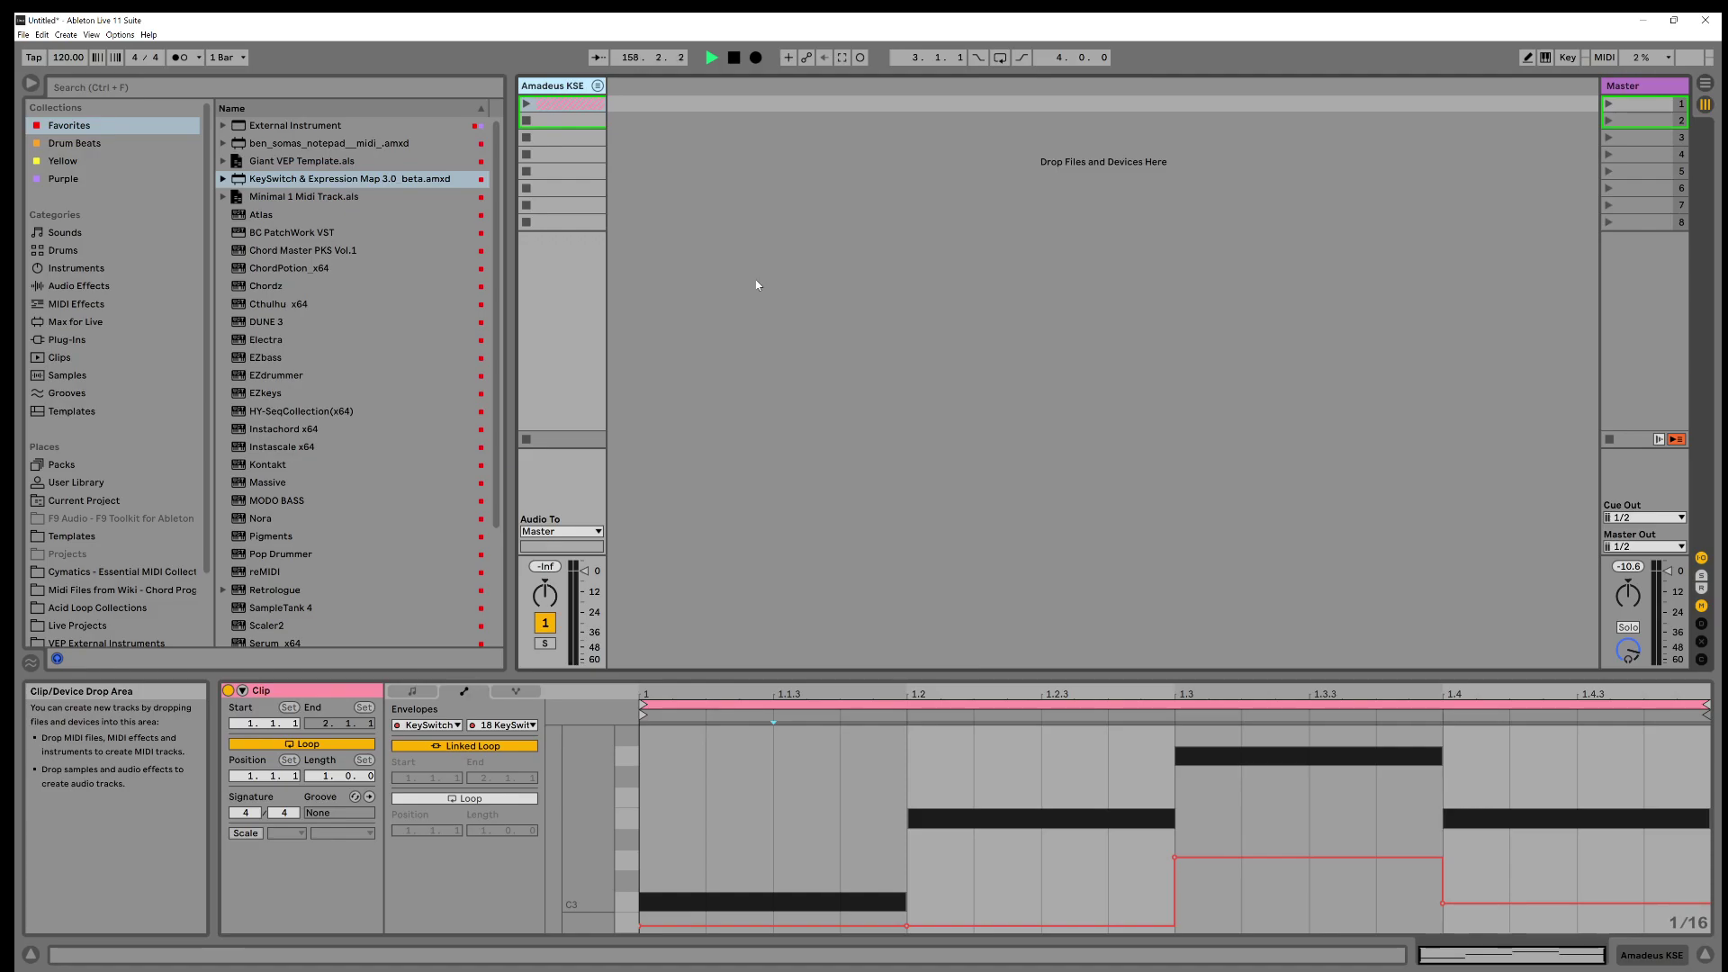
# Save the Amadeus KSE group to the VEP External Instruments folder of the User Library as Amadeus KSE.als
pyautogui.click(72, 482)
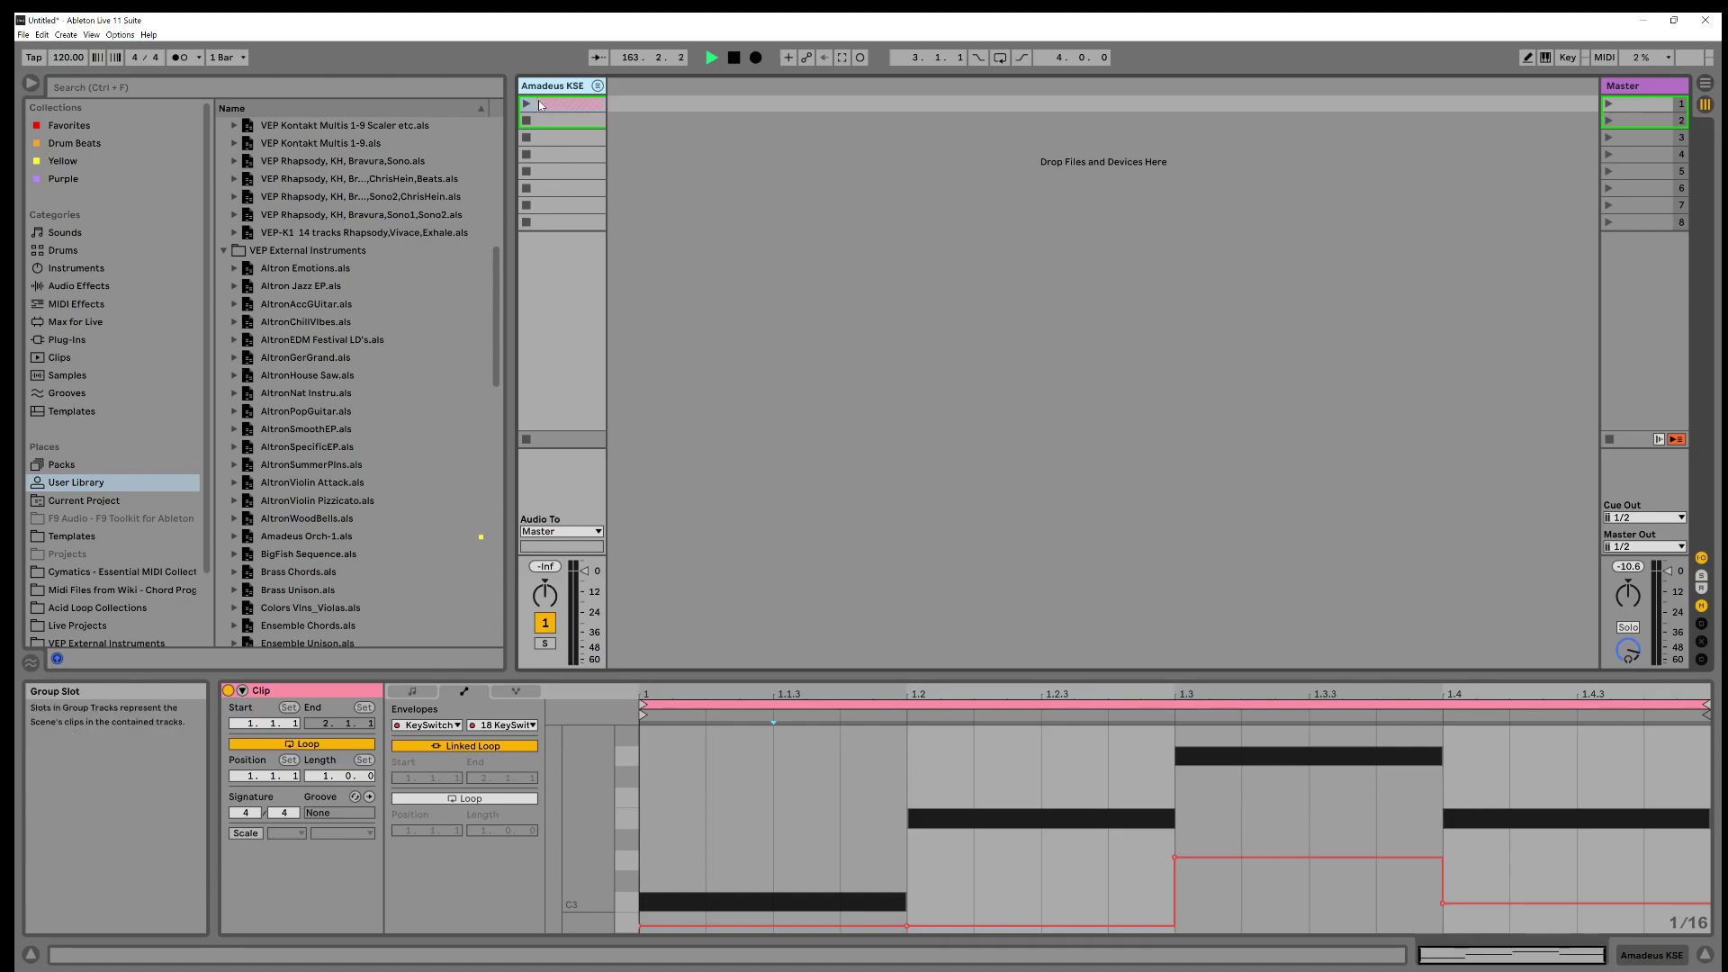
pyautogui.moveTo(549, 82); pyautogui.dragTo(322, 326)
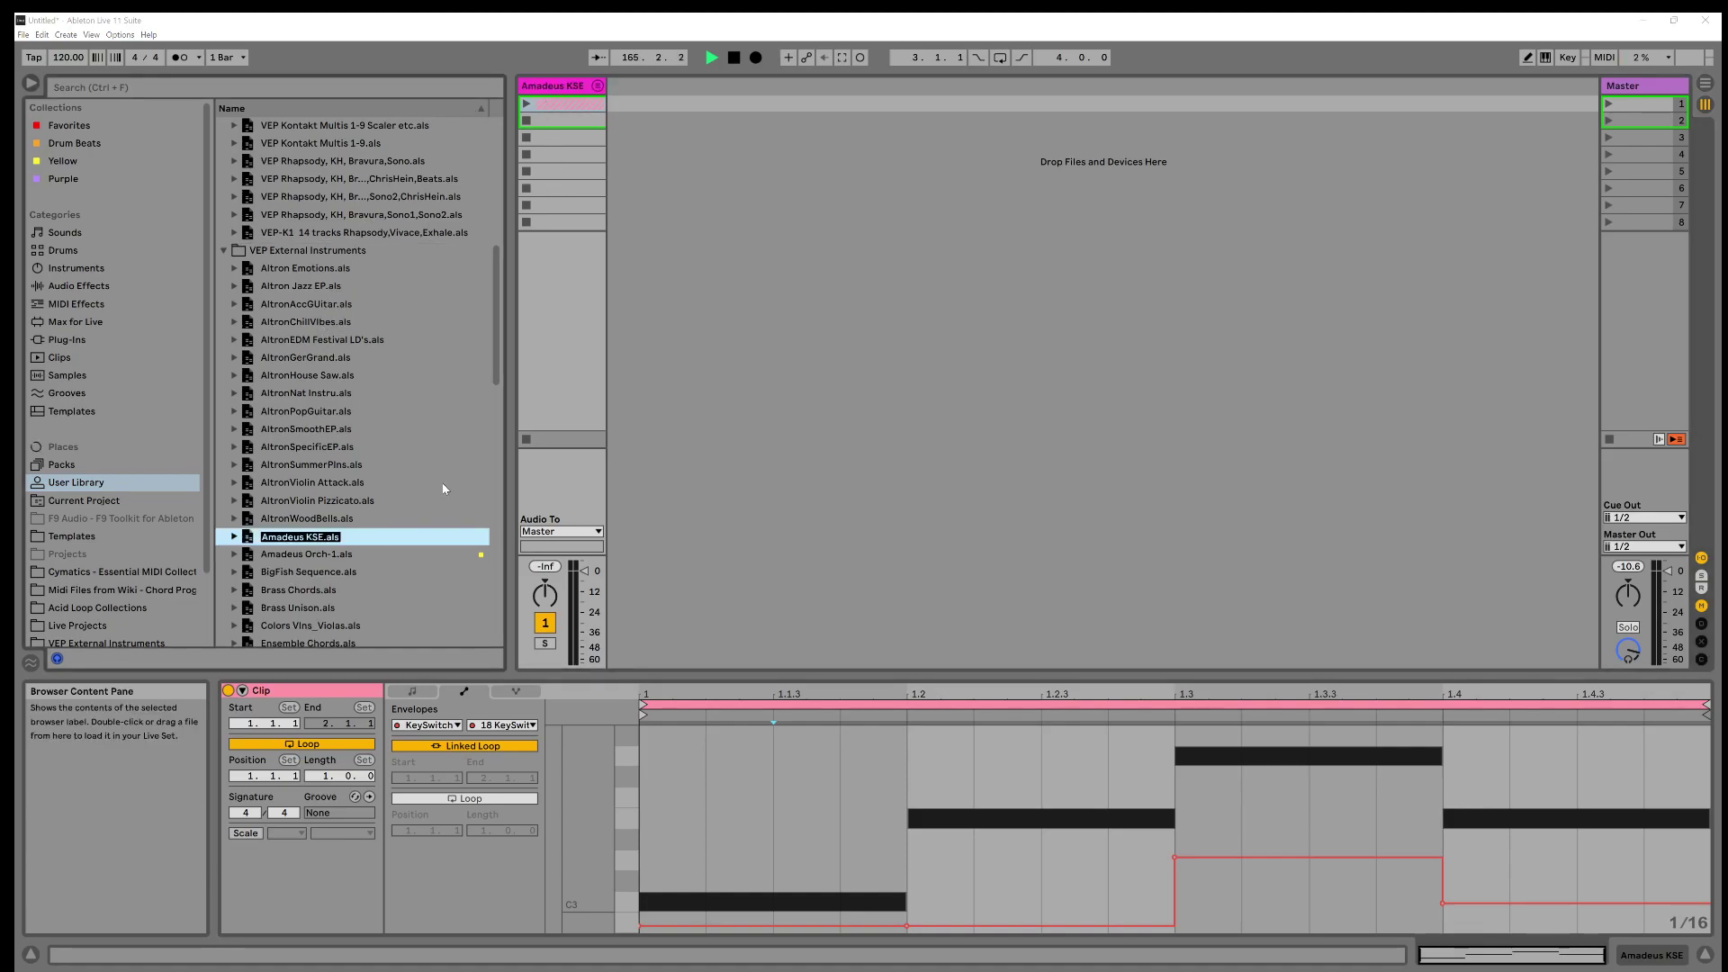
pyautogui.press('Return')
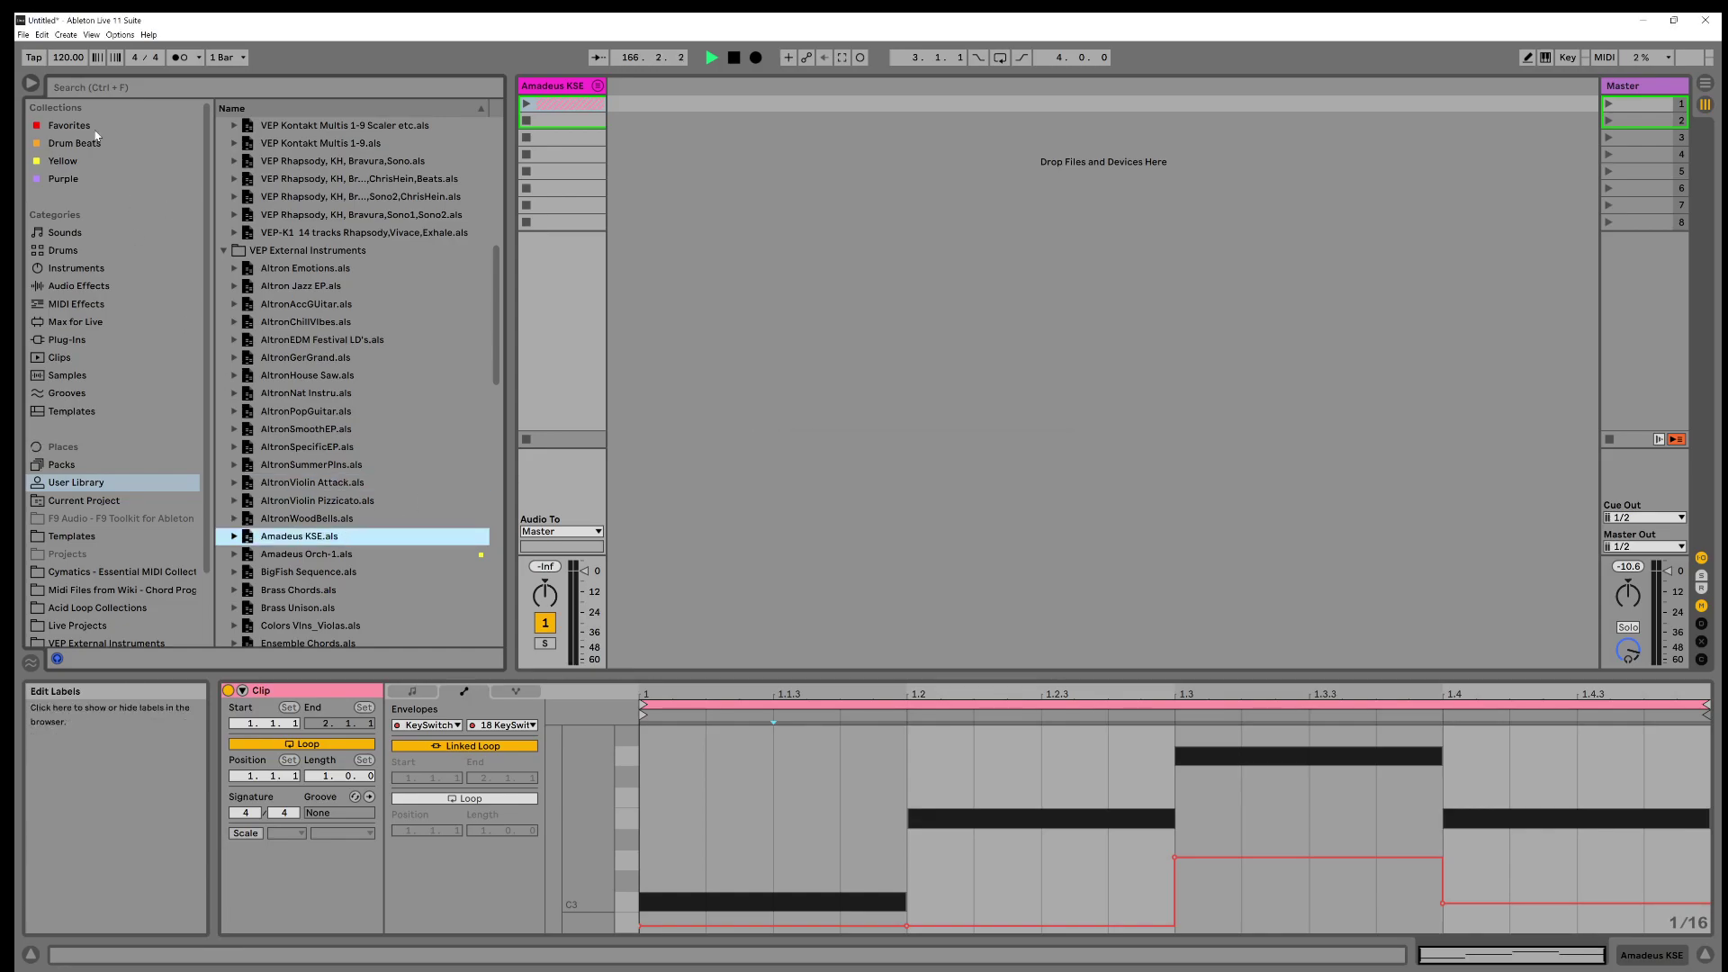
# Create a new Live Set without saving the current one and load Amadeus KSE.als beside the 1 MIDI track
pyautogui.click(24, 34)
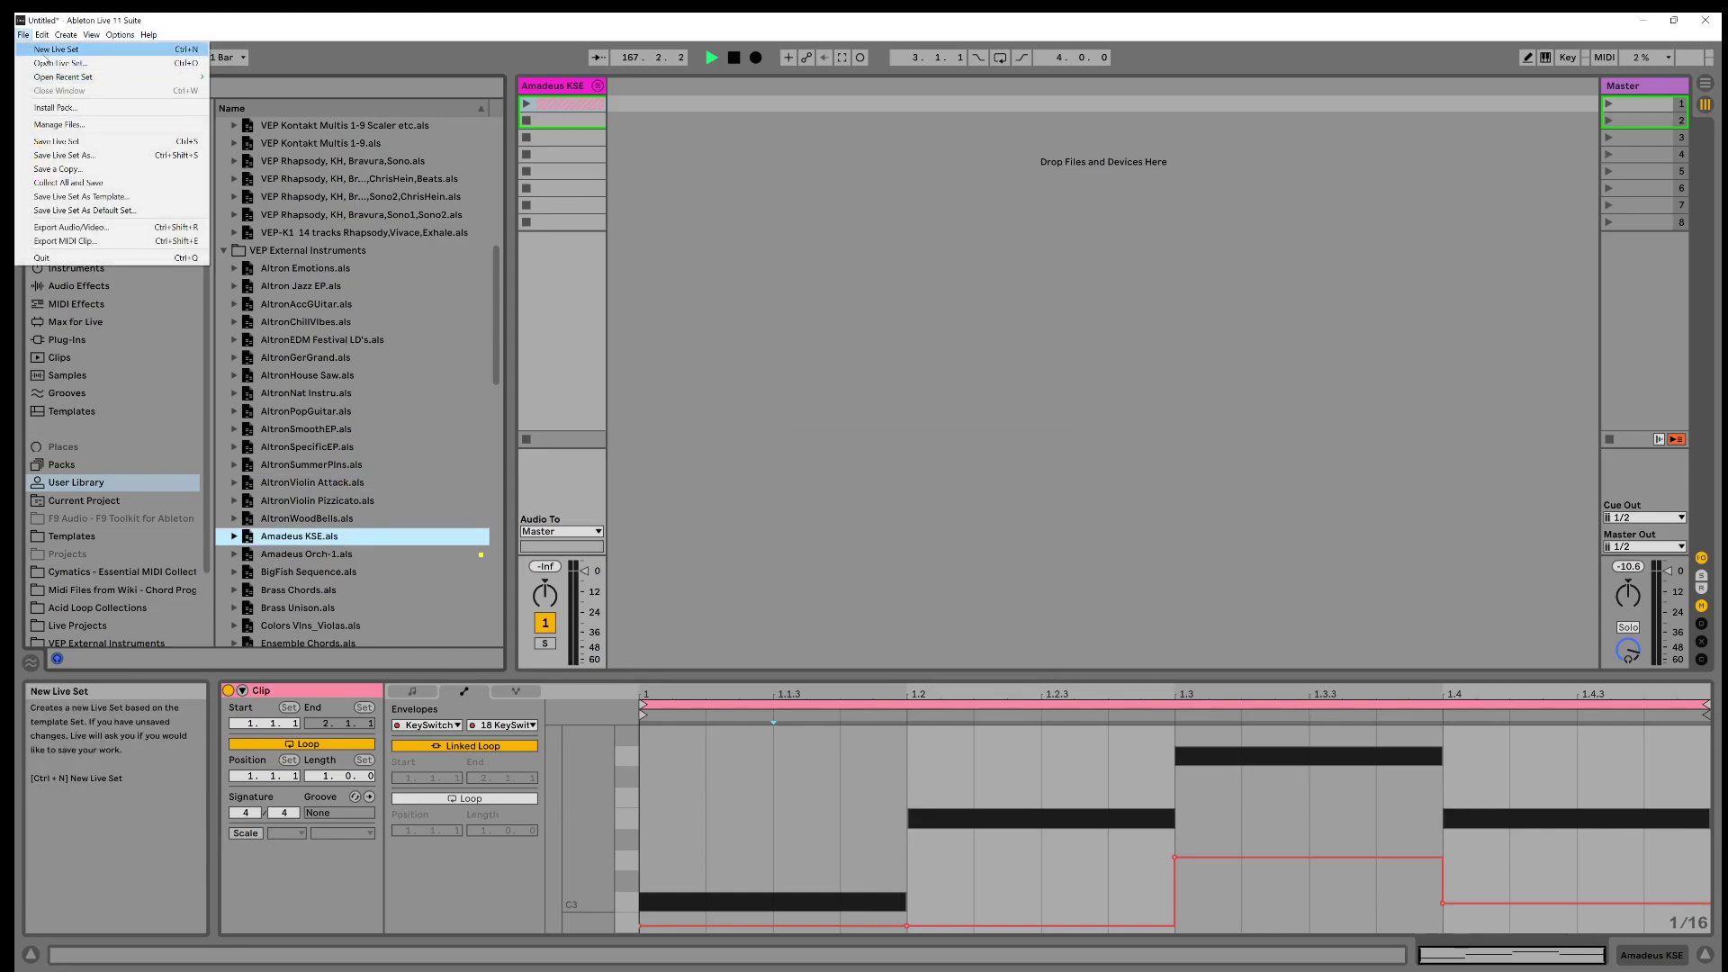
pyautogui.click(44, 50)
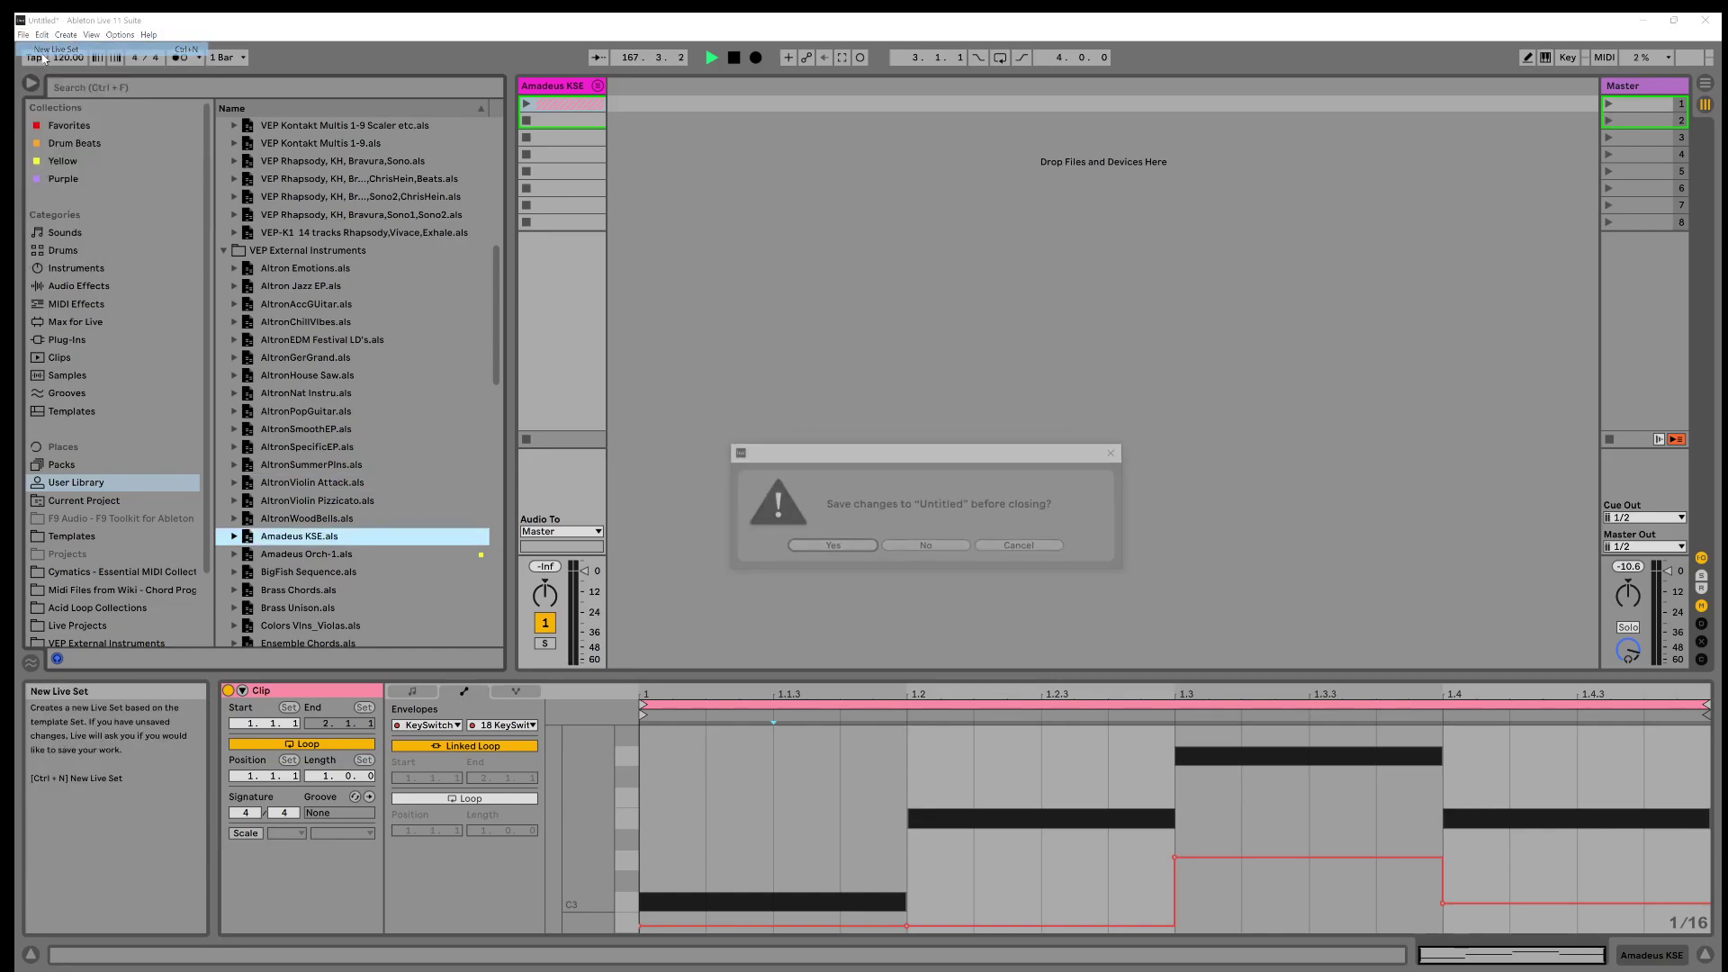
pyautogui.click(928, 547)
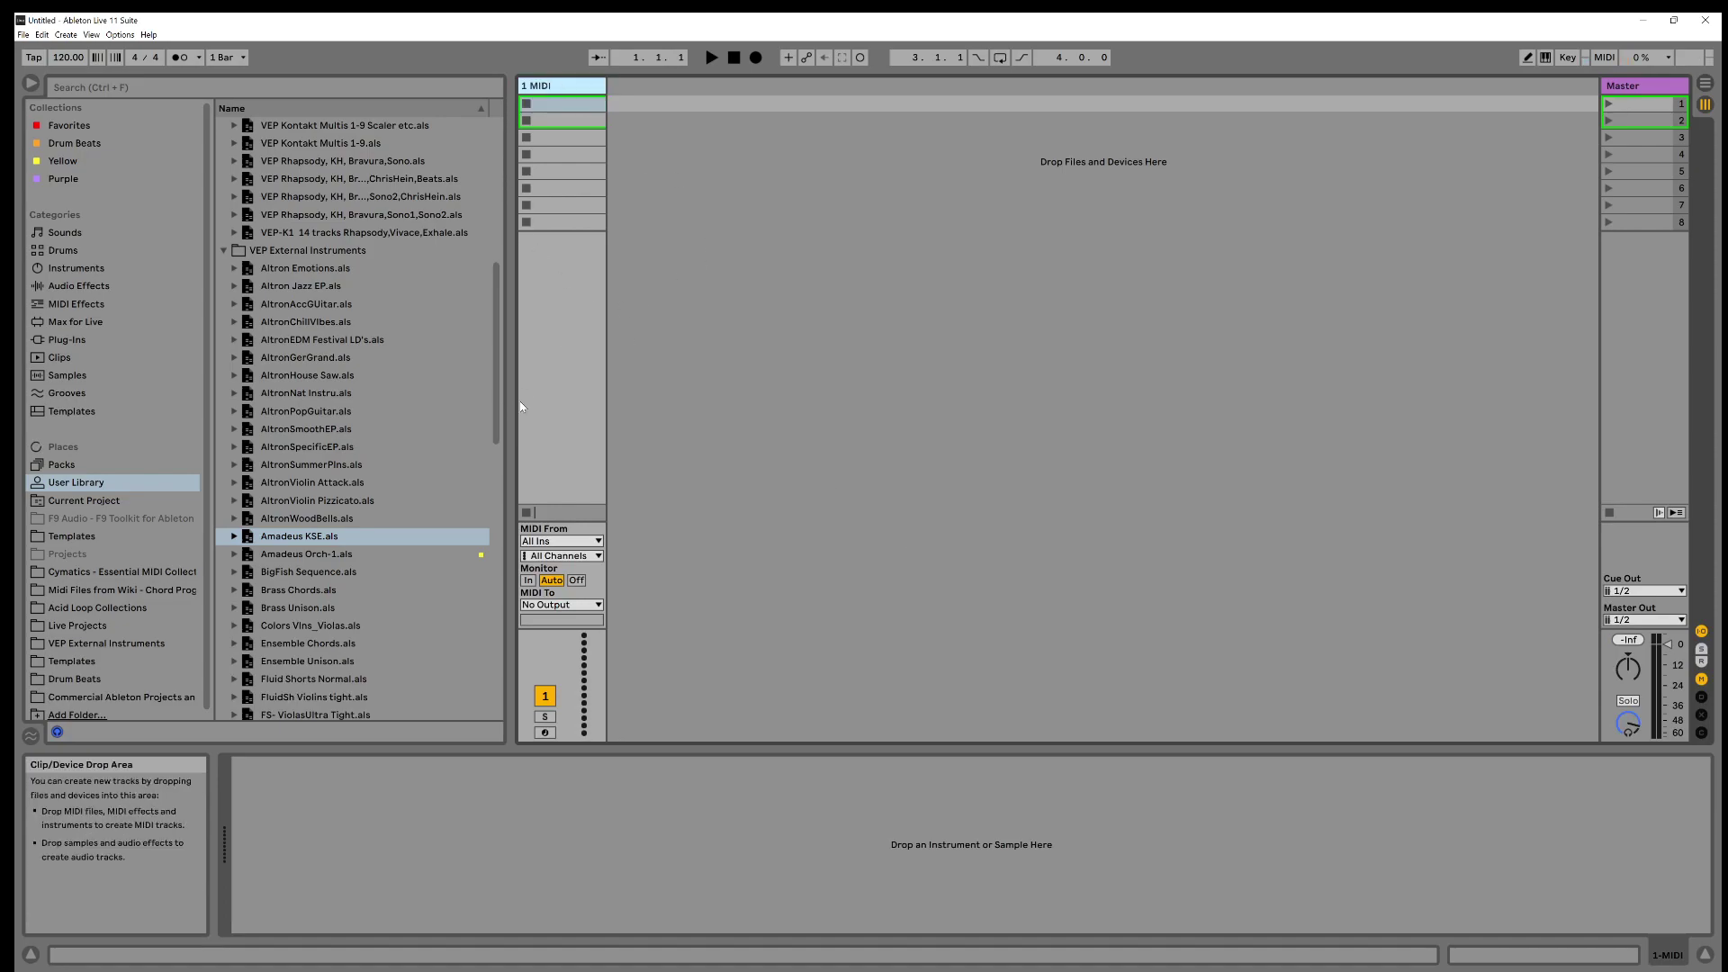
pyautogui.click(346, 539)
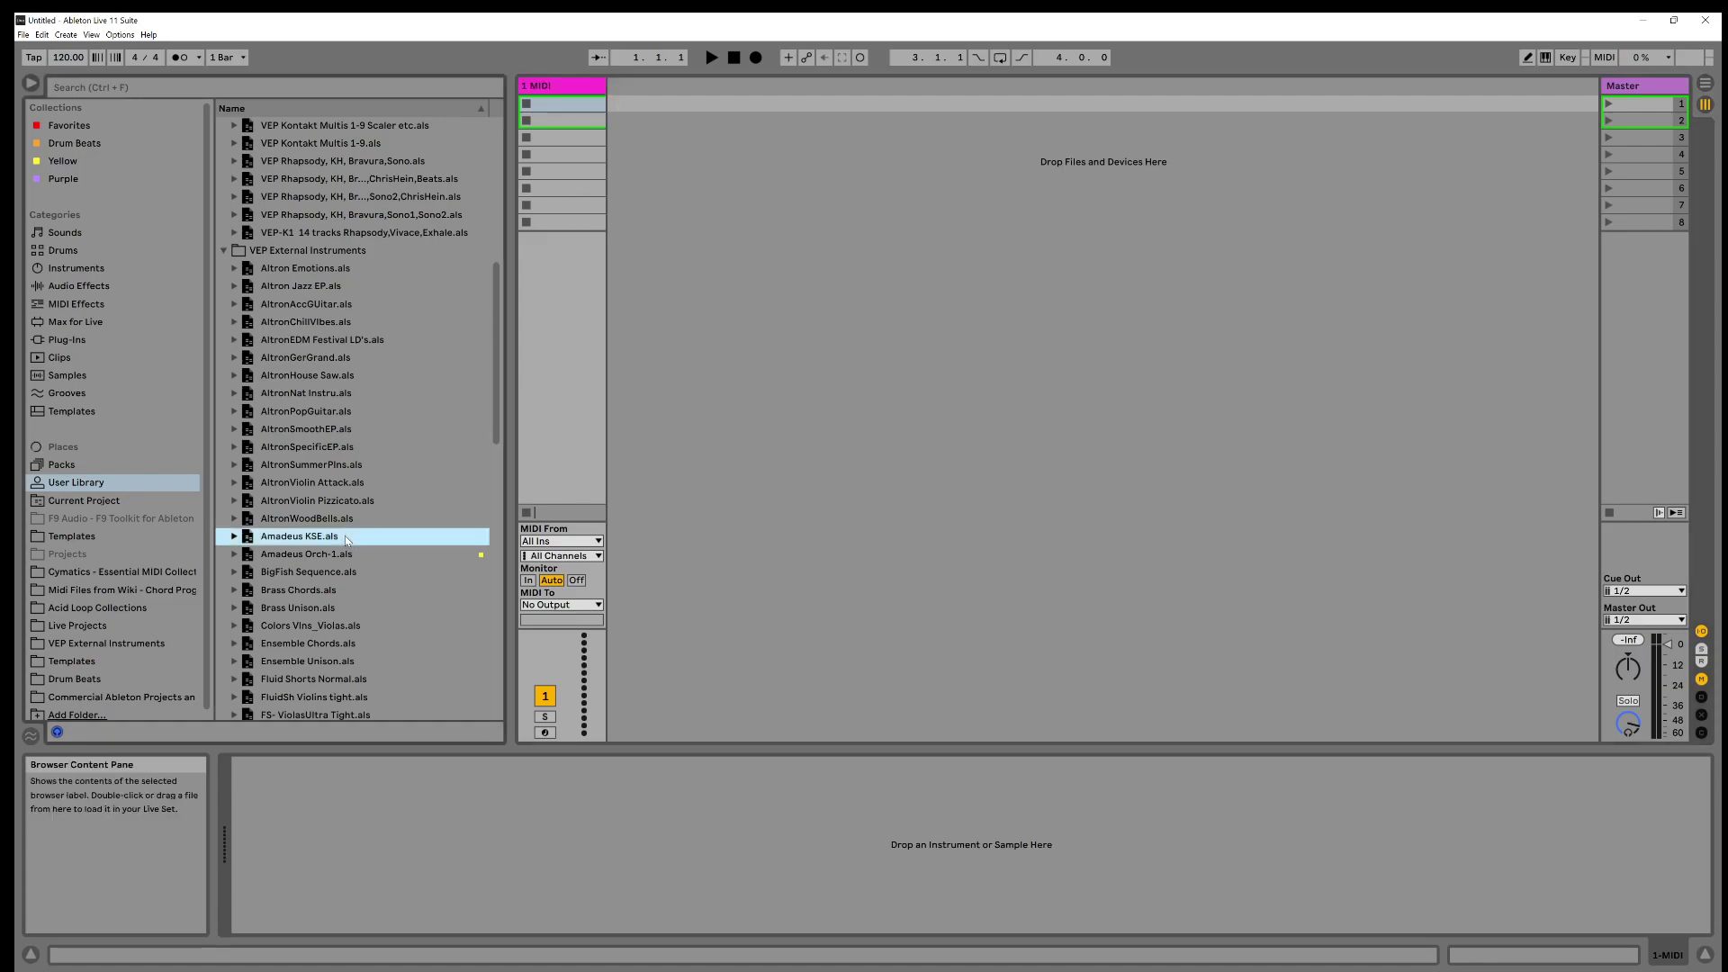
pyautogui.moveTo(344, 536); pyautogui.dragTo(624, 83)
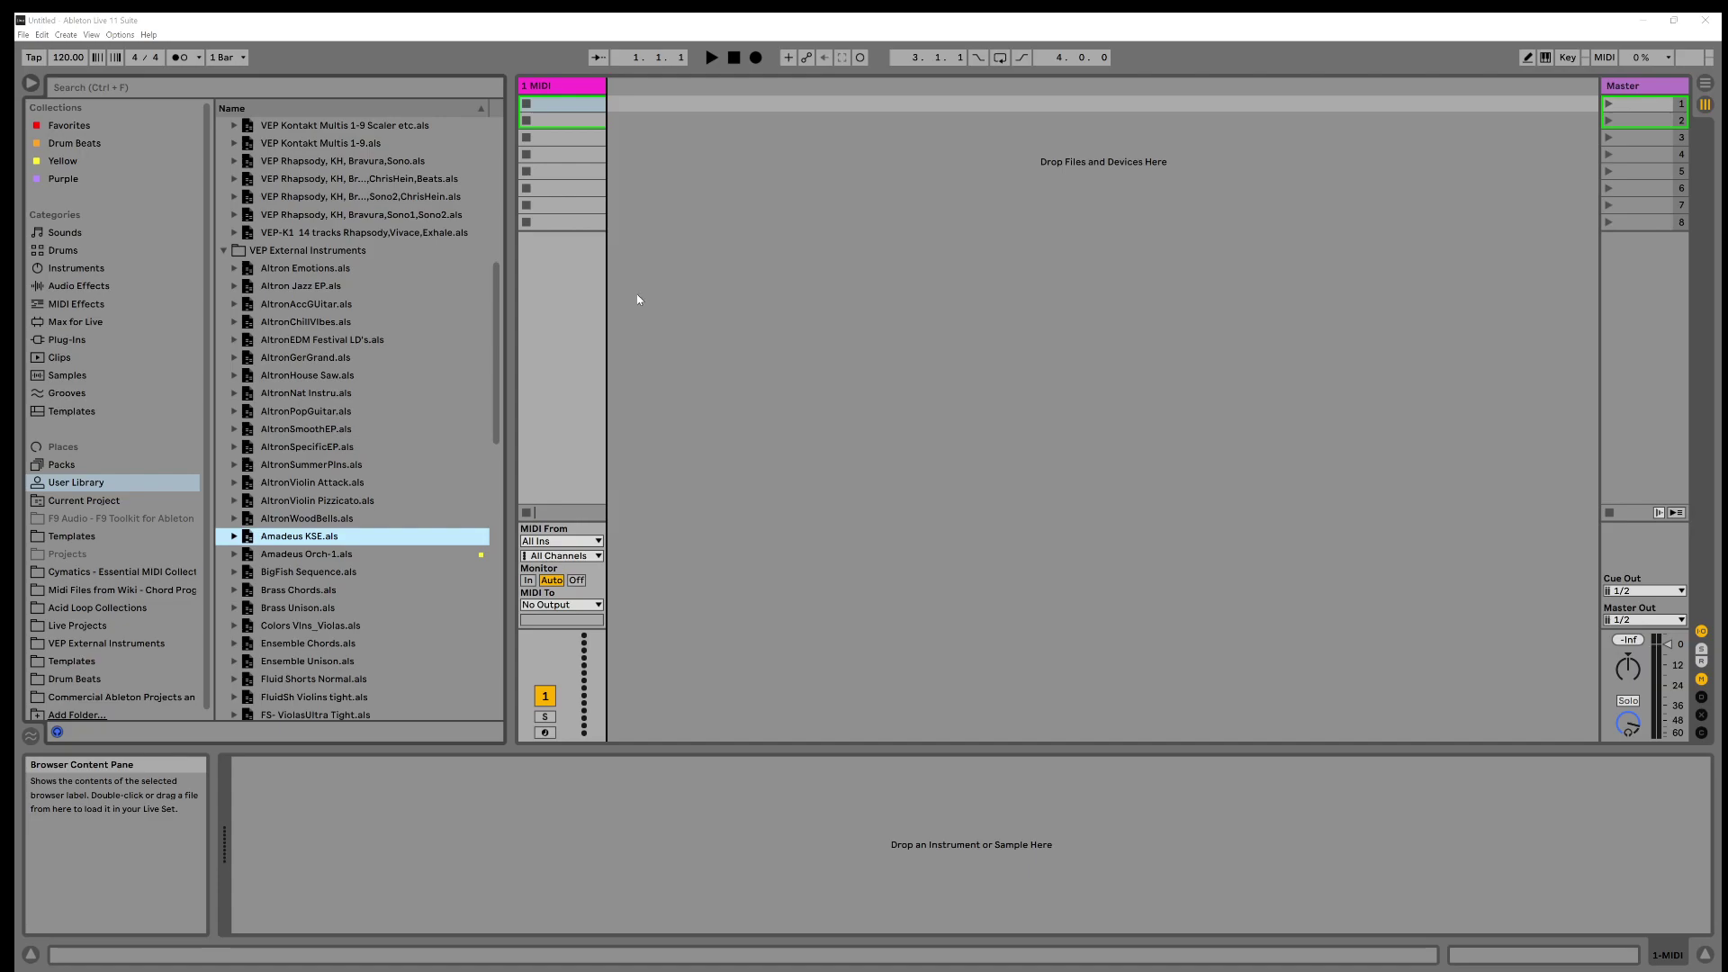
pyautogui.press('Return')
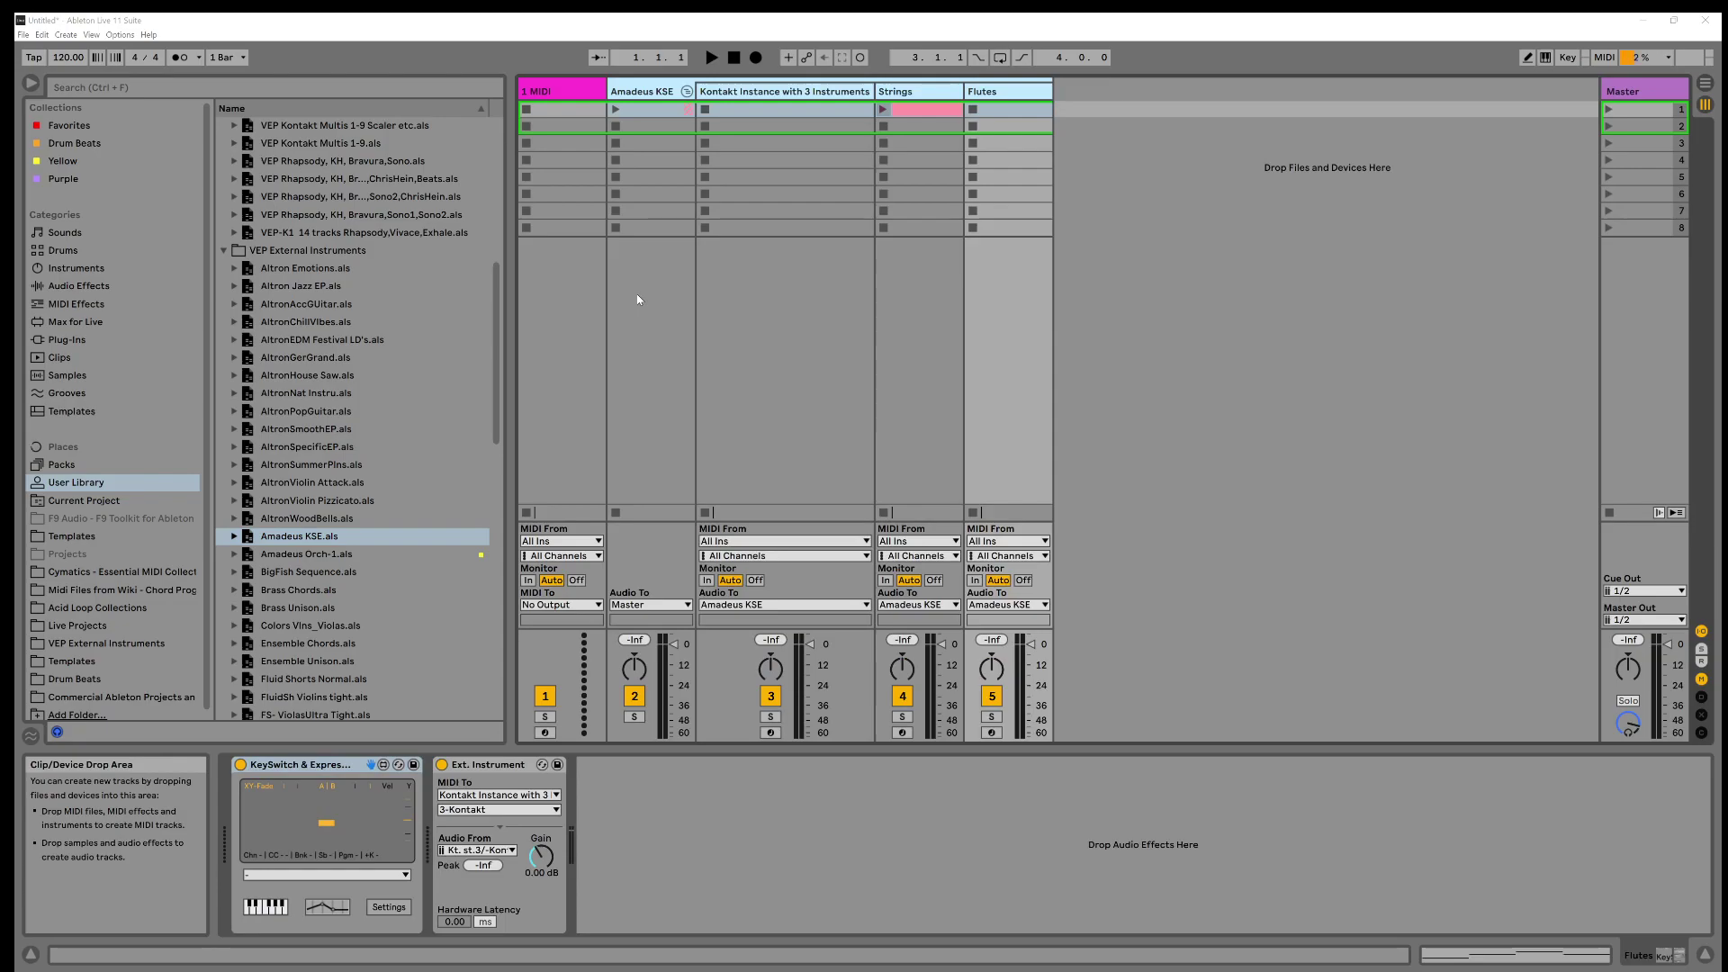
# Fold and unfold the loaded Amadeus KSE group, audition its Strings clip, and stop playback
pyautogui.click(686, 92)
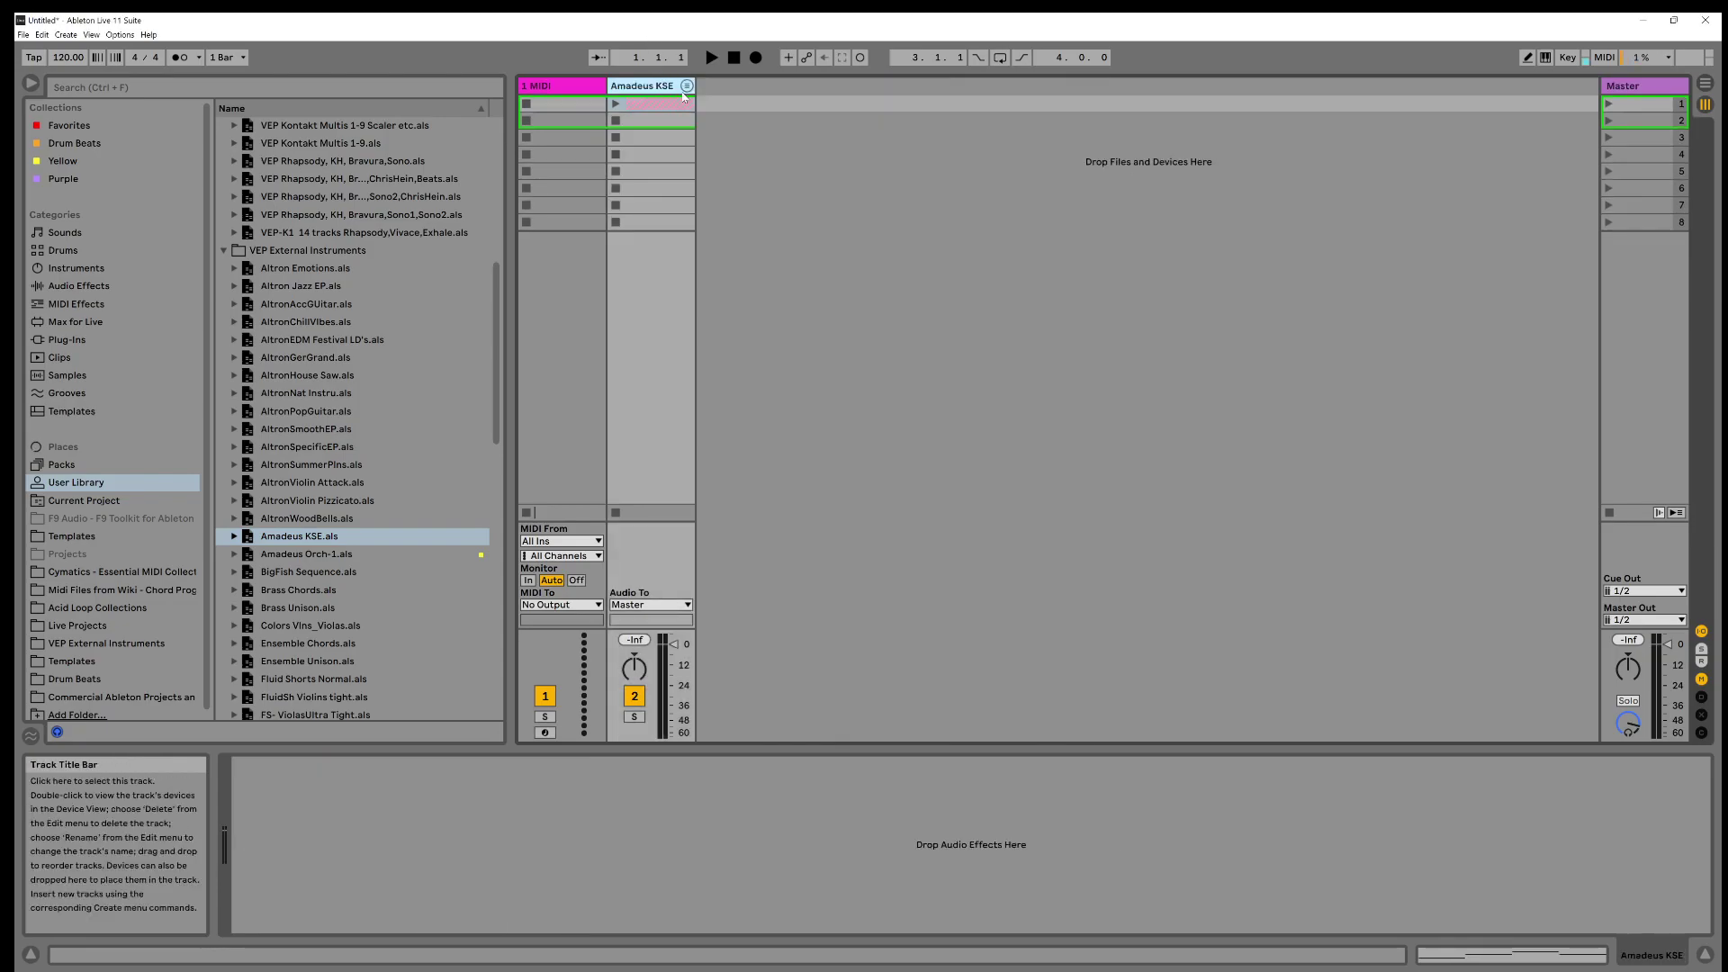
pyautogui.click(685, 92)
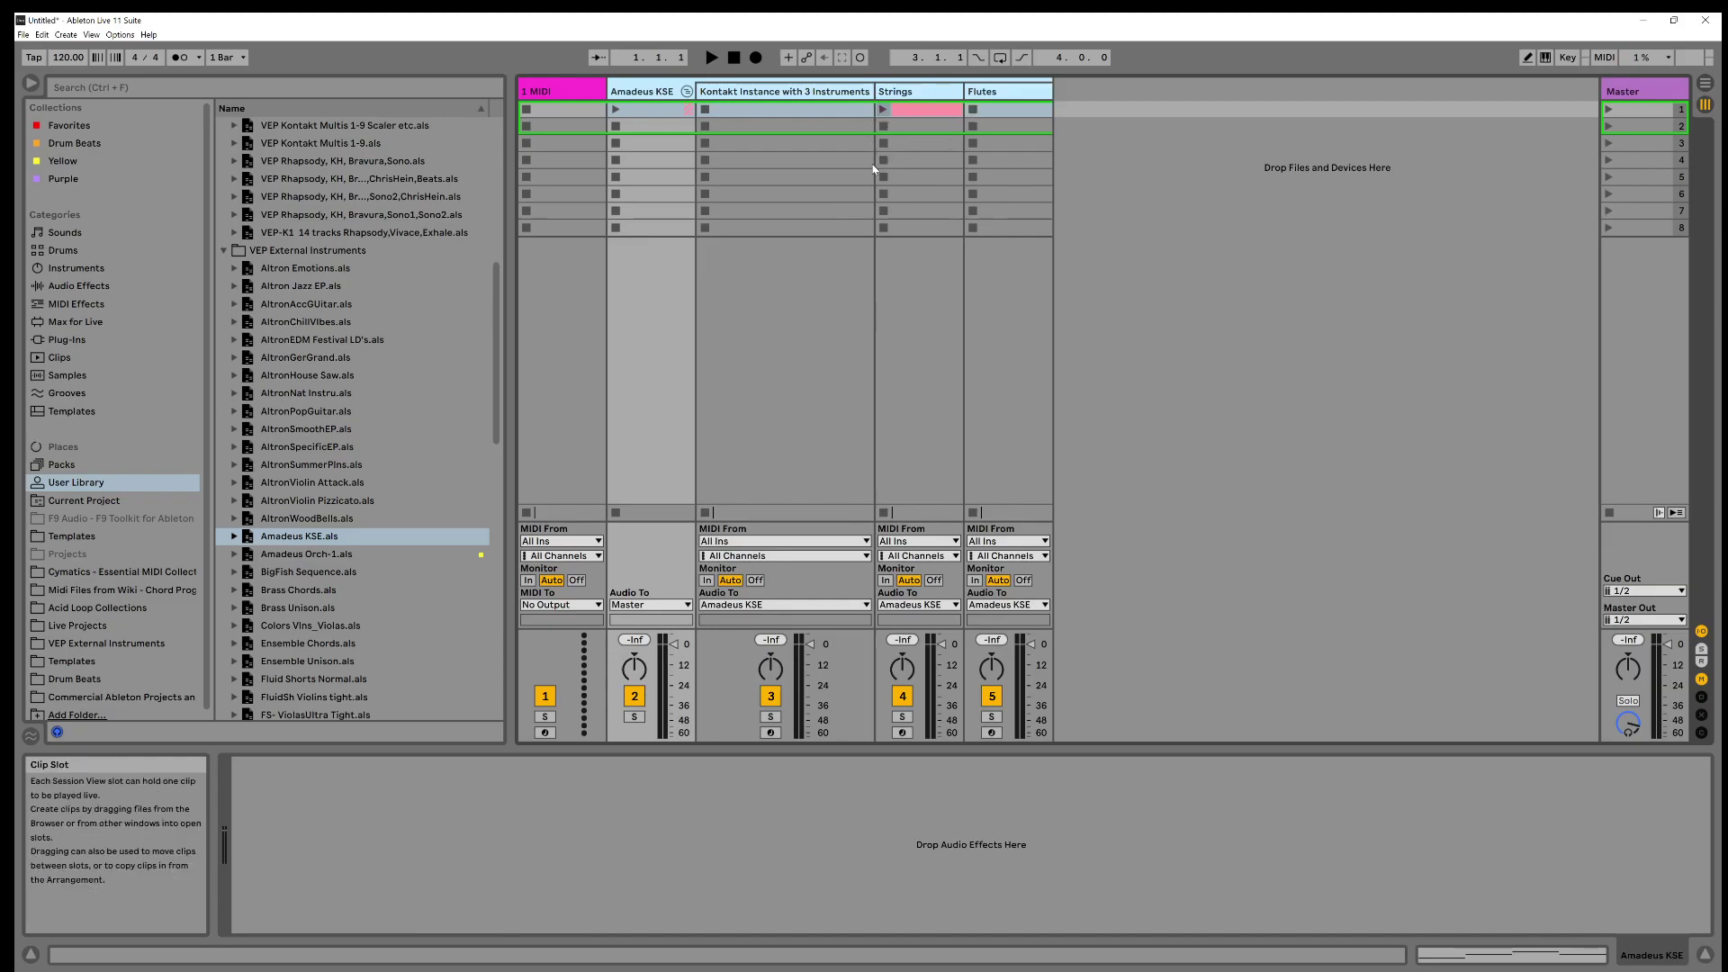
pyautogui.click(883, 110)
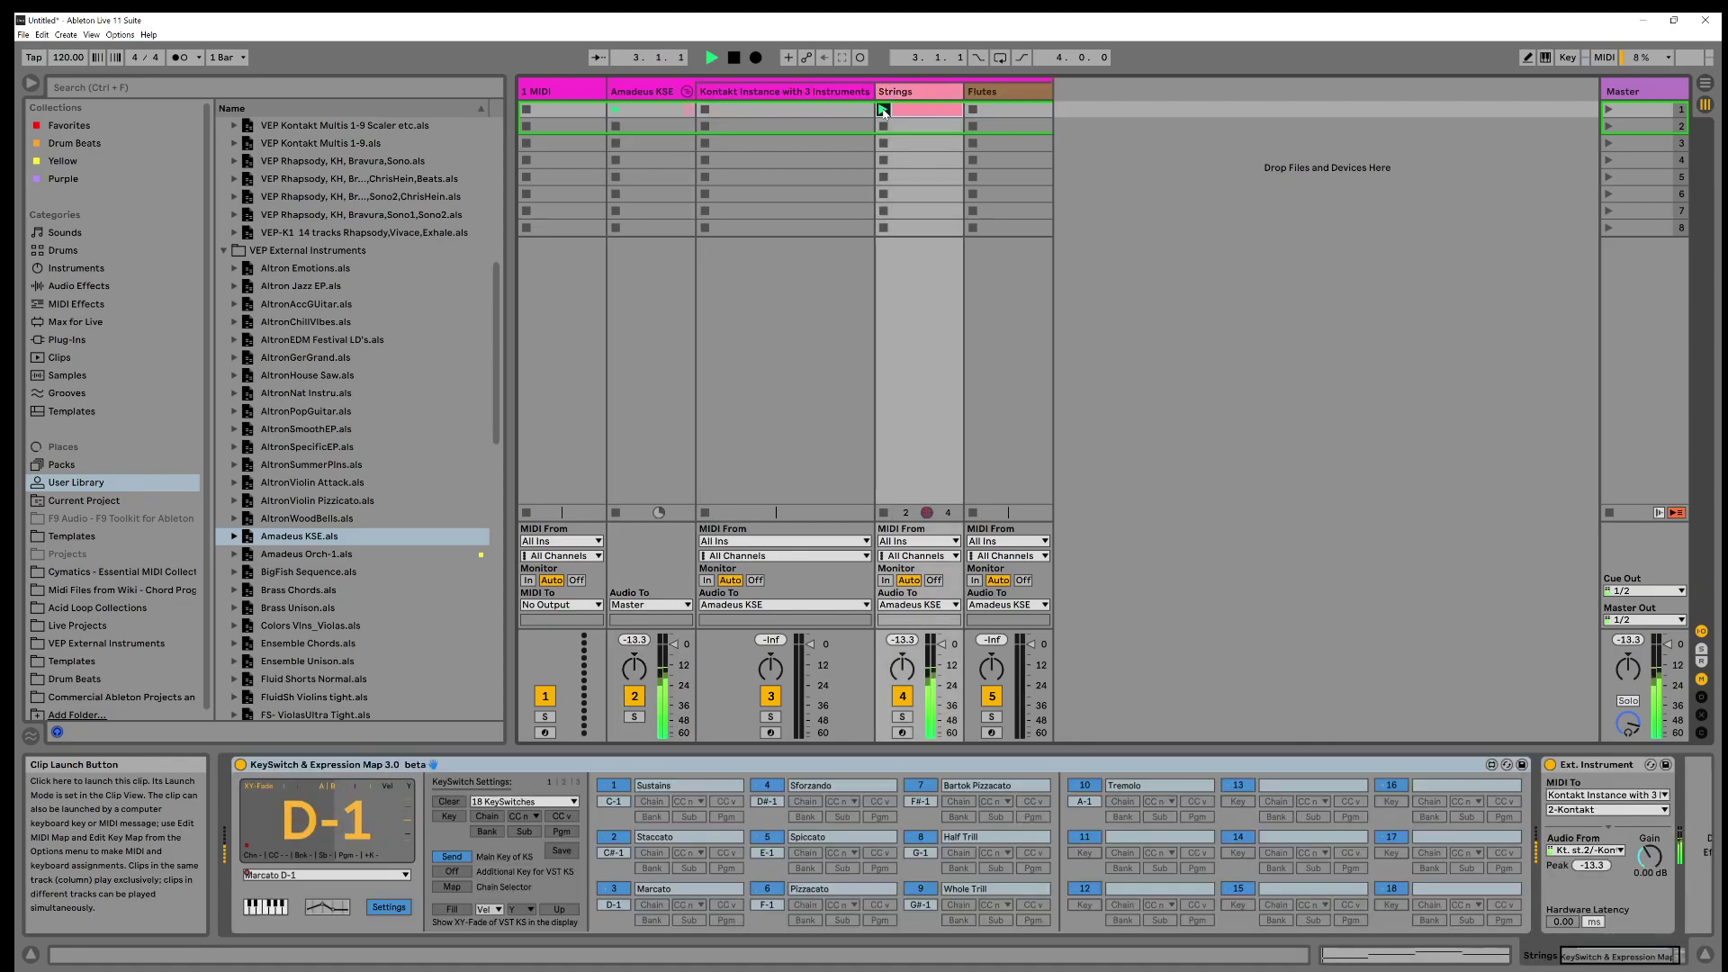
pyautogui.click(883, 513)
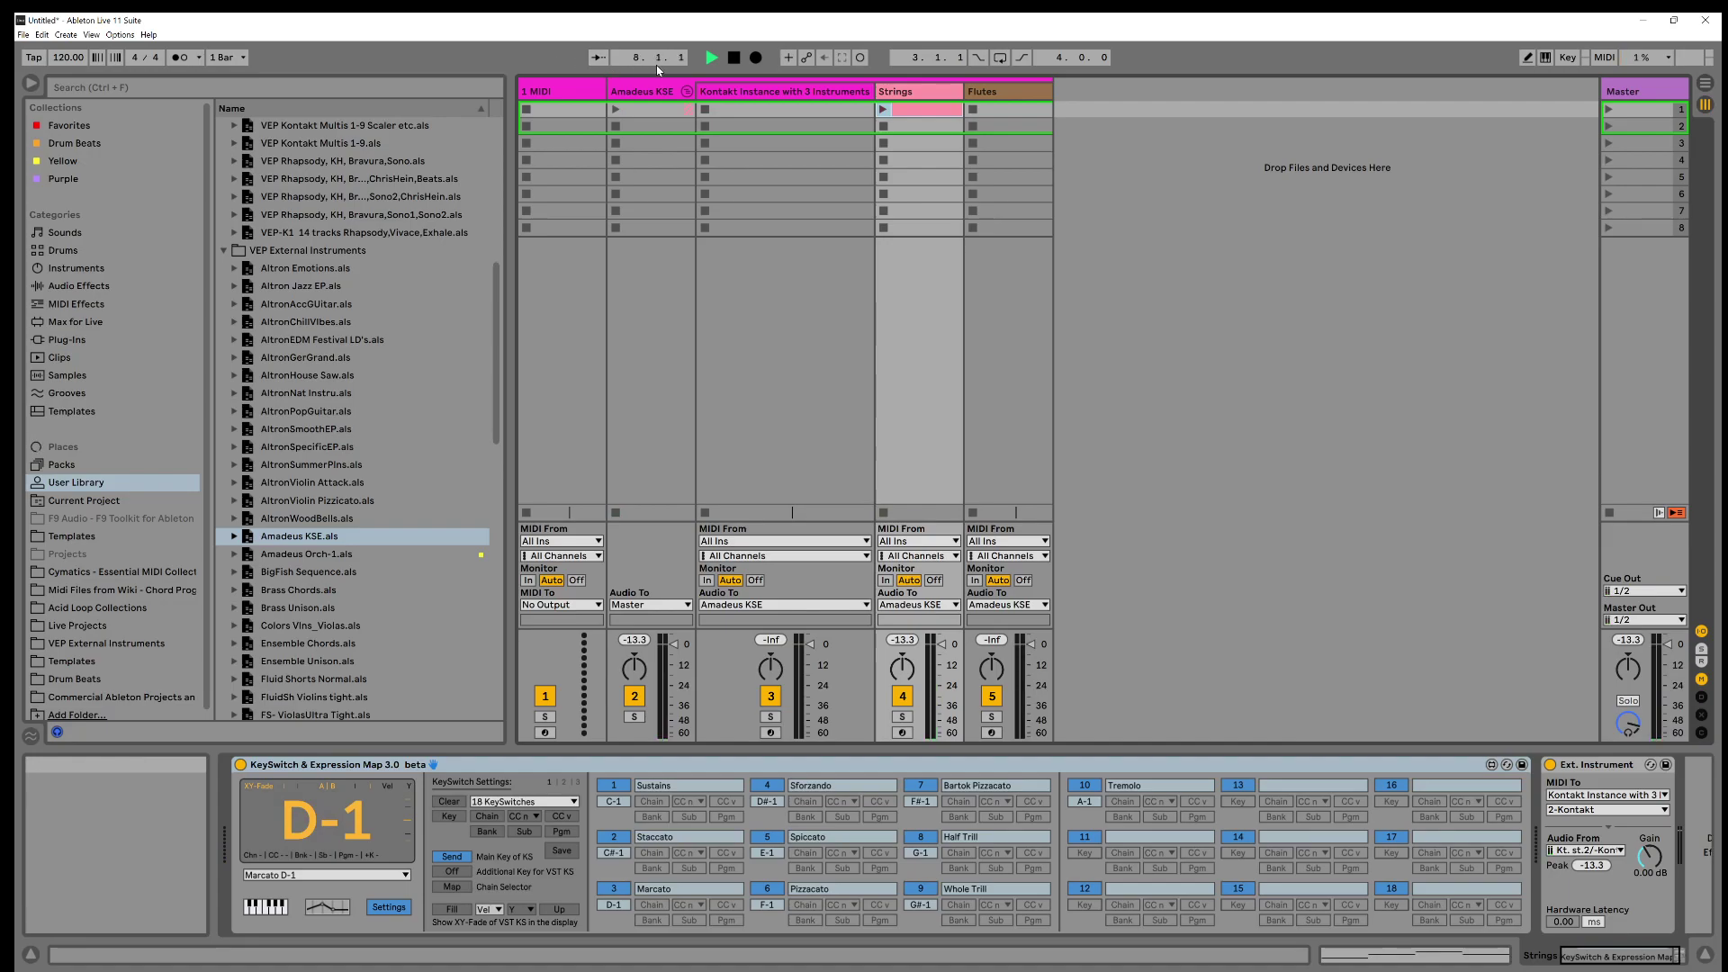
pyautogui.click(734, 58)
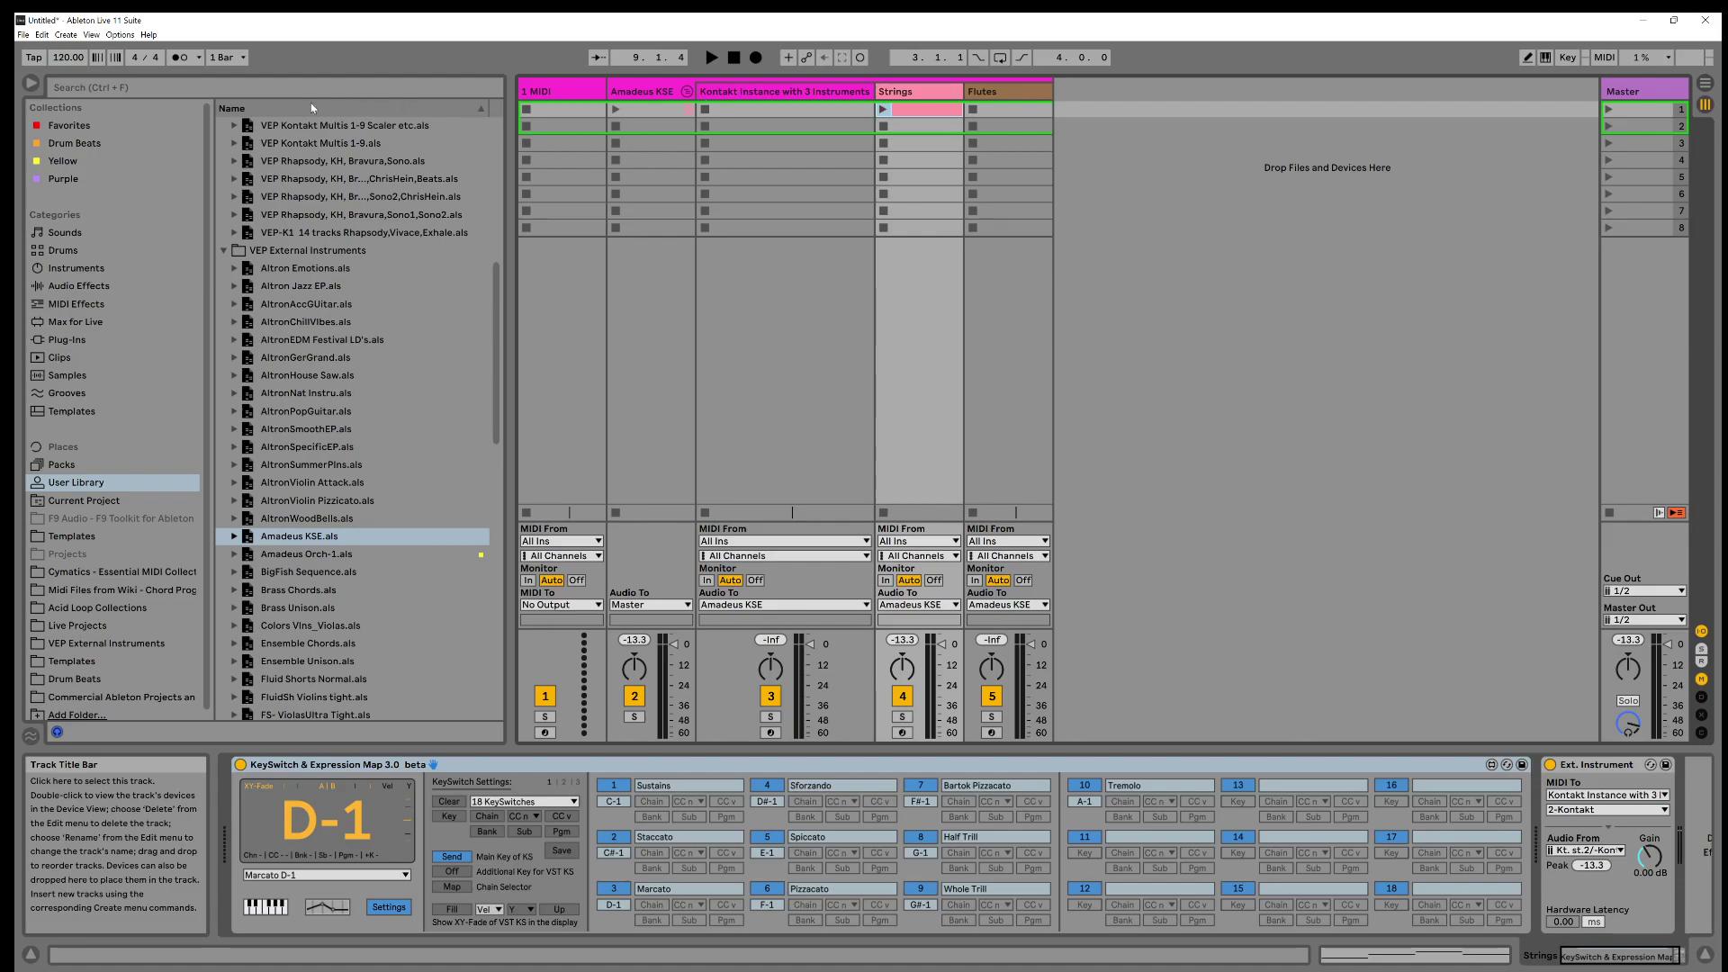
# Create a new Live Set, discarding the changes to the current one
pyautogui.click(24, 34)
pyautogui.click(33, 49)
pyautogui.click(922, 546)
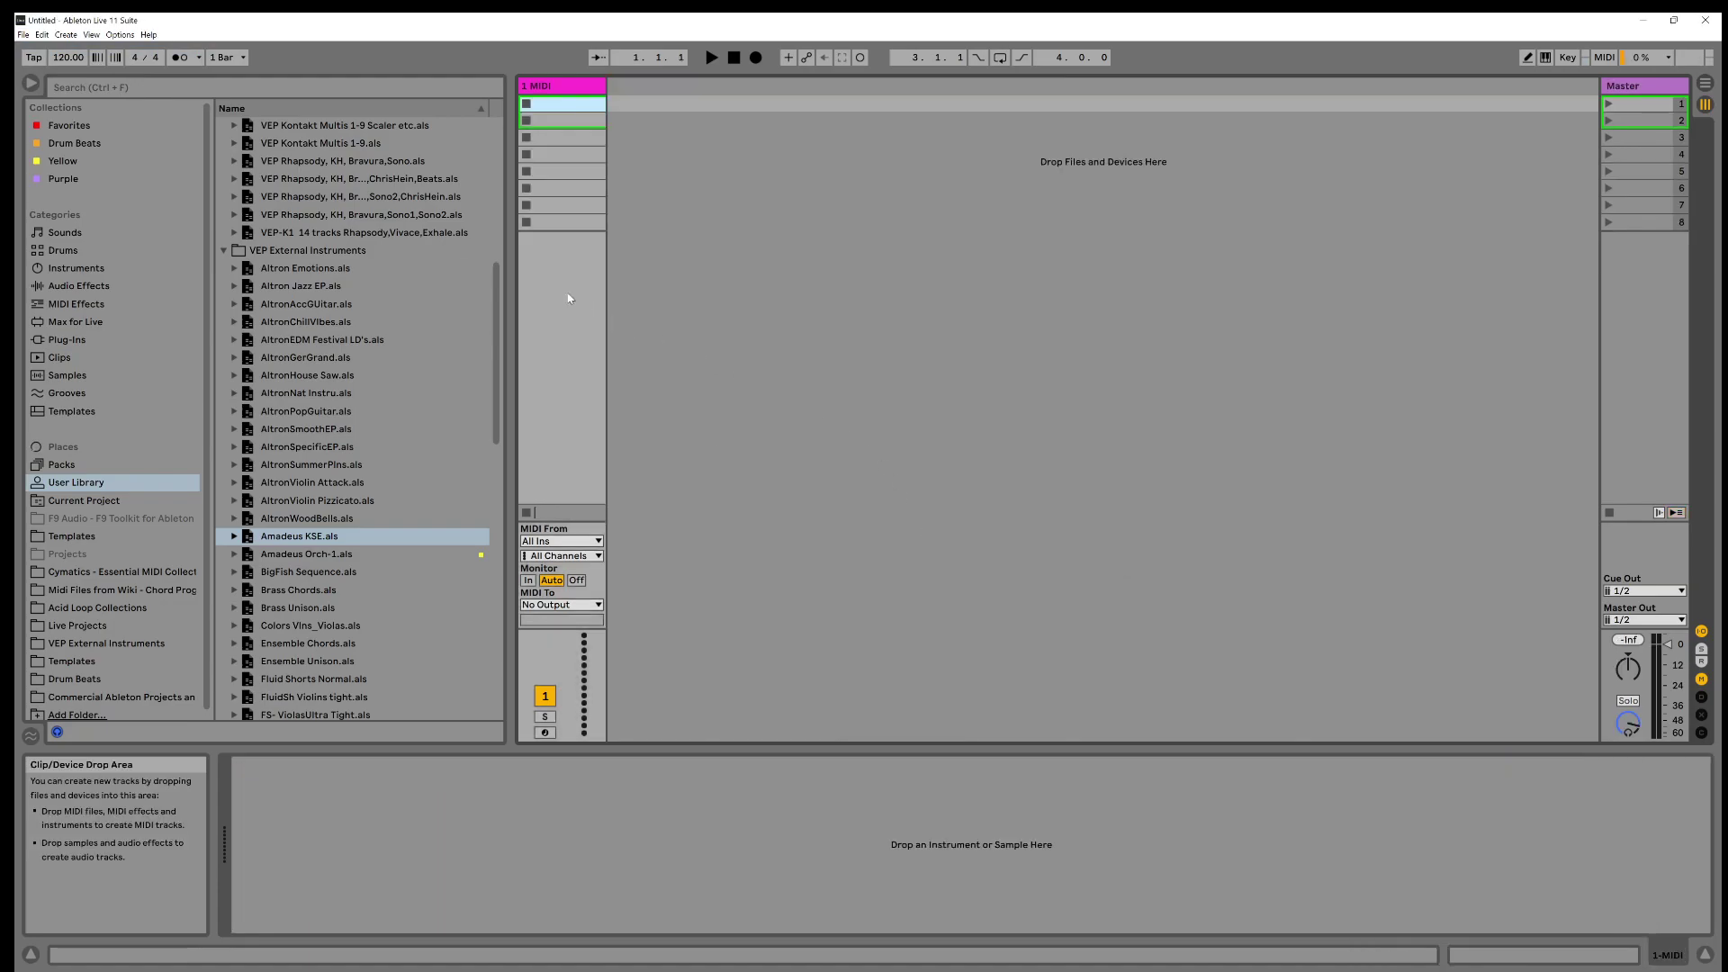
# Expand Amadeus KSE.als down to its member tracks and load only the Strings track beside the 1 MIDI track
pyautogui.click(234, 537)
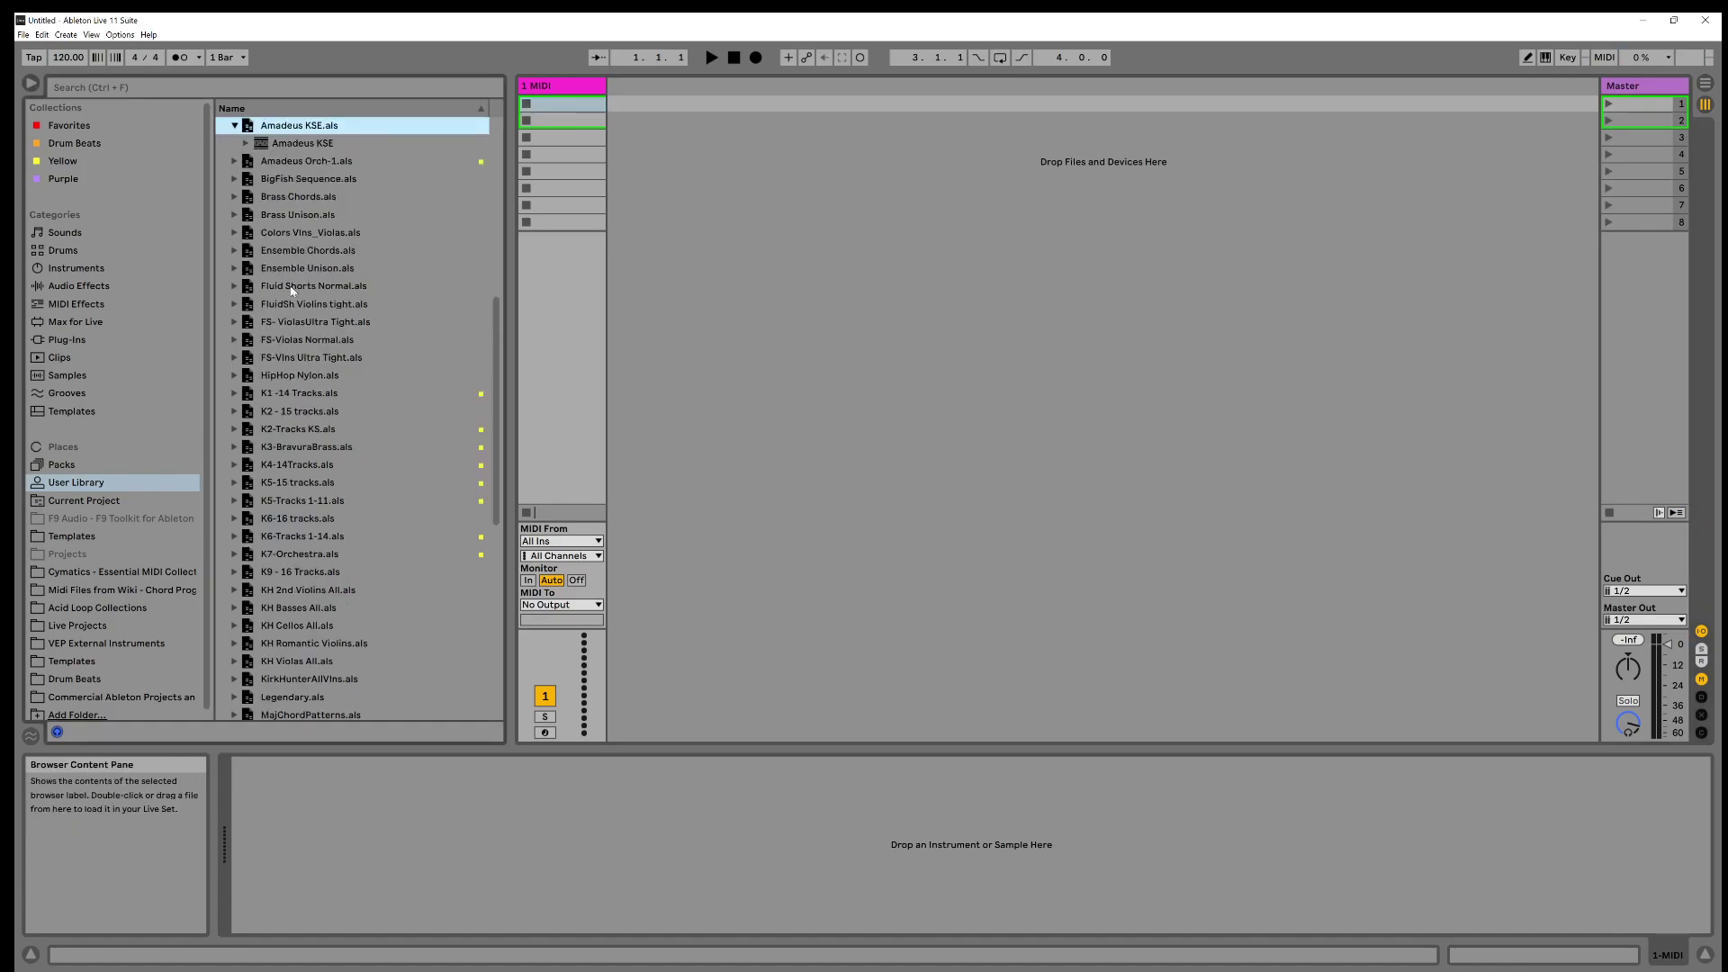
pyautogui.click(234, 126)
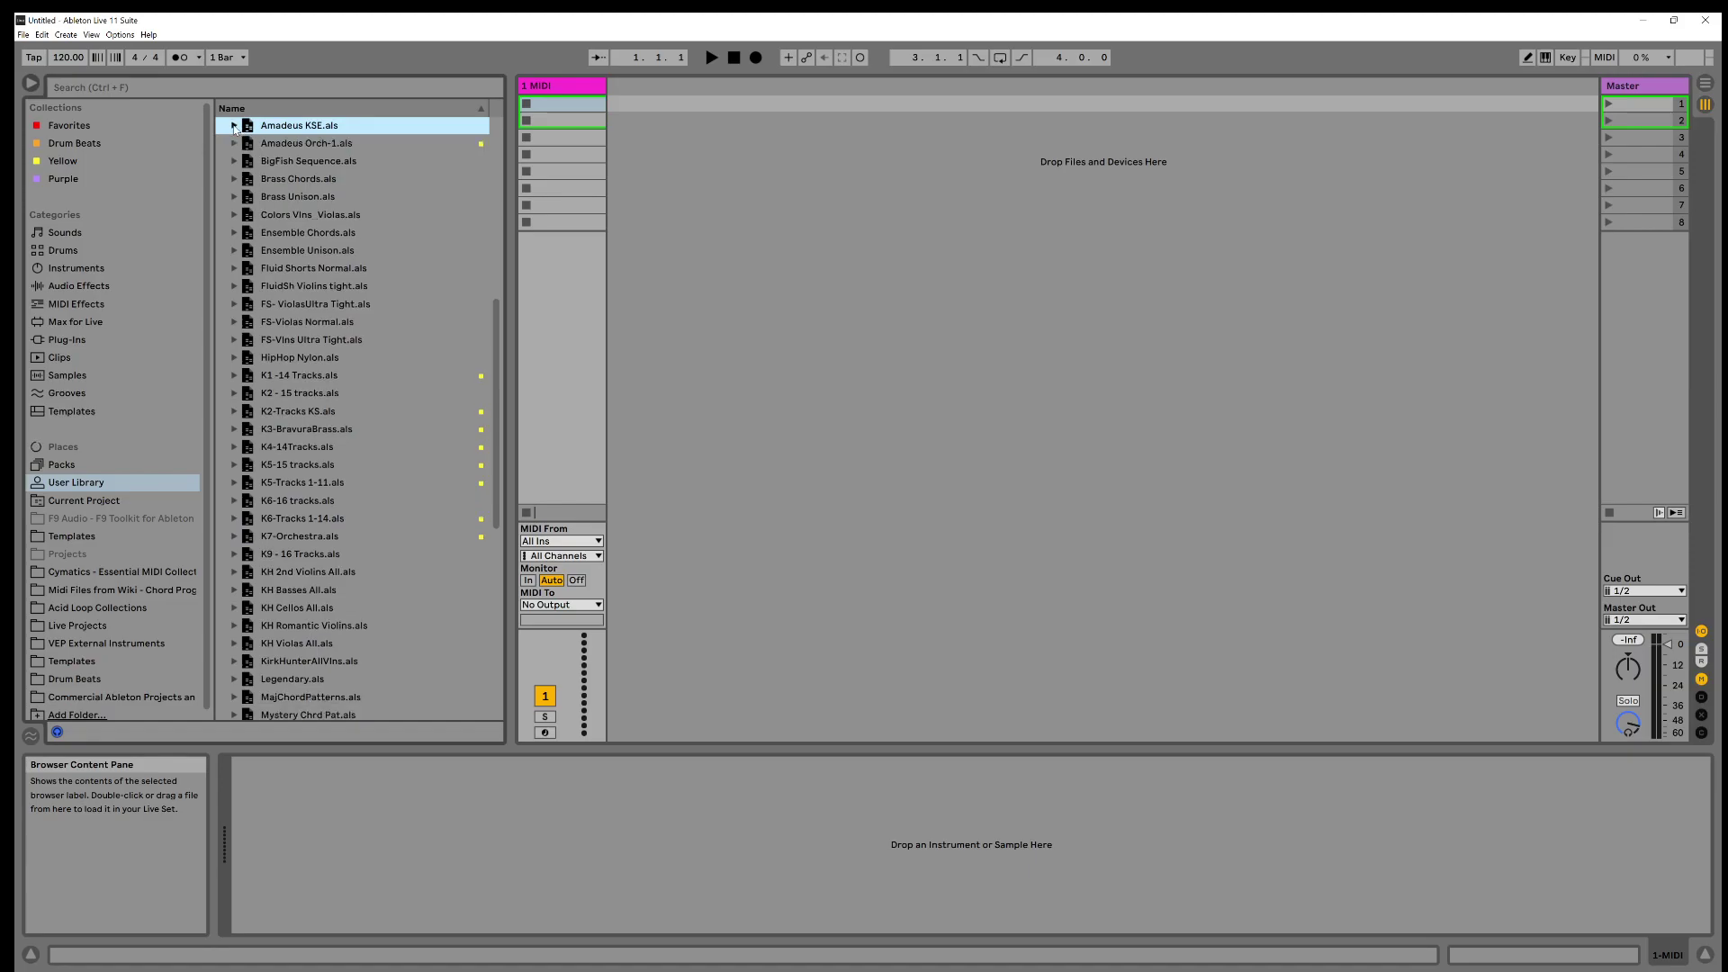
pyautogui.click(234, 126)
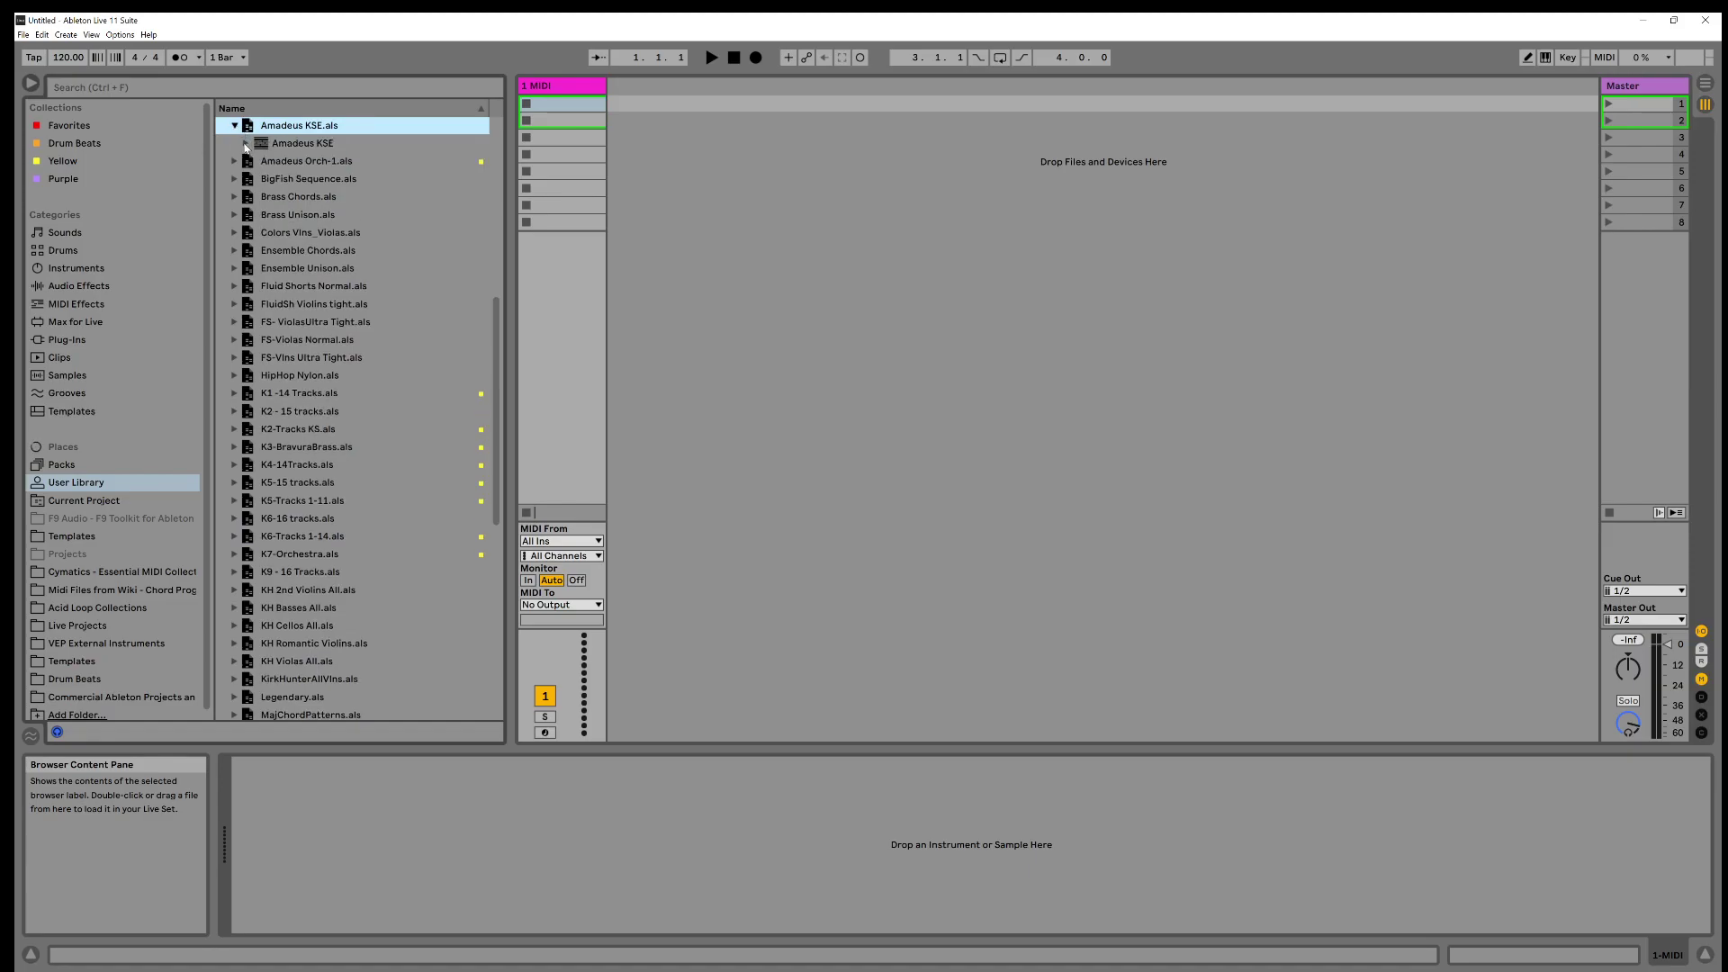
pyautogui.click(246, 143)
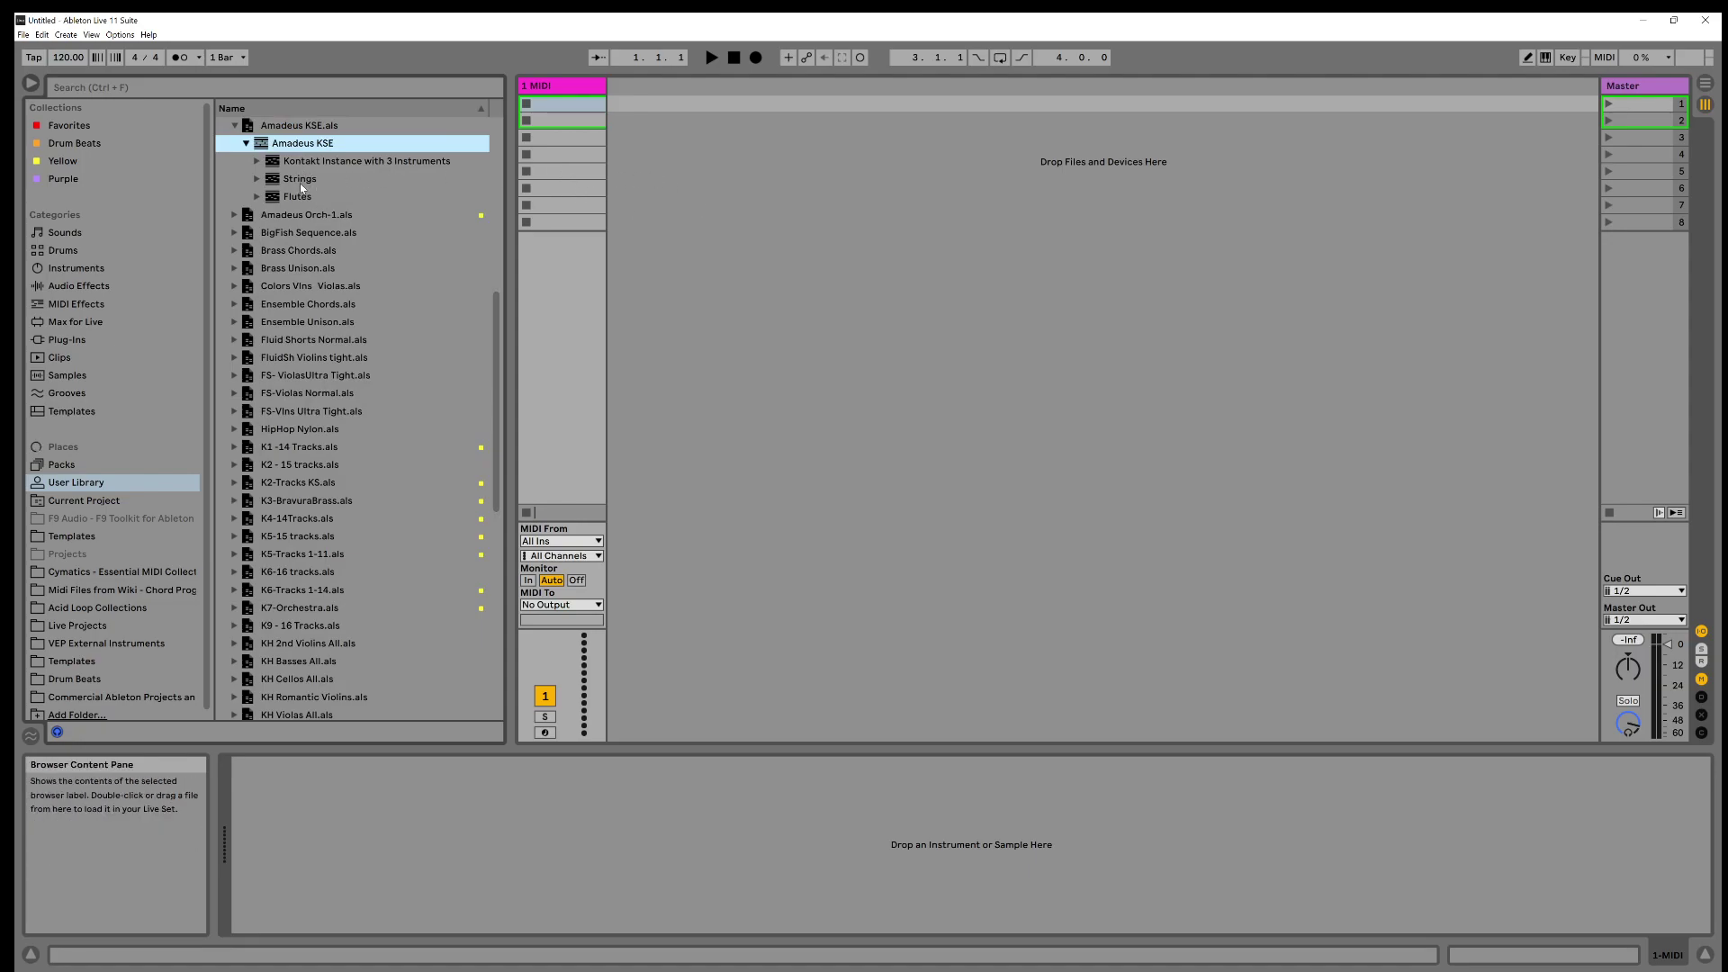
pyautogui.moveTo(298, 180); pyautogui.dragTo(627, 98)
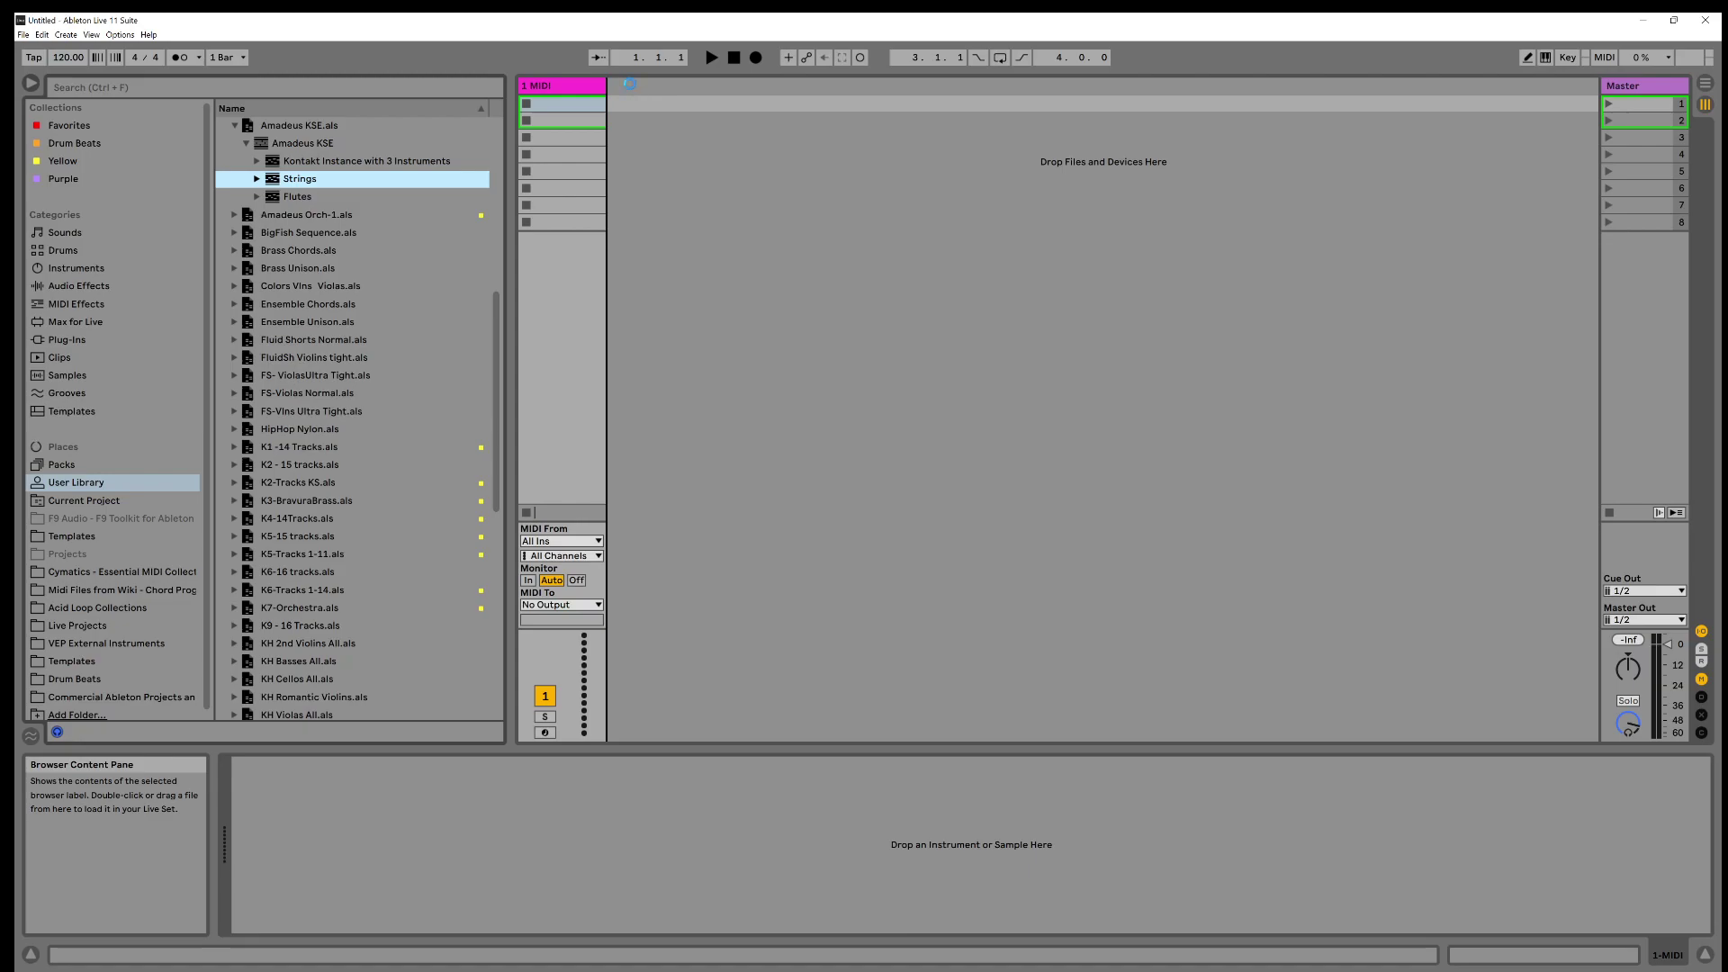
pyautogui.moveTo(630, 84); pyautogui.dragTo(630, 85)
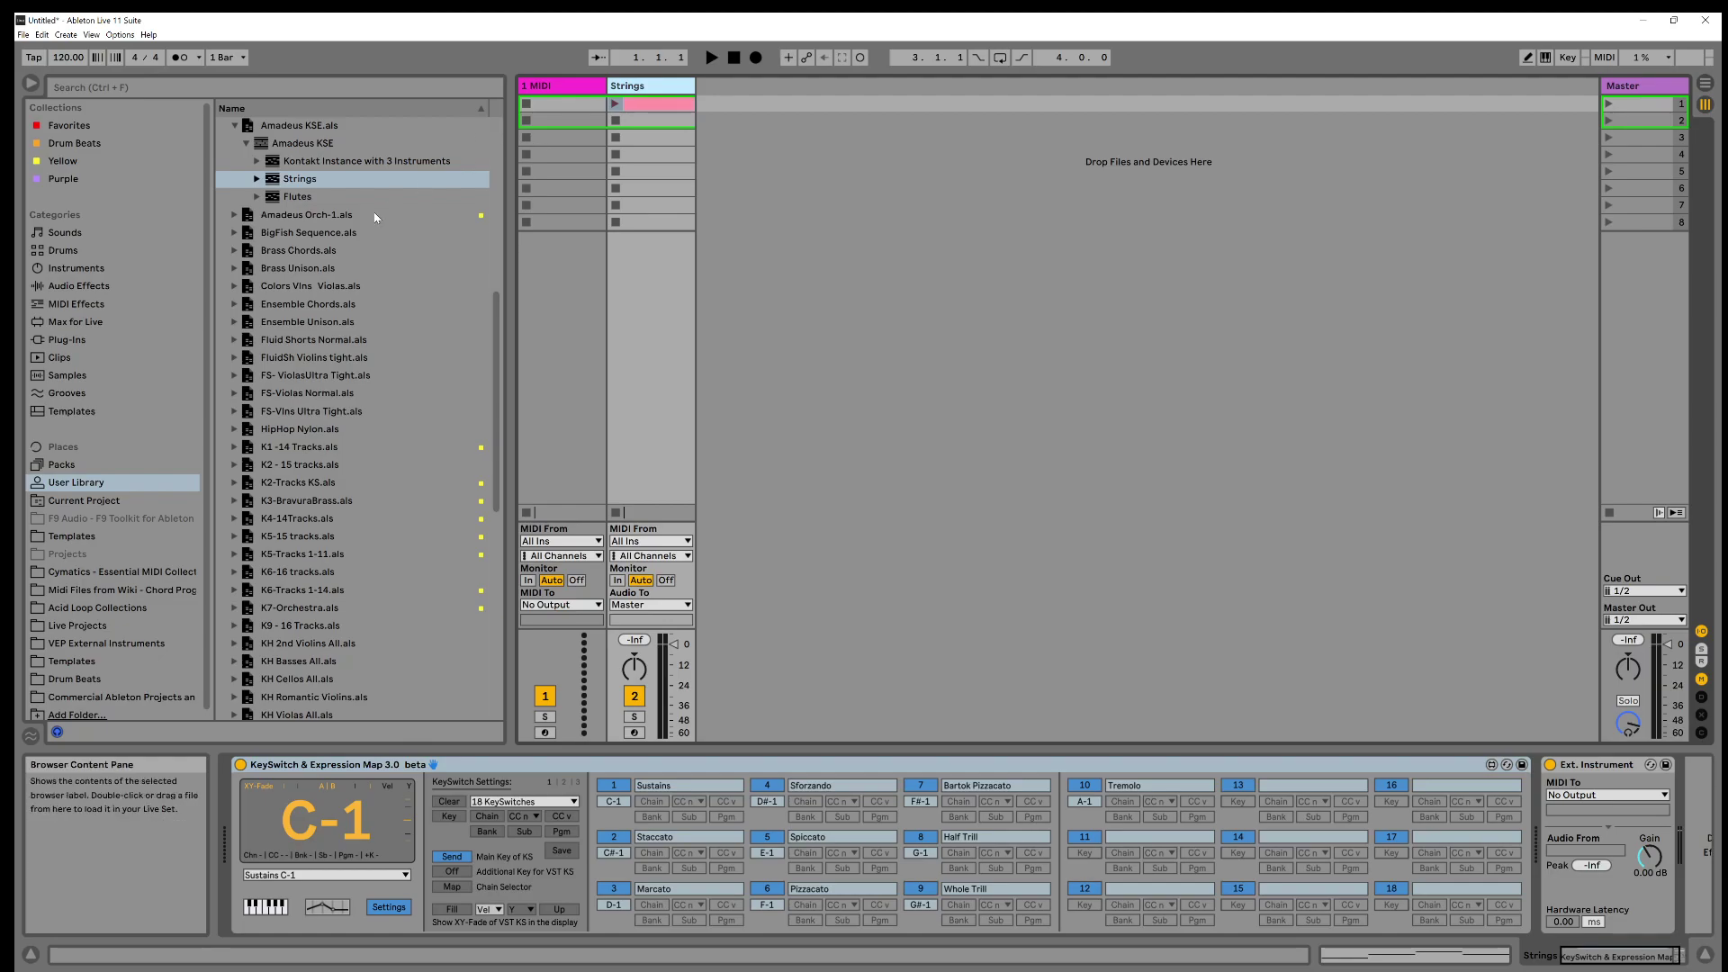
# Play the Strings clip on its own to test the track without its Kontakt instance
pyautogui.click(304, 161)
pyautogui.click(304, 181)
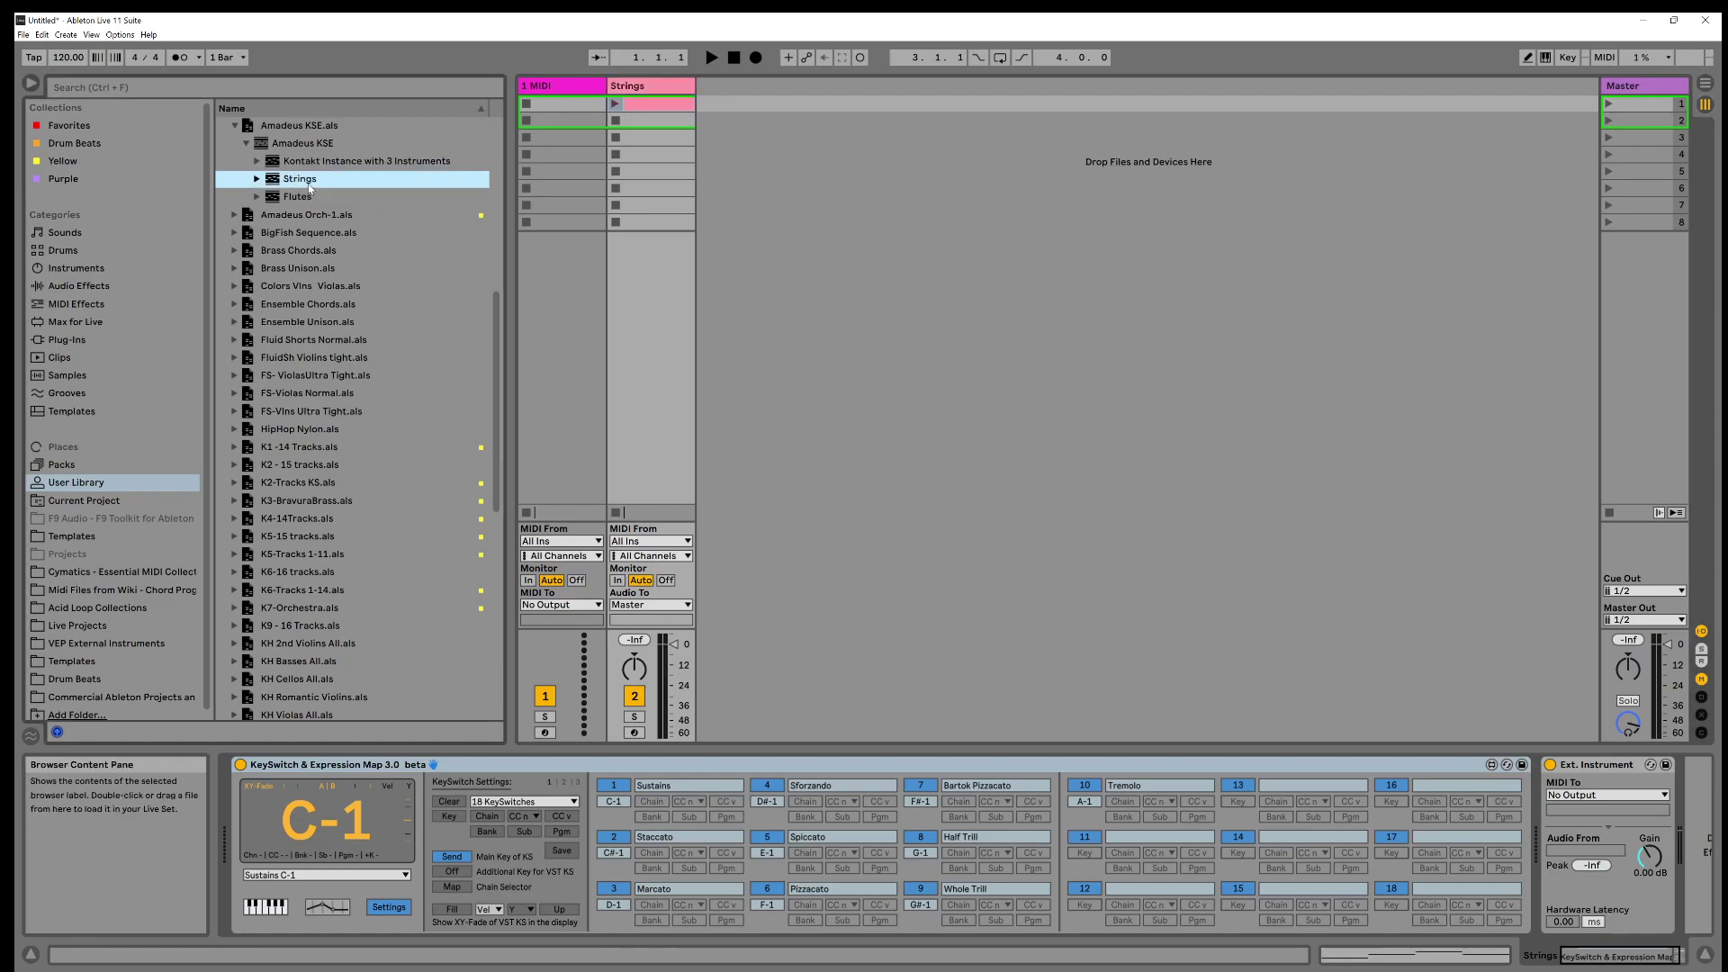
pyautogui.click(617, 104)
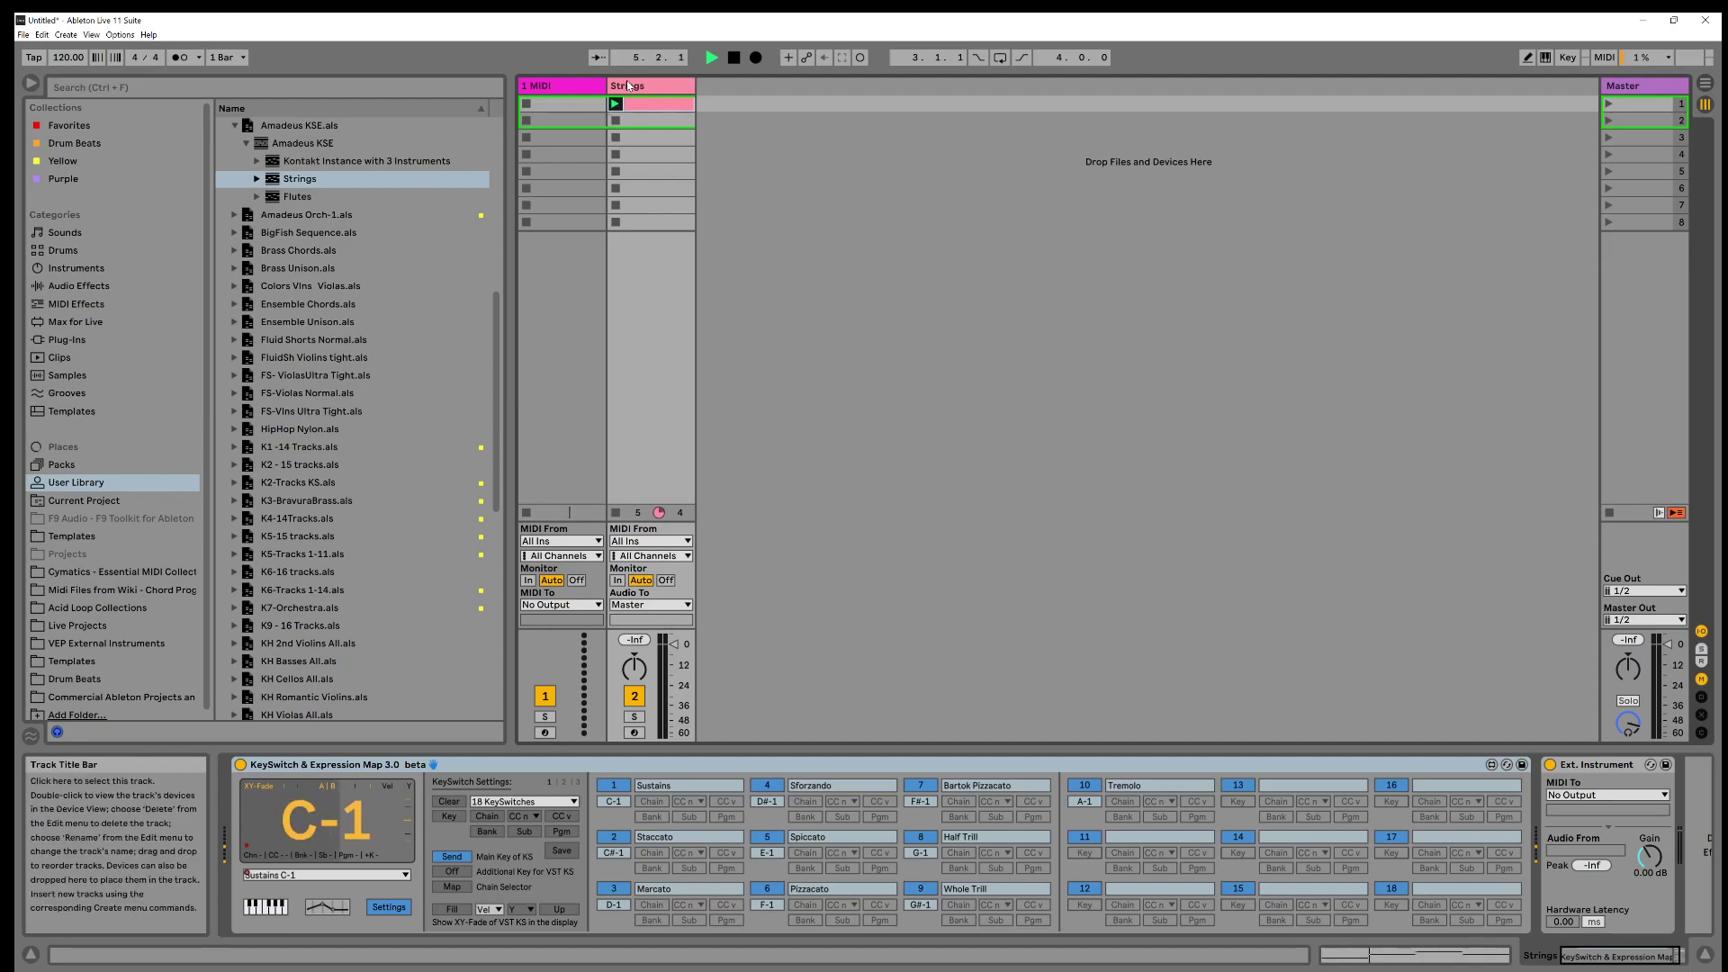
# Delete the separately loaded Strings track, keeping only the 1 MIDI track
pyautogui.click(631, 88)
pyautogui.rightClick(633, 92)
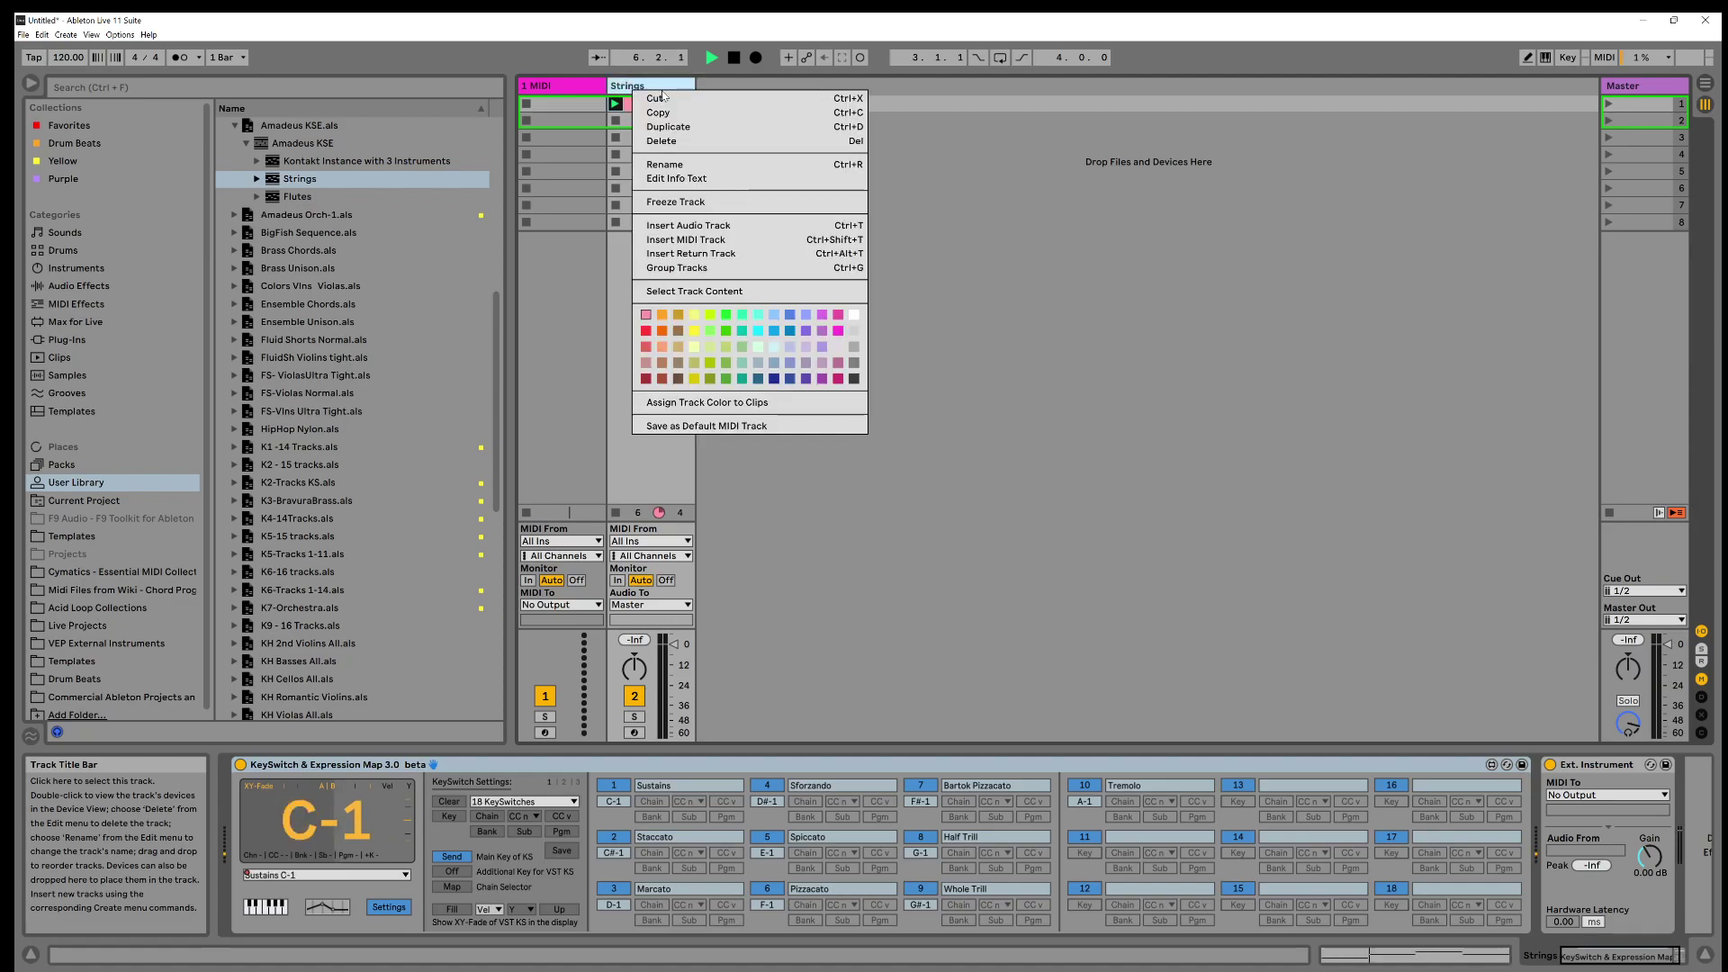
pyautogui.press('Escape')
pyautogui.press('Delete')
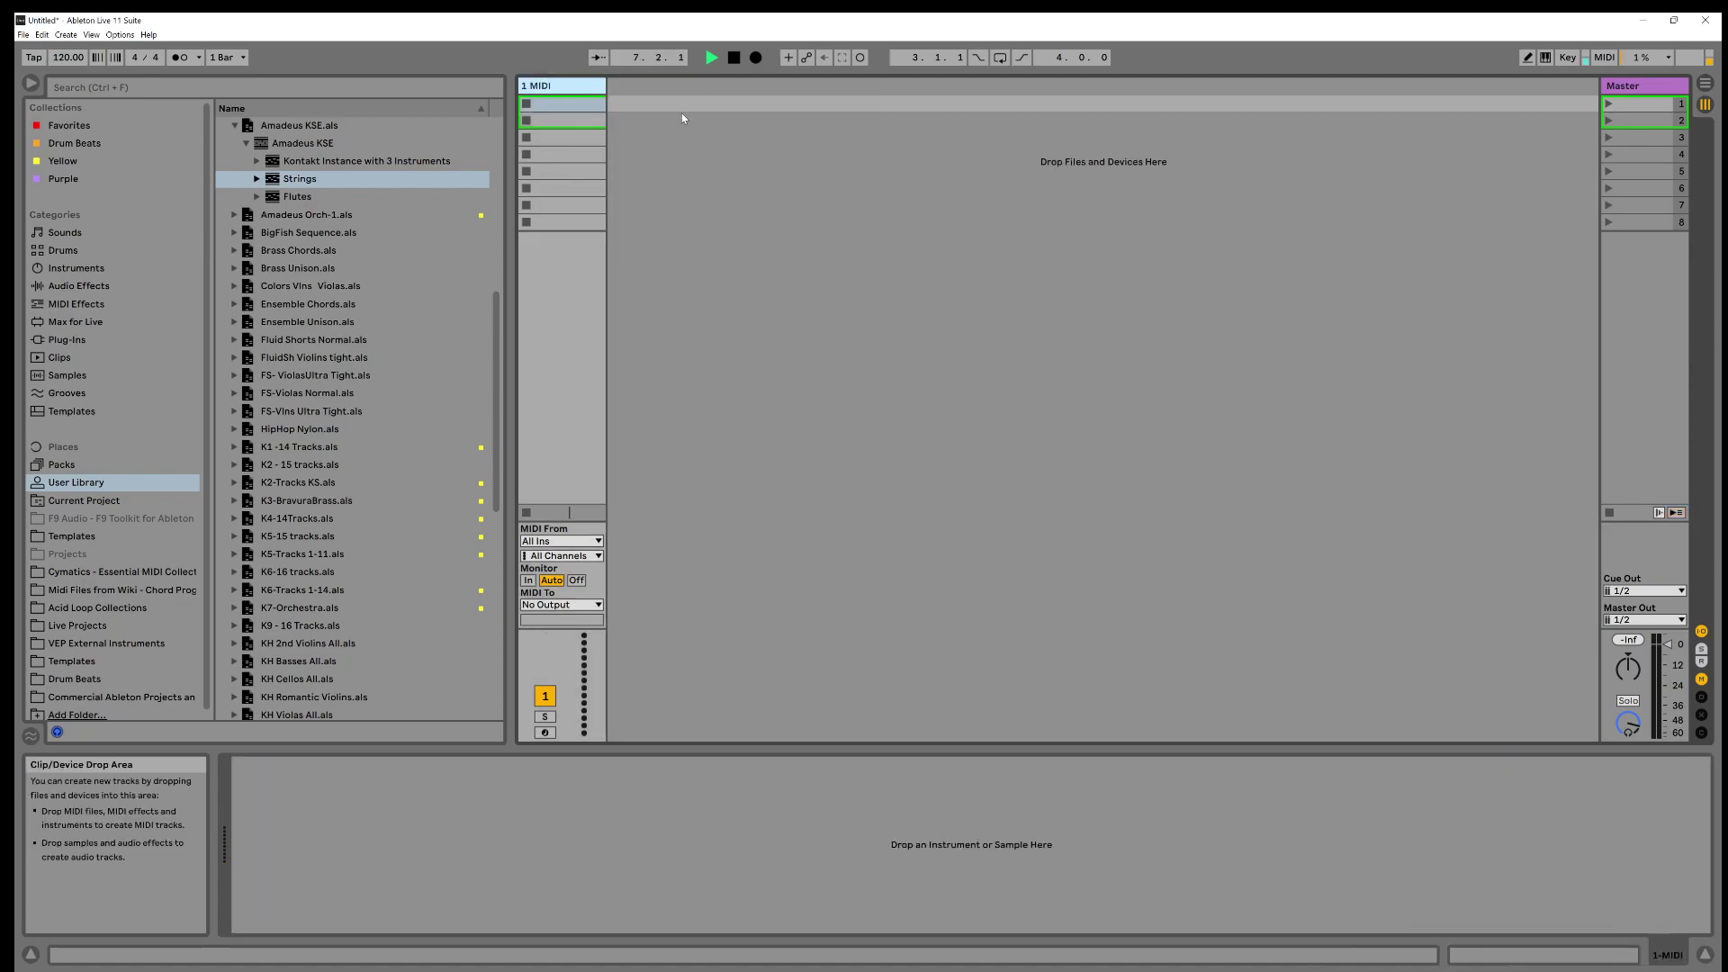
# Load the Kontakt Instance with 3 Instruments track from Amadeus KSE, arm it, and load the Strings track beside it
pyautogui.click(328, 160)
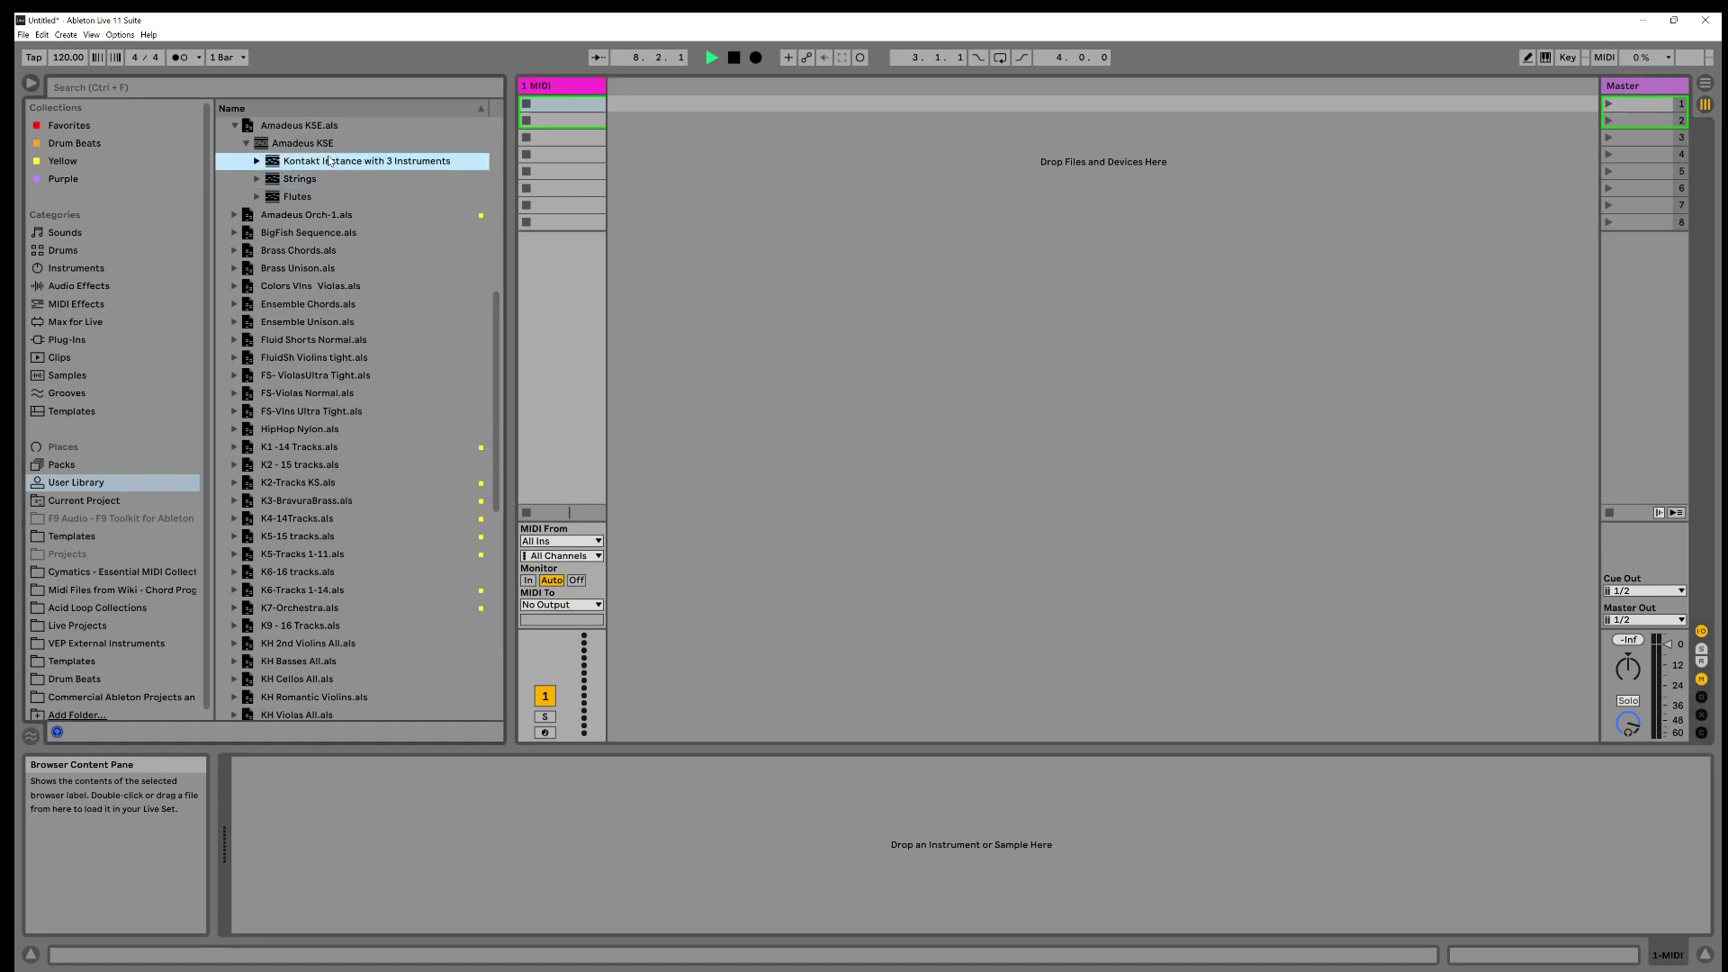
pyautogui.moveTo(301, 164); pyautogui.dragTo(630, 88)
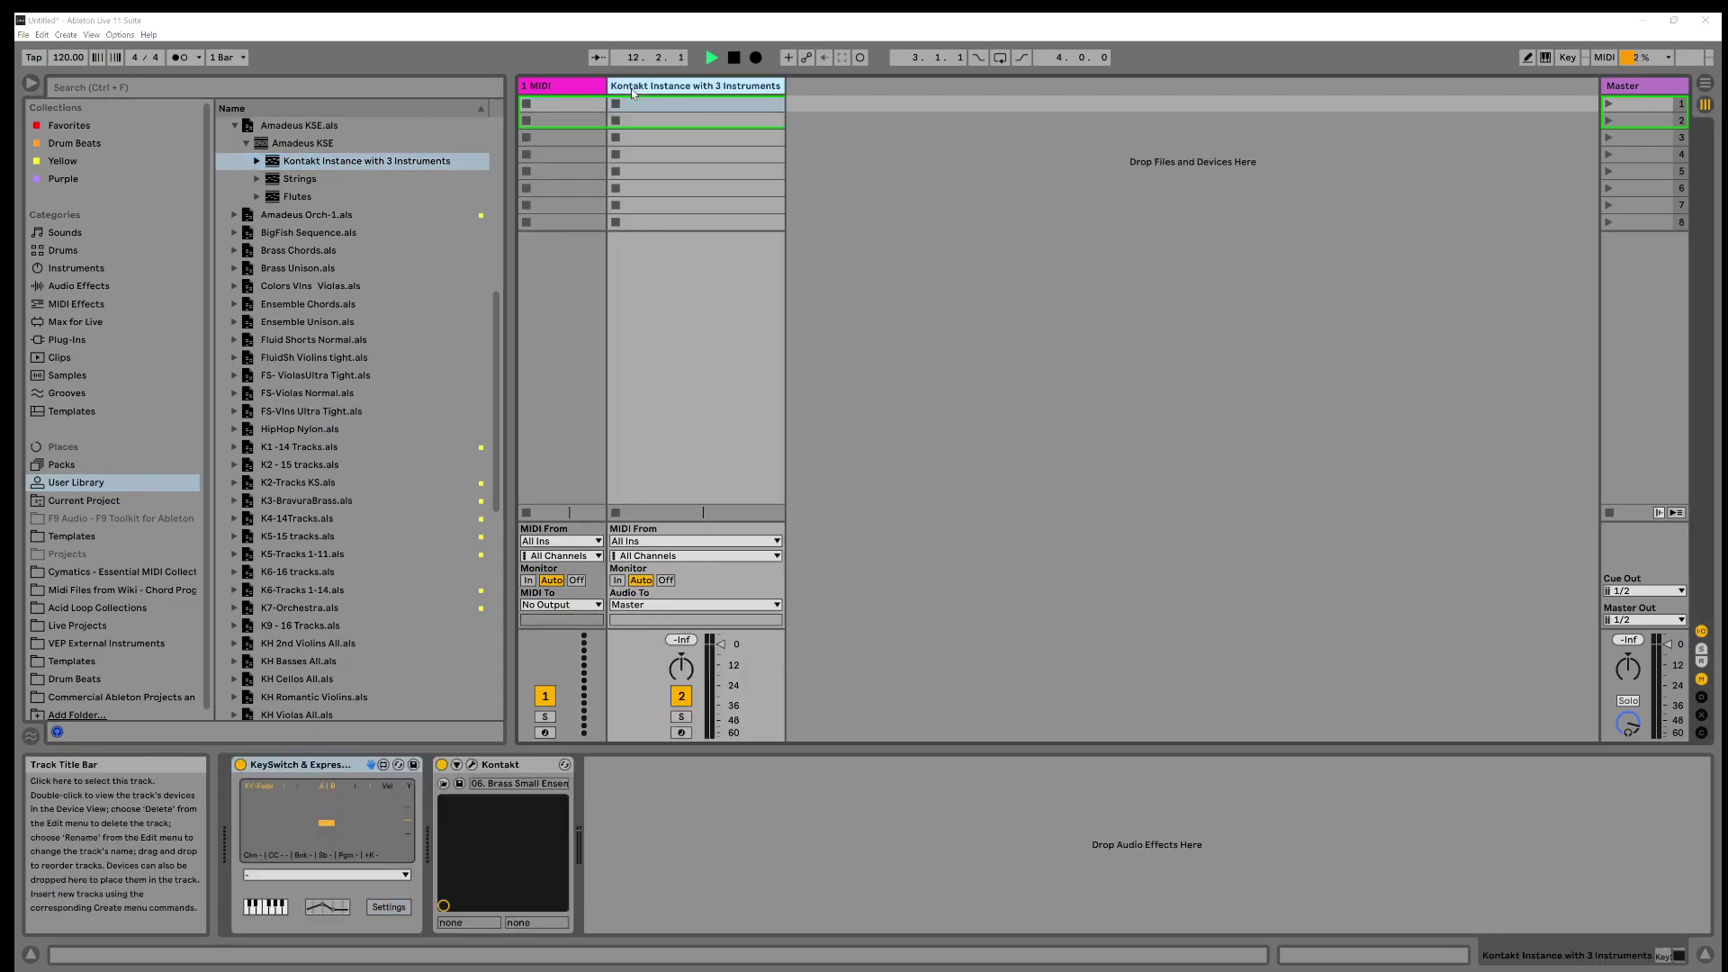
pyautogui.click(680, 734)
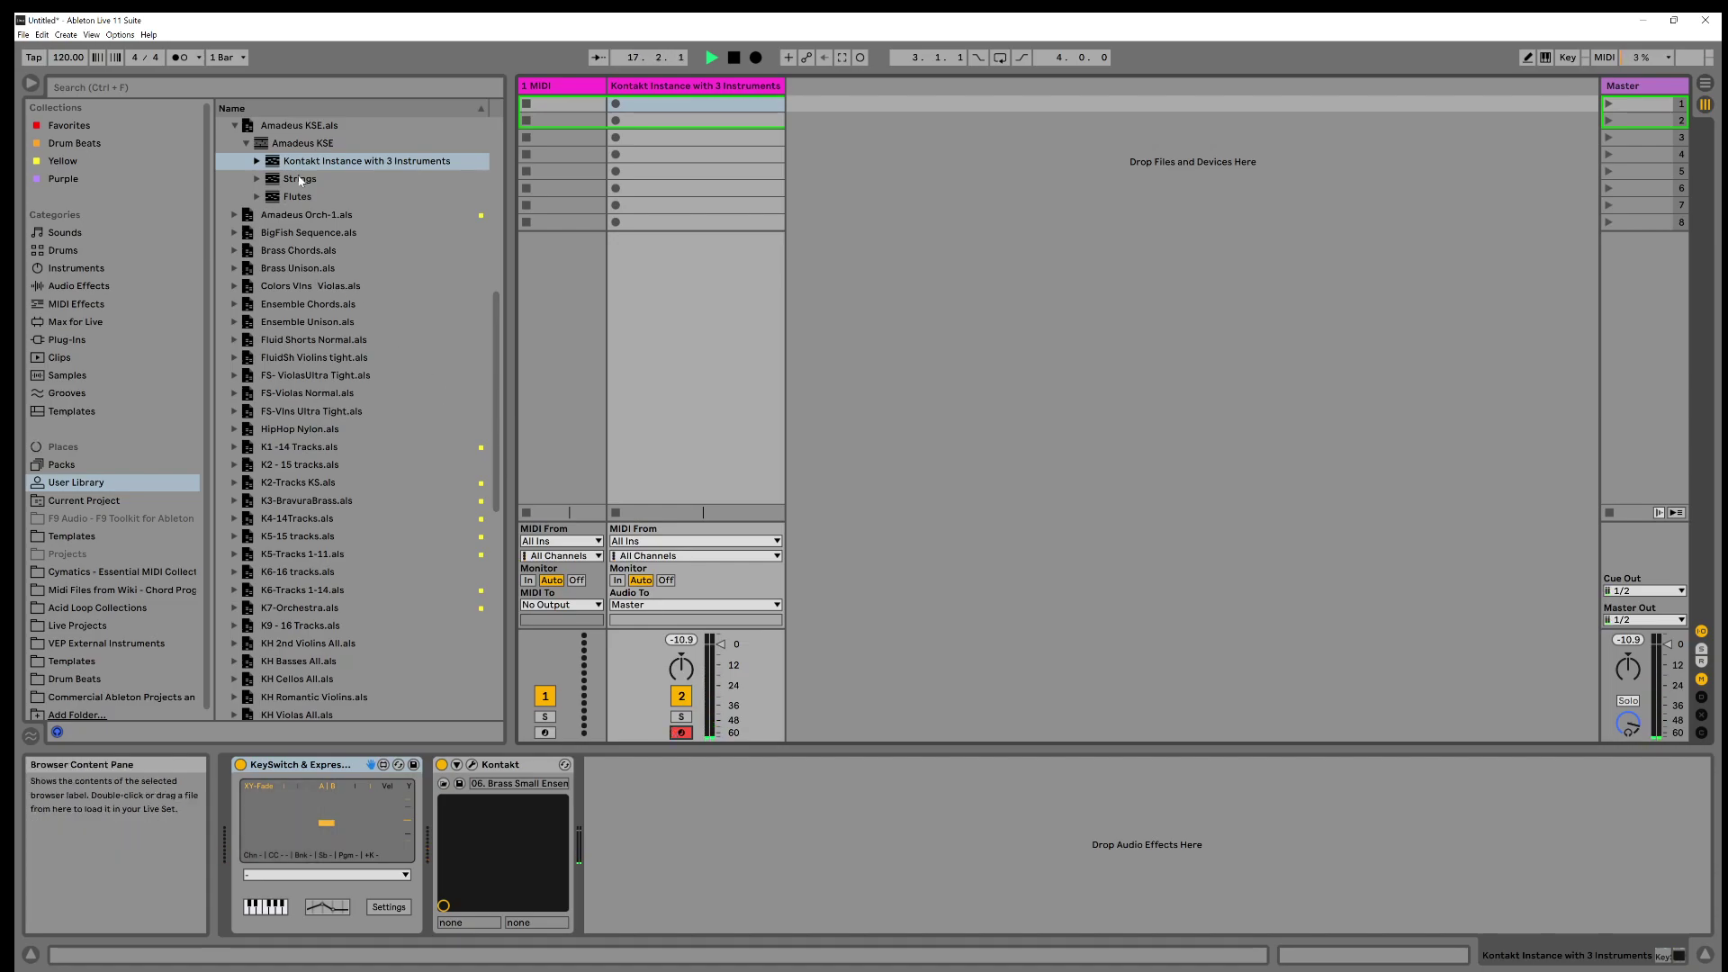
pyautogui.moveTo(300, 180); pyautogui.dragTo(810, 99)
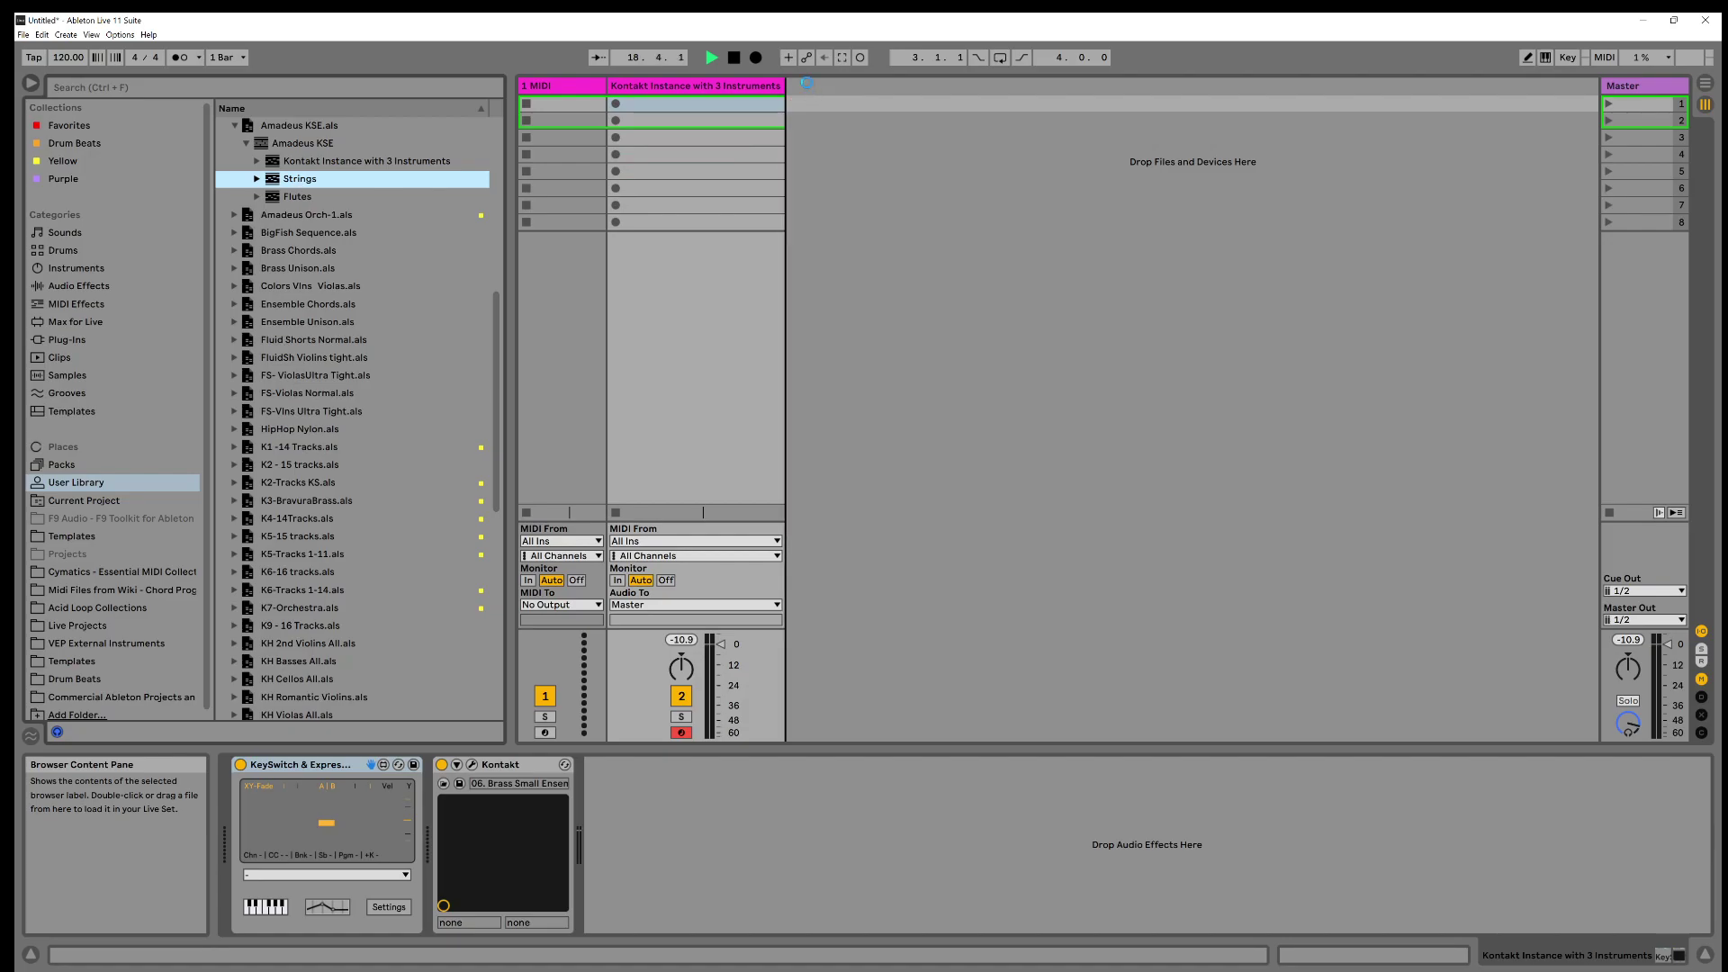
pyautogui.moveTo(808, 83); pyautogui.dragTo(794, 104)
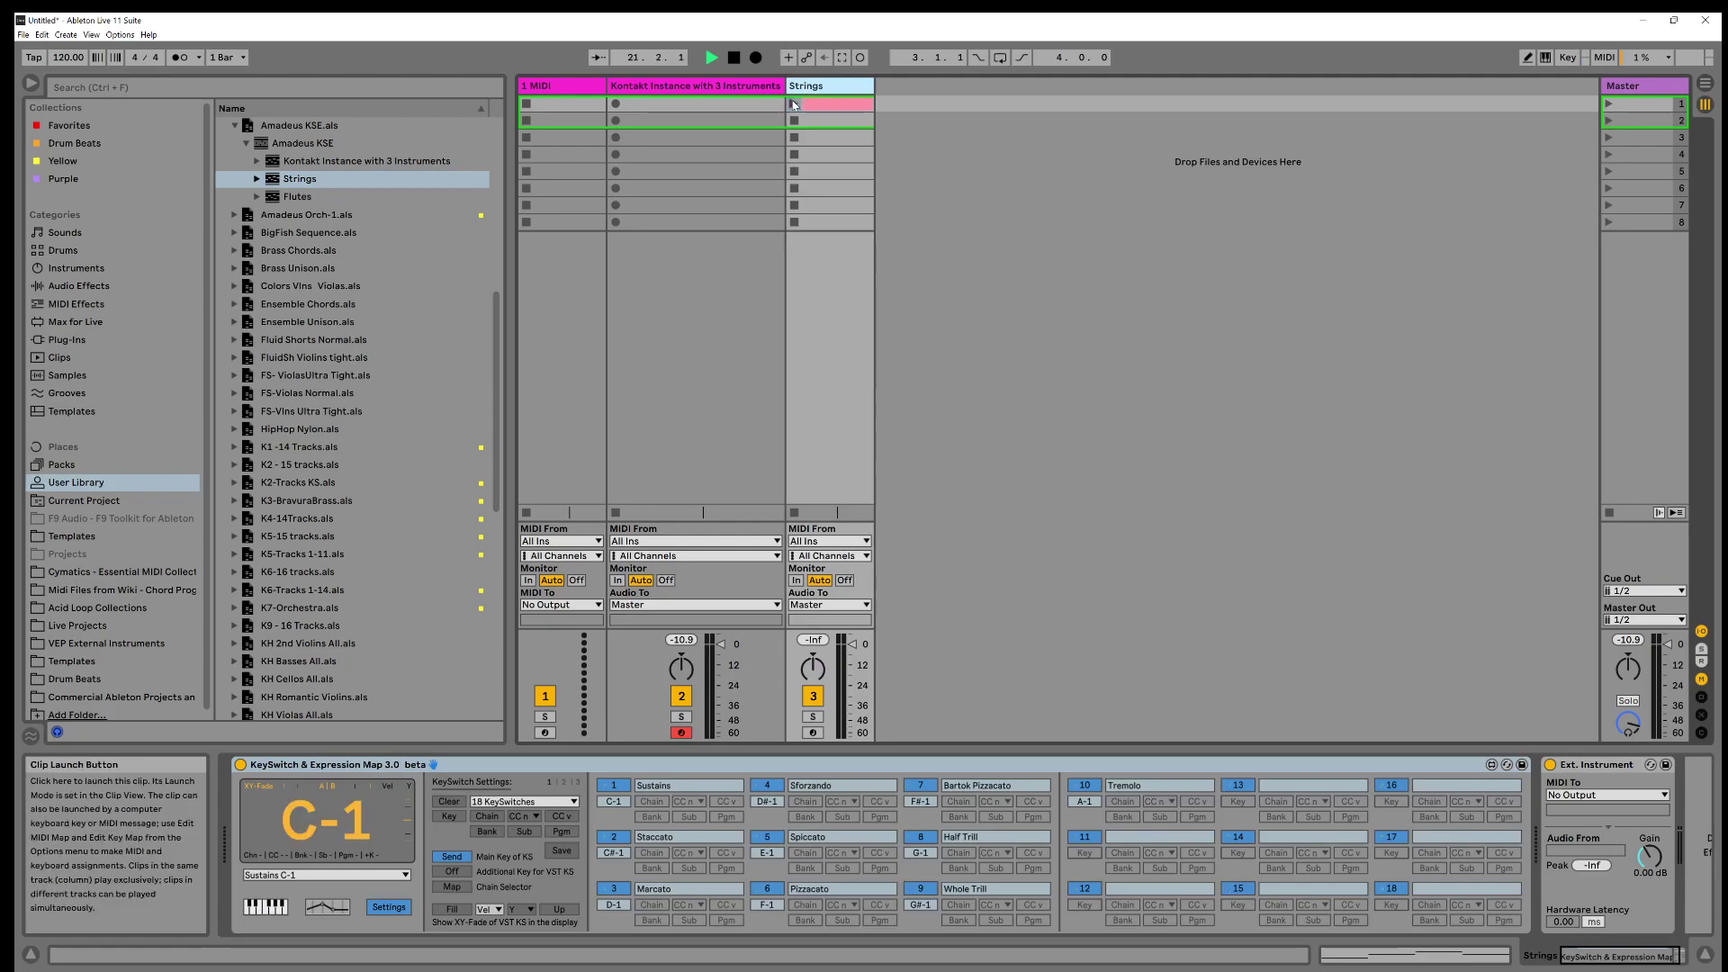
# Play the Strings clip, arm the Strings track, inspect the clip's notes, and stop playback
pyautogui.click(793, 104)
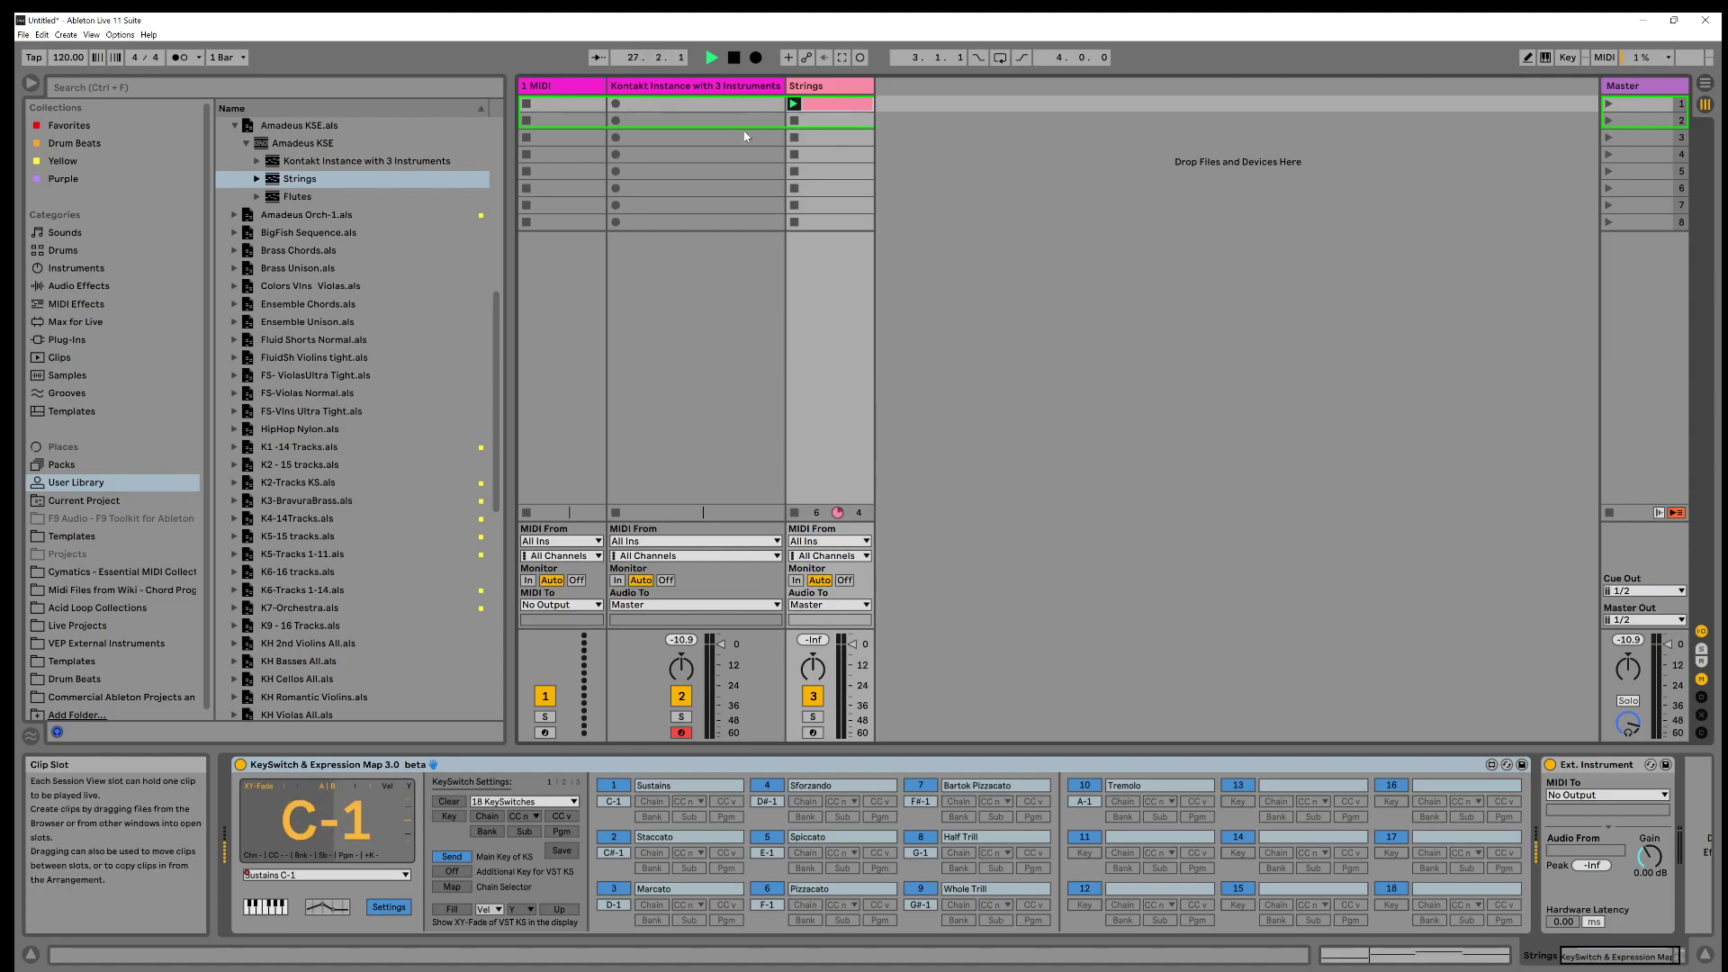
pyautogui.click(813, 734)
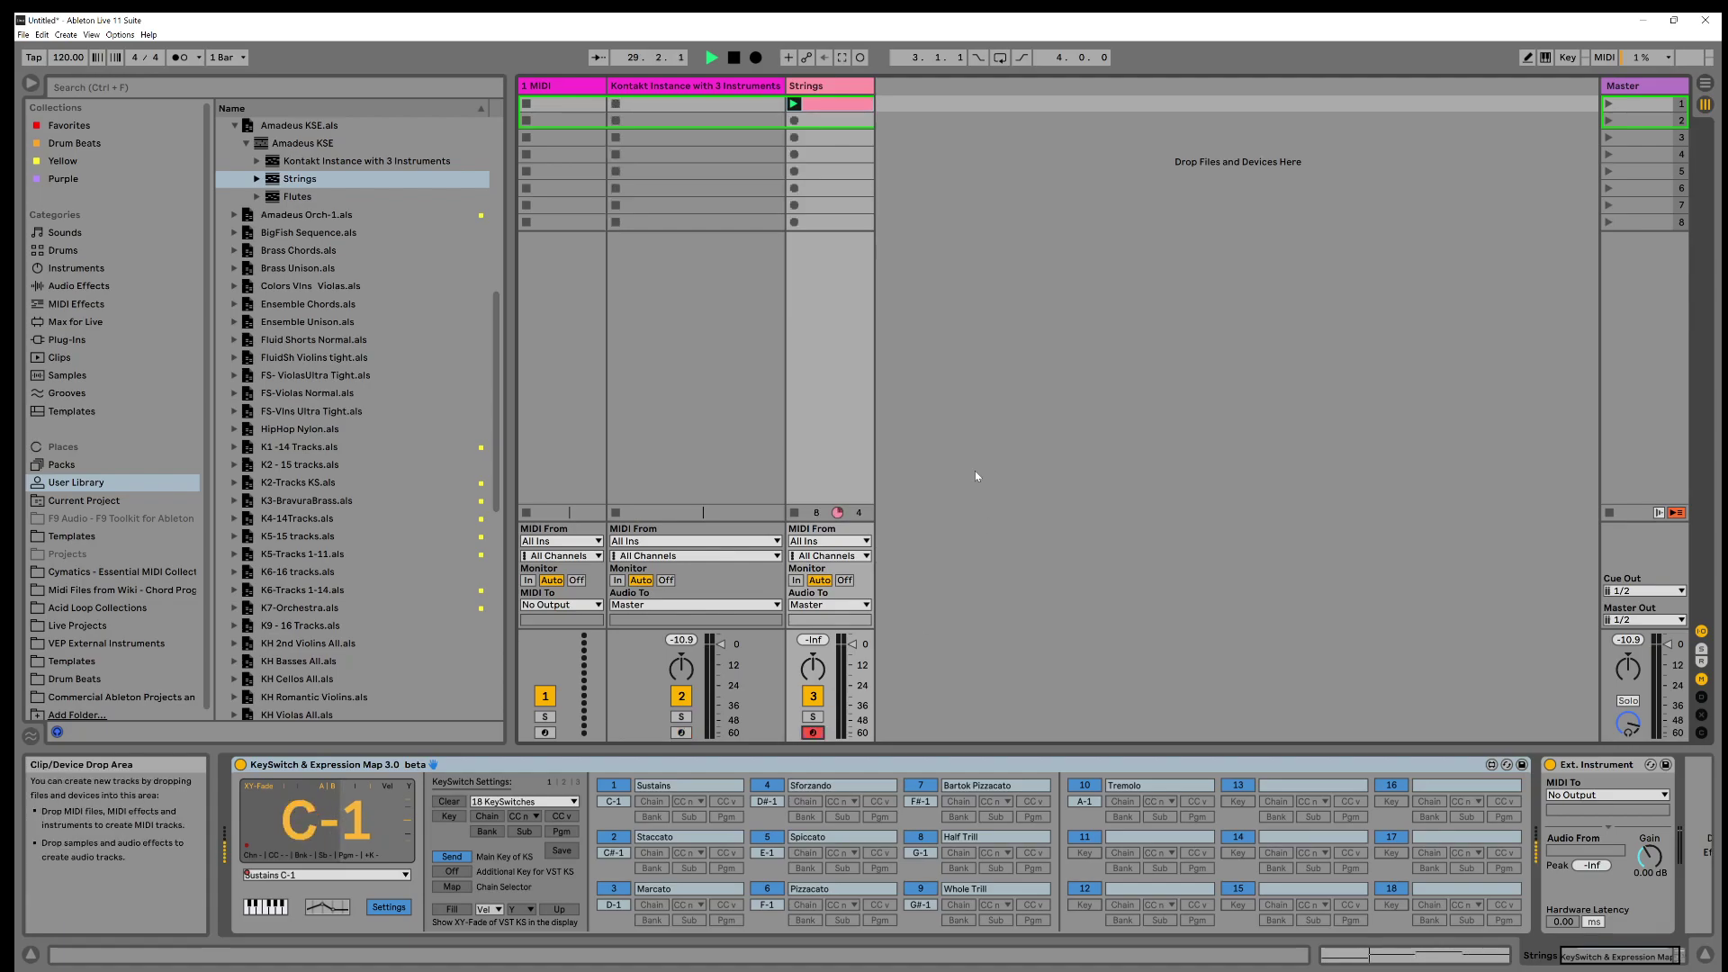
pyautogui.click(794, 105)
pyautogui.click(826, 105)
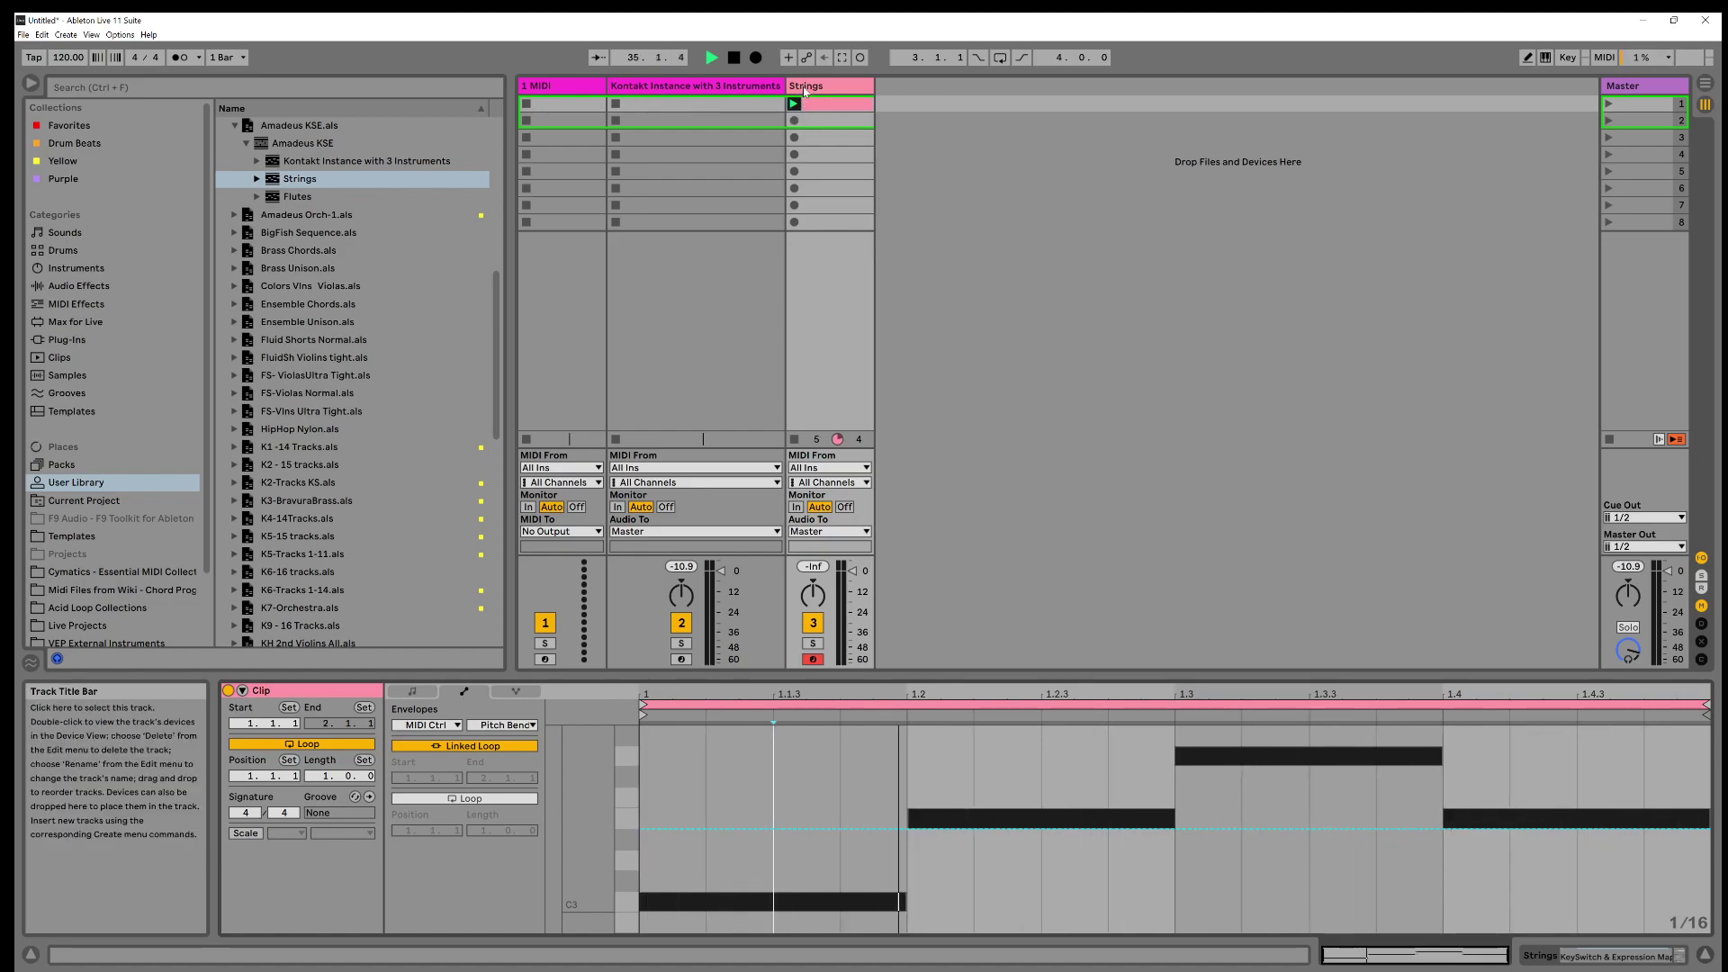
pyautogui.click(733, 57)
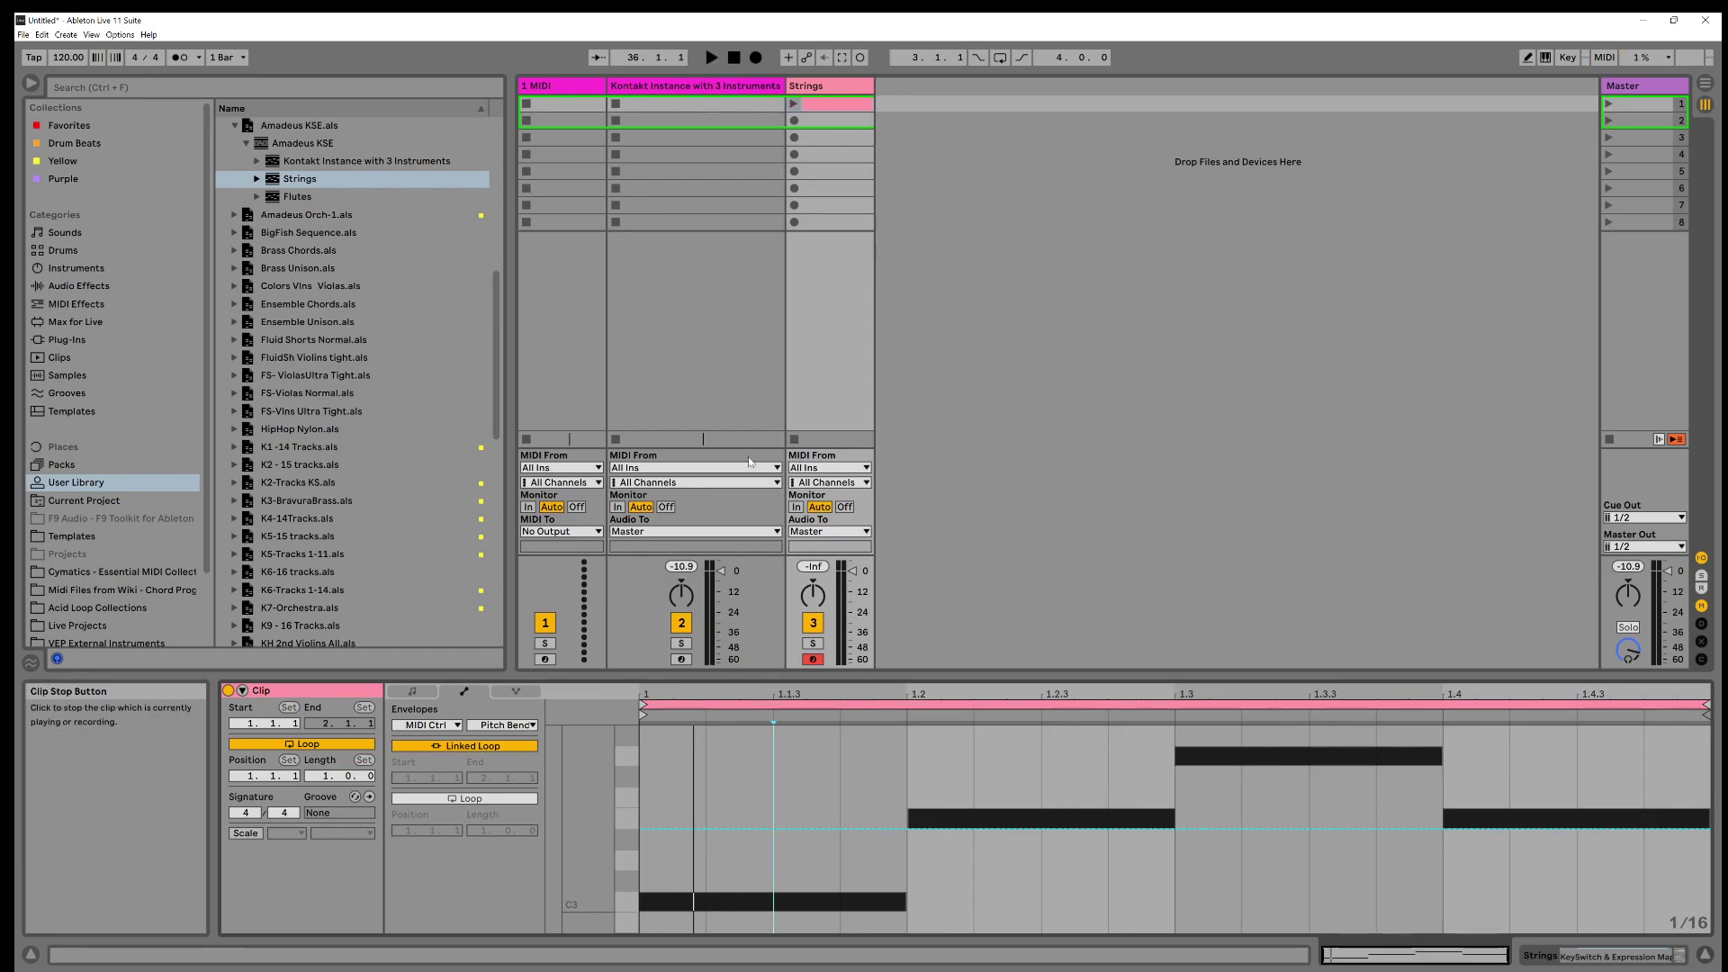
# Route the Strings track's External Instrument MIDI output to Kontakt Instance with 3 Instruments
pyautogui.click(1680, 959)
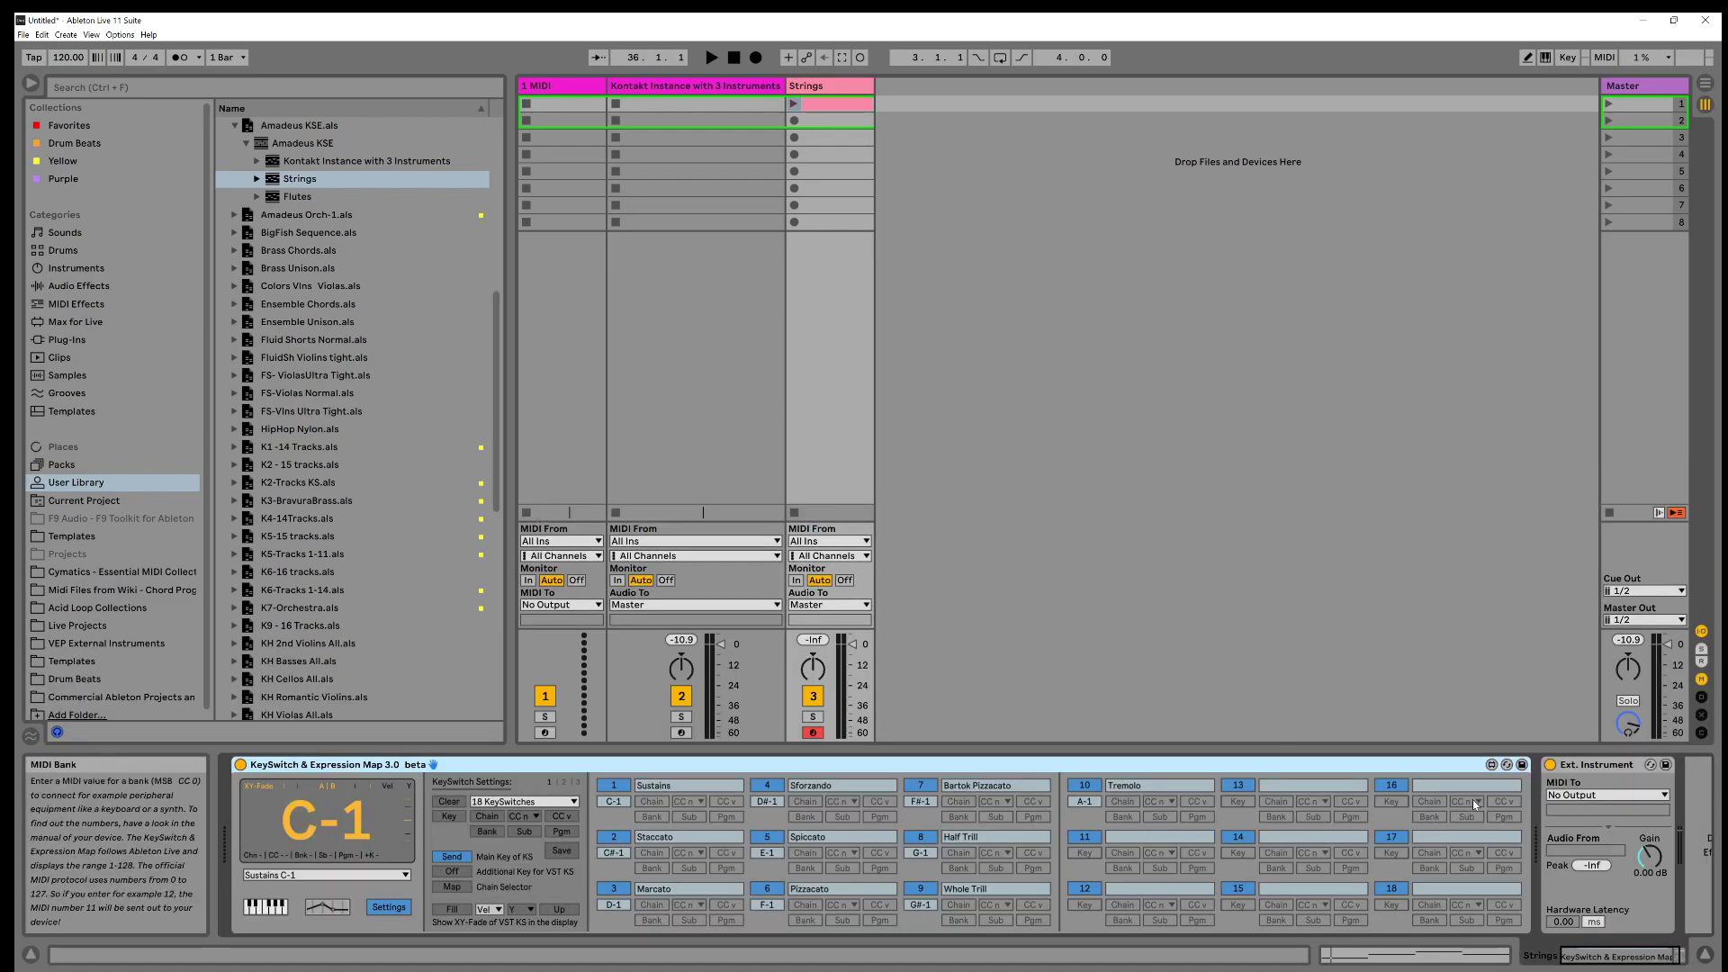
pyautogui.click(1587, 767)
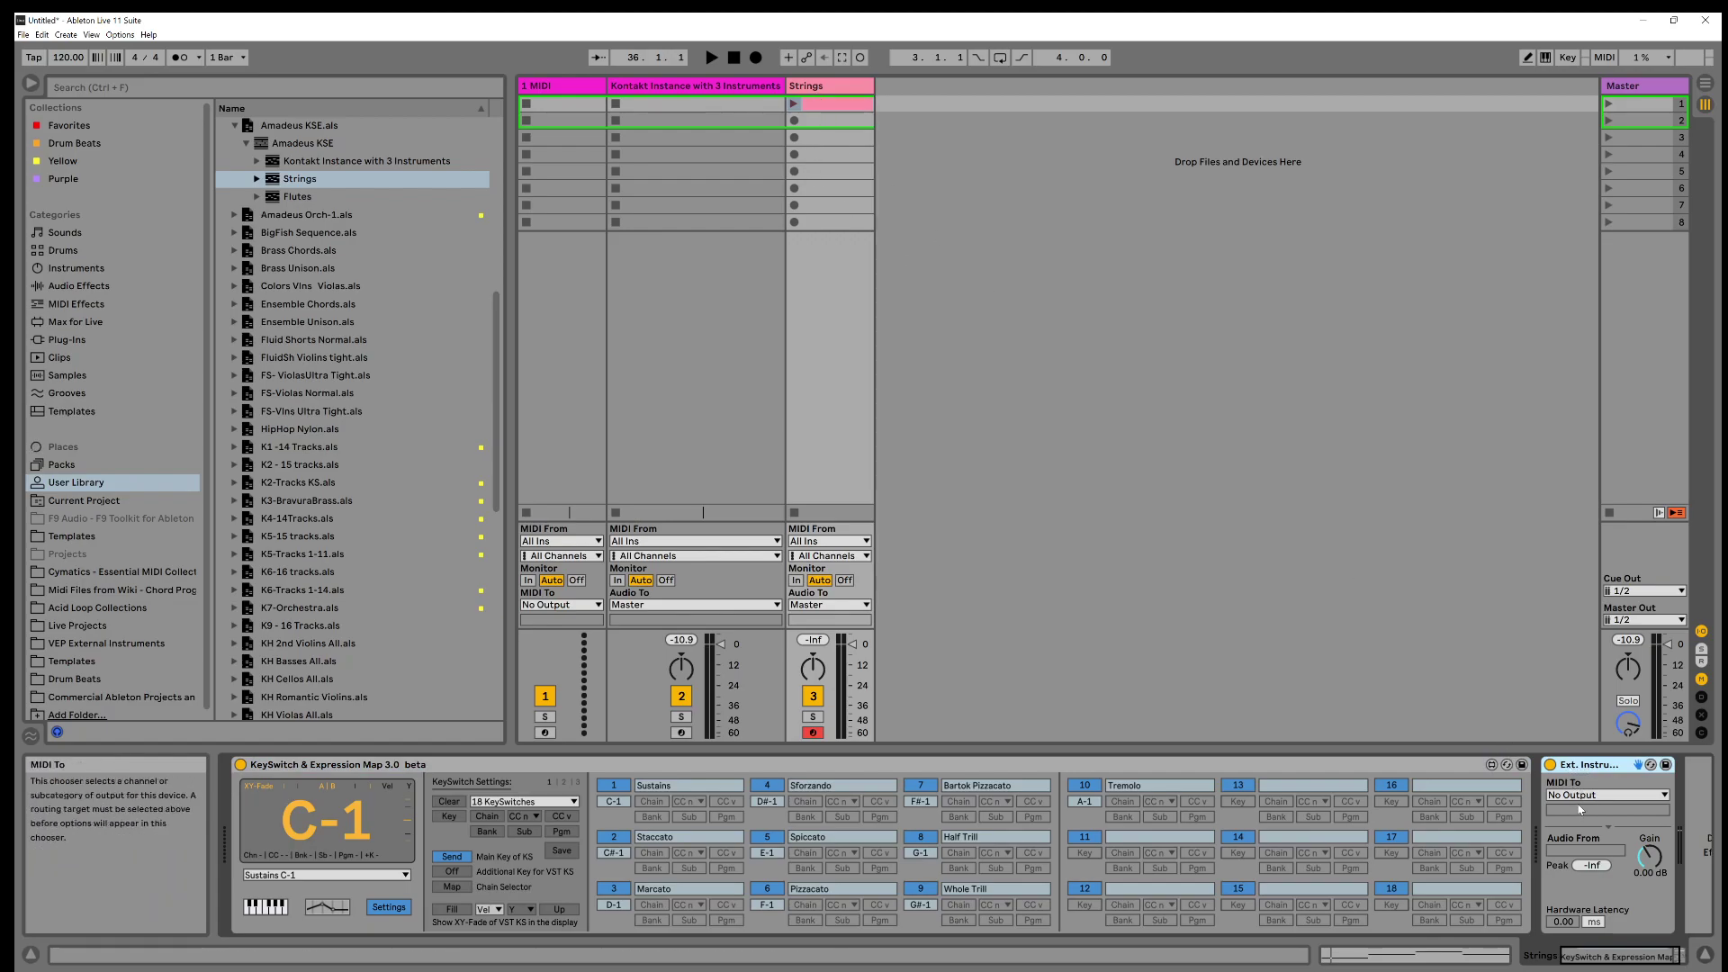
pyautogui.click(1584, 797)
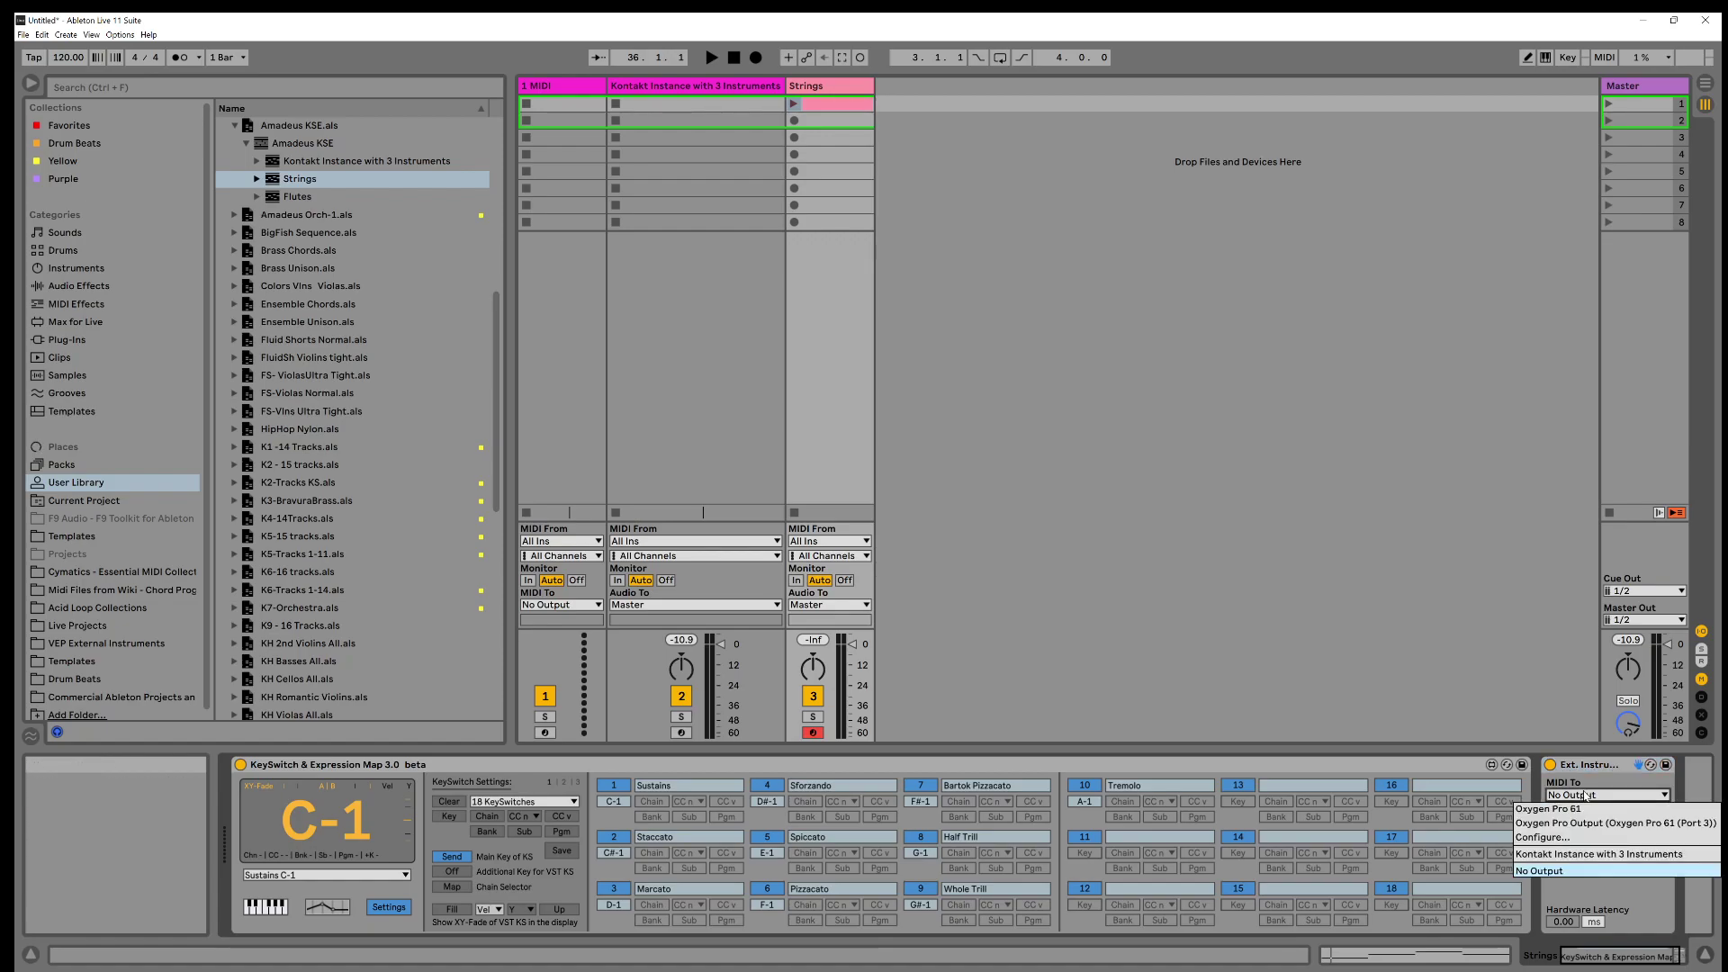
pyautogui.click(1540, 856)
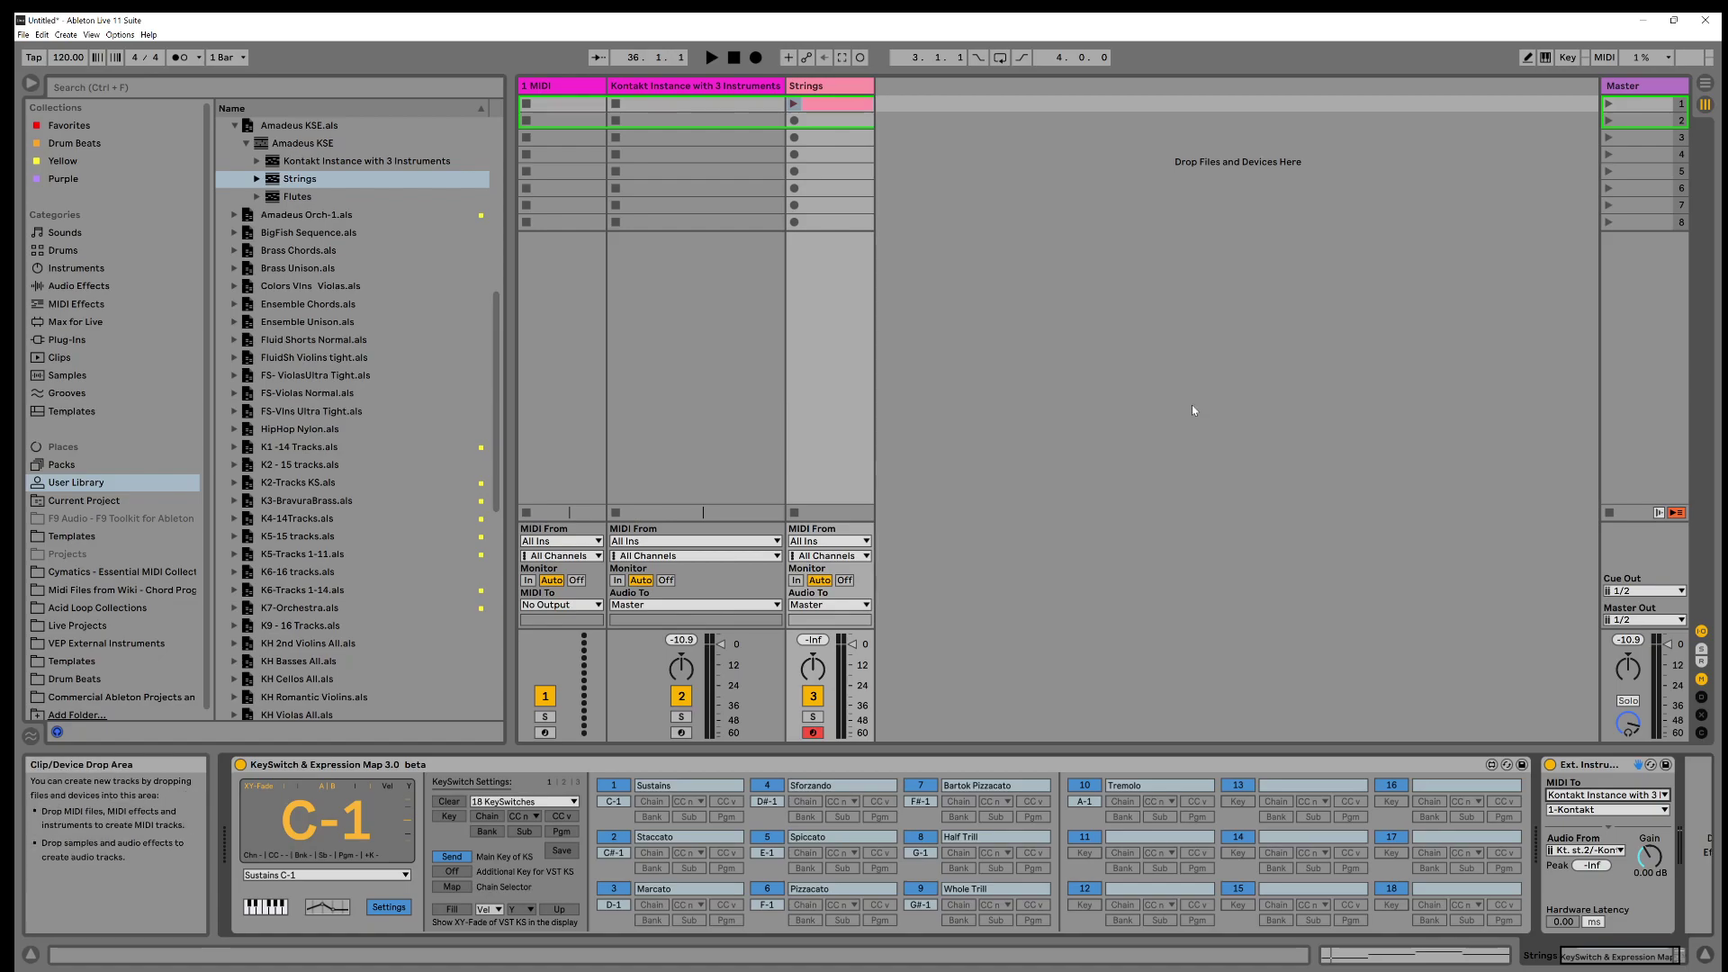
# Inspect the instruments loaded in the Kontakt instance to find the strings' MIDI channel, and close the plug-in window
pyautogui.click(628, 87)
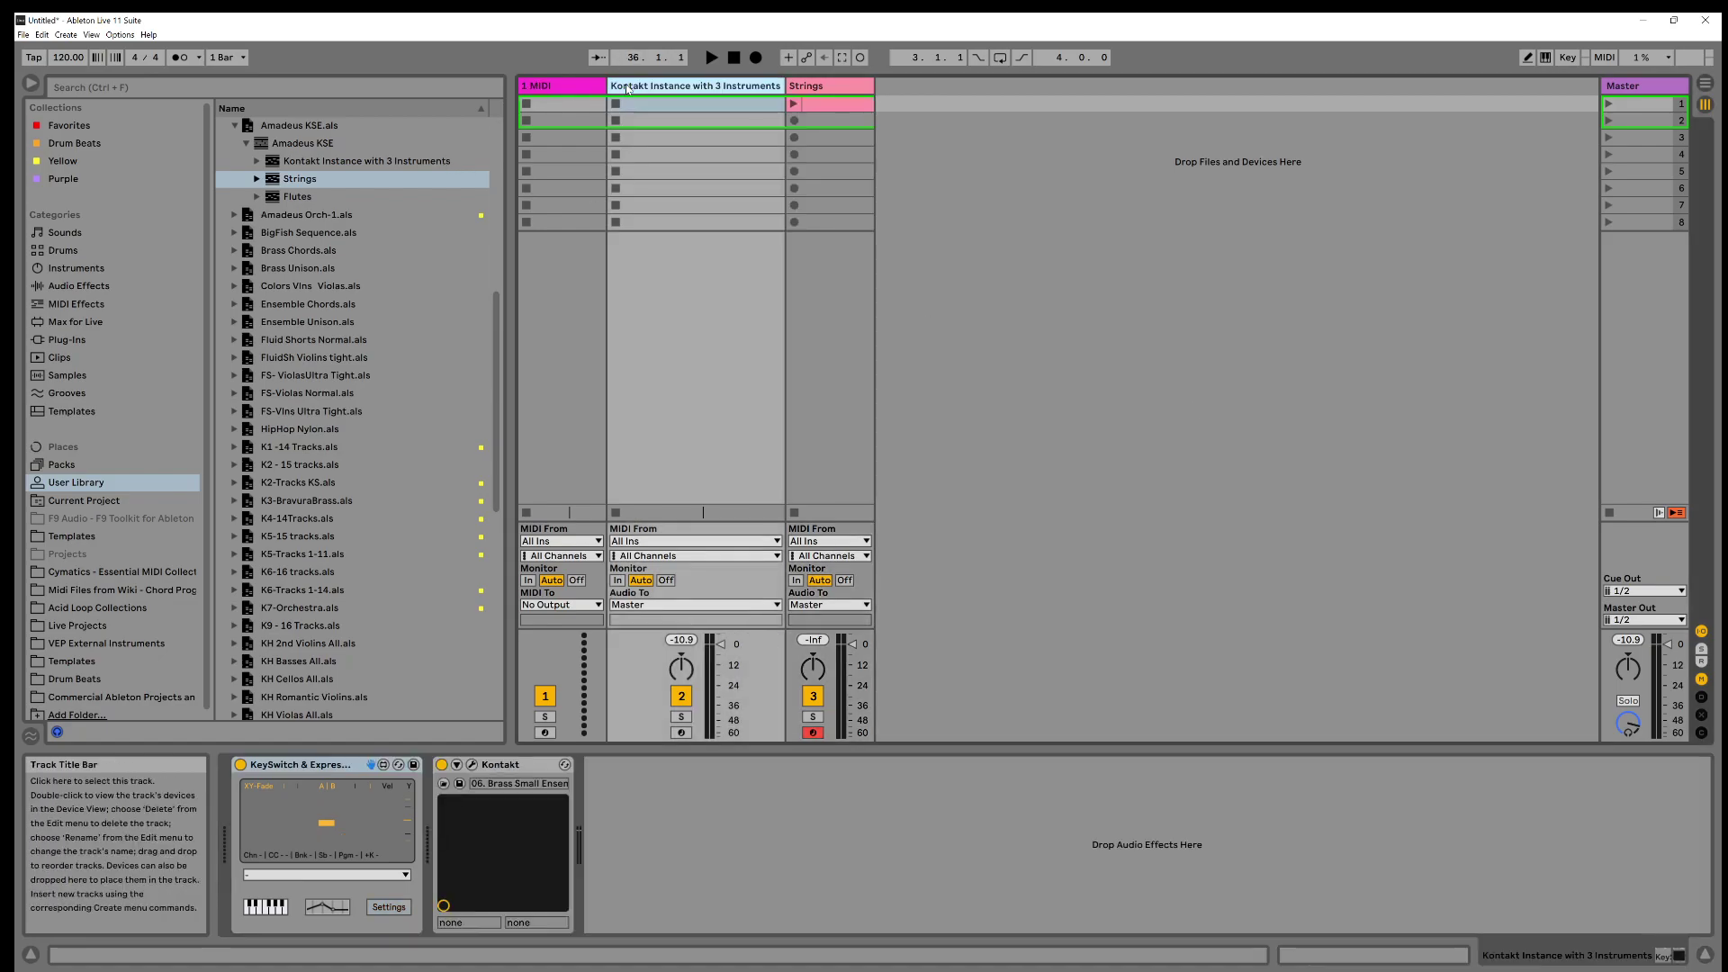
pyautogui.click(472, 765)
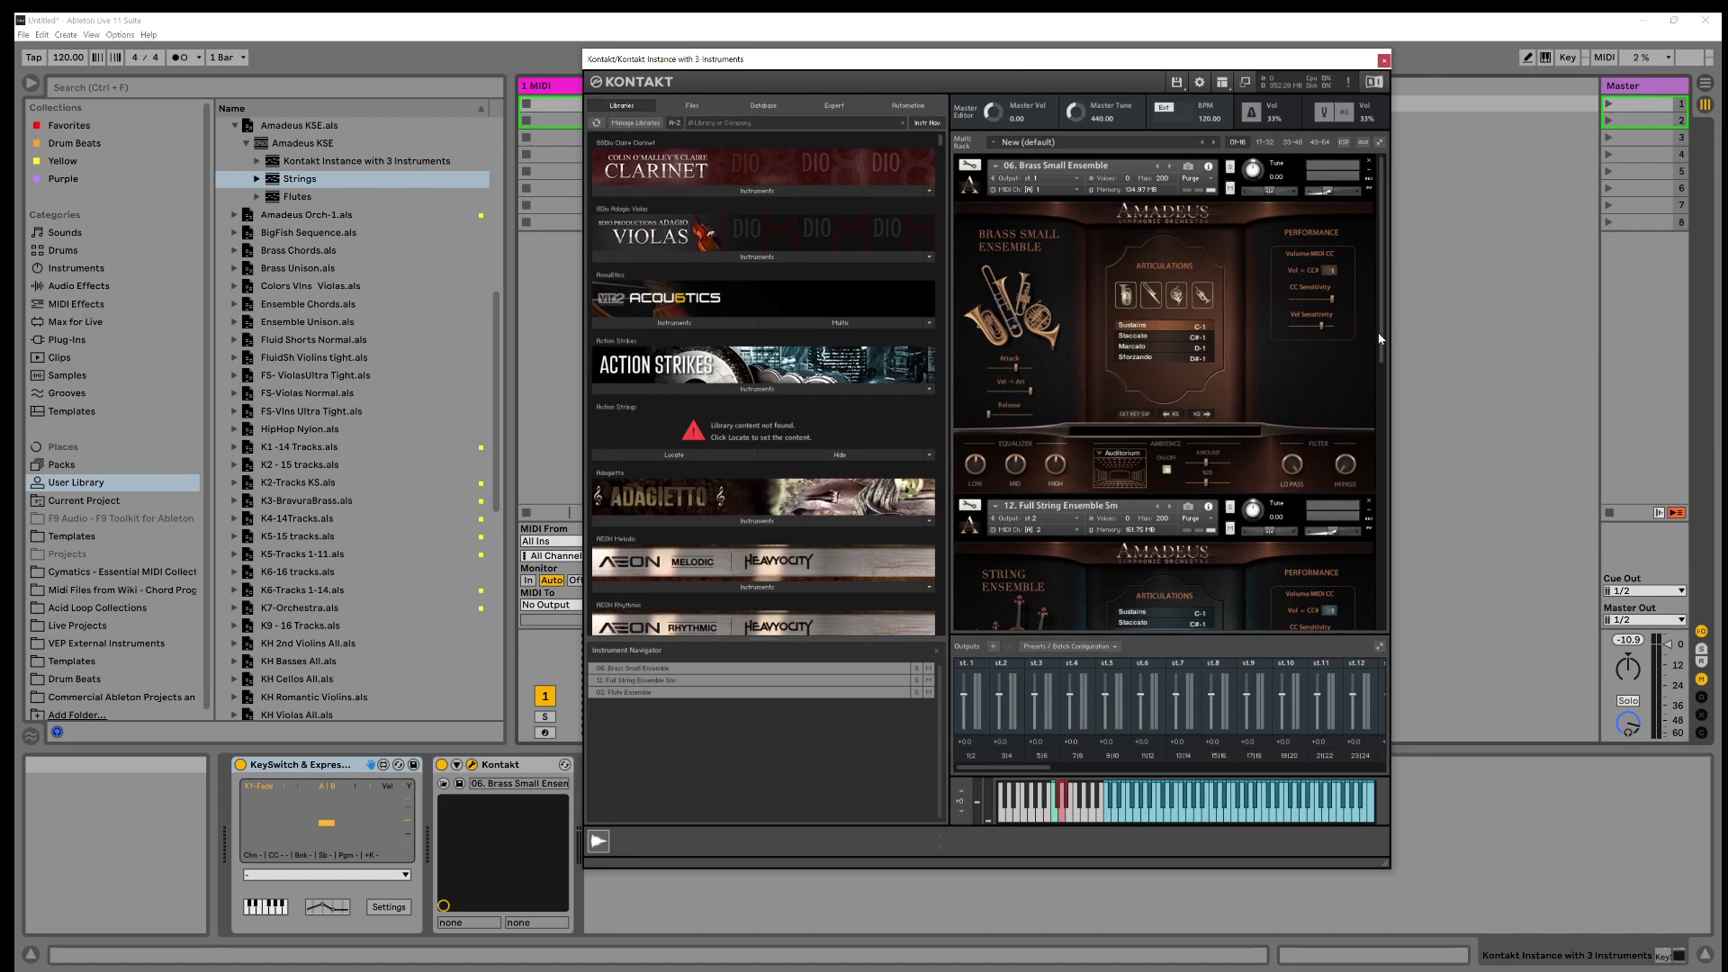
pyautogui.moveTo(1383, 345); pyautogui.dragTo(1385, 270)
pyautogui.hotkey('ctrl', 'alt', 'p')
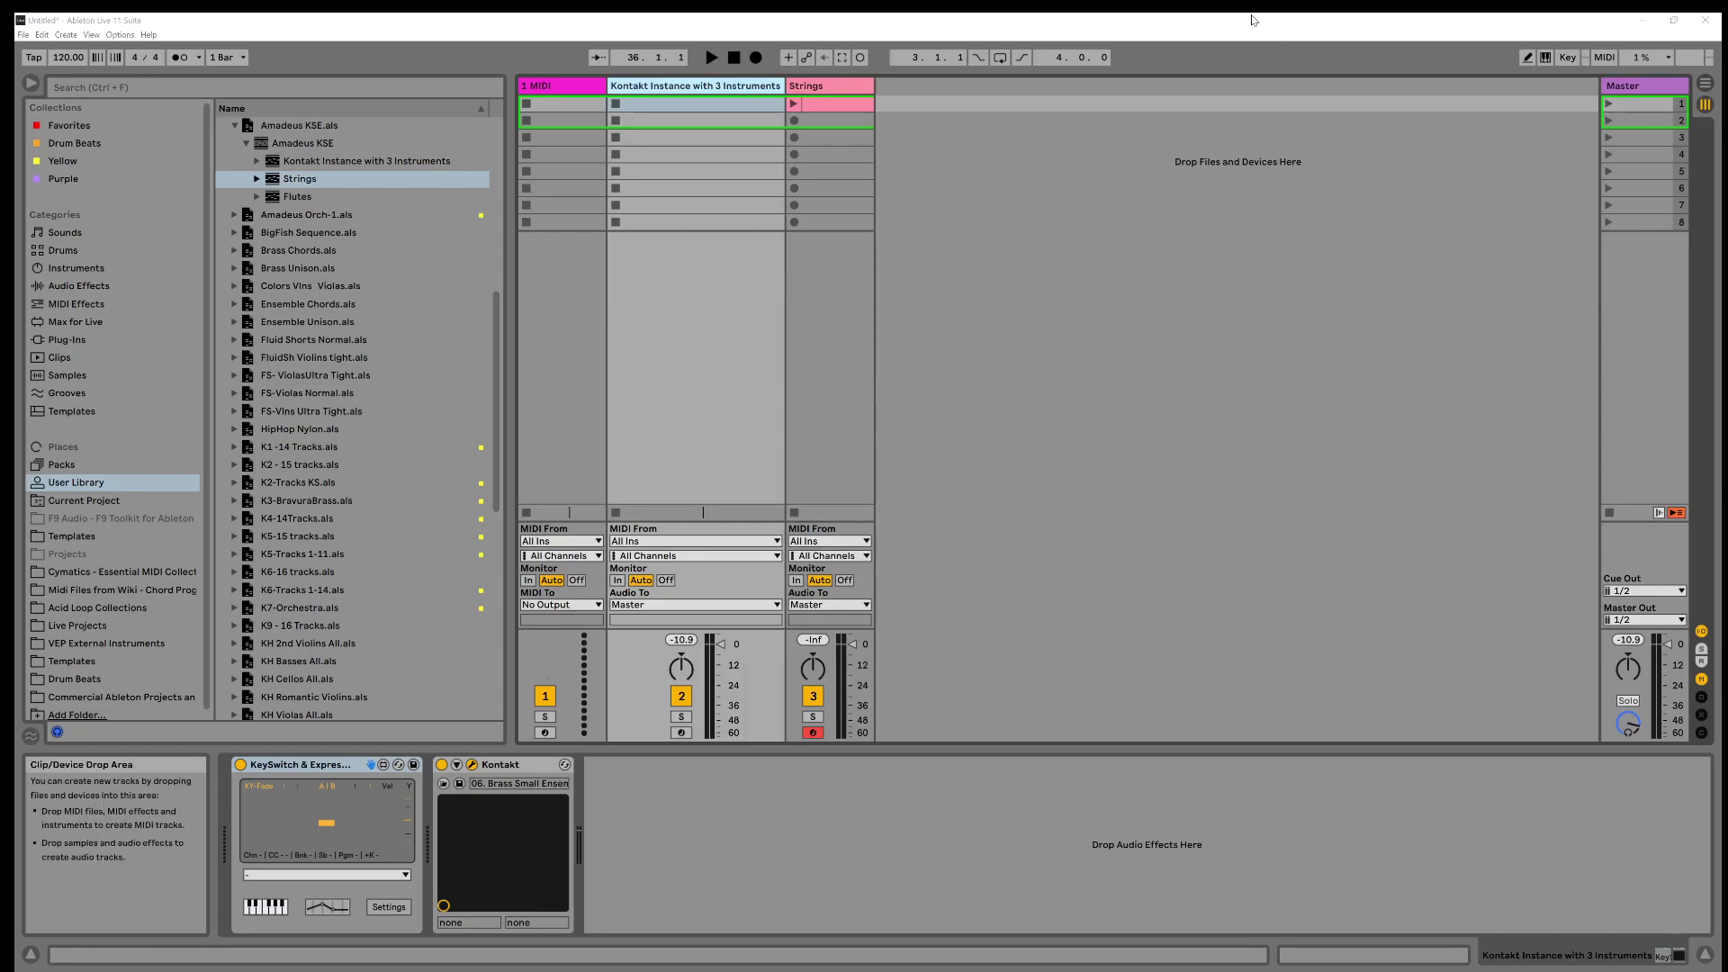
# Set the Strings track's External Instrument destination to 2-Kontakt, and audition its clip
pyautogui.click(813, 88)
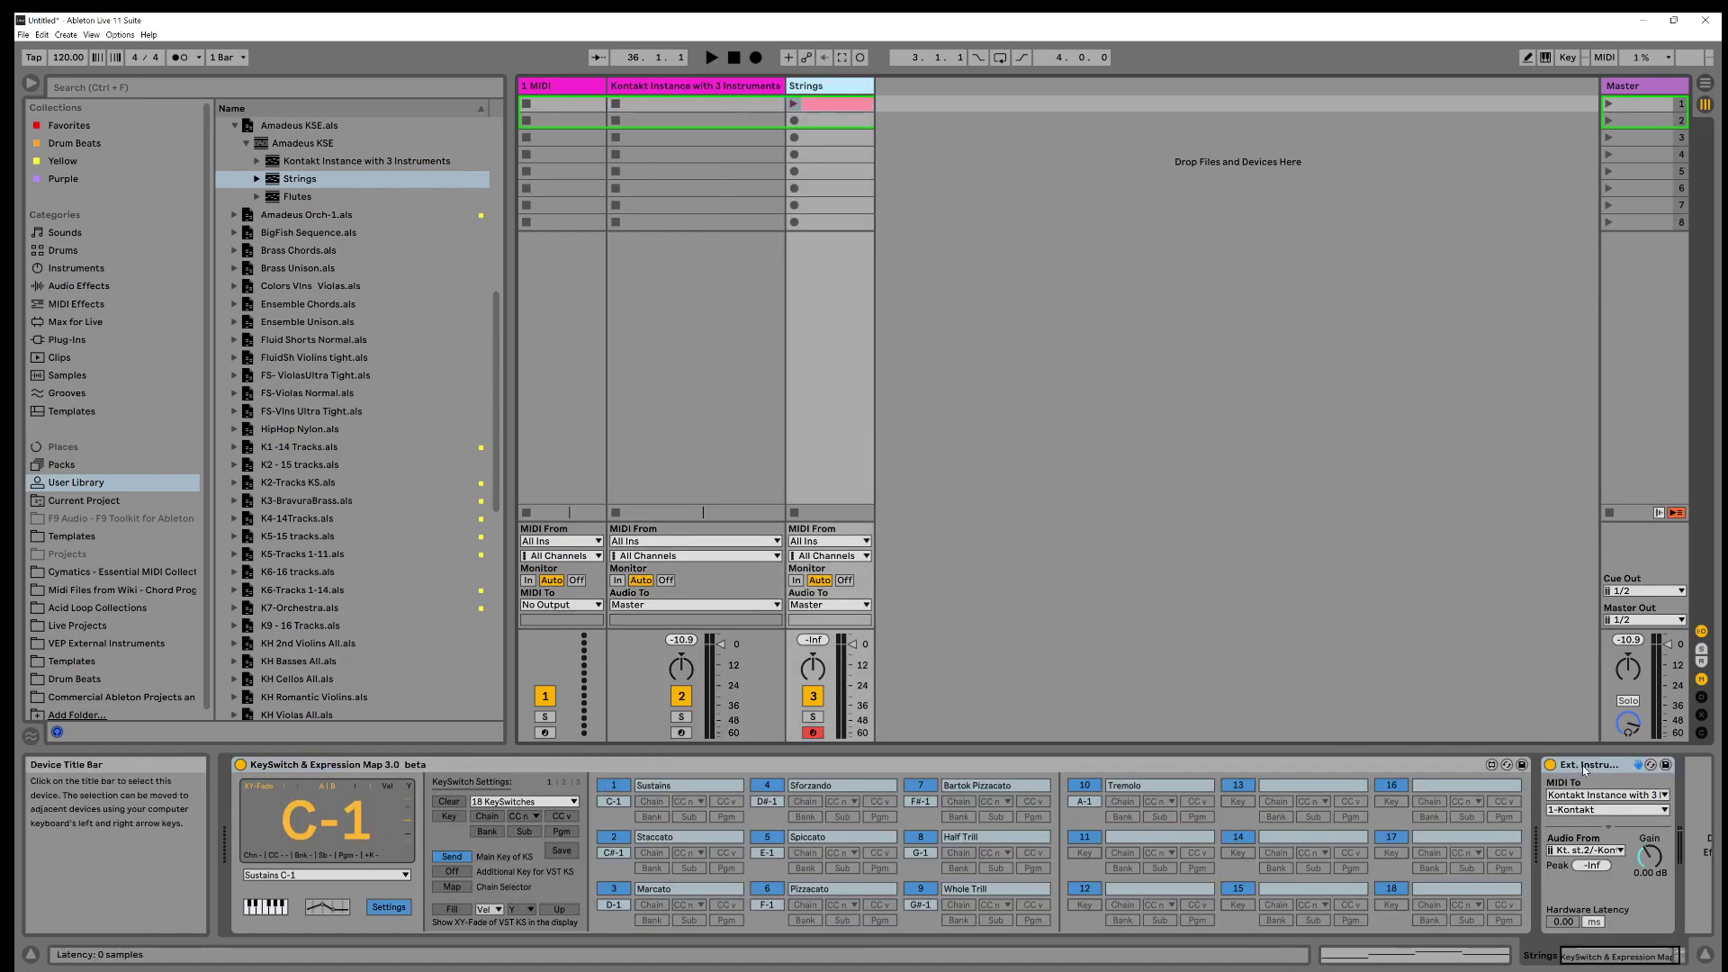
pyautogui.click(389, 906)
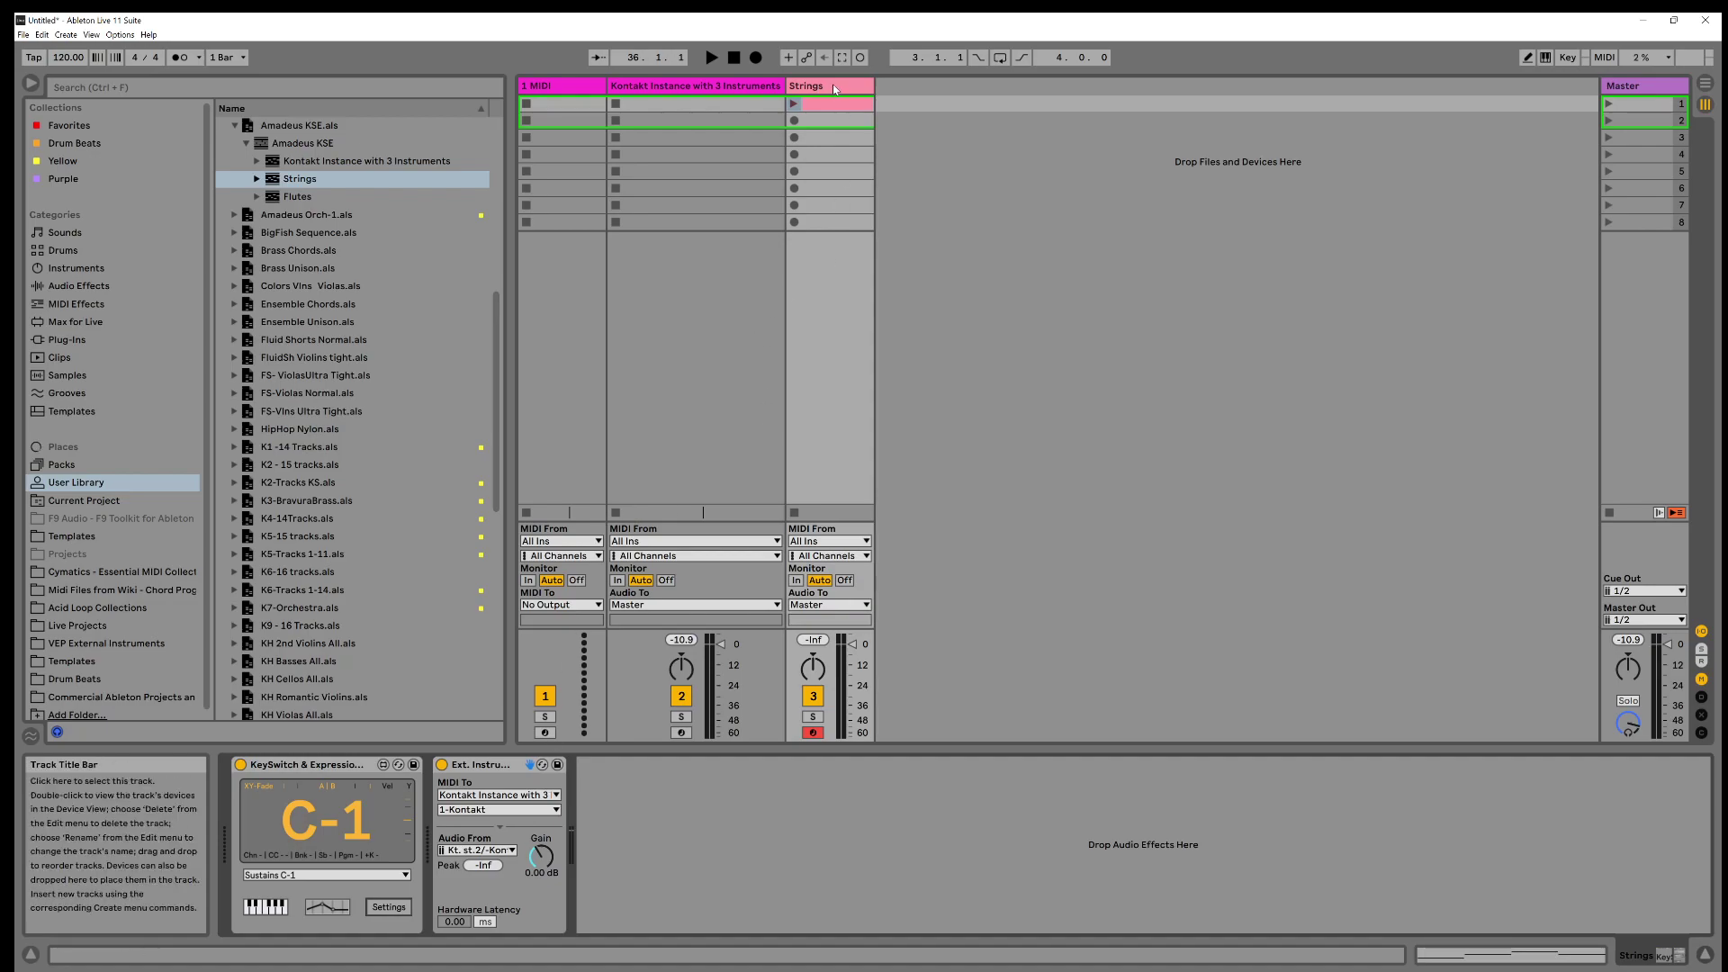
pyautogui.click(490, 810)
pyautogui.click(462, 598)
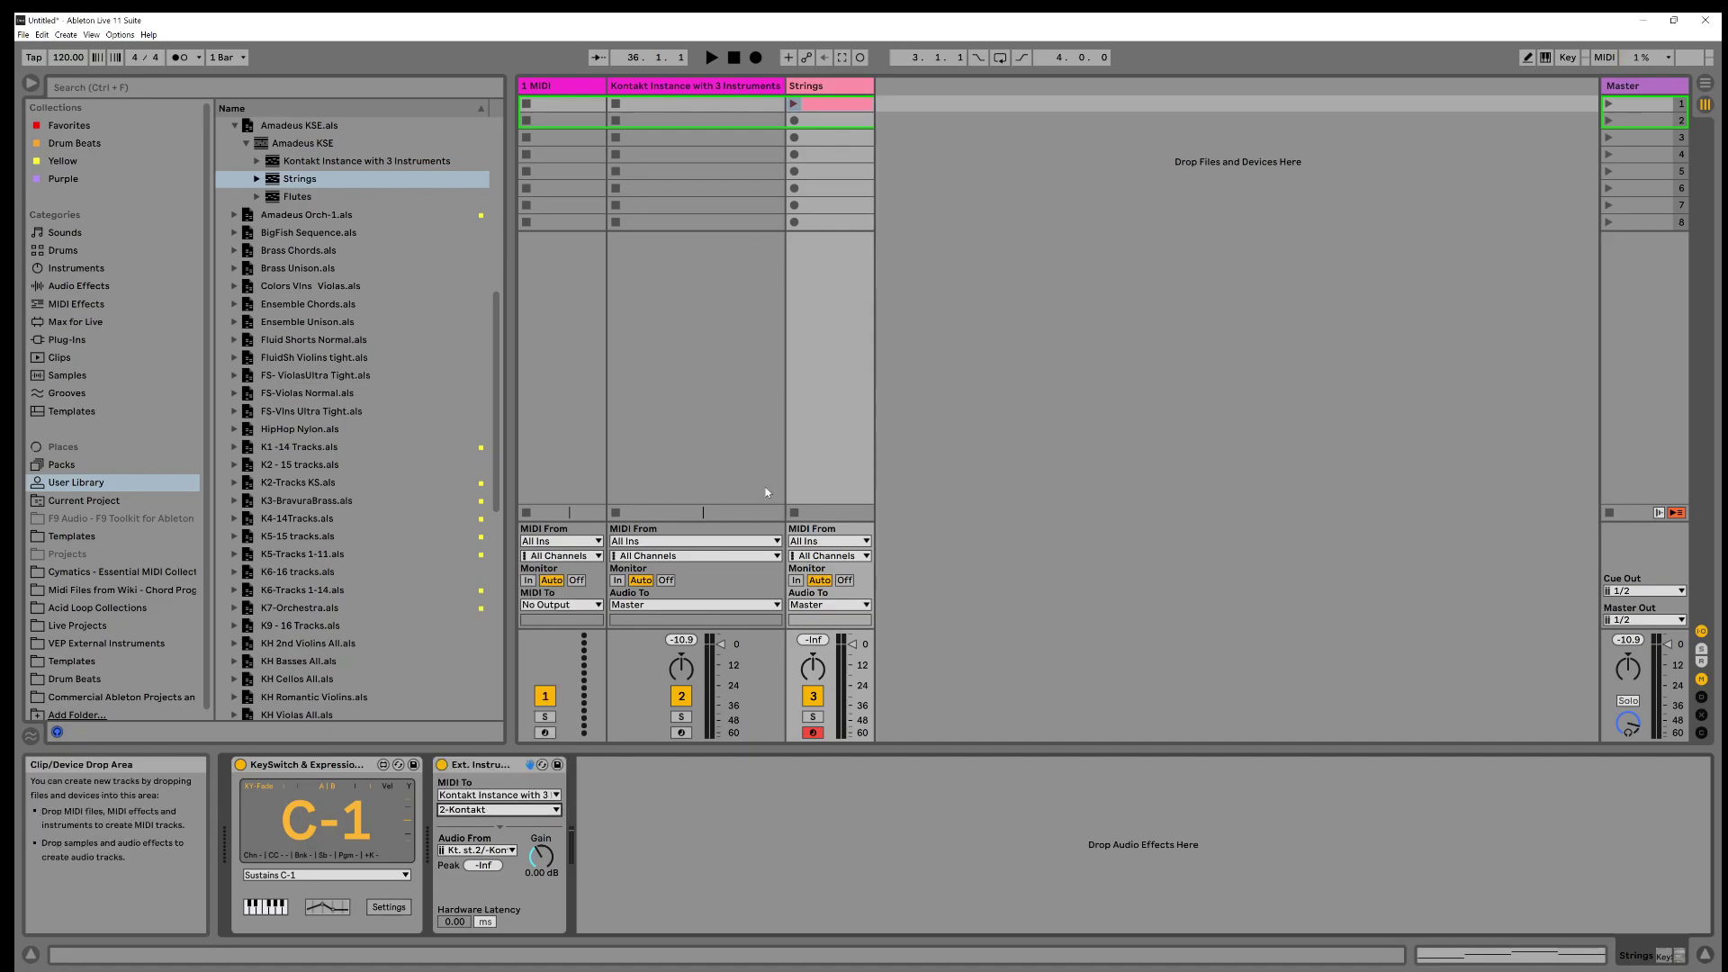
pyautogui.click(795, 105)
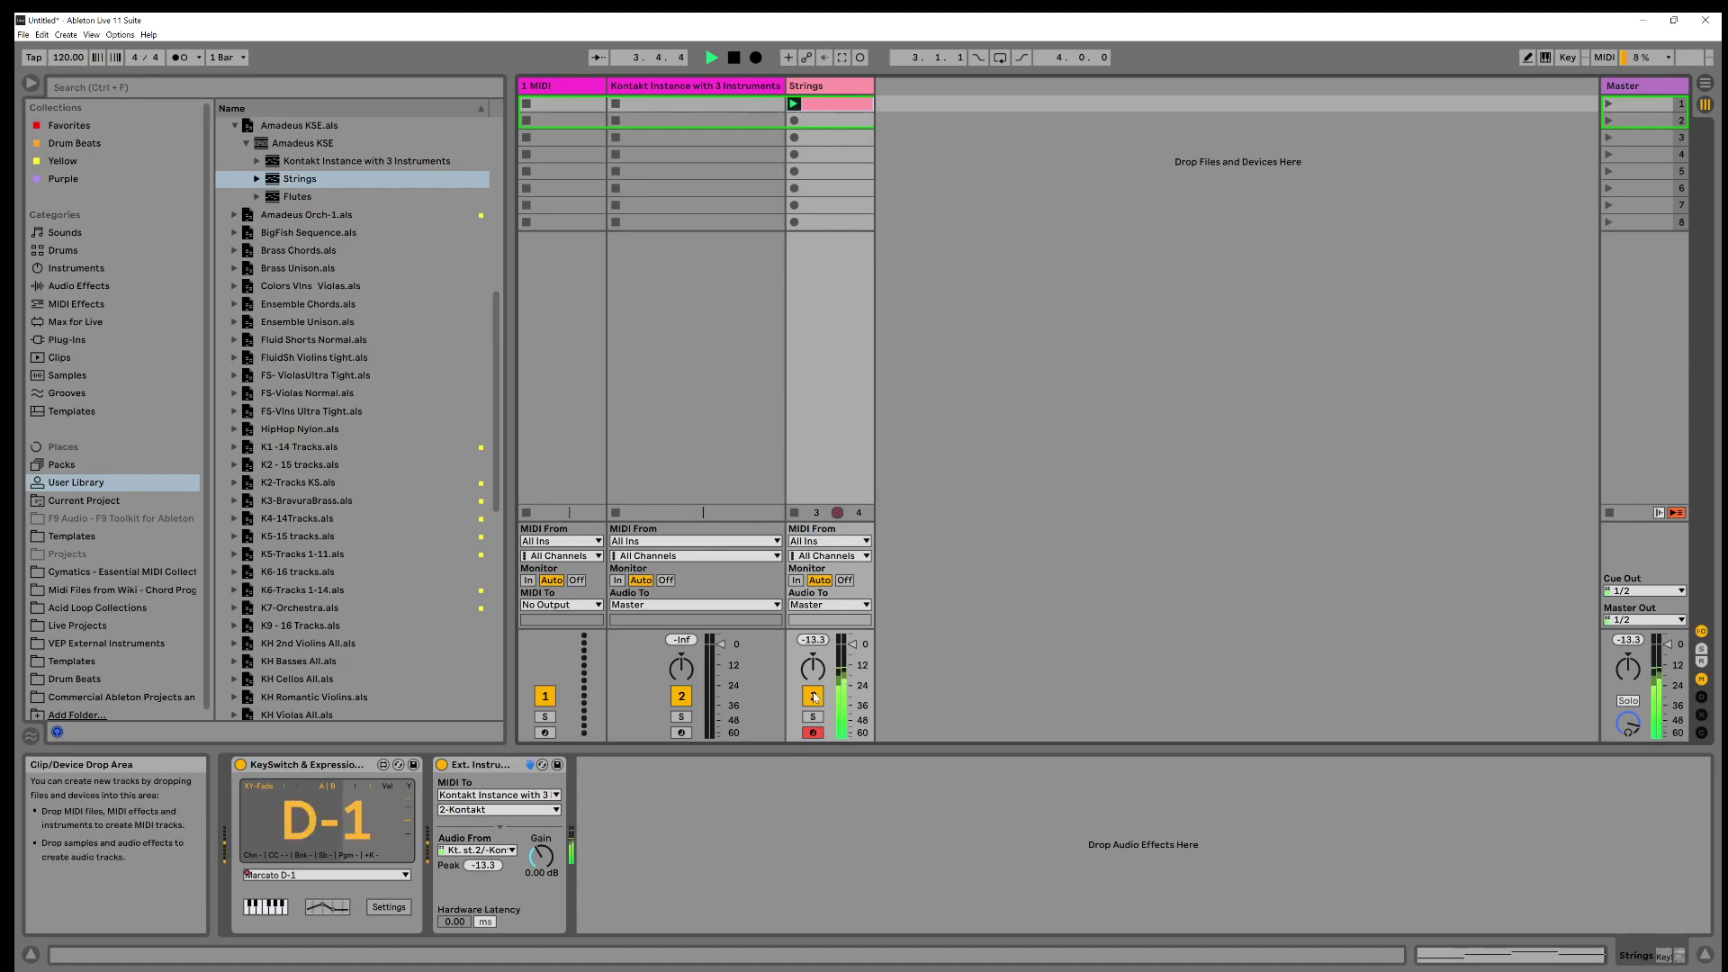
pyautogui.click(796, 512)
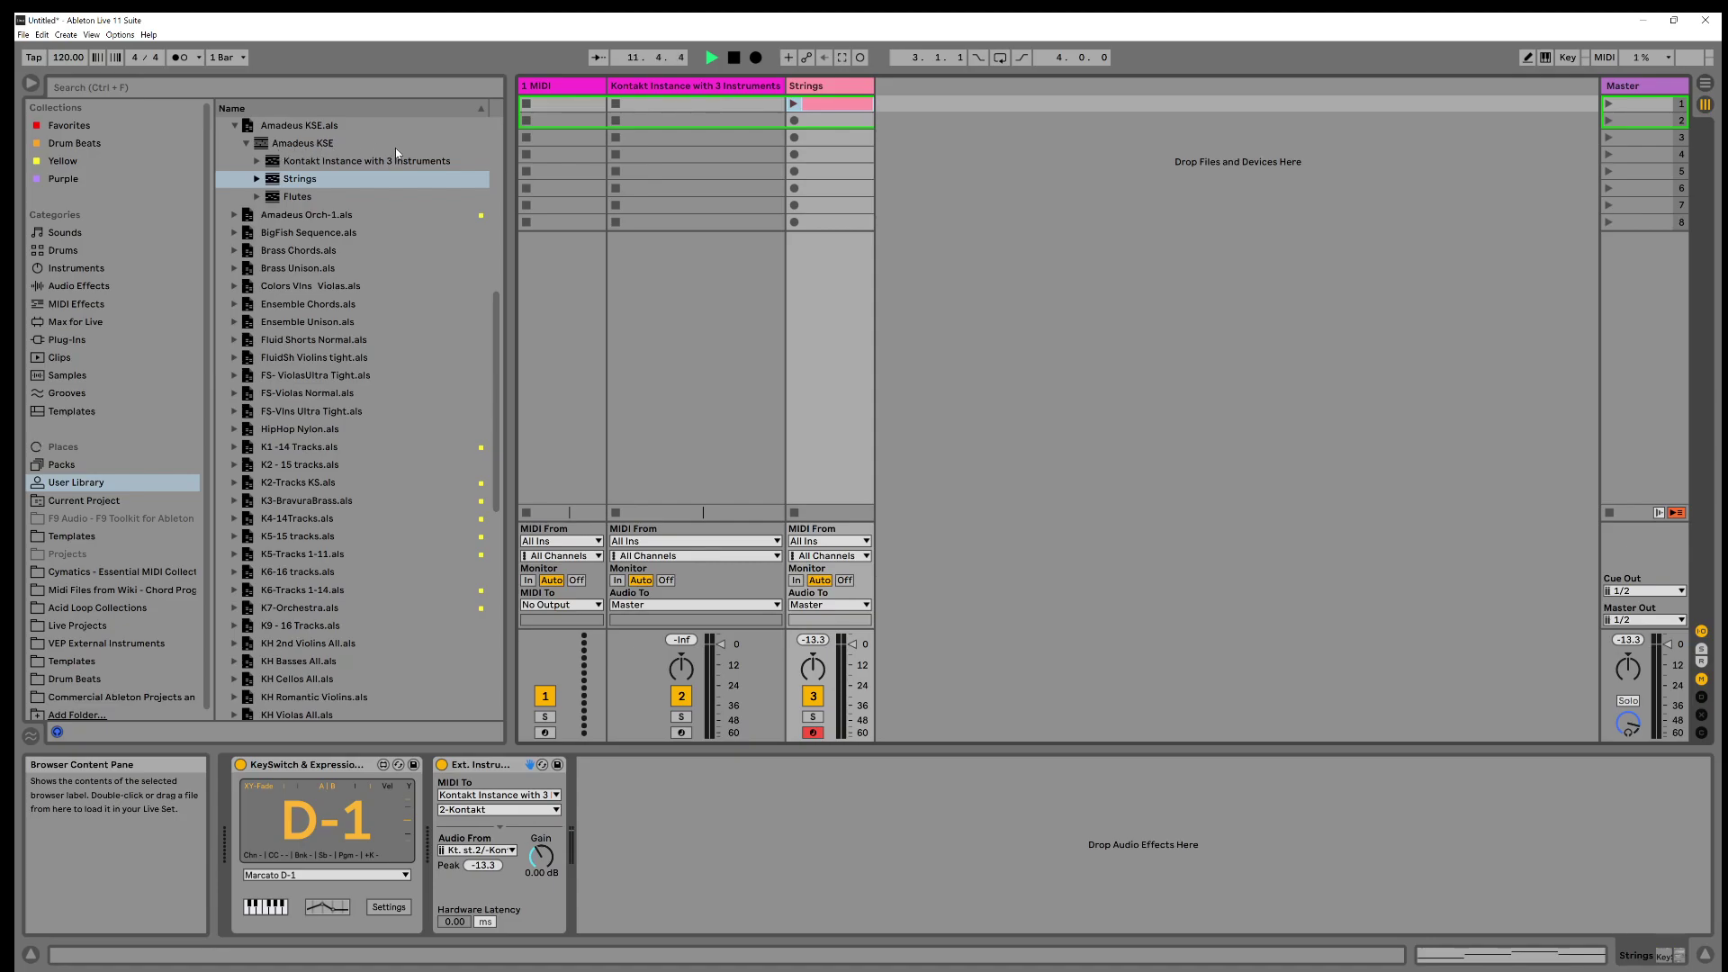
# Compare the loaded tracks with Amadeus KSE's member tracks in the User Library, and collapse that group entry
pyautogui.click(553, 87)
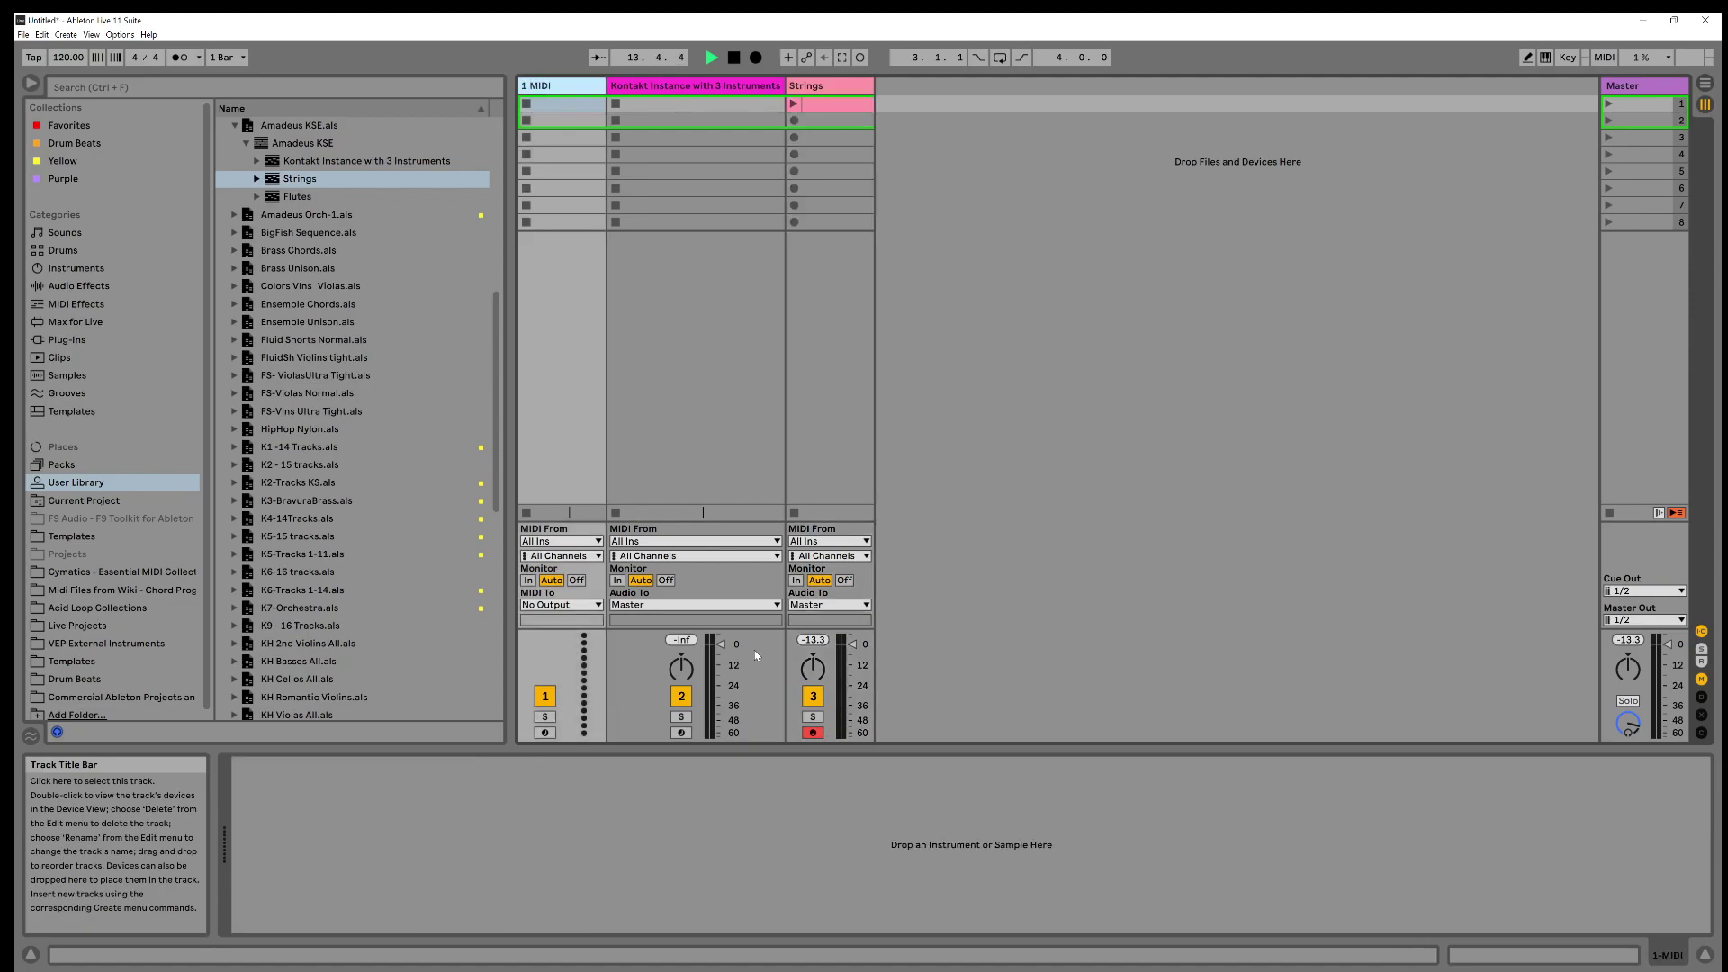
pyautogui.click(636, 87)
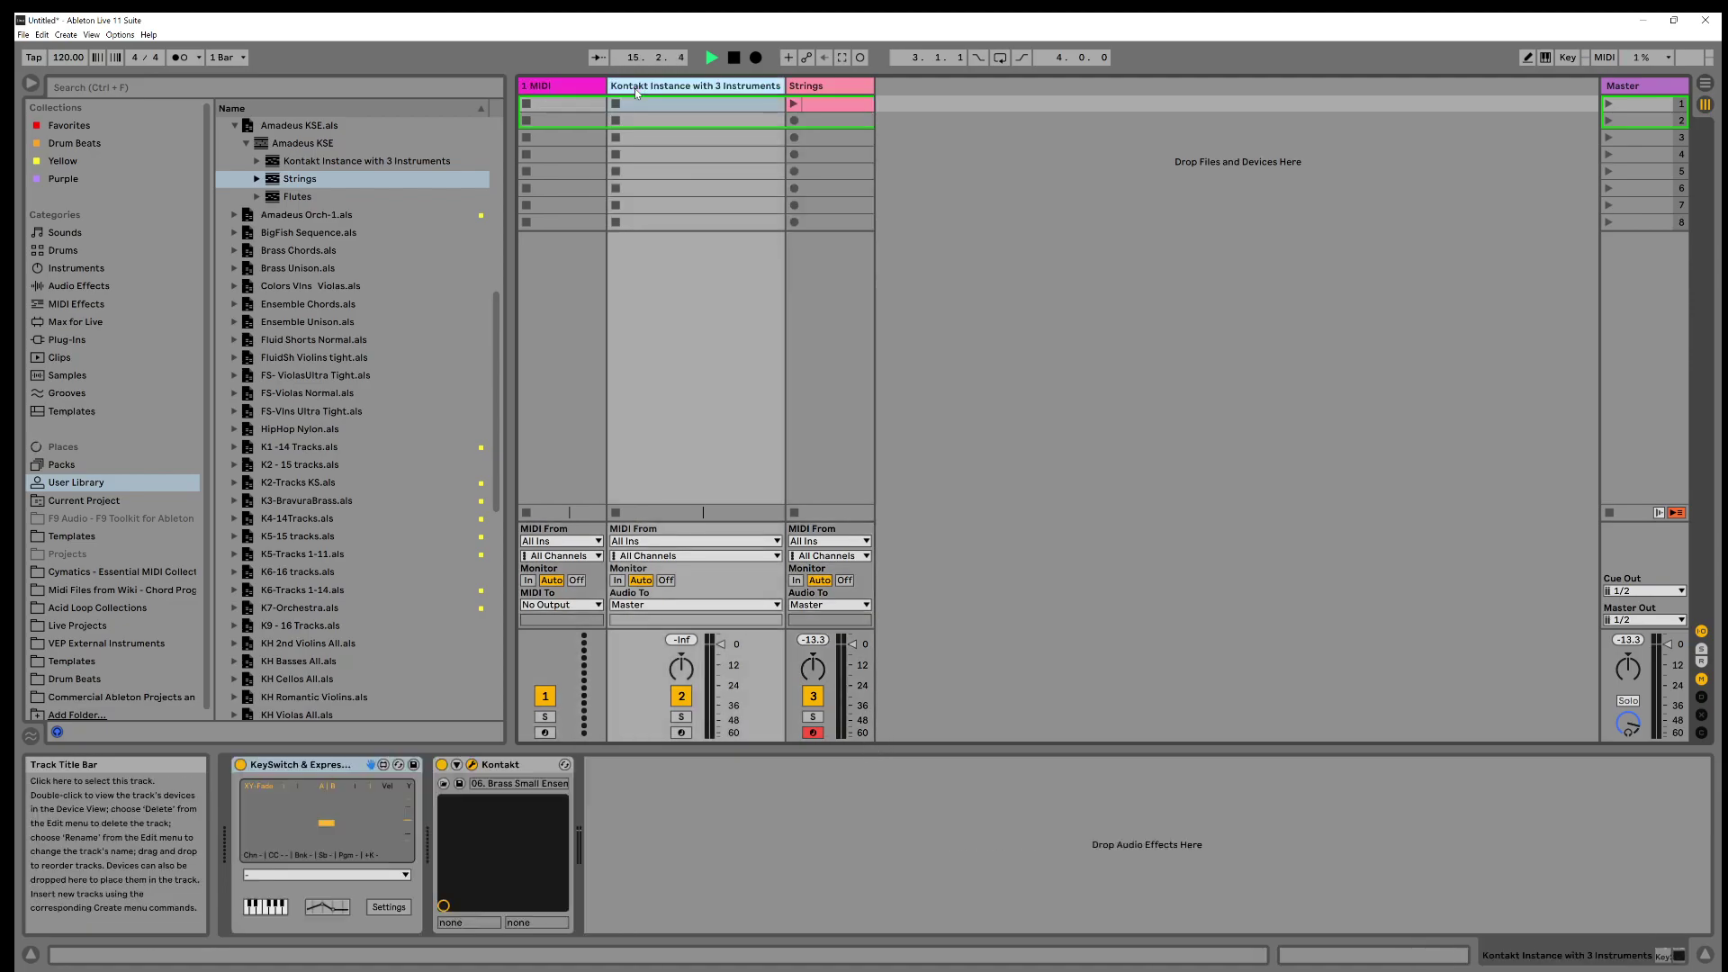
pyautogui.click(266, 146)
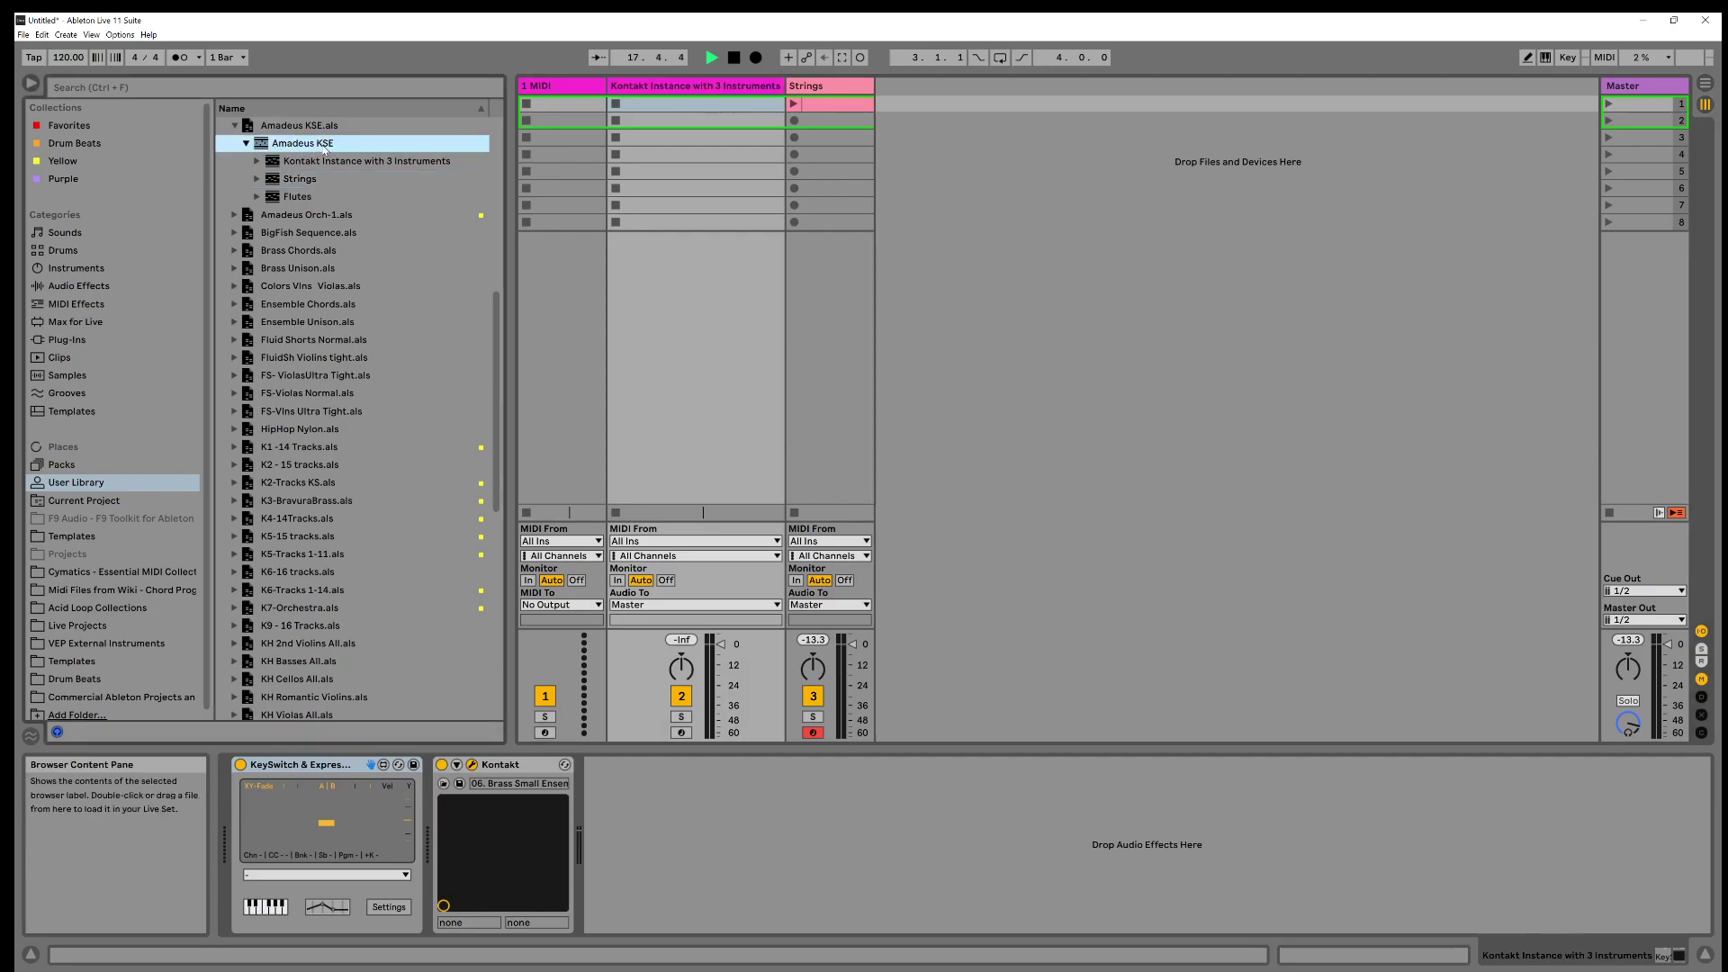
pyautogui.click(299, 180)
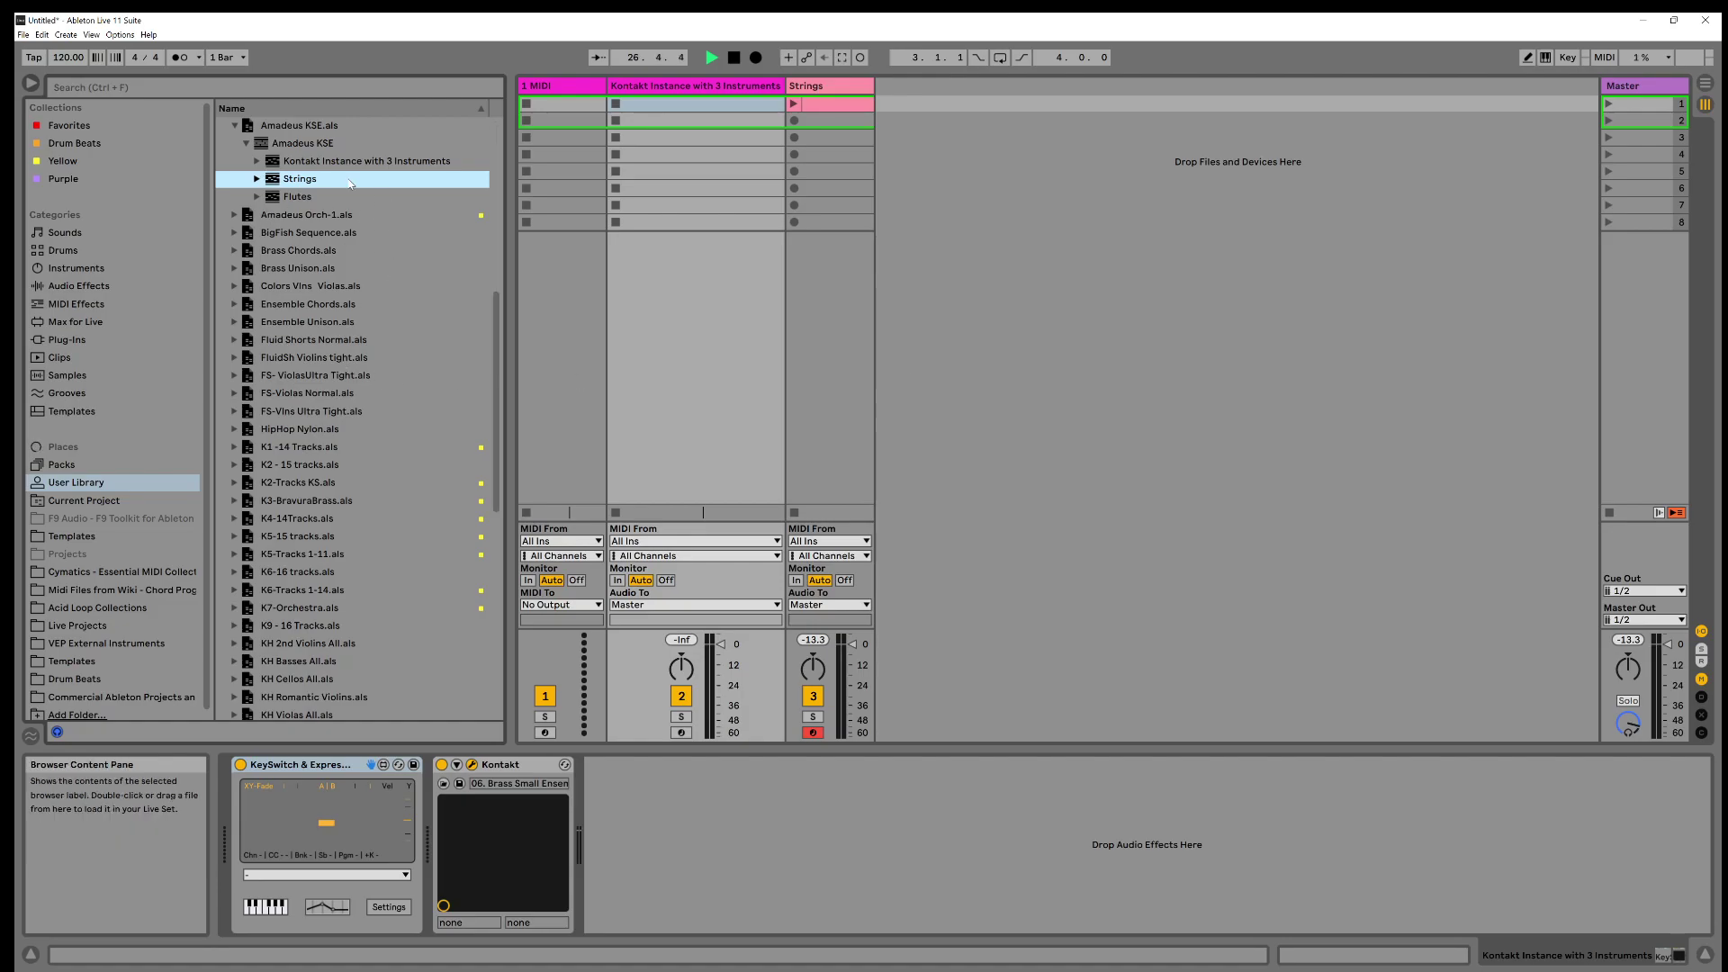
pyautogui.click(245, 144)
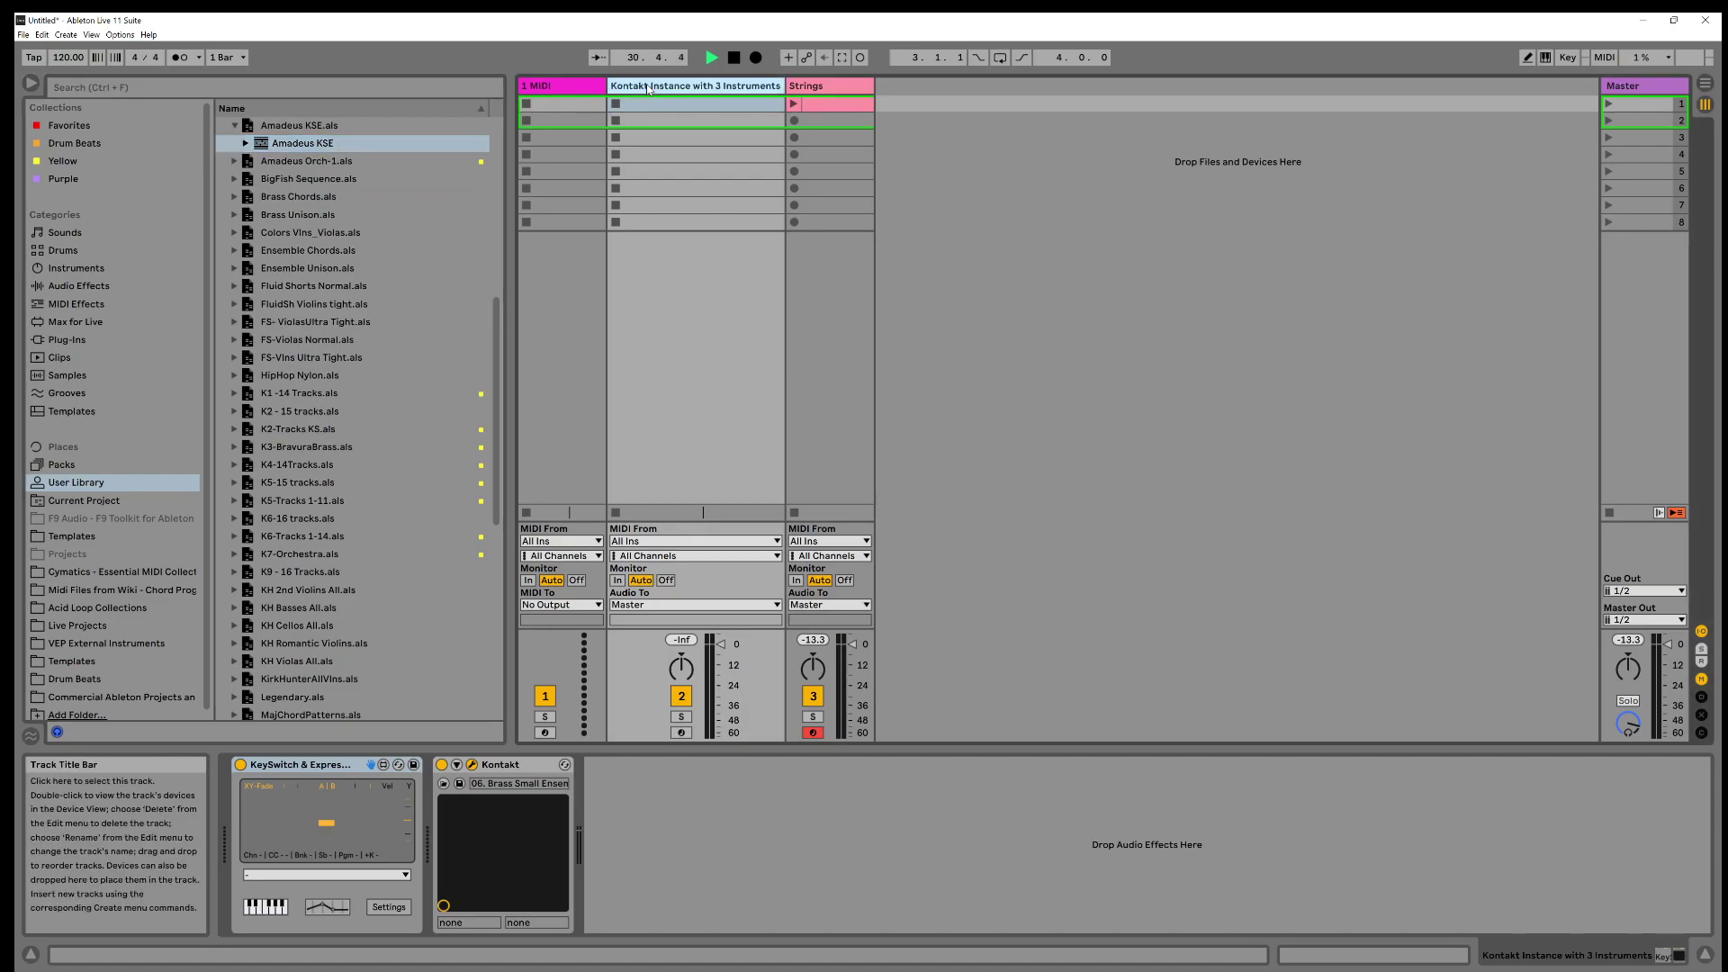
# Delete the Kontakt instance and Strings tracks together, and load the whole Amadeus KSE group beside the 1 MIDI track
pyautogui.rightClick(820, 87)
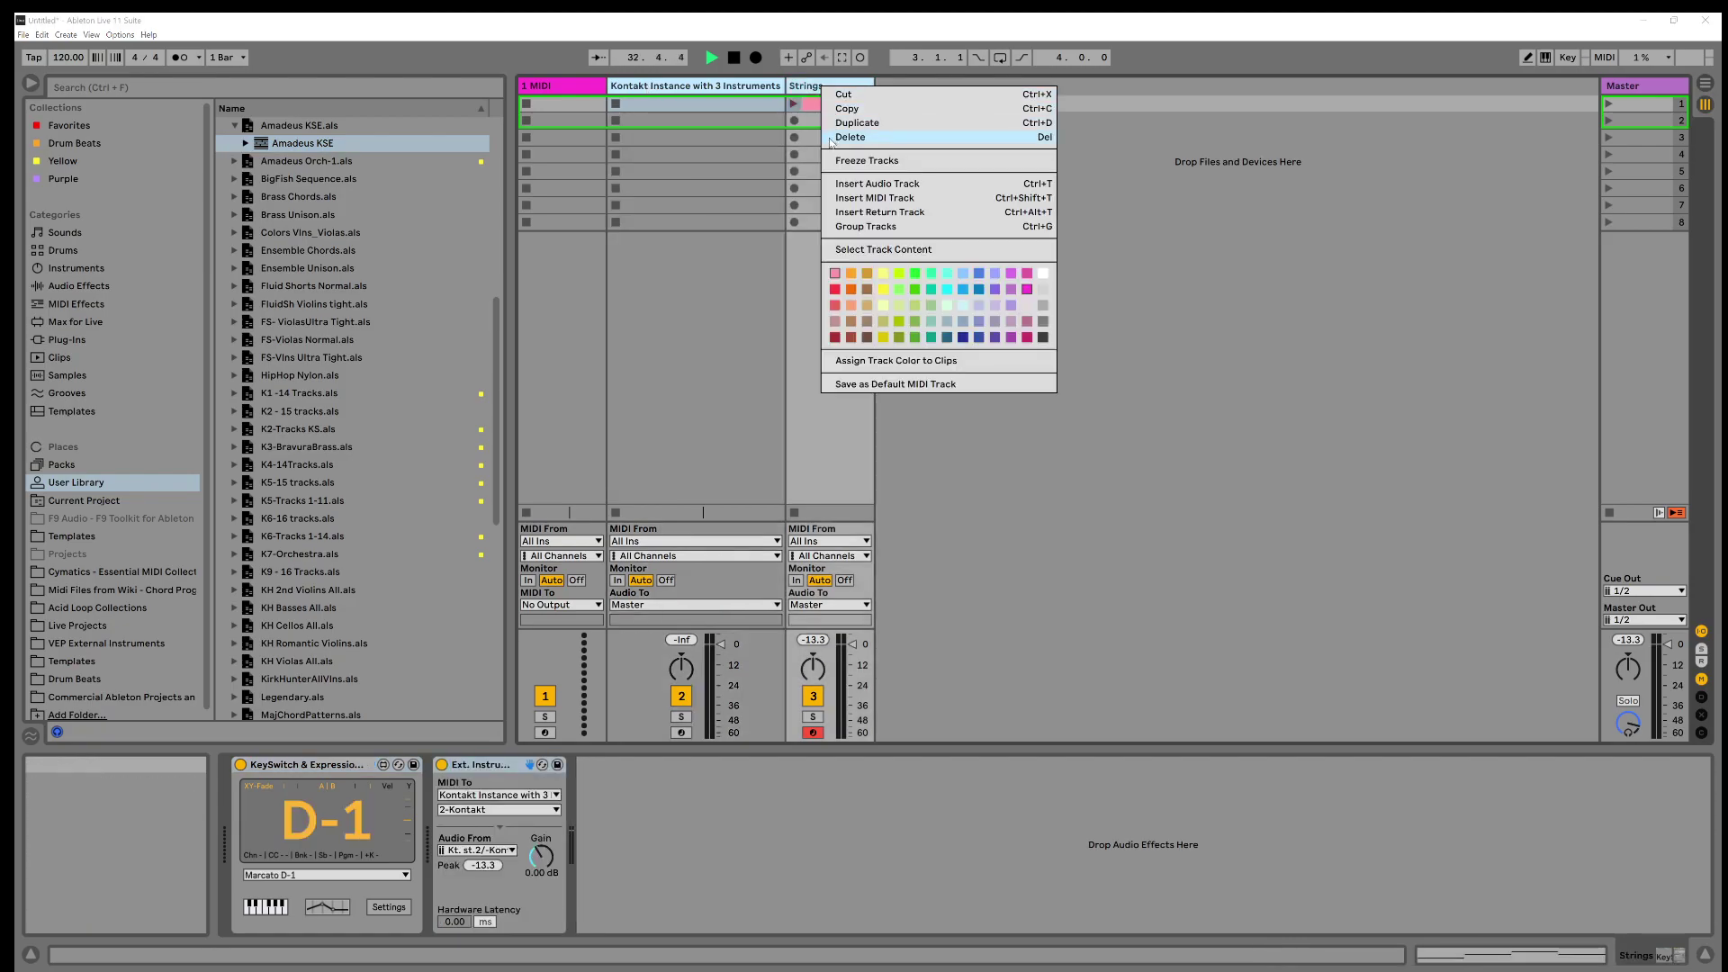
pyautogui.press('Escape')
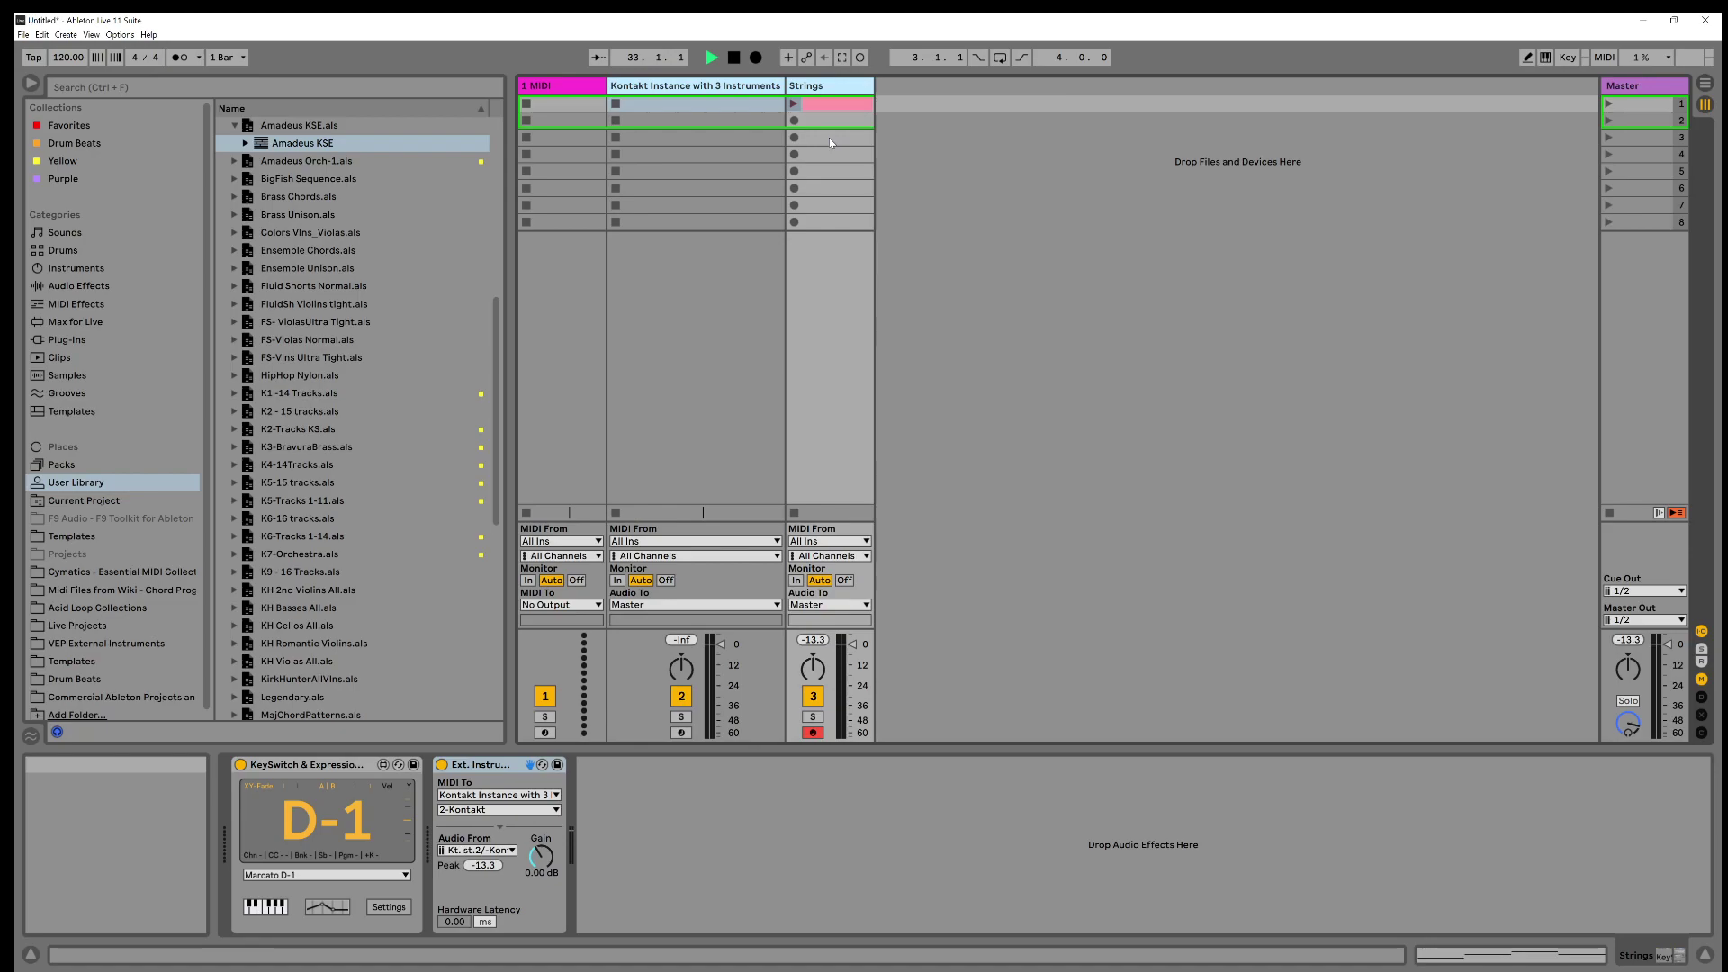
pyautogui.press('Delete')
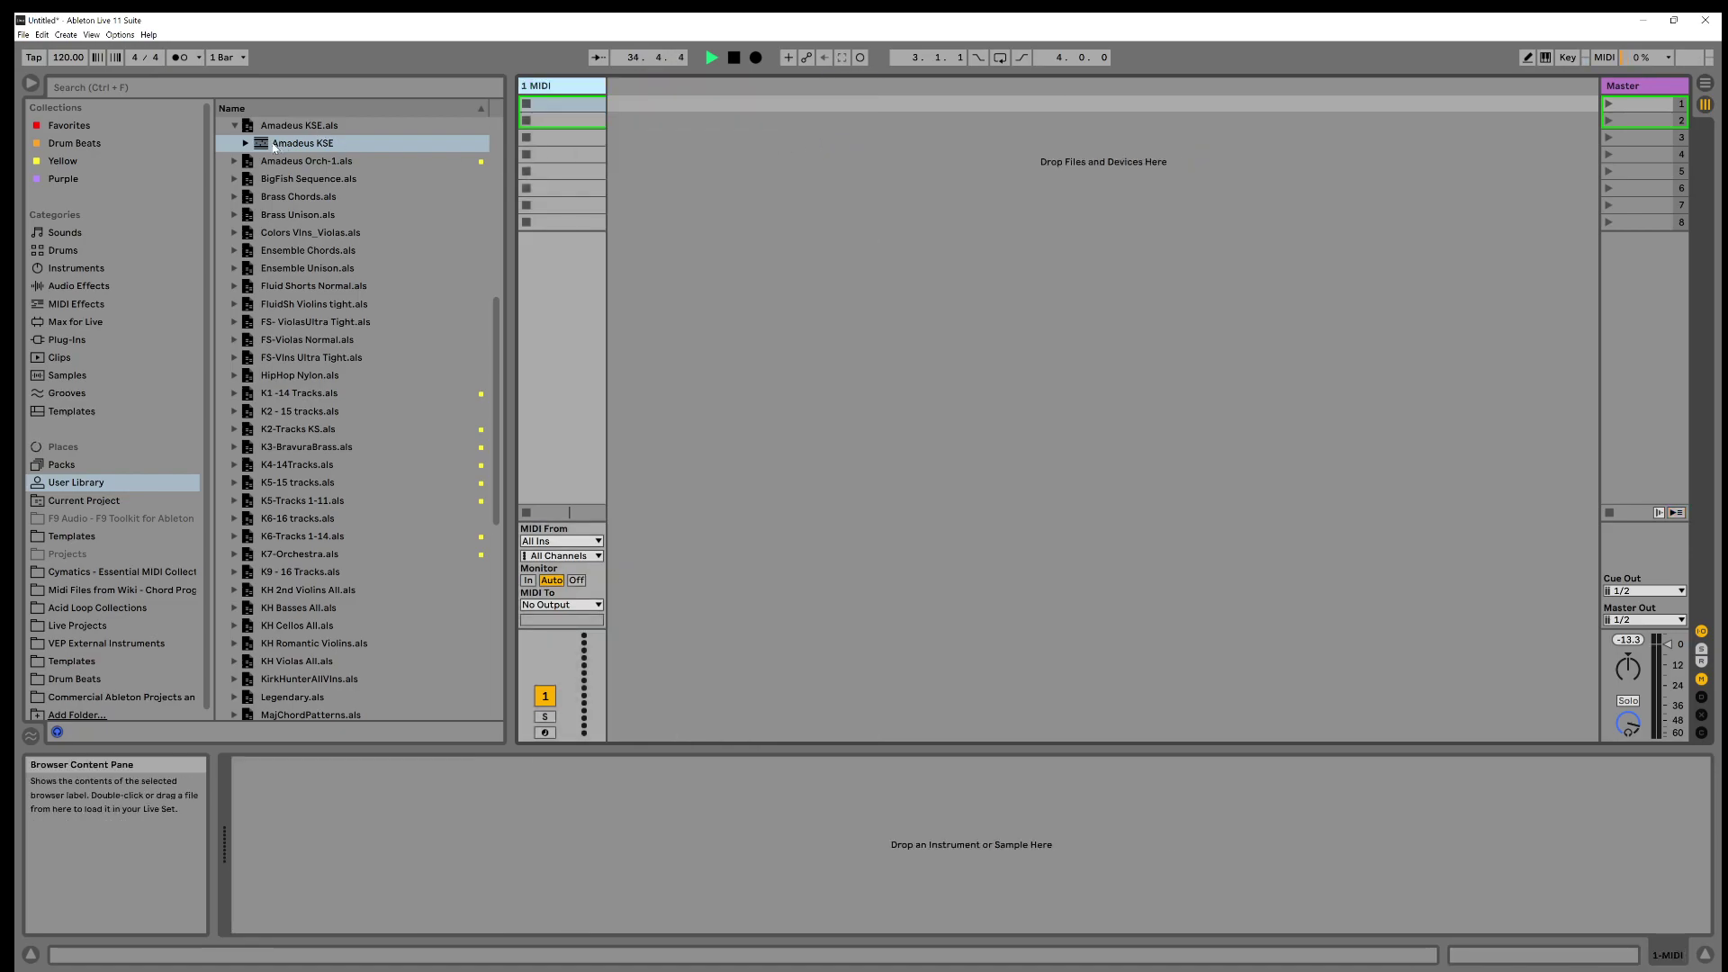
pyautogui.moveTo(268, 151); pyautogui.dragTo(646, 83)
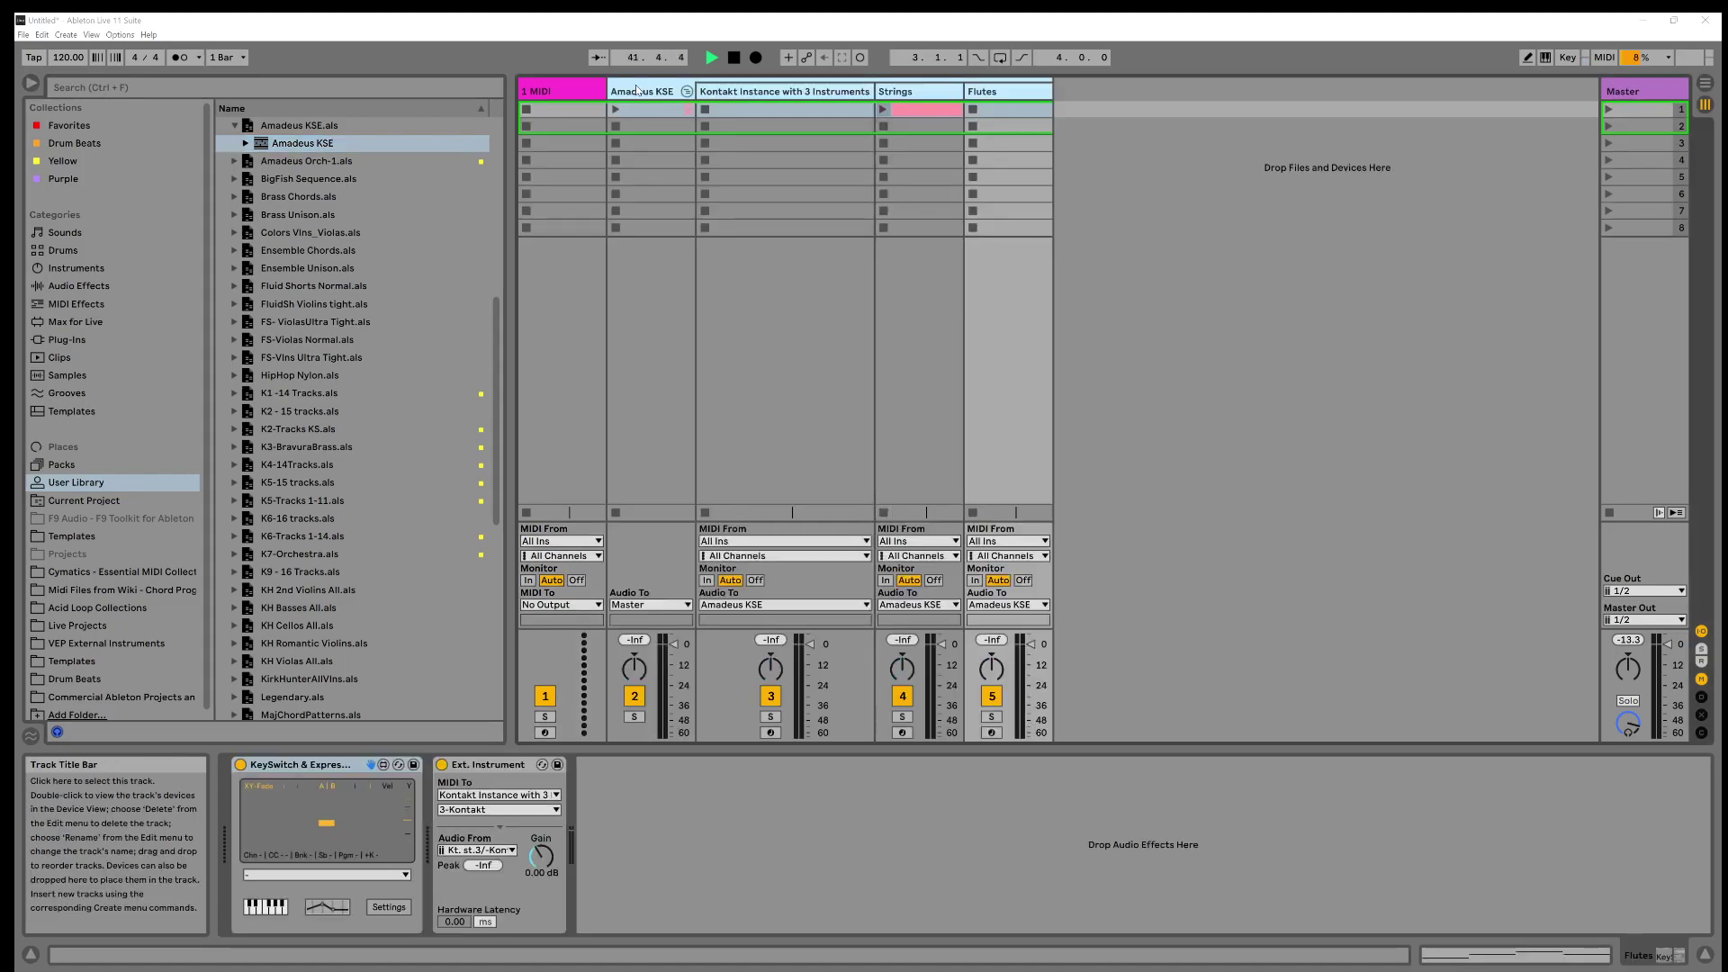
# Audition the Strings clip in the loaded group, stop playback, and fold the Amadeus KSE group
pyautogui.click(883, 109)
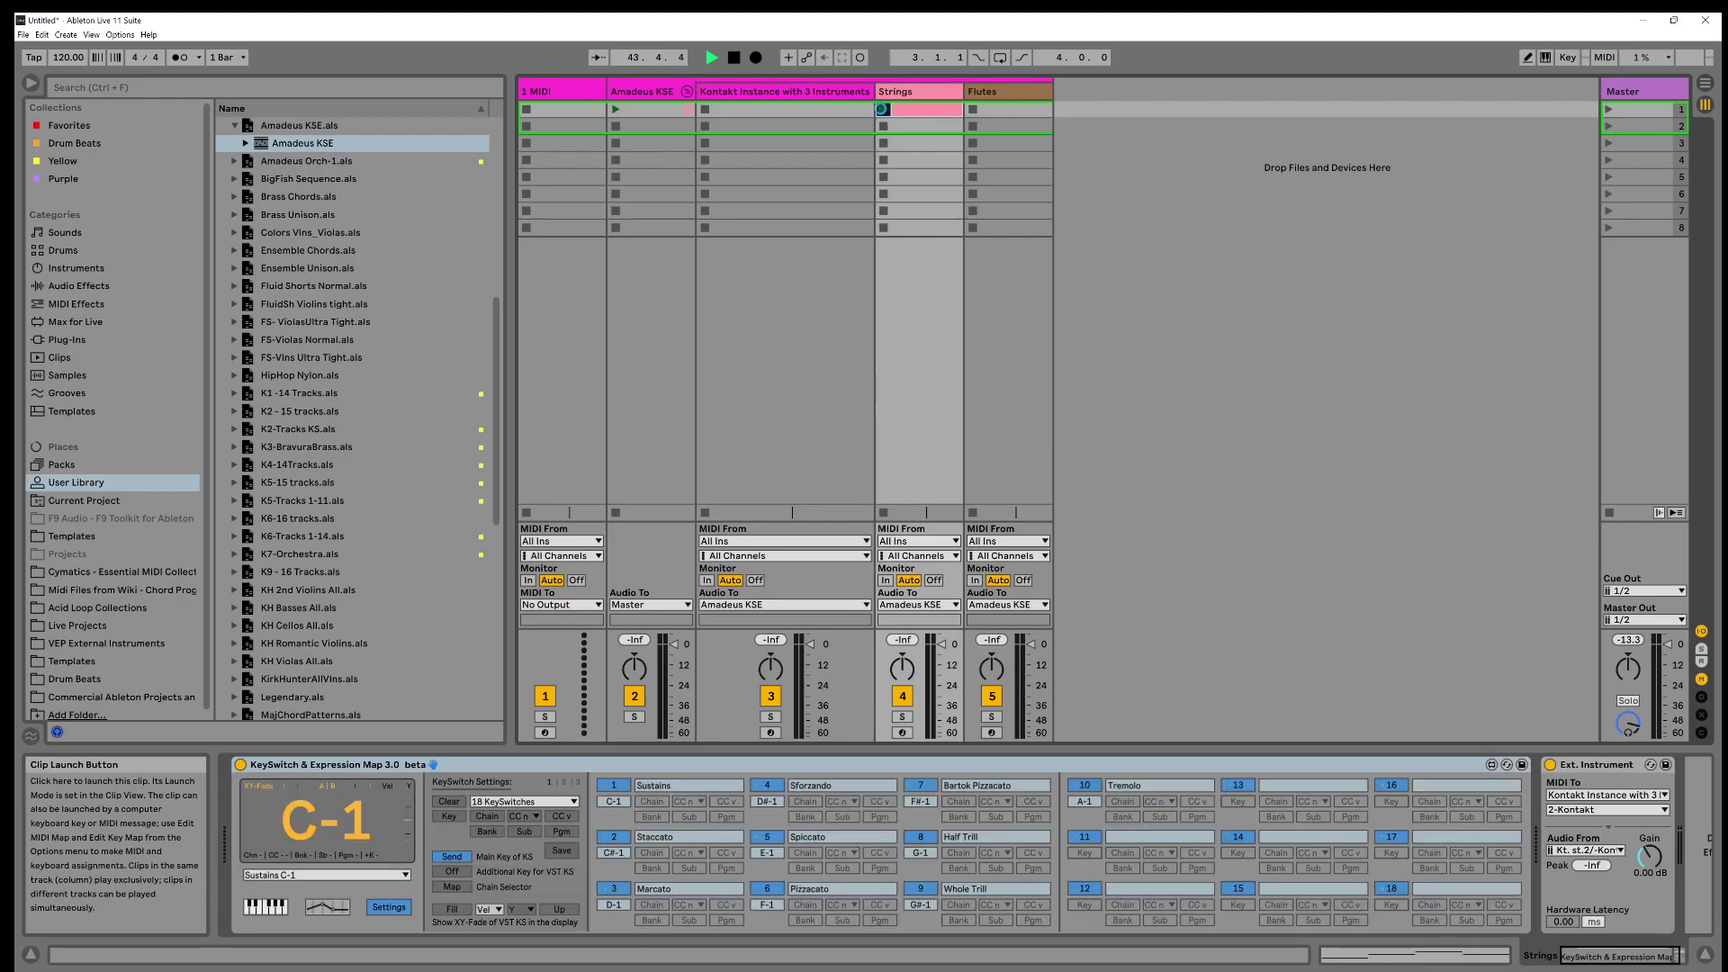
pyautogui.click(734, 57)
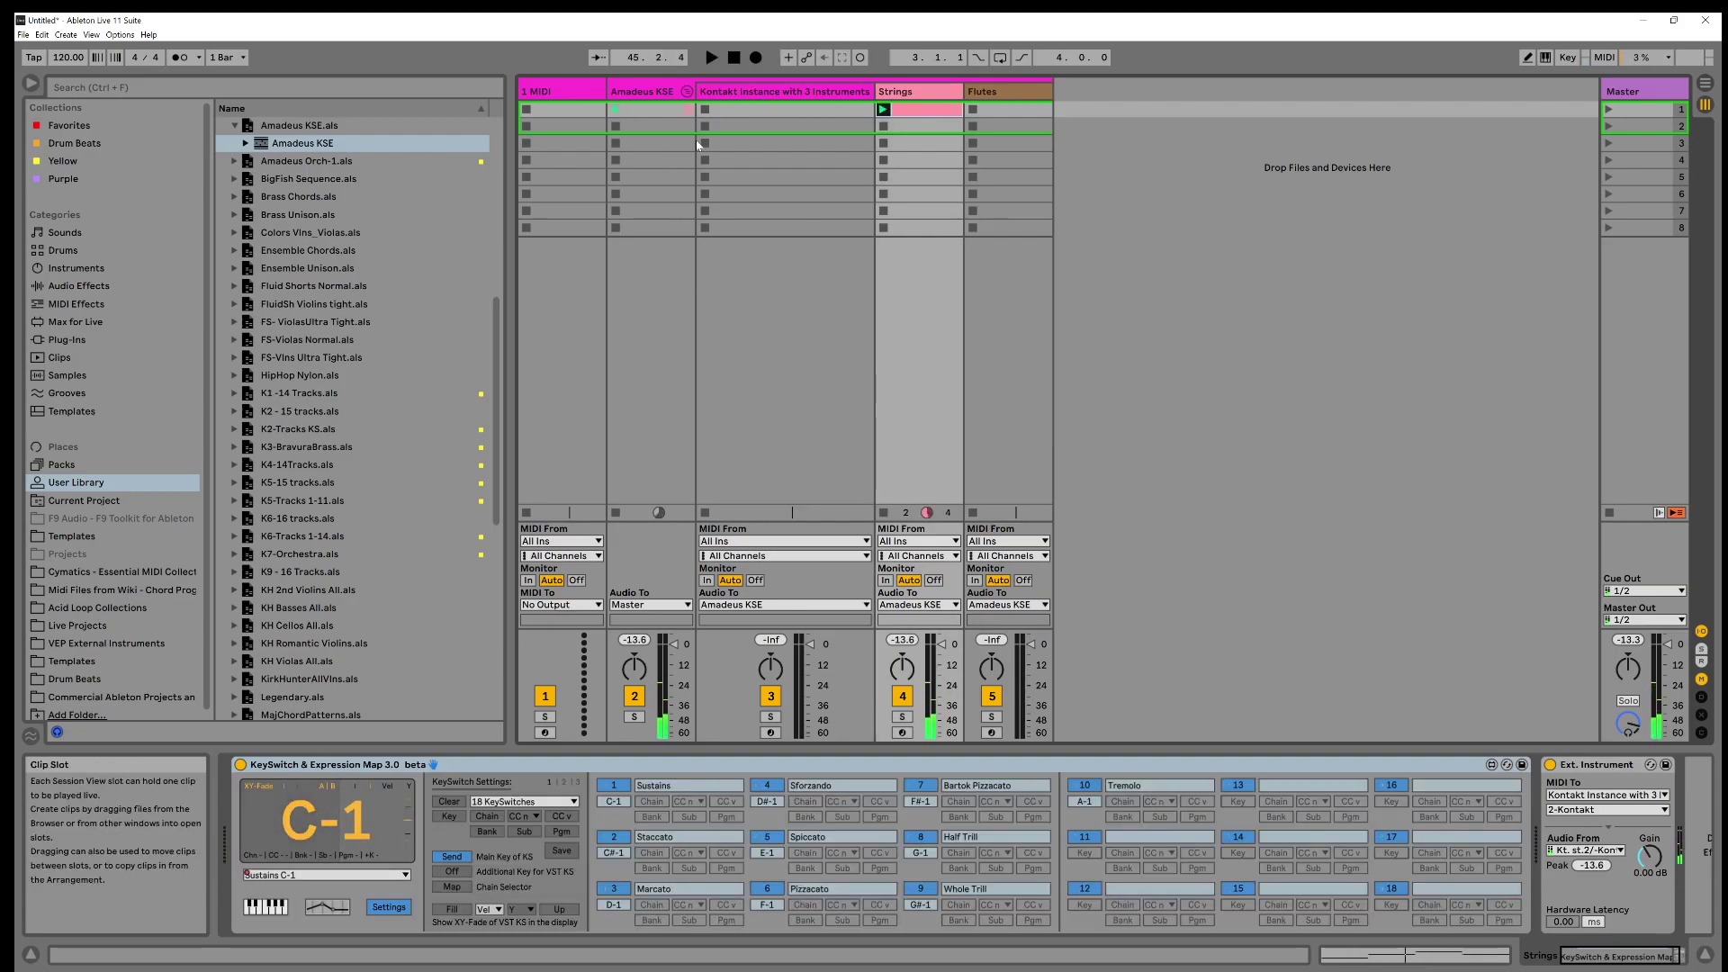
pyautogui.click(687, 91)
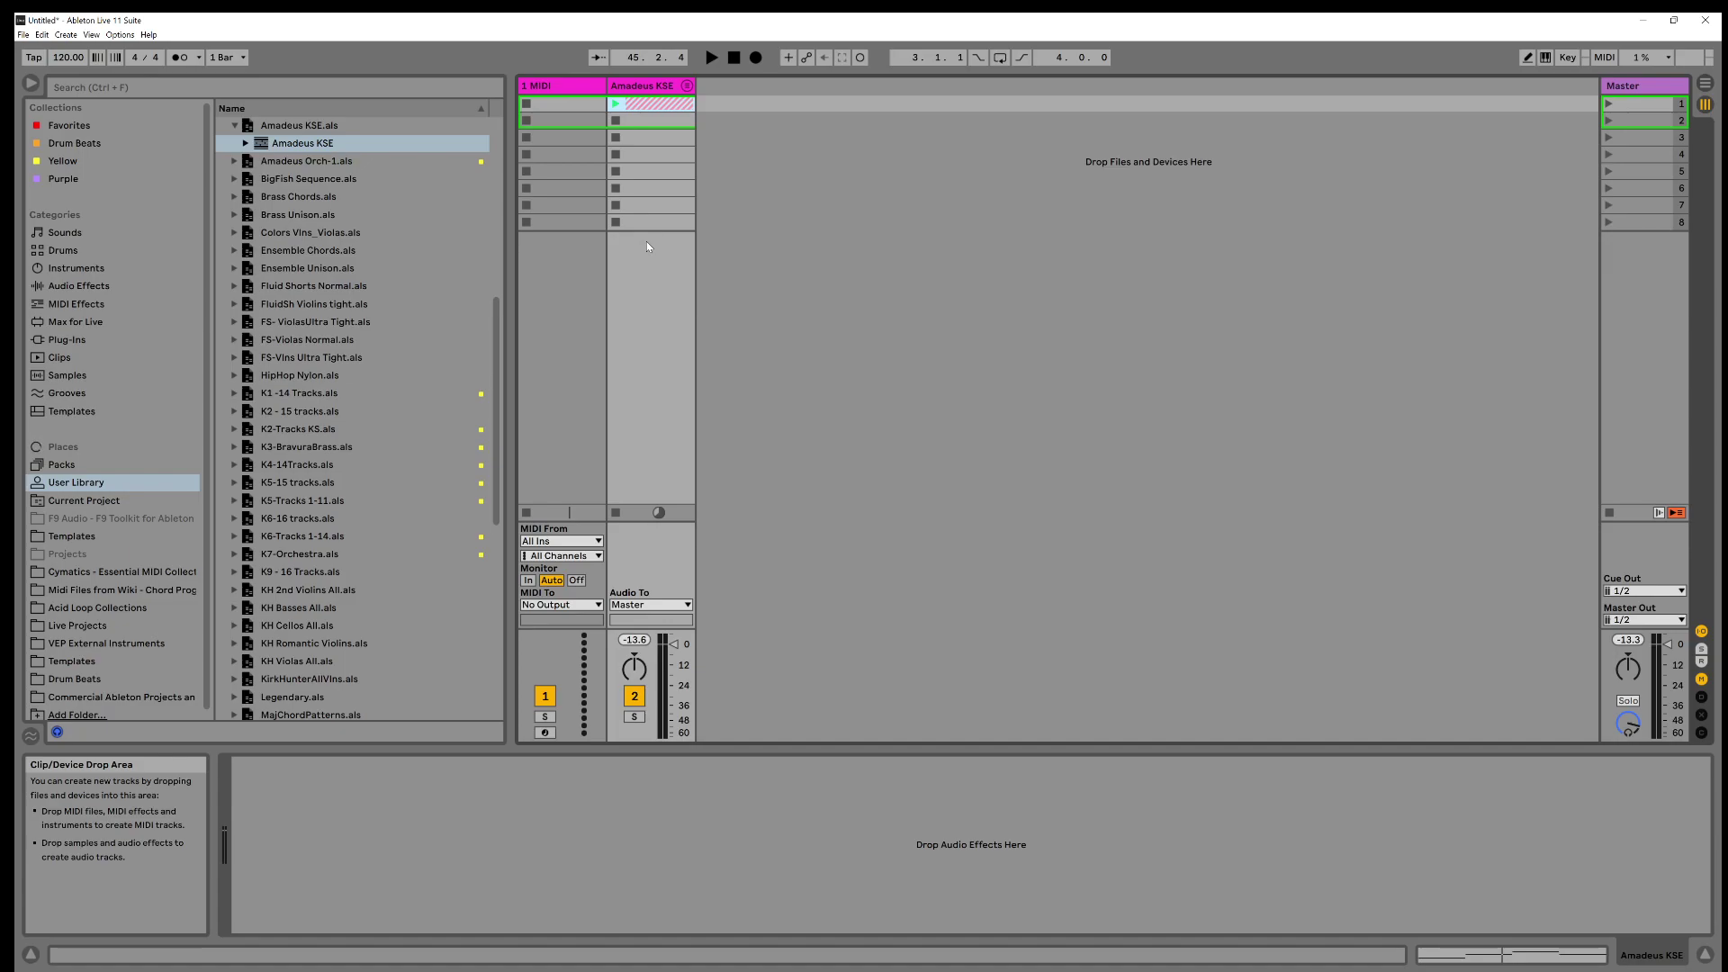
# Delete the Amadeus KSE group, keeping the 1 MIDI track
pyautogui.click(582, 88)
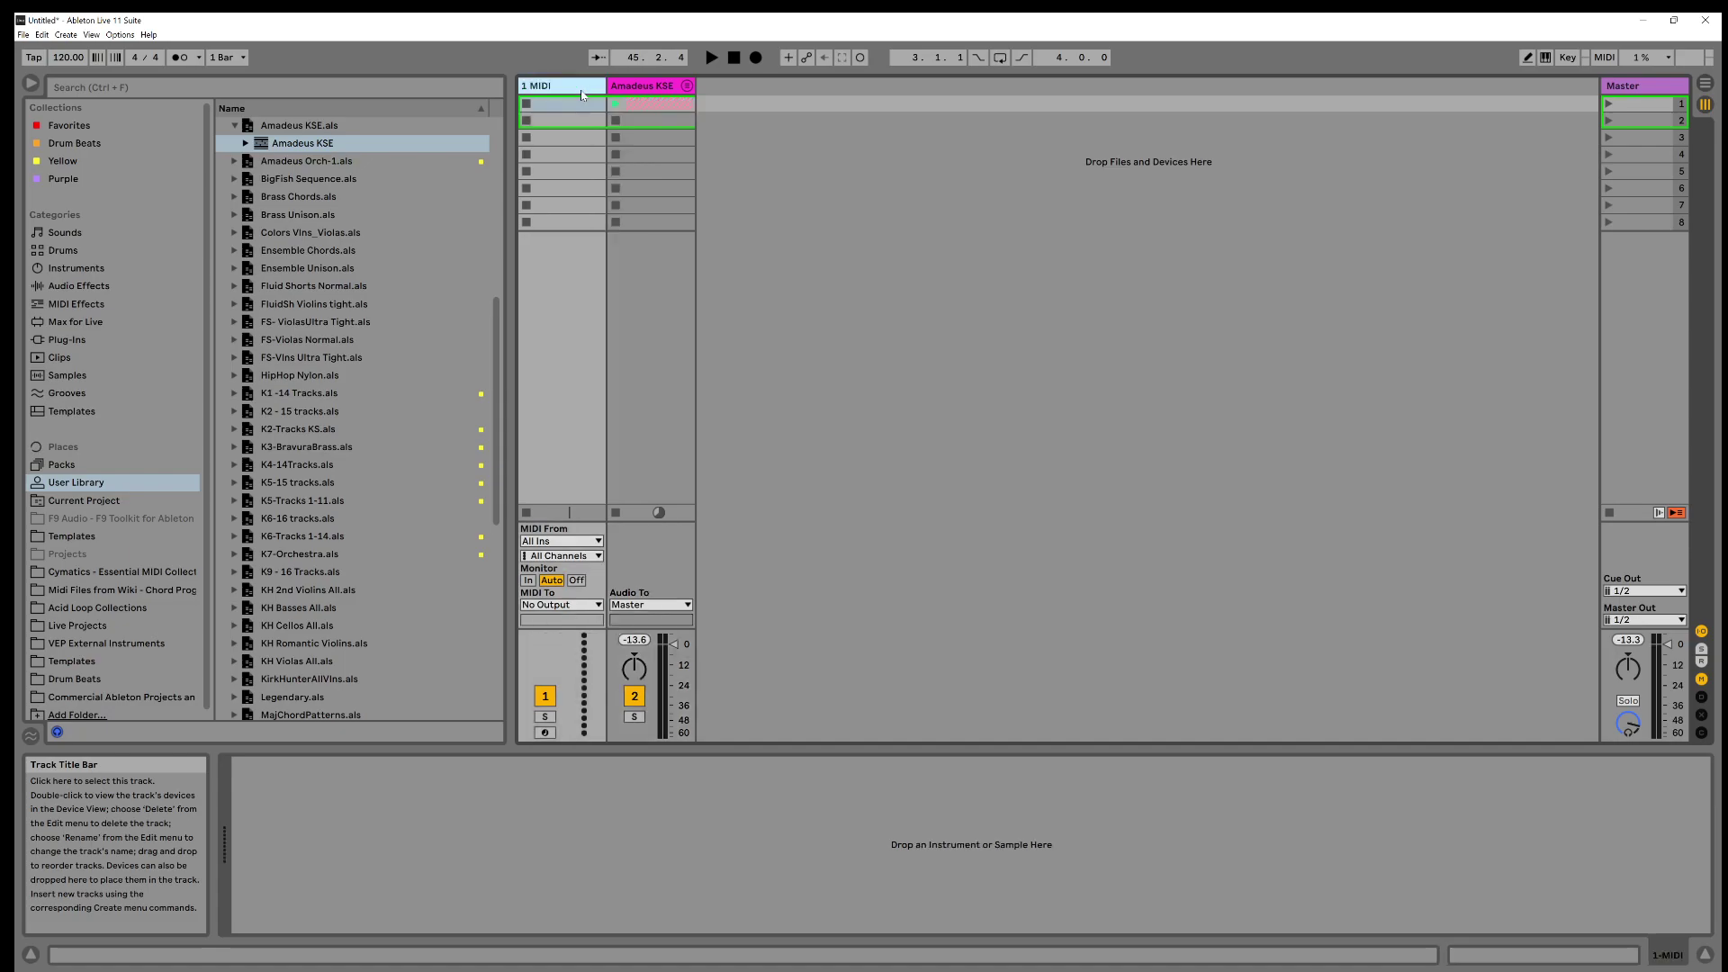
pyautogui.click(643, 88)
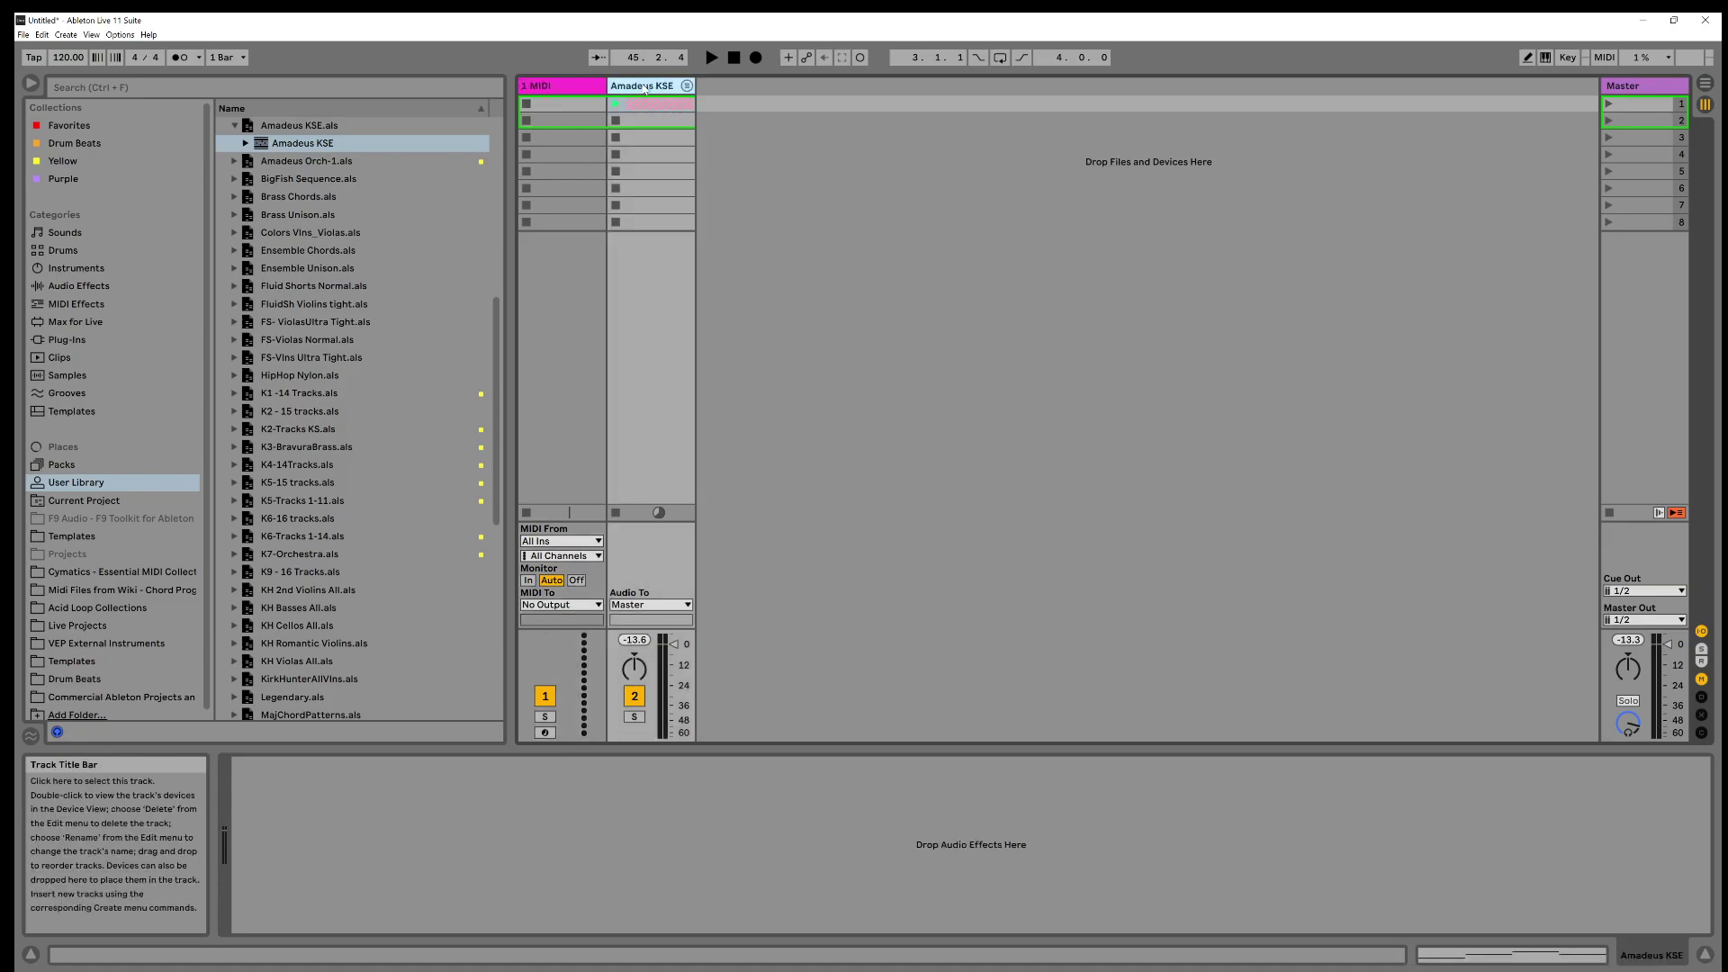
pyautogui.press('Delete')
pyautogui.rightClick(642, 95)
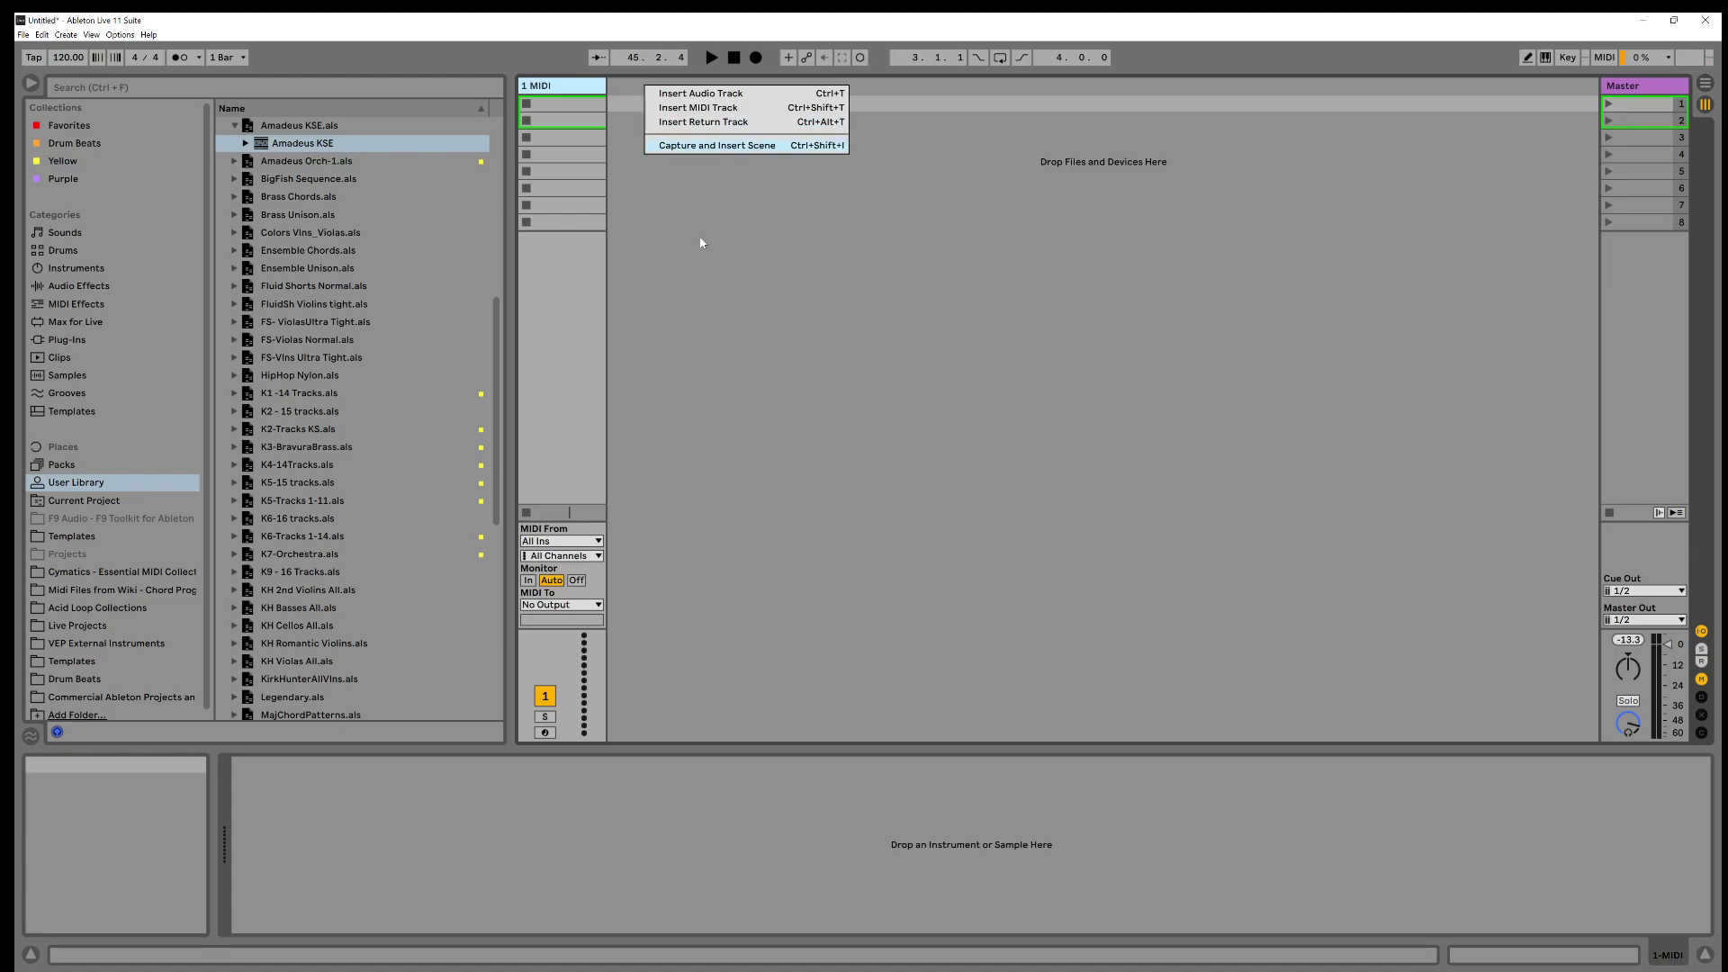
pyautogui.click(702, 252)
# Collapse the VEP External Instruments folder in the User Library, and show the Yellow collection
pyautogui.moveTo(501, 387); pyautogui.dragTo(518, 82)
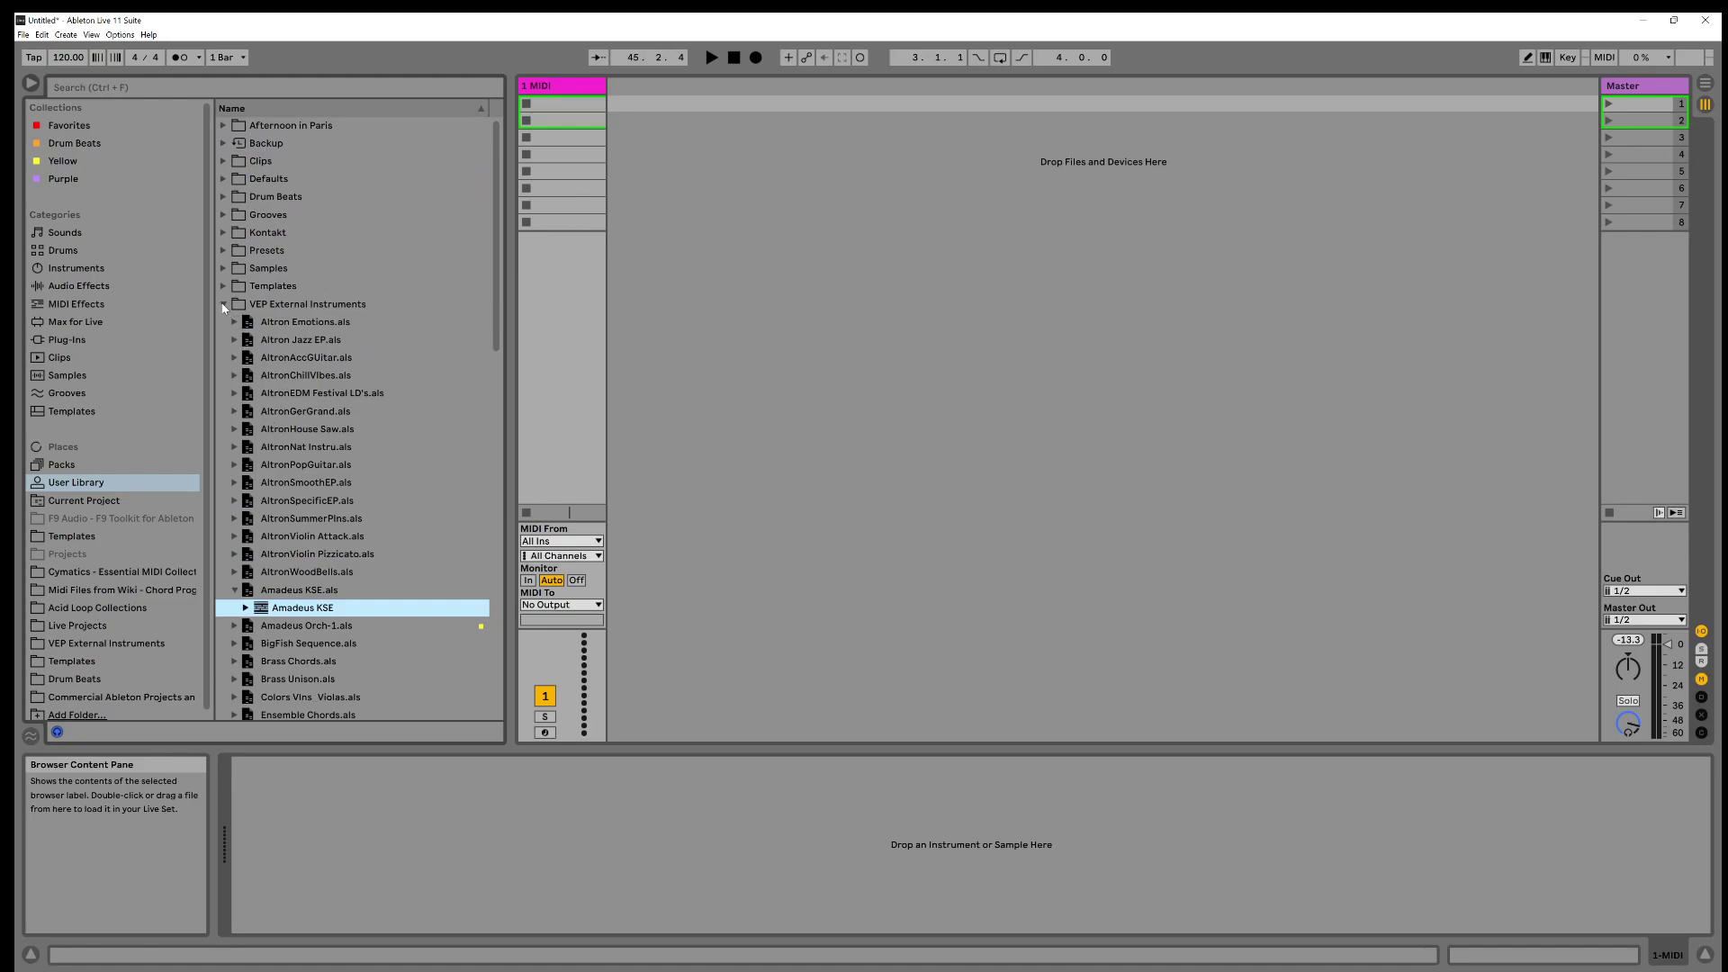
pyautogui.click(223, 305)
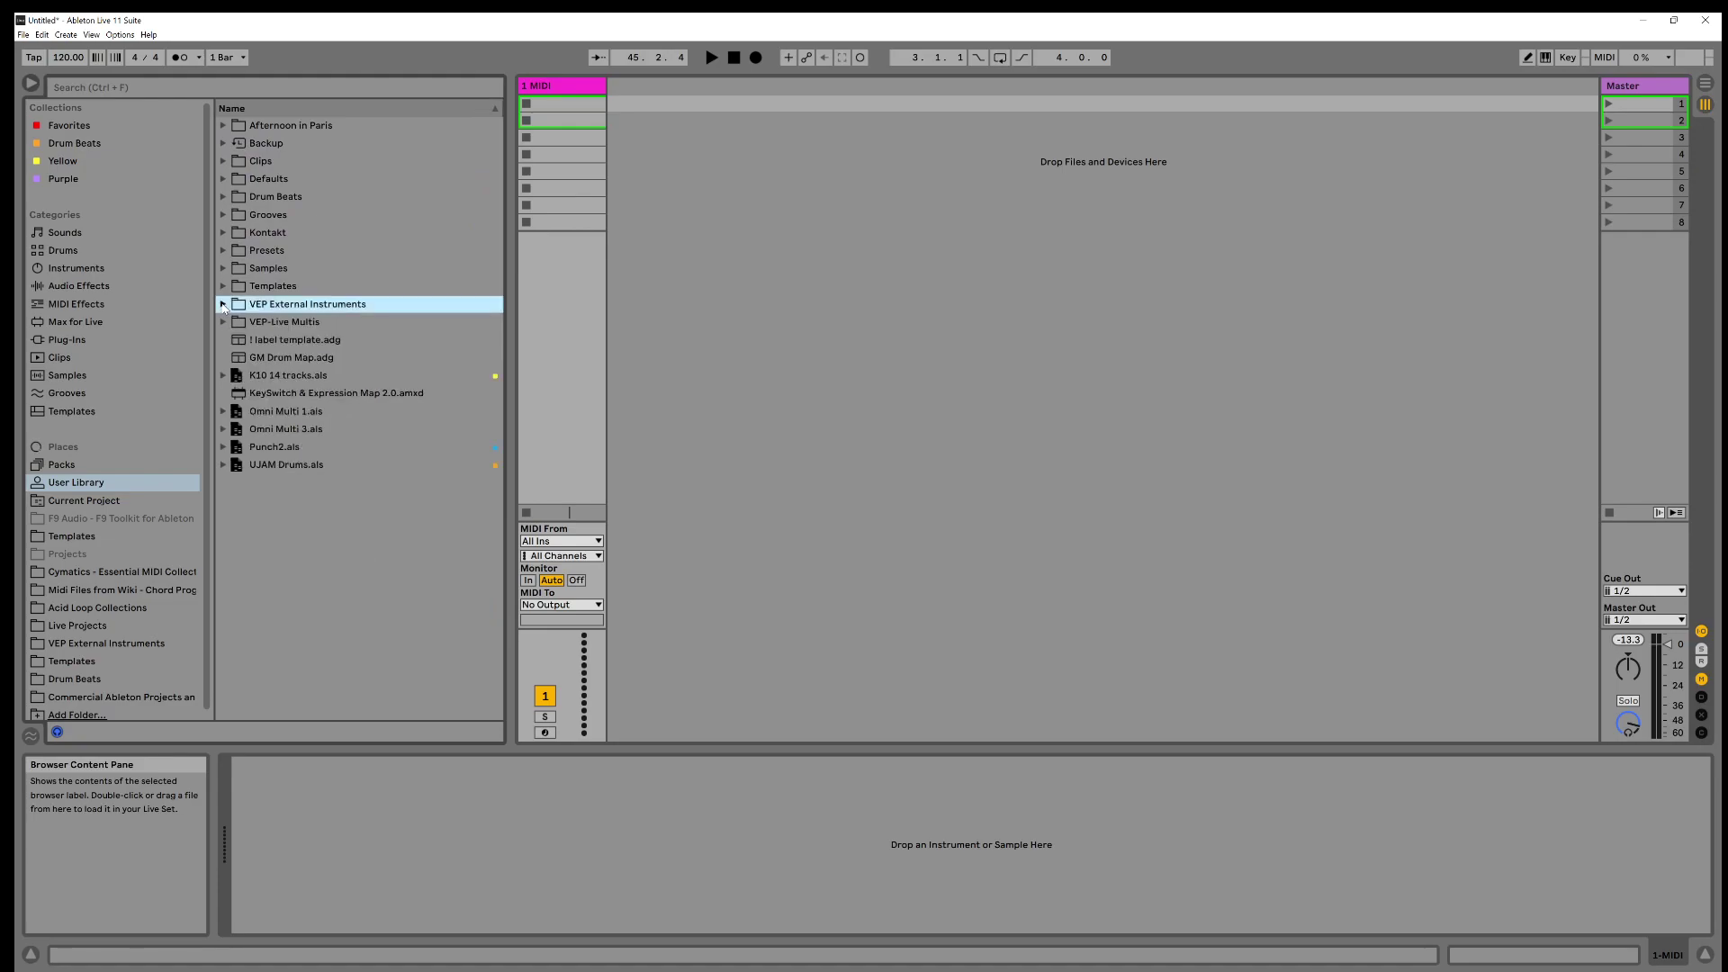
pyautogui.click(90, 87)
pyautogui.click(54, 162)
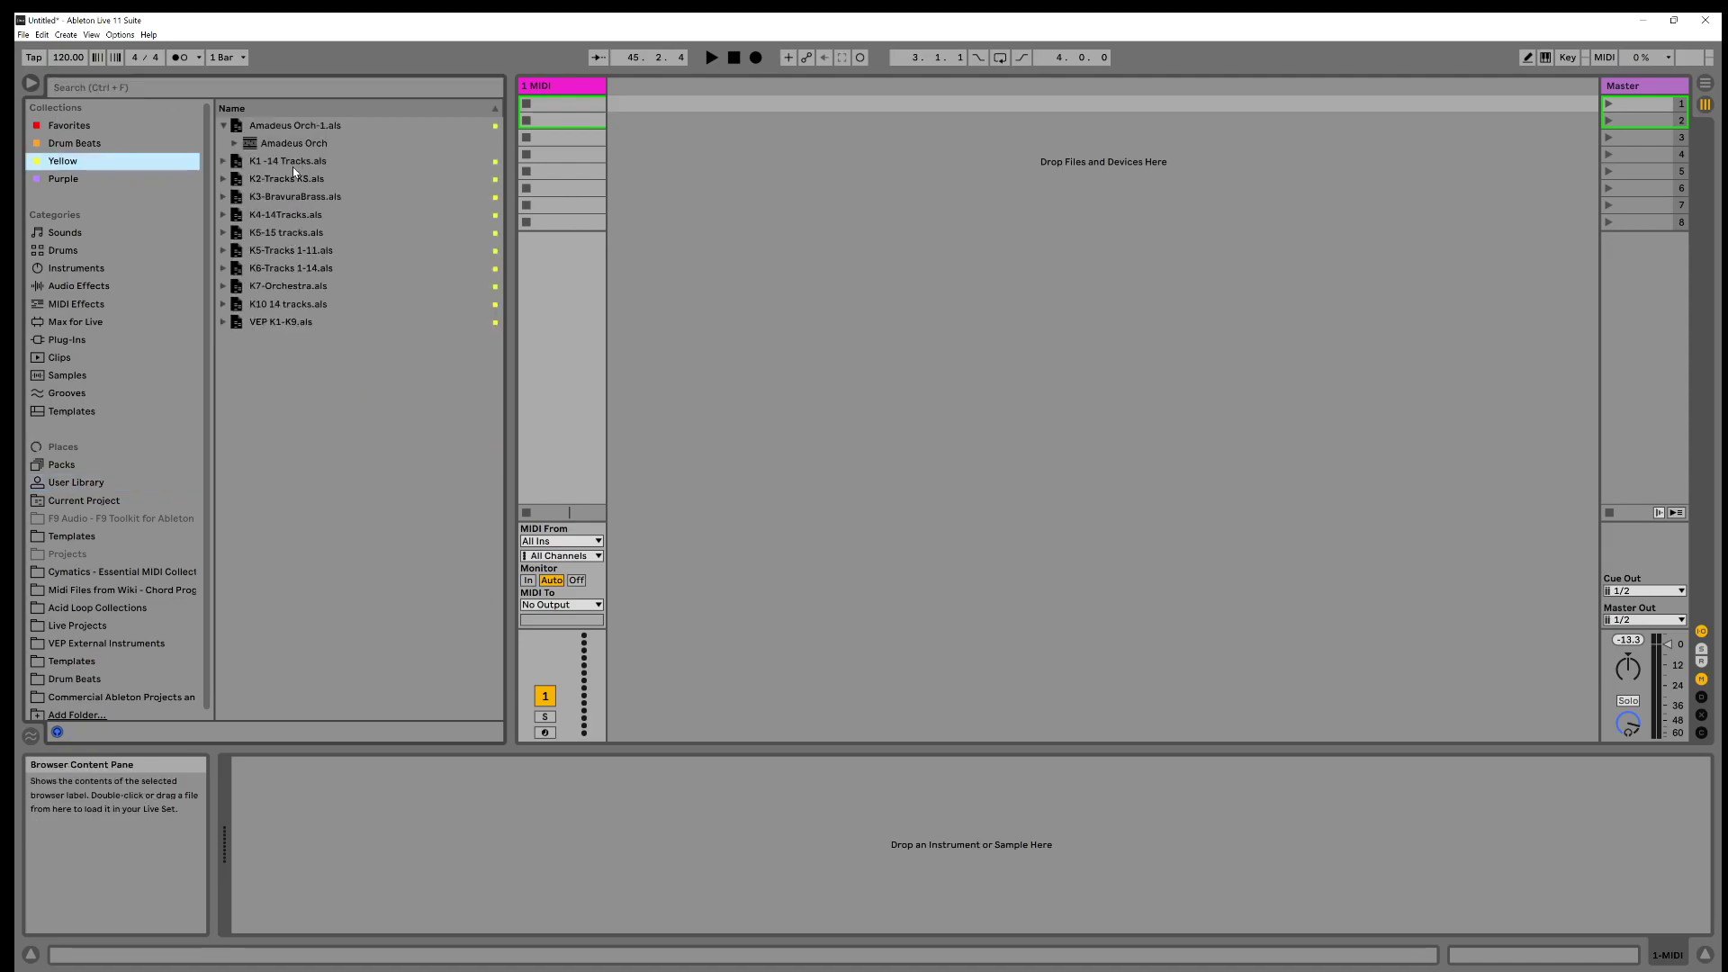
# Load K7-Orchestra.als from the Yellow collection beside the 1 MIDI track, and leave its group unfolded
pyautogui.click(267, 287)
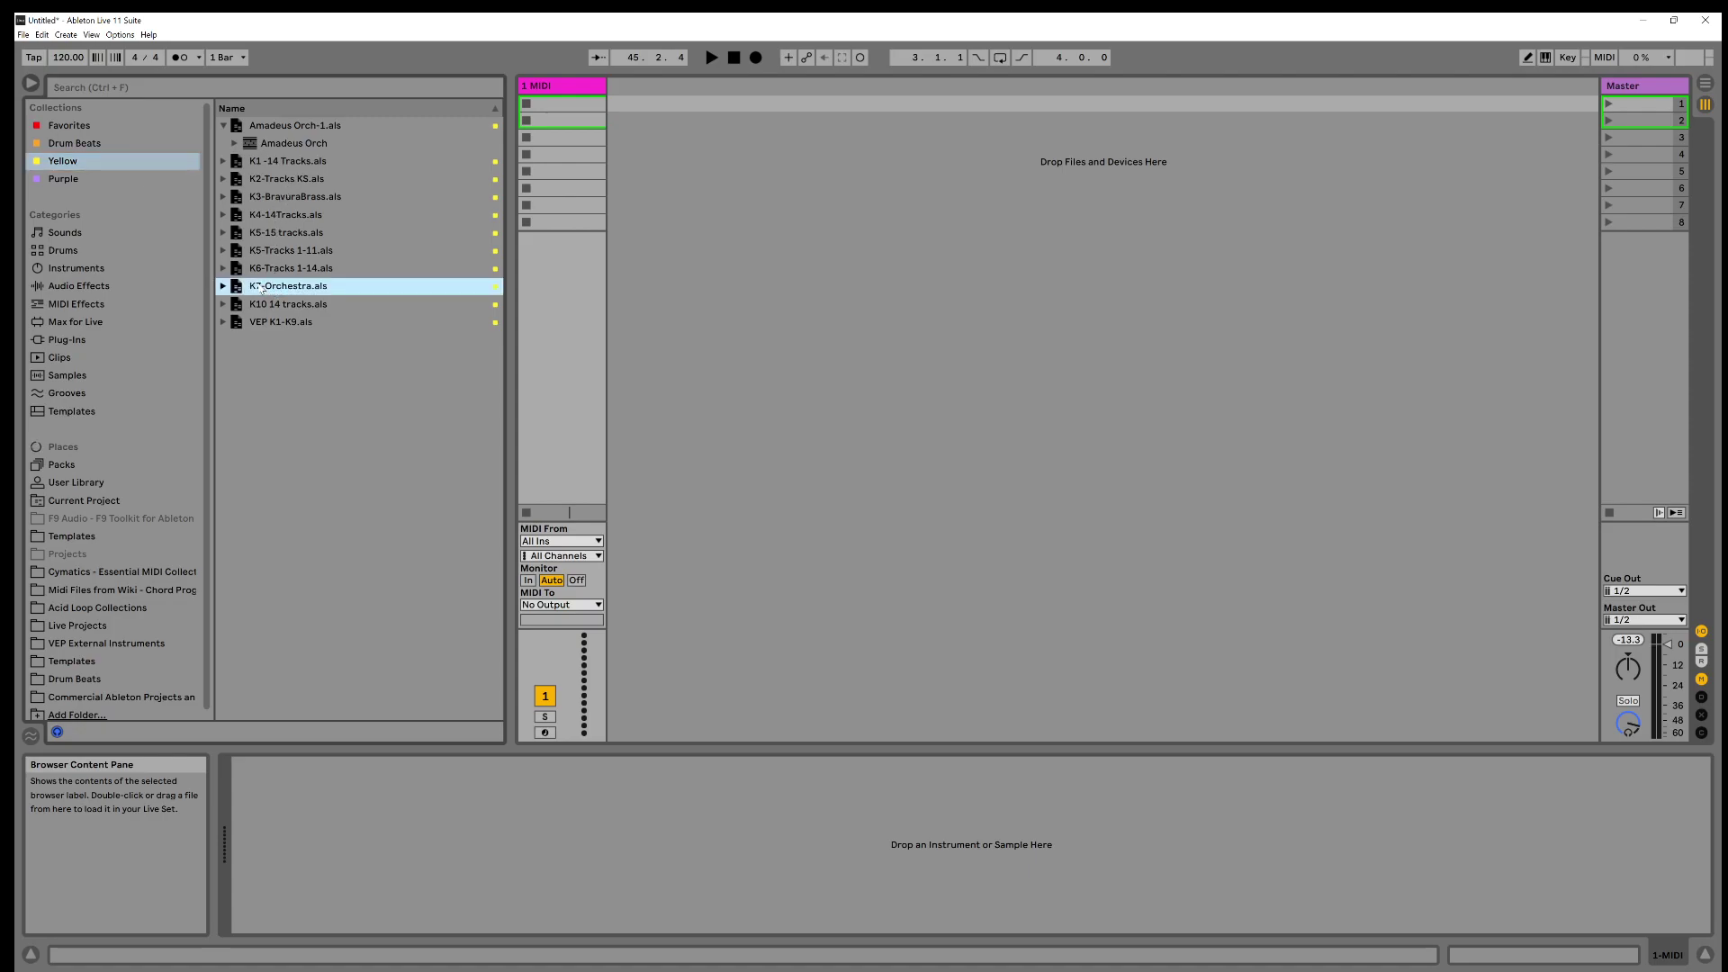
pyautogui.moveTo(252, 288); pyautogui.dragTo(653, 93)
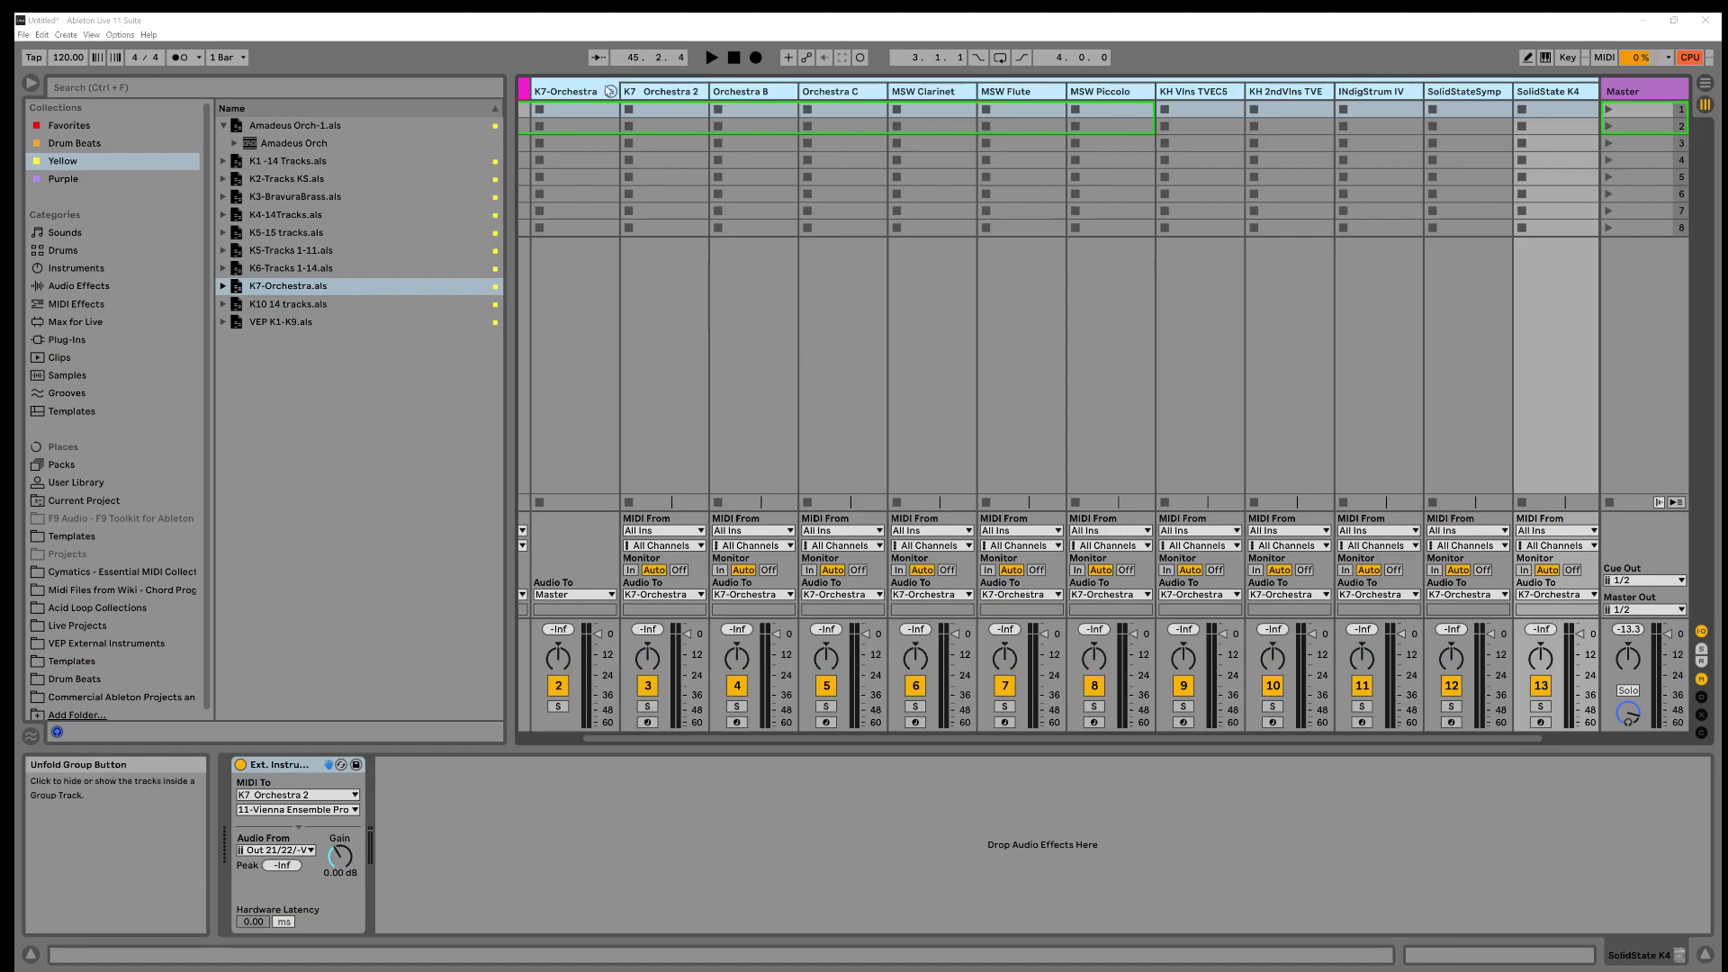
pyautogui.click(611, 92)
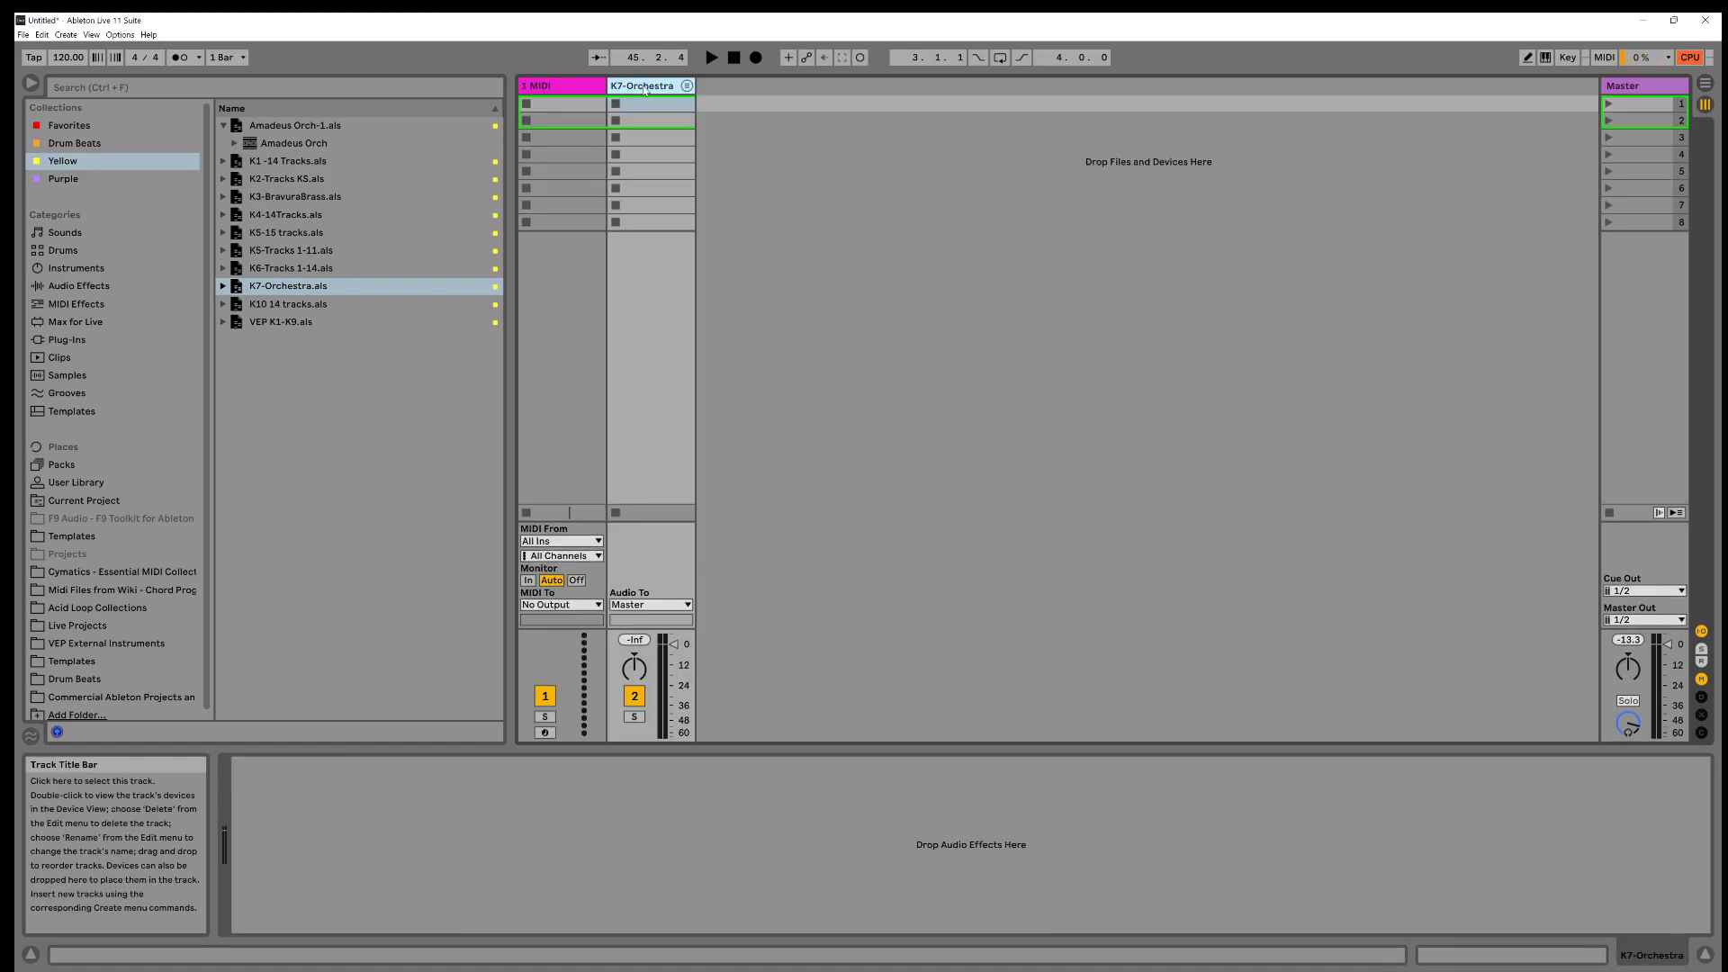
pyautogui.click(687, 86)
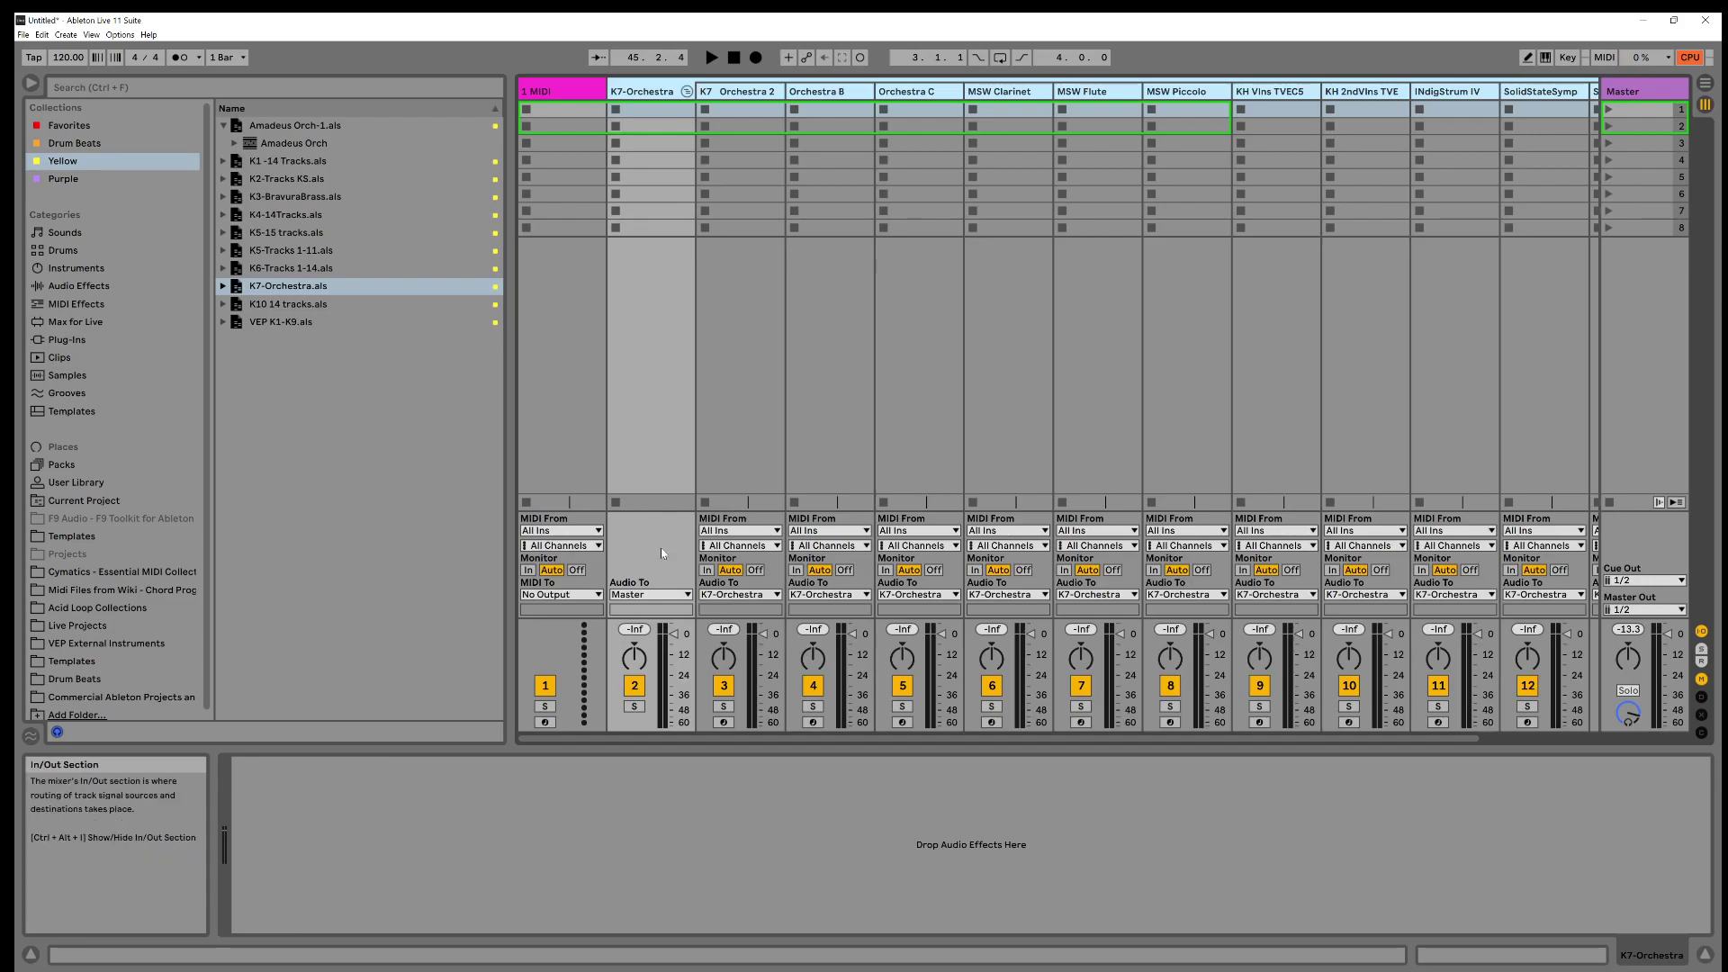
# Open the Vienna Ensemble Pro plug-in on the K7 Orchestra 2 track, enlarge its window to examine the server instances, and close it
pyautogui.click(731, 92)
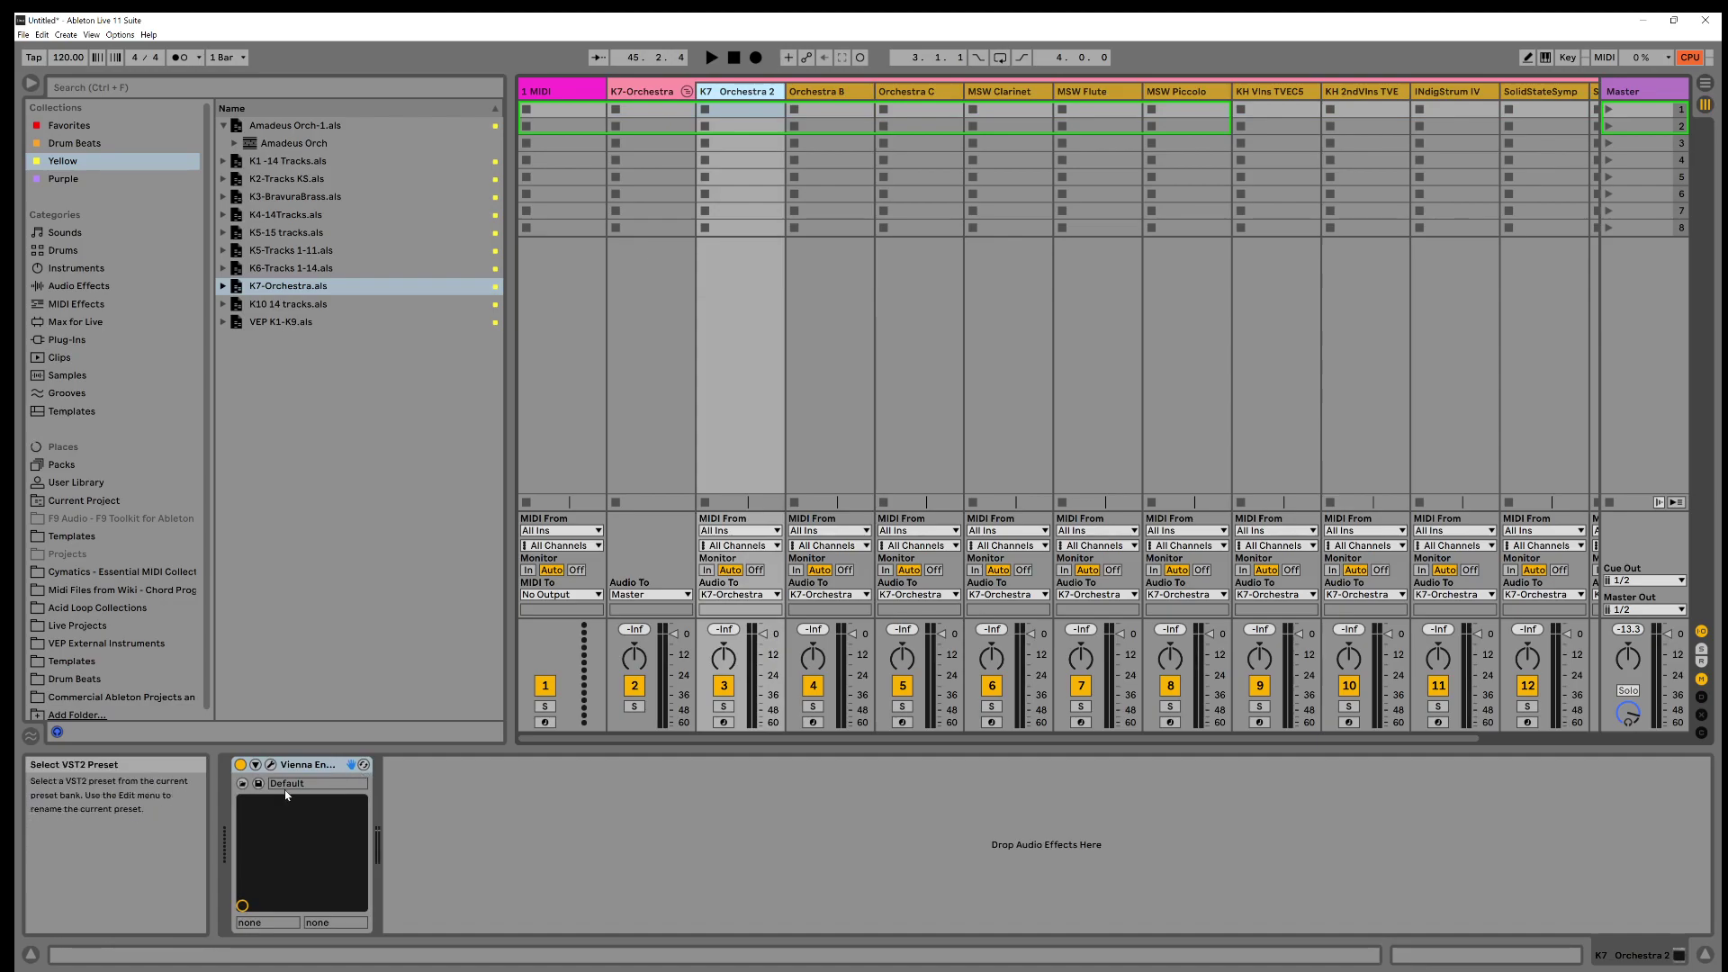
pyautogui.click(270, 766)
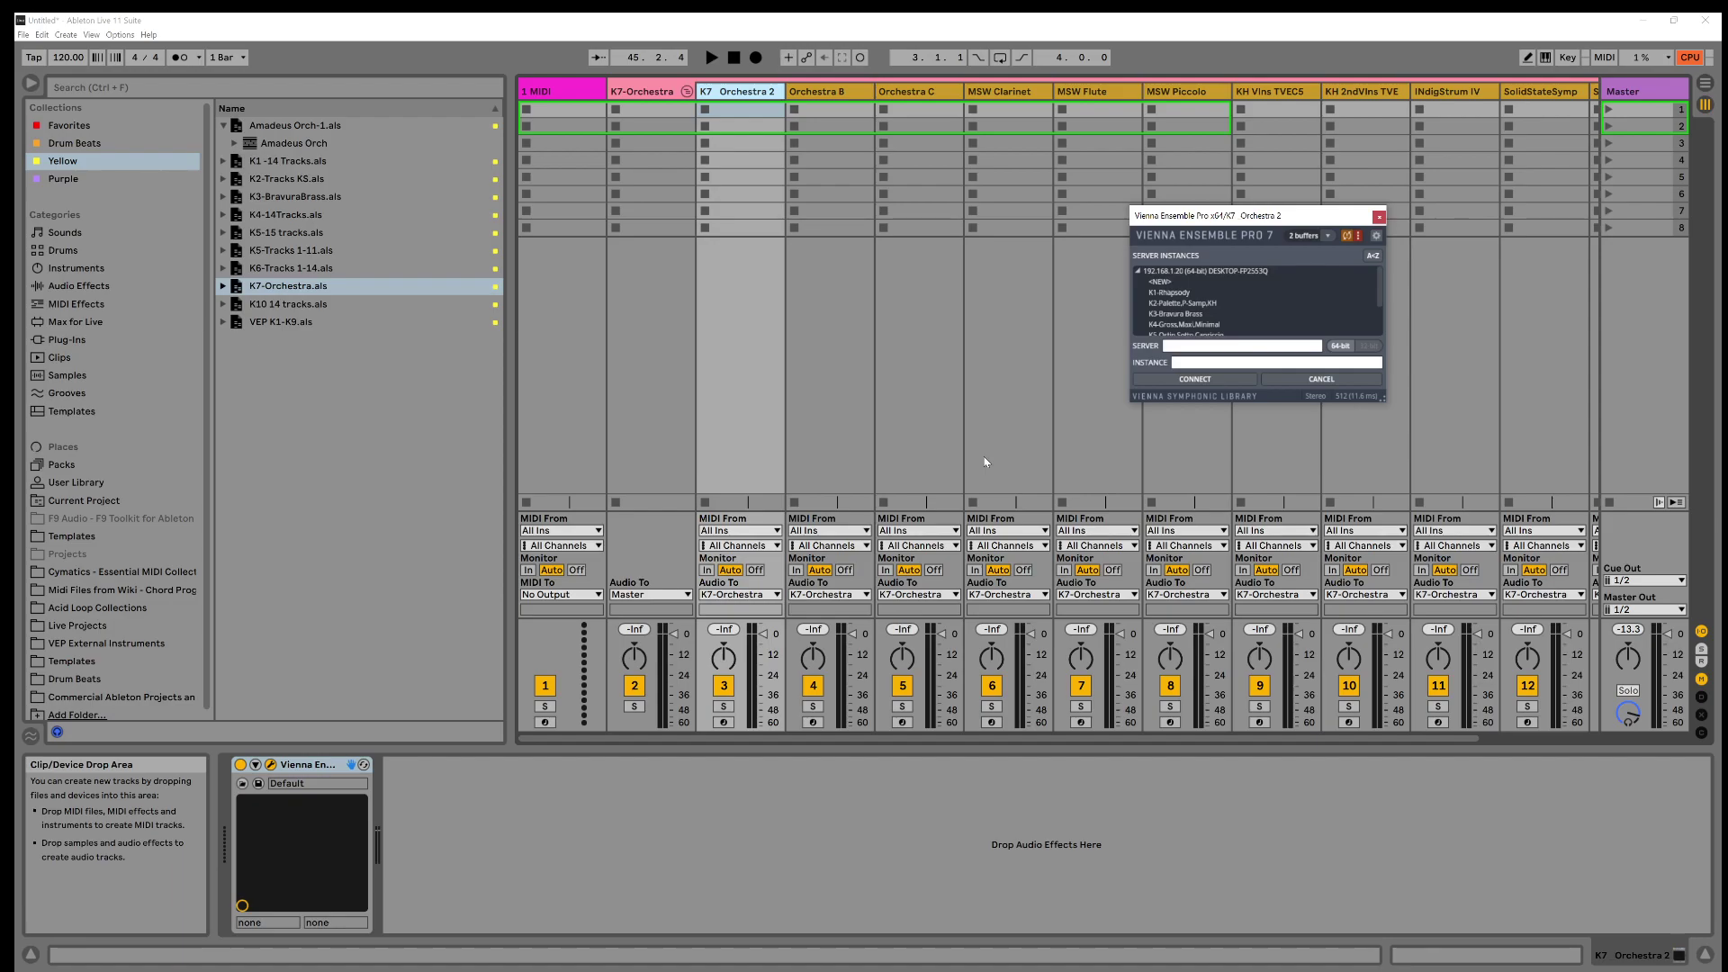
pyautogui.moveTo(1212, 215); pyautogui.dragTo(750, 261)
pyautogui.moveTo(928, 452); pyautogui.dragTo(1342, 673)
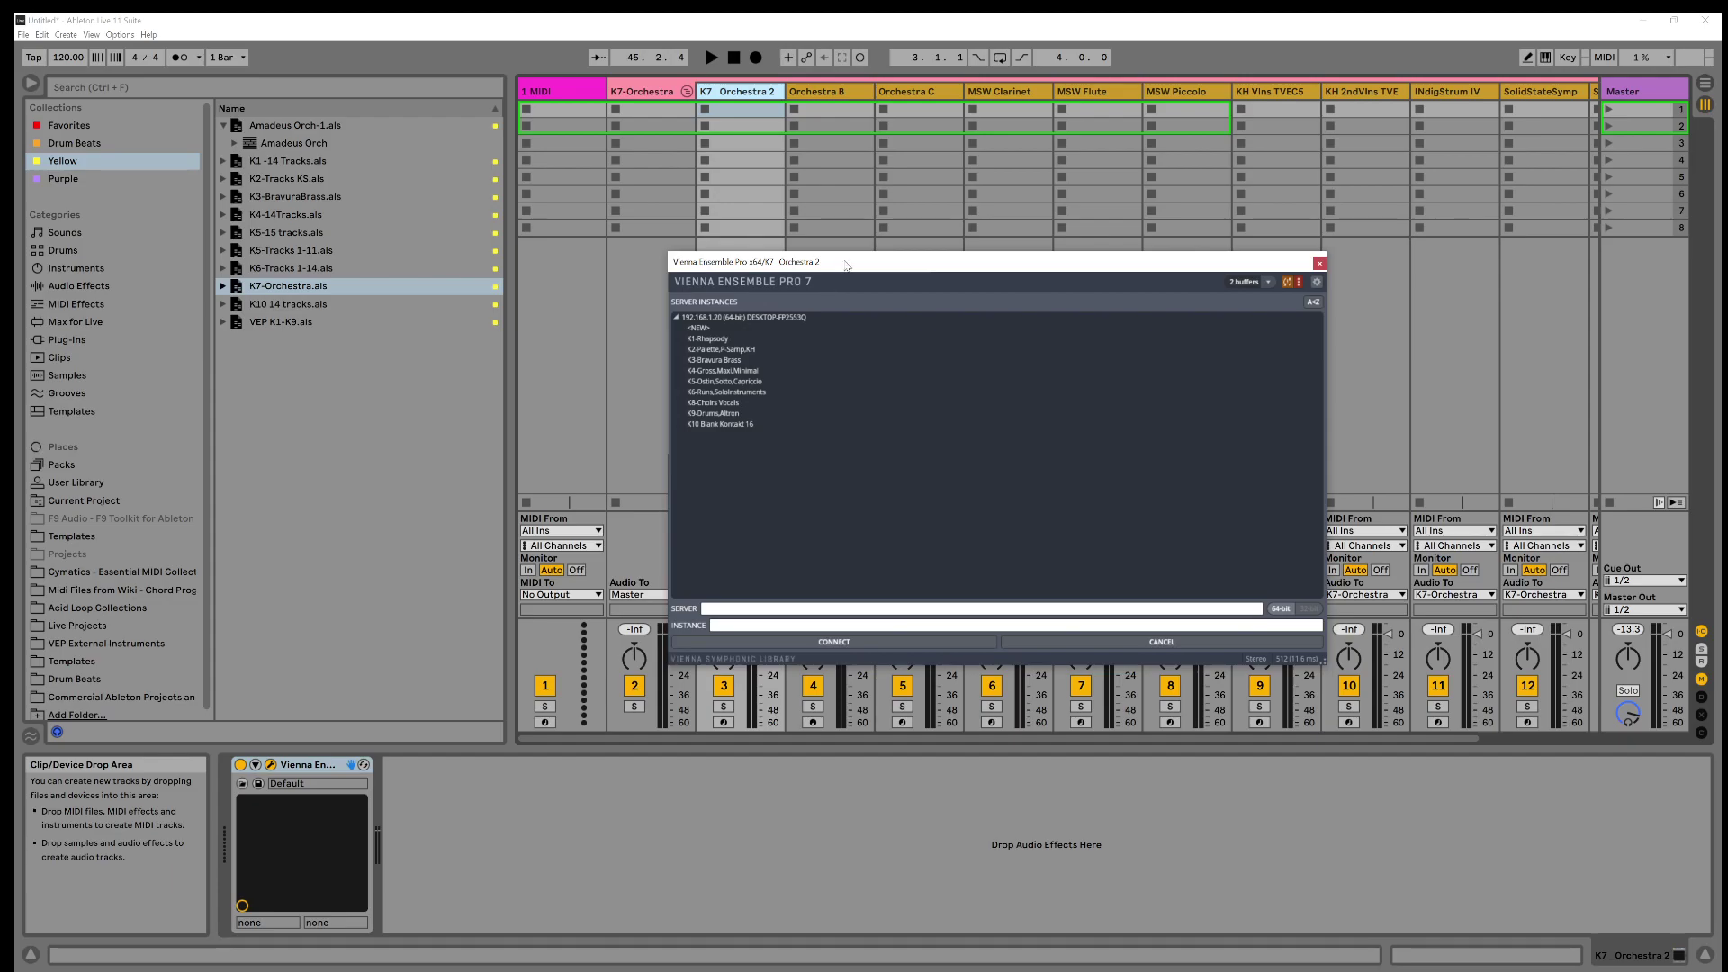
pyautogui.moveTo(848, 266); pyautogui.dragTo(846, 222)
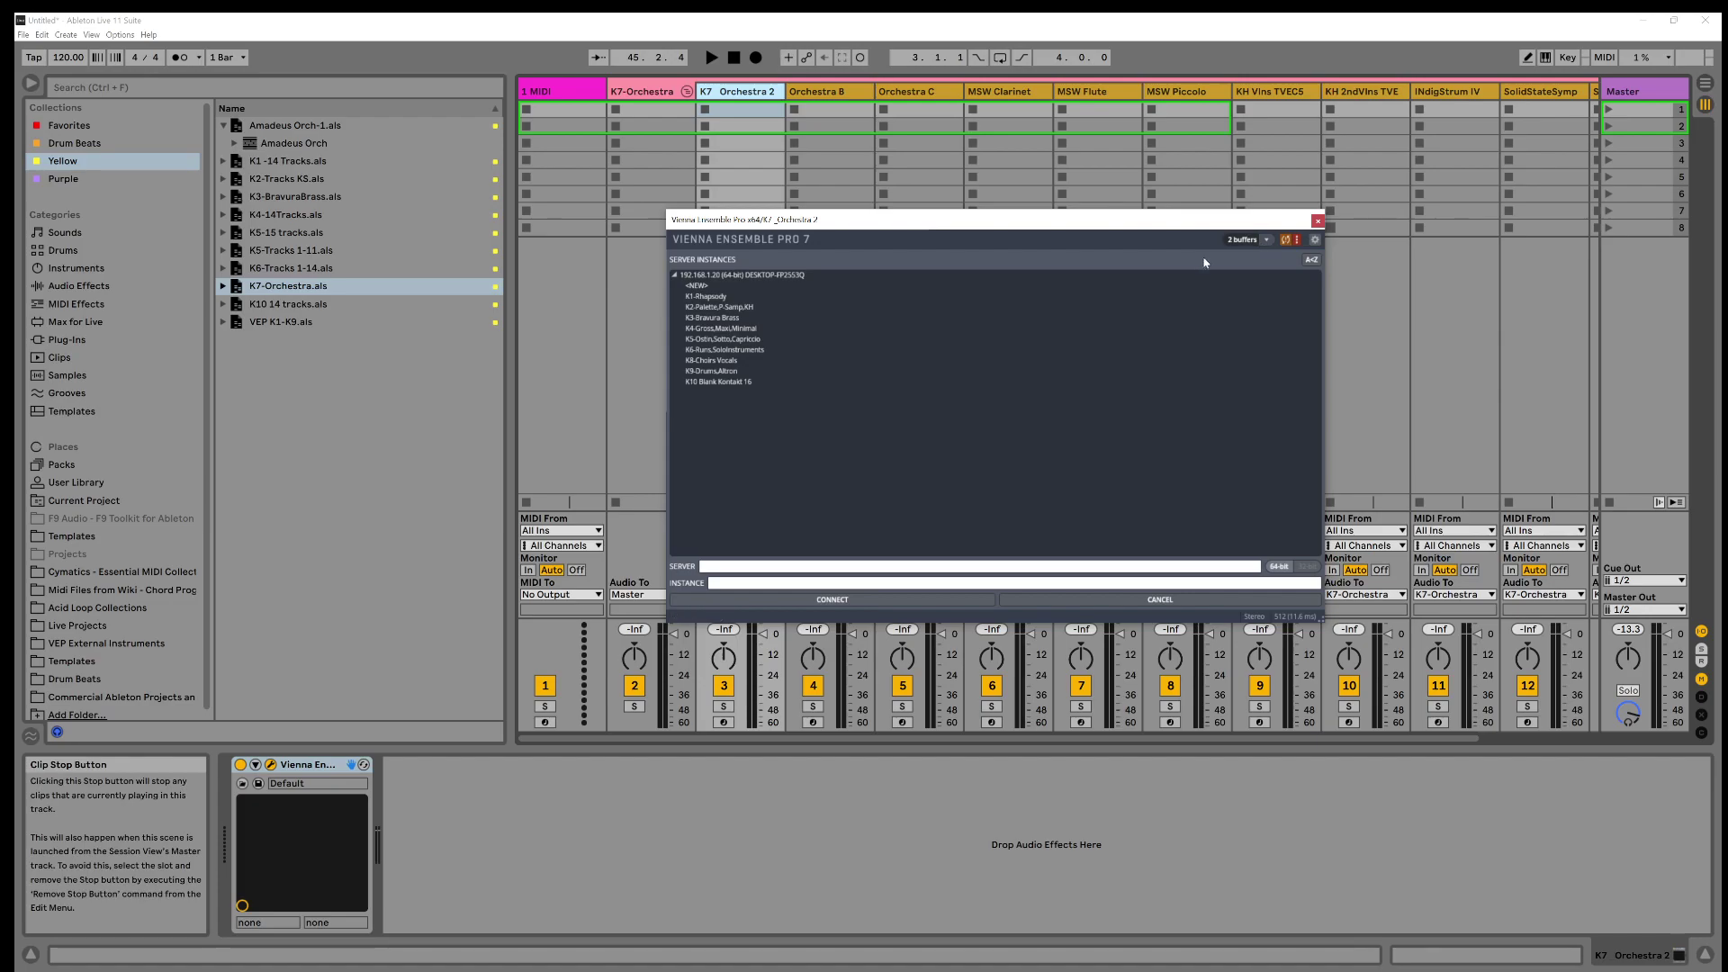
pyautogui.moveTo(1106, 225); pyautogui.dragTo(1088, 221)
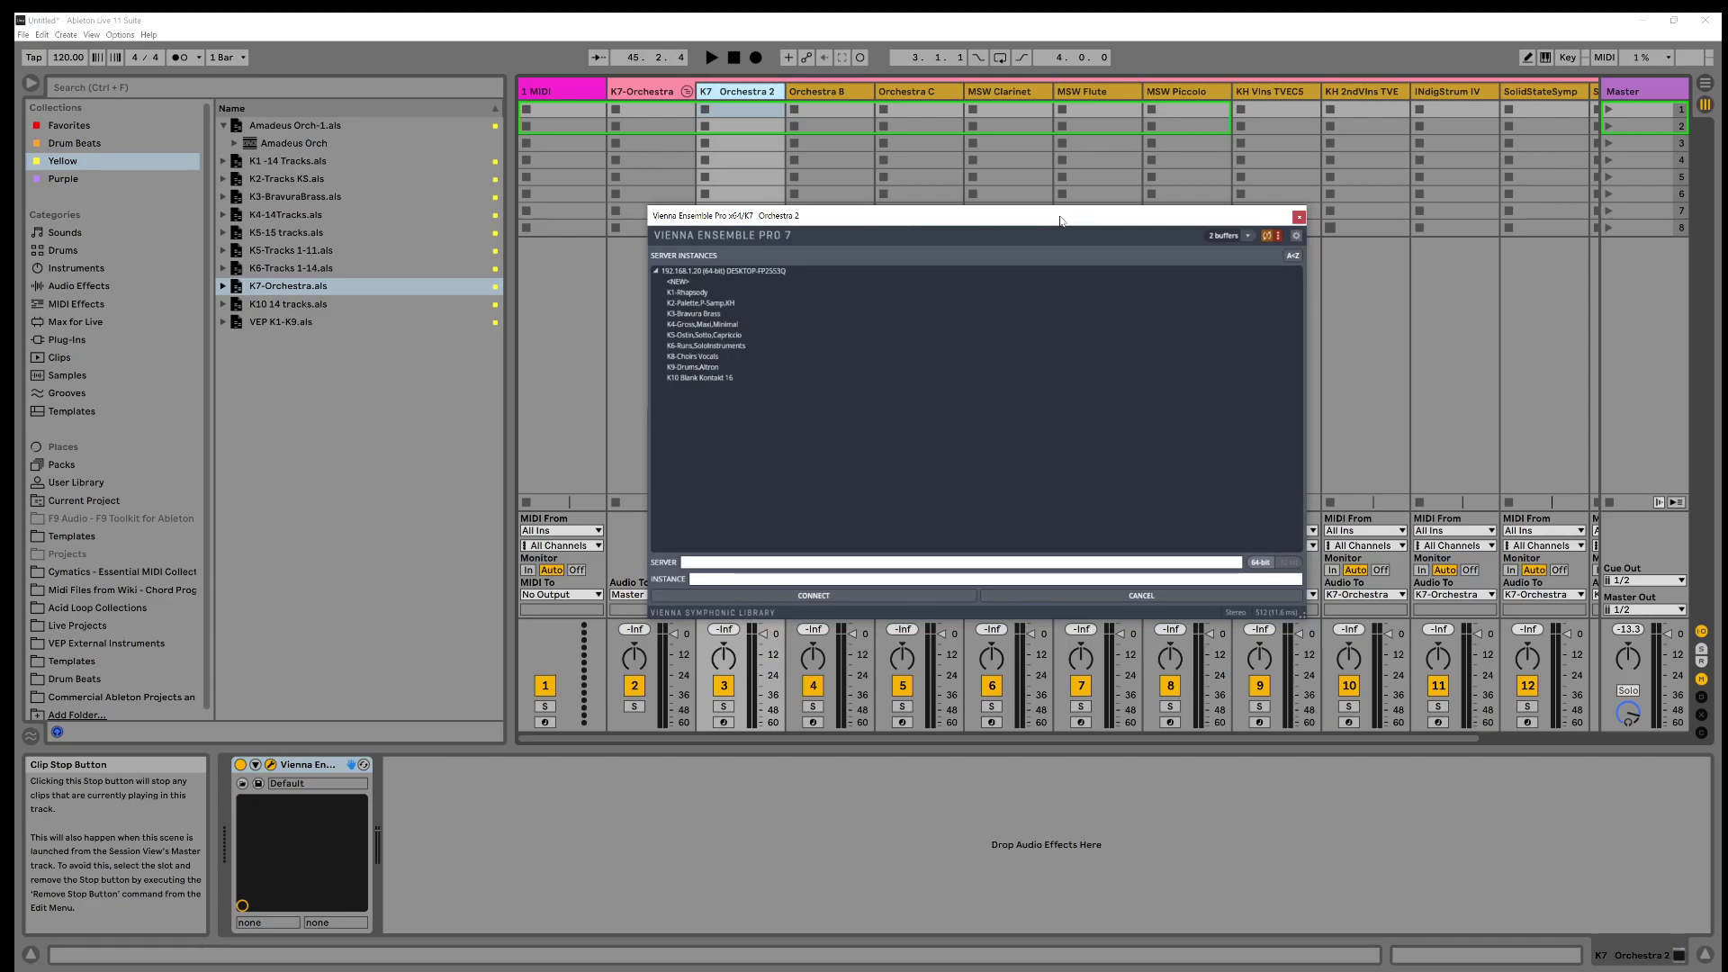
pyautogui.moveTo(982, 219); pyautogui.dragTo(1055, 195)
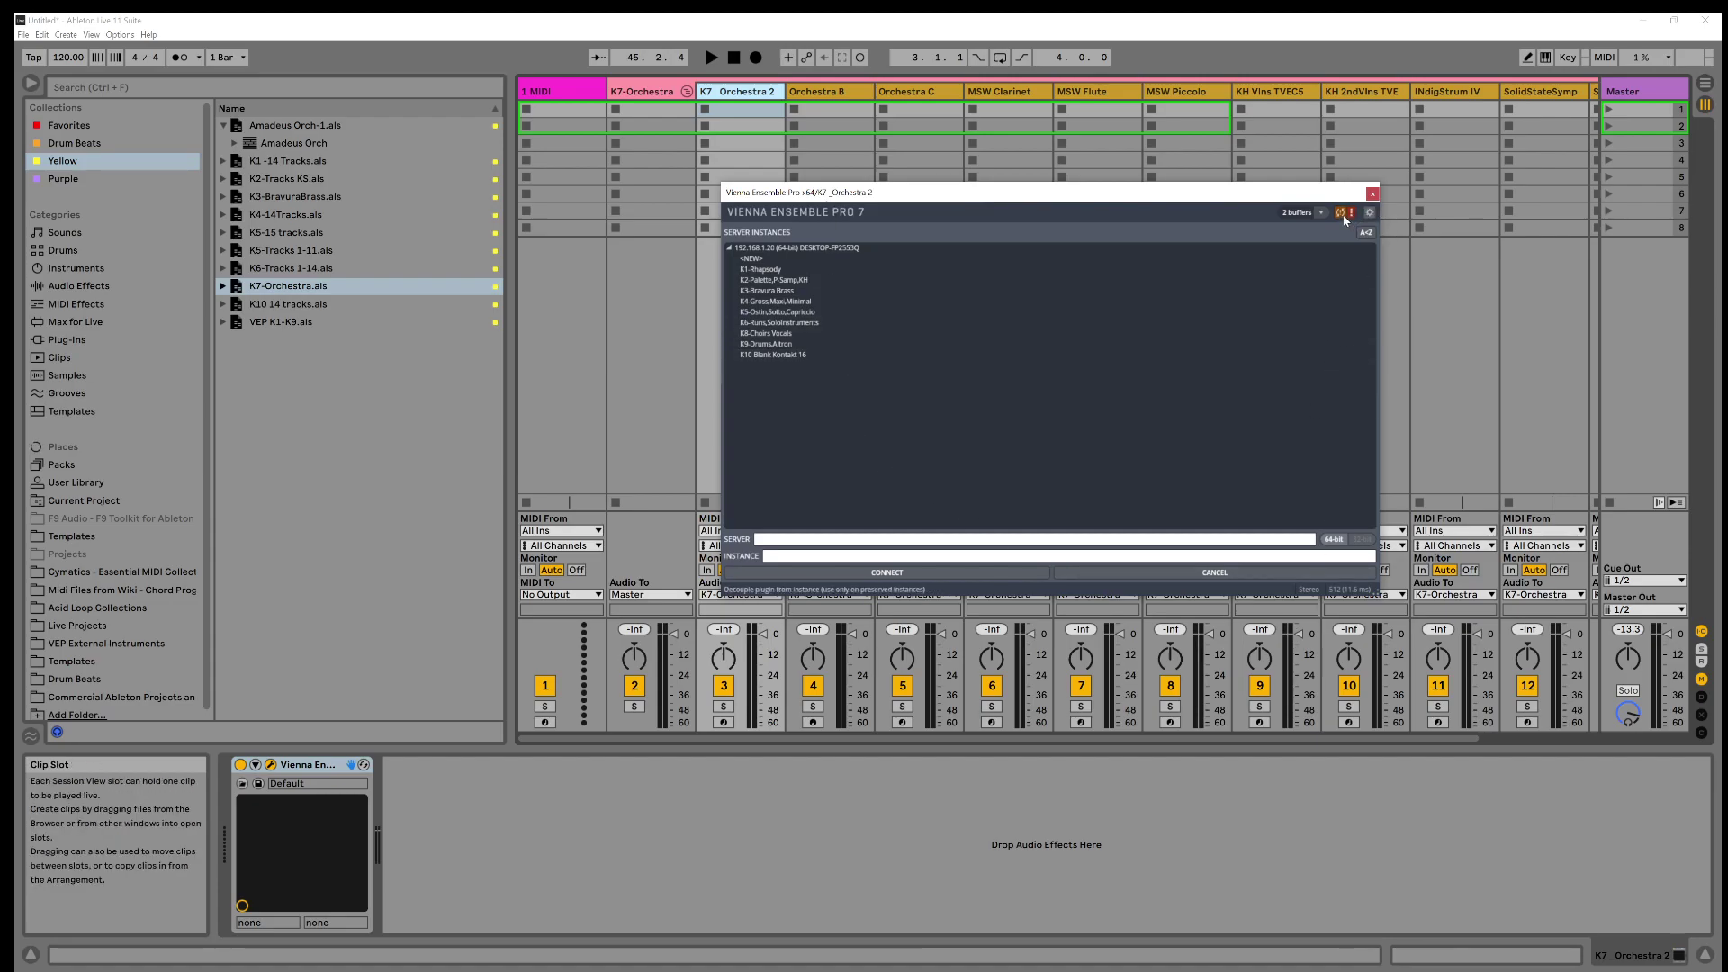
pyautogui.click(1373, 194)
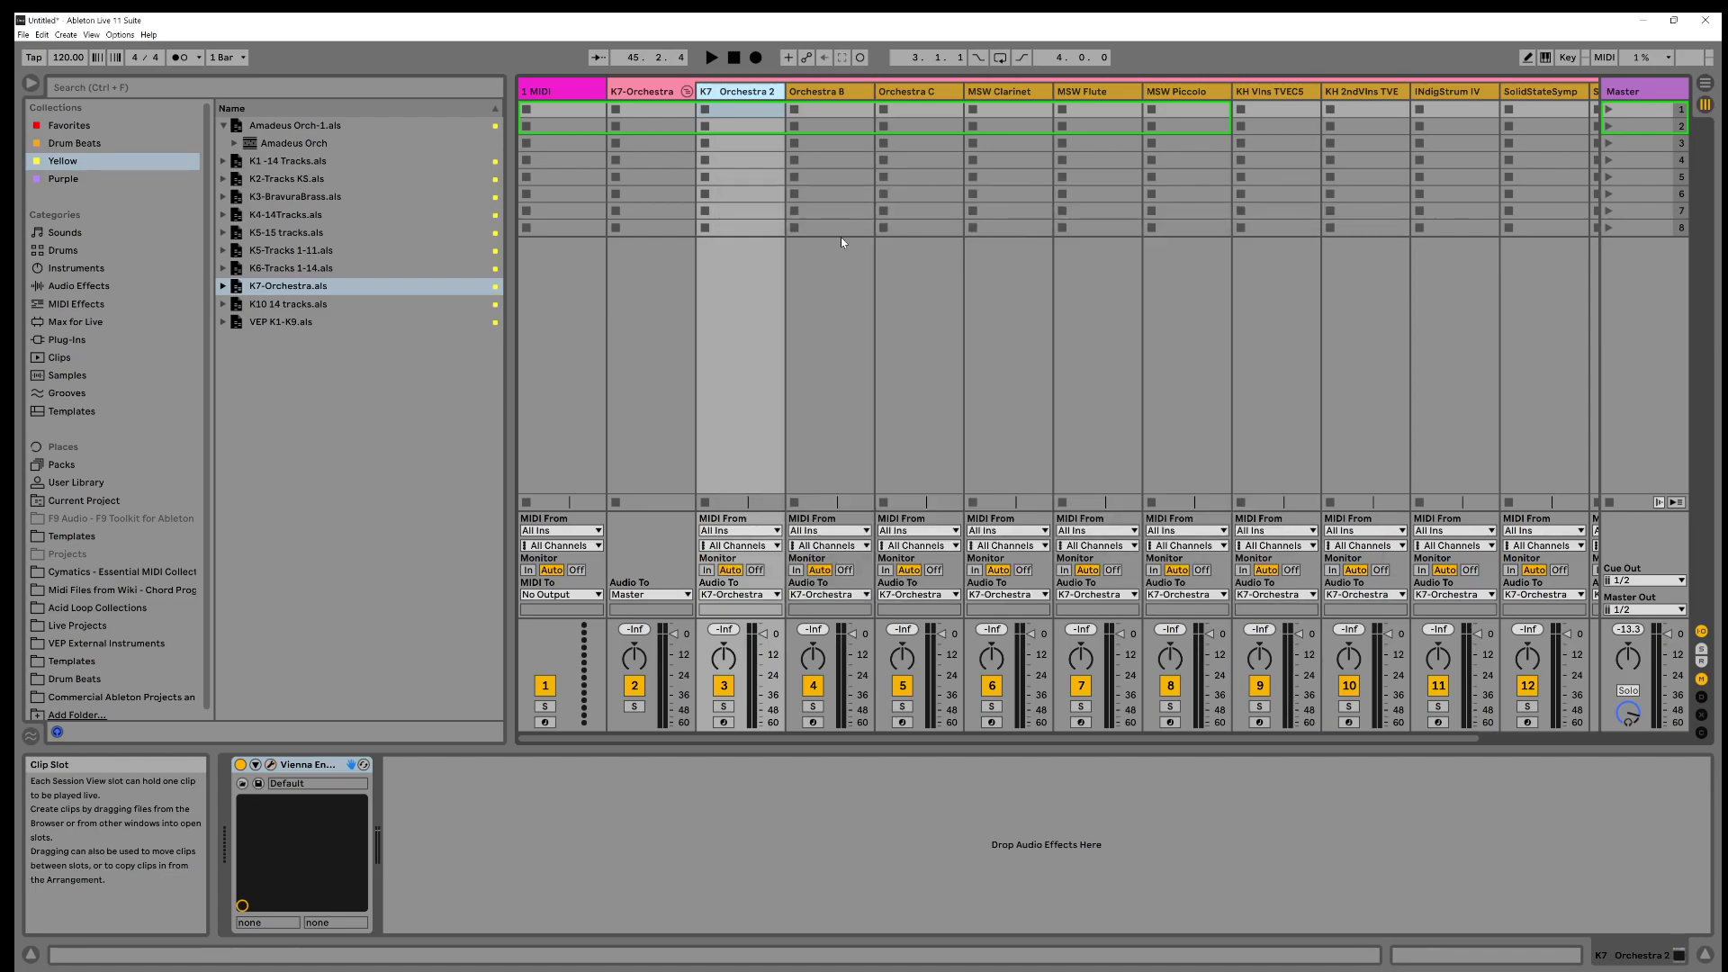
# Arm and audition the Orchestra B, MSW Flute, KH Vlns TVECS and SolidStateSymp tracks in turn
pyautogui.click(825, 92)
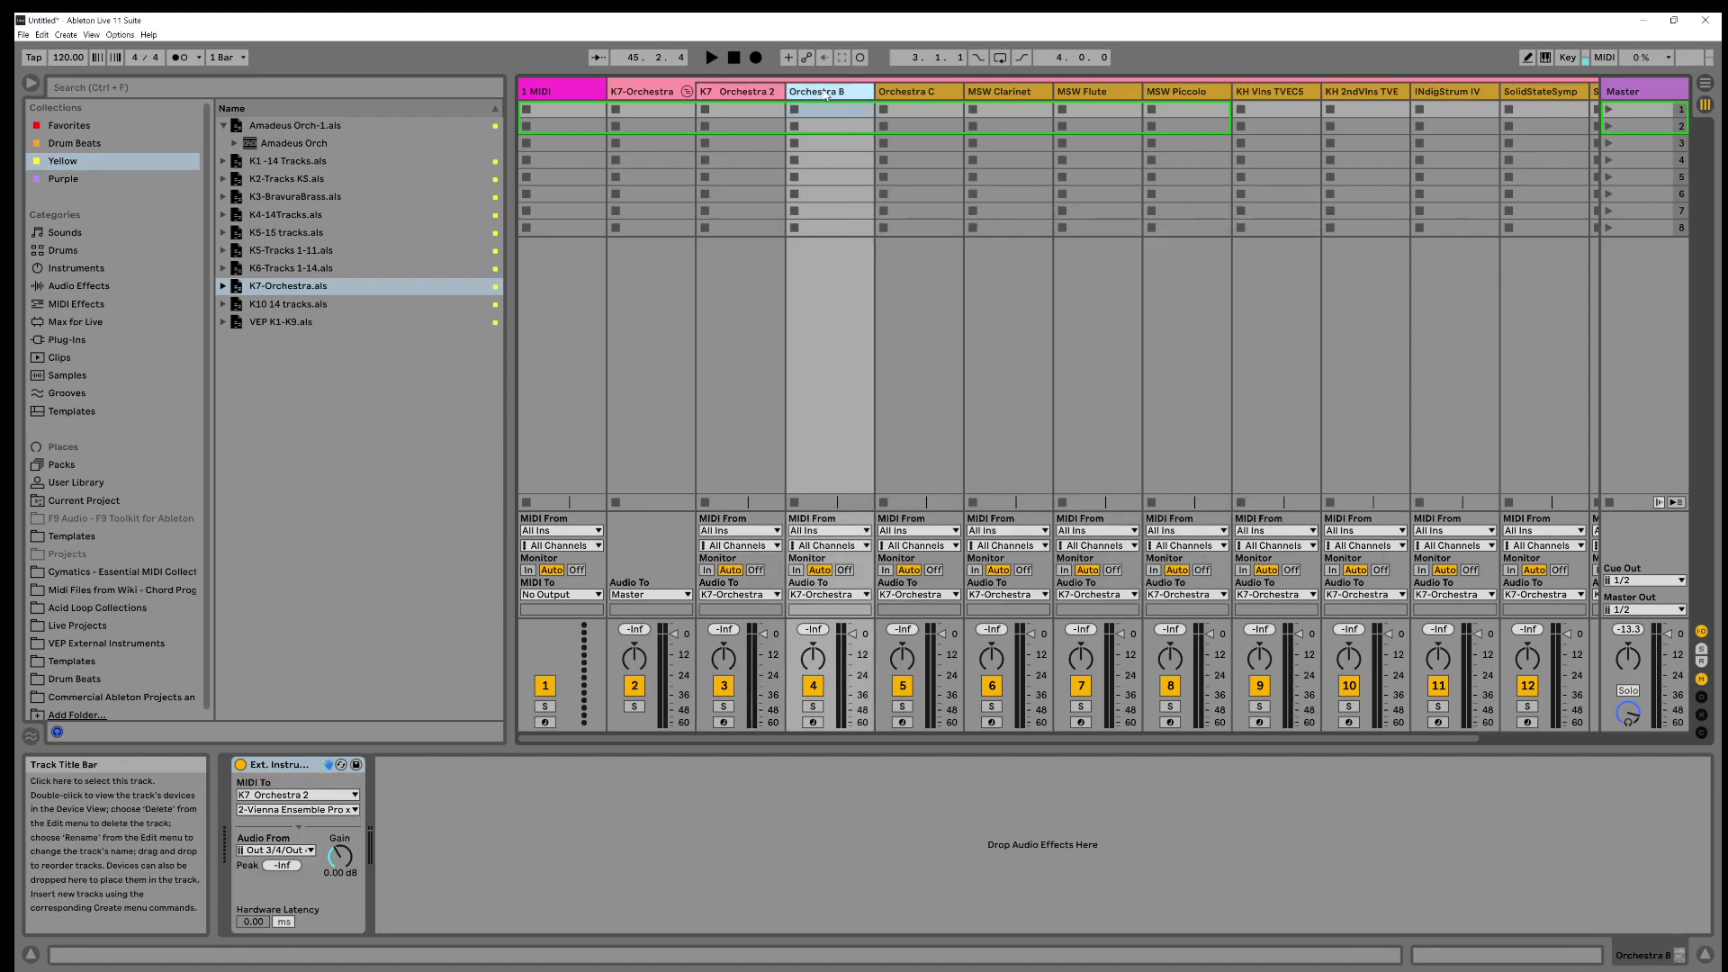
pyautogui.click(813, 722)
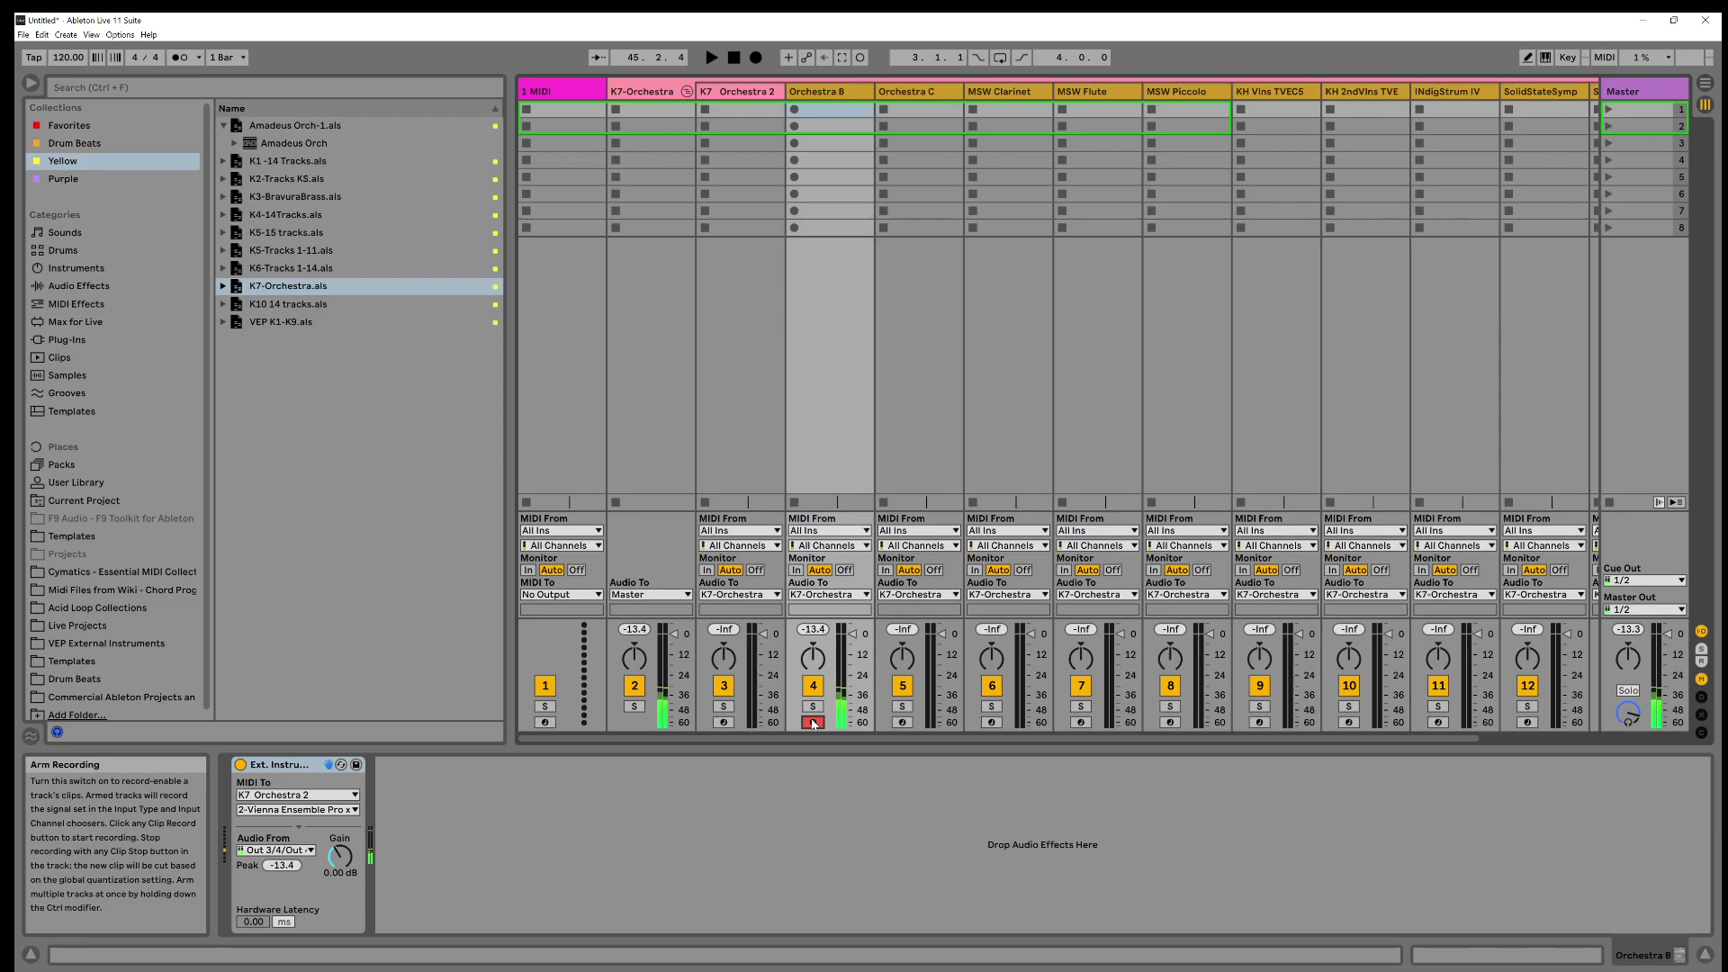
pyautogui.click(1081, 722)
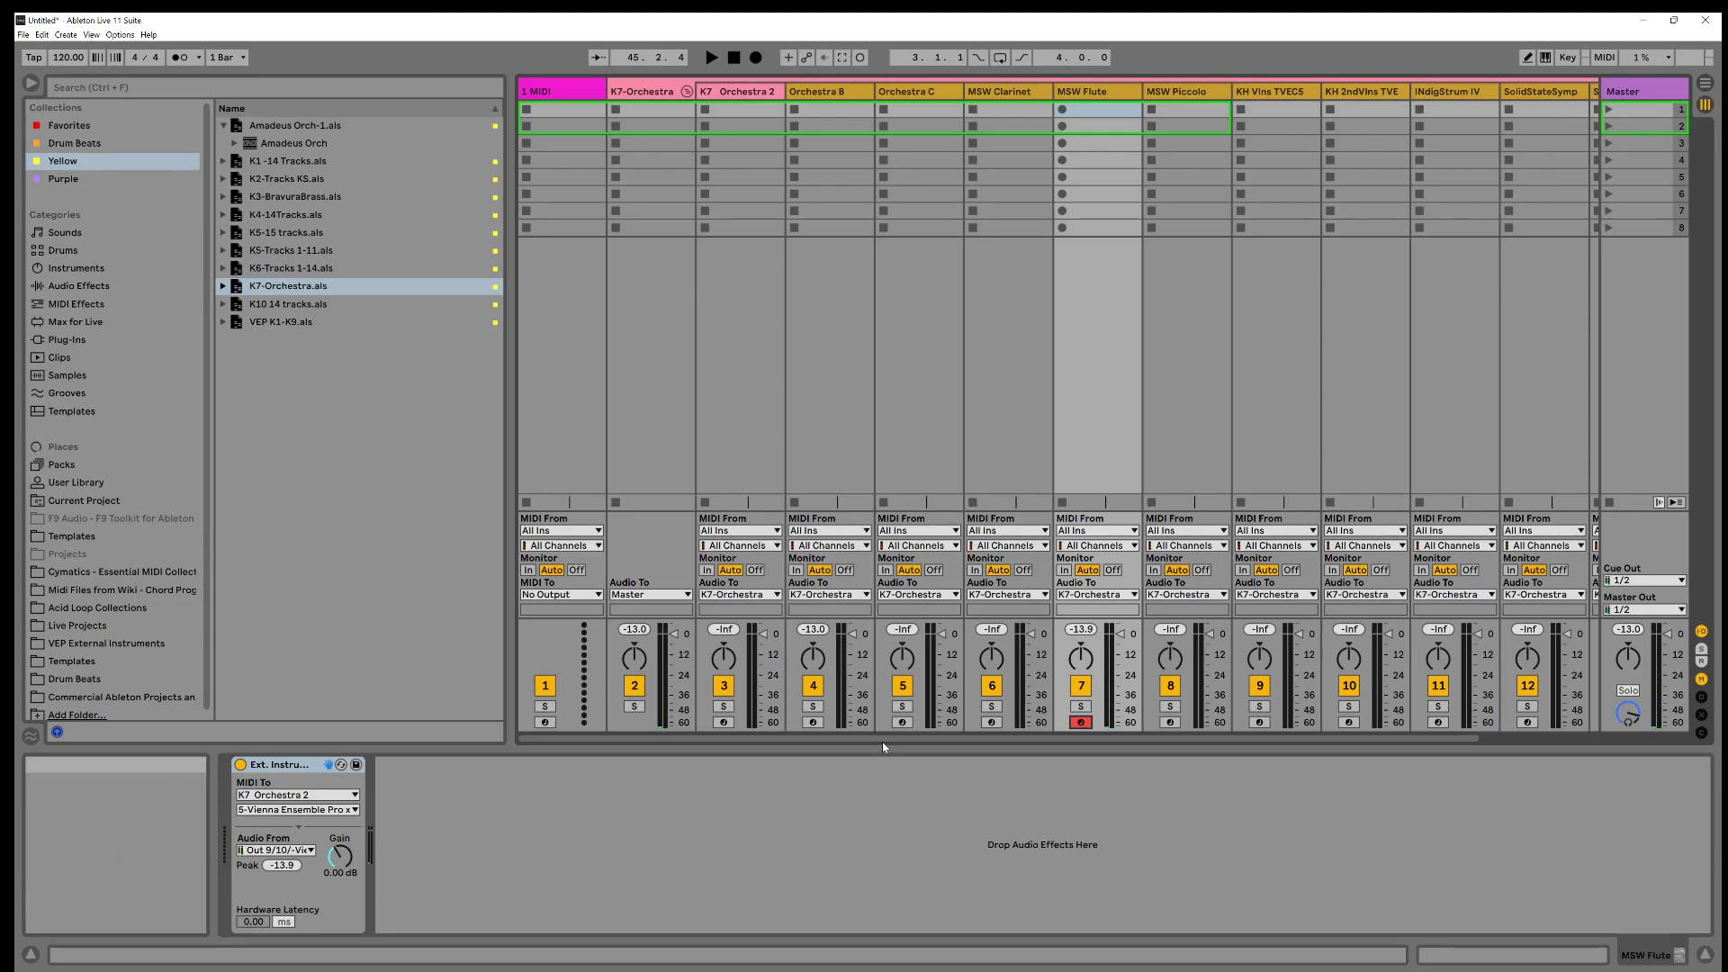
pyautogui.moveTo(882, 742); pyautogui.dragTo(1269, 742)
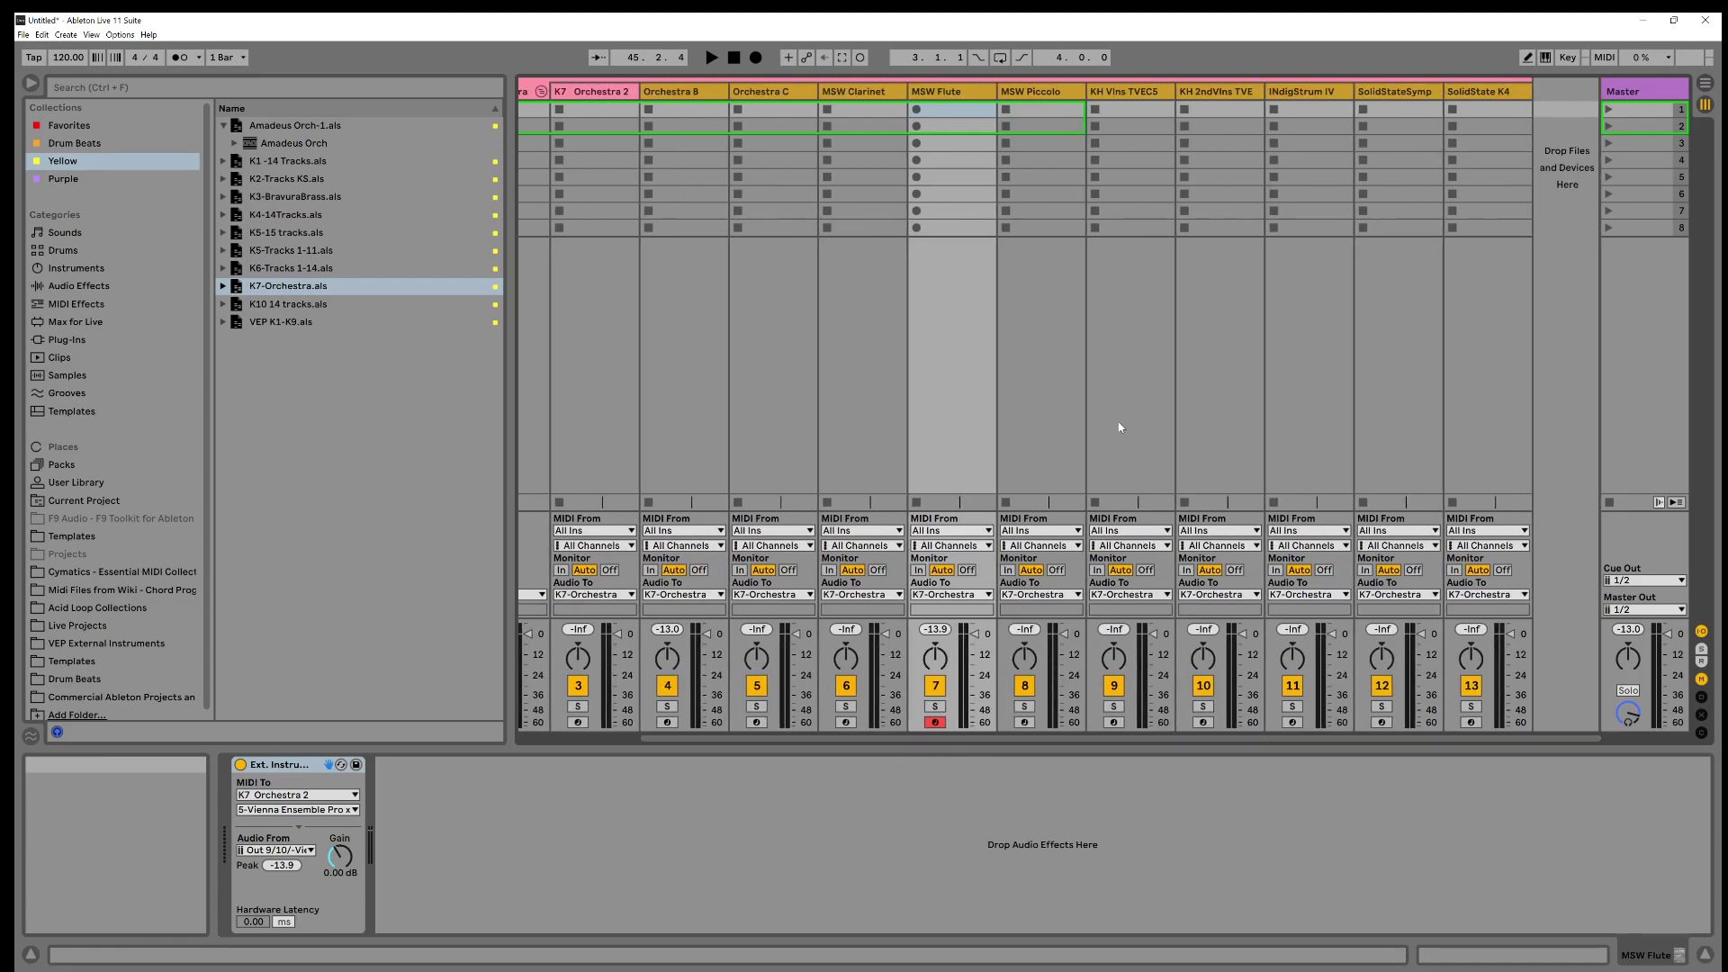
pyautogui.click(1125, 94)
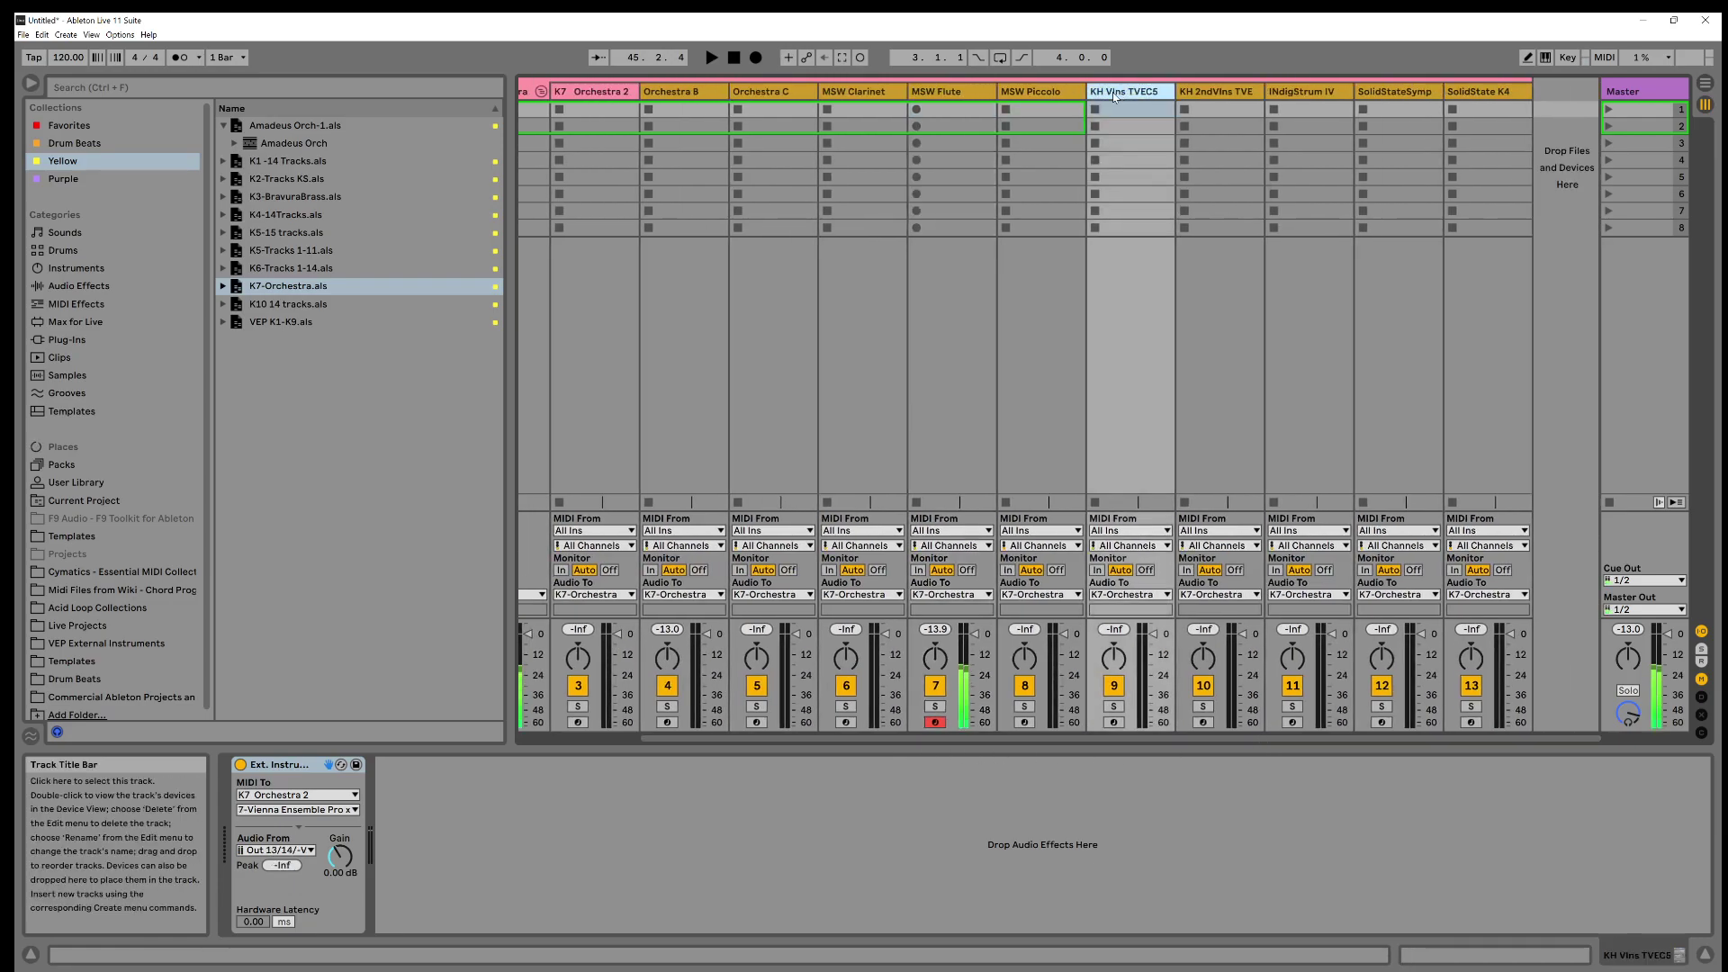
pyautogui.click(1115, 723)
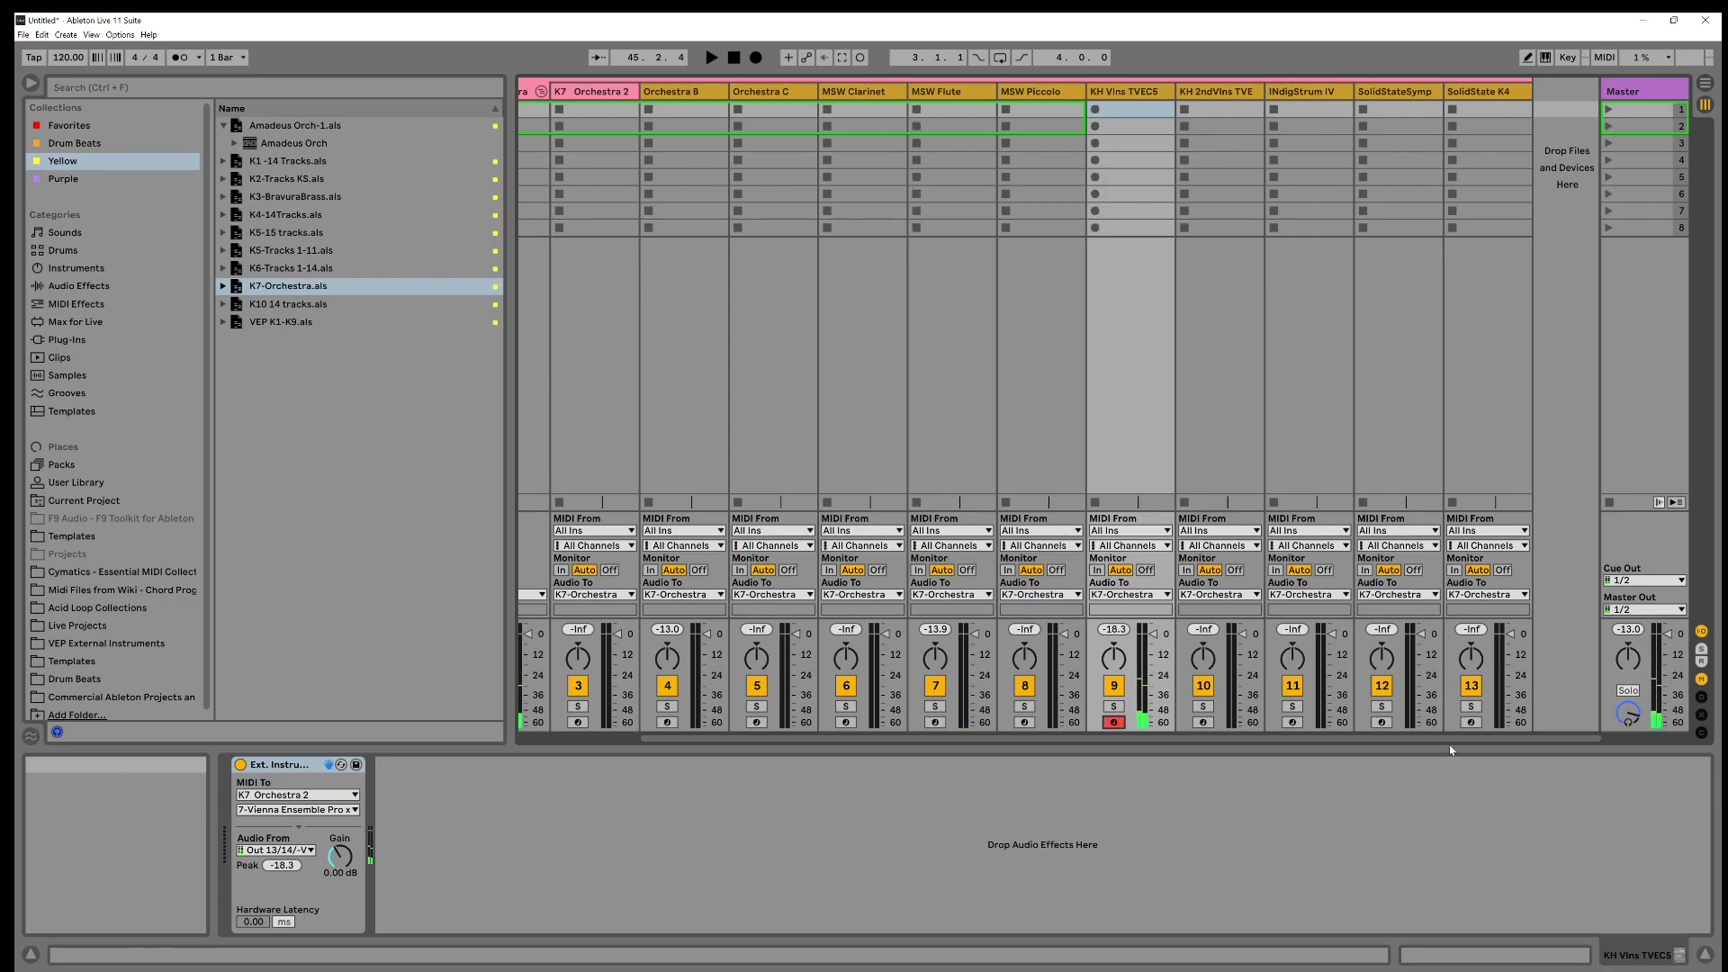
pyautogui.click(1384, 723)
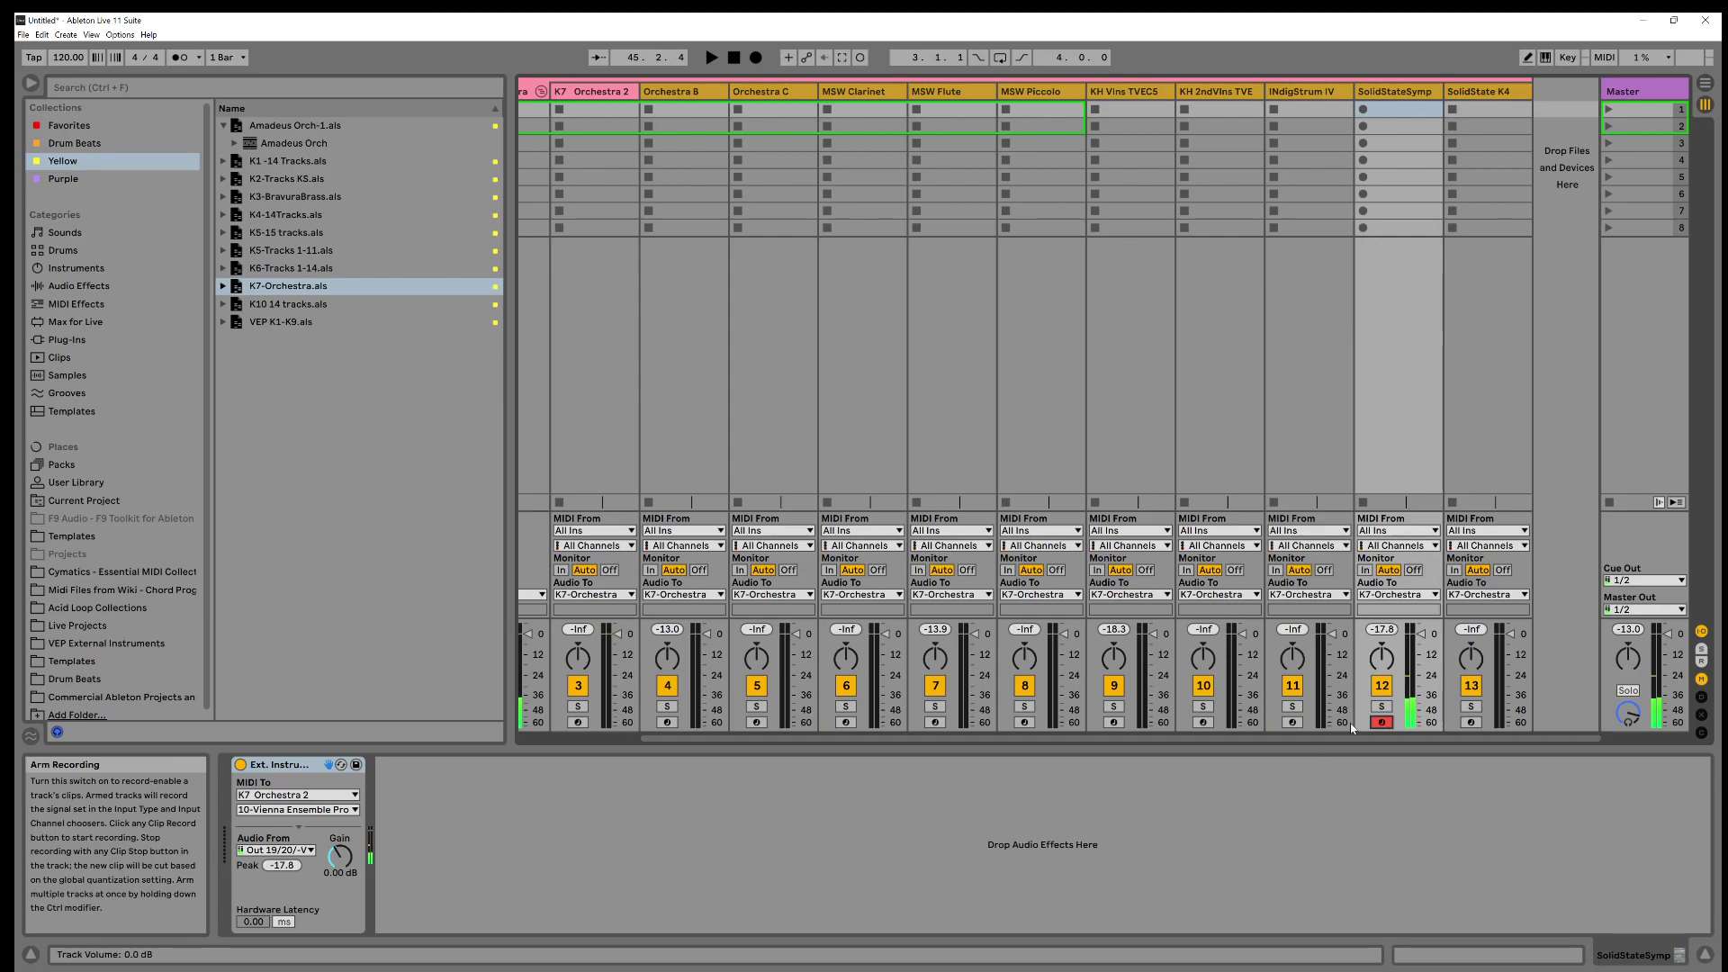
# Examine the External Instrument routing of the Orchestra B and MSW Flute tracks, and select the K7-Orchestra group
pyautogui.moveTo(662, 735); pyautogui.dragTo(483, 775)
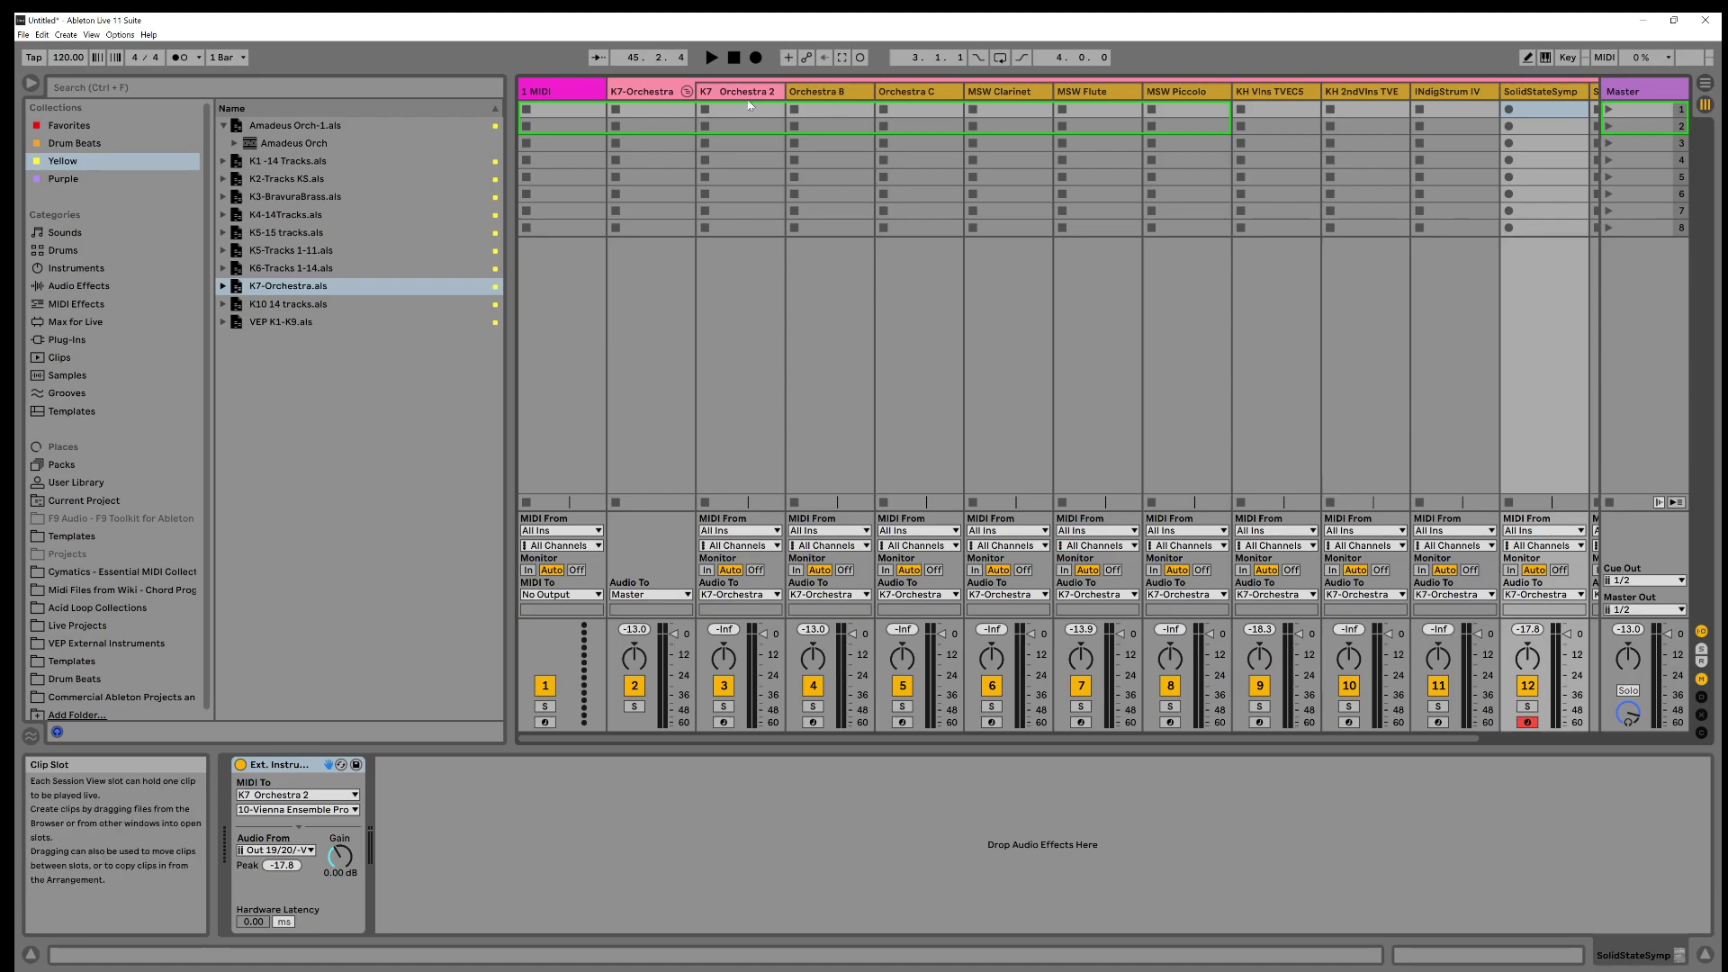
pyautogui.click(826, 93)
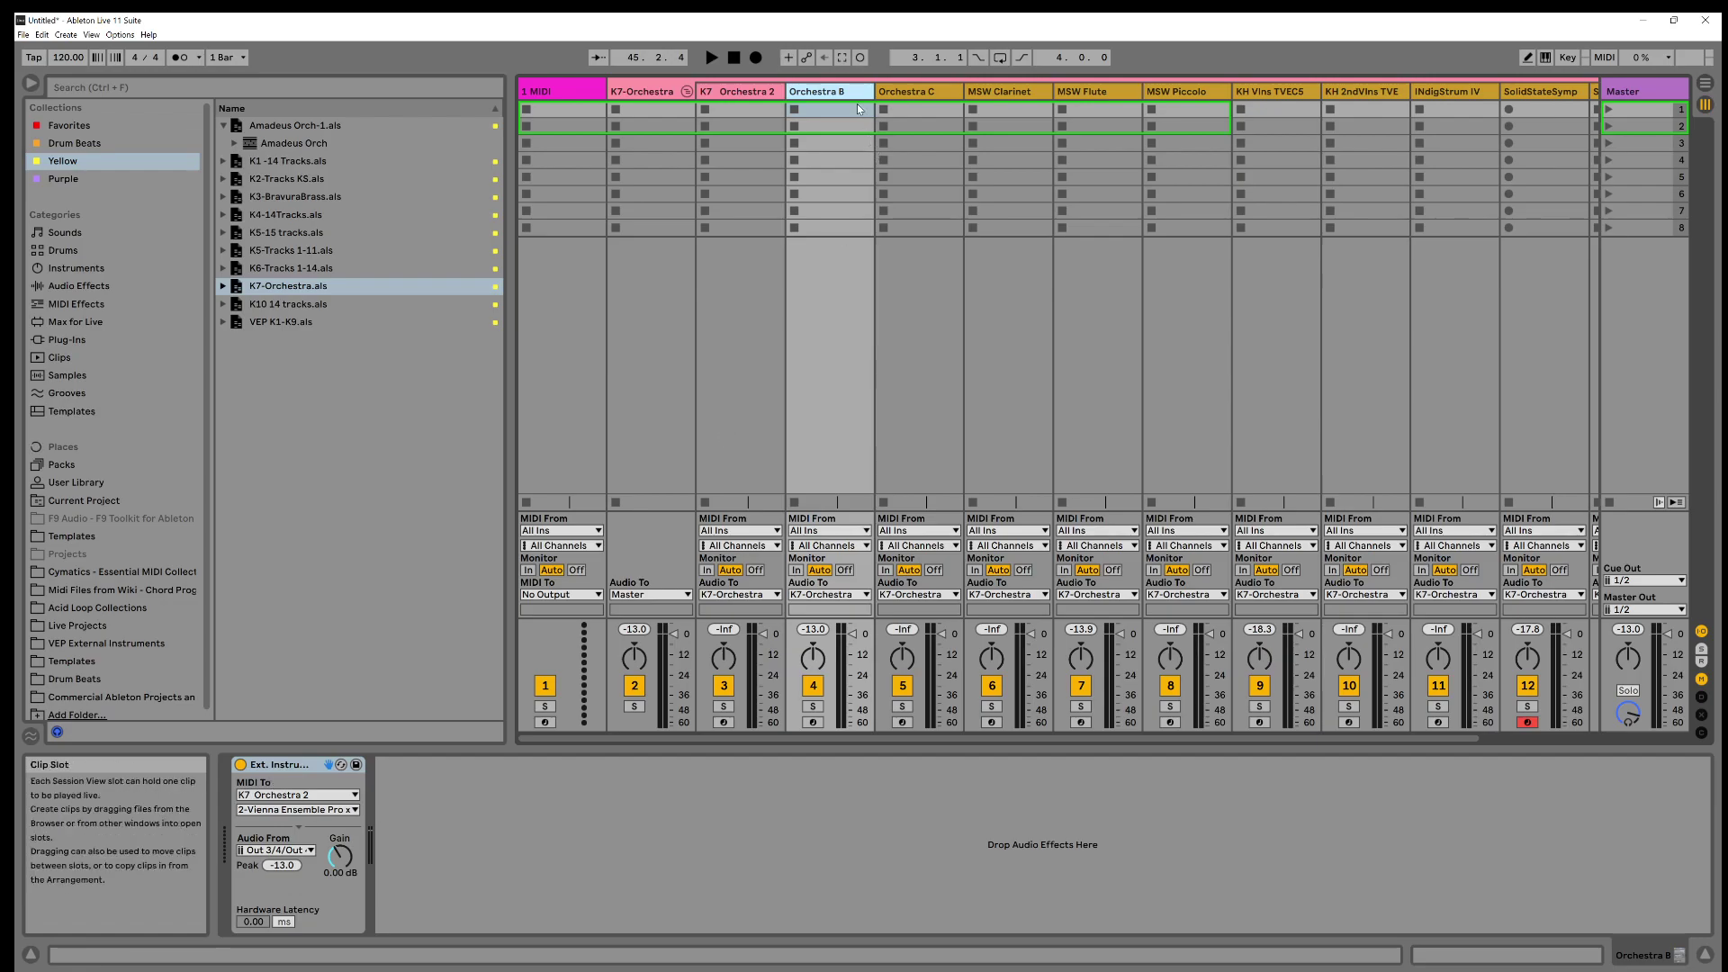
pyautogui.click(1092, 95)
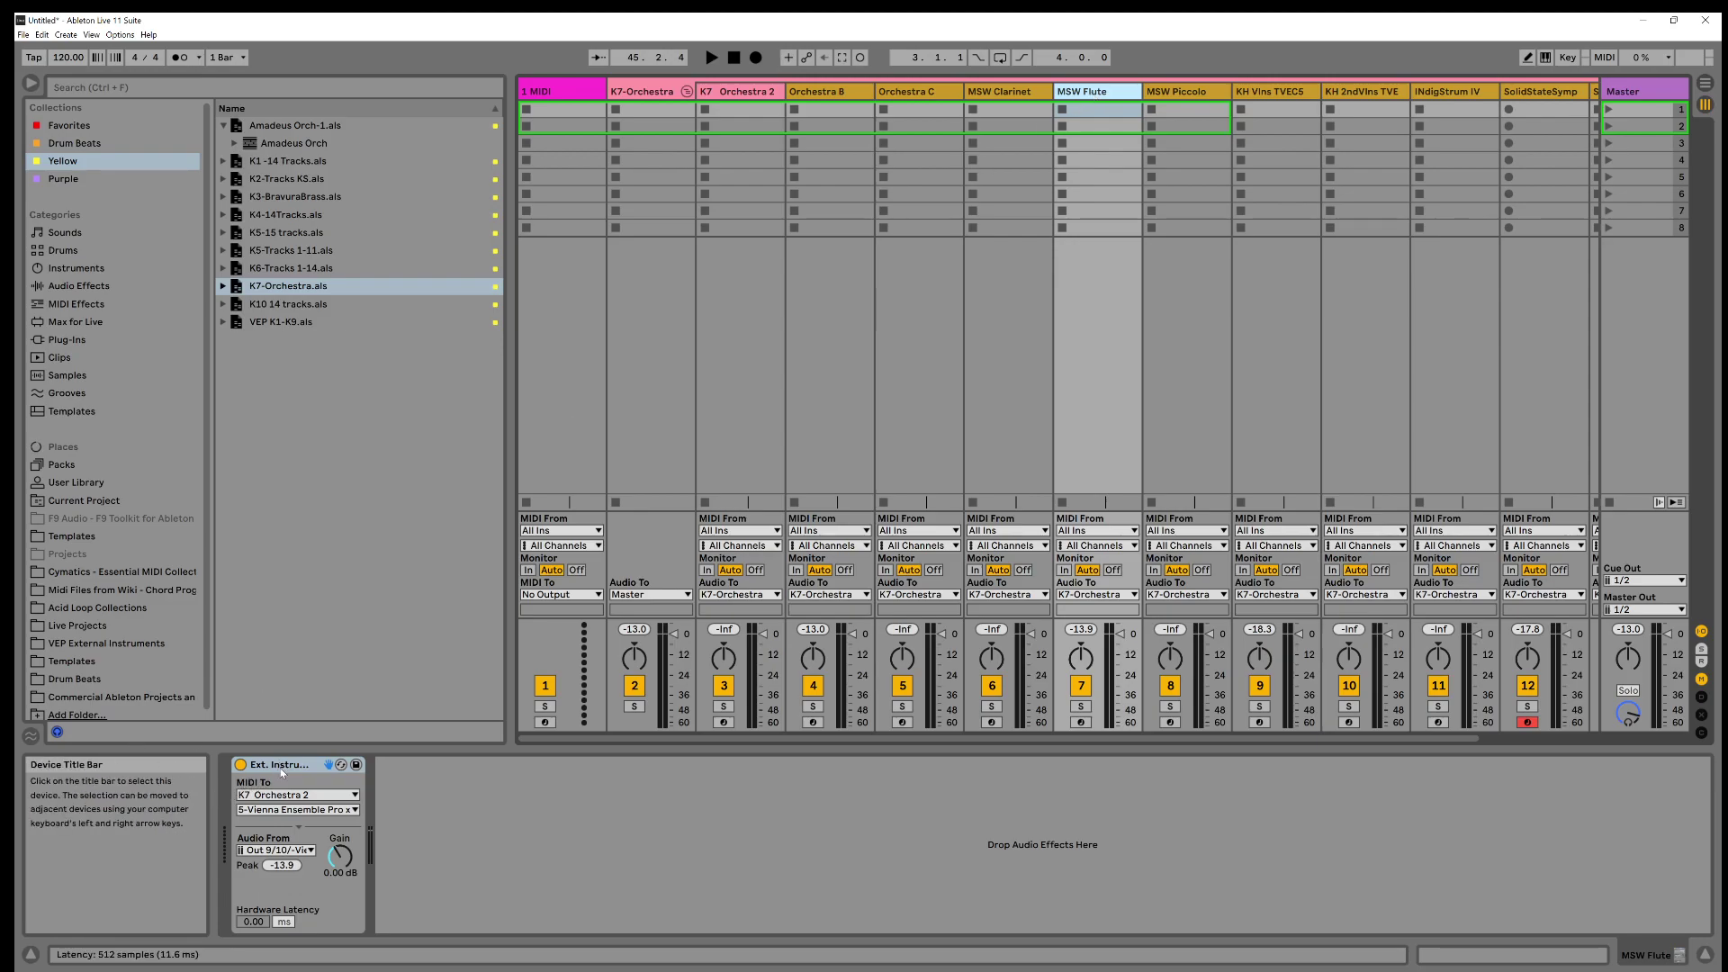
pyautogui.click(631, 93)
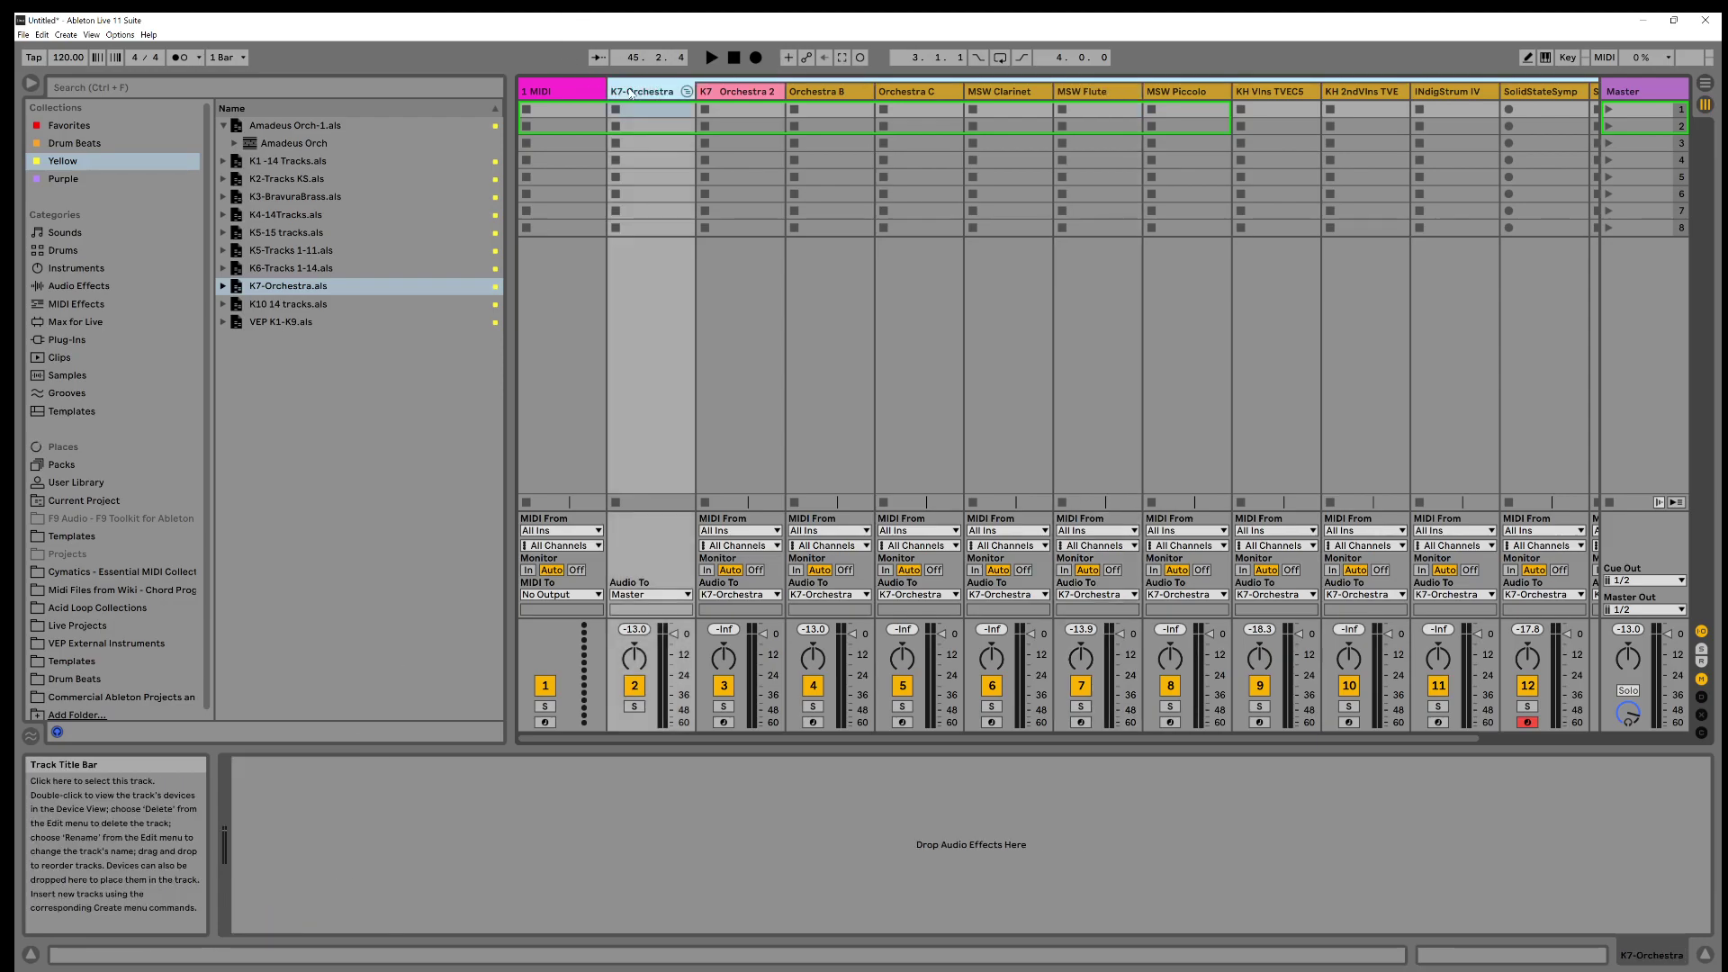